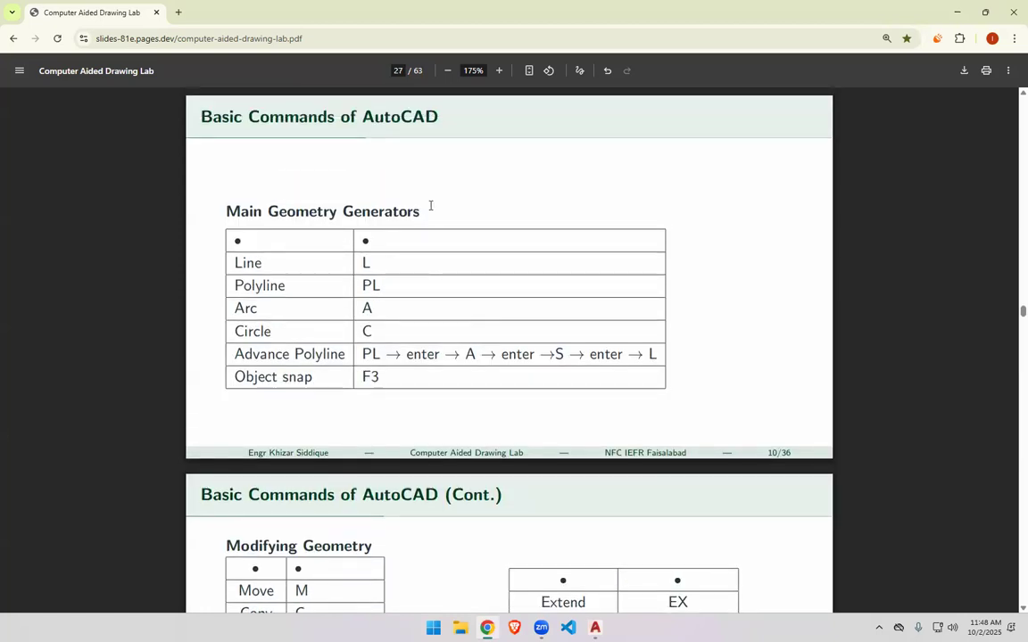
Review the slides on basic AutoCAD commands and standard drawing sheet sizes, and switch to AutoCAD.
scroll(431, 205, down, 3)
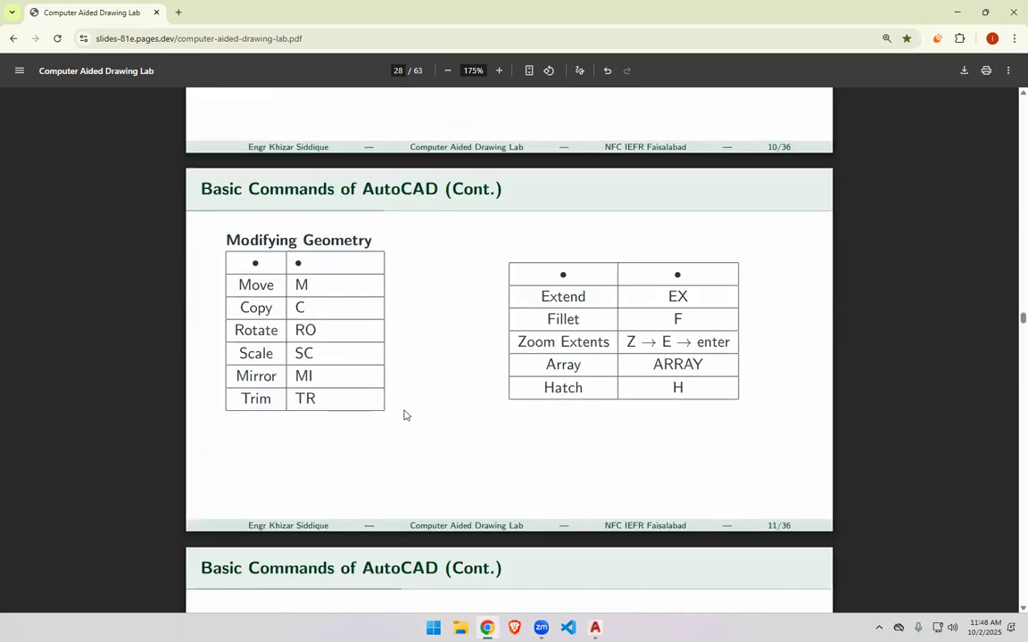
scroll(403, 416, down, 1)
scroll(415, 383, up, 10)
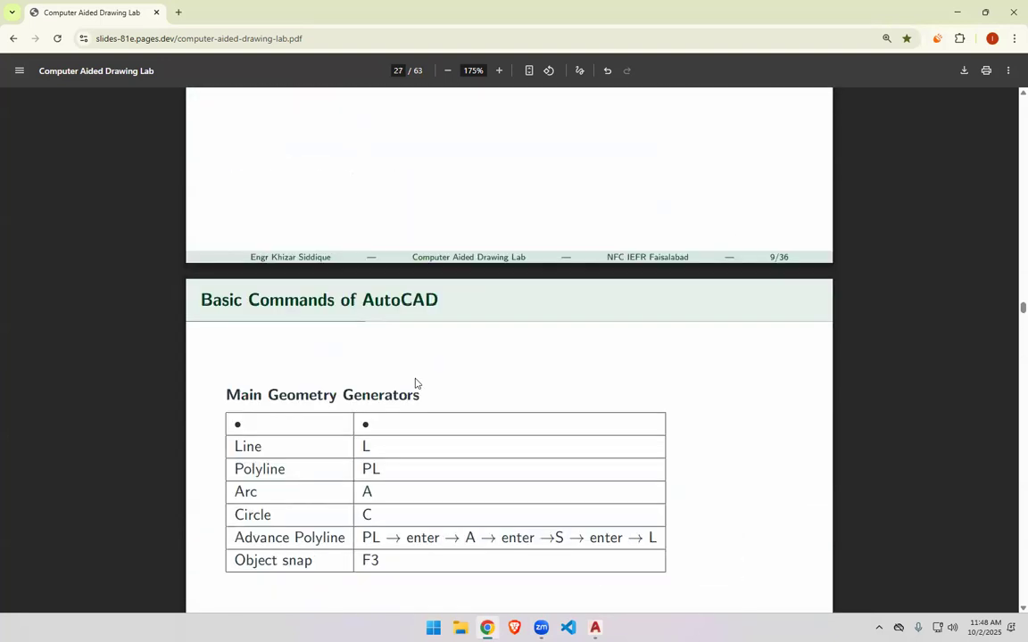
scroll(415, 384, down, 3)
scroll(511, 270, down, 4)
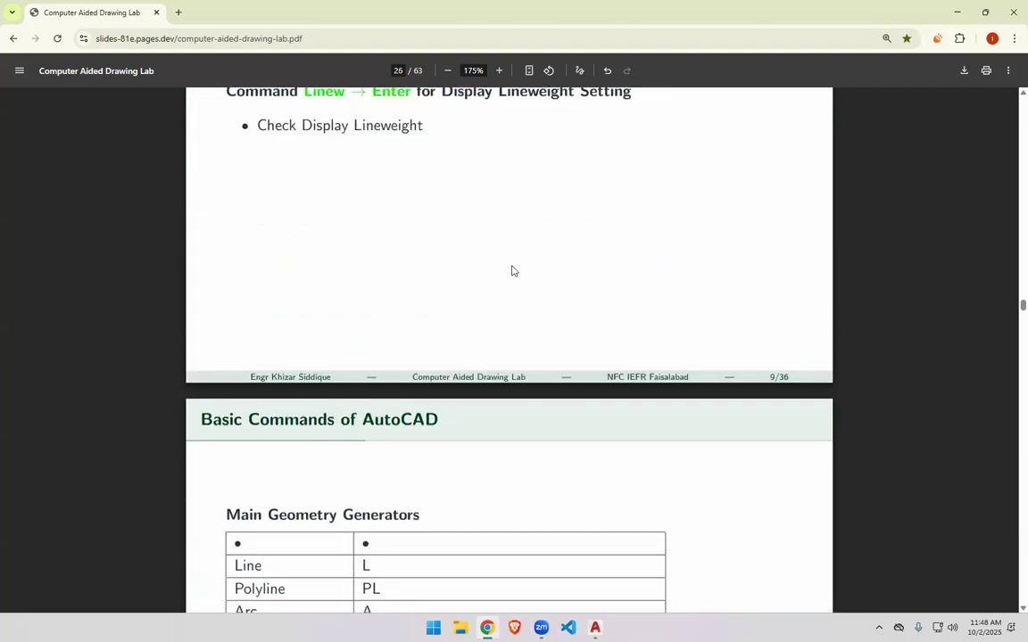
scroll(511, 270, down, 12)
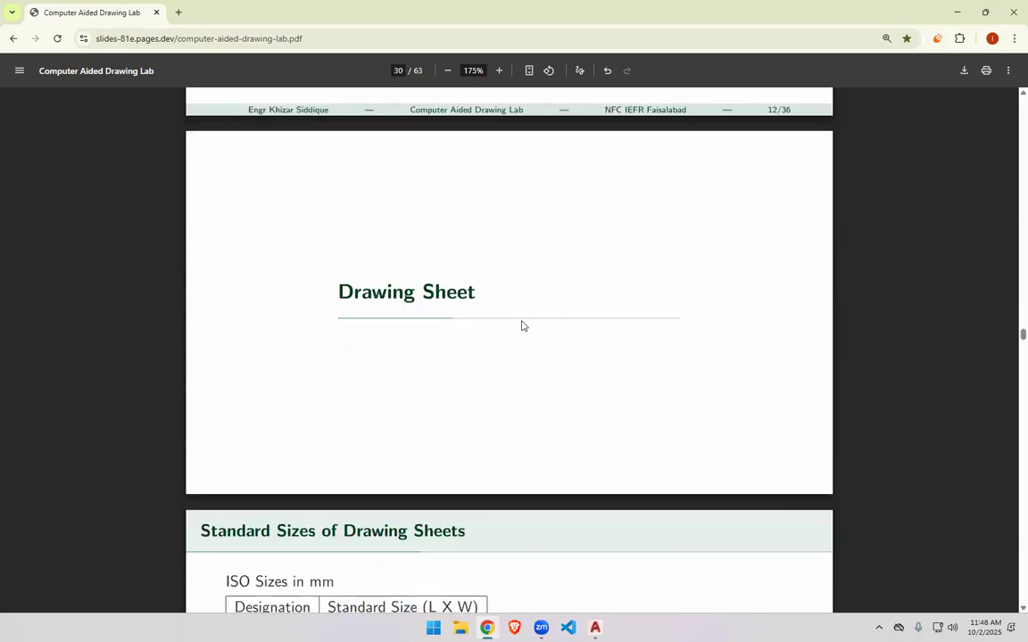
scroll(423, 335, down, 2)
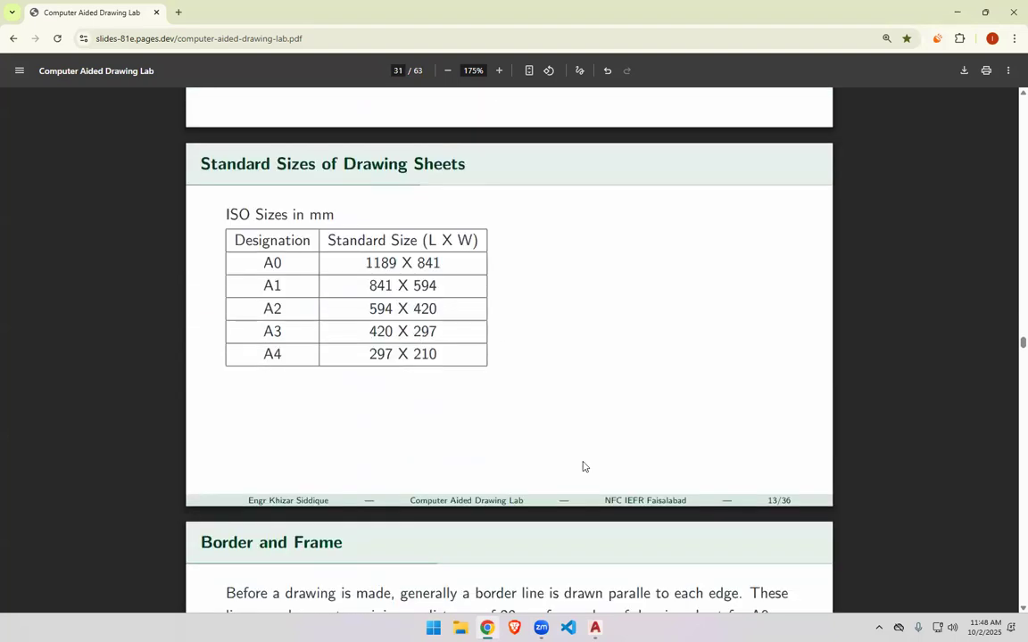
key(alt+Tab)
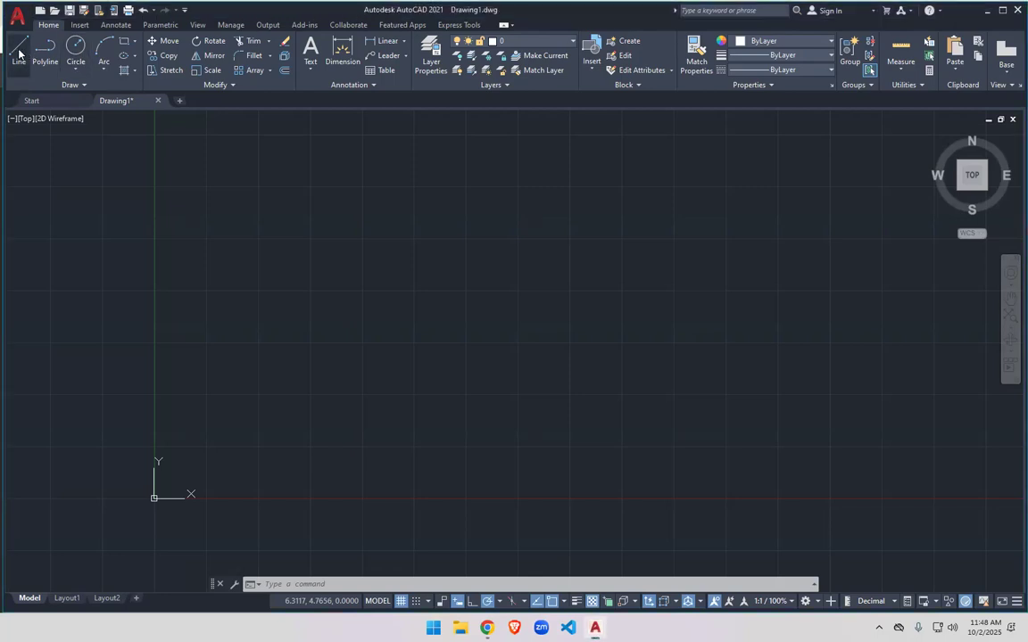
Draw a vertical line with a shorter horizontal line running right from its lower end, forming an L shape.
click(526, 199)
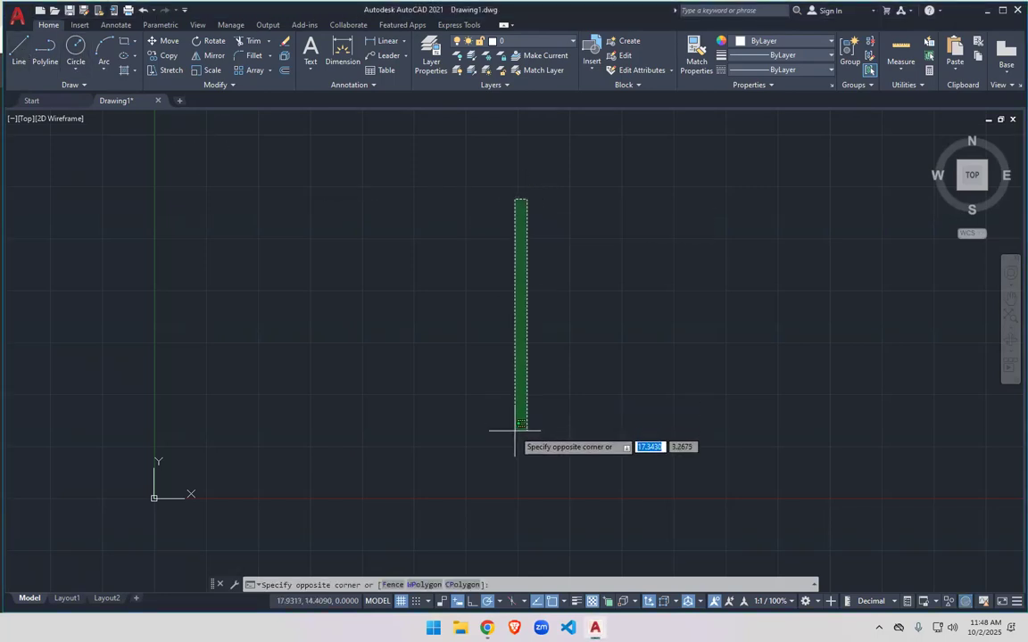
click(523, 427)
click(18, 49)
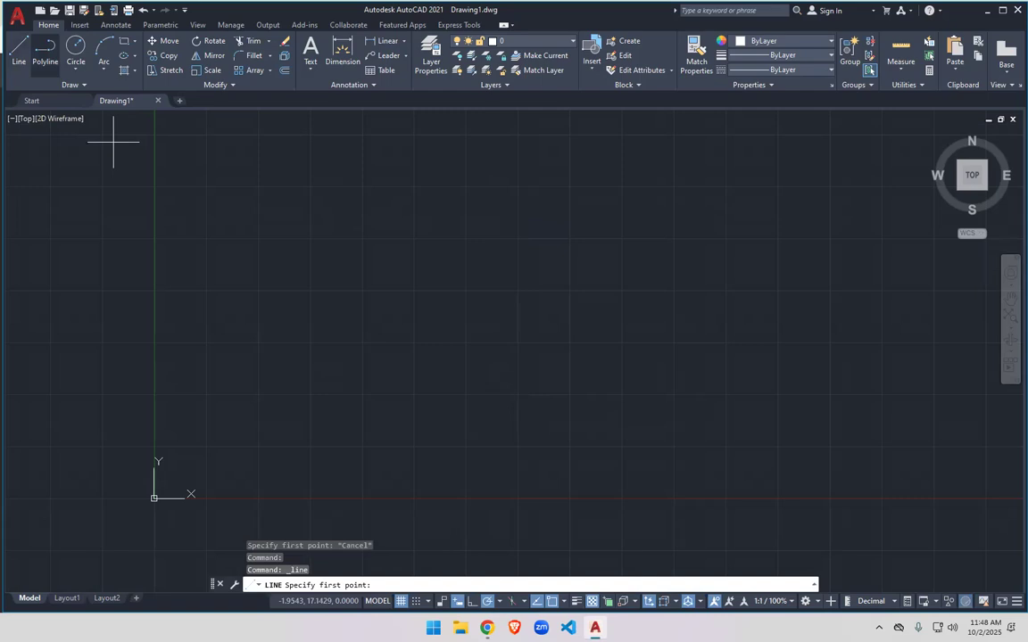
click(518, 219)
click(517, 379)
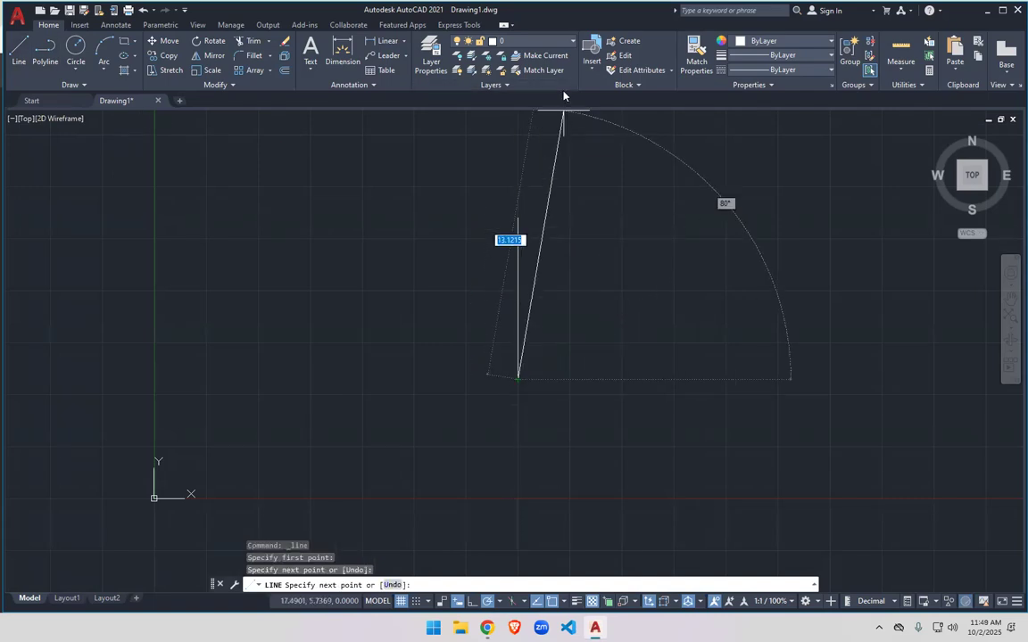
click(572, 379)
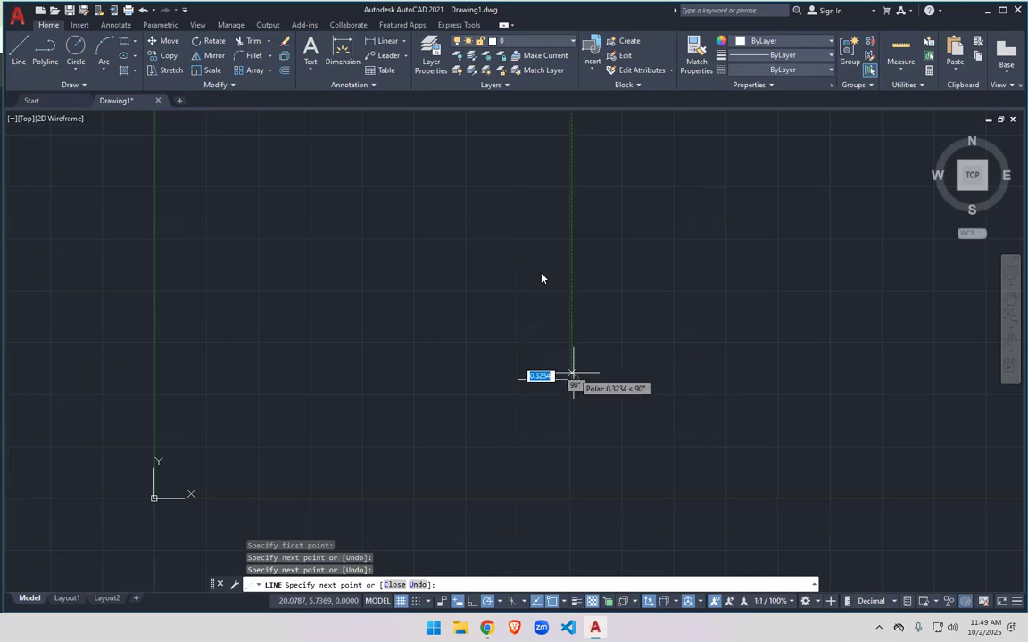
key(Escape)
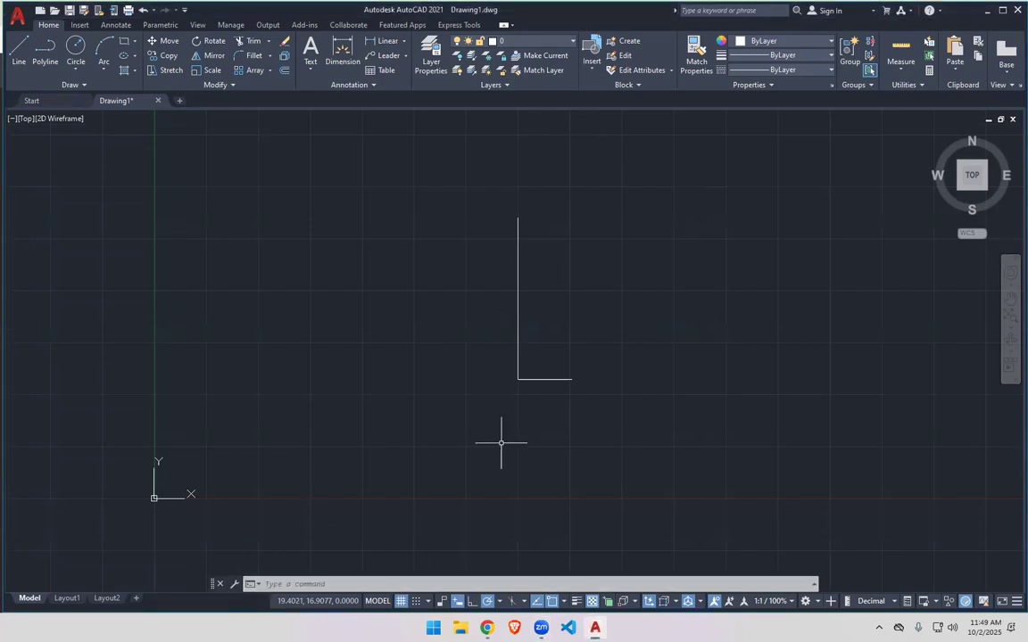
Offset the vertical line to the right twice with the Through option, entering 50 each time.
key(Return)
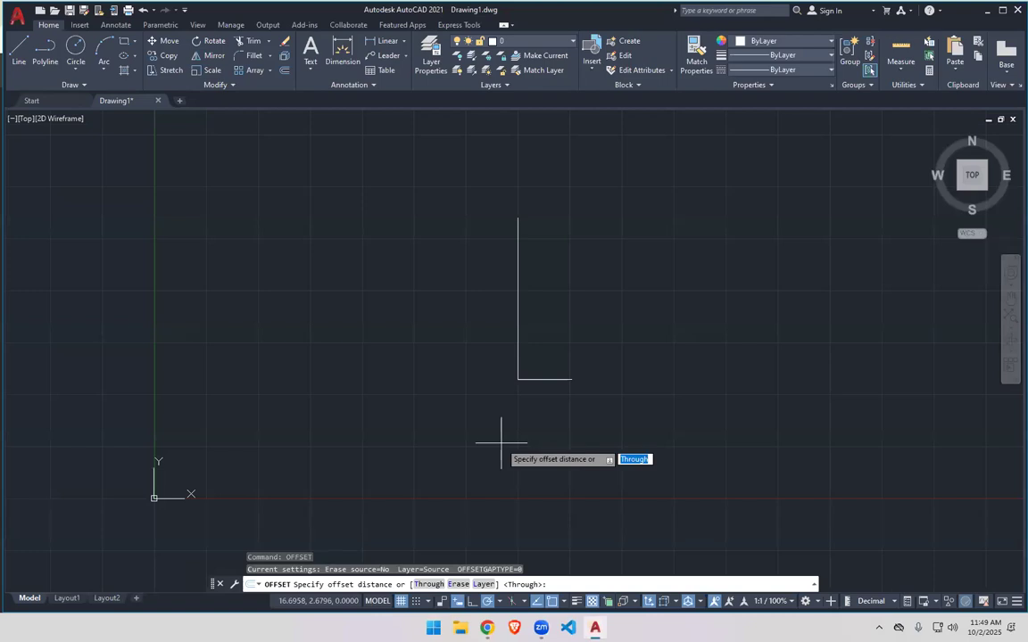
key(Return)
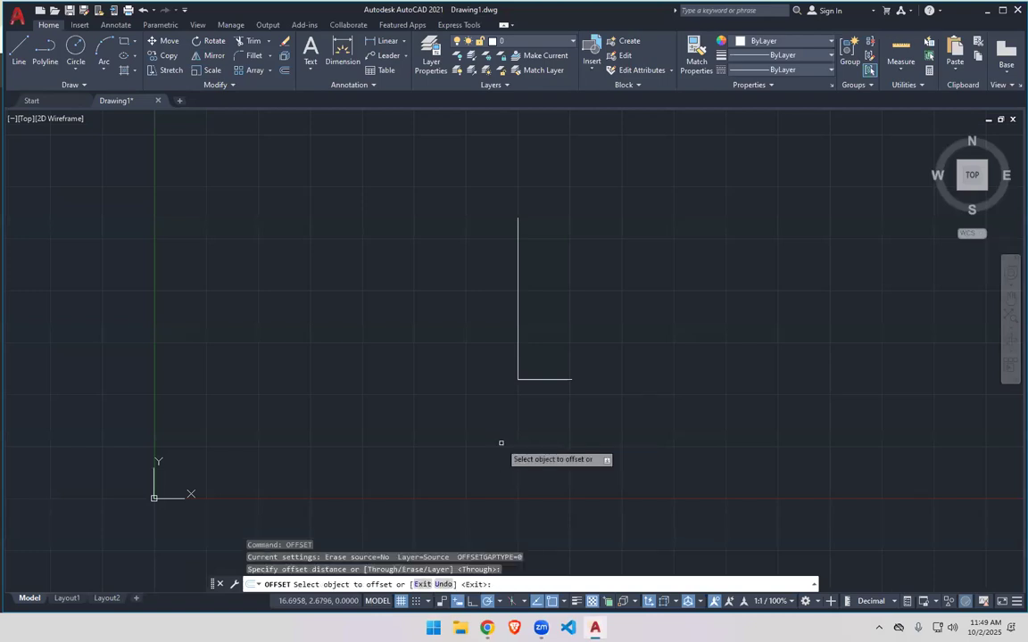
click(518, 351)
text(5)
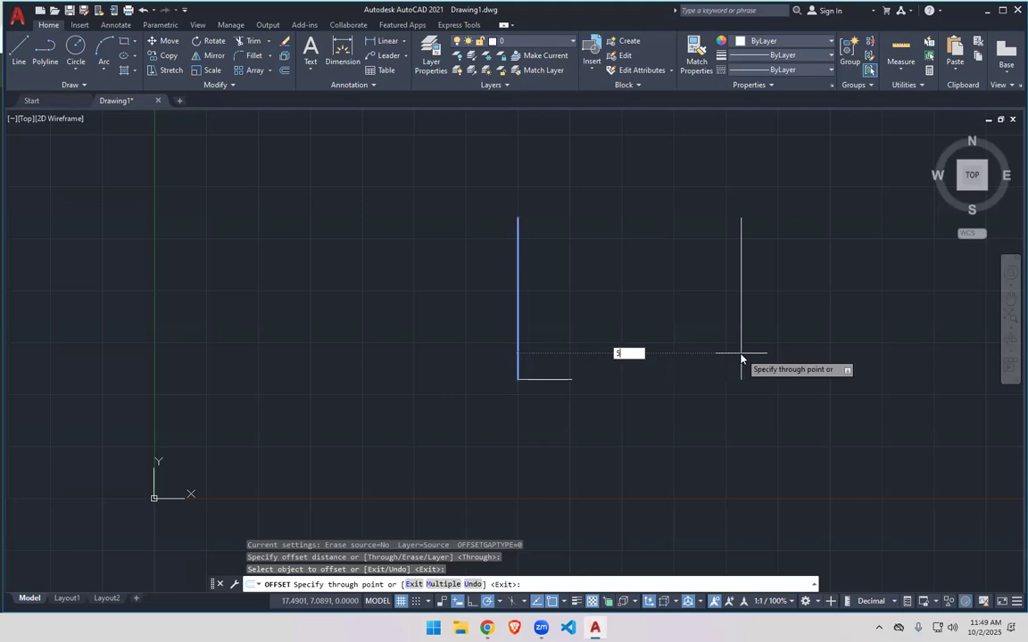
text(0)
key(Return)
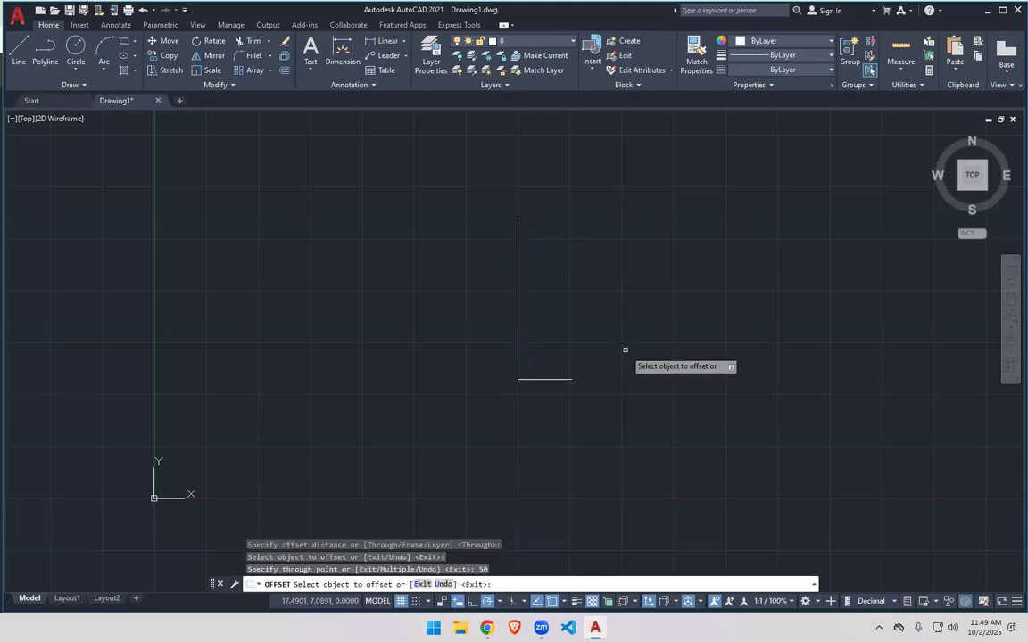
click(517, 317)
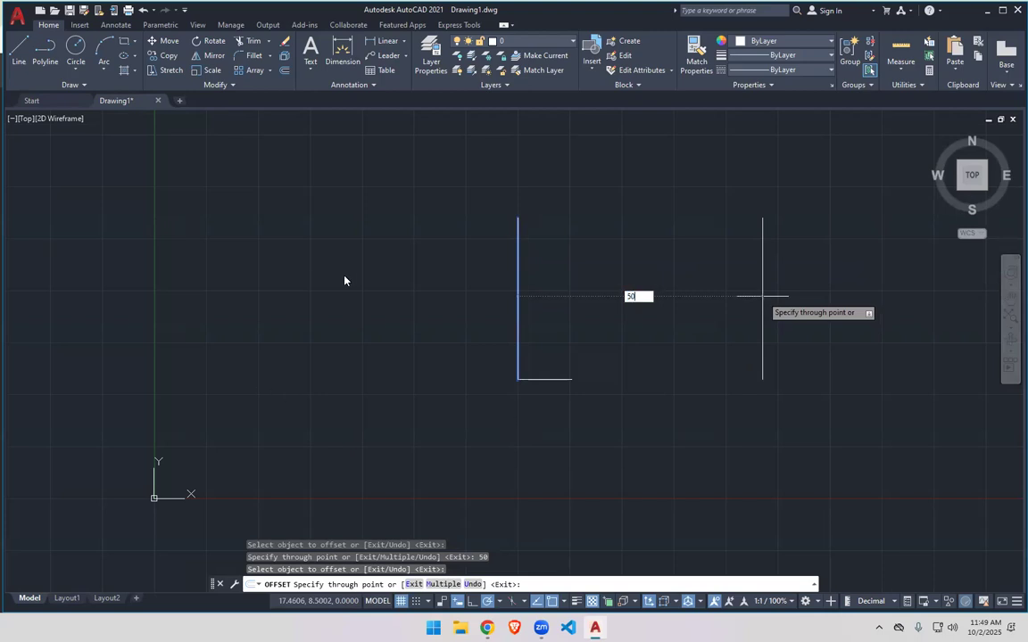
key(Return)
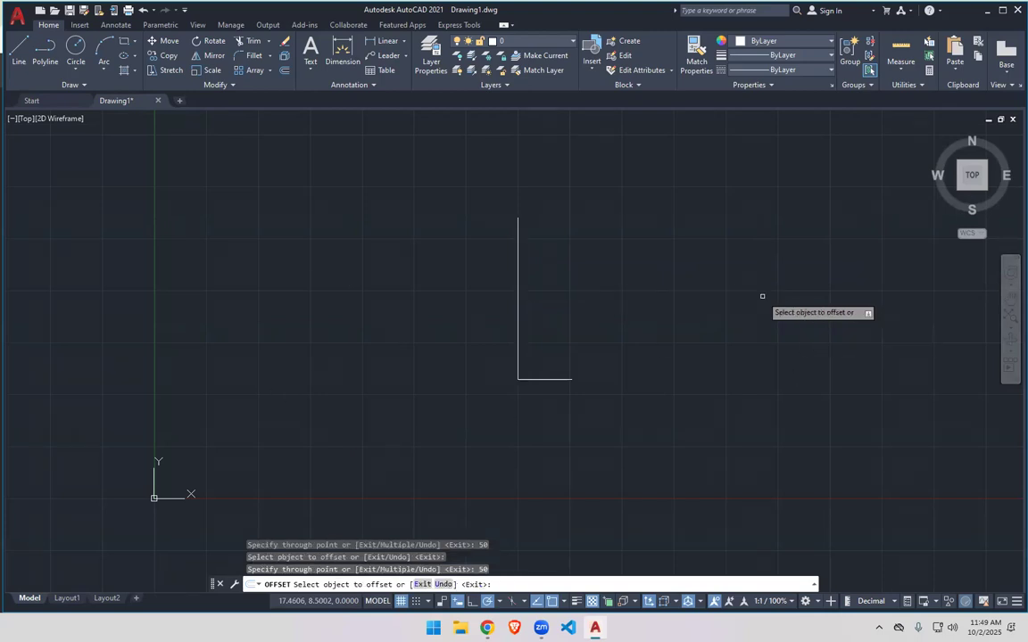
Offset the vertical line through a freely picked point to its right, and try to offset that copy rightward by 50.
click(518, 292)
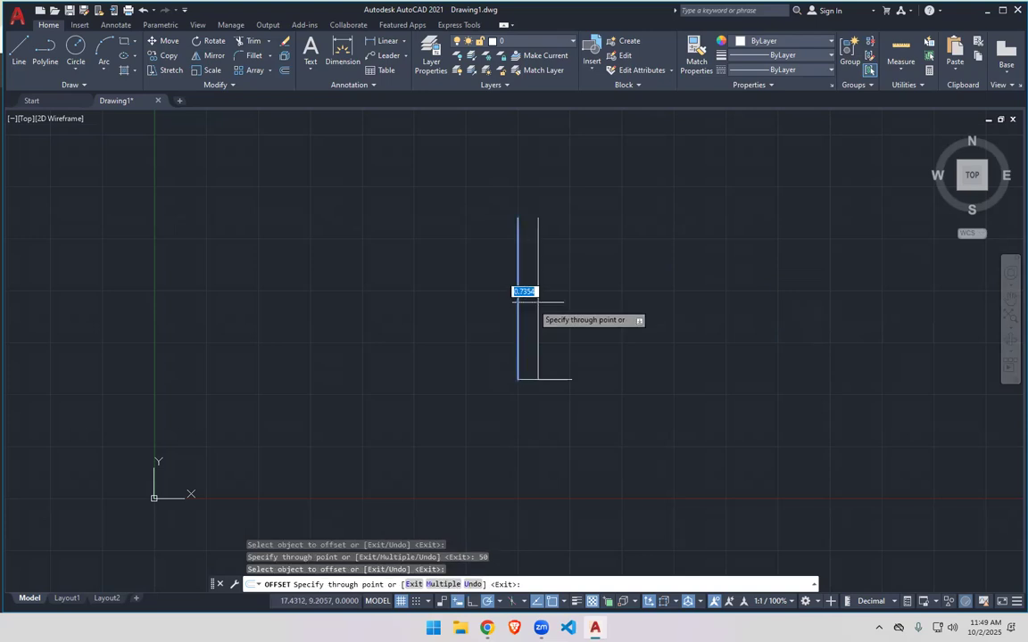
click(710, 275)
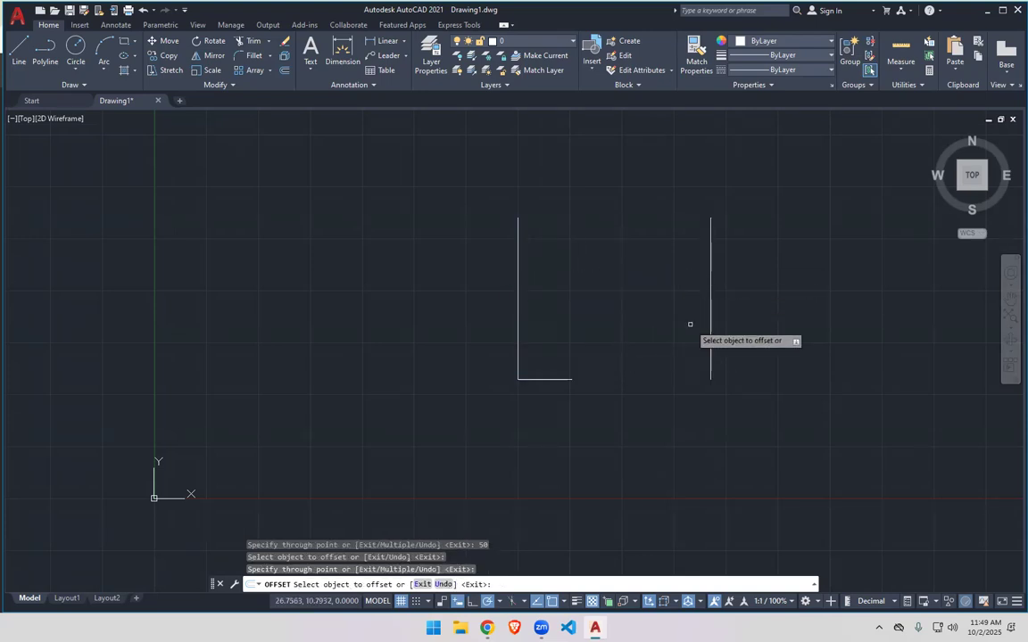
click(712, 281)
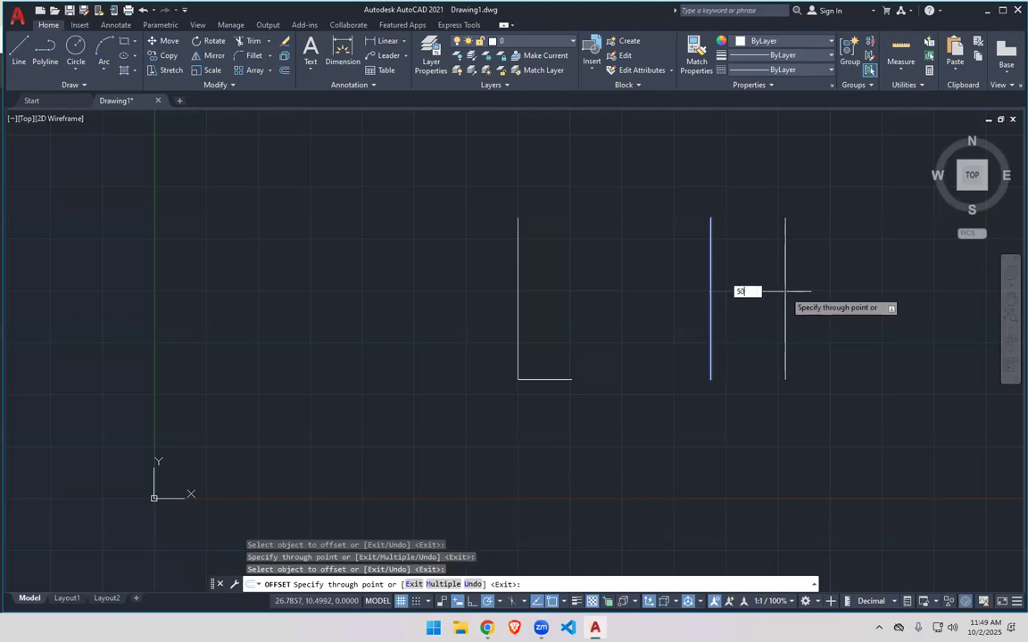
key(Return)
click(710, 287)
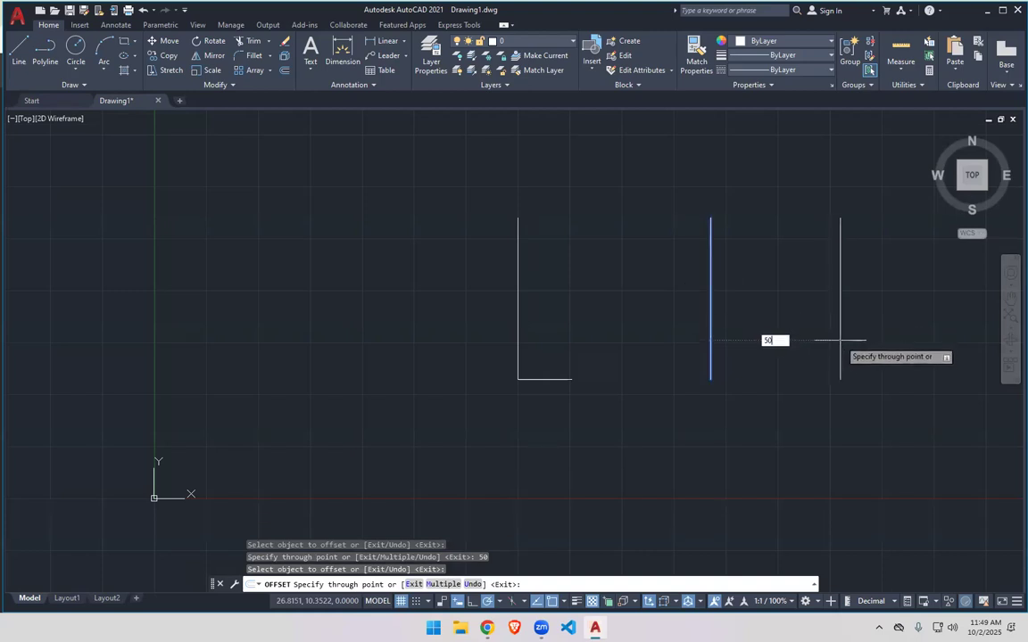
key(Escape)
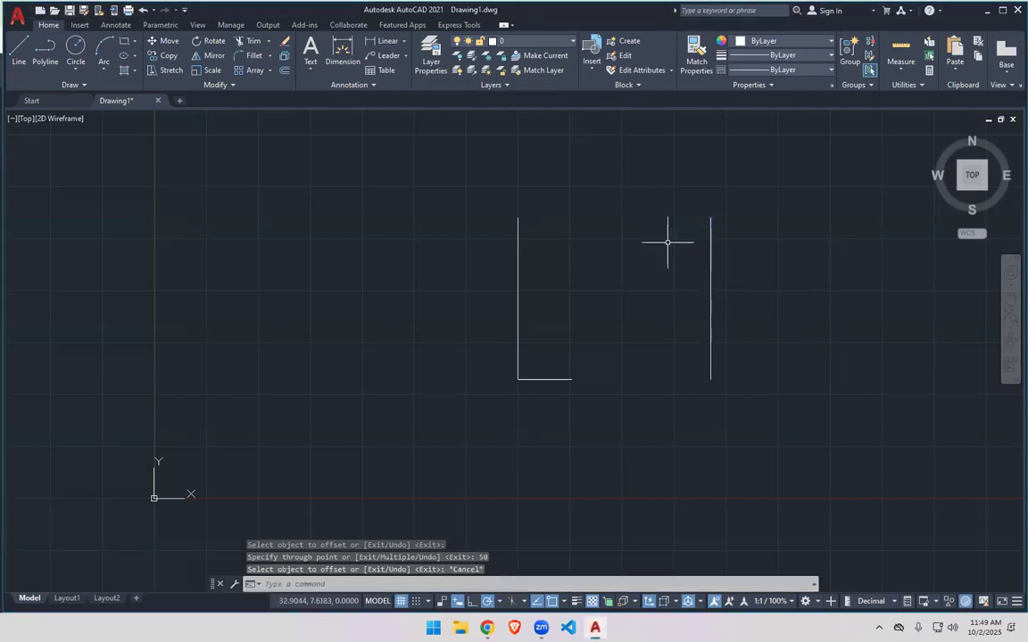
Erase all objects in the drawing and draw a single vertical line near the middle of the view.
key(ctrl+a)
key(Delete)
click(19, 50)
click(465, 219)
click(467, 365)
key(Escape)
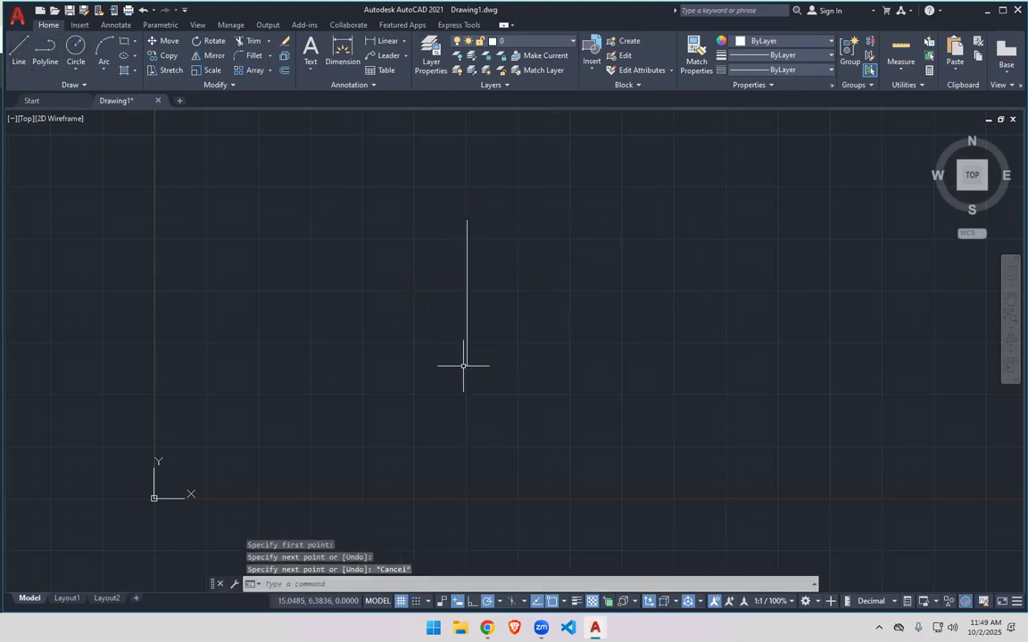
Offset the vertical line to its right by a distance of 20.
text(odd)
key(BackSpace)
key(BackSpace)
text(f)
key(Return)
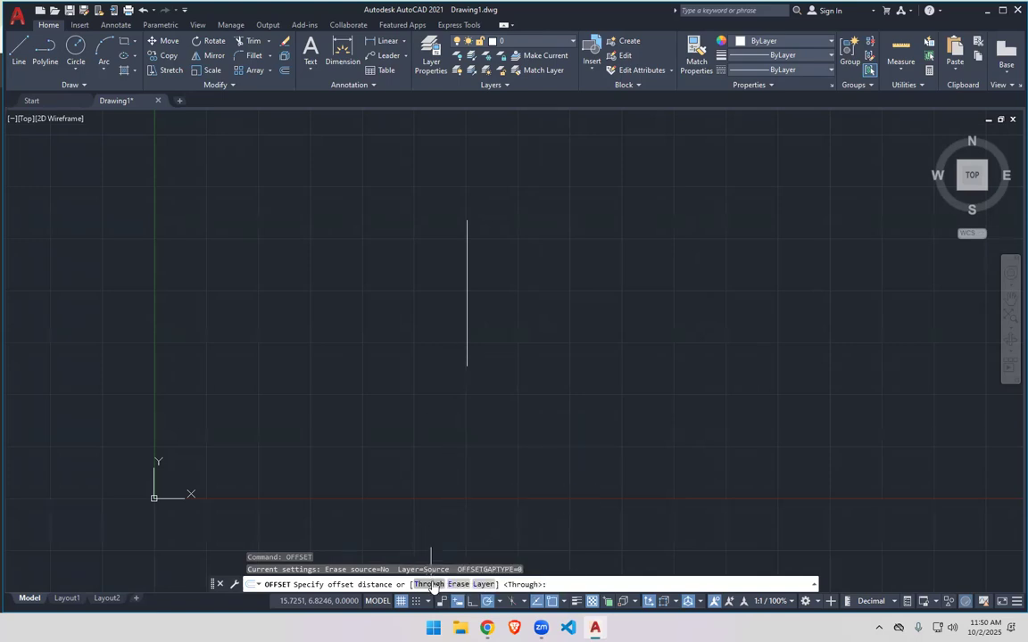
text(20)
key(Return)
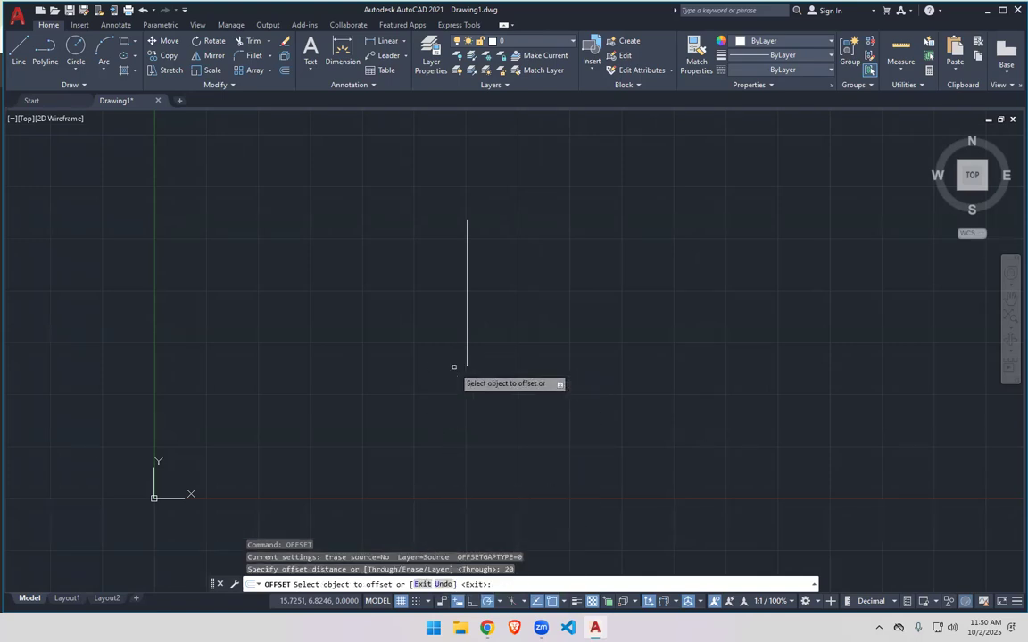
click(467, 356)
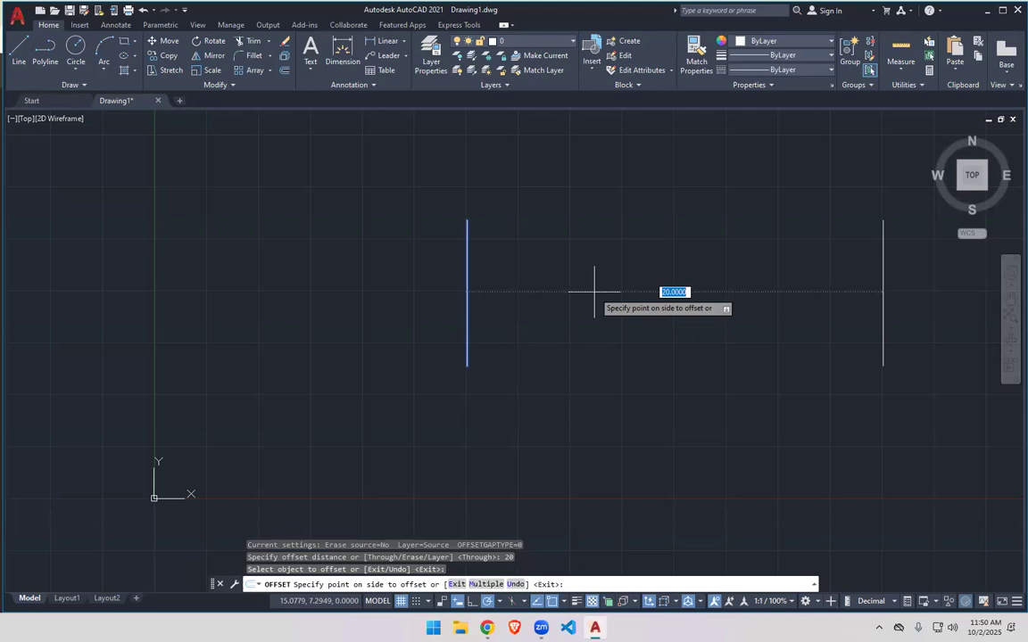
click(563, 295)
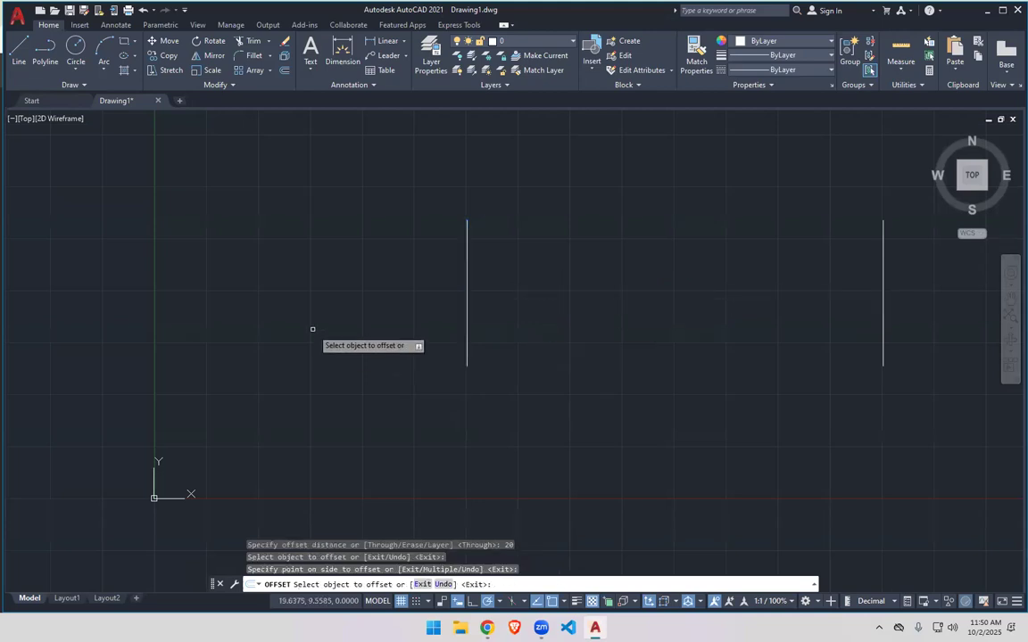
Erase both vertical lines and draw a stepped chain of four connected lines running down, right, down and right.
key(ctrl+a)
key(Delete)
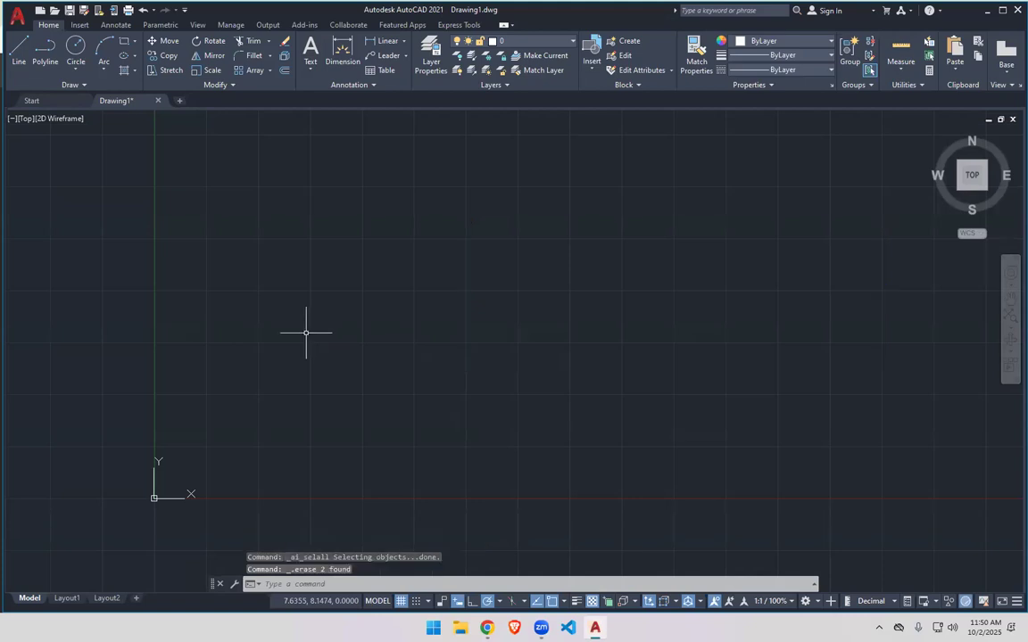
click(21, 49)
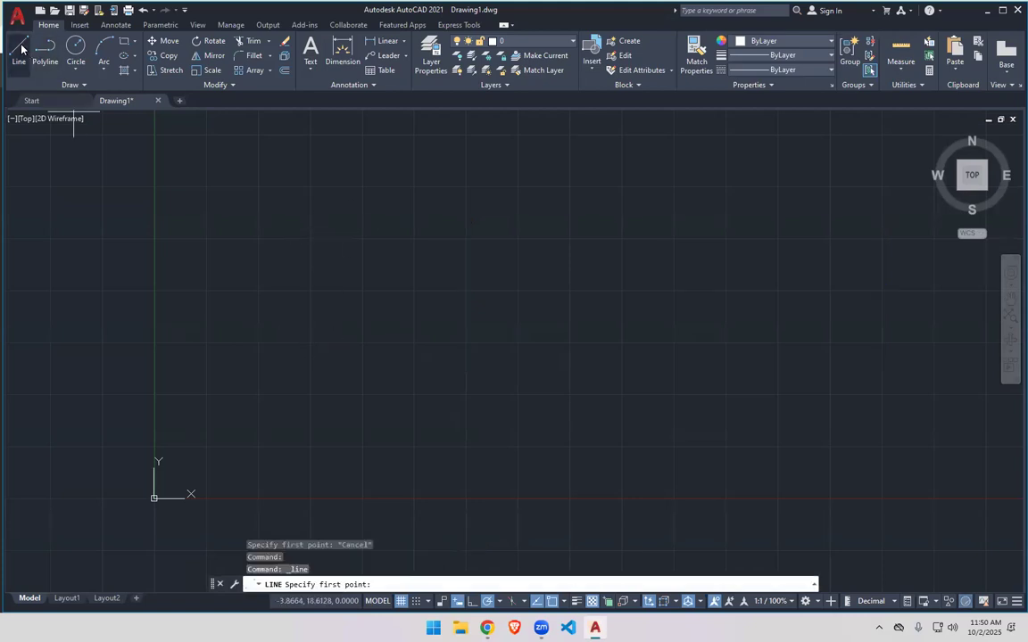
click(359, 207)
click(359, 432)
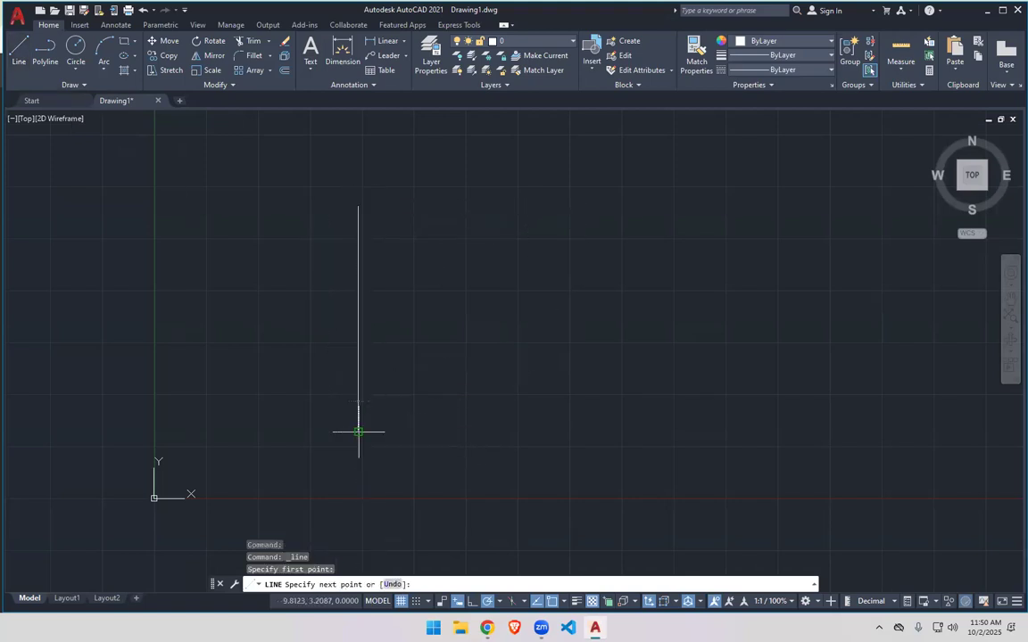
click(439, 432)
click(439, 488)
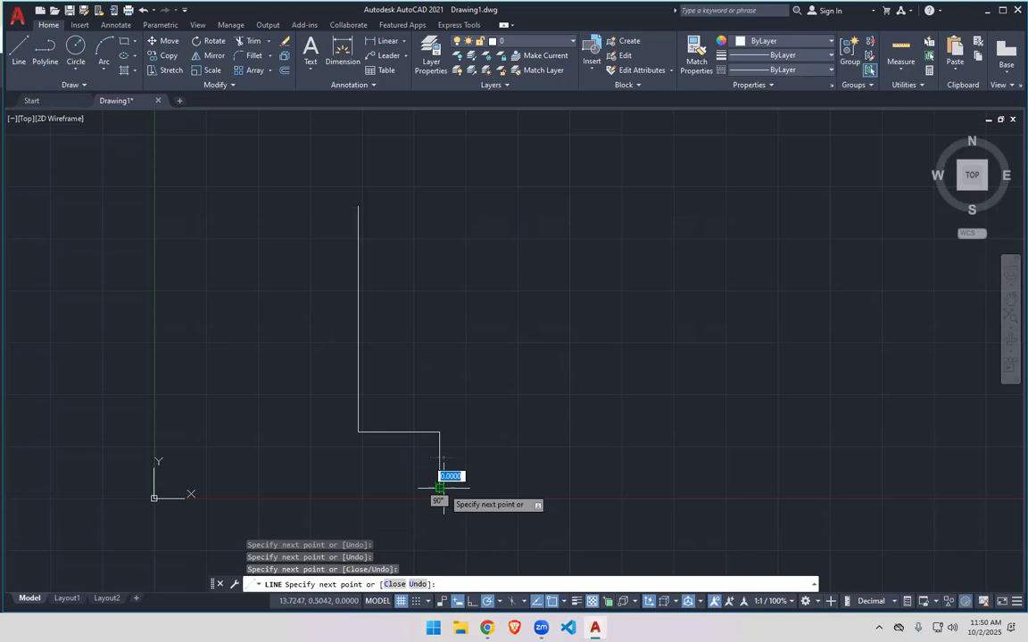
click(467, 488)
key(Escape)
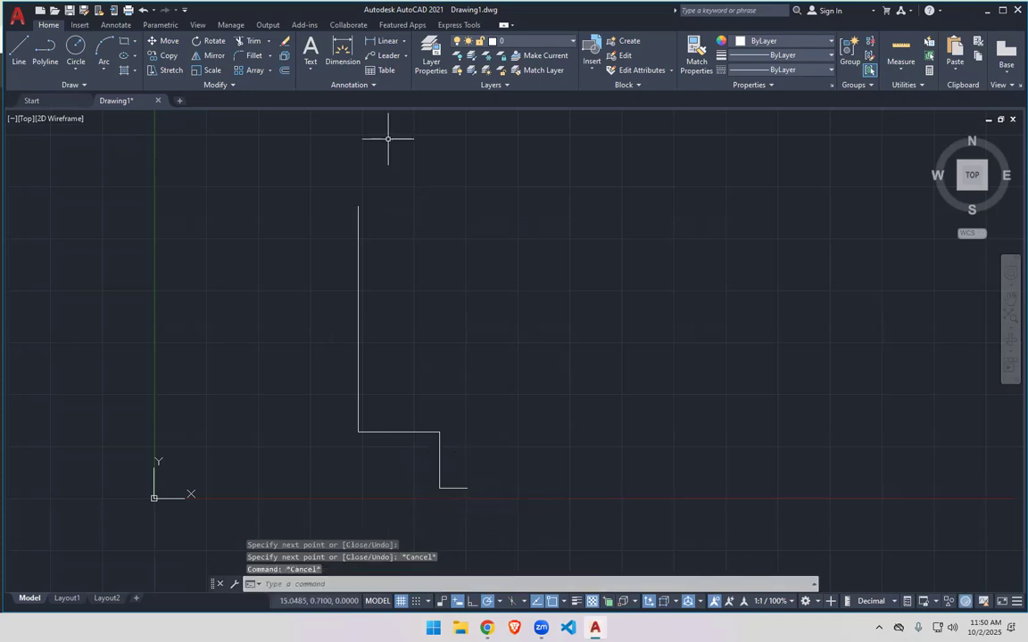
Select all four lines of the stepped outline with a selection window.
click(338, 180)
click(501, 524)
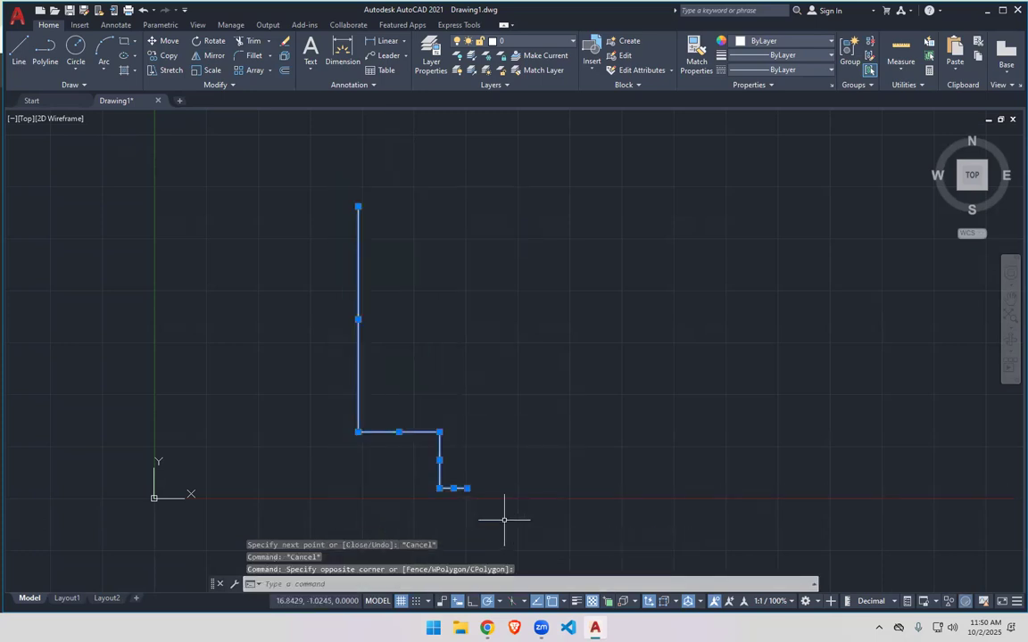
double_click(693, 171)
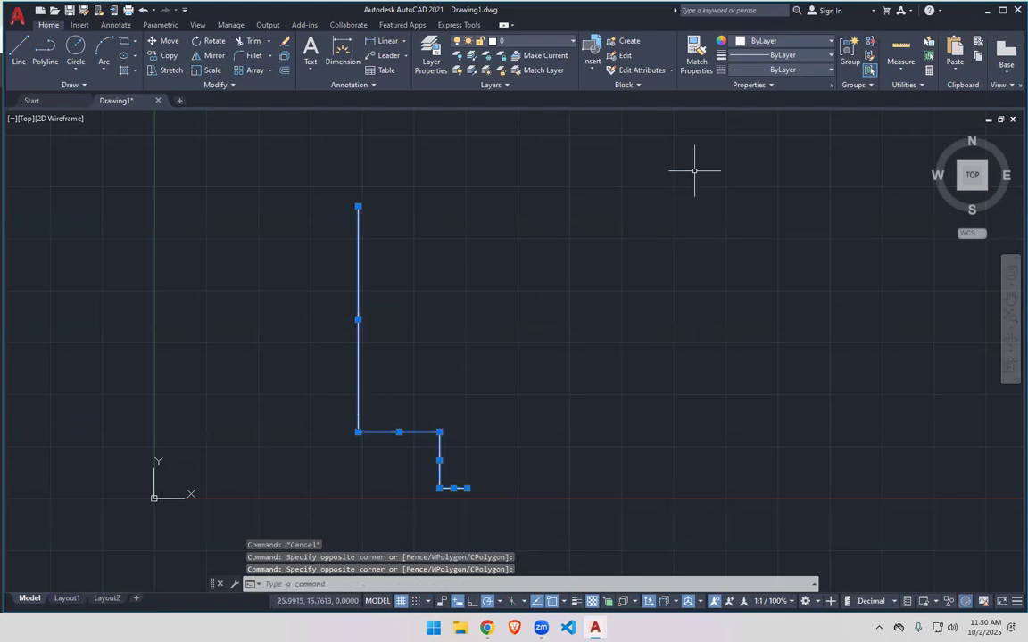
click(732, 169)
click(902, 487)
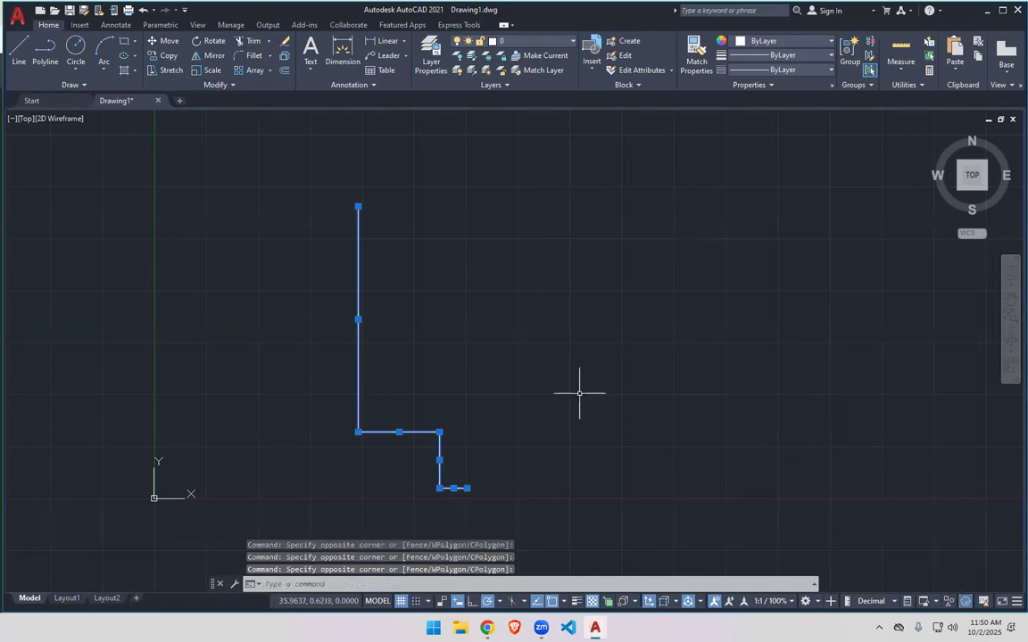
Clear the selection of the stepped outline.
click(596, 192)
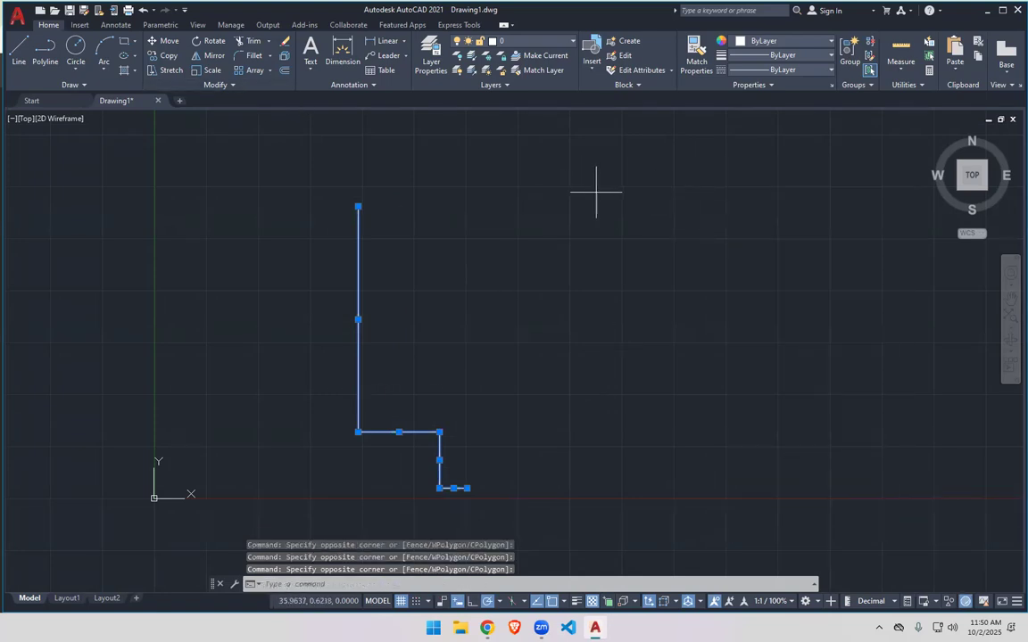
click(876, 482)
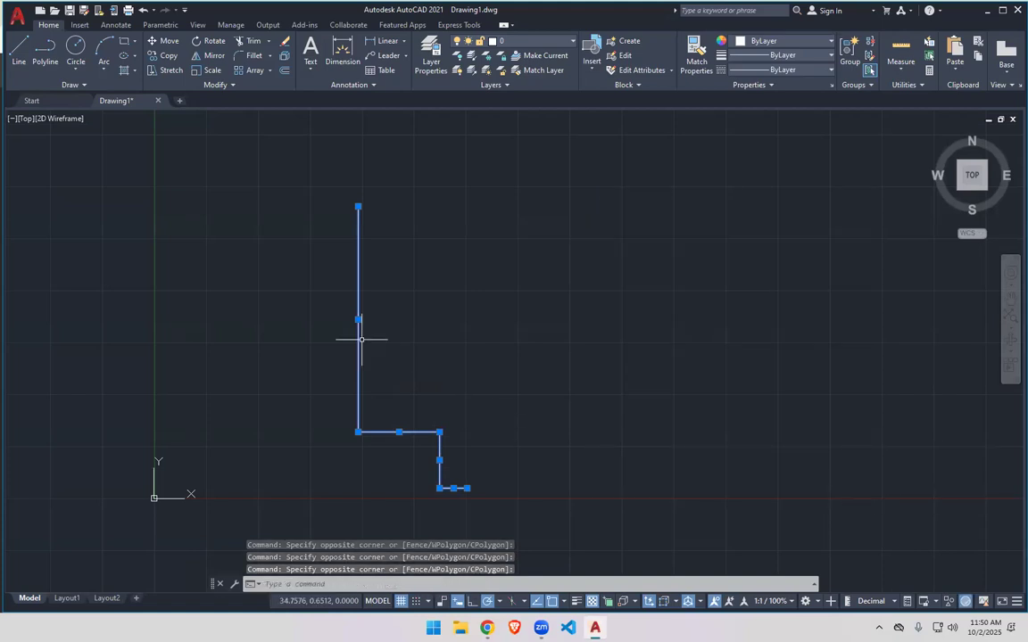
key(Escape)
key(Escape)
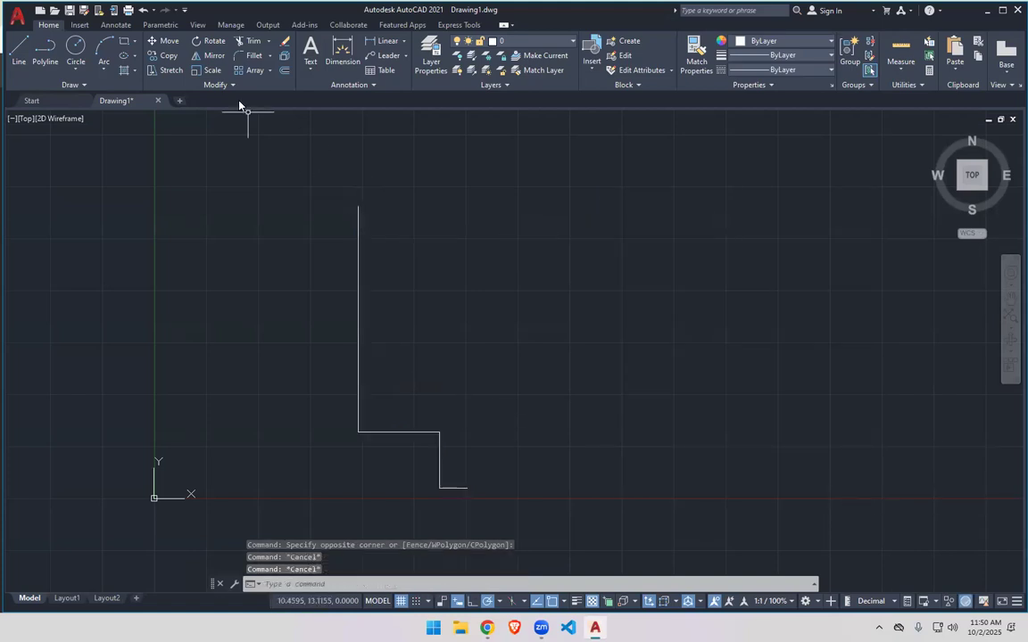
text(off)
key(Return)
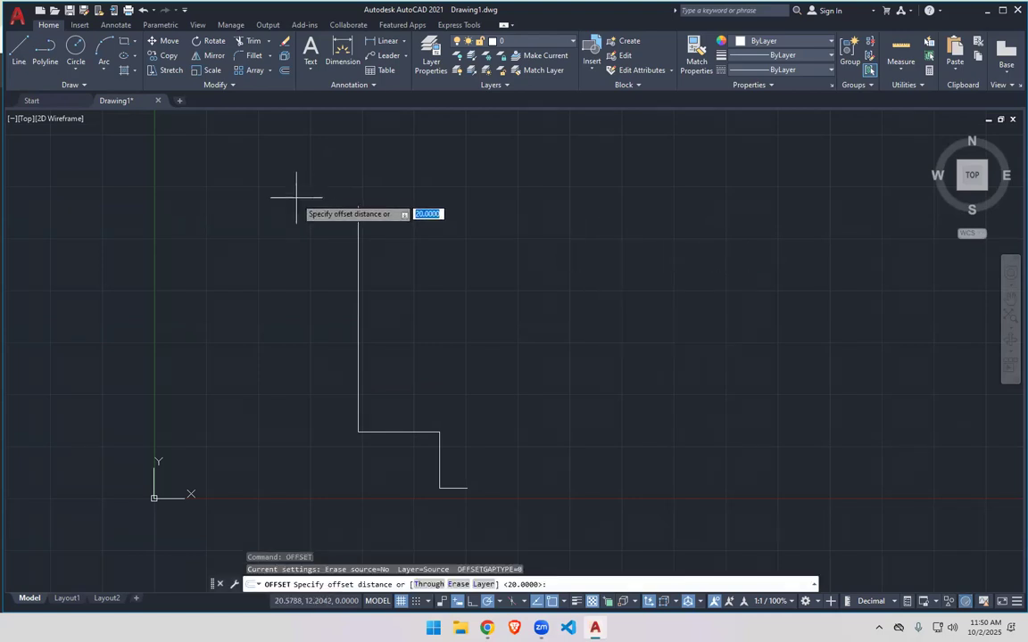
click(328, 184)
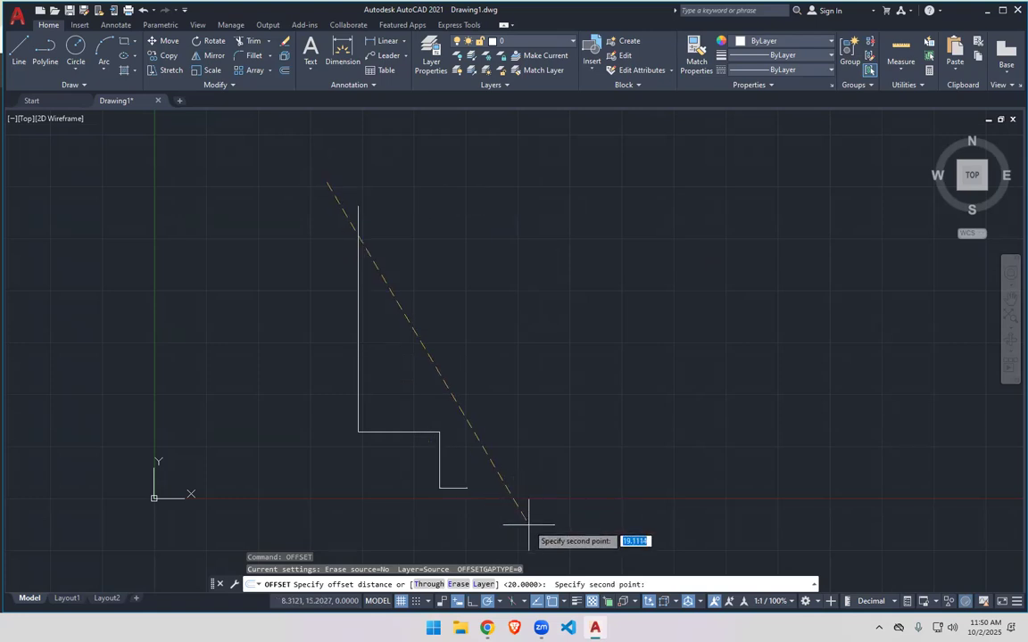
key(Escape)
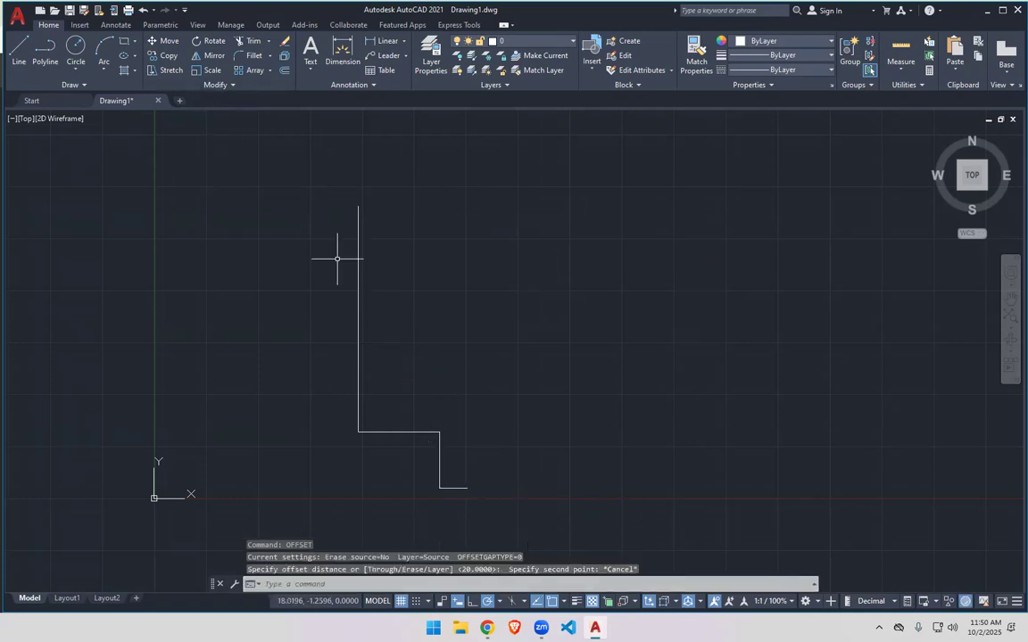
Try to offset the outline's long vertical line to its right, setting the distance to 50 and entering 5 for the side, and undo it.
key(Return)
text(5)
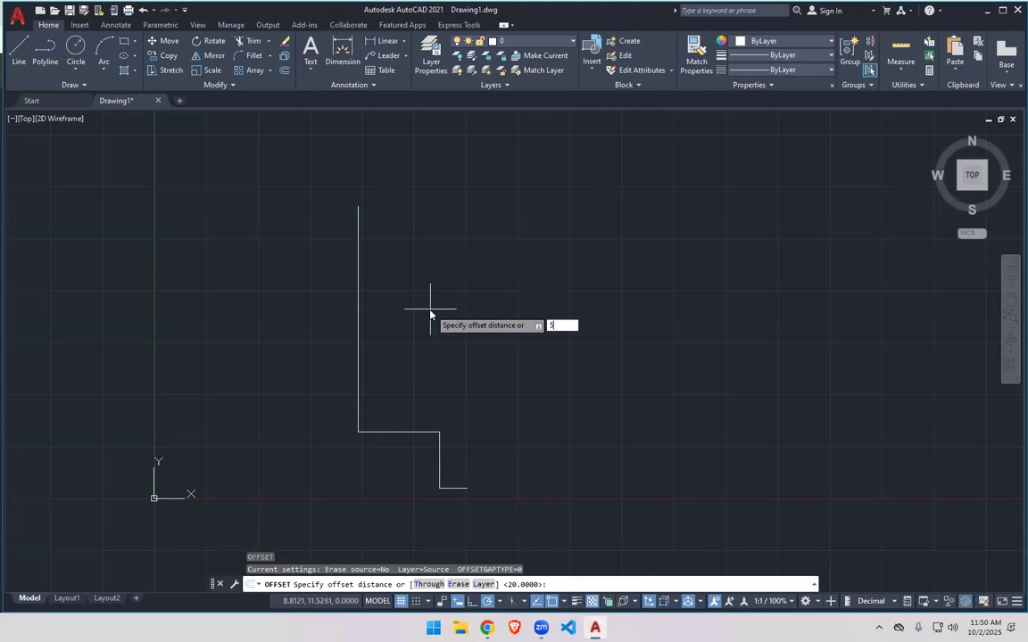
text(0)
key(Return)
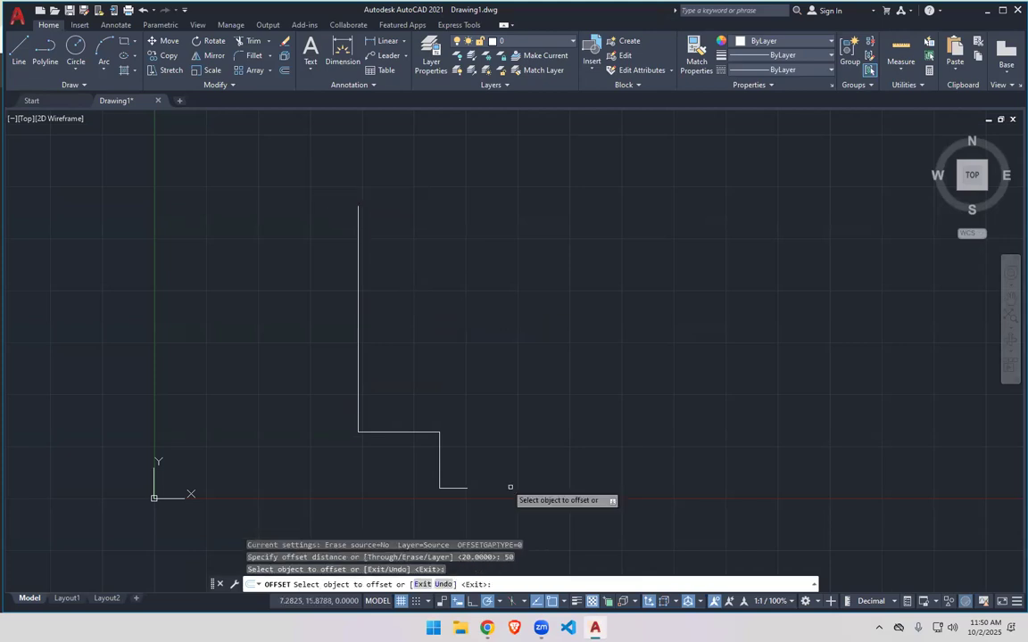
click(359, 277)
key(F8)
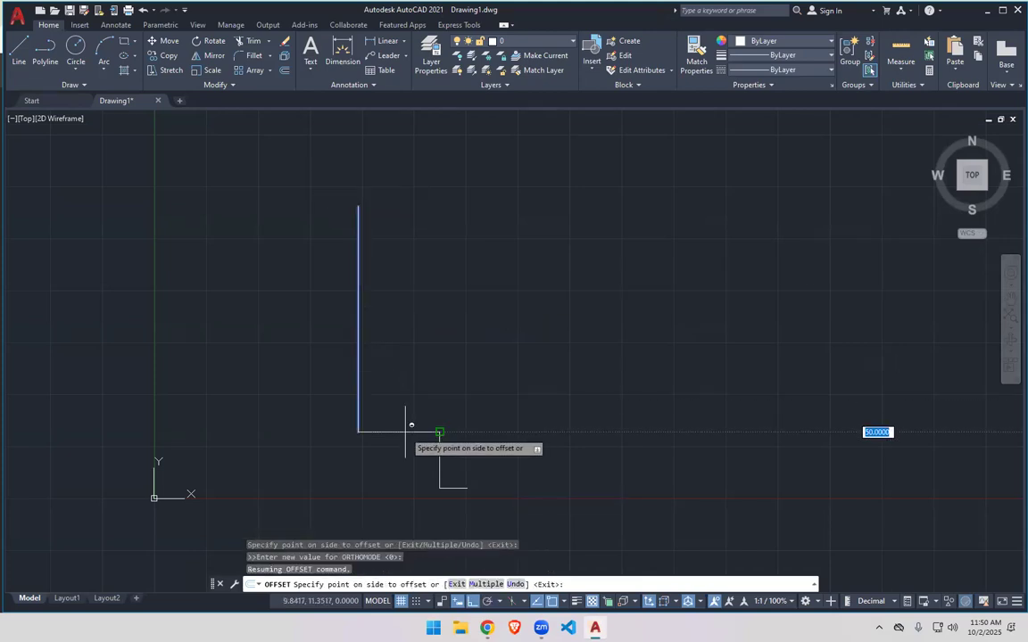
scroll(721, 363, down, 2)
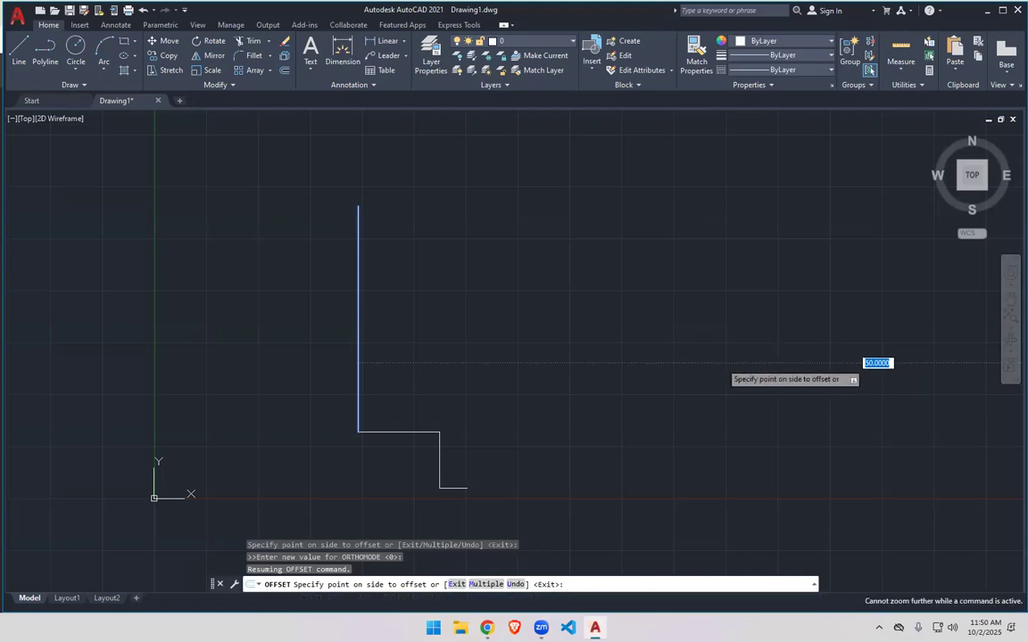
scroll(732, 353, up, 3)
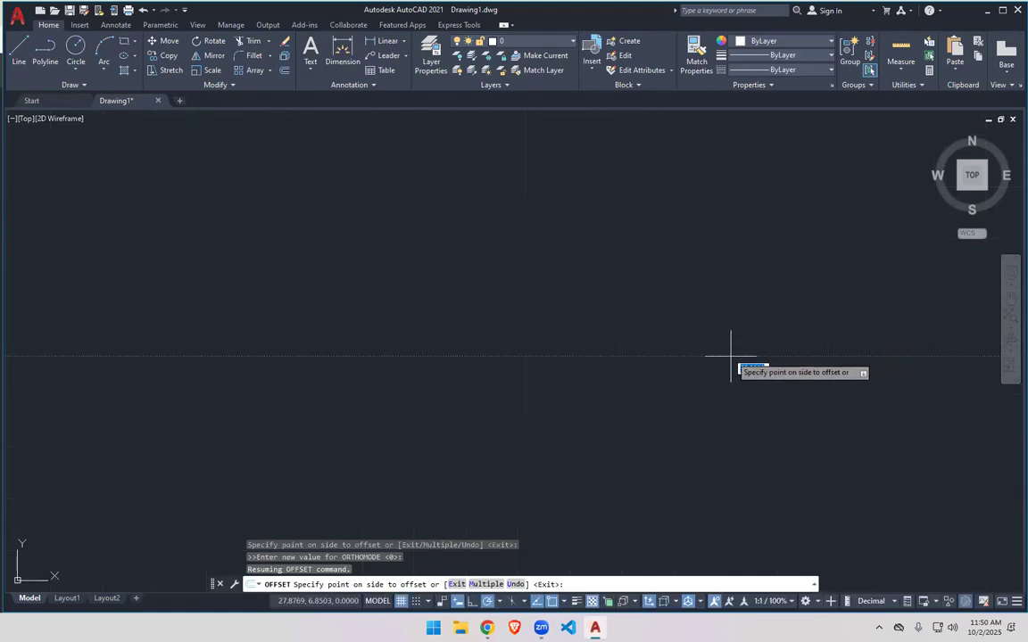
scroll(730, 357, down, 3)
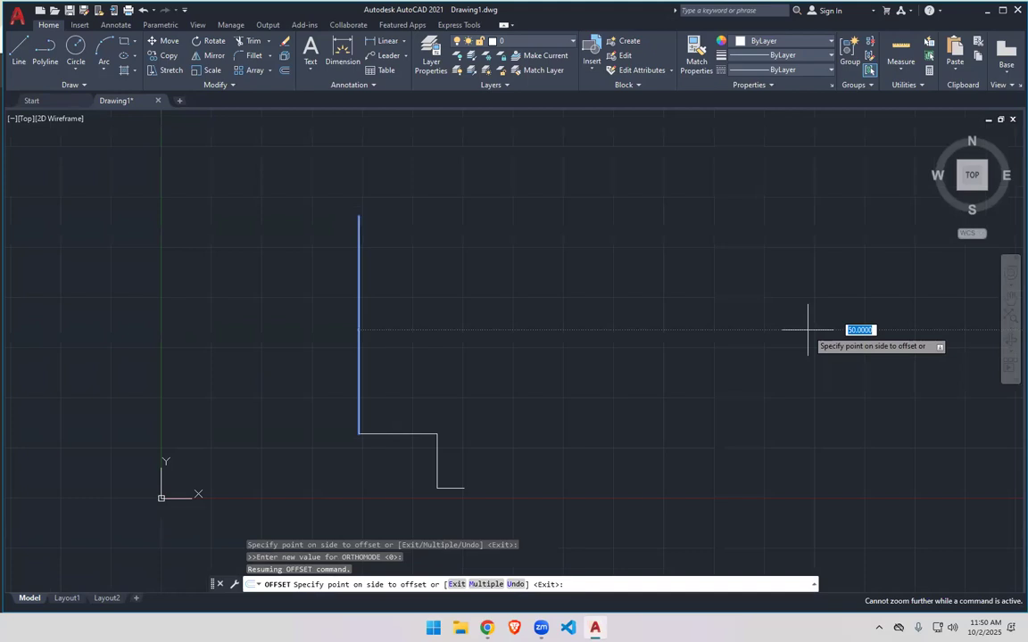
text(5)
key(Return)
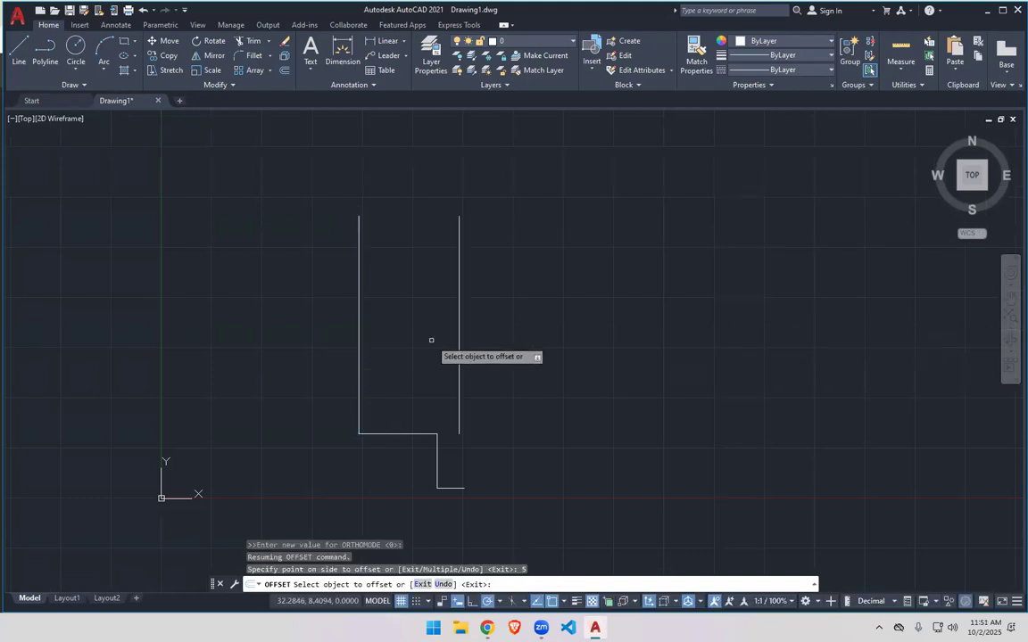
key(ctrl+z)
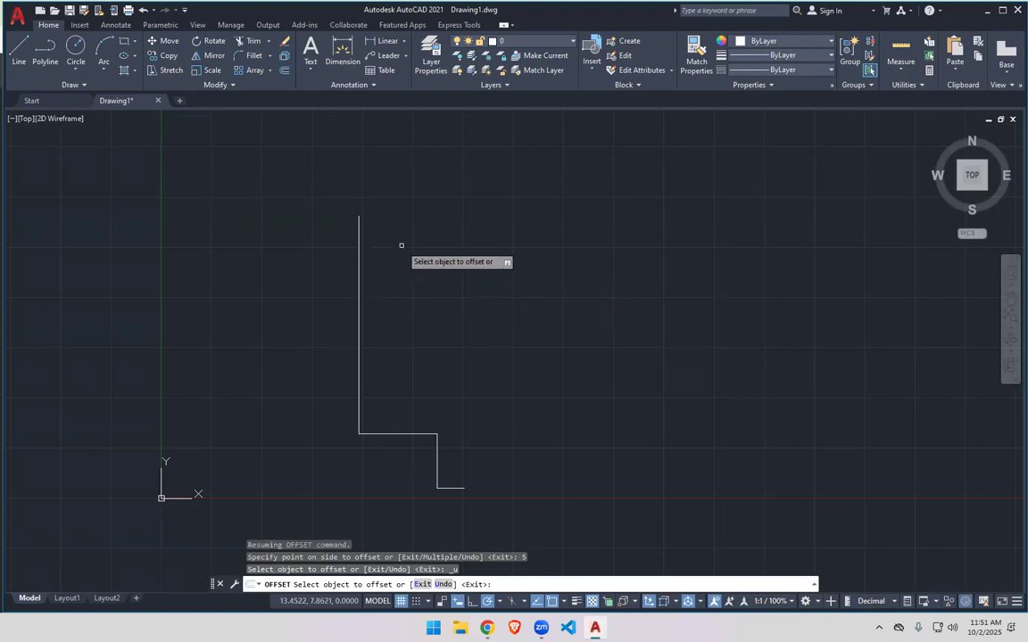
key(Escape)
Offset the outline's long vertical line to its right by a distance of 10.
text(o)
key(Return)
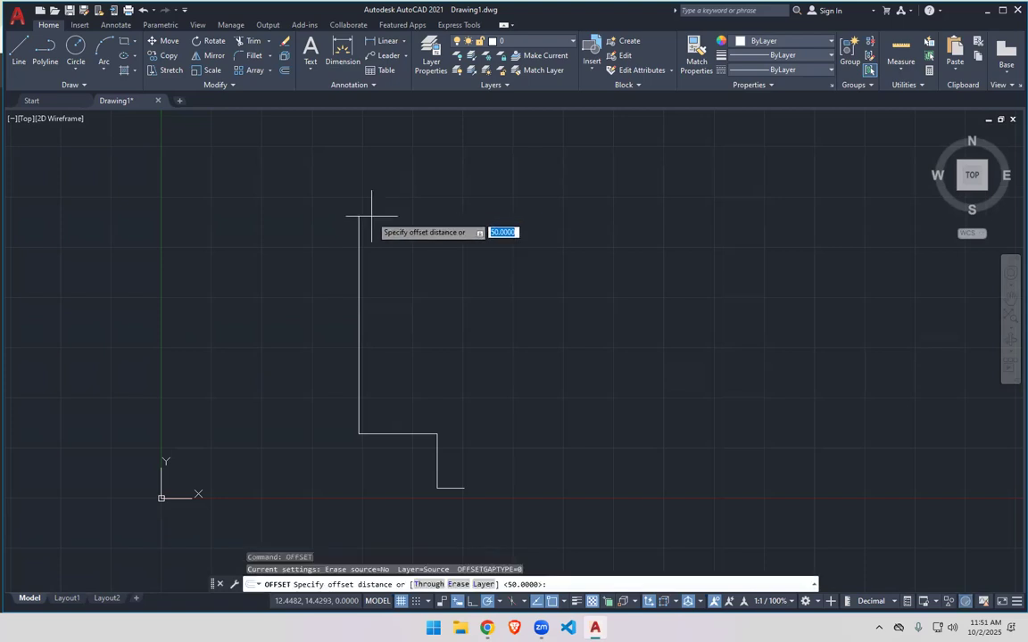
text(10)
key(Return)
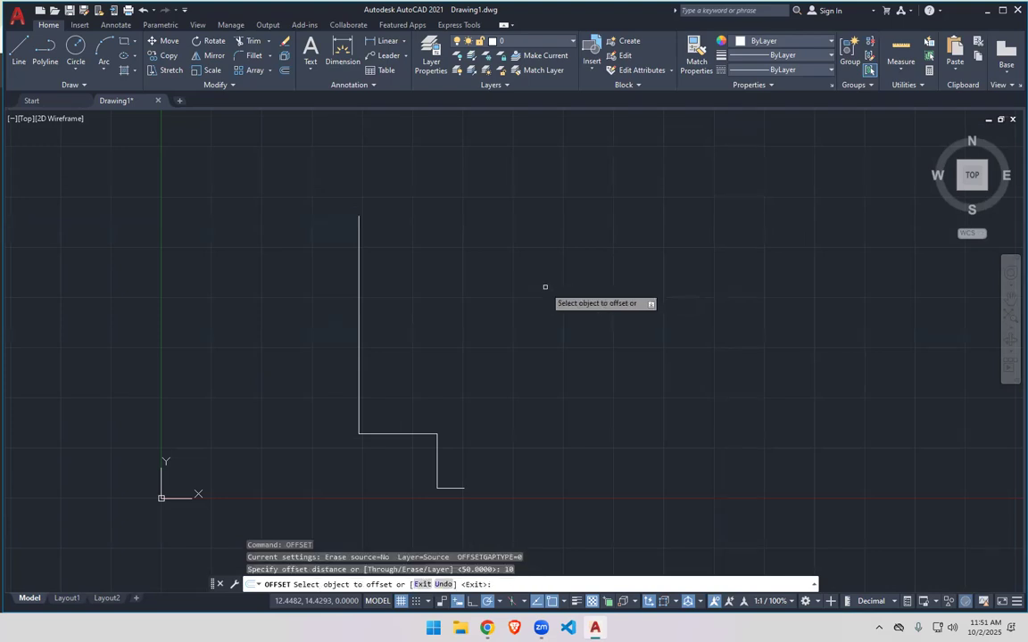
click(360, 304)
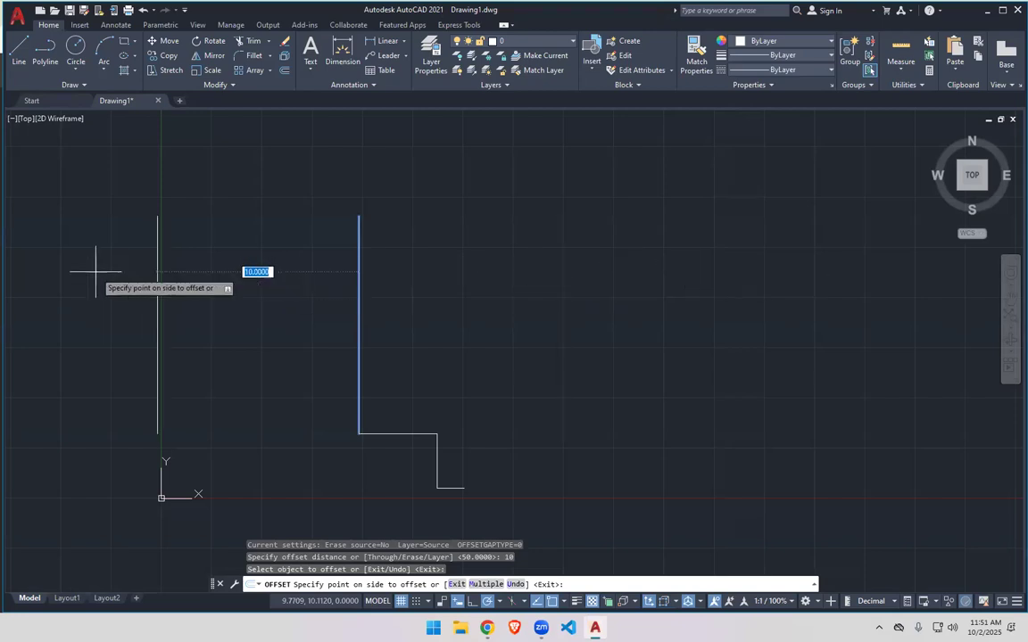
click(674, 321)
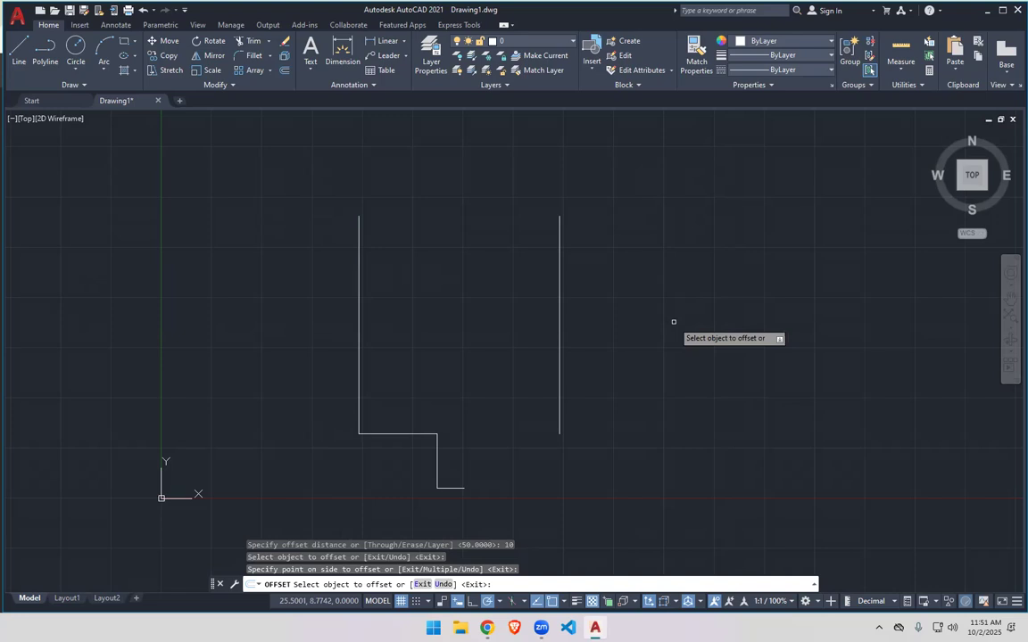
key(Escape)
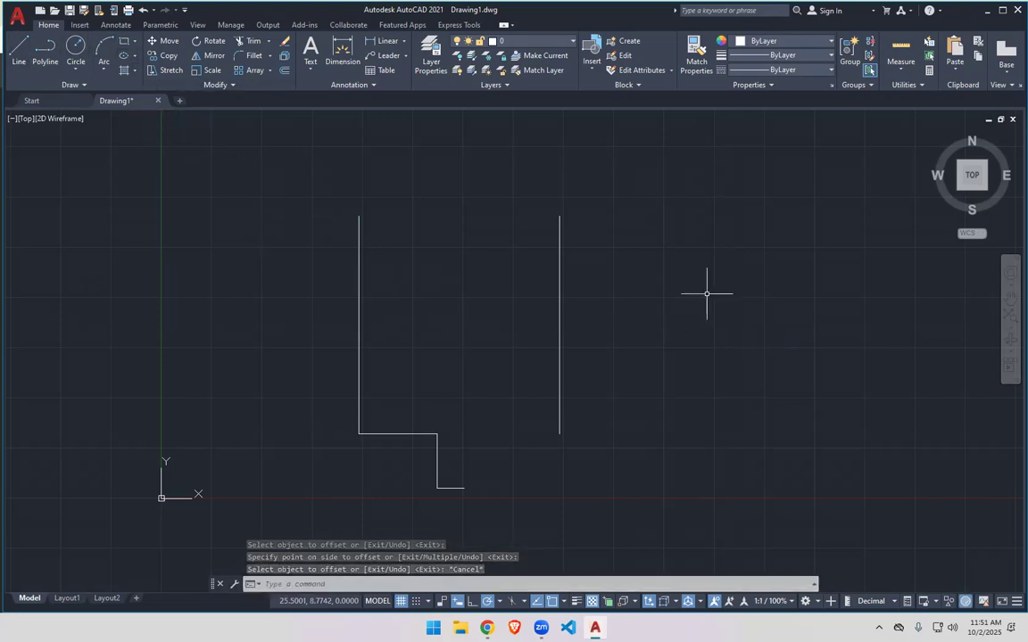
Offset the outline's short vertical line to its left by a distance of 20.
click(437, 454)
key(Escape)
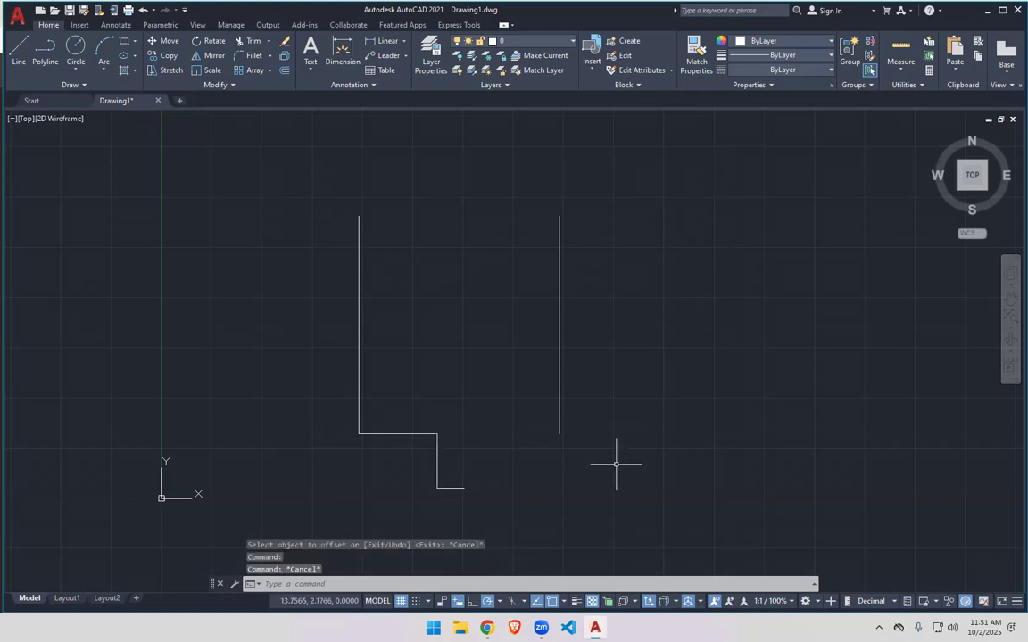
key(Return)
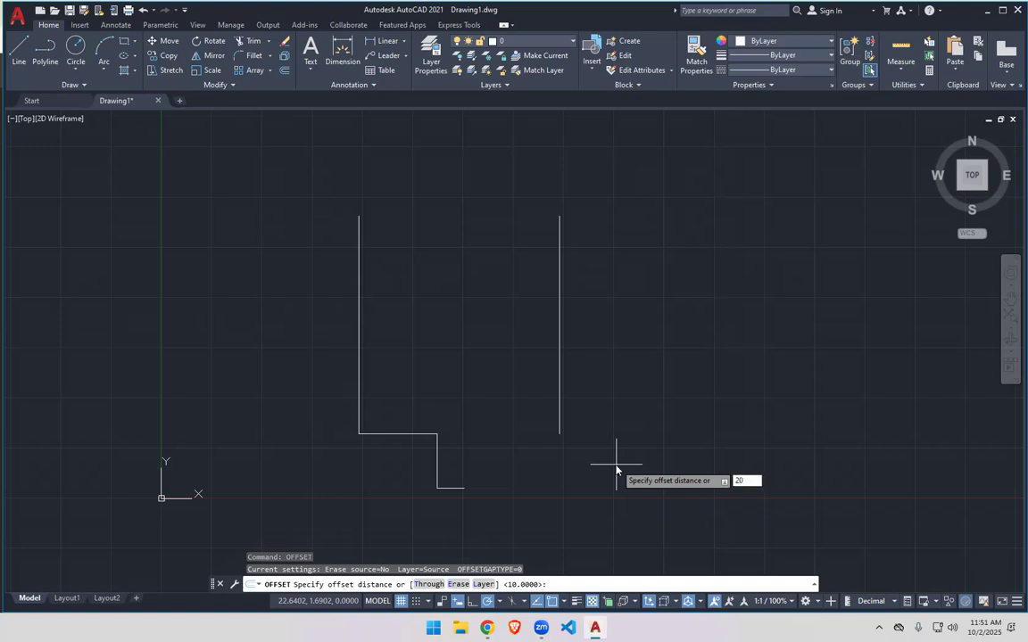
key(Return)
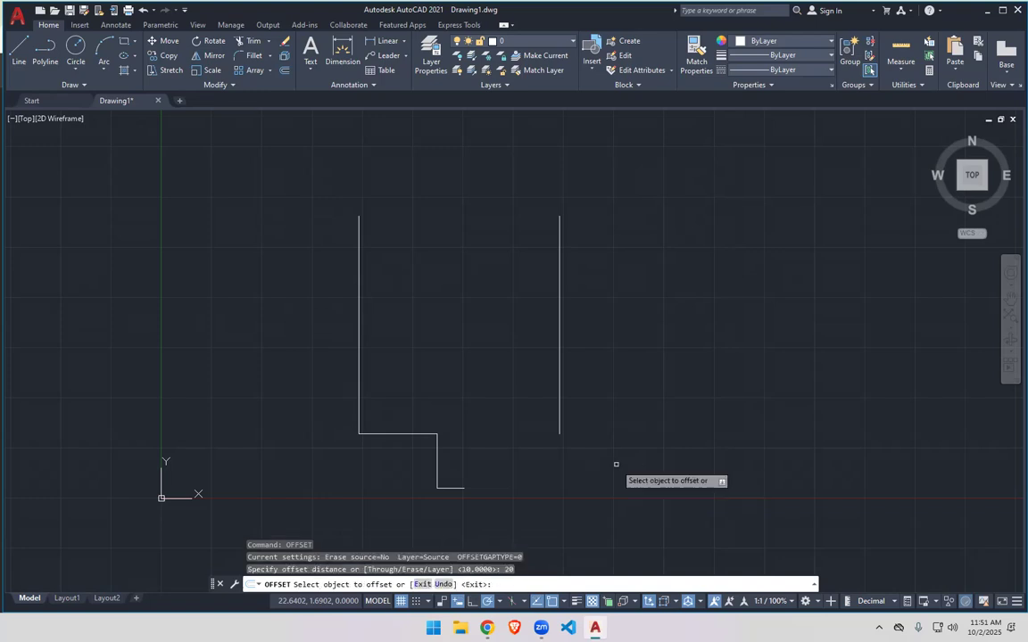
click(438, 459)
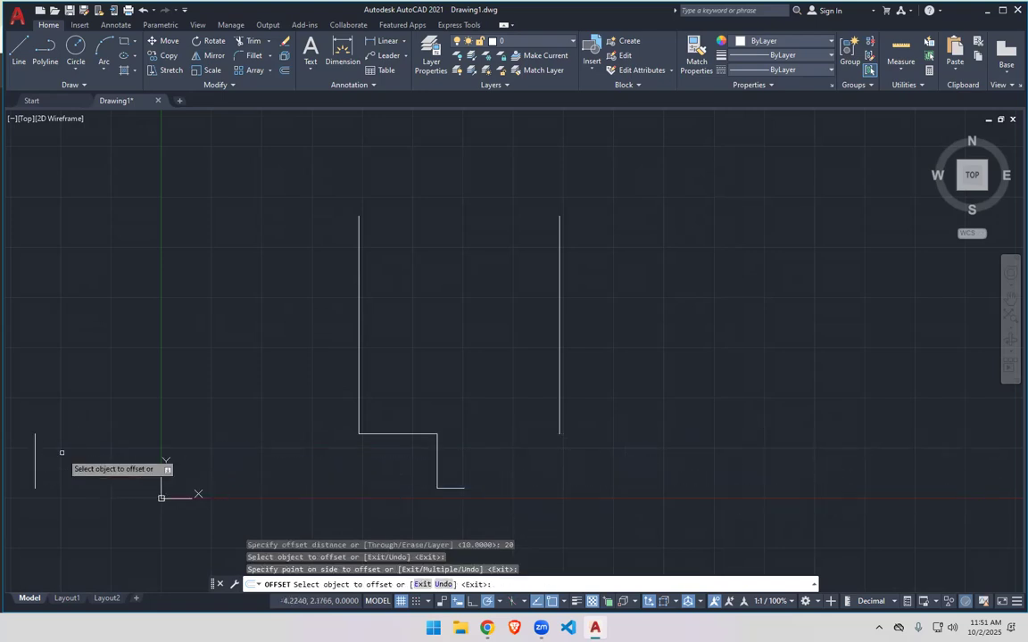
Erase all objects in the drawing.
key(ctrl+a)
key(Delete)
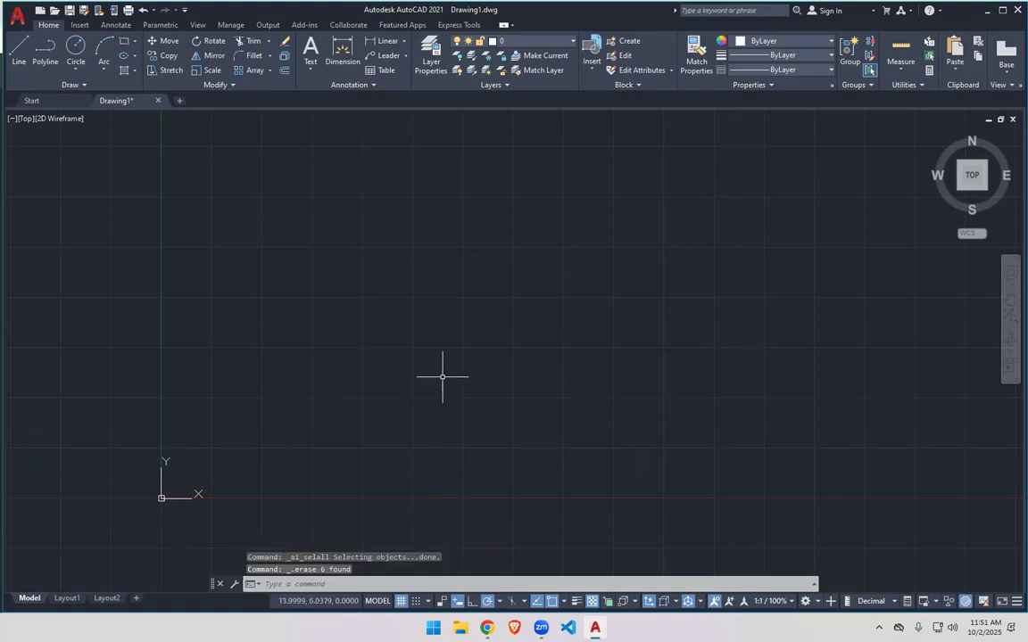
click(526, 478)
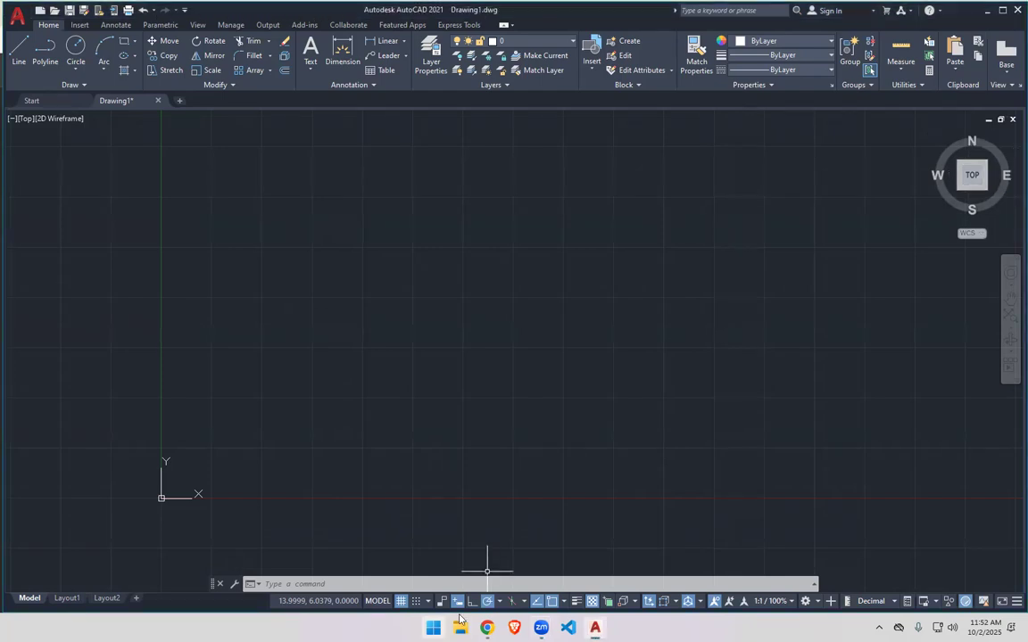
Switch to Chrome and examine the Sample Sheet figure and the Border and Frame margin rules in the Computer Aided Drawing Lab slides.
click(487, 628)
scroll(506, 365, down, 4)
scroll(506, 365, down, 15)
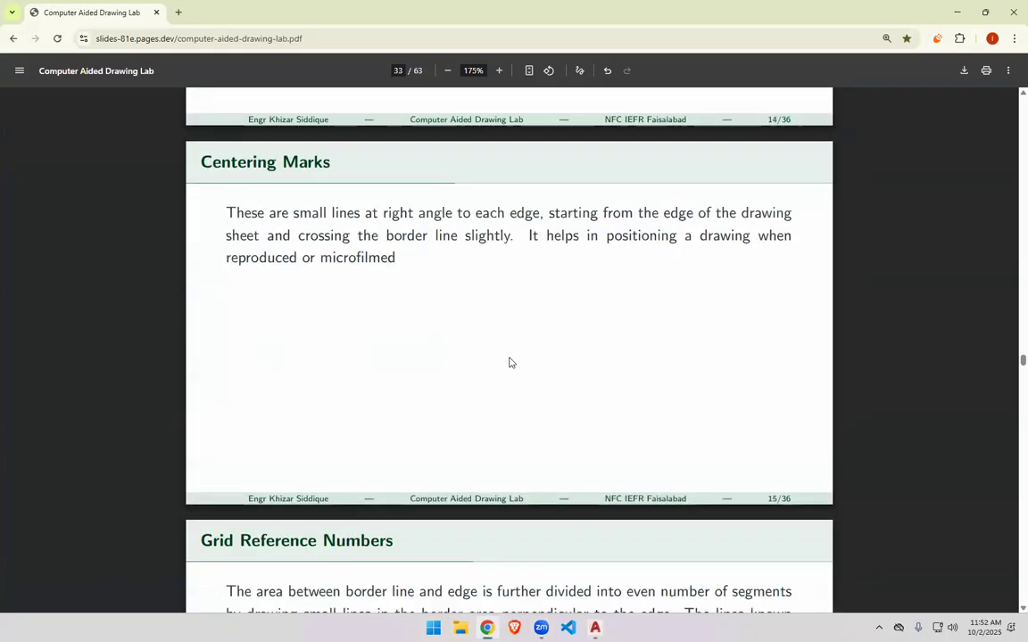
scroll(520, 357, up, 1)
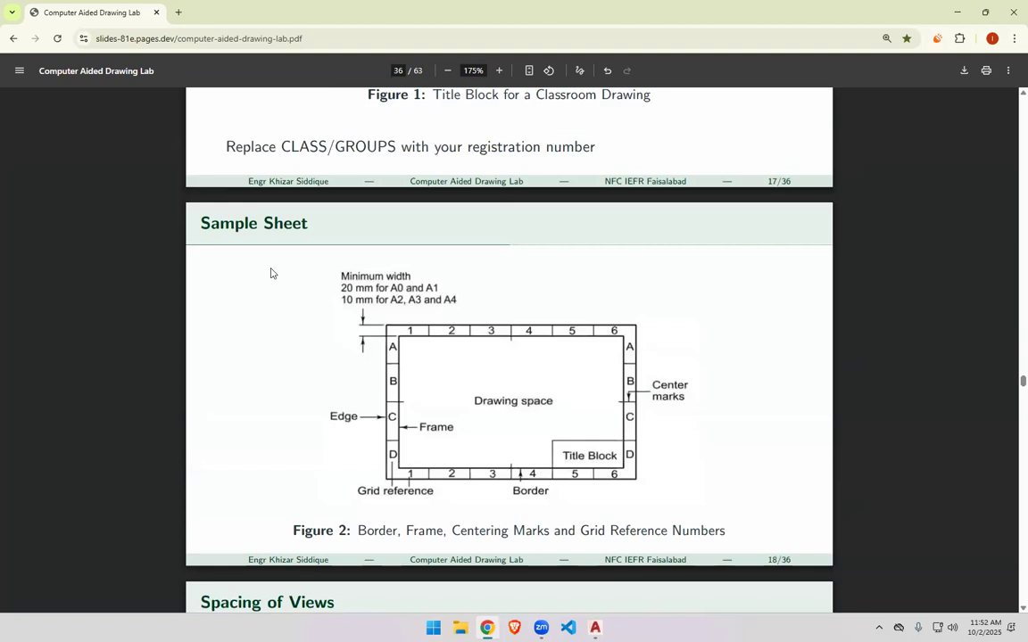
scroll(462, 553, up, 1)
scroll(419, 439, down, 5)
scroll(438, 454, up, 15)
scroll(356, 371, up, 15)
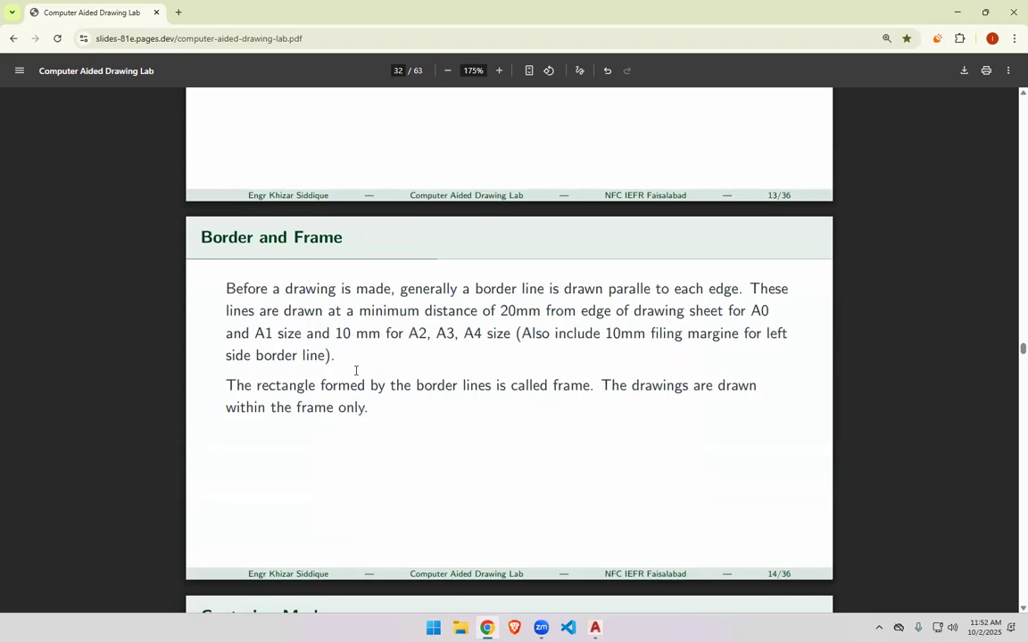
drag(256, 344, 468, 364)
Switch back to AutoCAD and open the drawing file initial from the Desktop.
click(595, 628)
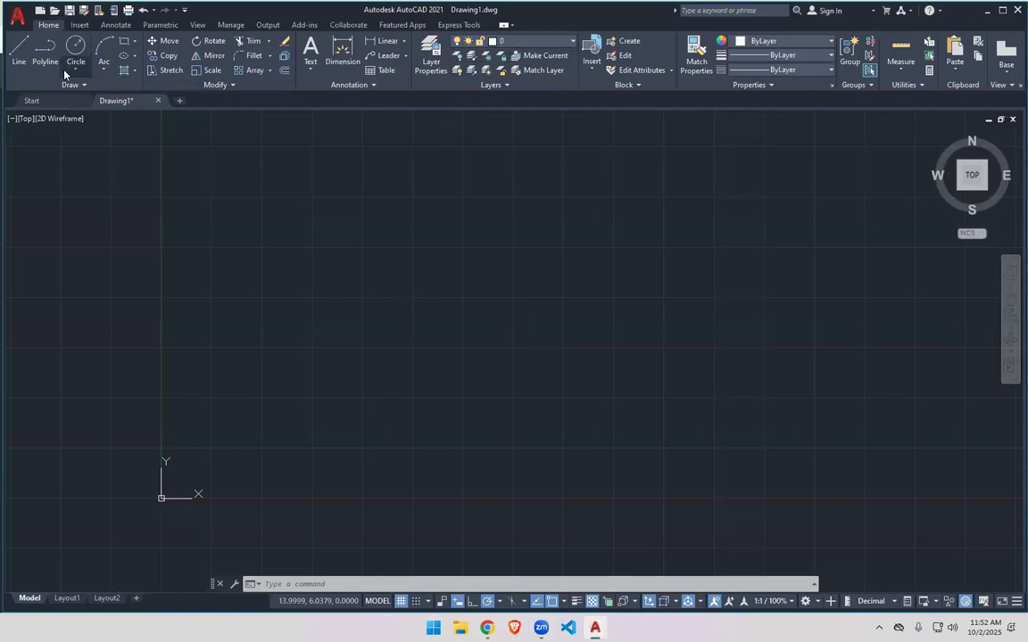
click(54, 9)
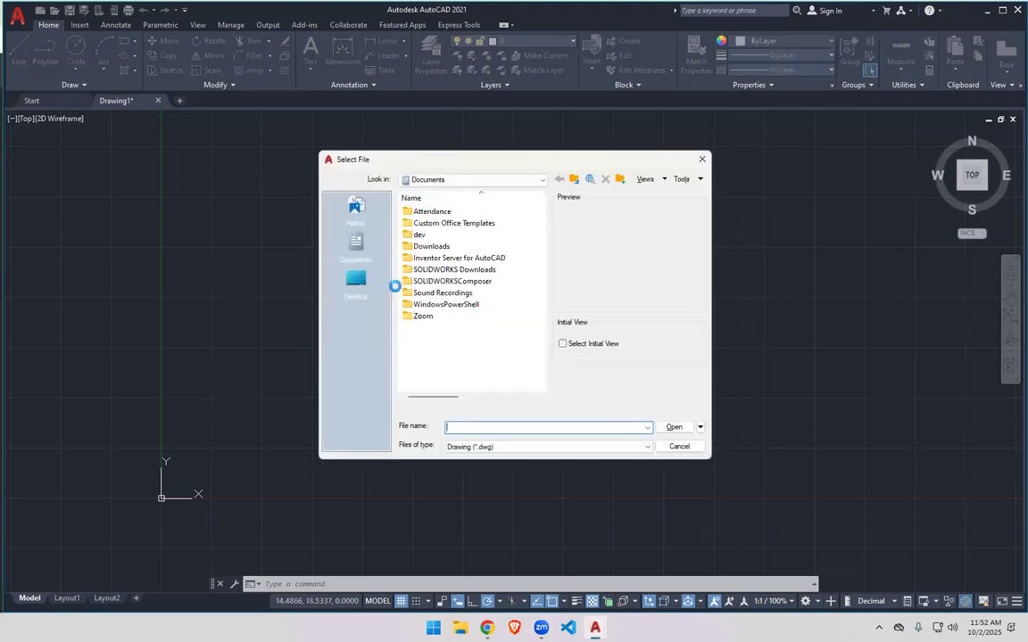
click(356, 280)
scroll(444, 346, down, 2)
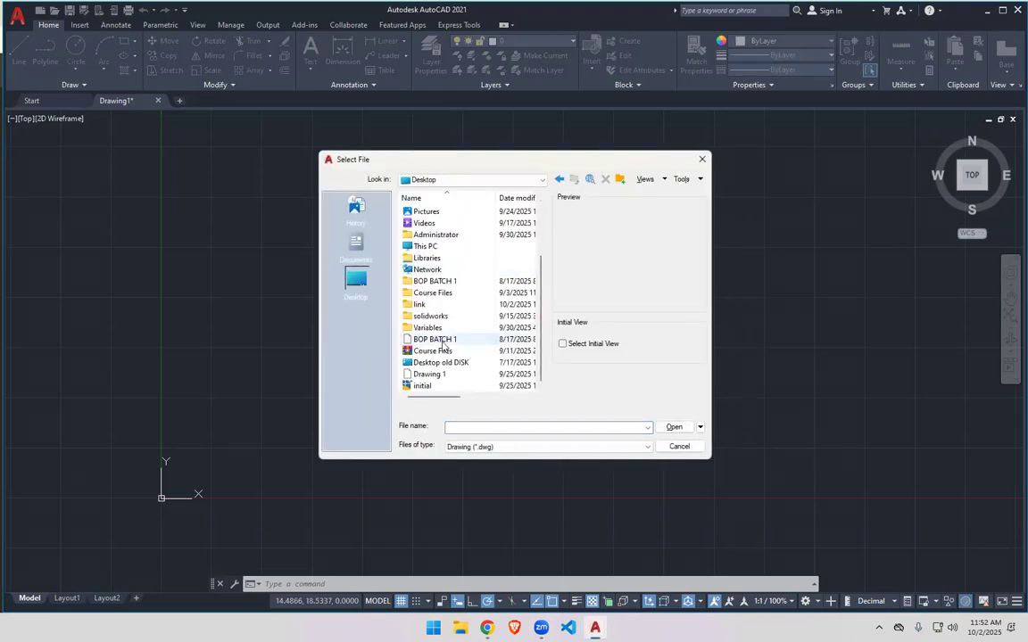
double_click(446, 387)
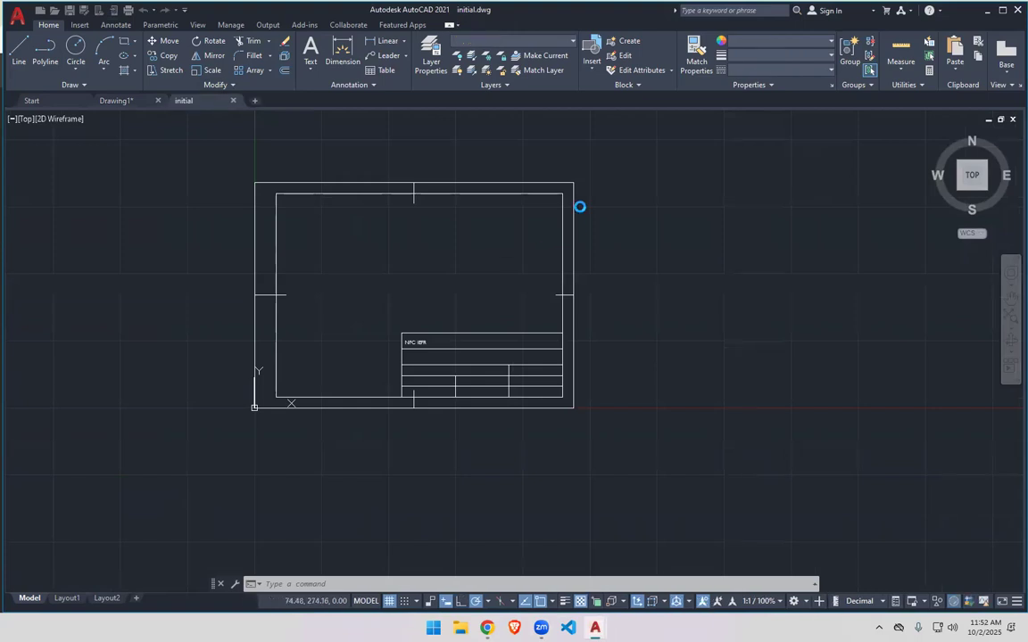
Erase the entire drawing sheet, including its border, frame, centering marks and title block.
click(646, 152)
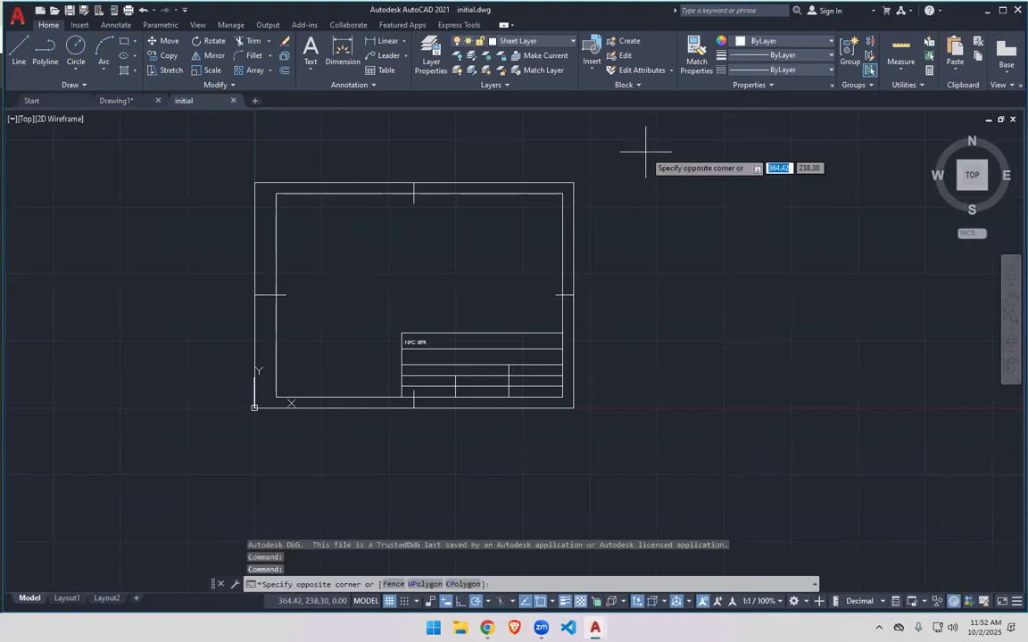
click(602, 209)
click(701, 127)
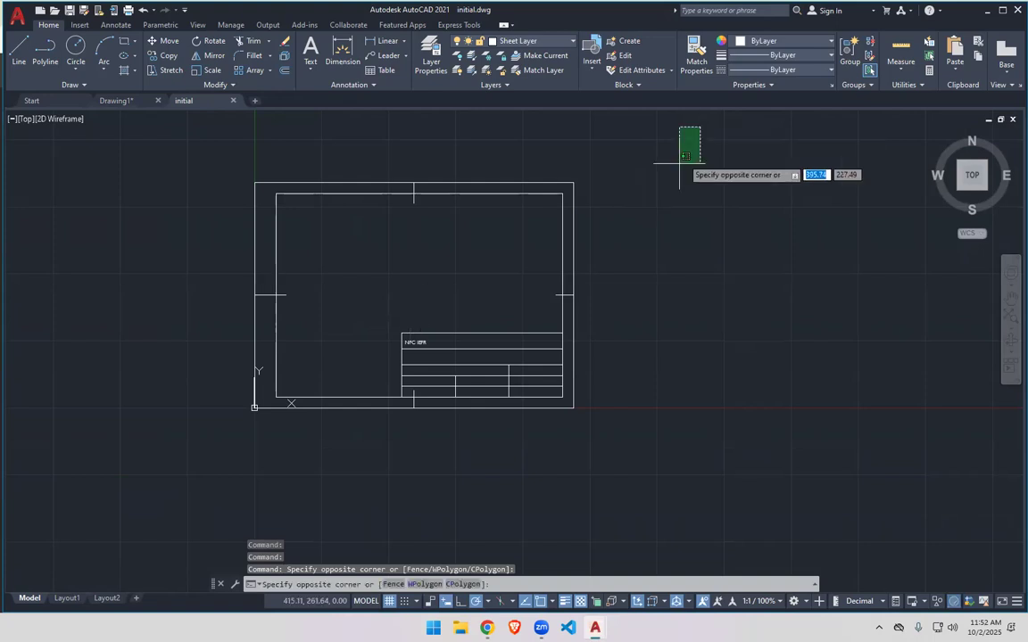
click(339, 401)
key(Delete)
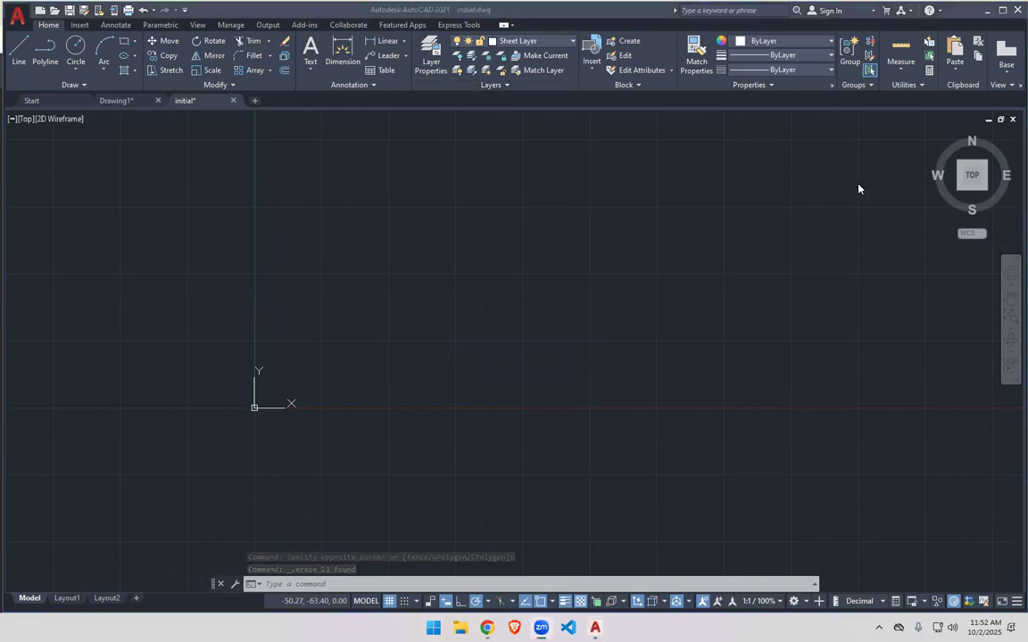
Make Projection Layer the current layer.
click(543, 48)
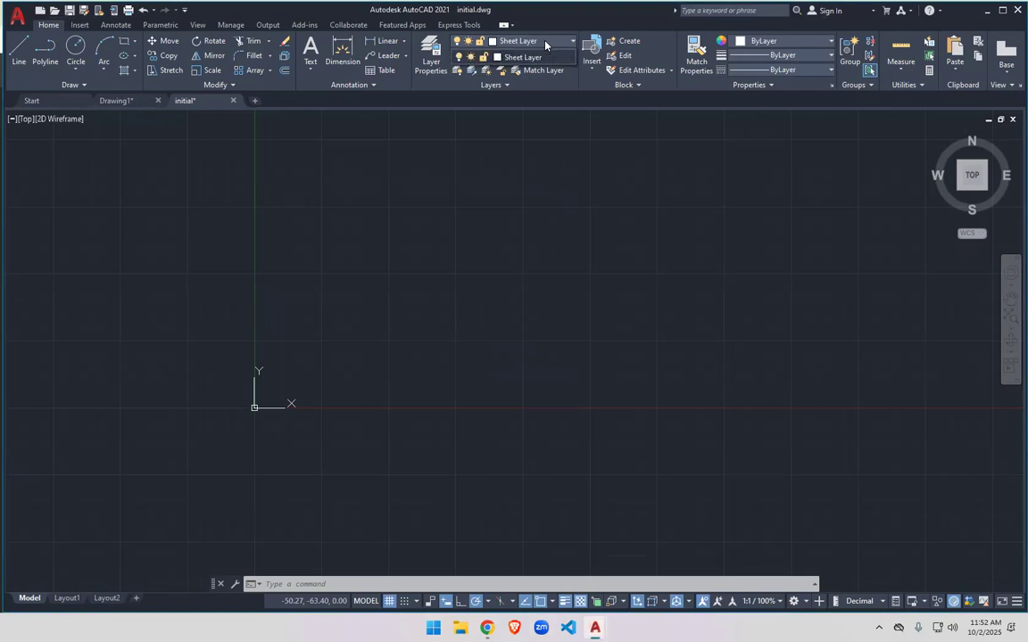
click(546, 42)
click(531, 129)
click(536, 41)
click(540, 85)
click(544, 41)
click(546, 131)
Draw two connected sloping line segments on Projection Layer above the X axis with the Line command.
text(l)
key(Return)
click(339, 214)
click(691, 282)
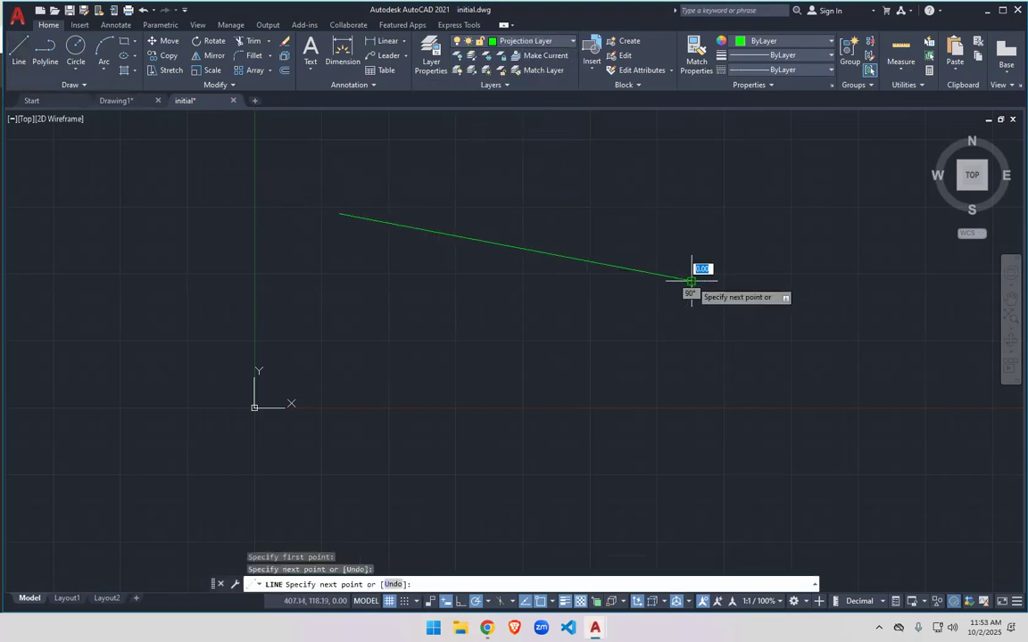
click(751, 178)
key(Escape)
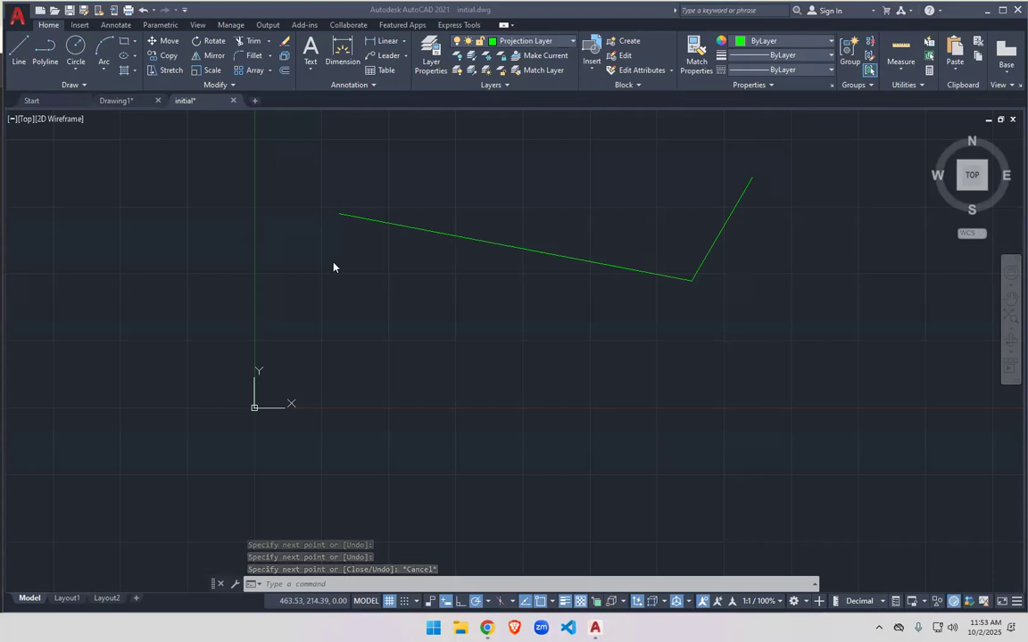
Make Center Line Layer current and draw three connected line segments, the last crossing back over the first.
click(537, 49)
click(537, 45)
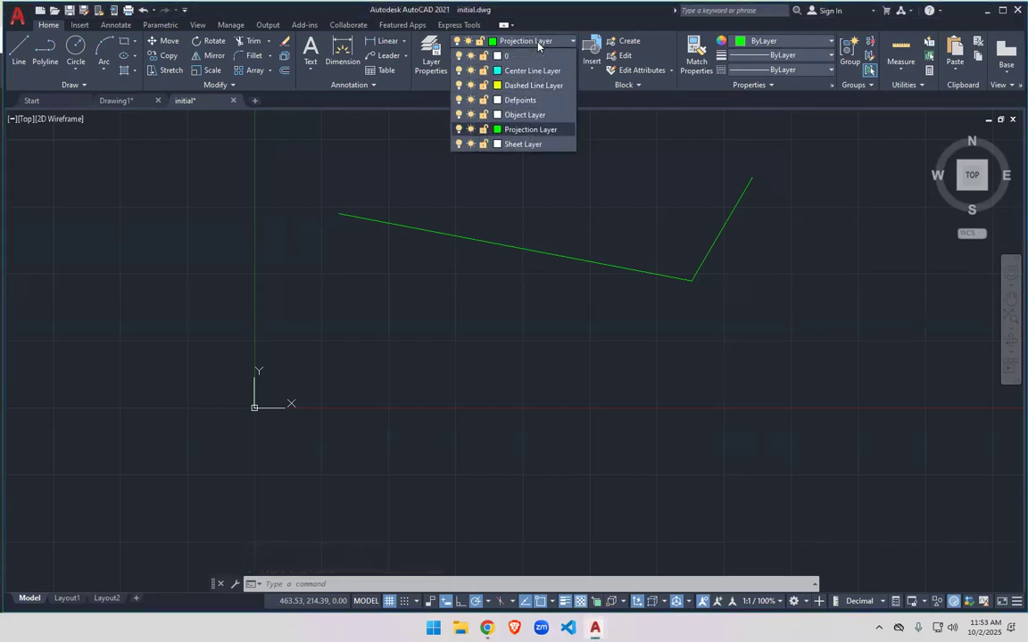
click(543, 71)
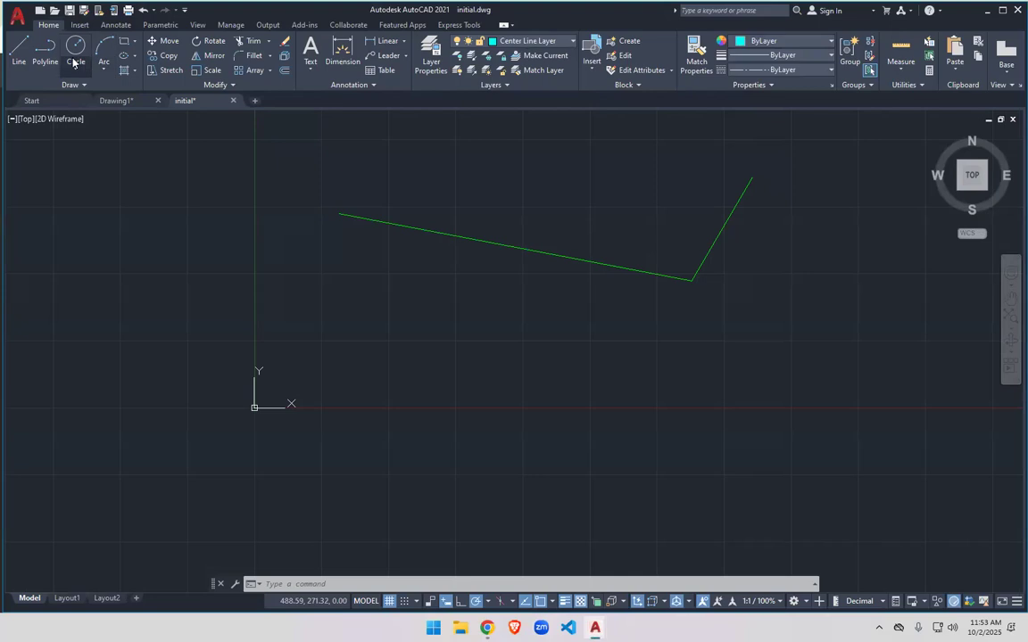
click(19, 49)
click(349, 245)
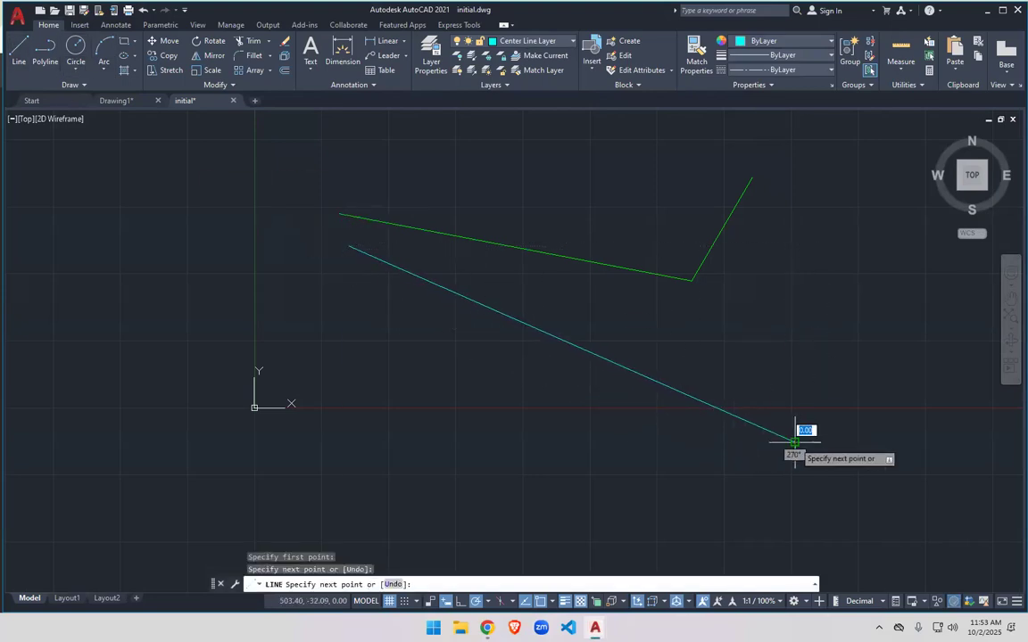
click(804, 197)
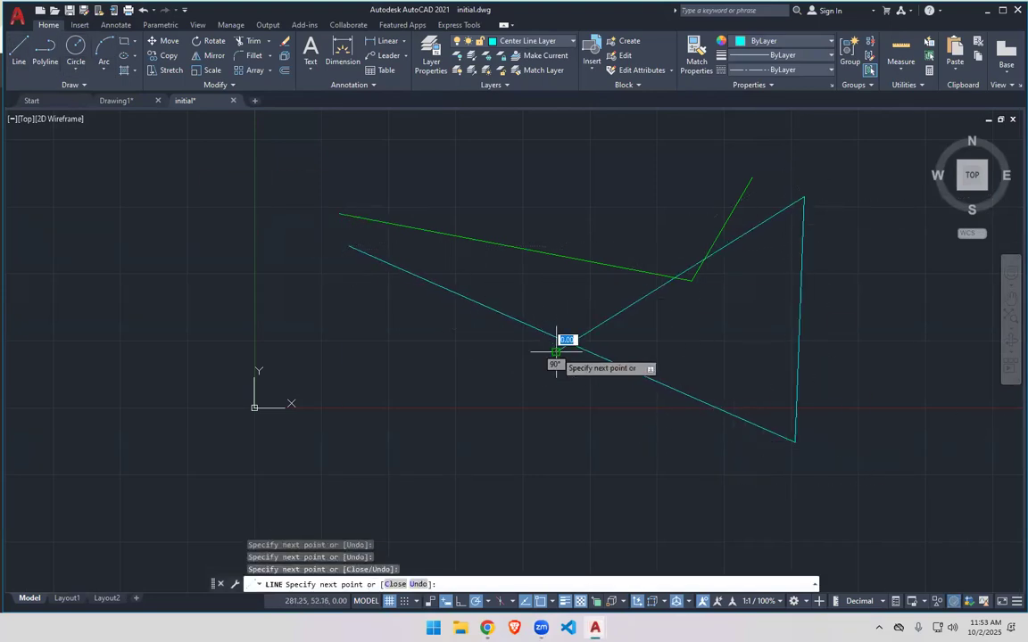
click(556, 351)
key(Escape)
Make Sheet Layer the current layer again.
click(626, 65)
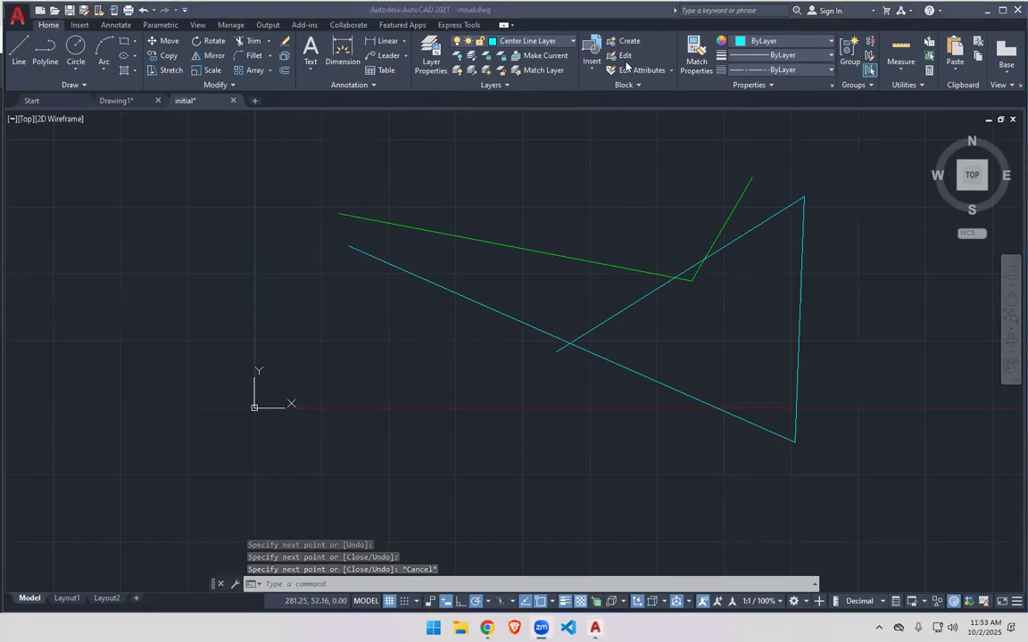
click(552, 43)
click(529, 42)
click(529, 42)
click(527, 43)
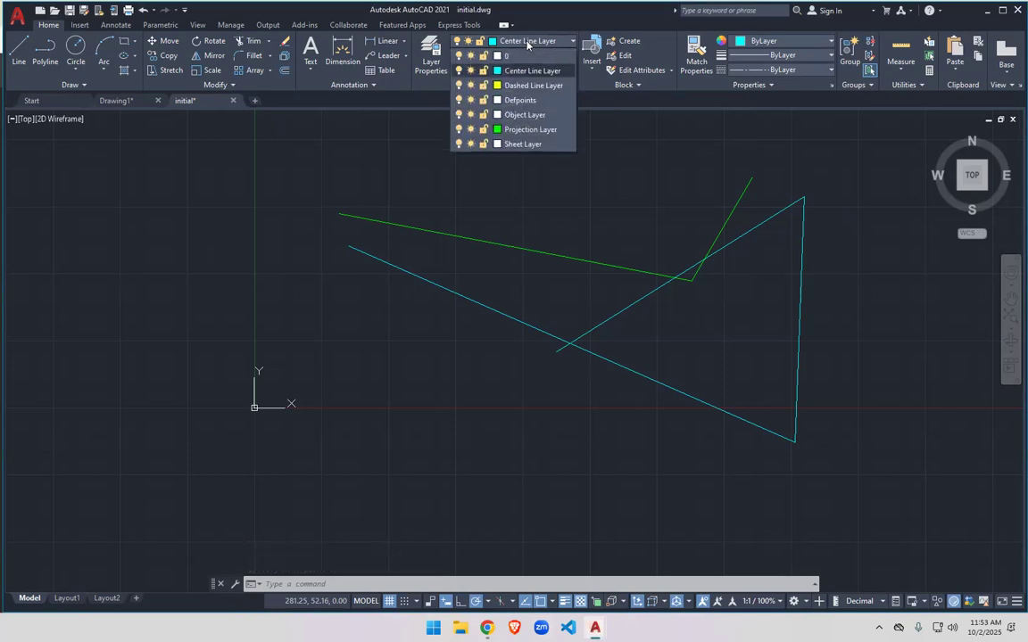
click(594, 299)
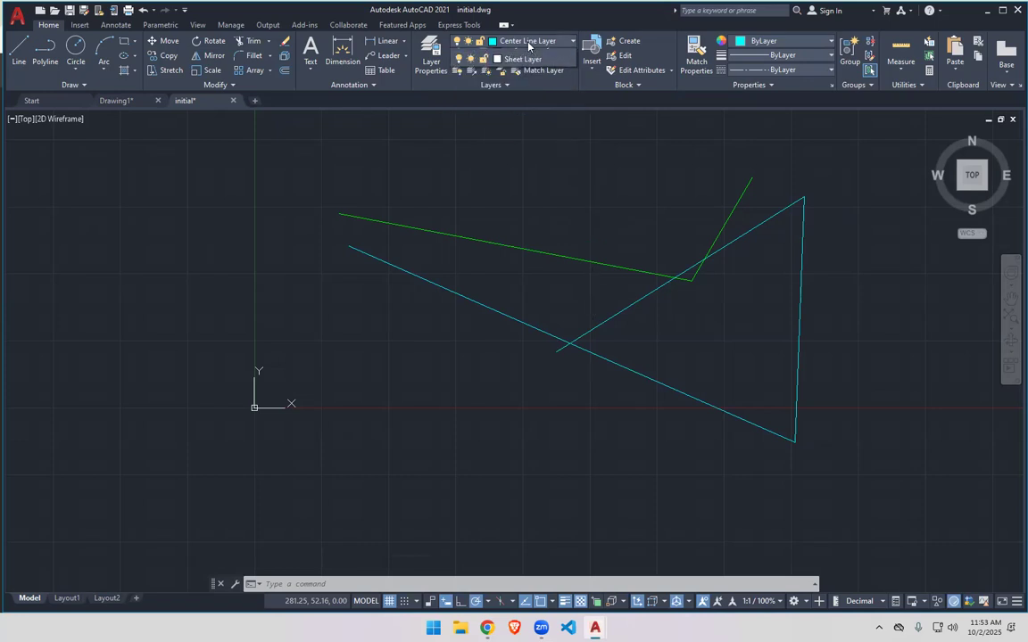
click(482, 41)
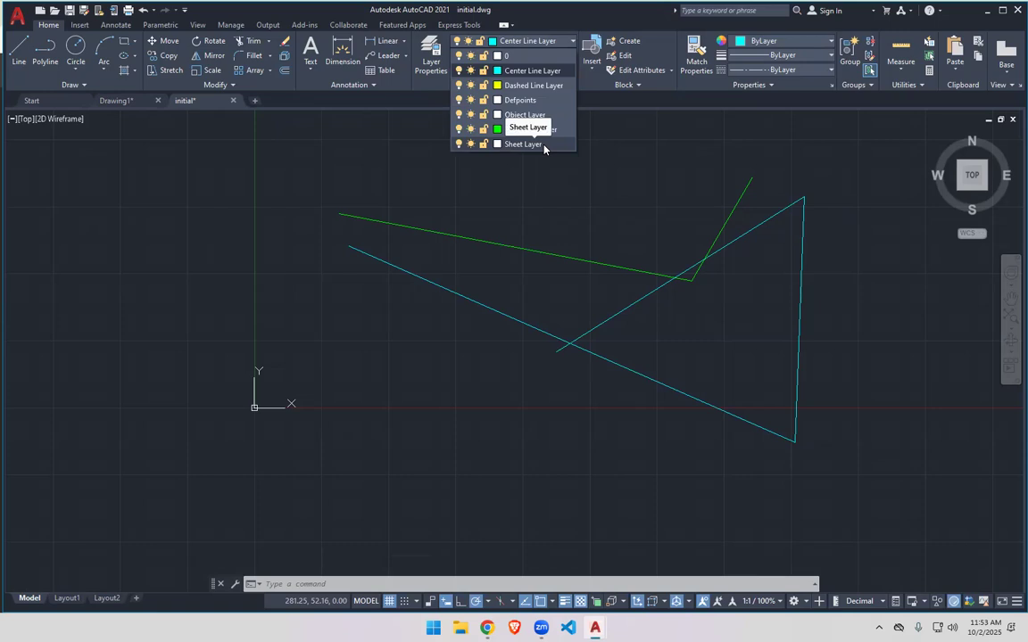
key(alt)
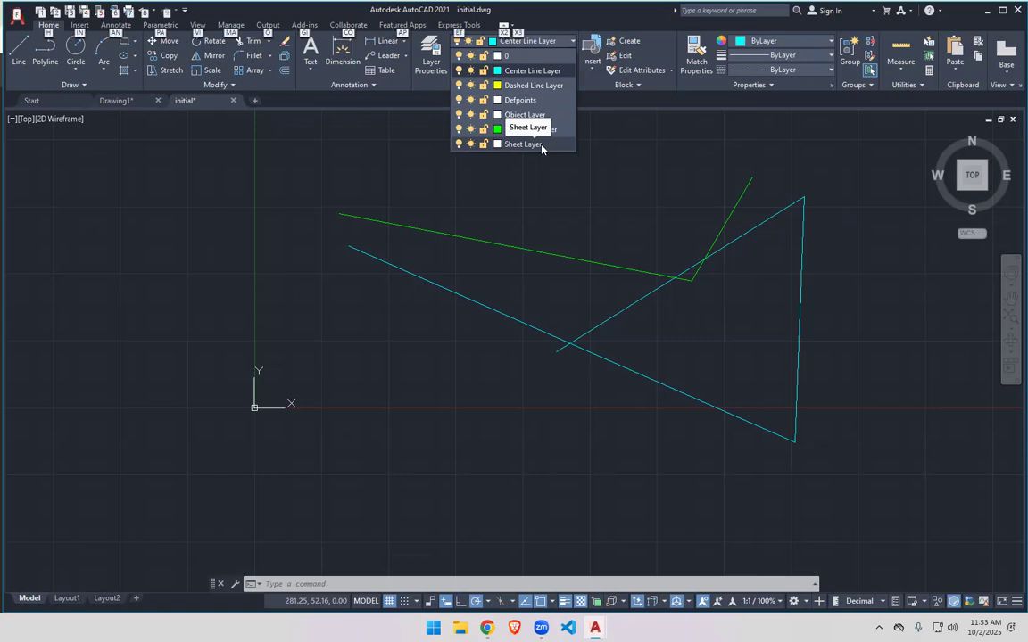
click(523, 144)
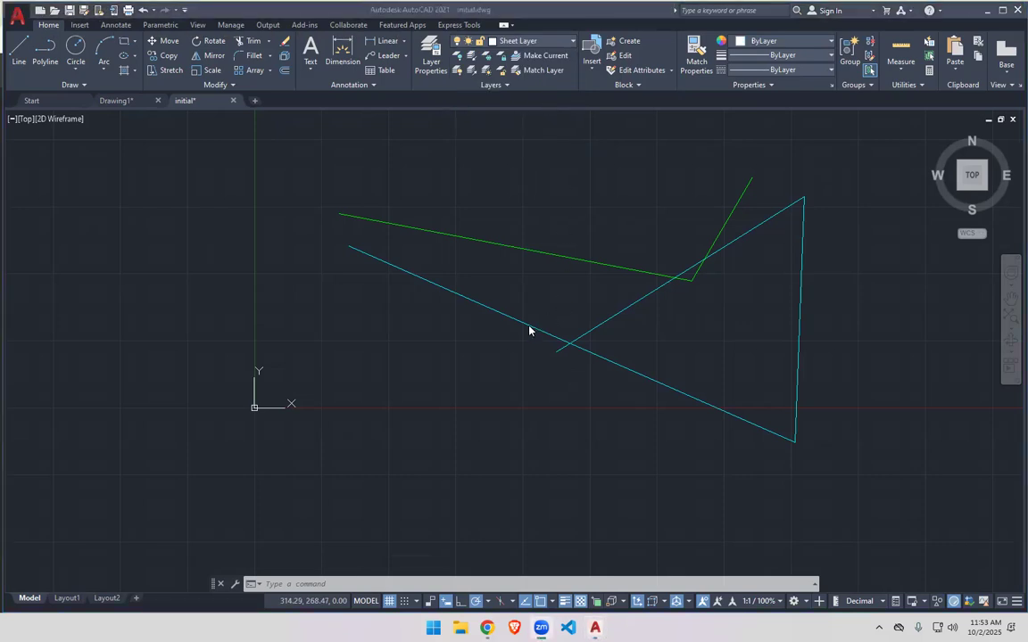
Erase the three cyan center lines and the long green projection line.
click(495, 201)
click(312, 160)
click(519, 116)
click(328, 180)
click(911, 498)
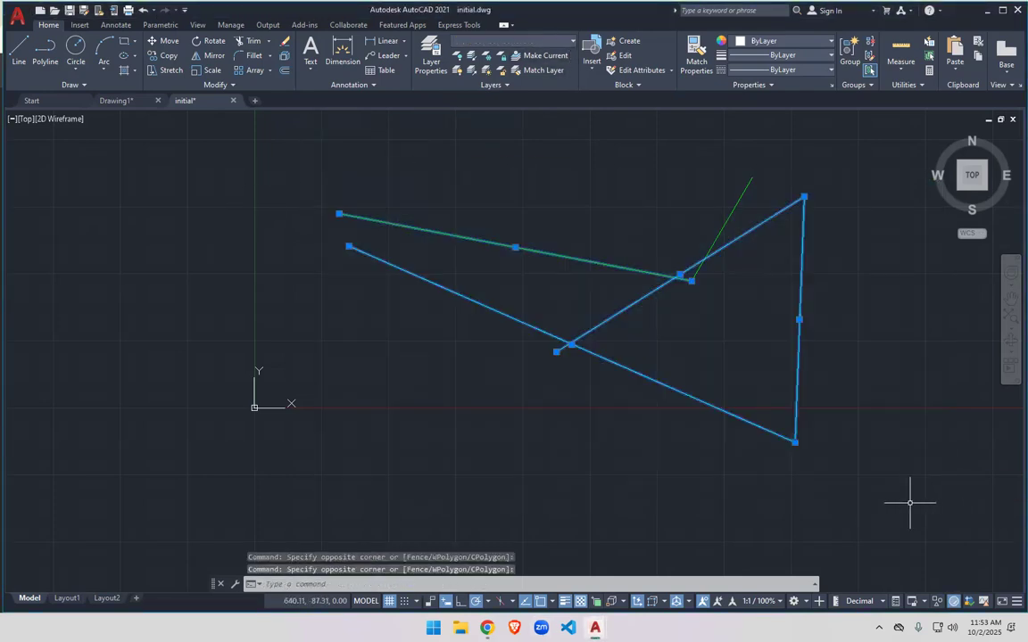
key(Delete)
Check which layer the remaining short green line belongs to and erase that line.
click(864, 322)
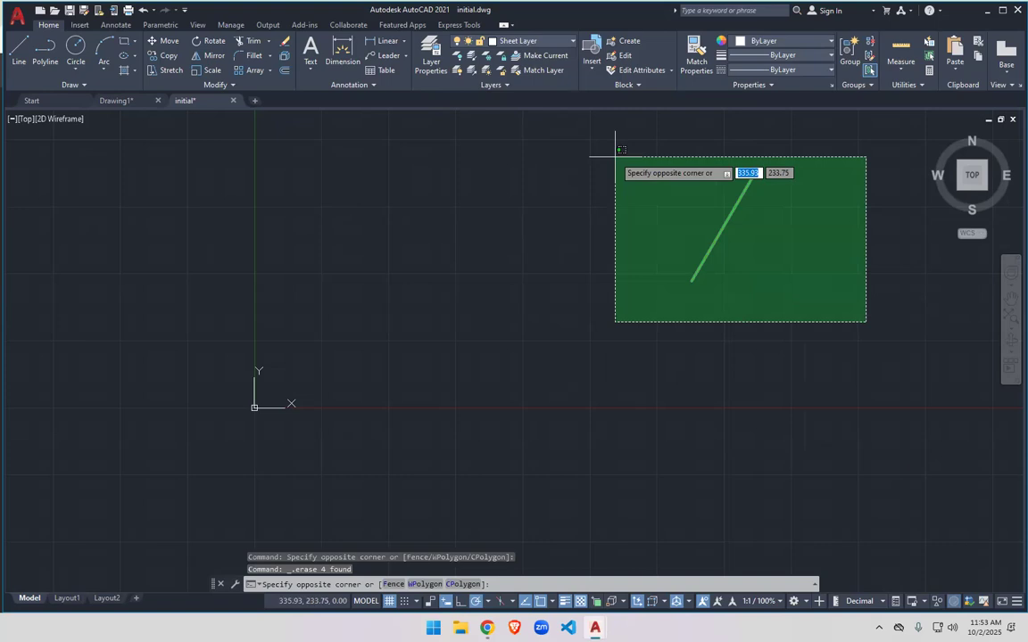
click(615, 156)
click(519, 42)
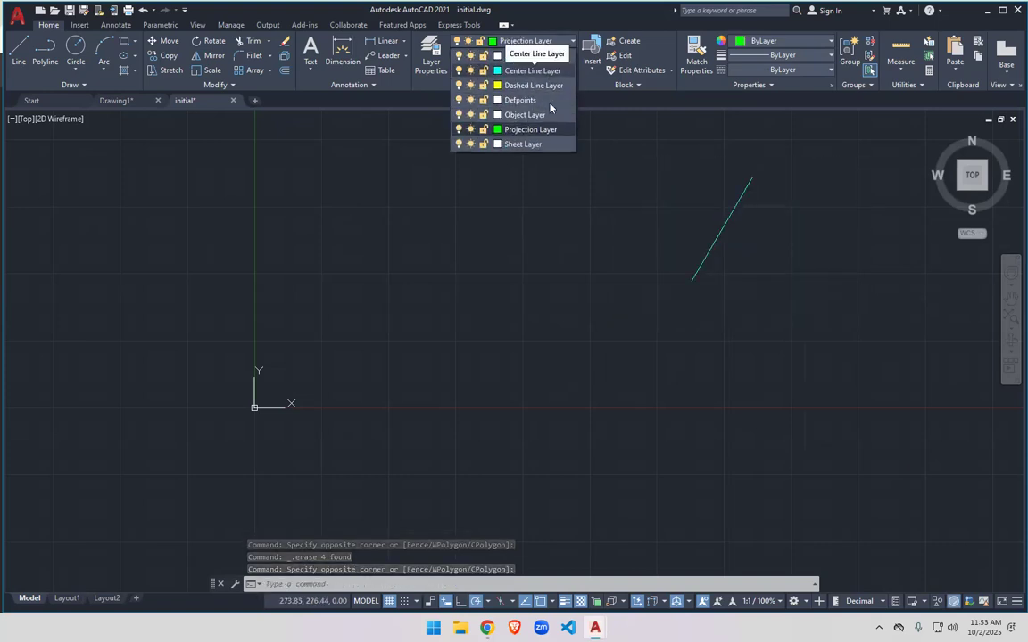
click(772, 154)
click(807, 145)
click(608, 328)
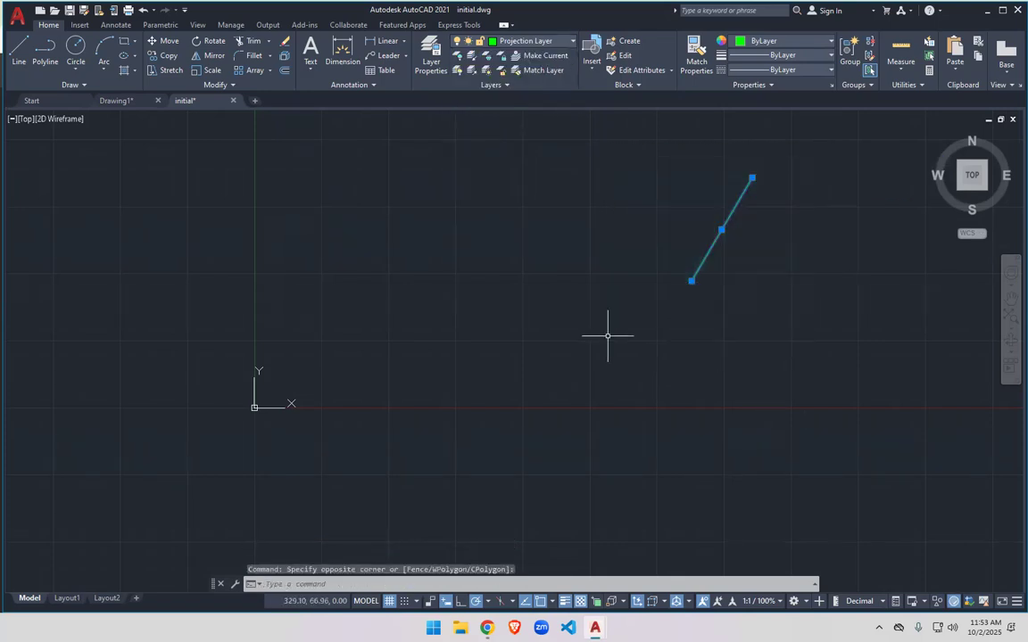
click(533, 42)
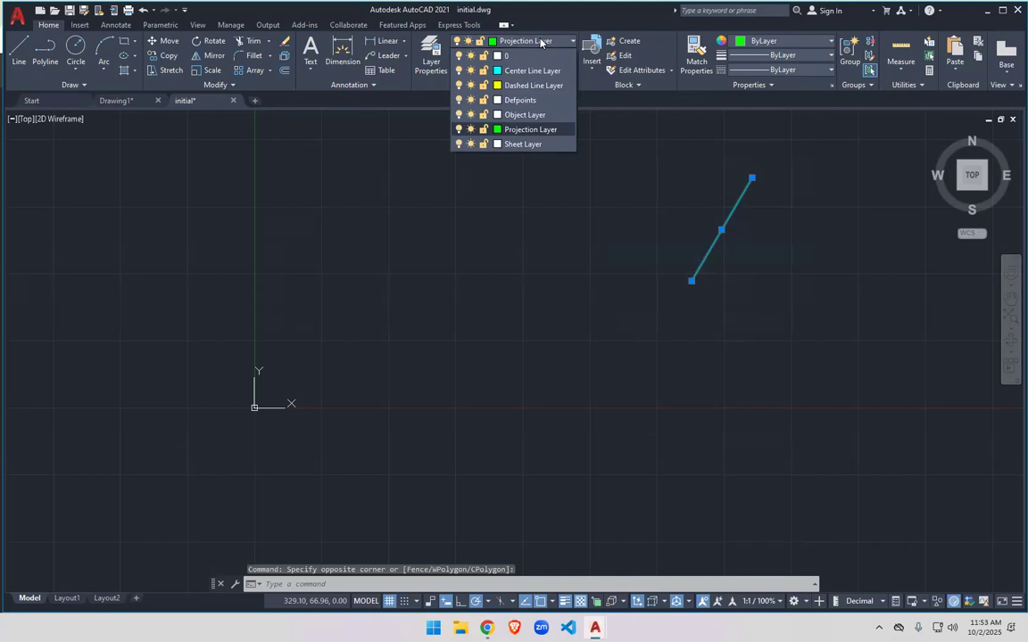
click(541, 41)
click(808, 149)
click(612, 315)
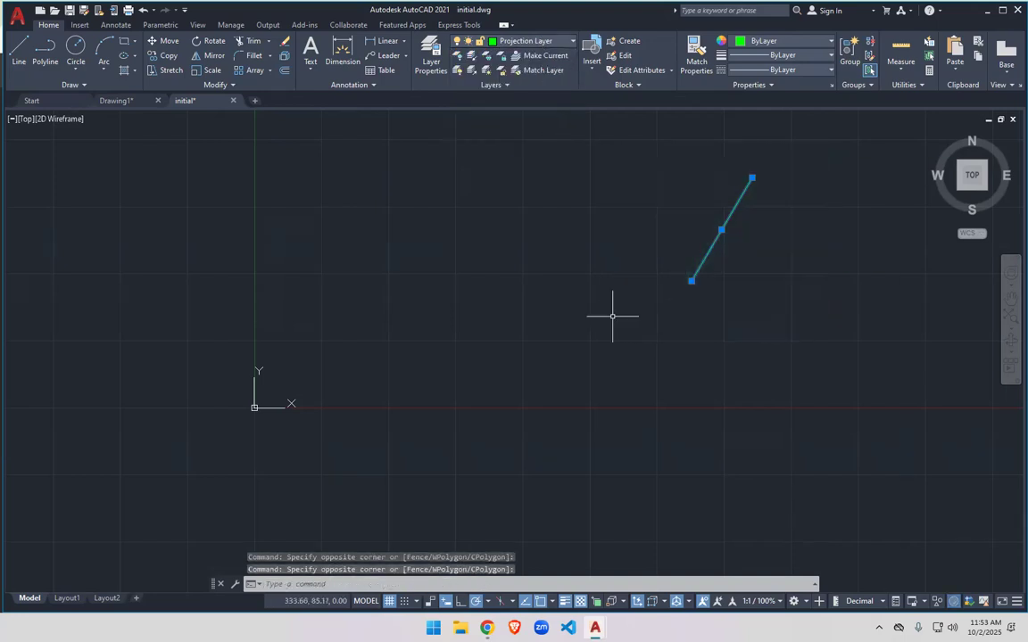
key(Delete)
Inspect the lineweight setting of Projection Layer in the Layer Properties Manager without changing it.
text(LA)
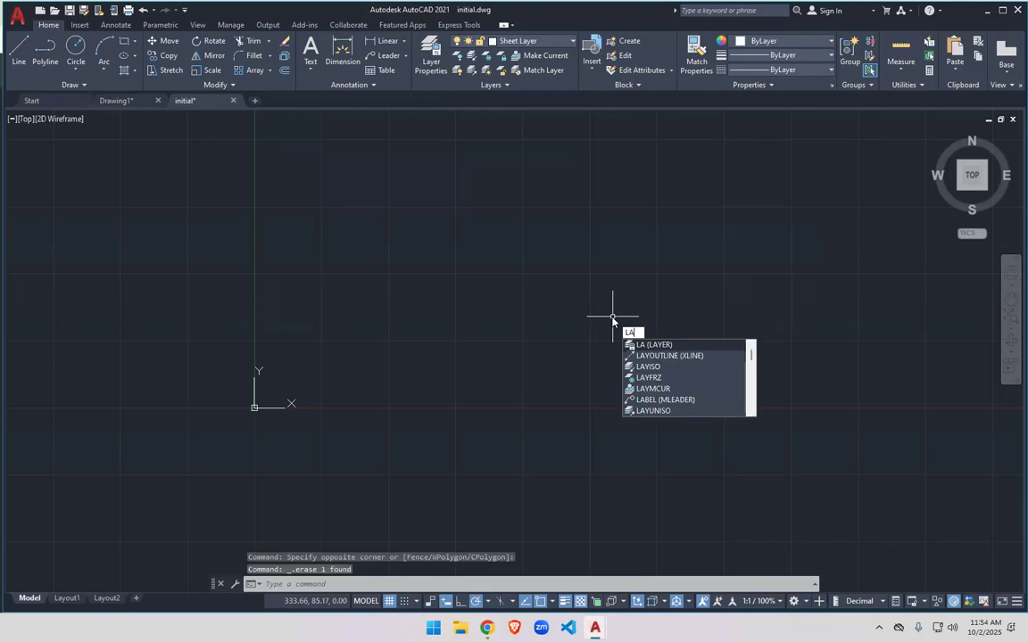
key(Return)
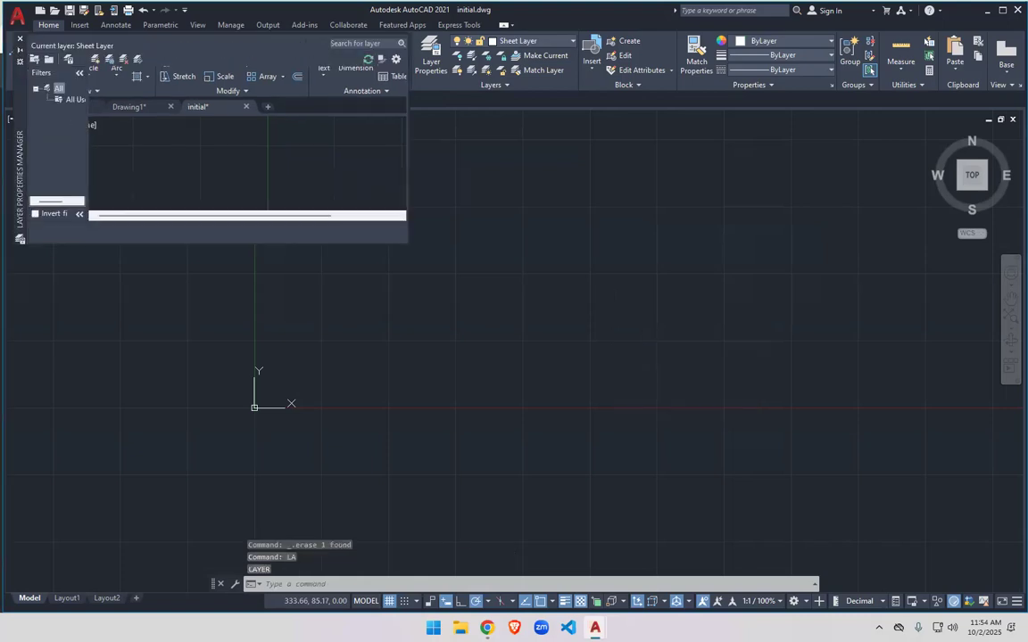
click(262, 140)
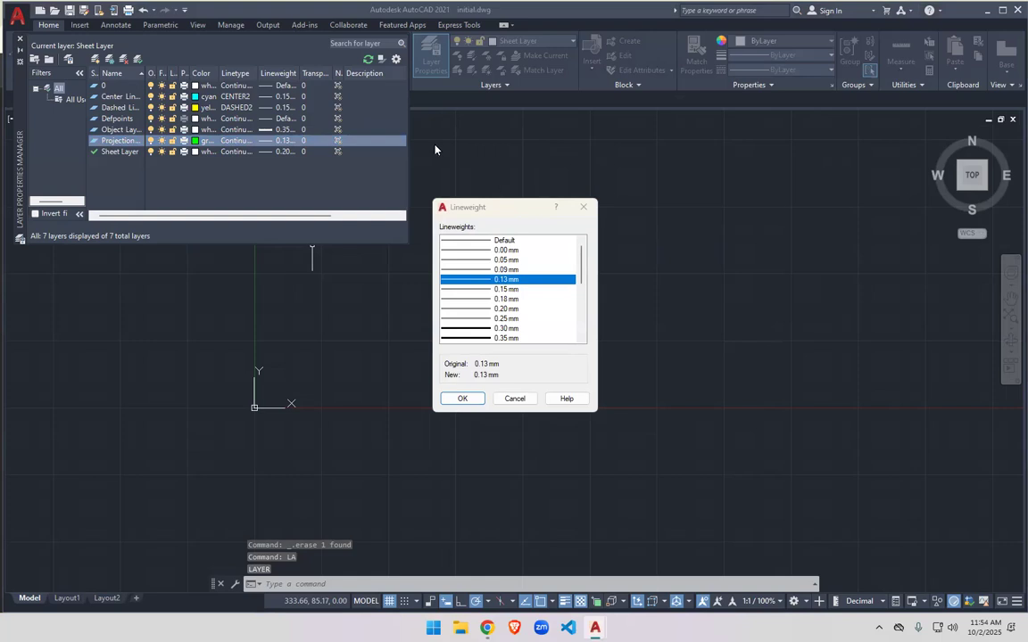
key(Escape)
click(20, 39)
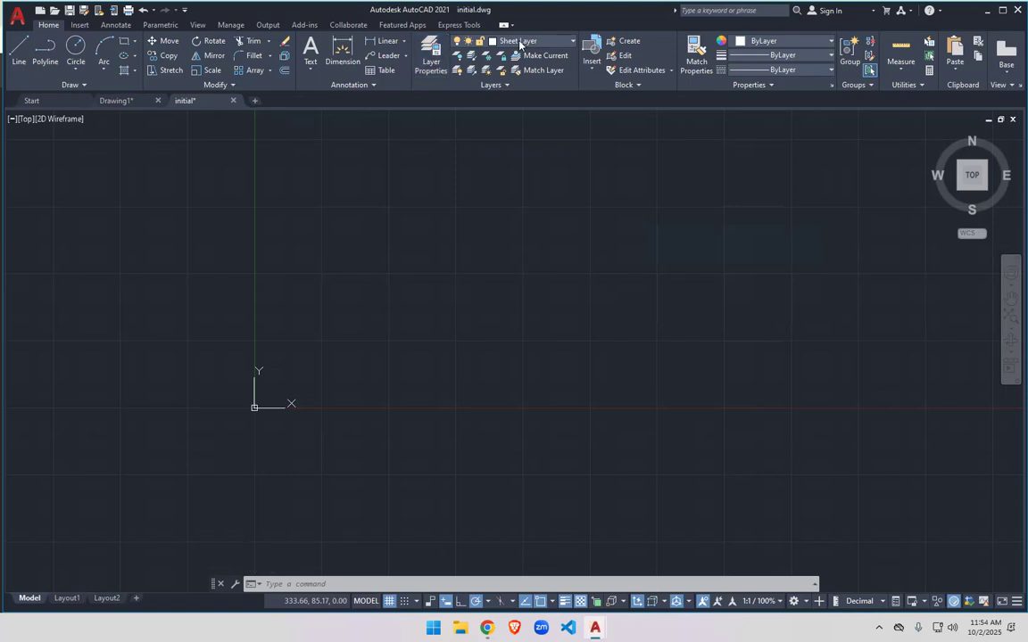
Draw the A4 sheet edge on Sheet Layer as a 297 by 210 rectangle with its first corner at 0,0.
click(466, 41)
click(122, 45)
click(124, 42)
click(123, 43)
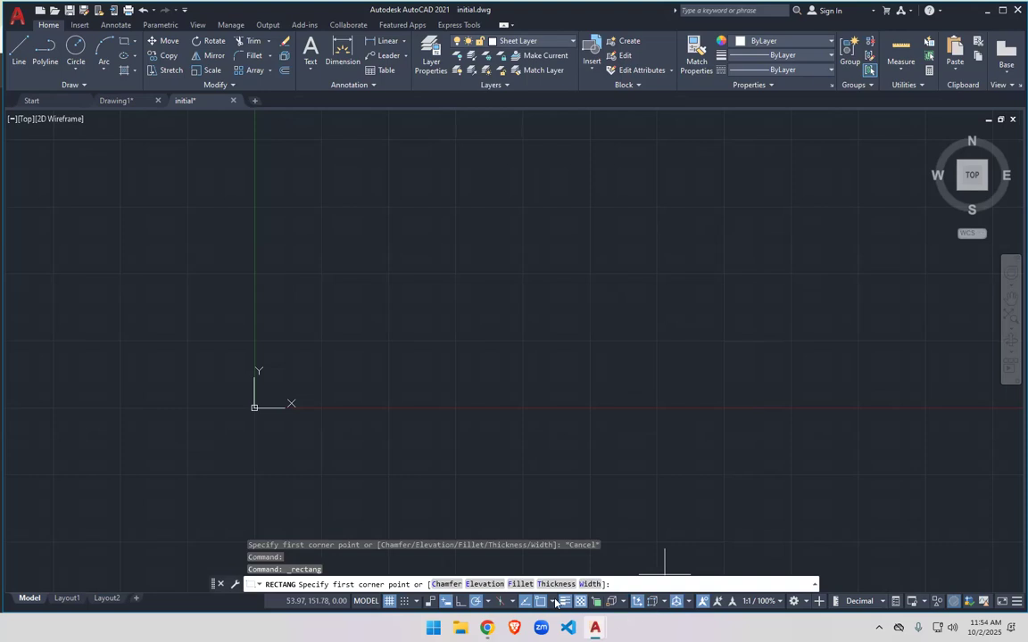
click(555, 601)
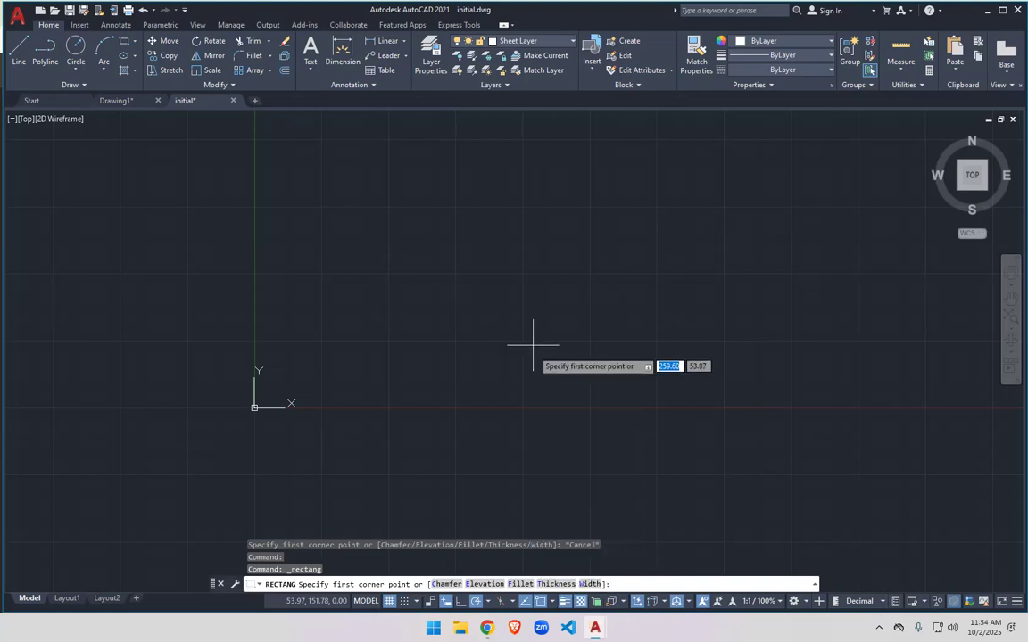
text(0,0)
key(Return)
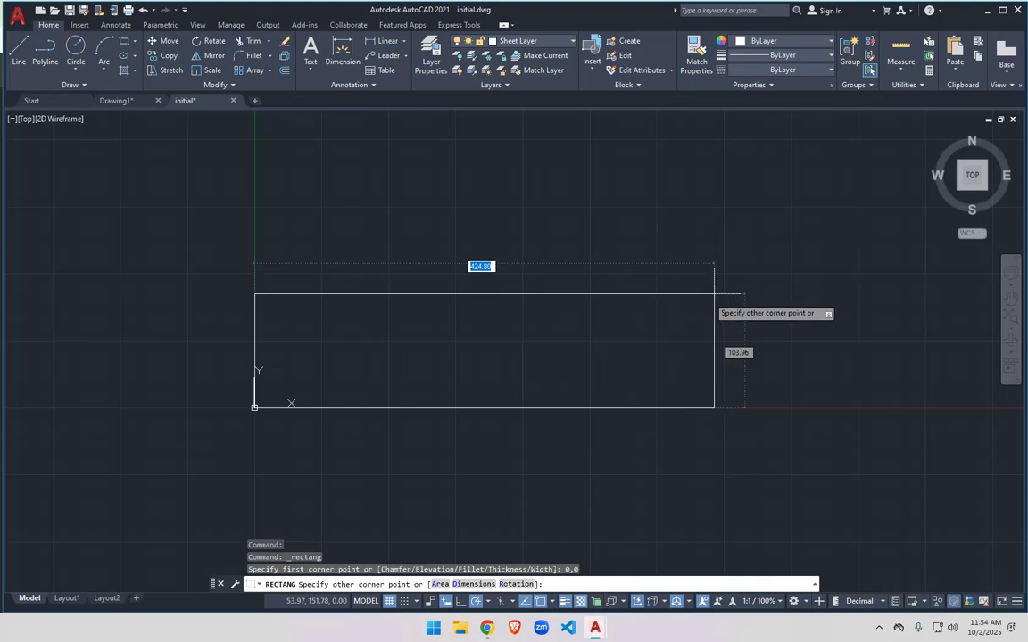
text(297)
key(Tab)
text(210)
key(Return)
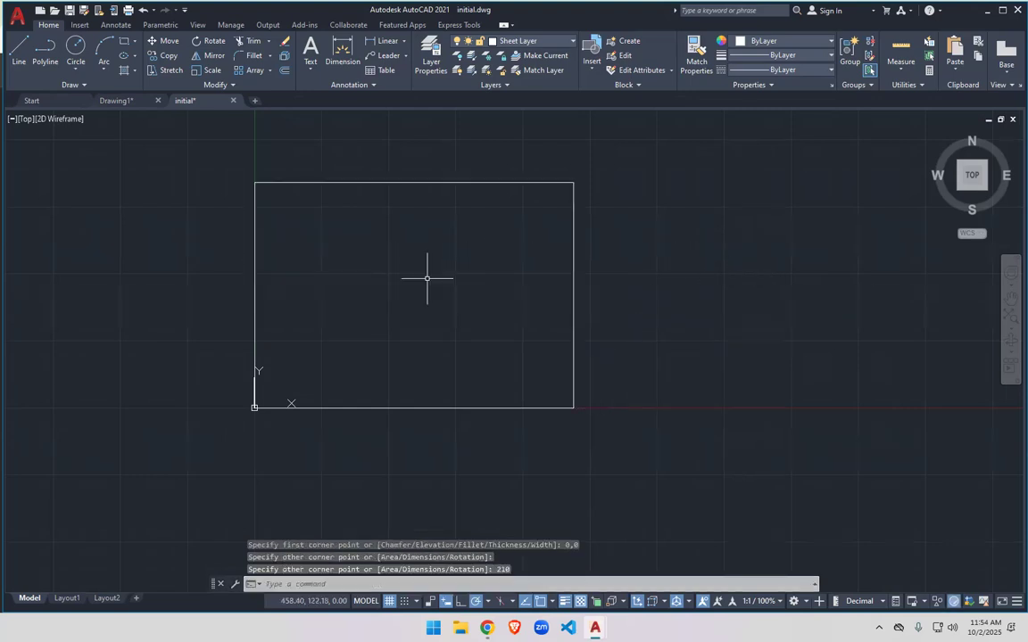
Offset the sheet rectangle inward by 10 to create the inner frame.
click(413, 183)
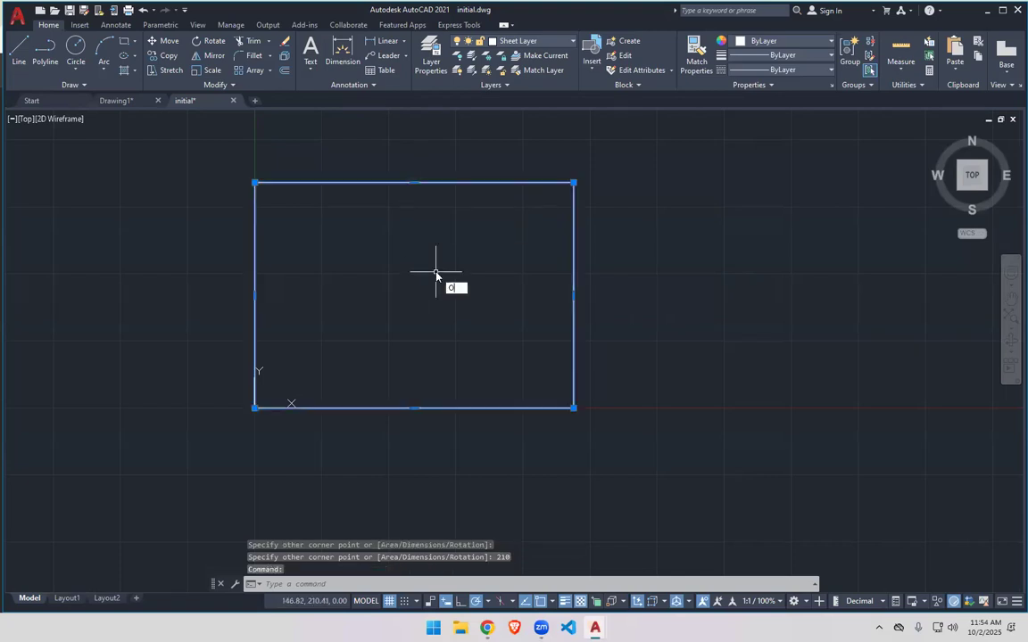
key(Return)
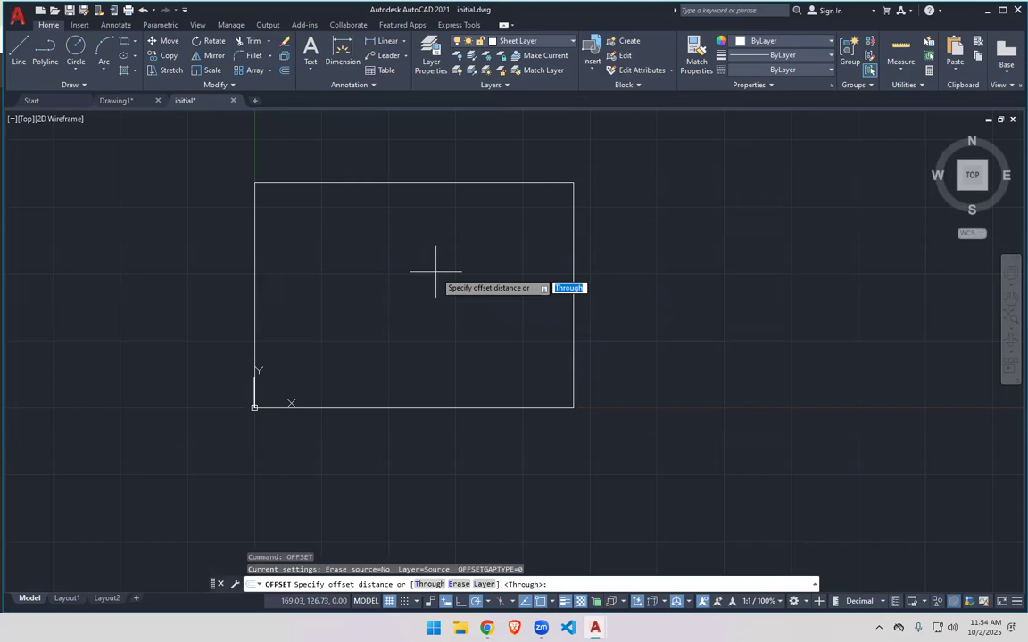
text(10)
key(Return)
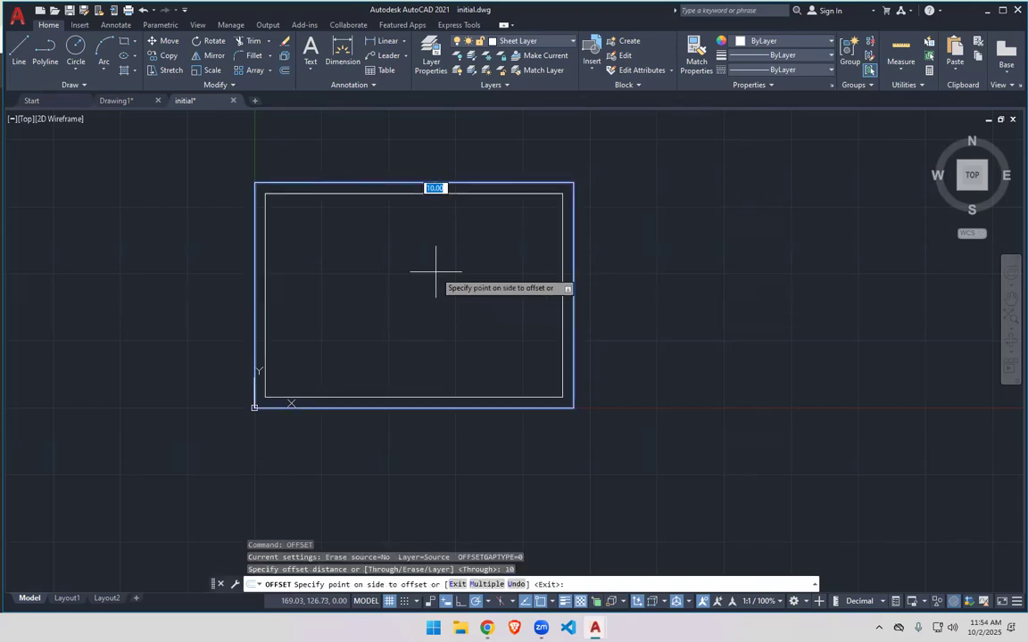
click(472, 226)
click(472, 227)
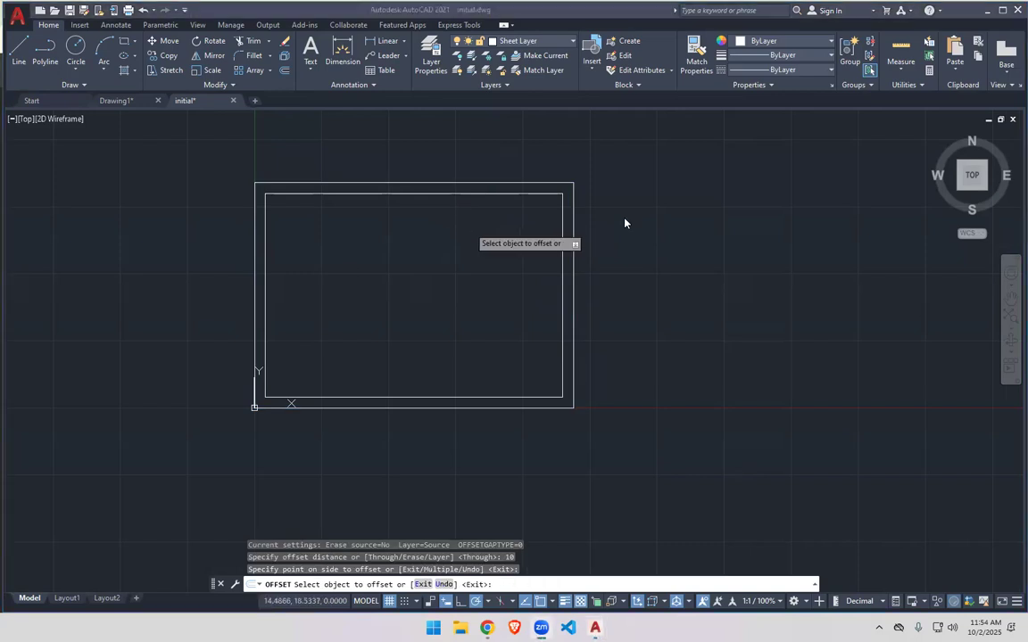
Switch to Chrome and examine the Title Block dimensions and the Sample Sheet figure in the Computer Aided Drawing Lab slides.
key(alt+Tab)
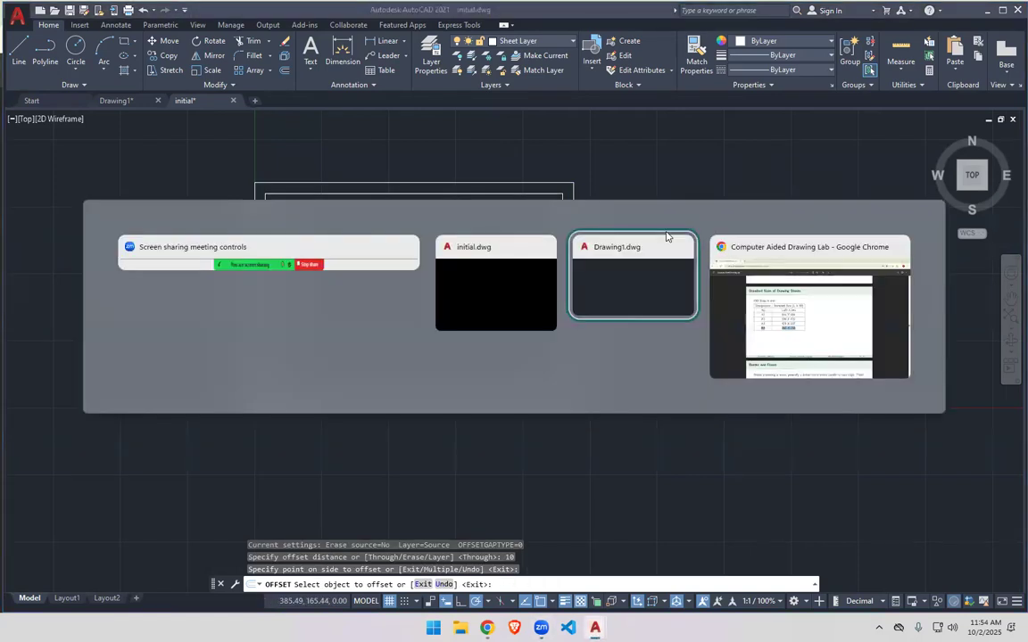
key(alt+Tab)
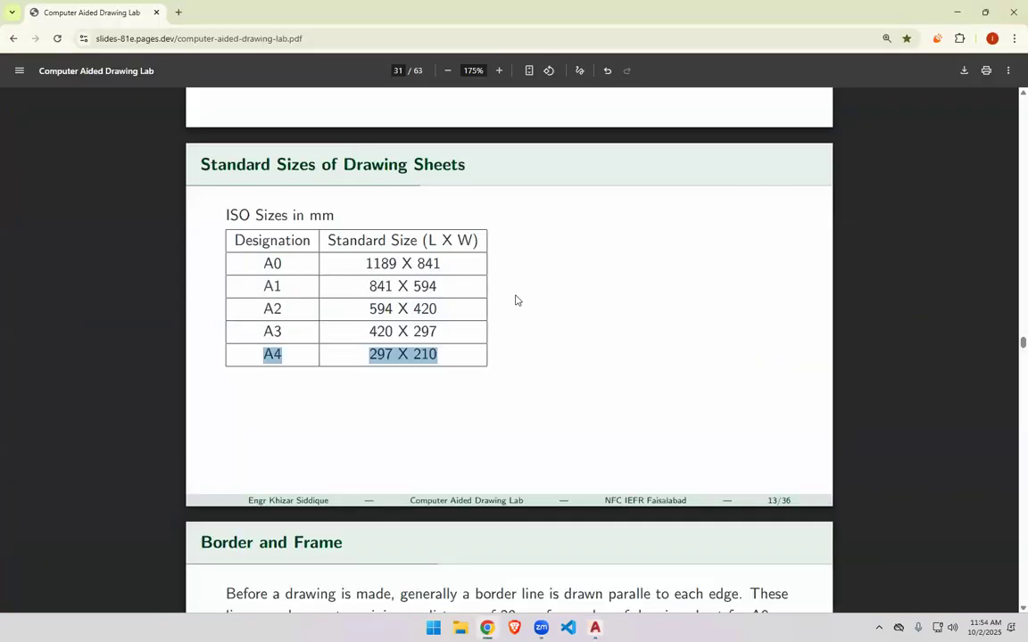
scroll(517, 298, down, 15)
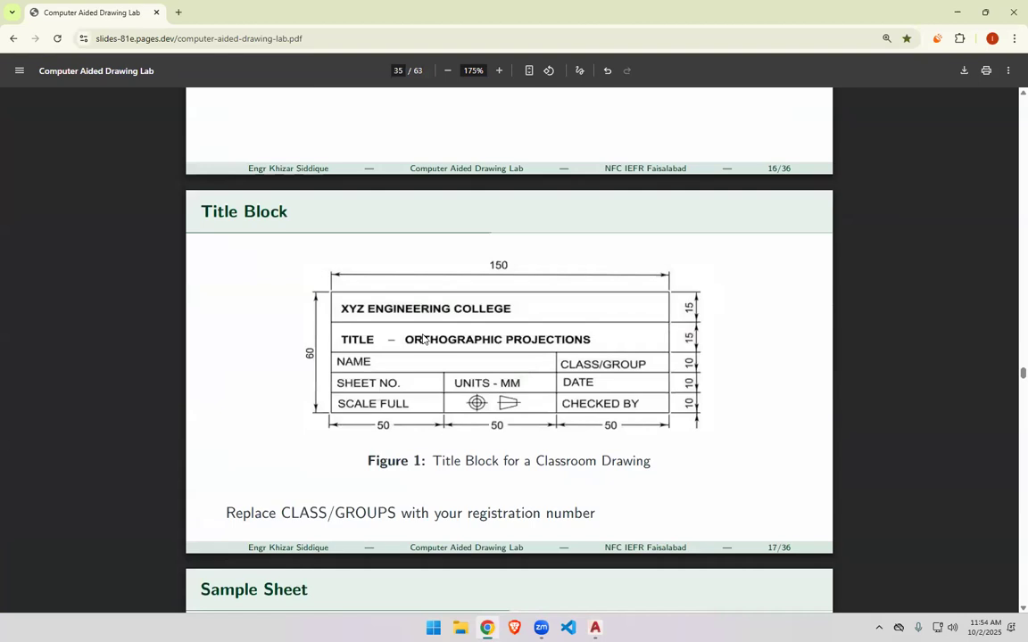
scroll(425, 339, down, 3)
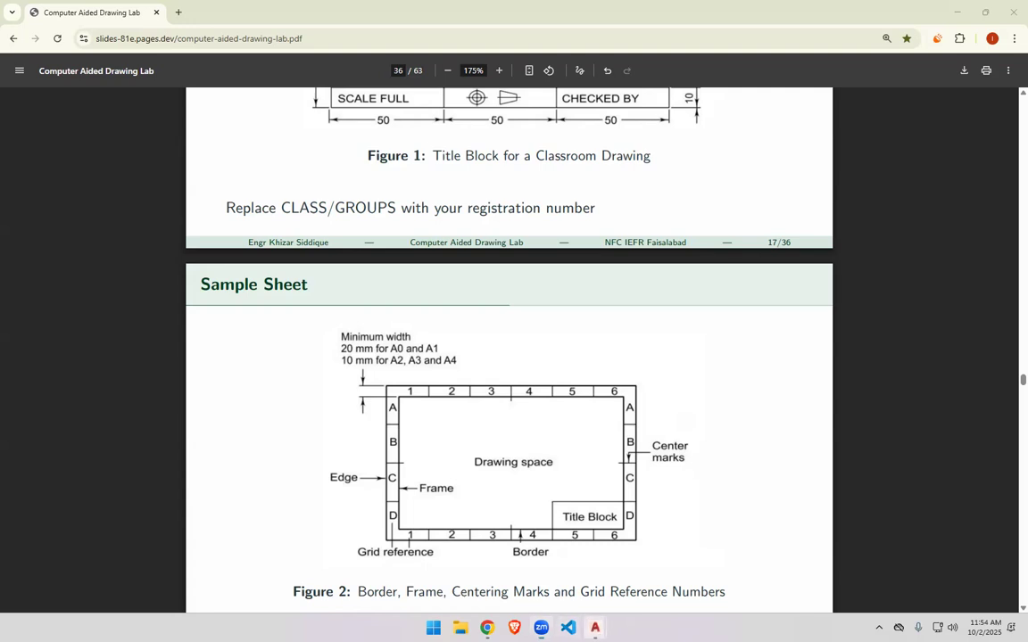
Switch back to AutoCAD and end the running Offset command.
click(595, 628)
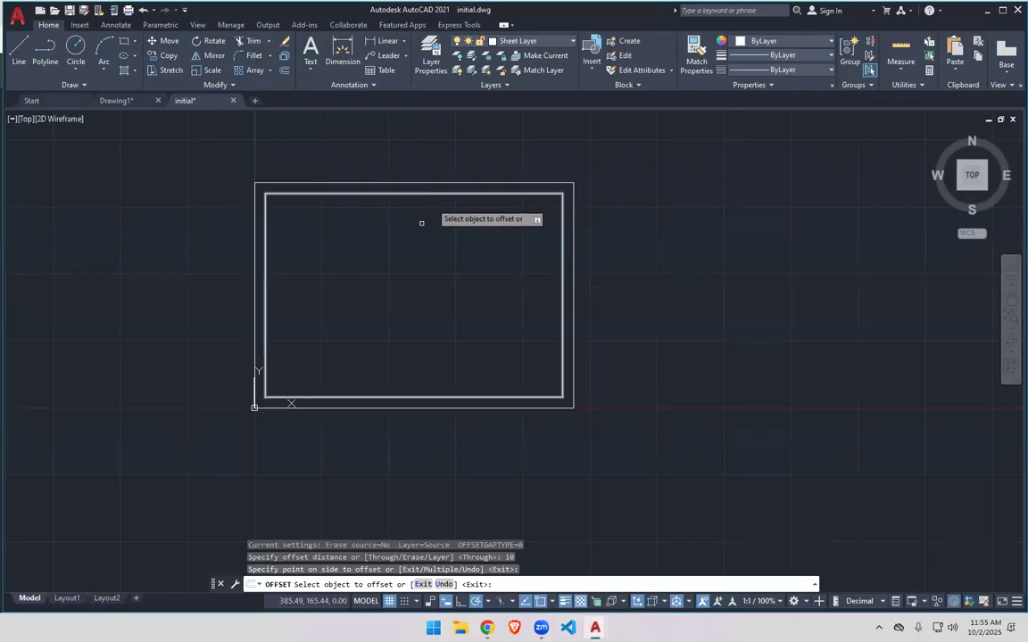
key(Escape)
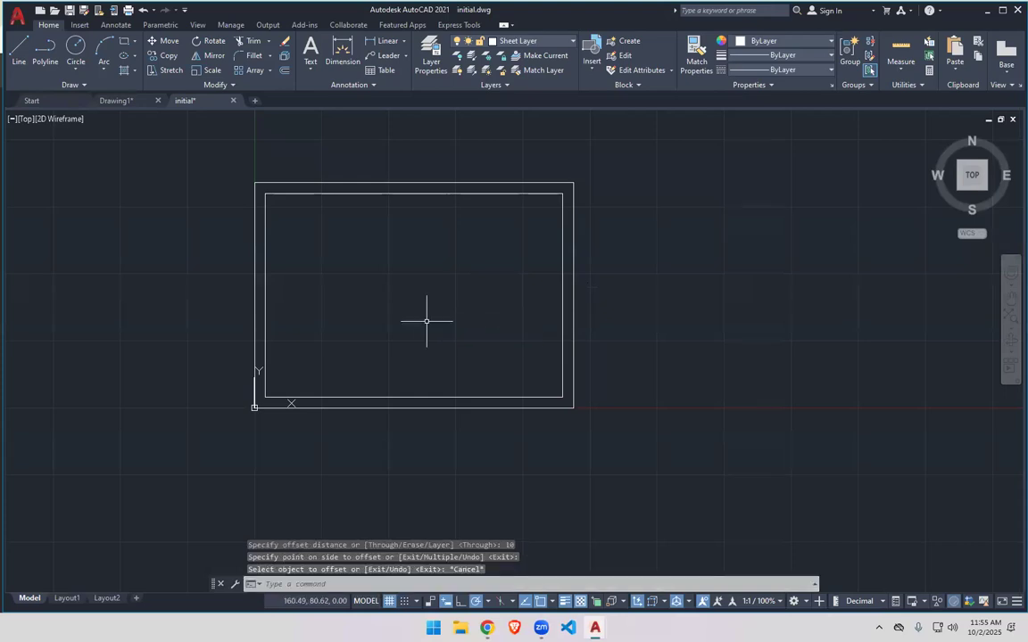
Explode the inner frame into separate lines, test selecting its upper edge, and undo the explode.
click(449, 194)
text(EX)
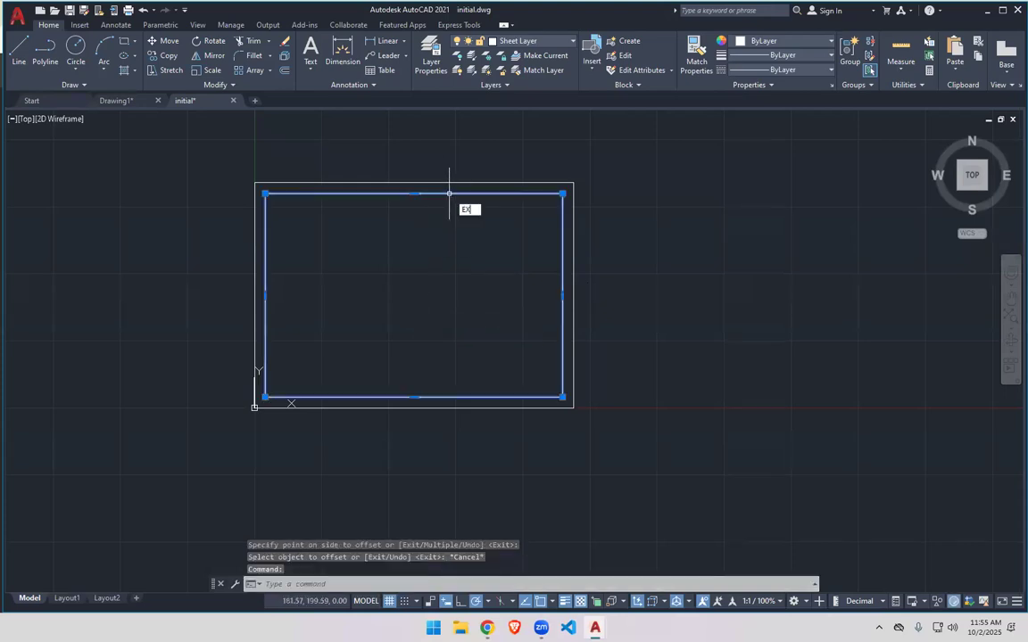
text(P)
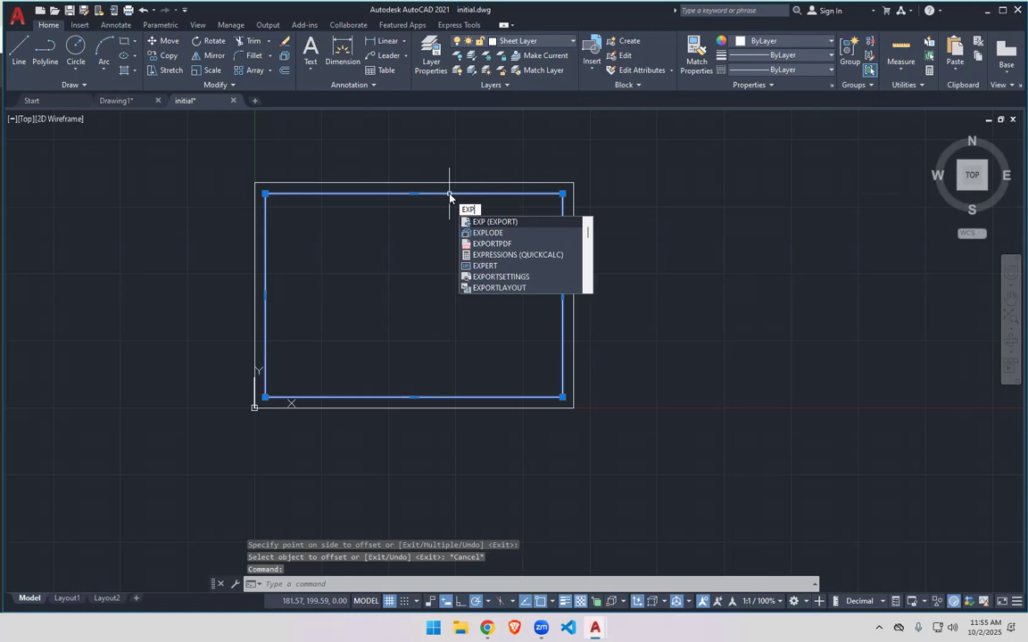
key(Down)
key(Return)
click(466, 195)
click(473, 198)
click(479, 193)
key(Escape)
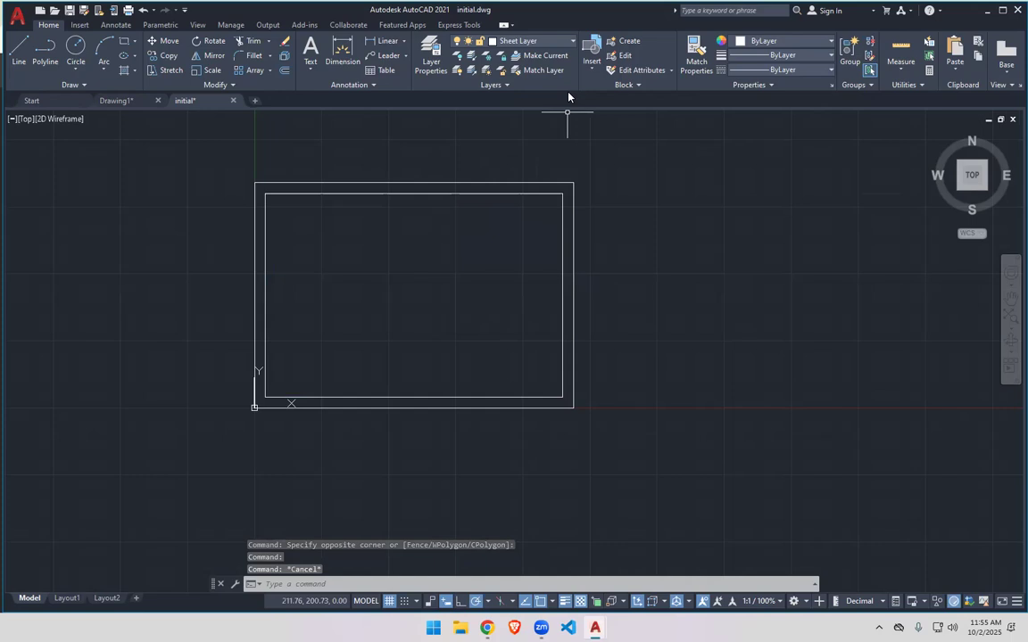
key(Escape)
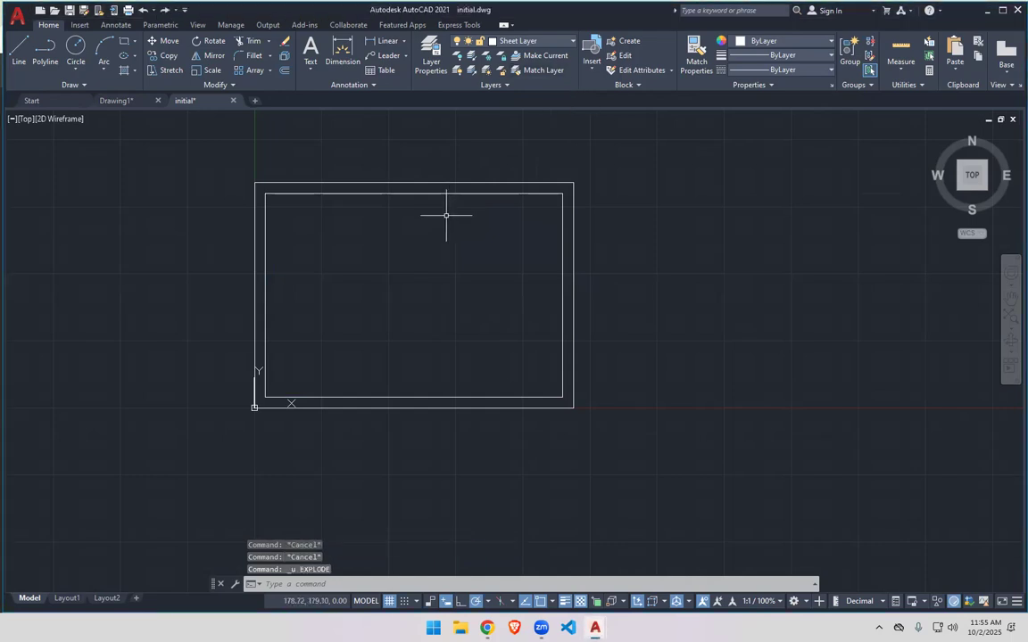
Draw a practice rectangle of about 141 by 100 with the Rectangle command to the right of the sheet and check its selection.
click(124, 42)
click(124, 42)
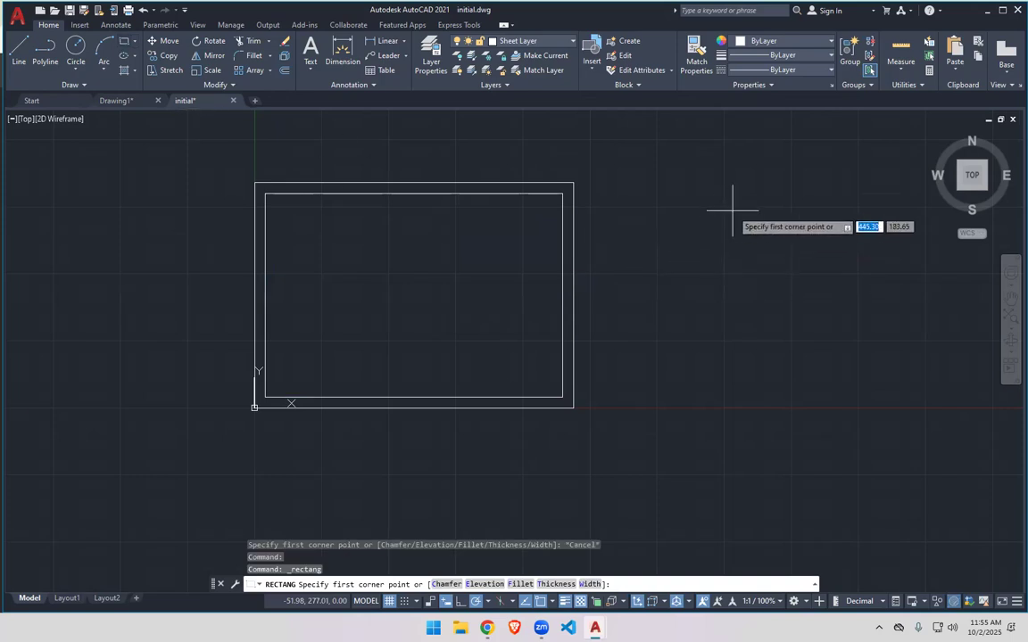
click(732, 211)
click(884, 318)
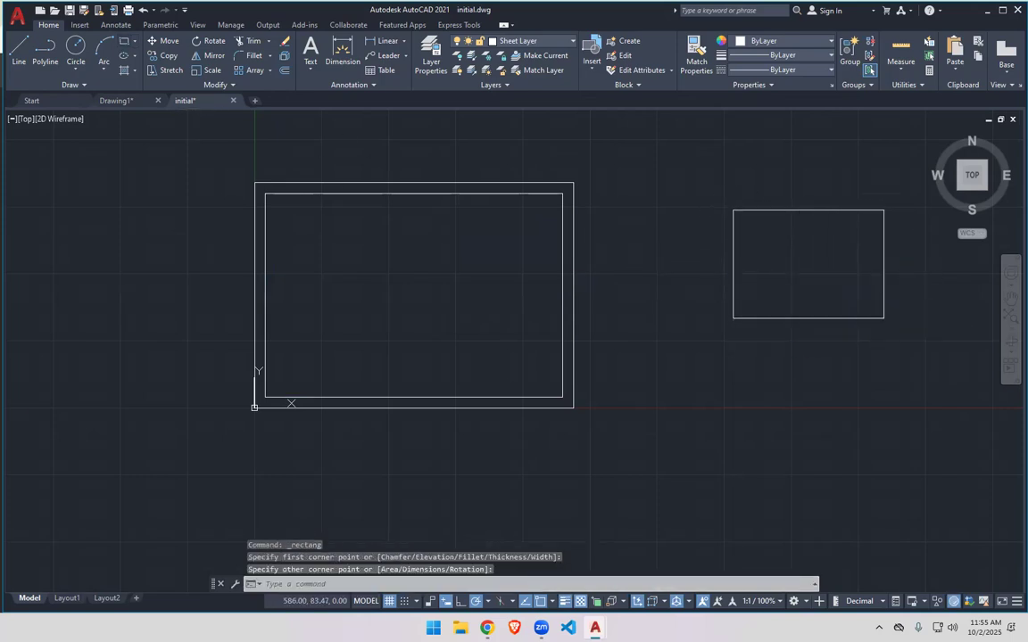
key(Escape)
click(775, 317)
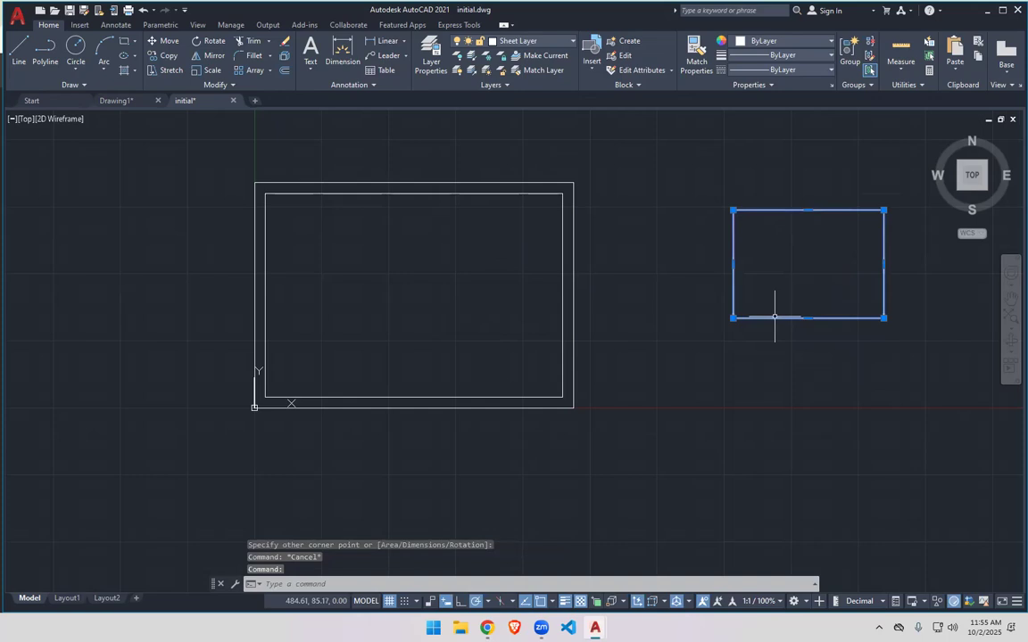
key(Escape)
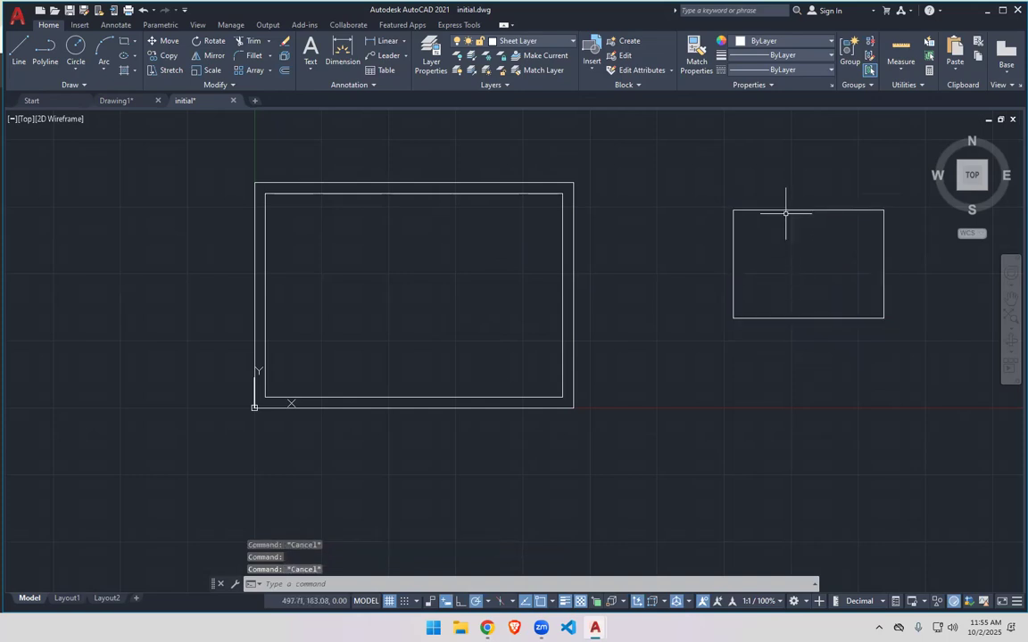
Draw a closed rectangular polyline of about 199 by 108 below the practice rectangle and check its selection.
click(37, 50)
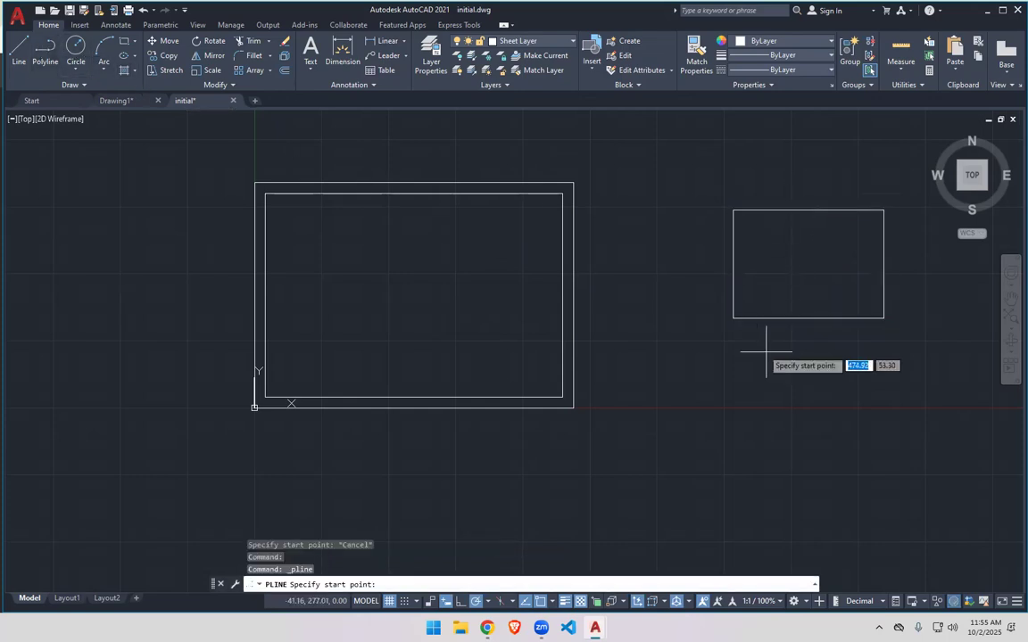
click(728, 388)
click(728, 502)
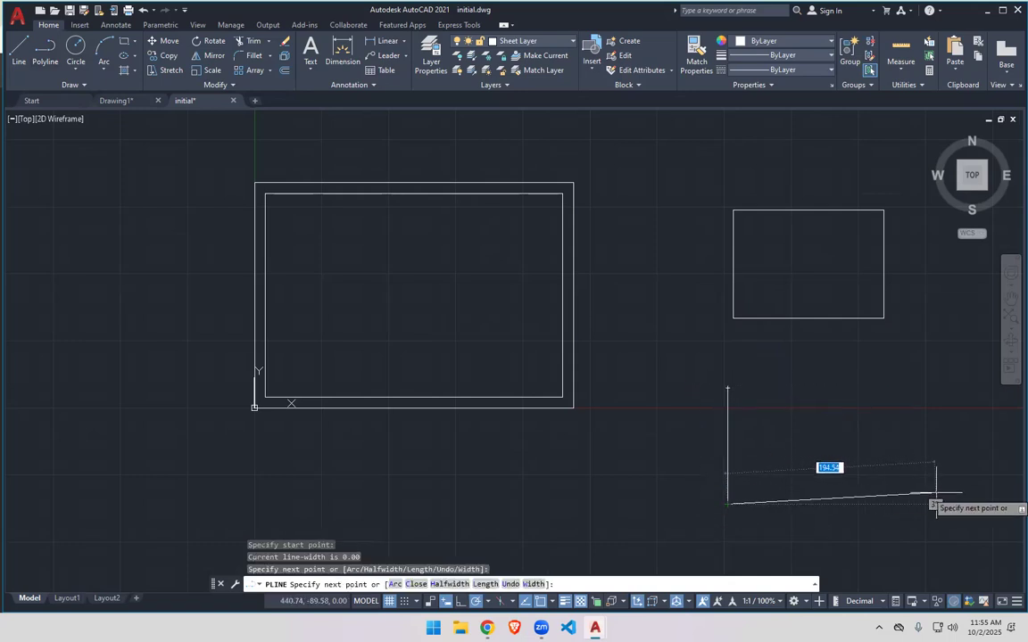
click(940, 504)
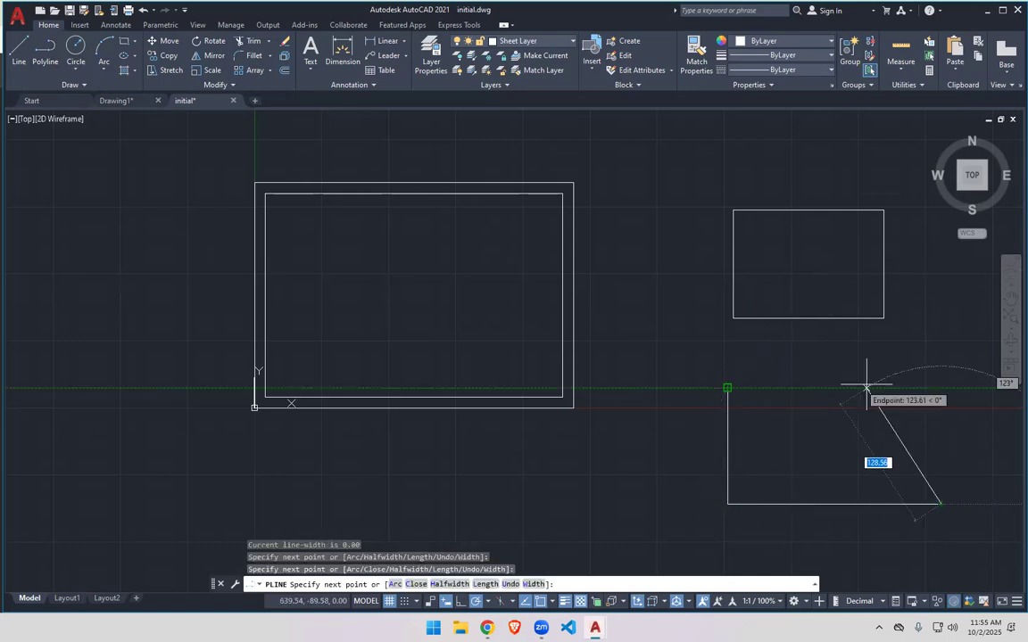
click(935, 388)
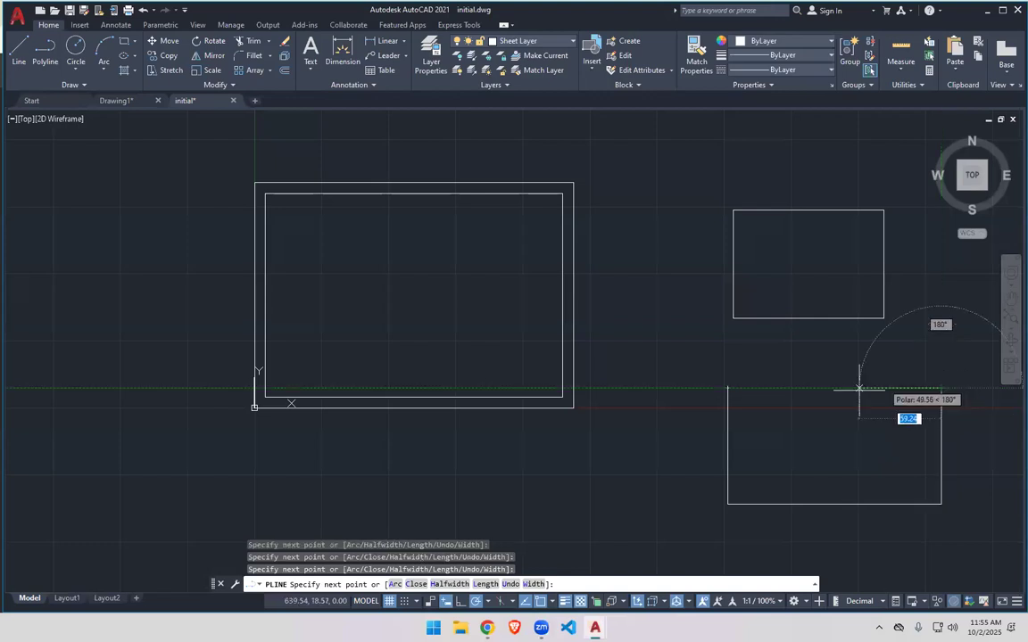
click(727, 388)
key(Escape)
click(780, 388)
key(Escape)
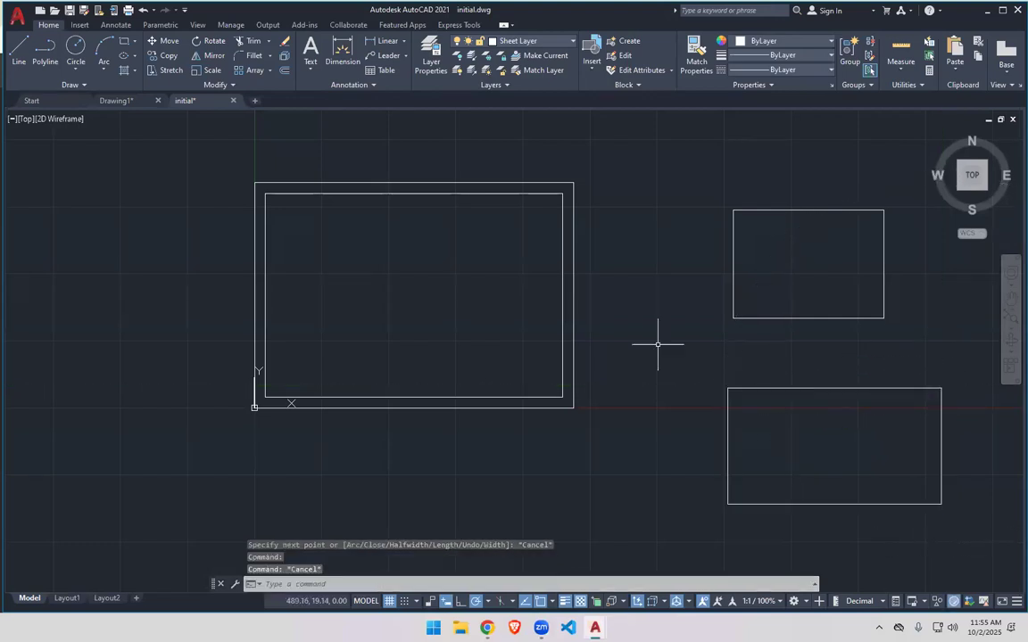
Draw a rectangle of about 161 by 126 from four separate lines to the left of the sheet.
double_click(19, 52)
click(46, 339)
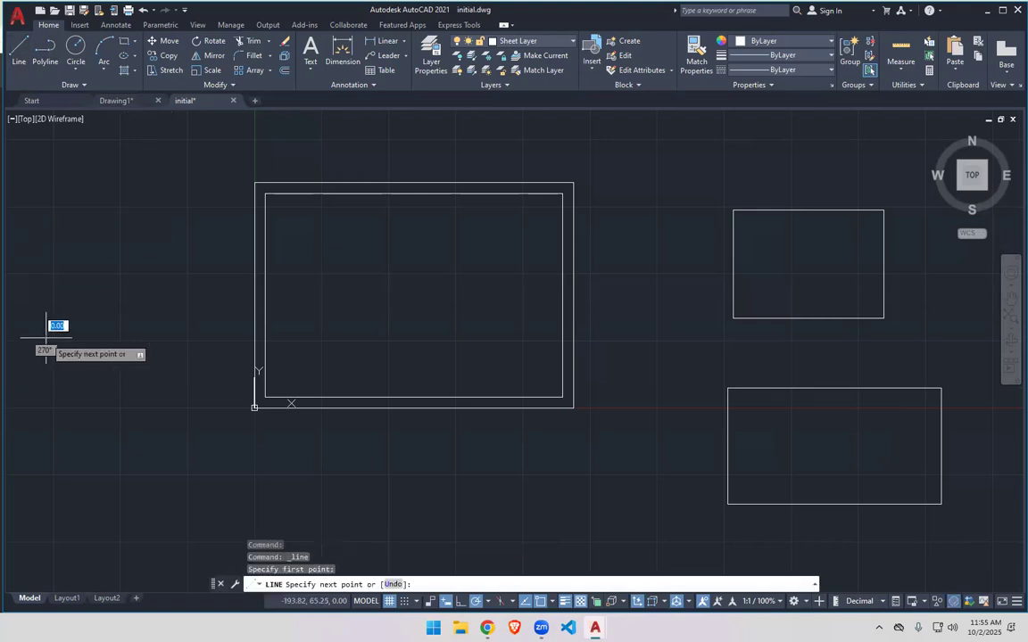
click(46, 475)
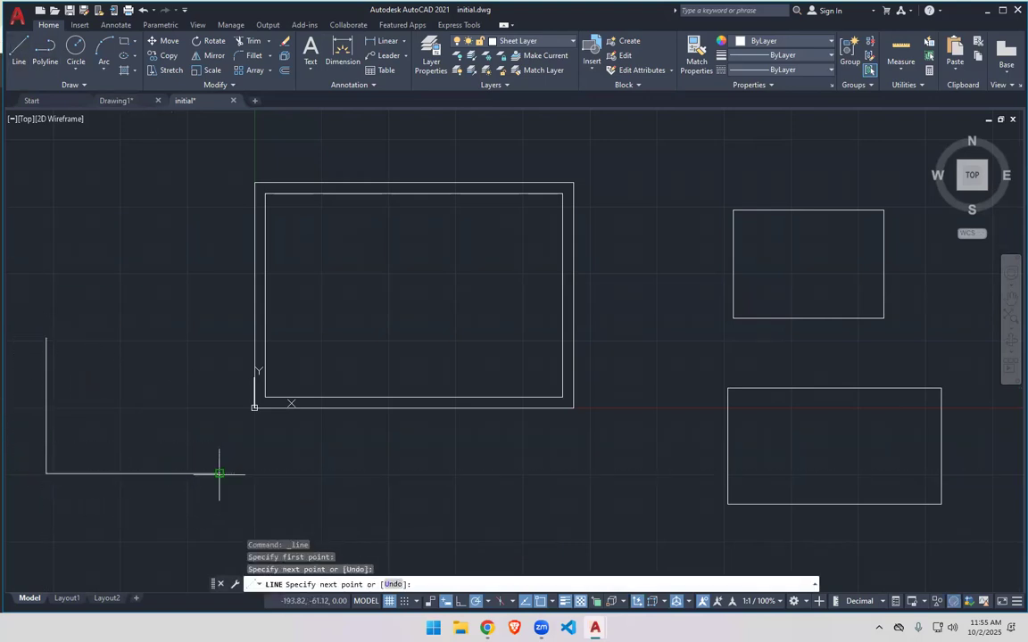
click(219, 474)
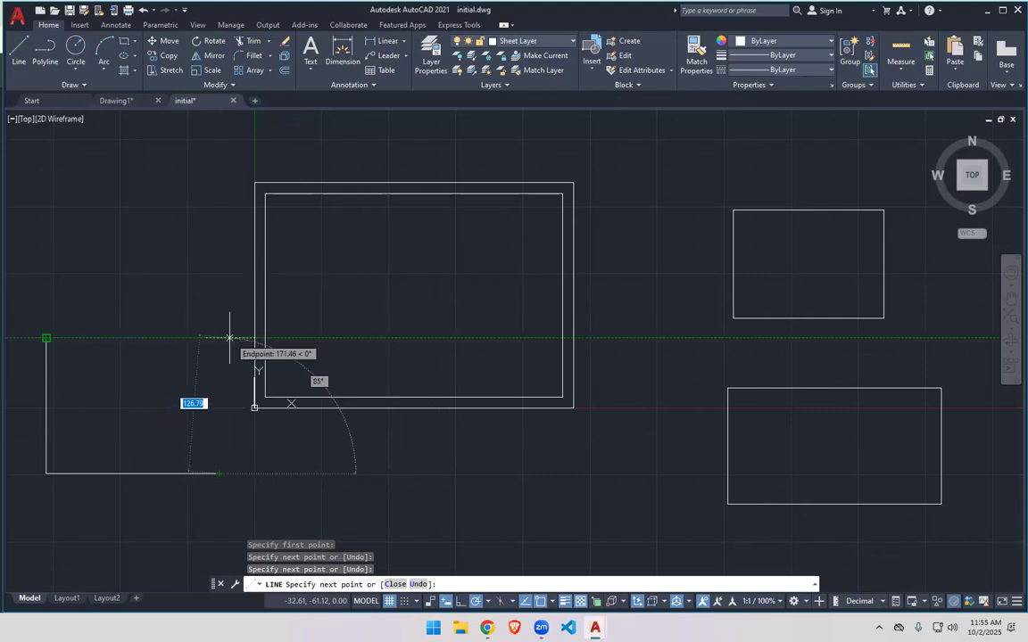
click(219, 338)
click(47, 338)
key(Escape)
Select the sides of the line-drawn rectangle one at a time to examine which segments are picked together.
click(91, 330)
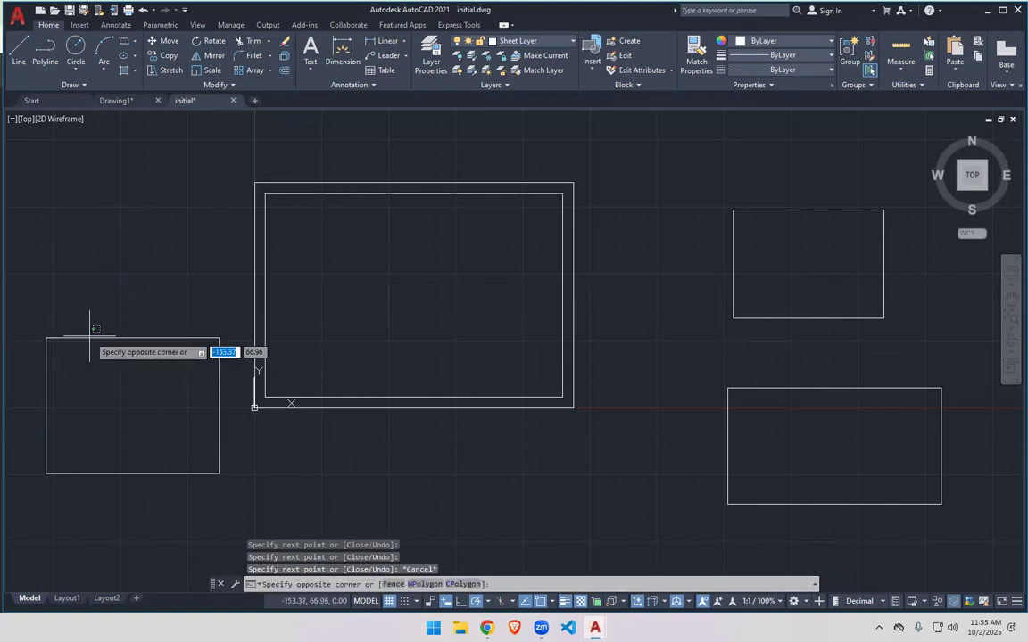
key(Escape)
click(95, 337)
key(Escape)
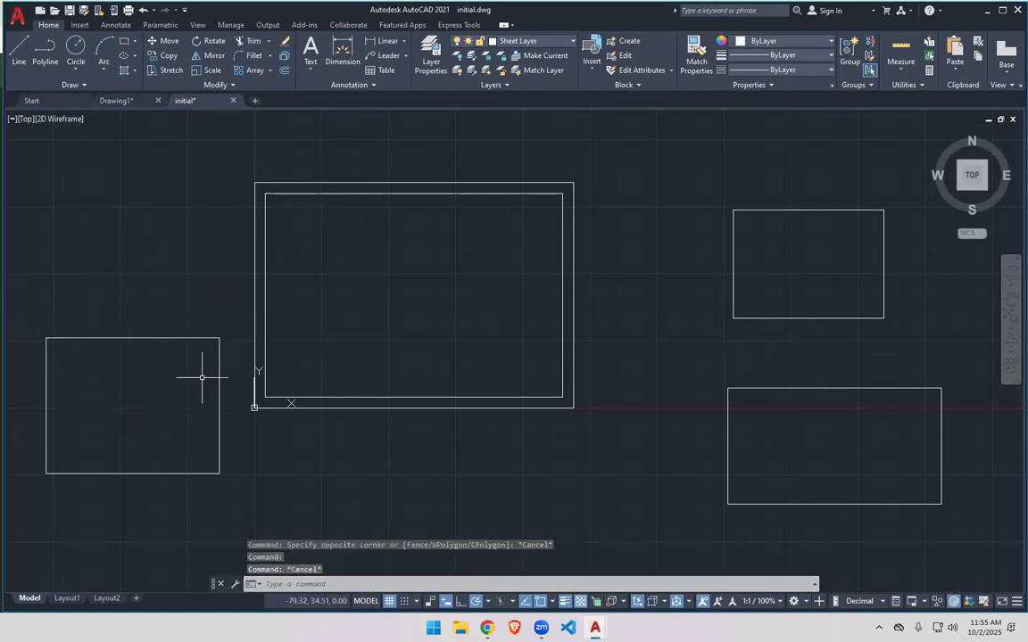
click(218, 376)
key(Escape)
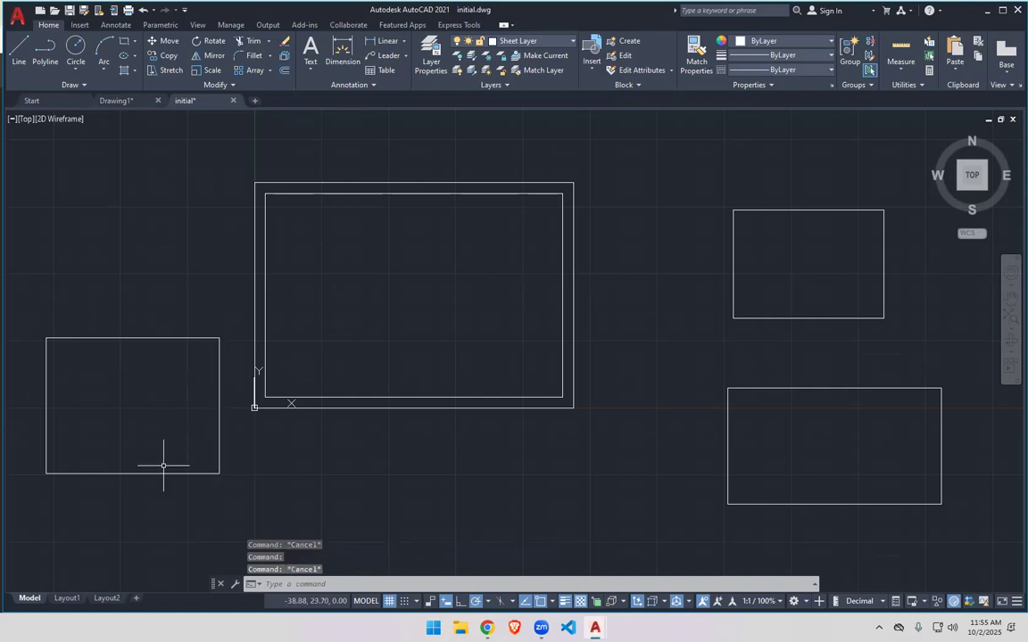
click(159, 471)
click(149, 473)
key(Escape)
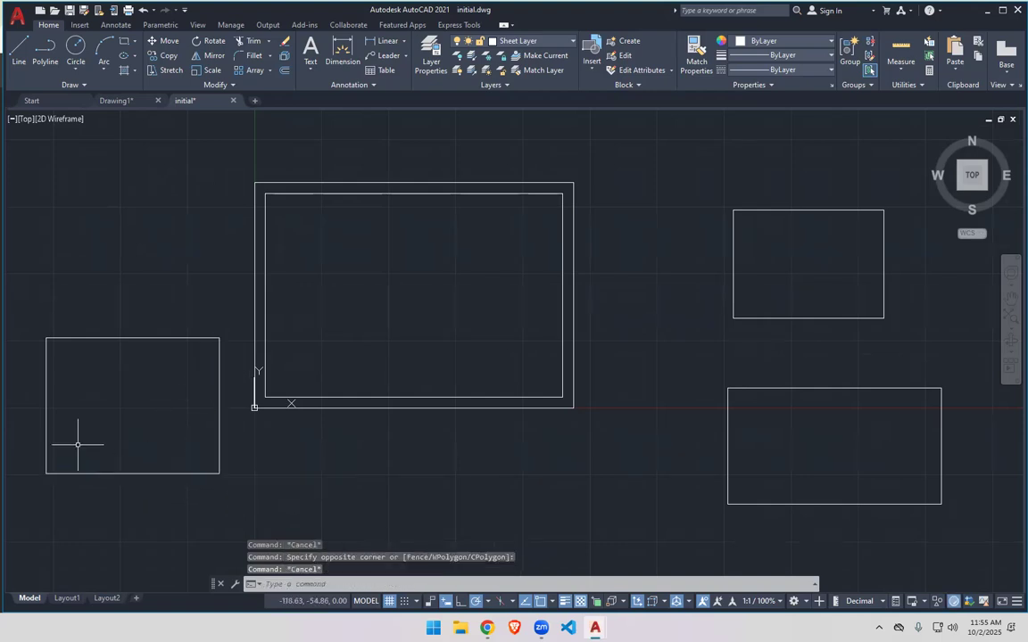
click(48, 405)
key(Escape)
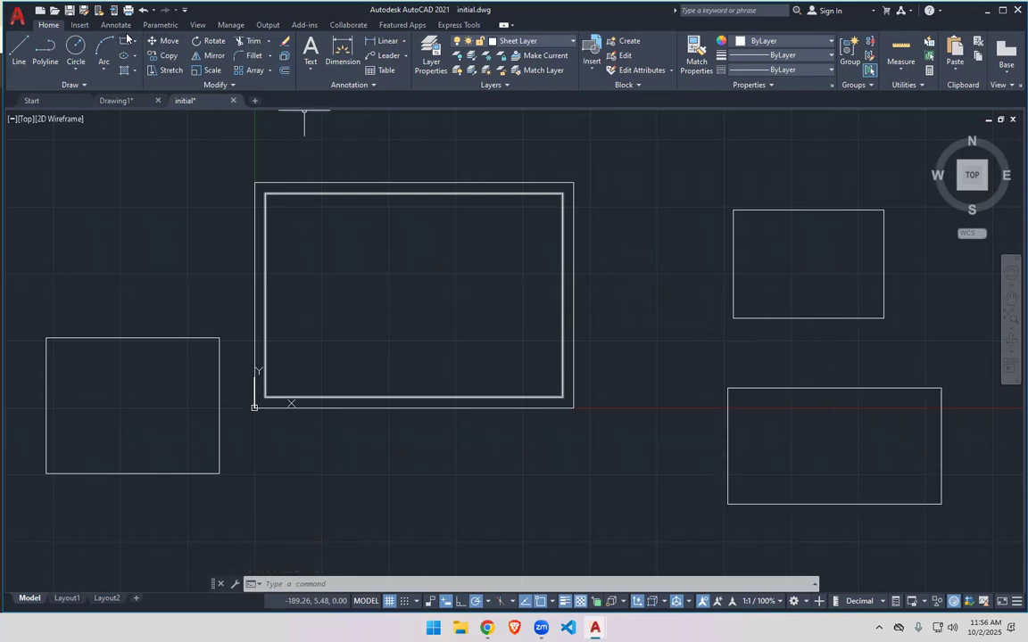
Select the polyline shape, the practice rectangle and the line-drawn sides in turn to compare how they are picked.
click(872, 389)
key(Escape)
key(Escape)
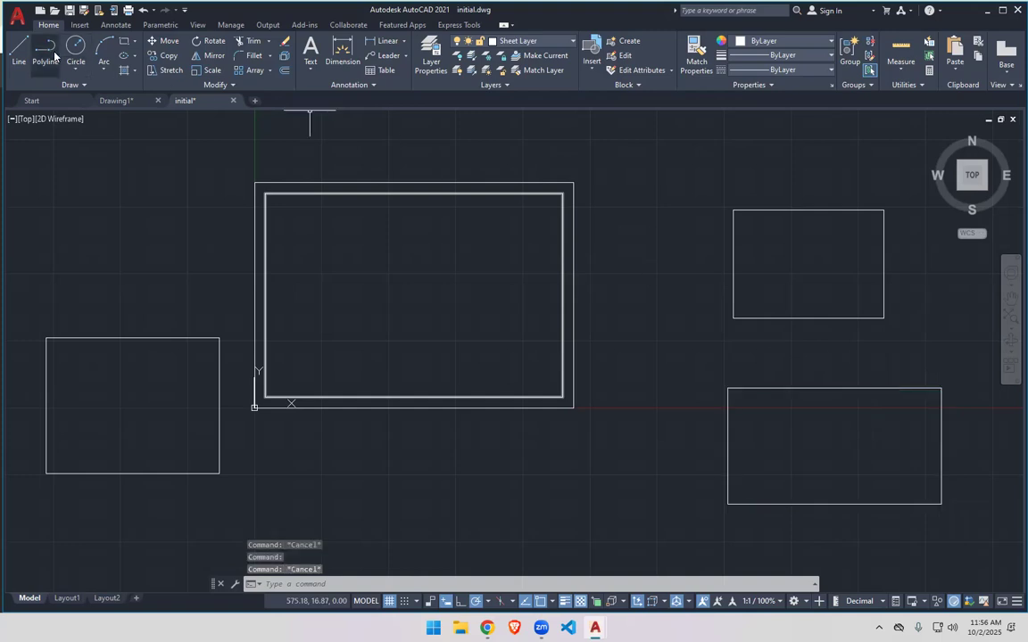
click(819, 317)
key(Escape)
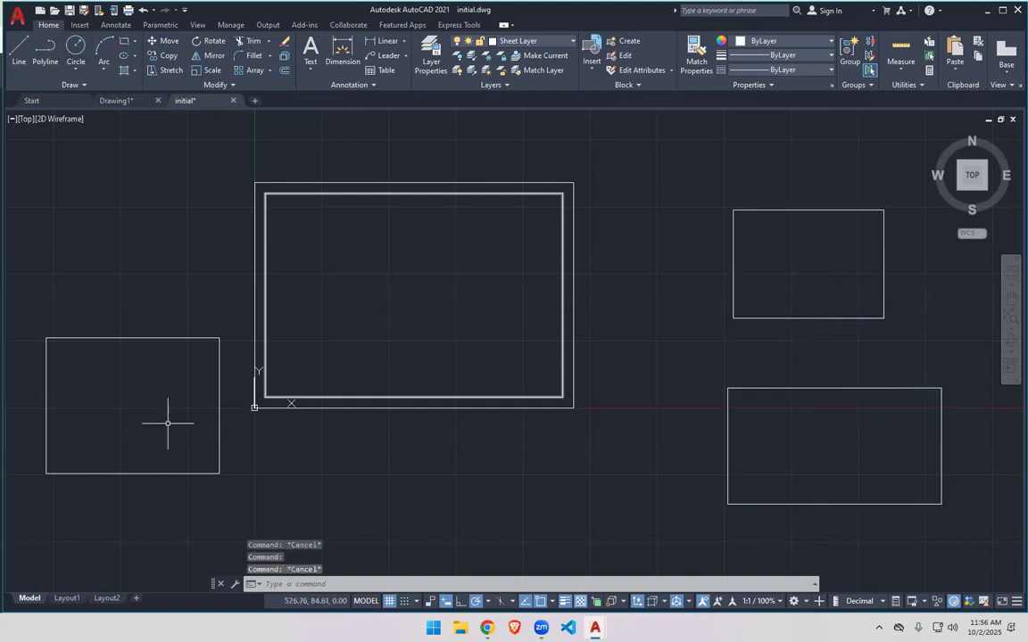
click(219, 391)
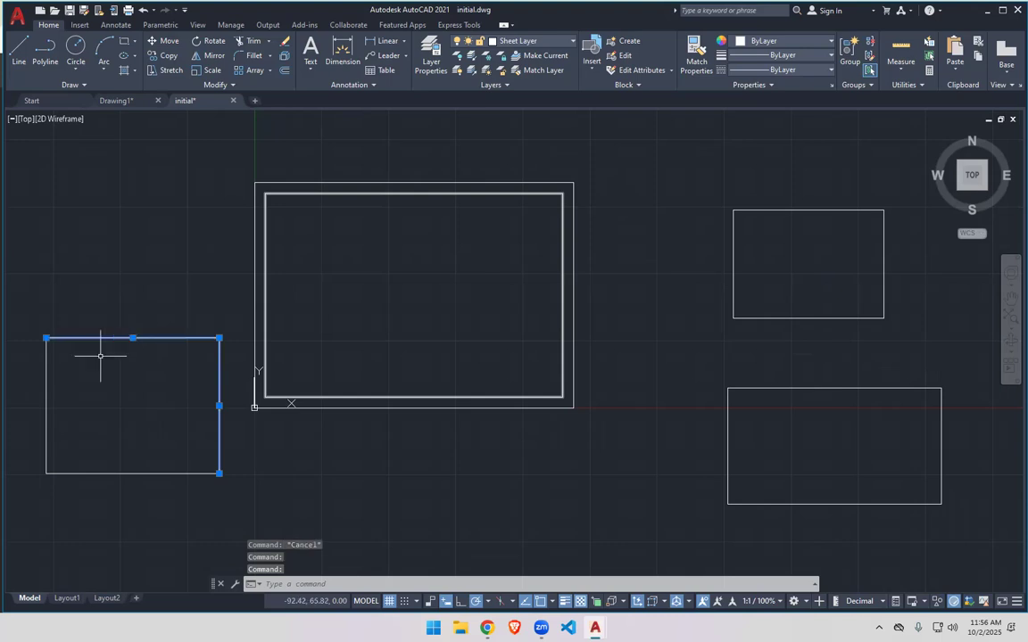
key(Escape)
Join the four lines of the left-hand rectangle into one polyline.
click(235, 305)
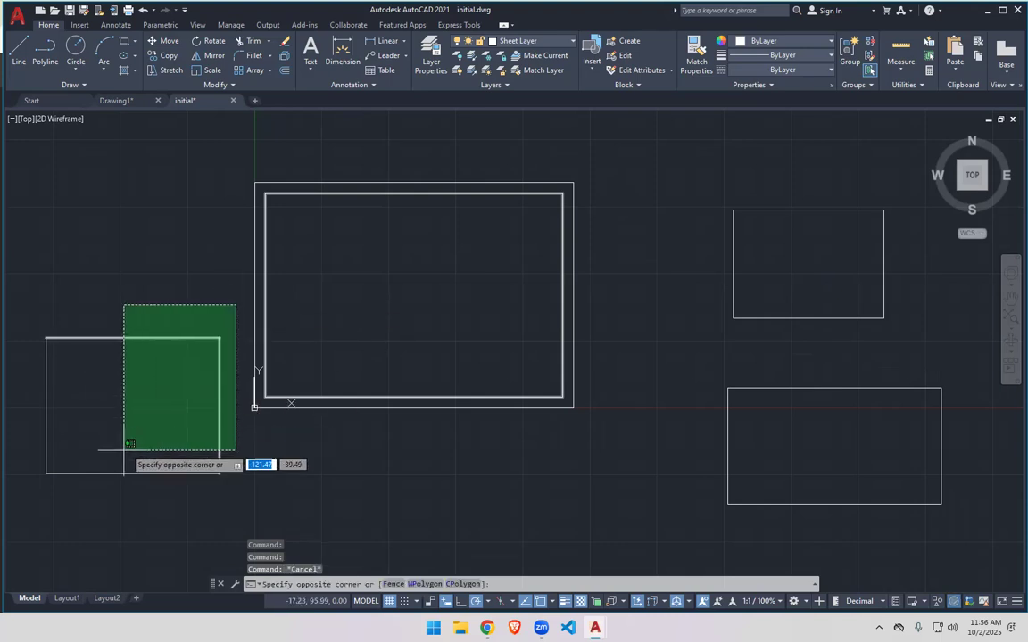
click(19, 510)
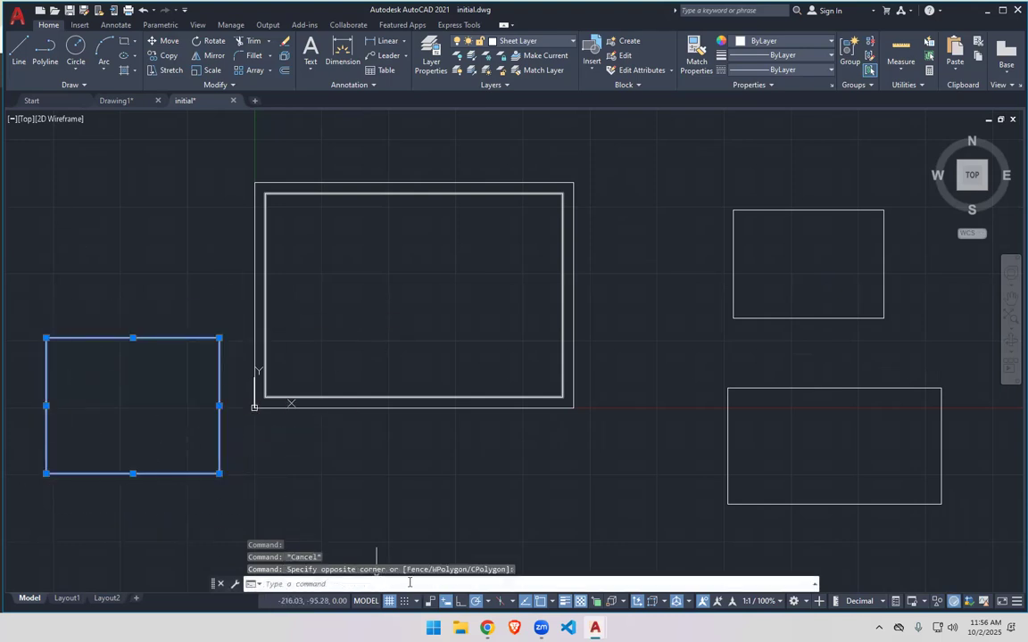
text(JOIN)
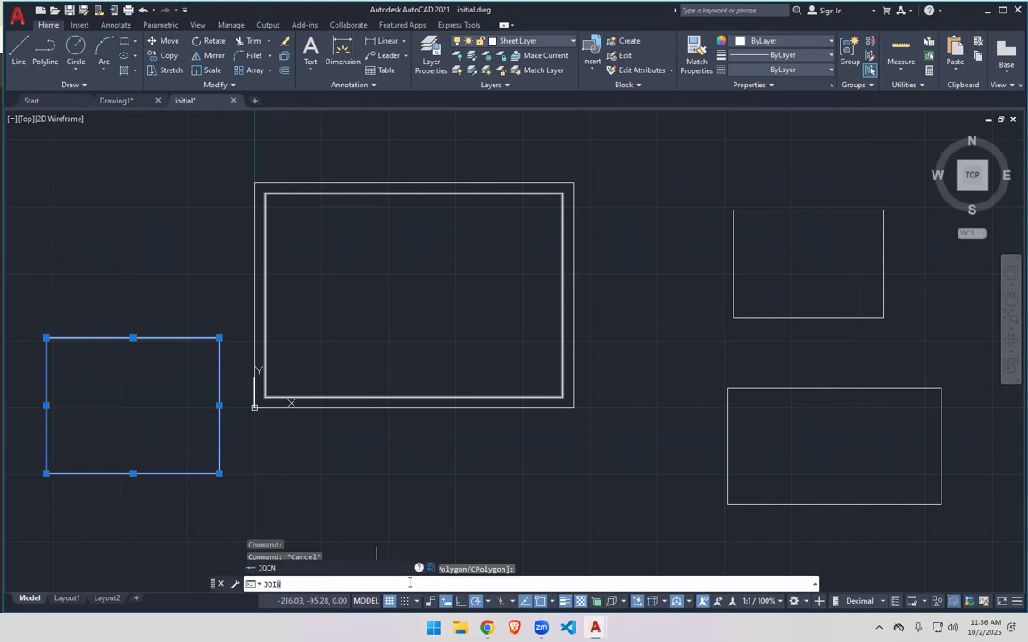
key(Return)
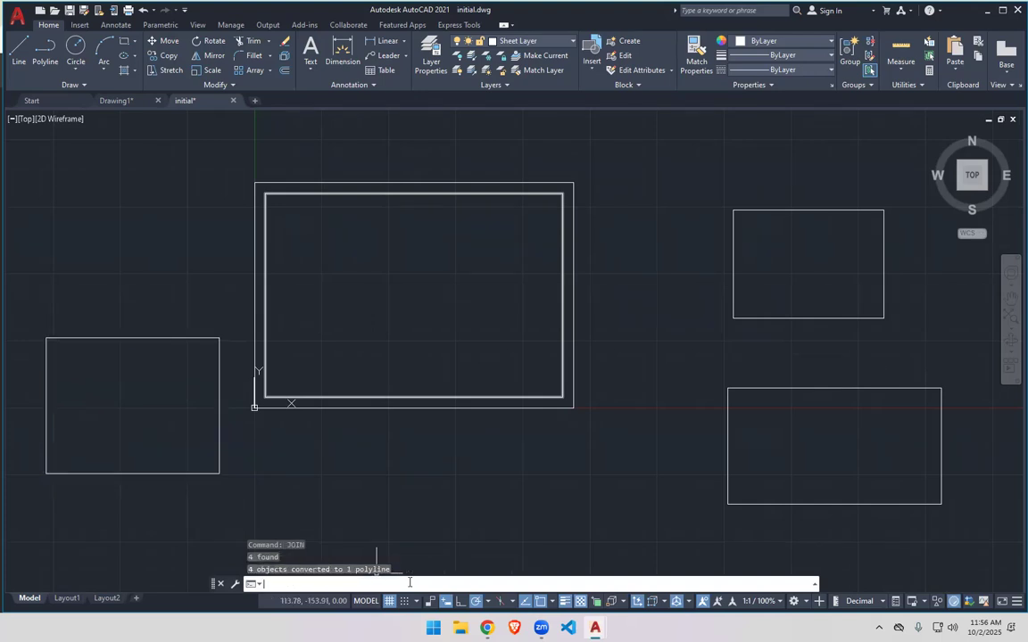
Select the joined rectangle by its right and upper edges repeatedly to examine whether it is picked as one object.
click(219, 430)
key(Escape)
click(219, 417)
key(Escape)
click(219, 385)
key(Escape)
click(219, 386)
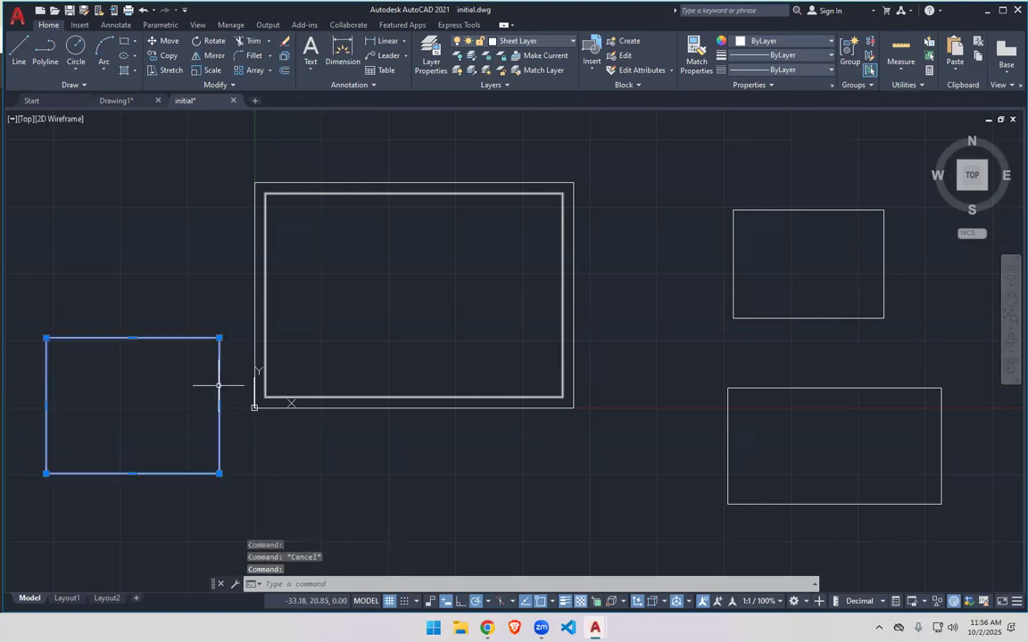
key(Escape)
click(219, 385)
key(Escape)
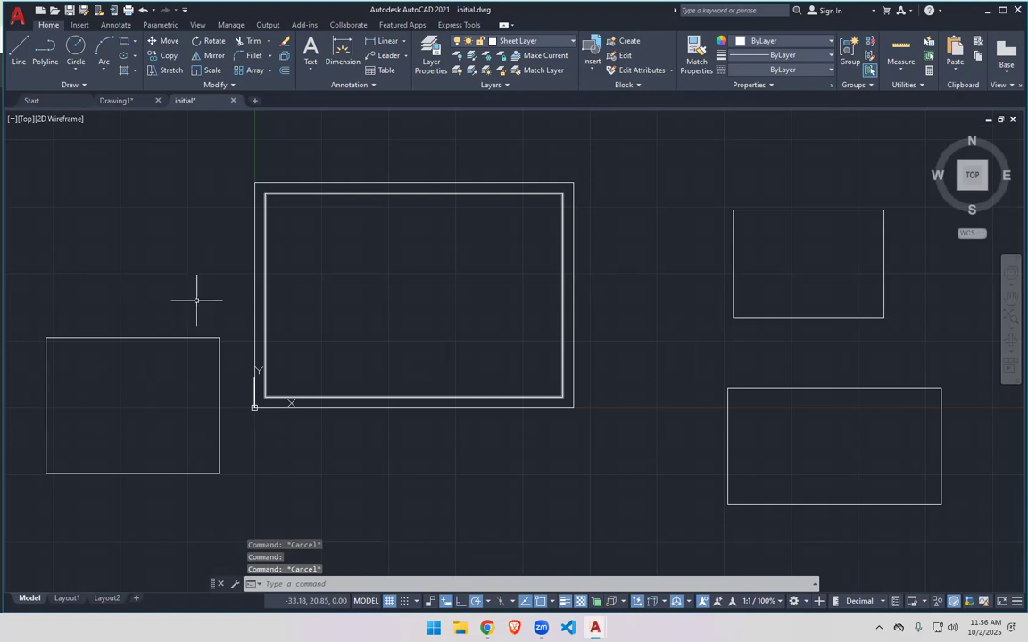
click(219, 348)
key(Escape)
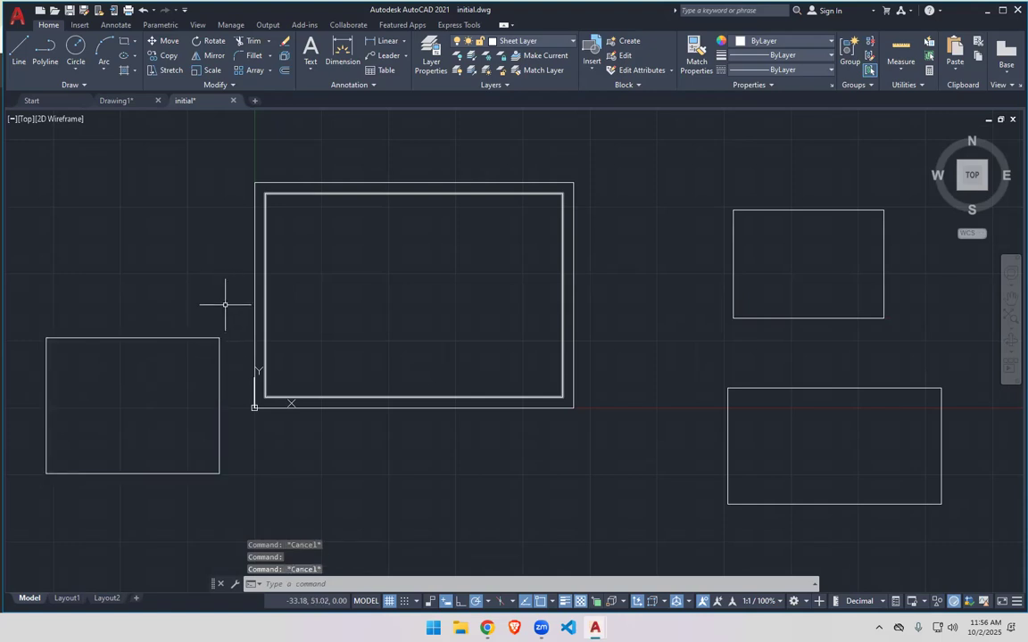
click(182, 339)
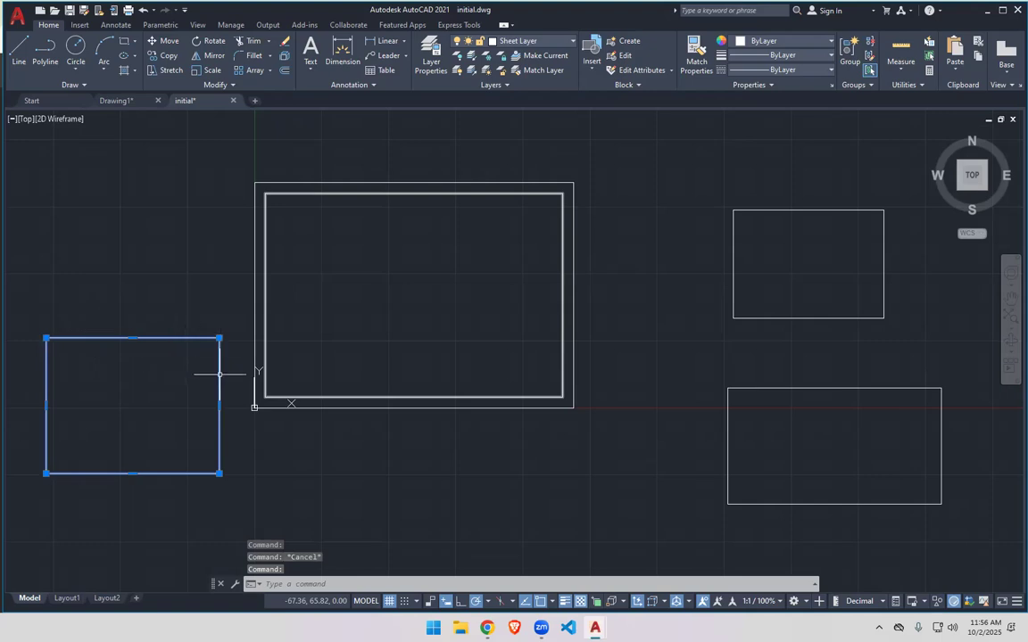
key(Escape)
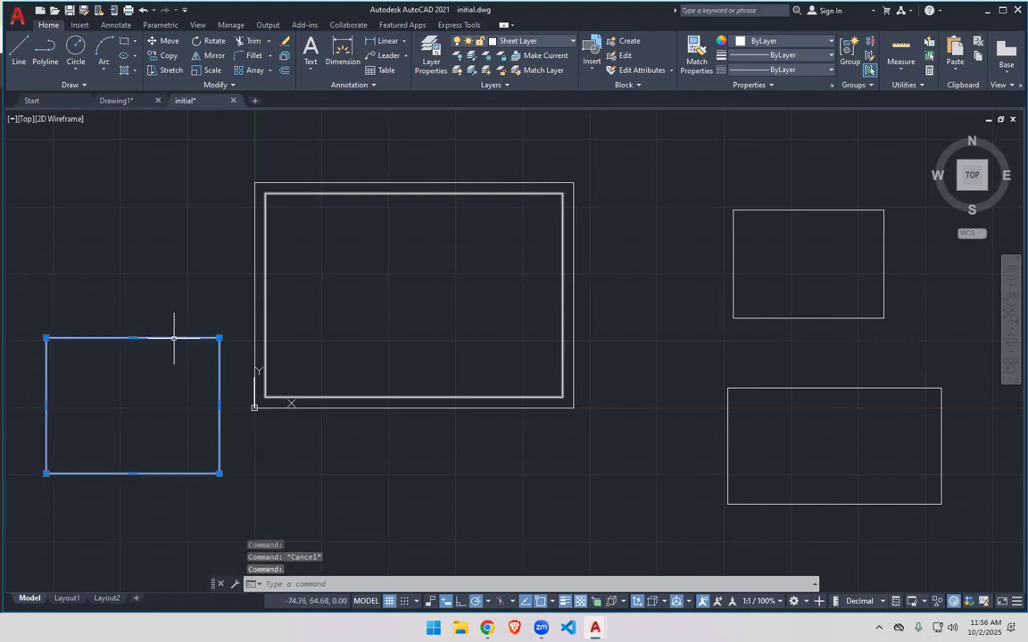
Explode the joined rectangle to the left of the sheet into separate lines.
click(242, 301)
click(29, 507)
text(EXPLODE)
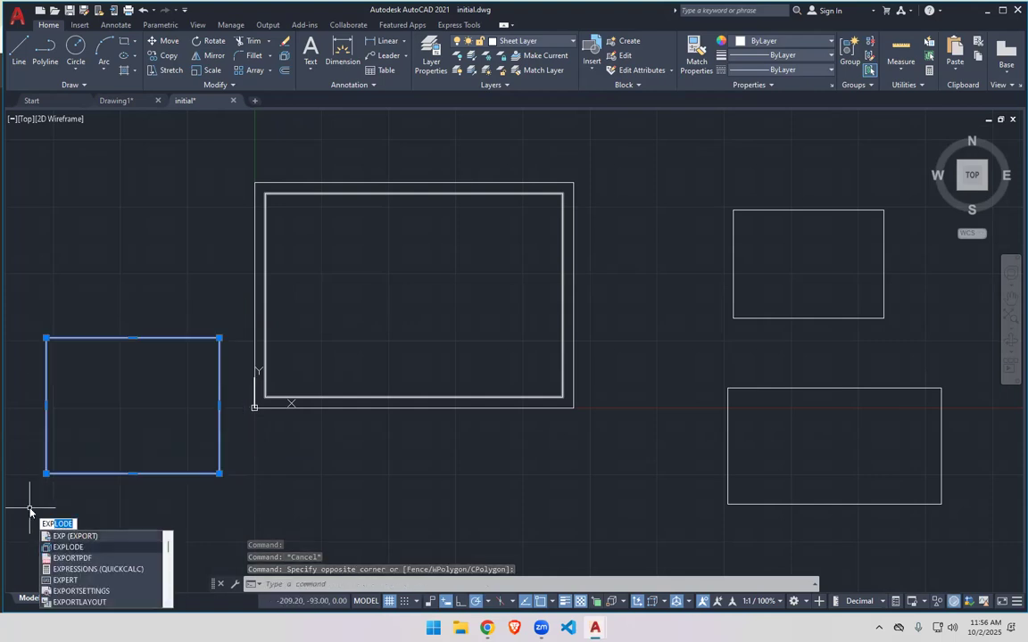
key(Return)
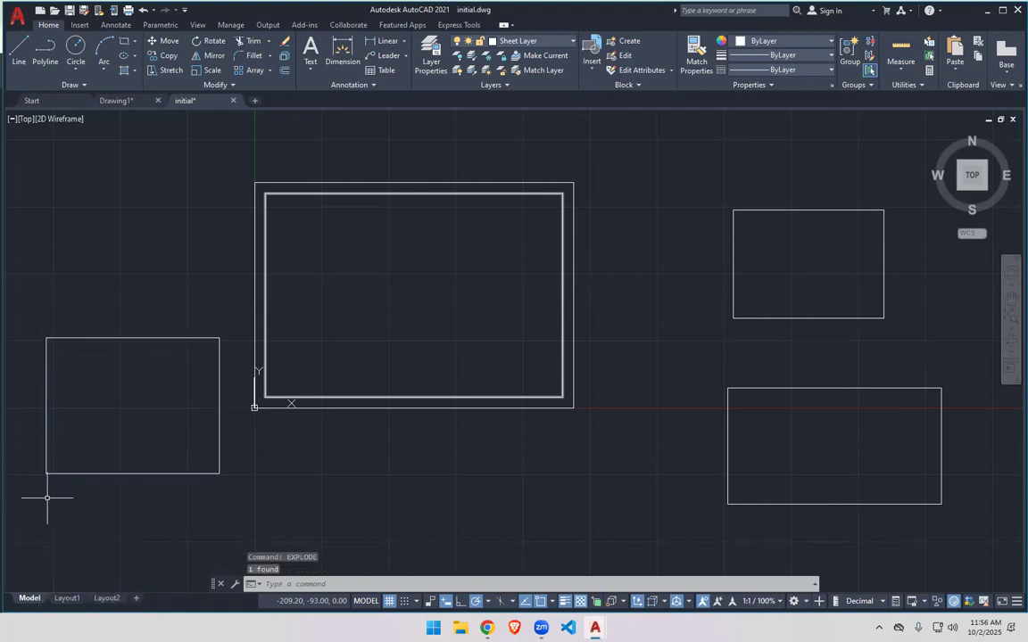
Select the four sides of the exploded left-hand rectangle one by one to examine whether each is picked separately.
click(46, 446)
click(108, 339)
click(218, 365)
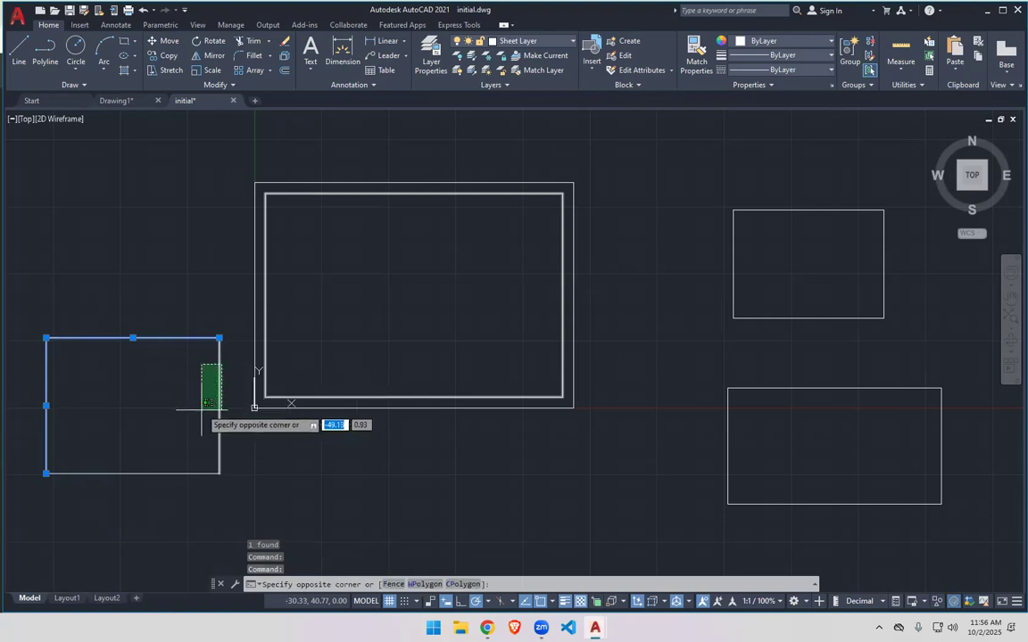
click(174, 455)
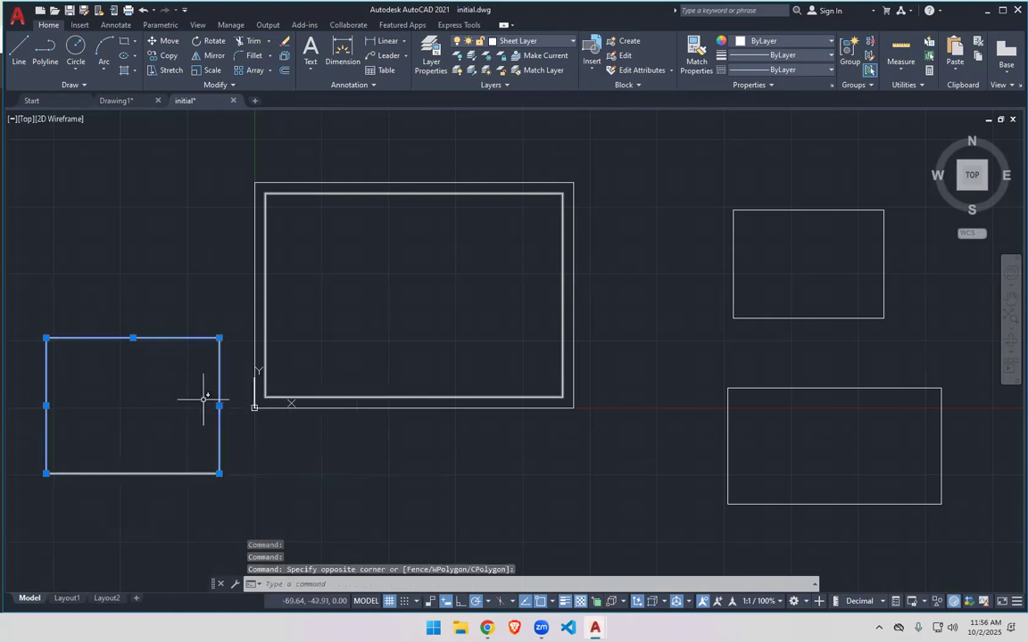
click(133, 474)
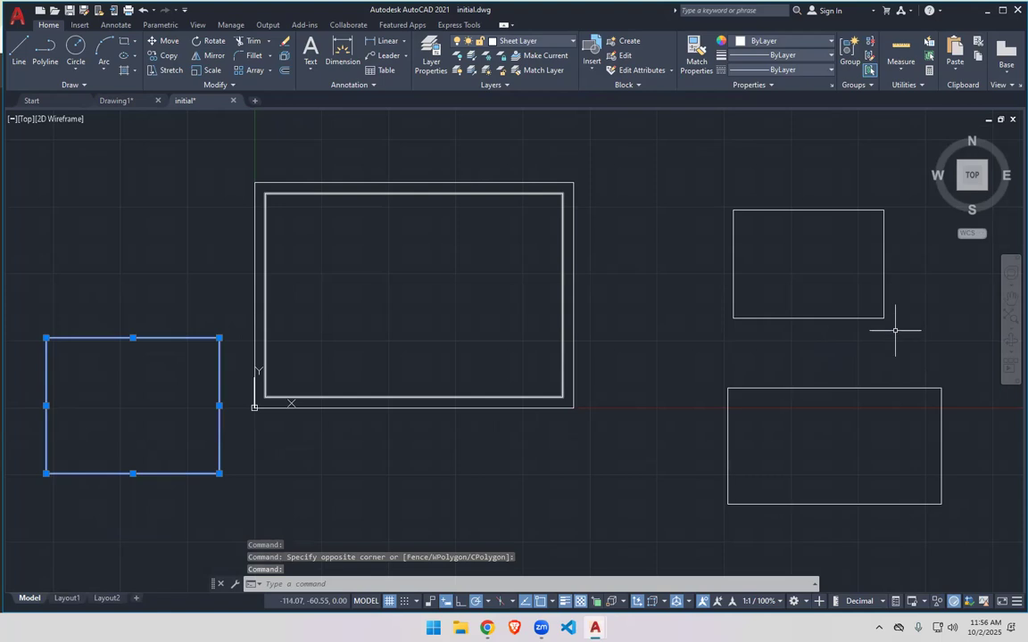
Explode the upper practice rectangle to the right of the sheet and select its right side to check it.
click(837, 318)
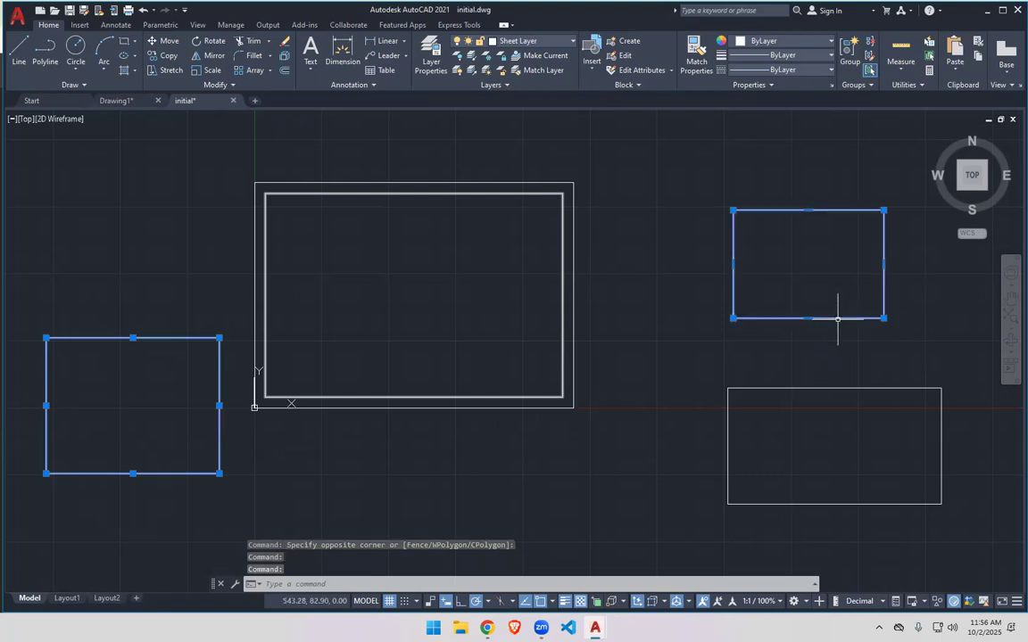
text(EXPL)
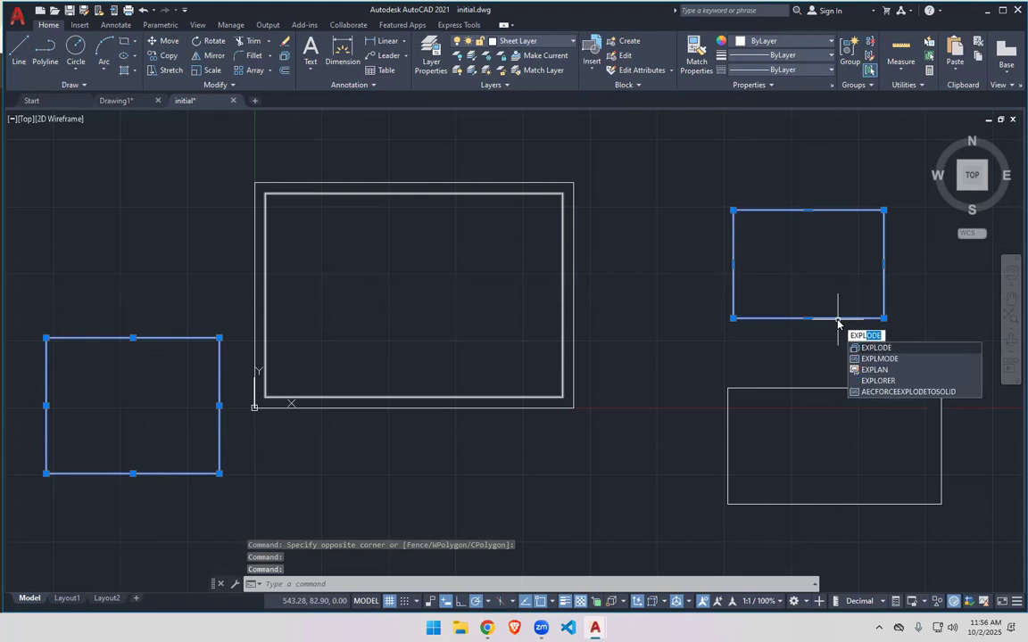
click(889, 350)
click(881, 287)
click(881, 287)
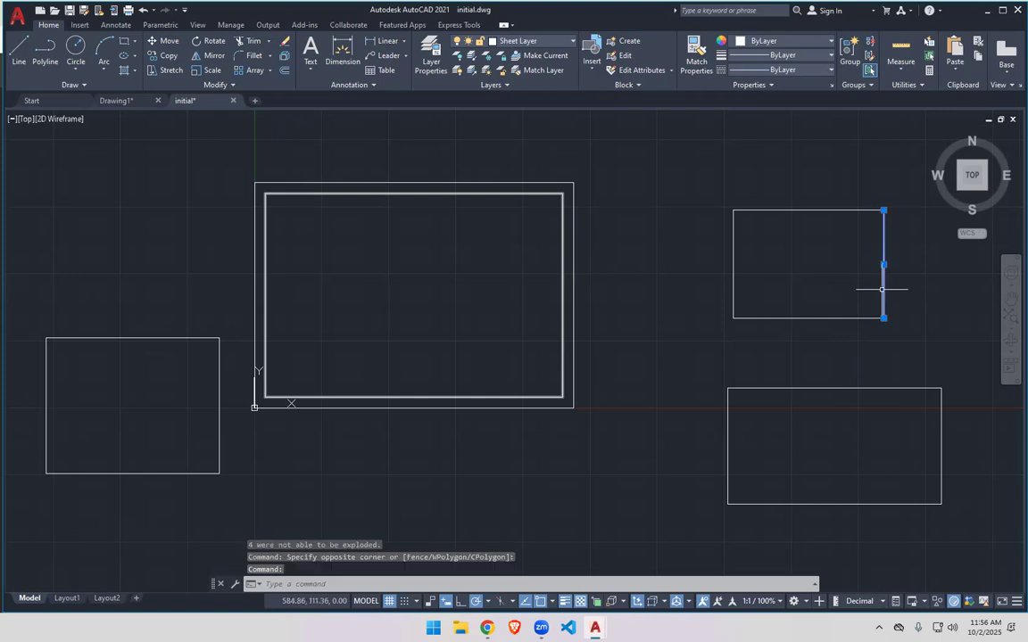
Explode the lower practice rectangle to the right of the sheet.
click(880, 388)
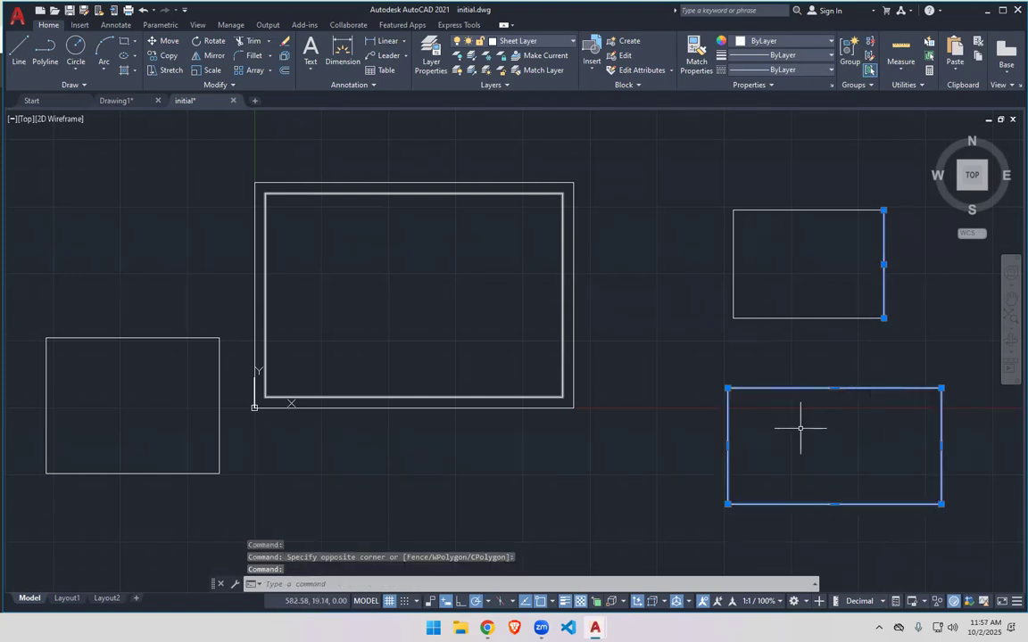
text(EX)
key(Down)
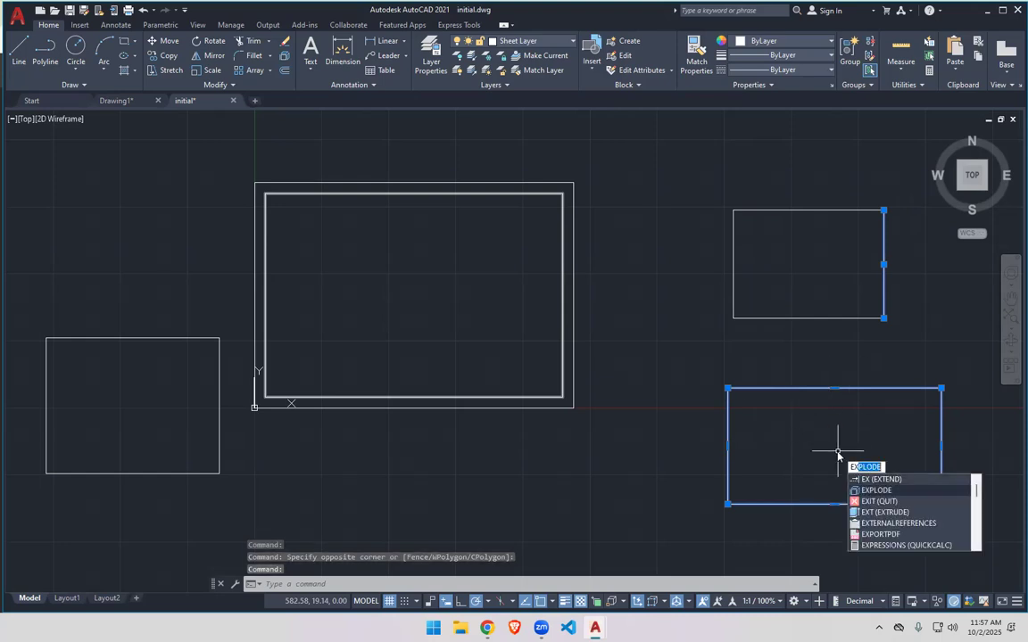
key(Return)
Select the upper and right sides of the exploded lower rectangle to examine whether they are picked separately, and clear the selection.
click(867, 387)
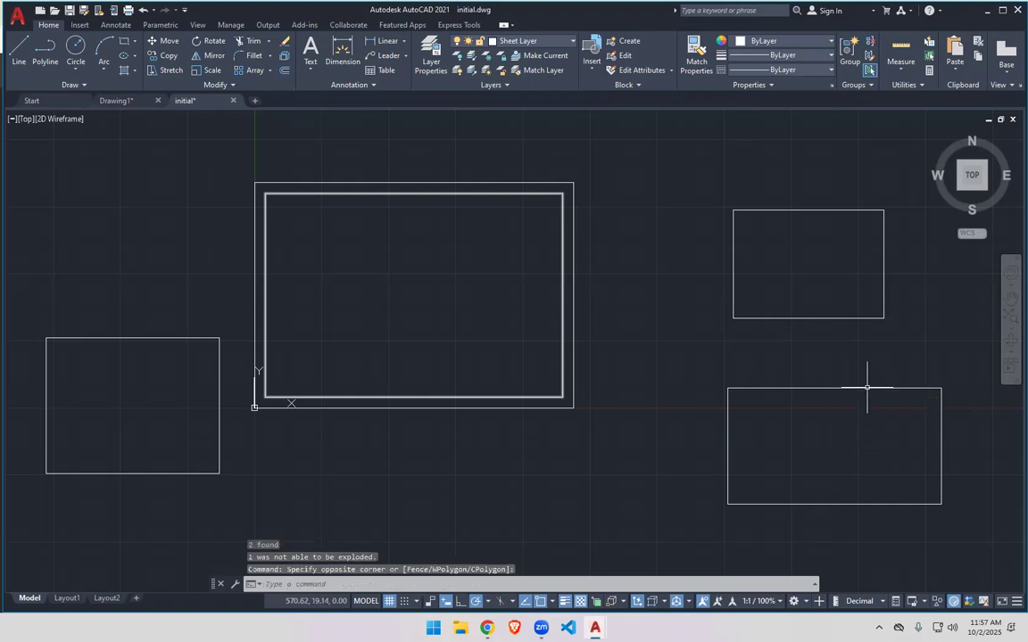
click(871, 391)
click(937, 419)
click(941, 422)
key(Escape)
key(Escape)
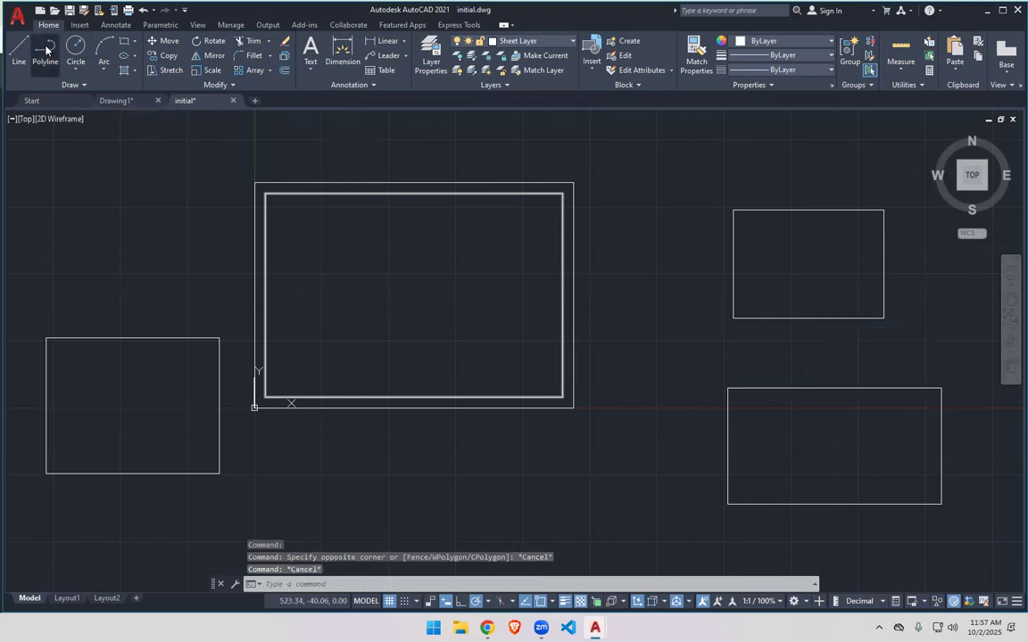
click(47, 50)
click(40, 157)
key(Escape)
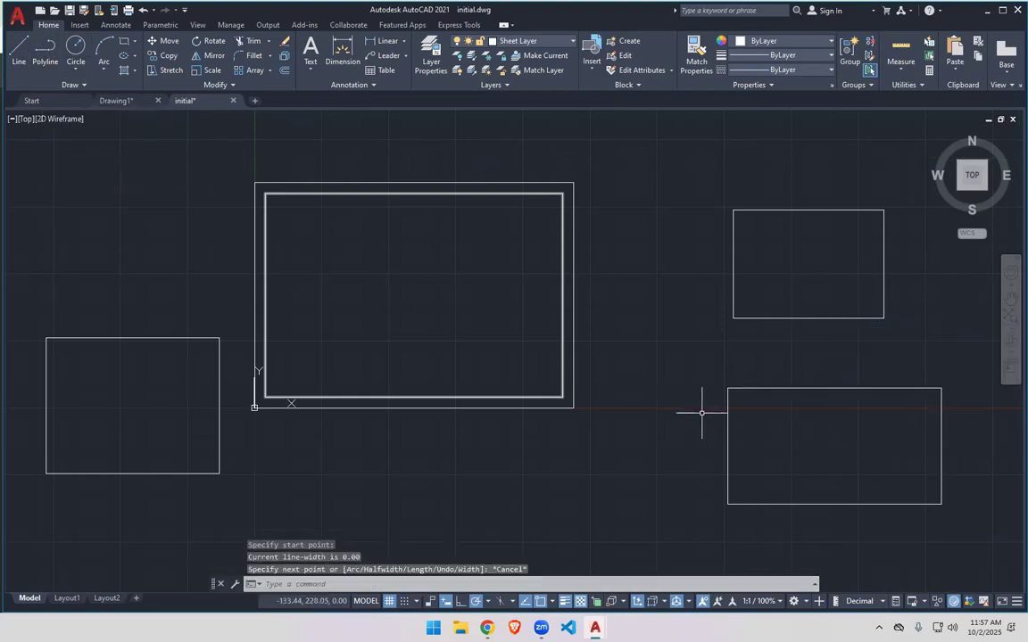
key(Escape)
key(Escape)
Erase the two practice rectangles to the right of the sheet and the one to its left.
click(709, 189)
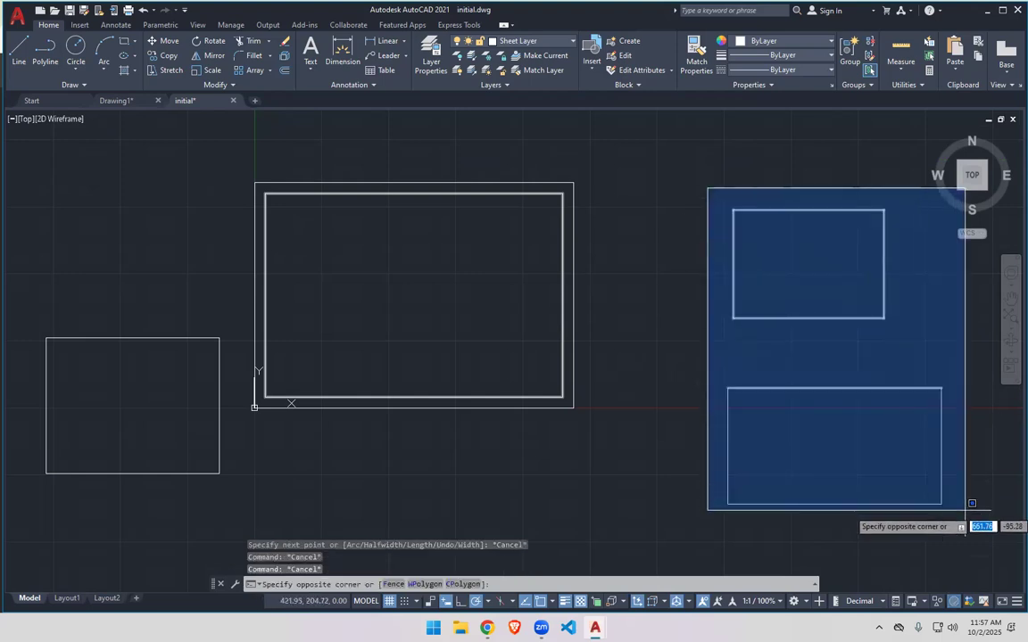
click(979, 535)
key(Delete)
click(214, 281)
click(12, 470)
click(19, 496)
click(223, 323)
key(Delete)
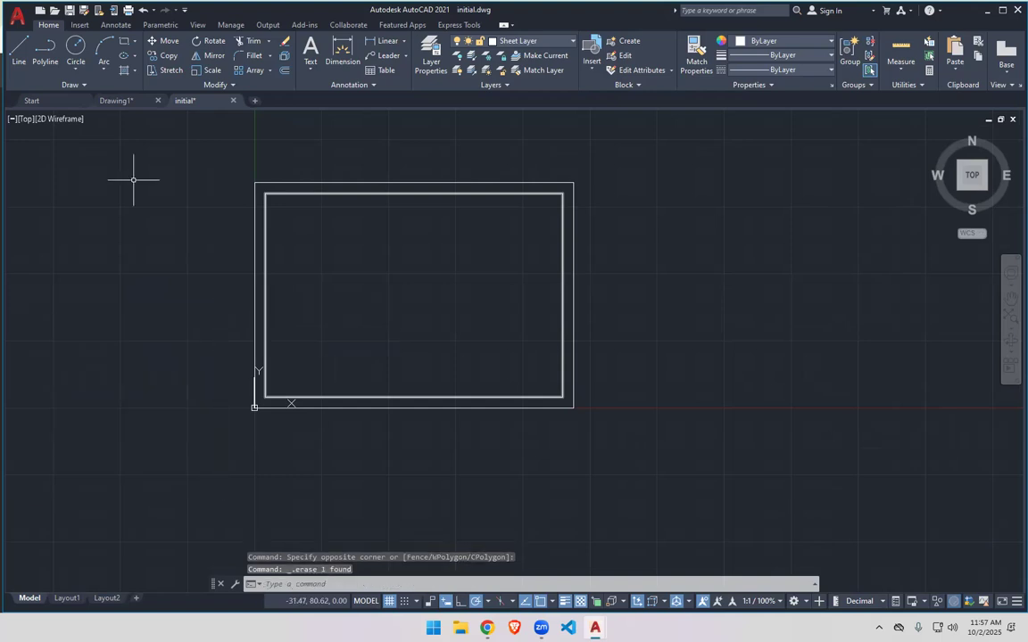
Draw the upper, right and lower sides of a rectangle about 173 by 142 with lines to the right of the sheet.
click(19, 49)
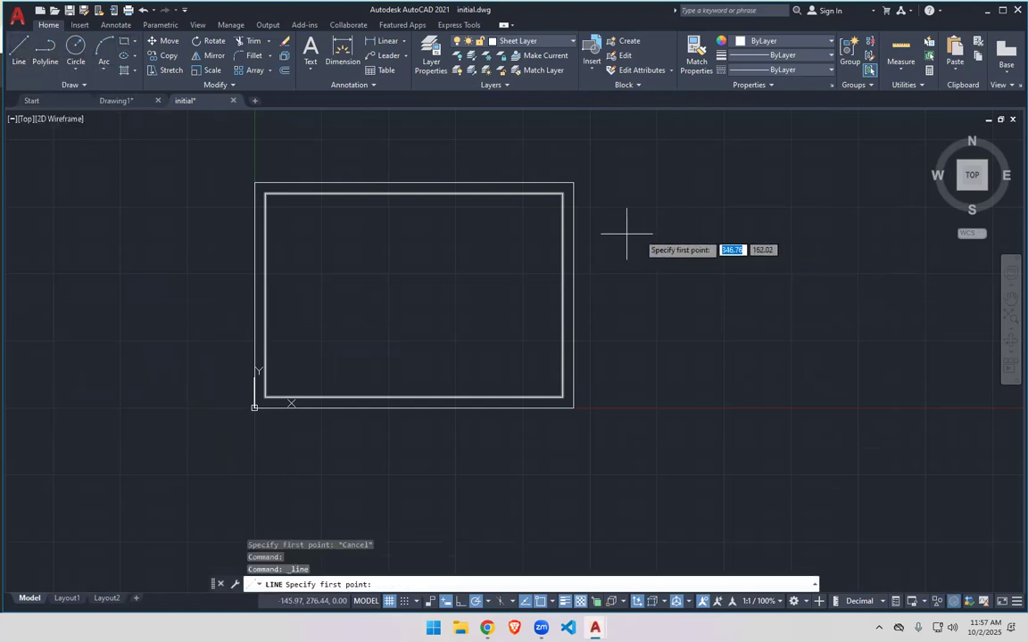
click(703, 206)
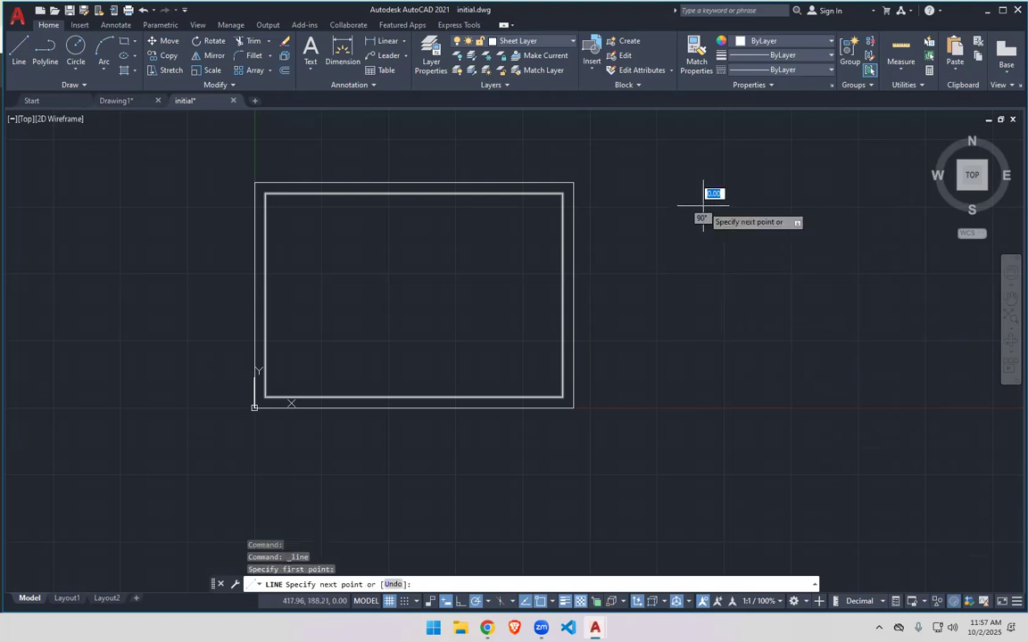
click(887, 207)
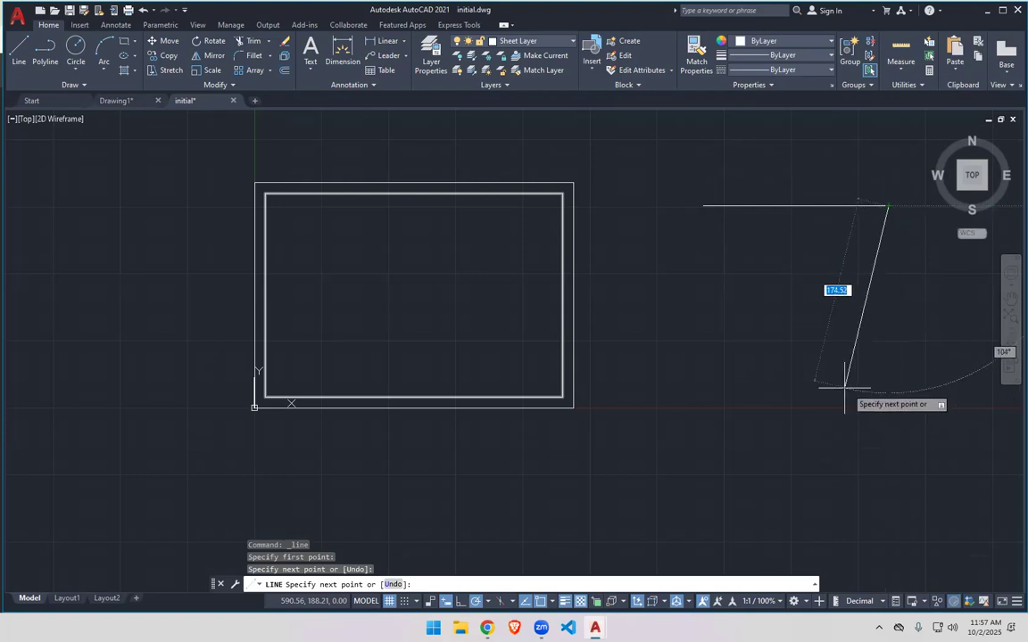
click(888, 358)
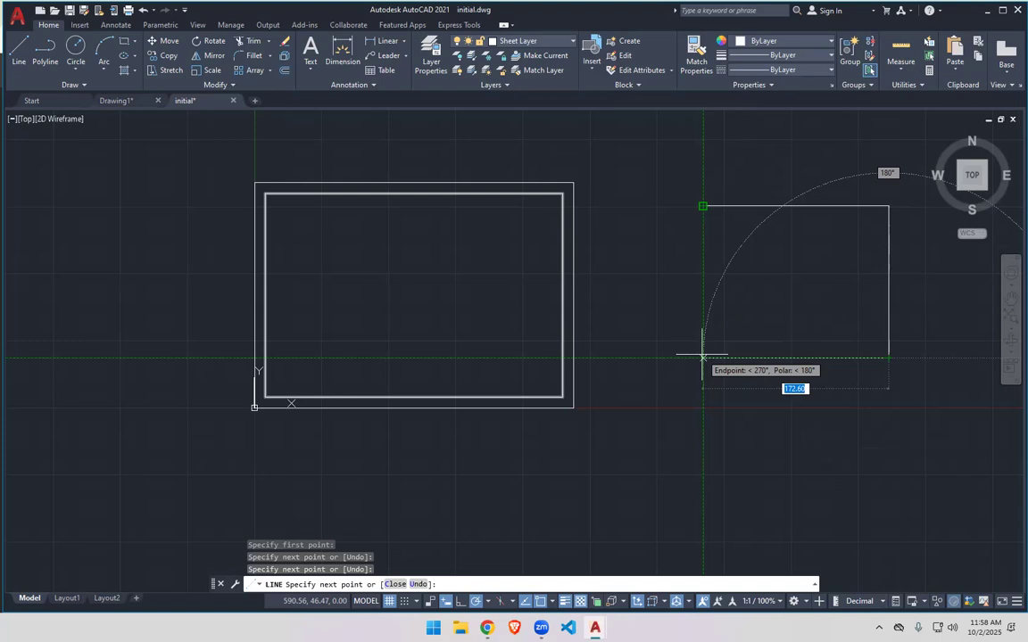
click(703, 358)
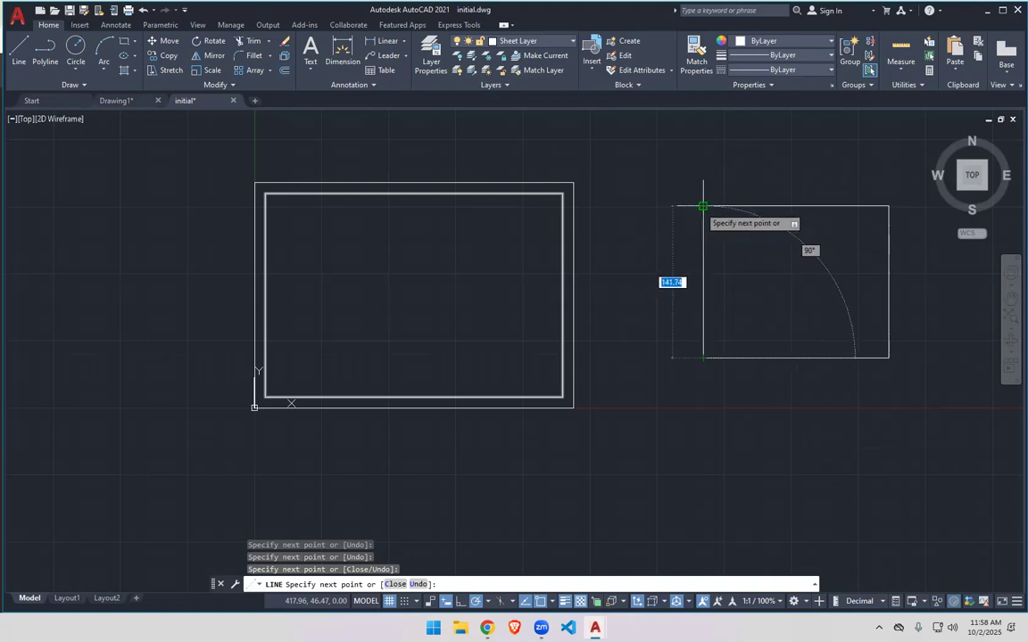
Try to close the line-drawn rectangle by drawing its left side up to the first line's start point.
scroll(702, 209, up, 5)
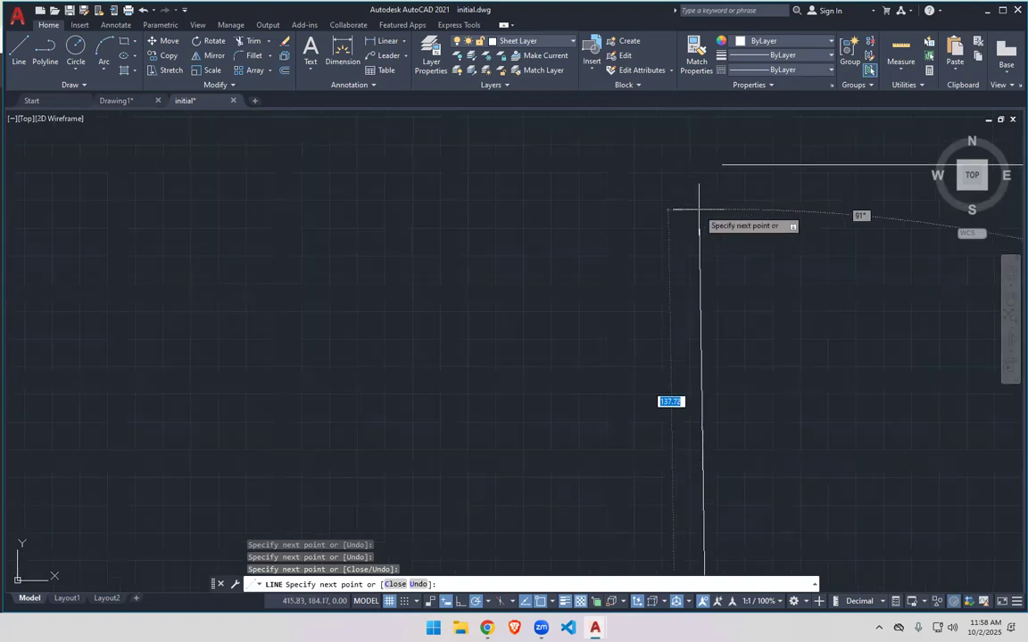
scroll(733, 137, down, 5)
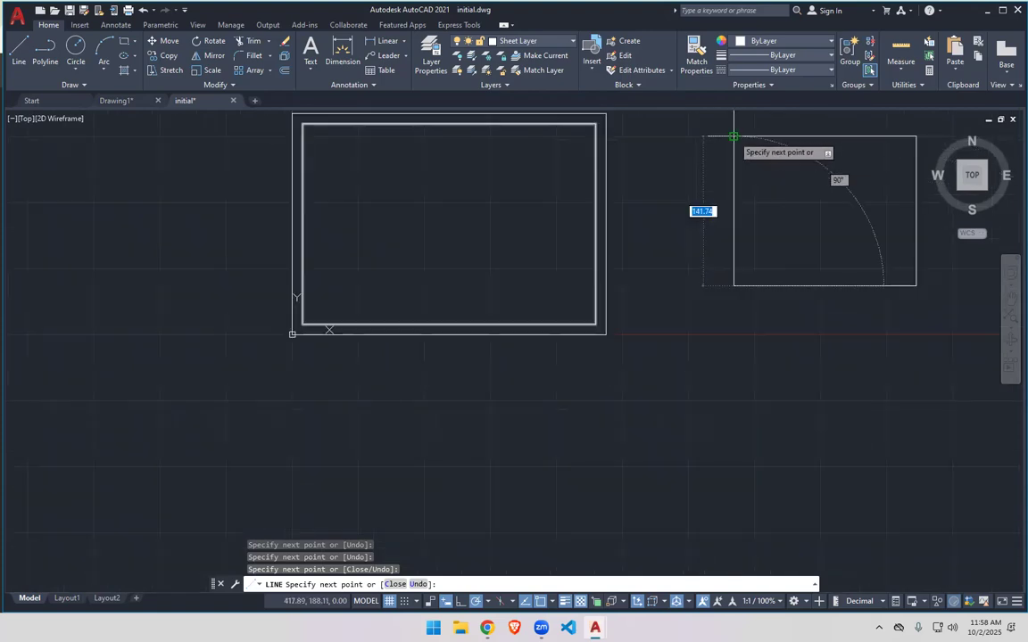
scroll(509, 364, down, 7)
scroll(718, 156, up, 7)
middle_drag(482, 368, 718, 147)
scroll(597, 312, down, 7)
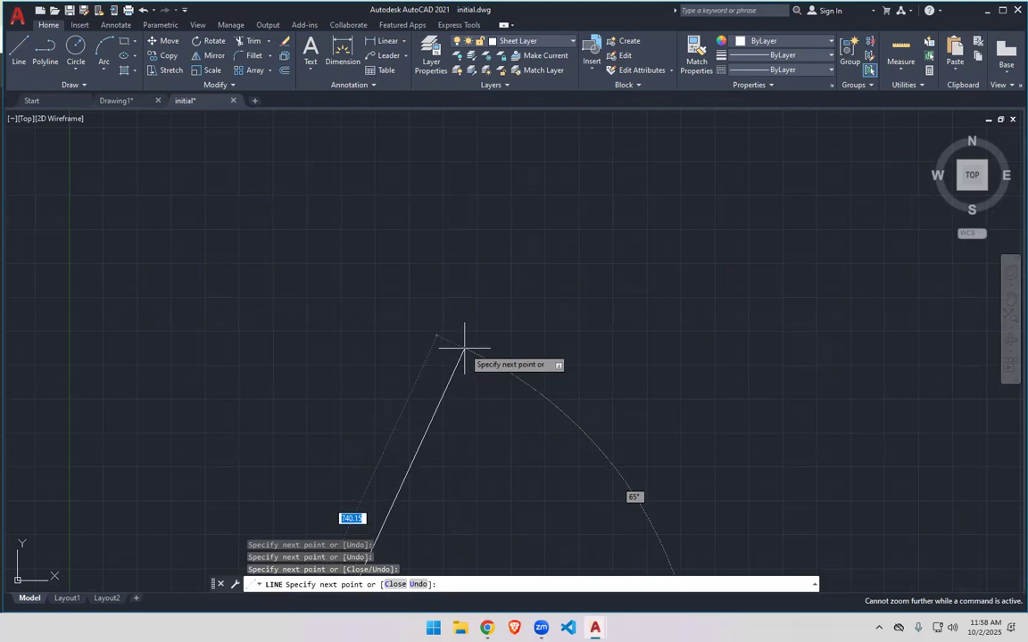
scroll(589, 246, up, 5)
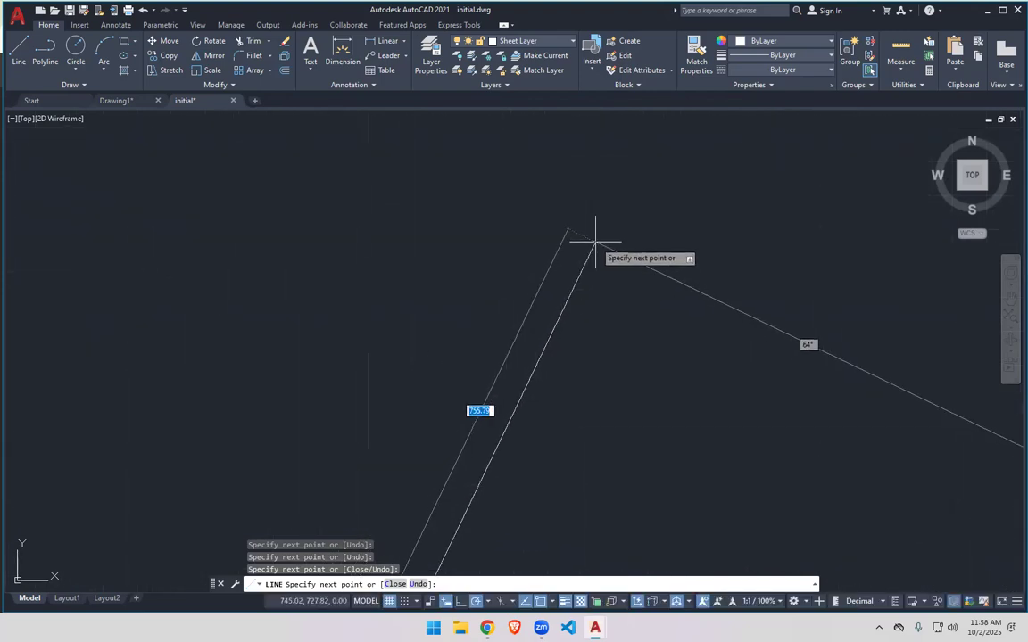
click(615, 238)
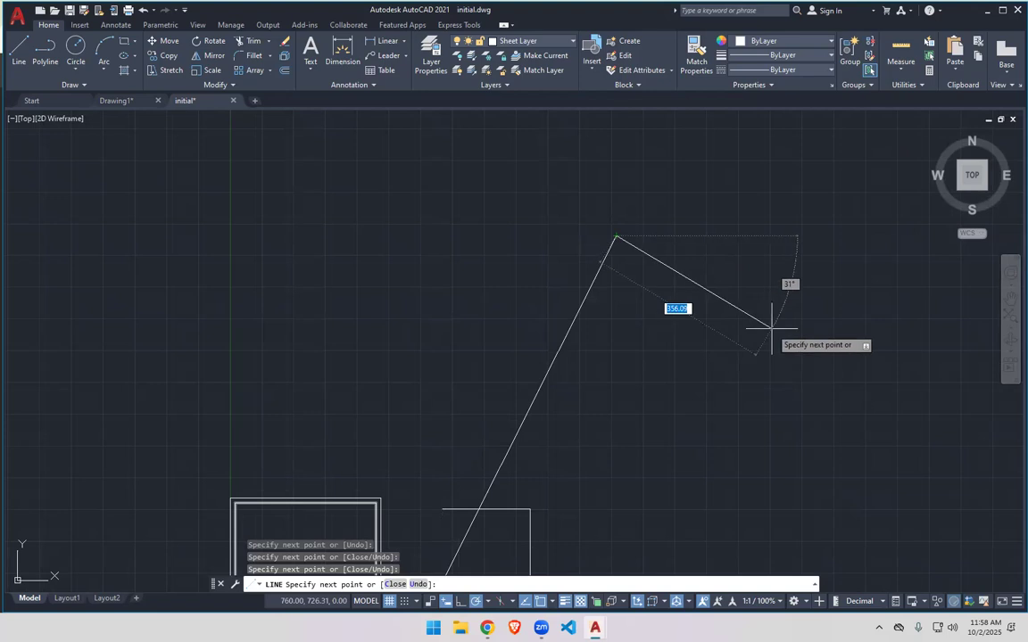
key(Escape)
Erase the stray slanted line that starts at the lower-left corner of the open rectangle.
scroll(496, 367, down, 10)
middle_drag(483, 367, 602, 267)
scroll(656, 263, up, 10)
middle_drag(306, 386, 839, 209)
scroll(613, 334, up, 3)
scroll(611, 337, down, 8)
middle_drag(546, 405, 662, 319)
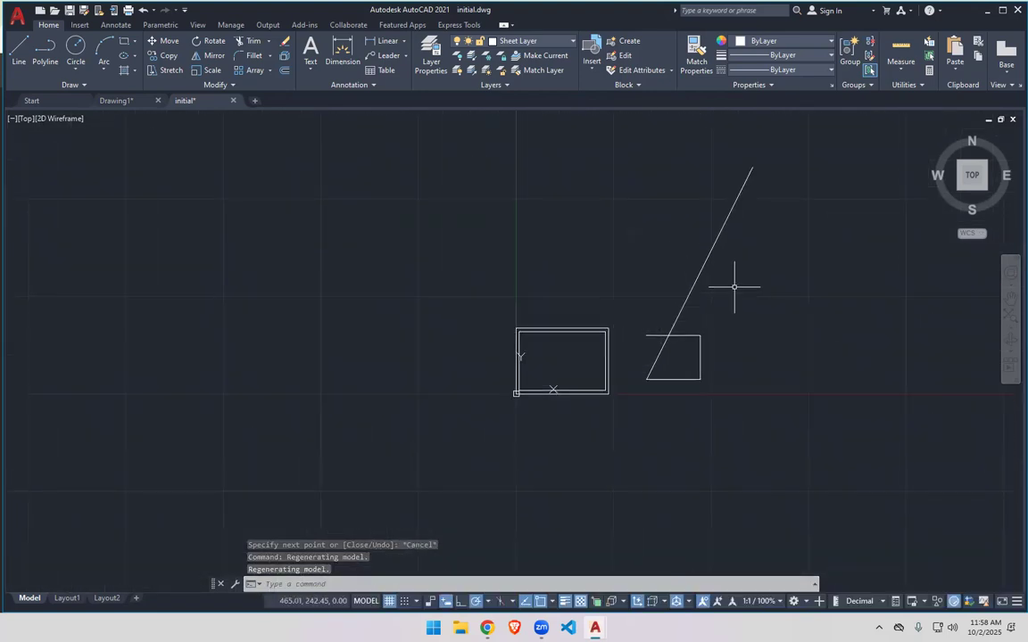
click(698, 275)
click(699, 274)
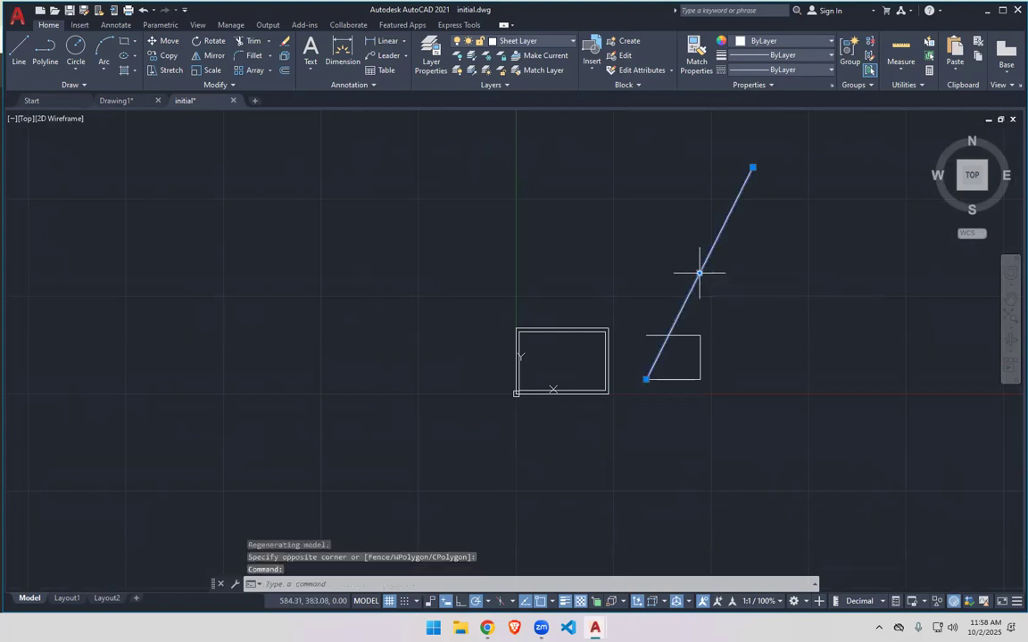
key(Delete)
Draw a vertical line between the two open ends to close the left side of the rectangle.
scroll(652, 368, up, 5)
key(Return)
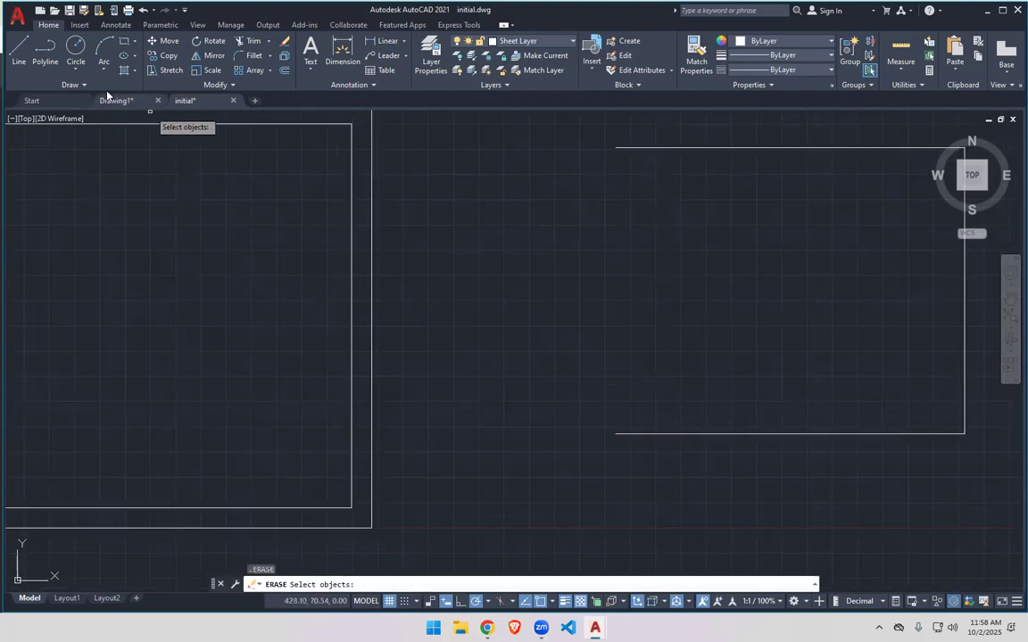
click(18, 51)
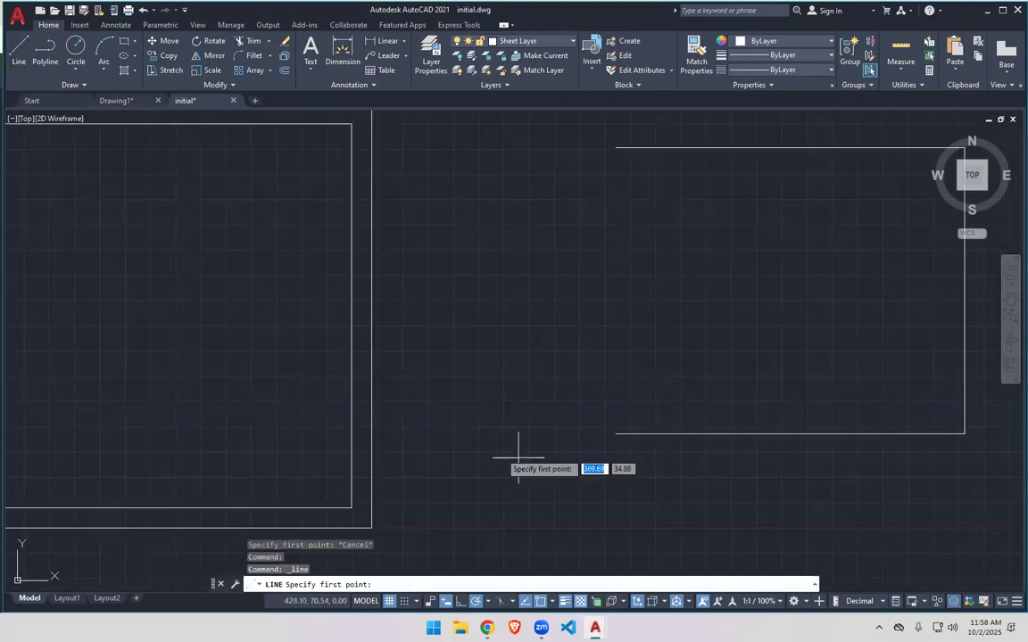
click(616, 434)
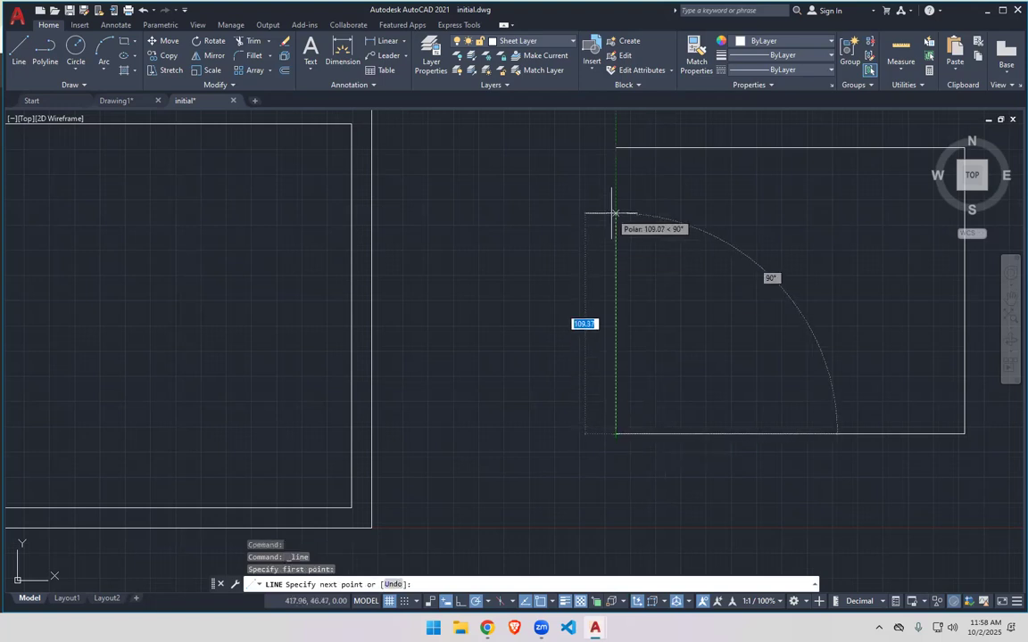
click(615, 148)
key(Escape)
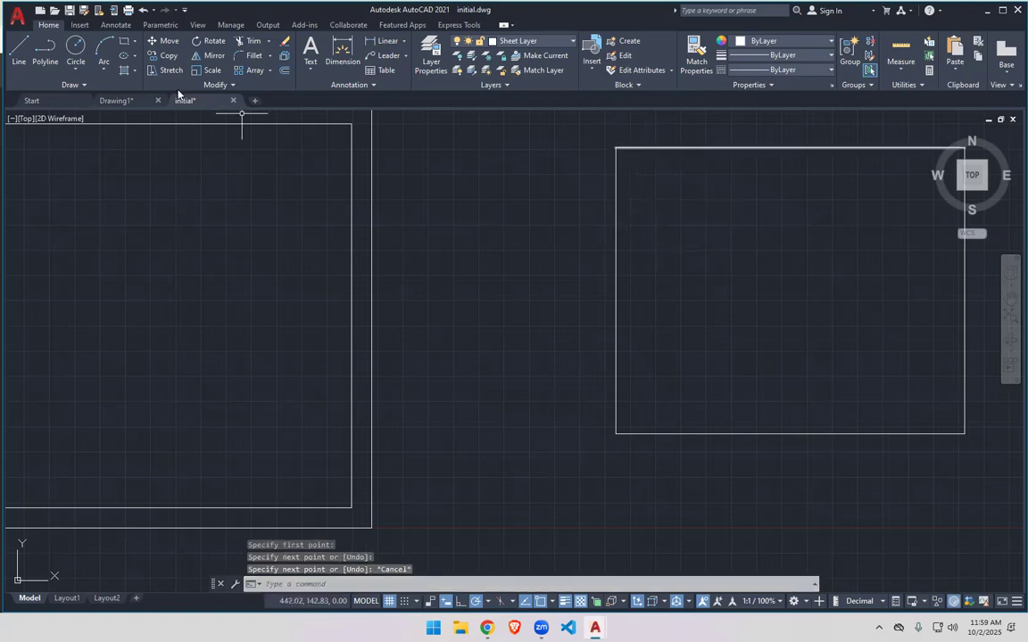
Select the line-drawn rectangle by single sides and by a surrounding window to examine how its segments are picked.
click(704, 149)
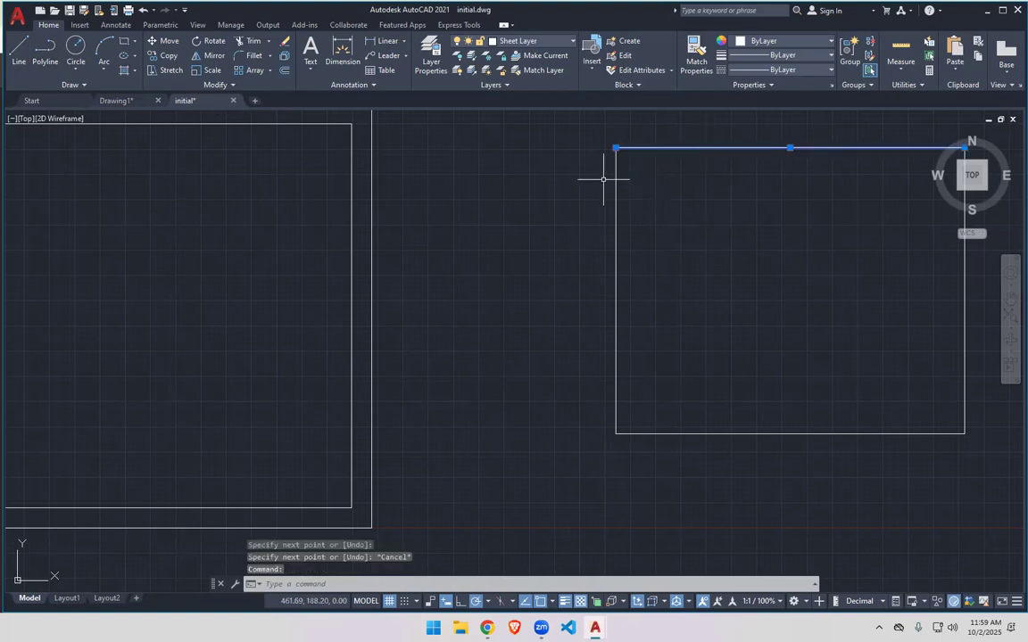
key(Escape)
click(597, 134)
click(1012, 524)
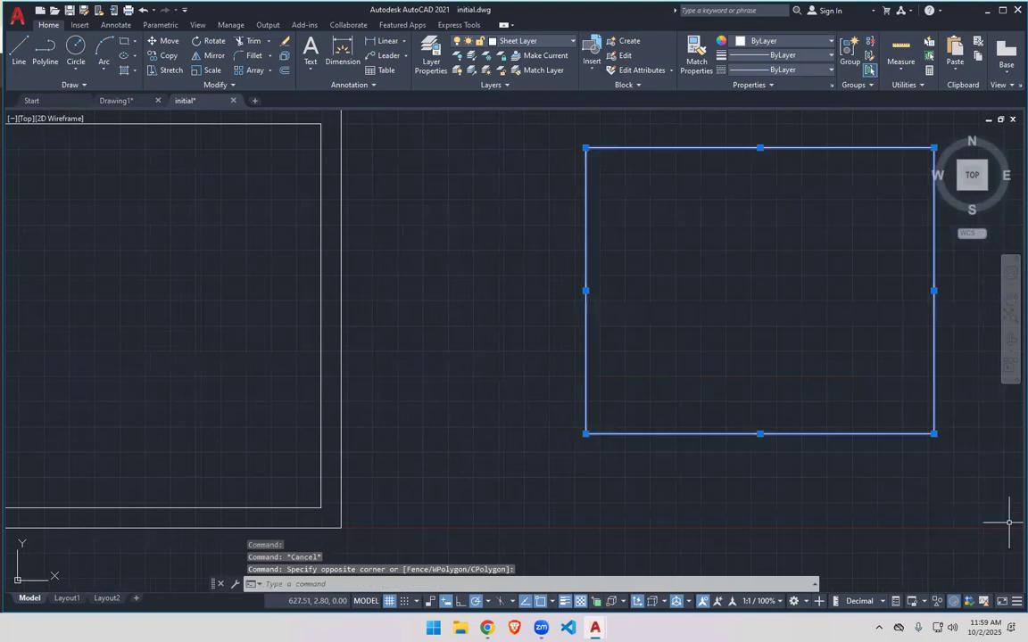
key(Escape)
click(933, 351)
click(889, 434)
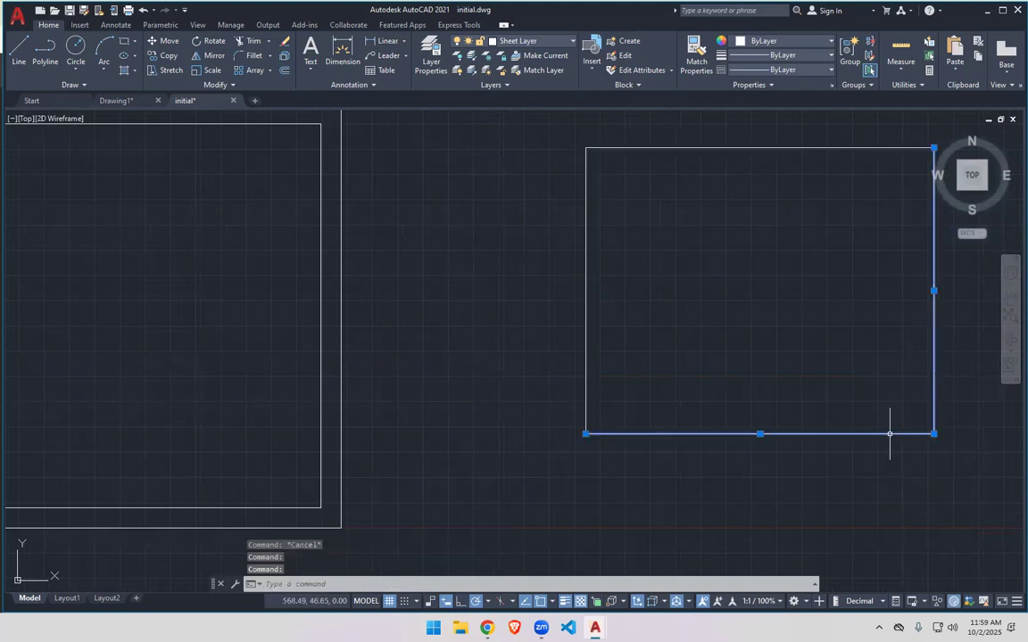
key(Escape)
Draw a closed rectangle with Polyline, about 110 wide and 69 high, inside the larger line-drawn rectangle.
click(45, 54)
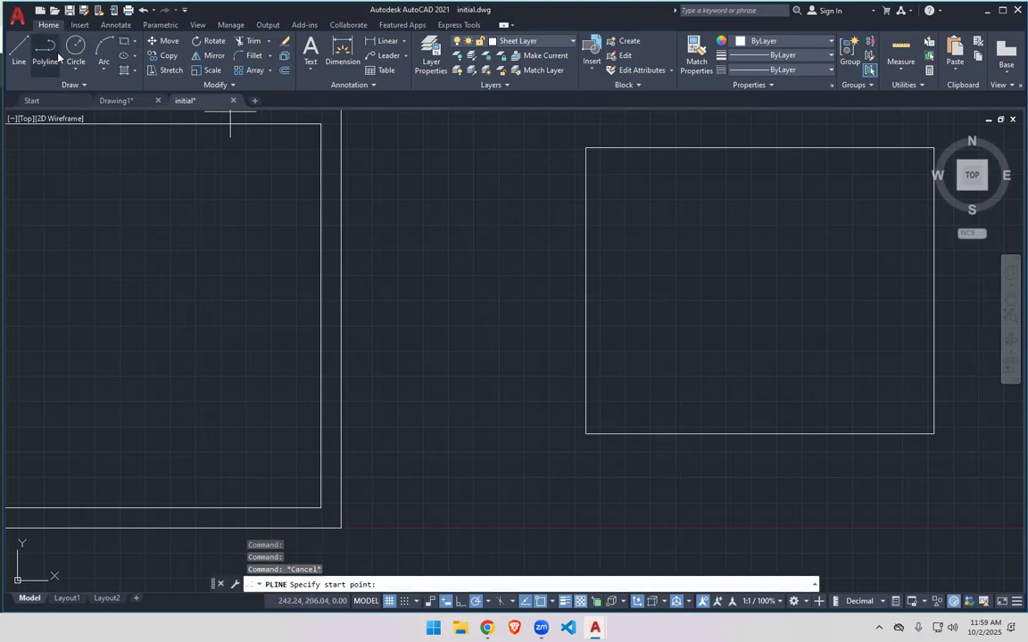
click(631, 206)
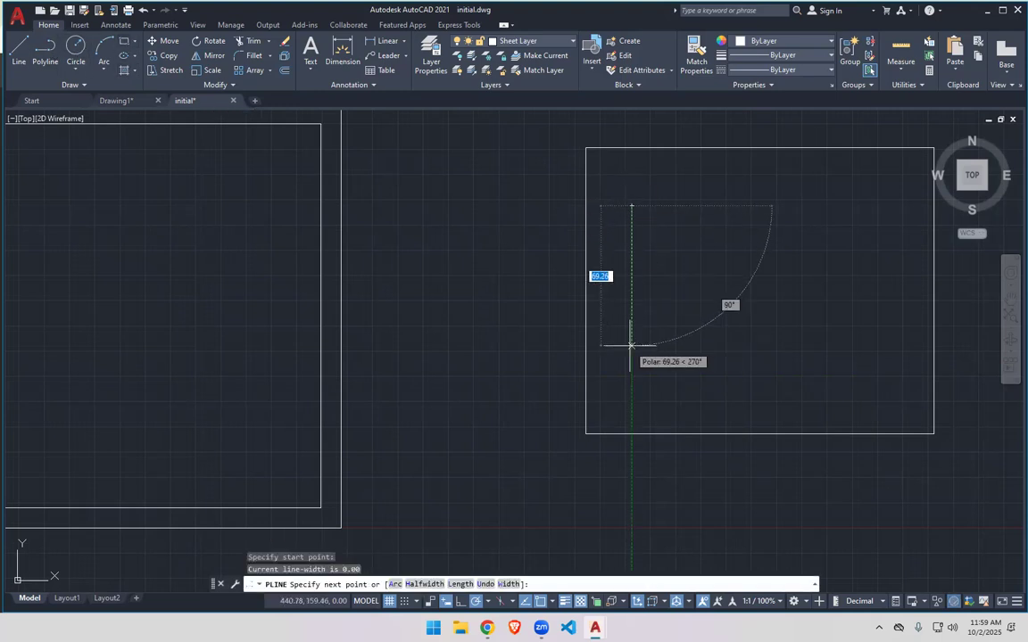
click(631, 347)
click(854, 345)
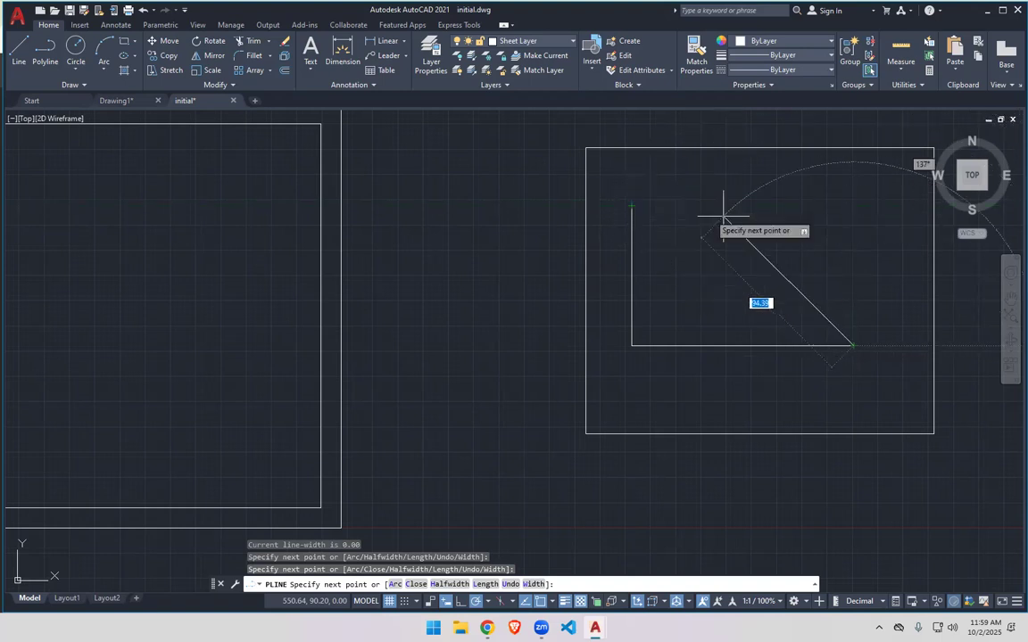
click(854, 207)
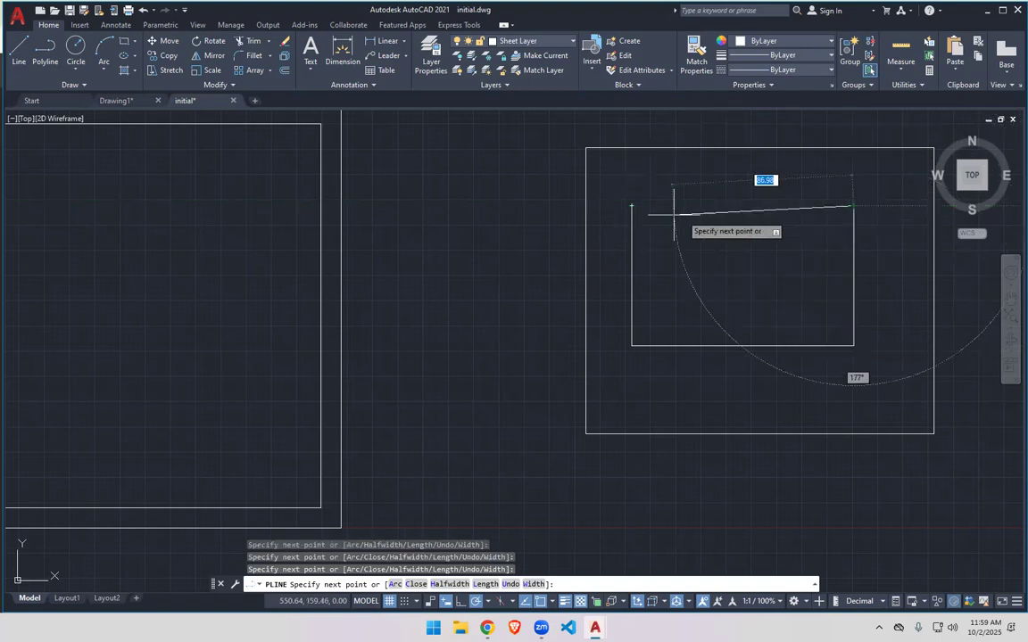
click(631, 206)
key(Escape)
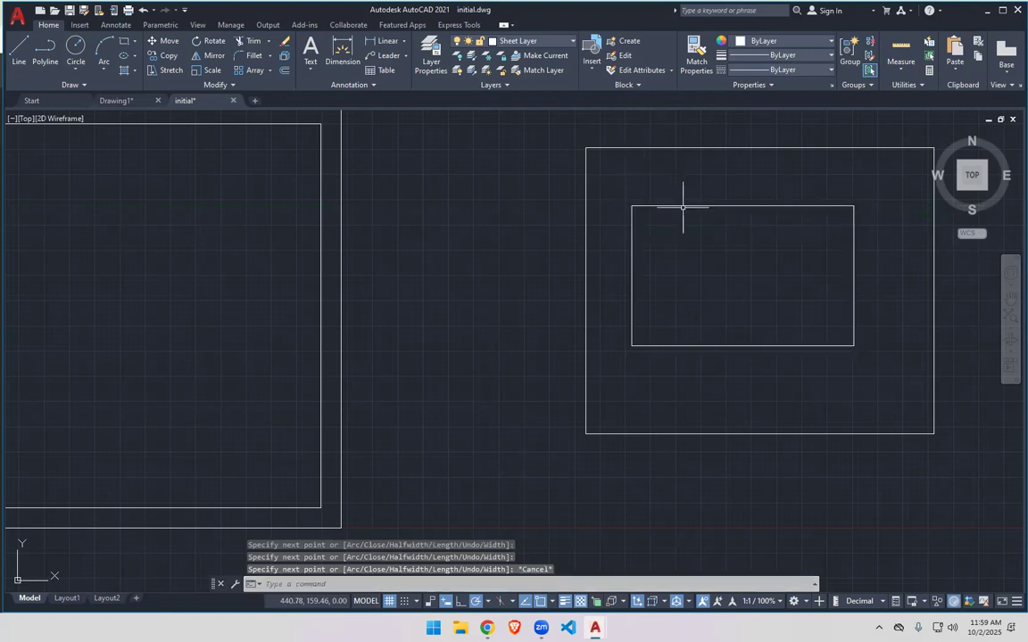
Select the inner polyline rectangle and the outer line-drawn rectangle by single sides to compare how each is picked.
click(686, 207)
key(Escape)
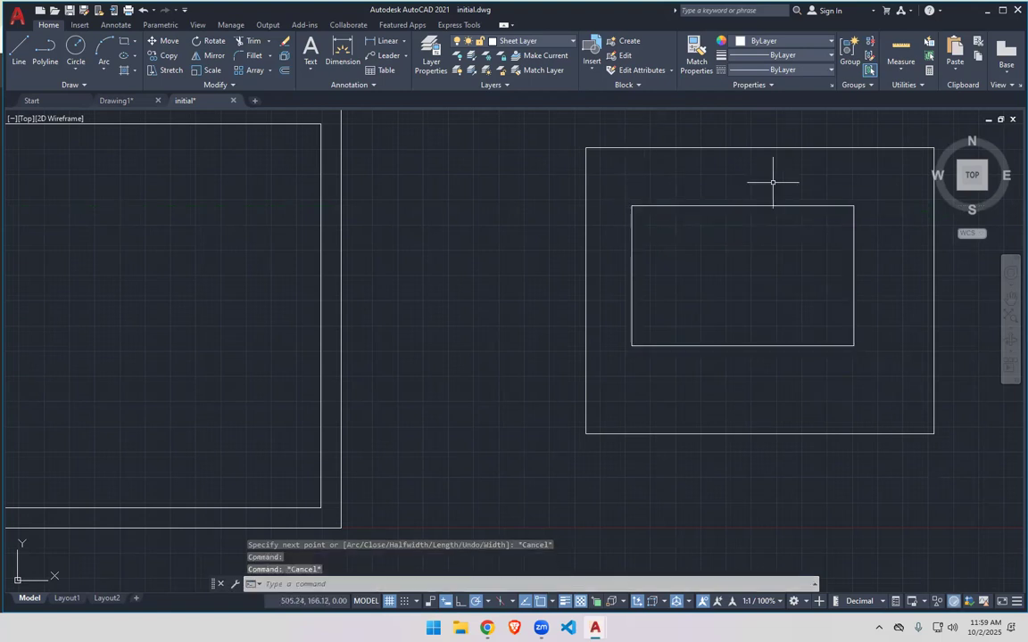
click(840, 206)
key(Escape)
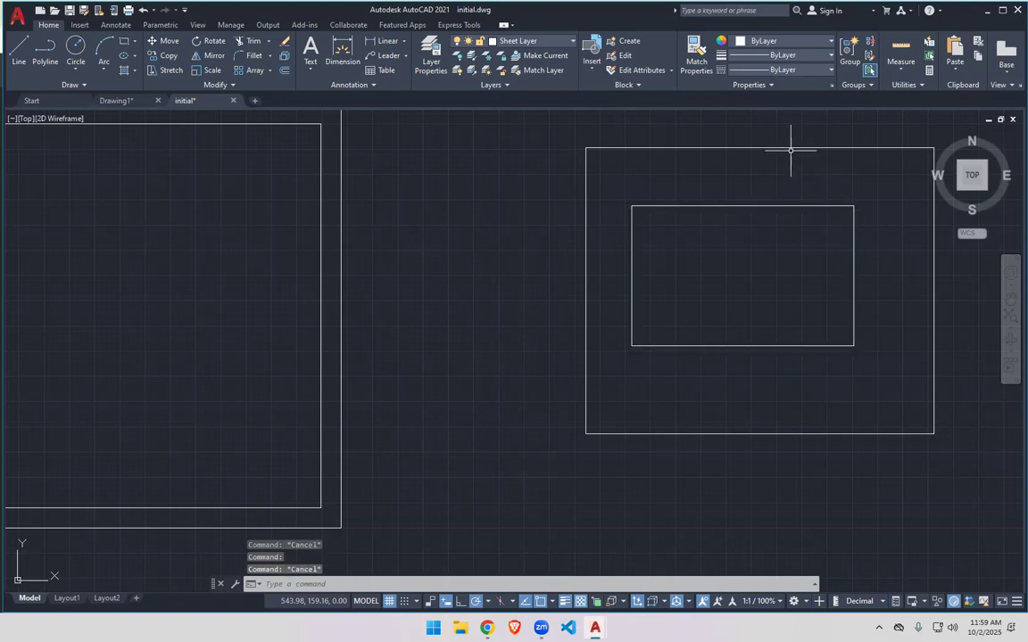
click(795, 147)
key(Escape)
Explode the inner polyline rectangle into separate line segments.
click(885, 185)
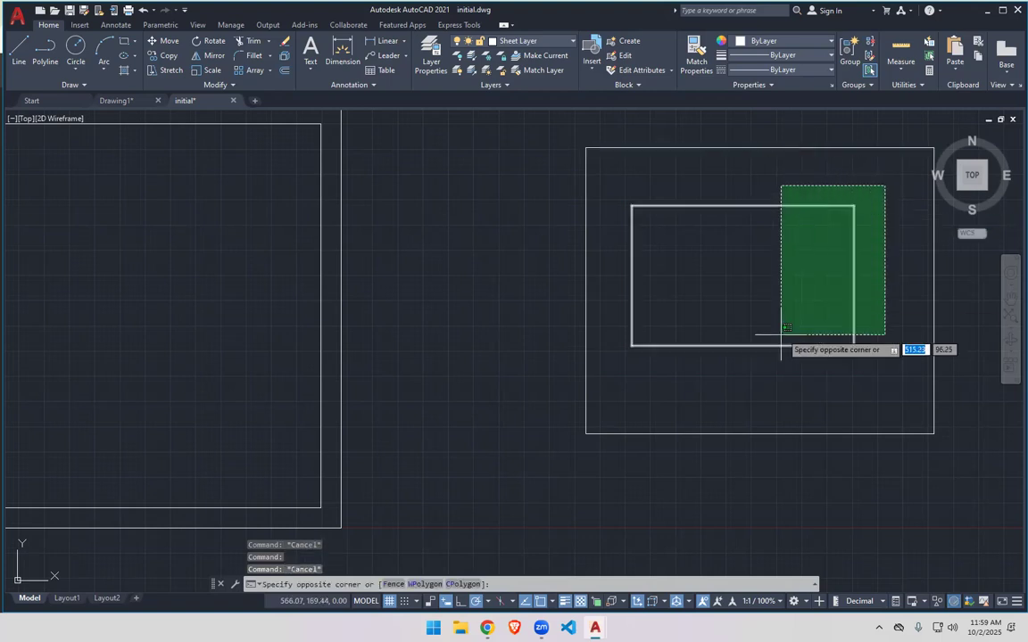
click(622, 368)
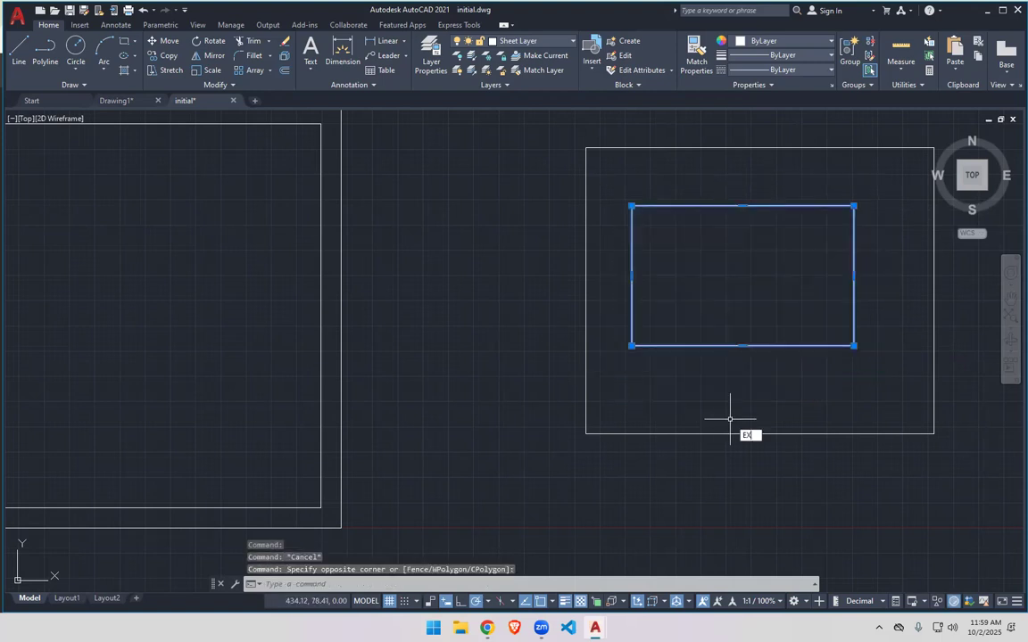
key(Down)
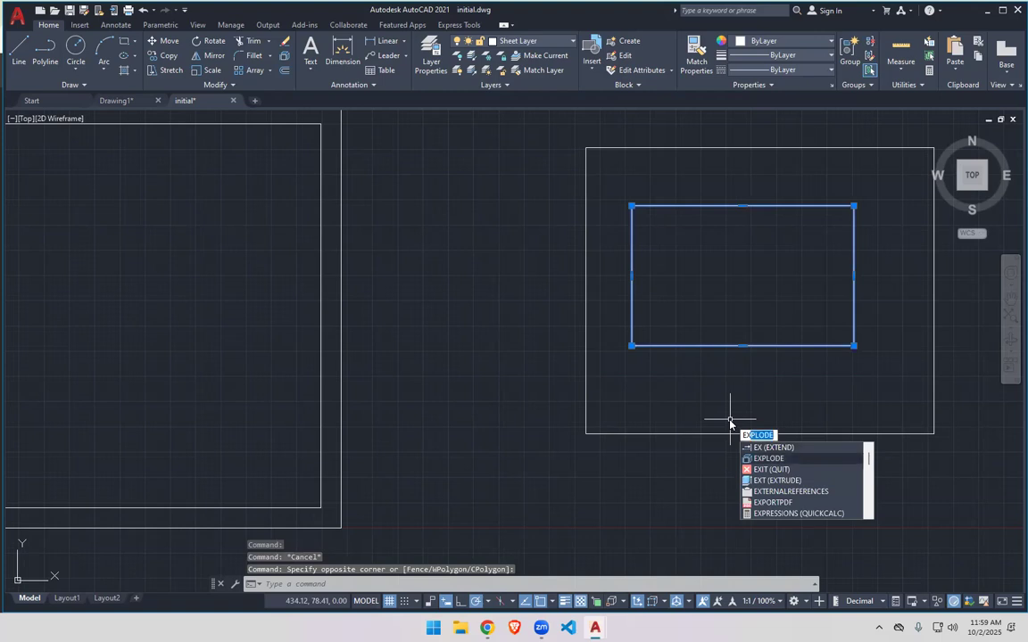
key(Return)
Select the exploded inner rectangle's four sides one by one and erase them.
click(778, 346)
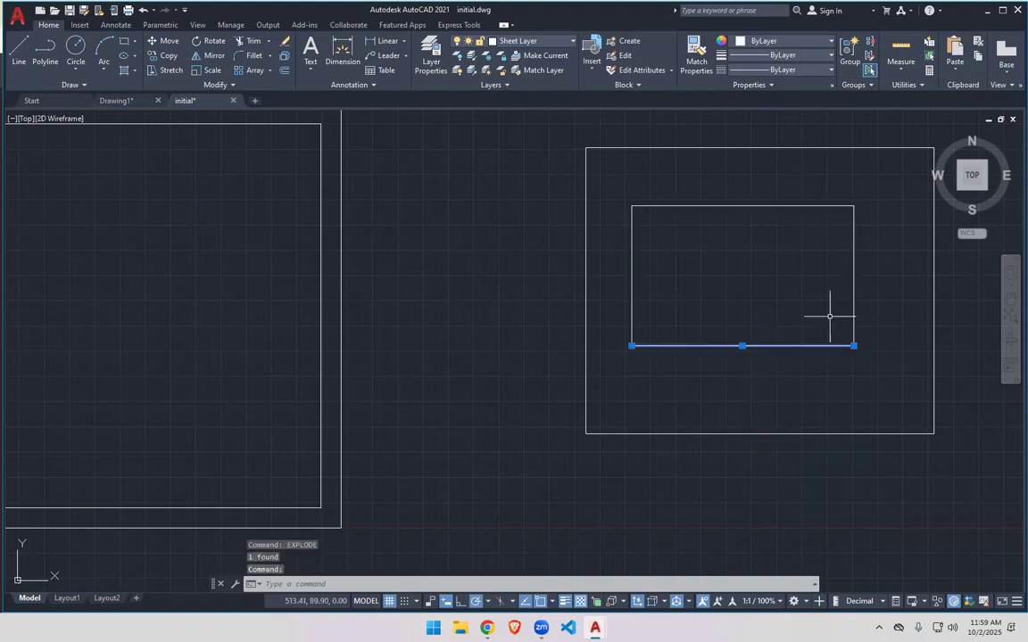
click(854, 298)
click(766, 206)
click(632, 254)
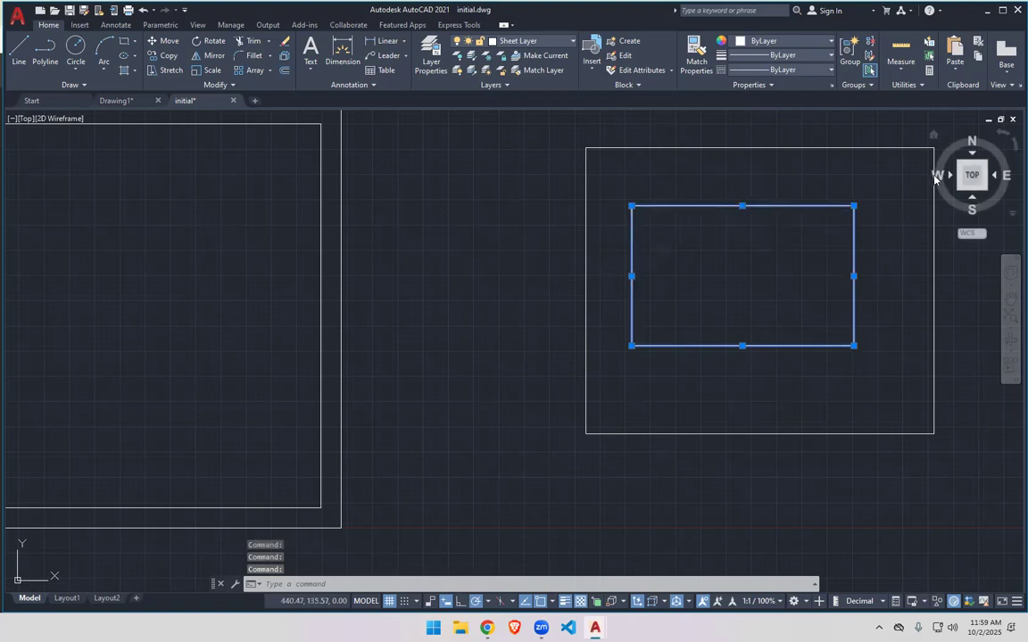
click(876, 173)
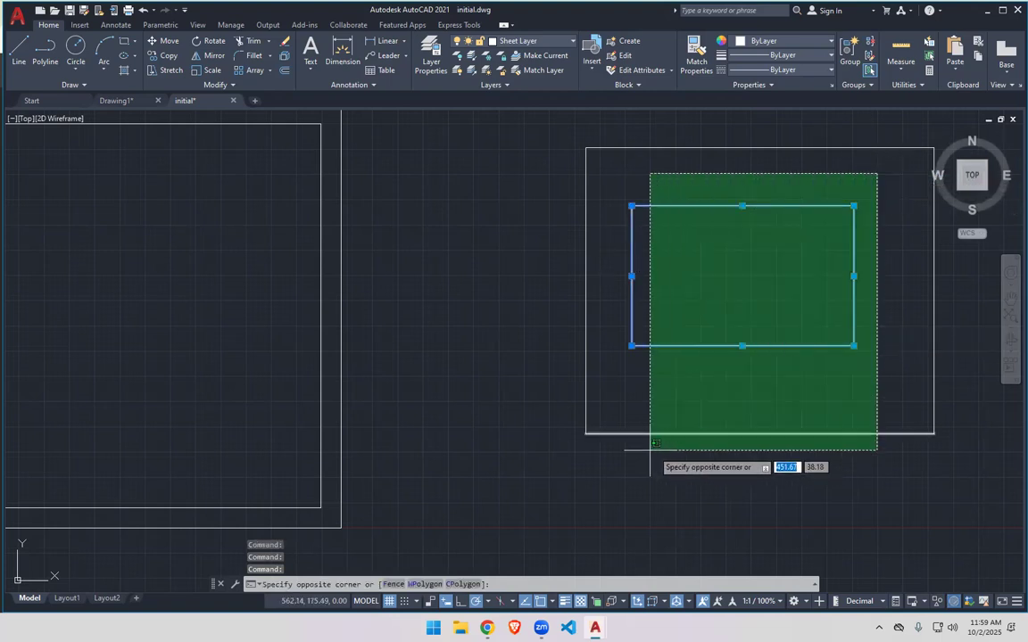
key(Delete)
Join the four lines of the remaining line-drawn rectangle into a single polyline.
click(587, 349)
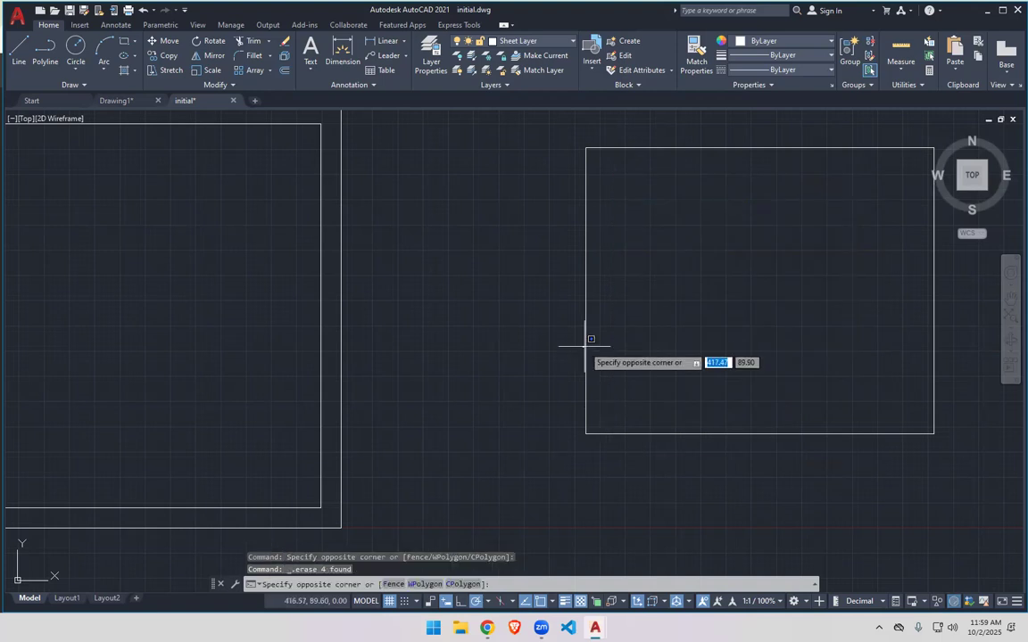
click(587, 328)
click(577, 130)
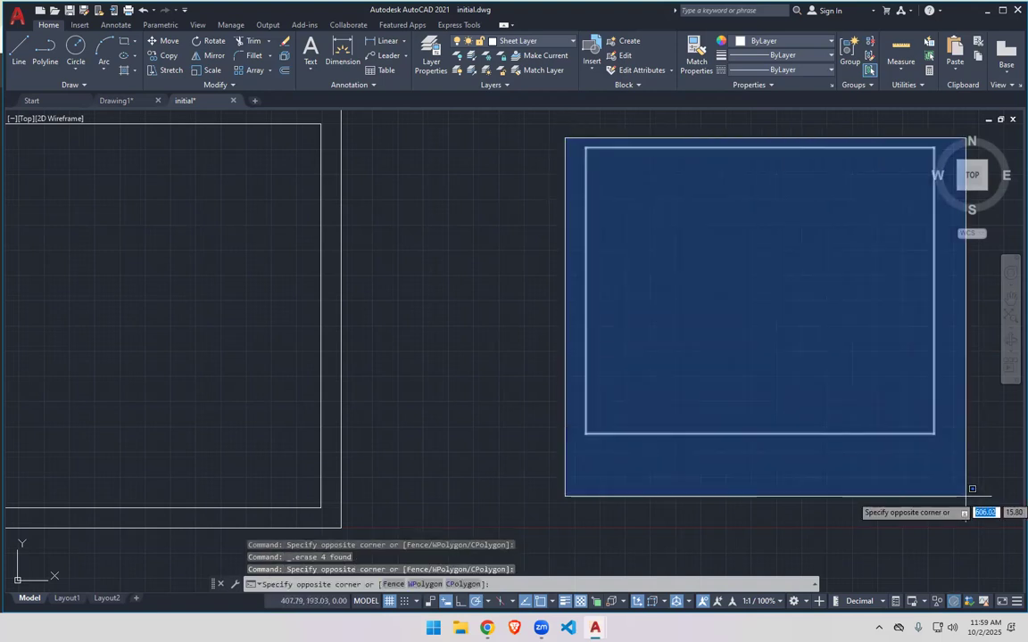
click(961, 500)
key(BackSpace)
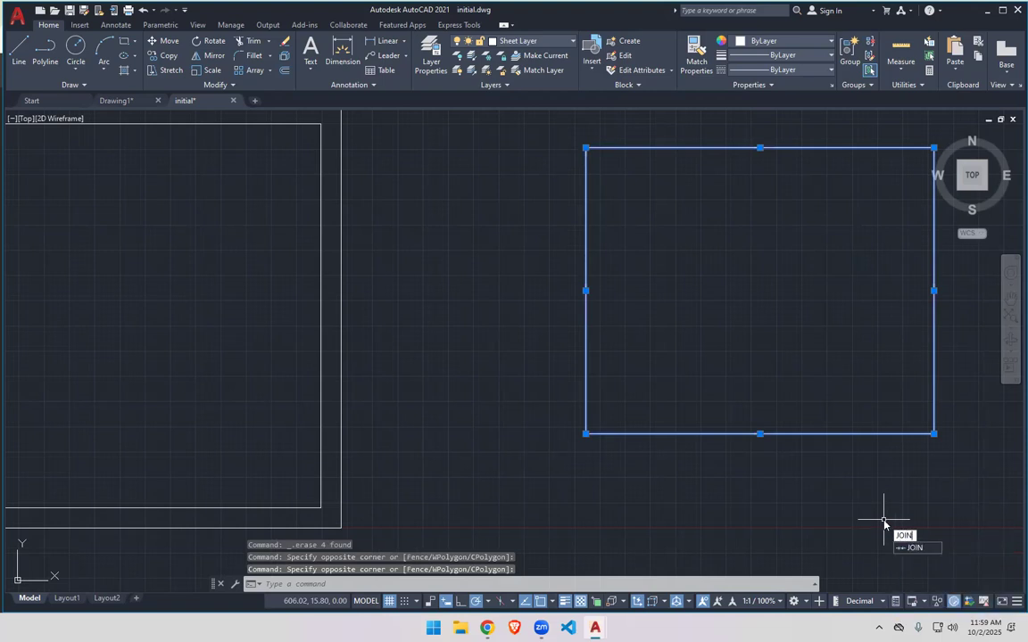
key(Return)
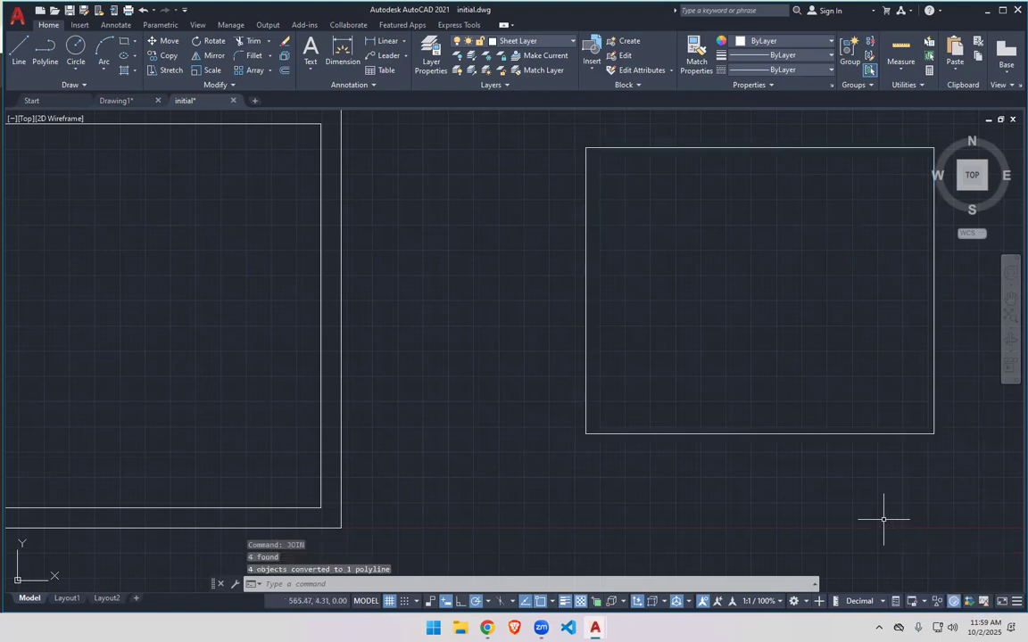
Select the joined rectangle by its lower edge and by a surrounding window to examine how it is picked.
click(904, 434)
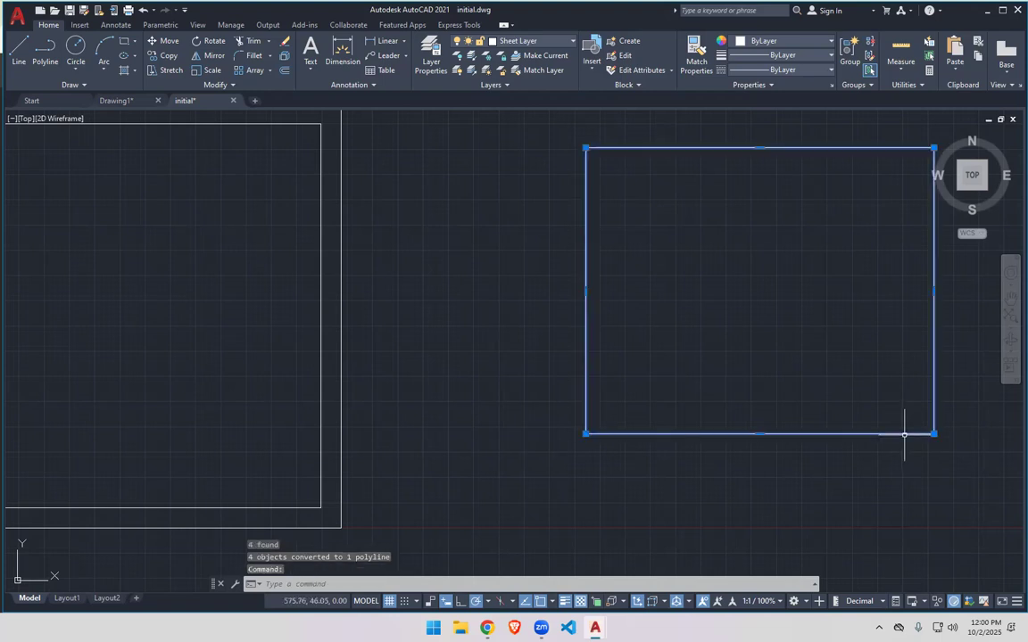
click(550, 133)
click(928, 451)
key(Escape)
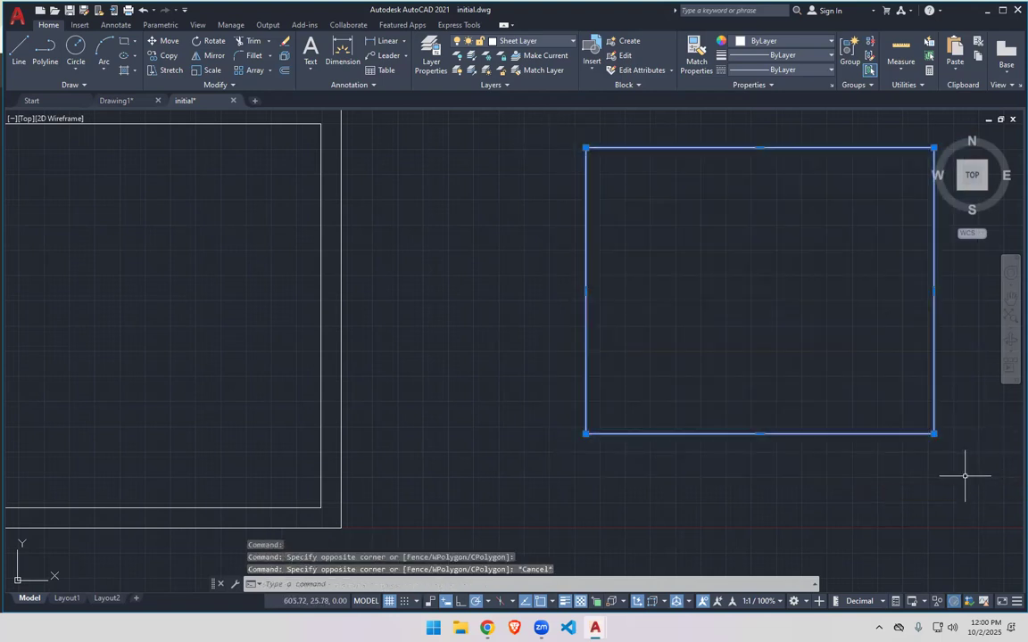
key(Escape)
click(778, 435)
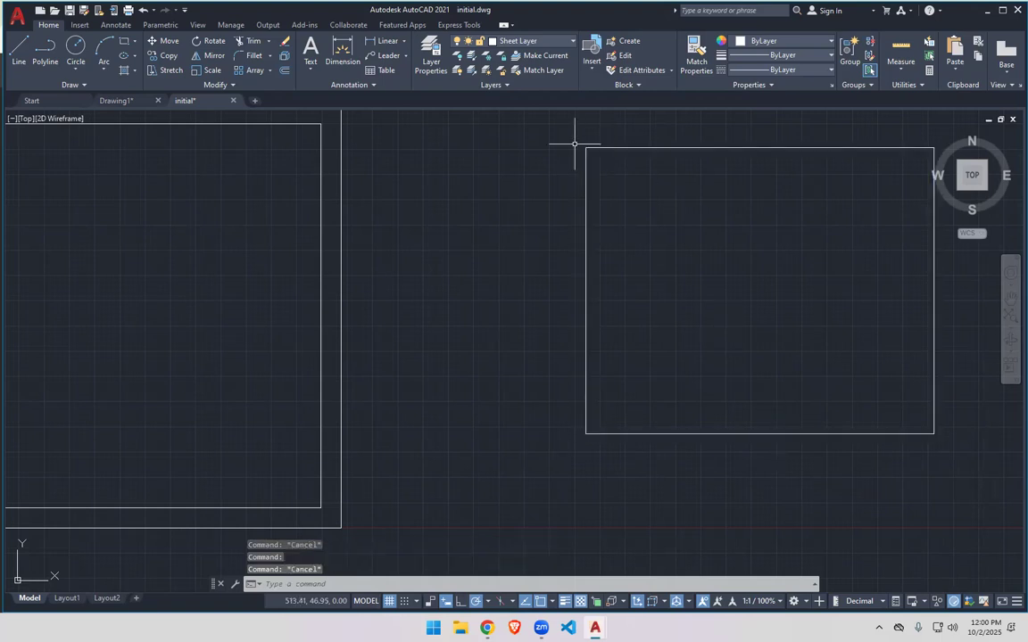
click(551, 131)
scroll(949, 498, down, 5)
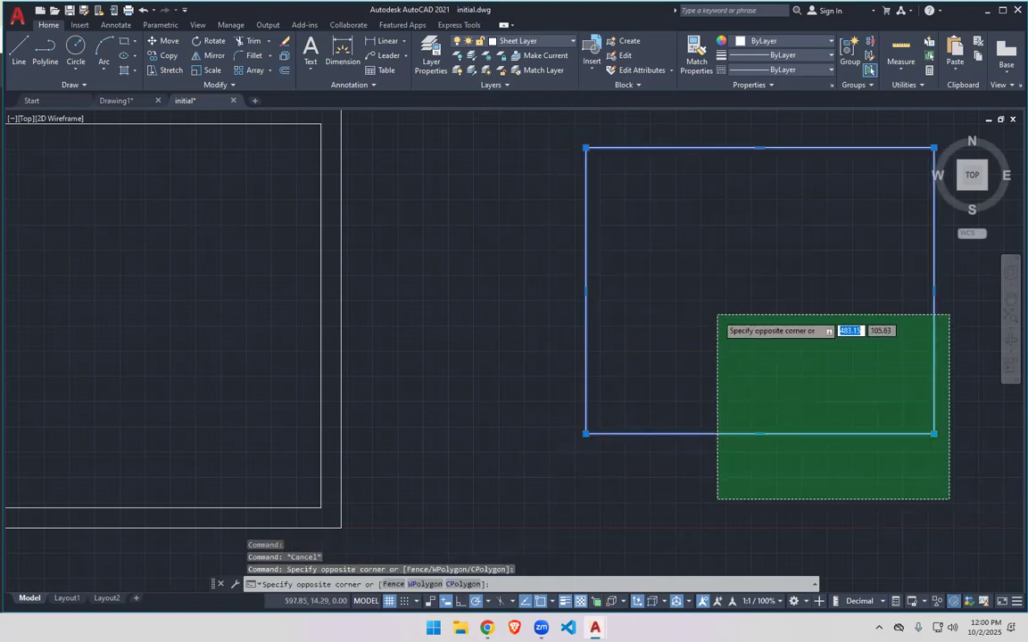
key(Escape)
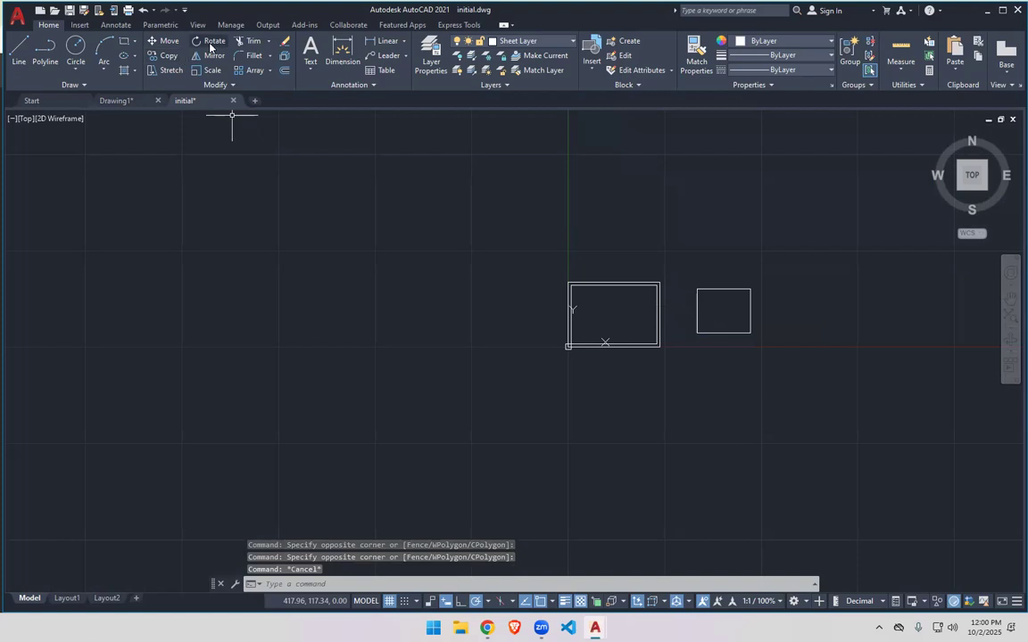
click(81, 24)
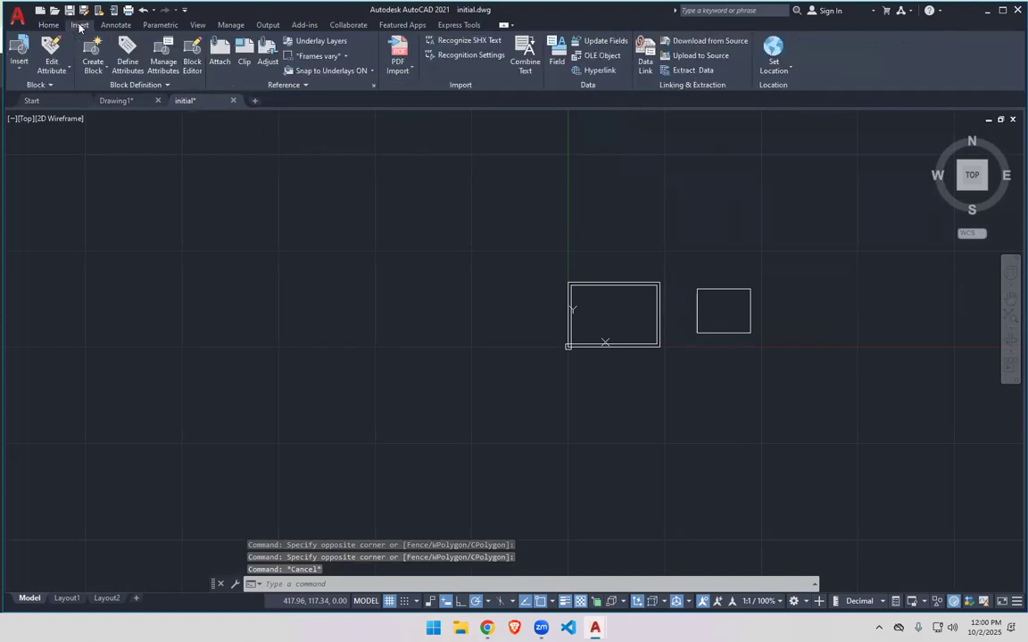
click(115, 24)
click(80, 25)
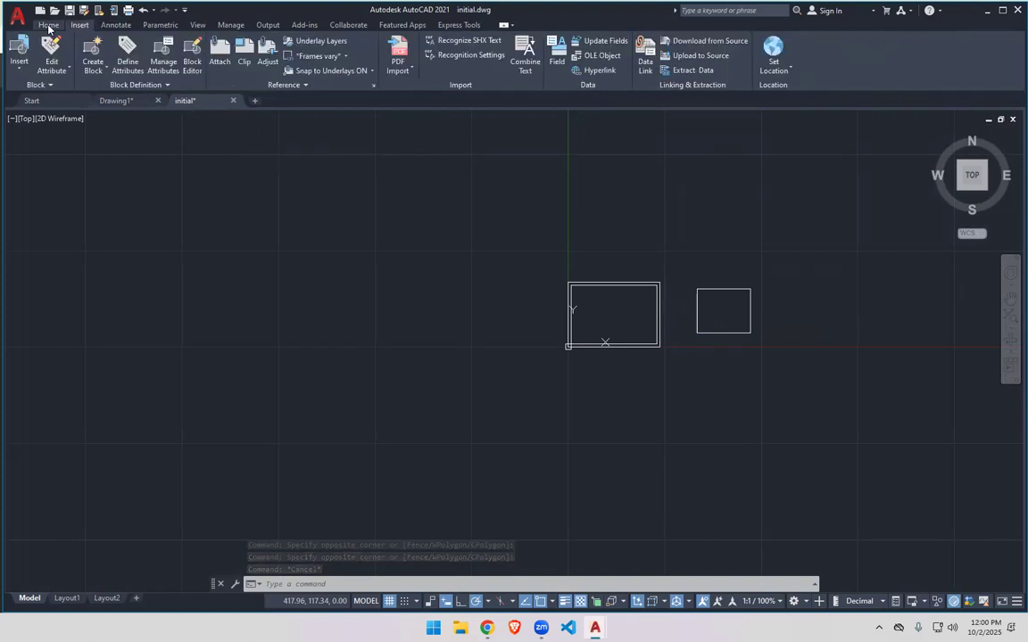
click(48, 24)
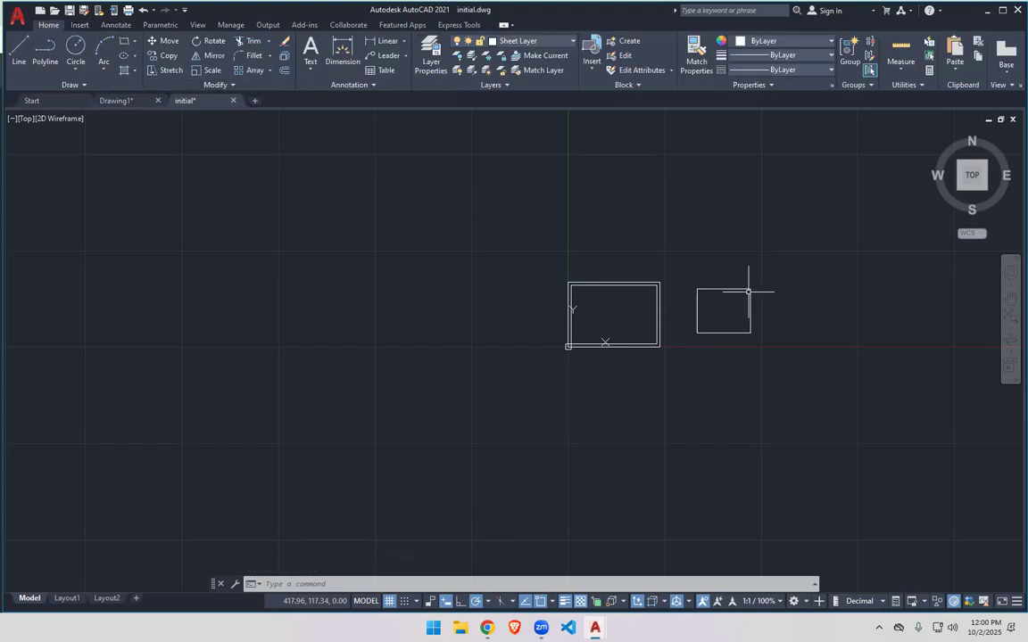
Erase the joined demonstration rectangle beside the drawing sheet.
click(682, 270)
click(809, 368)
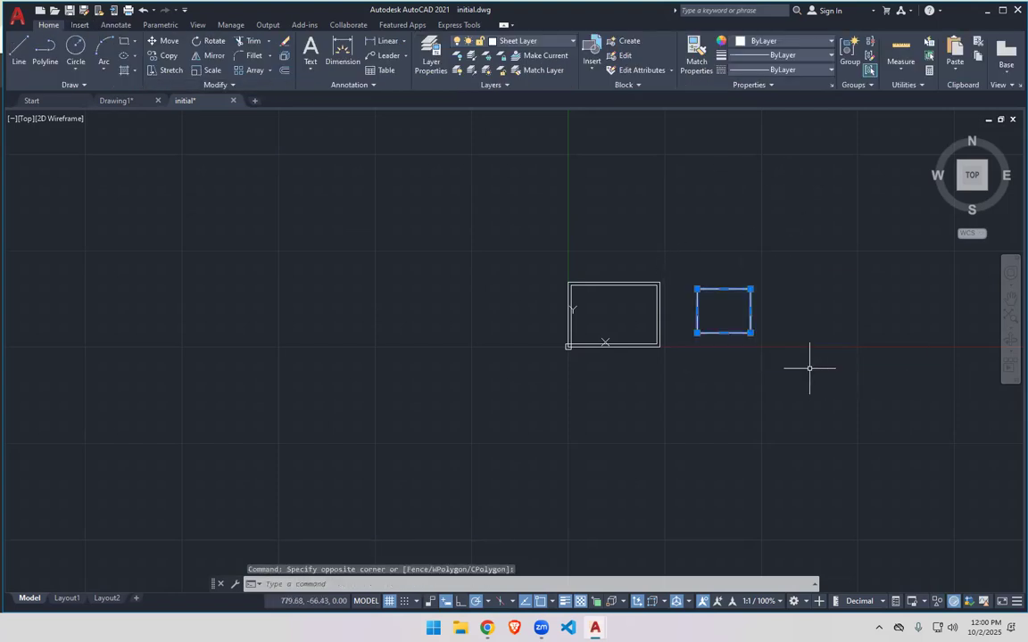
key(Delete)
Erase the inner frame rectangle of the drawing sheet, keeping the outer sheet edge.
scroll(688, 340, up, 3)
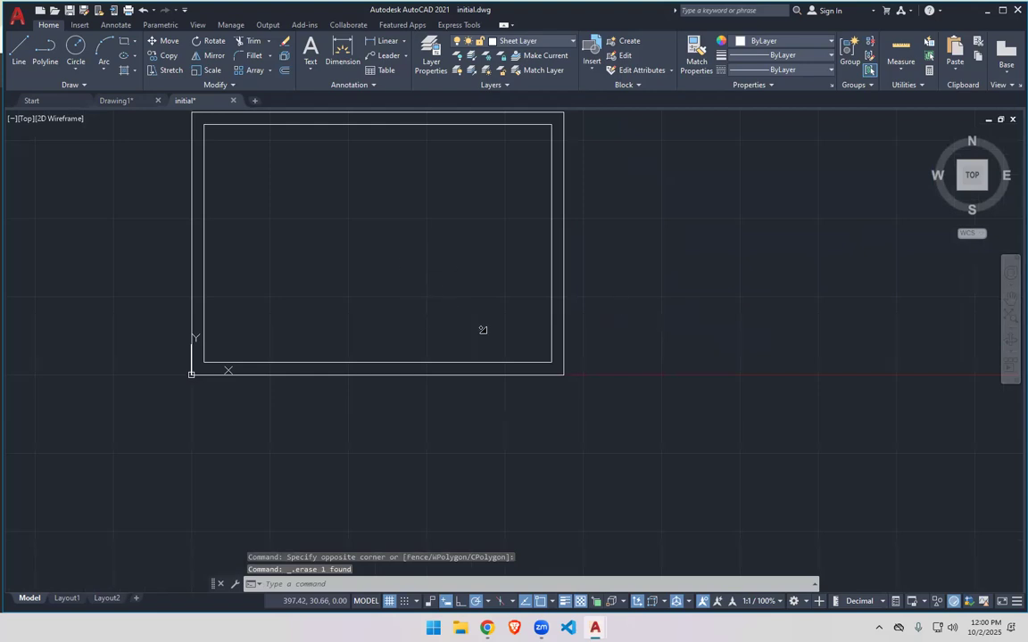
scroll(277, 110, up, 2)
click(422, 135)
key(Delete)
click(411, 114)
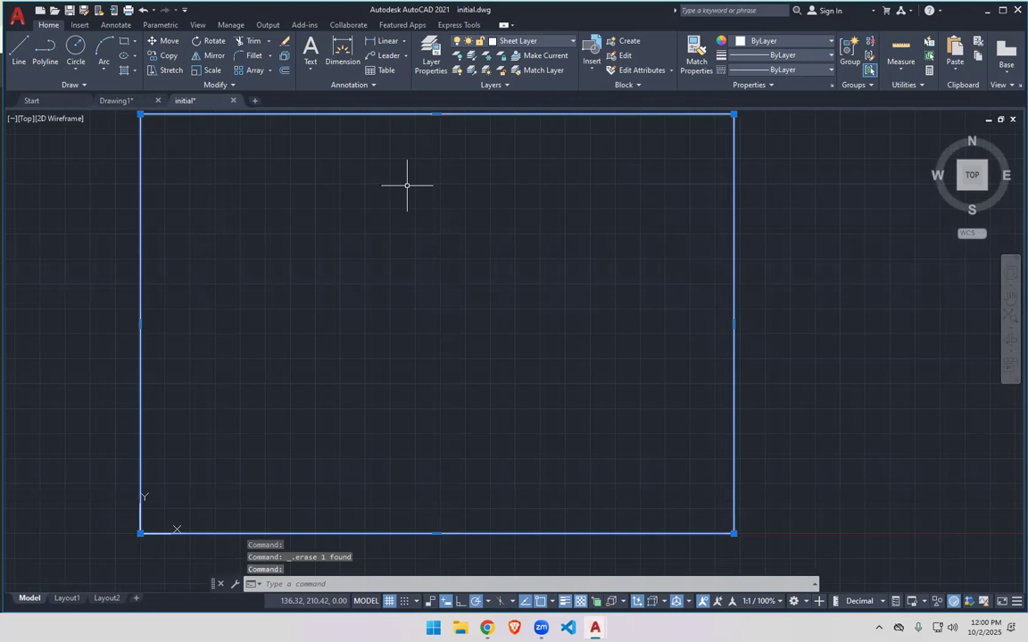
scroll(407, 186, down, 2)
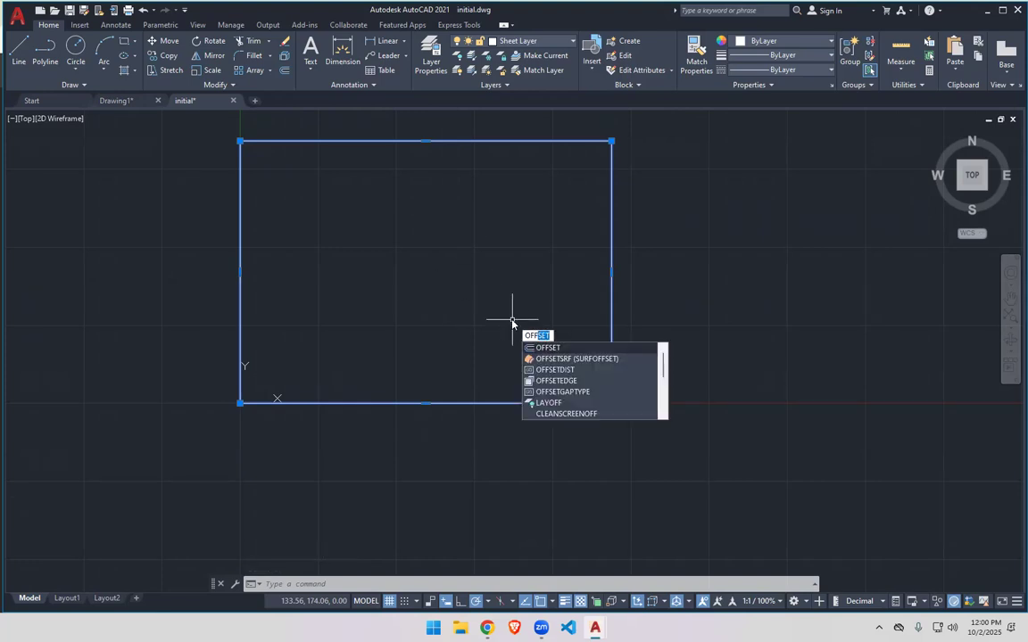
key(Return)
key(Escape)
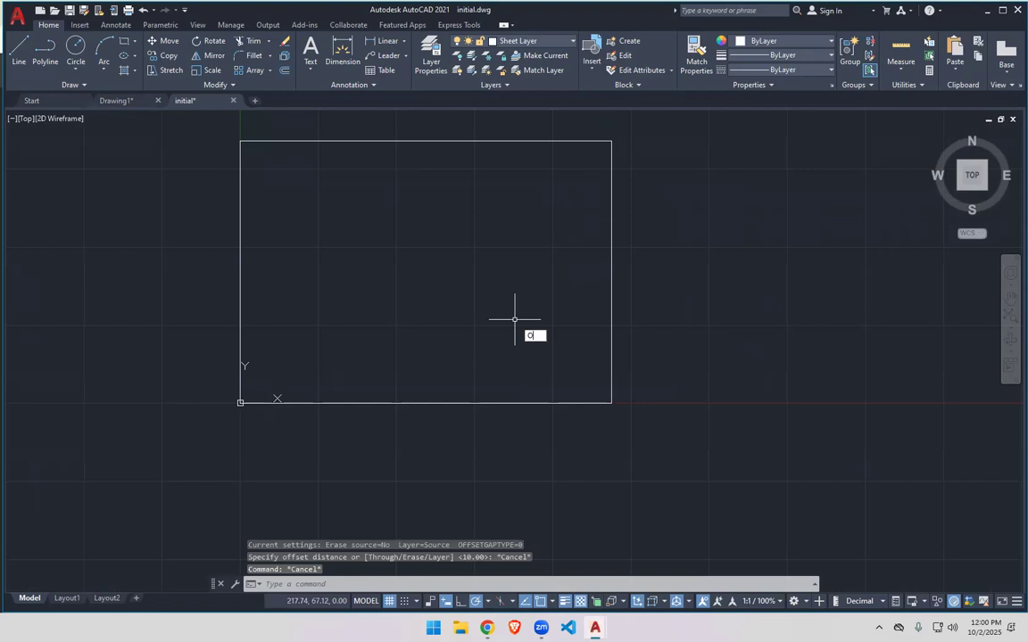
Offset the outer sheet rectangle inward by 10 to create the inner frame.
text(OFF)
key(Return)
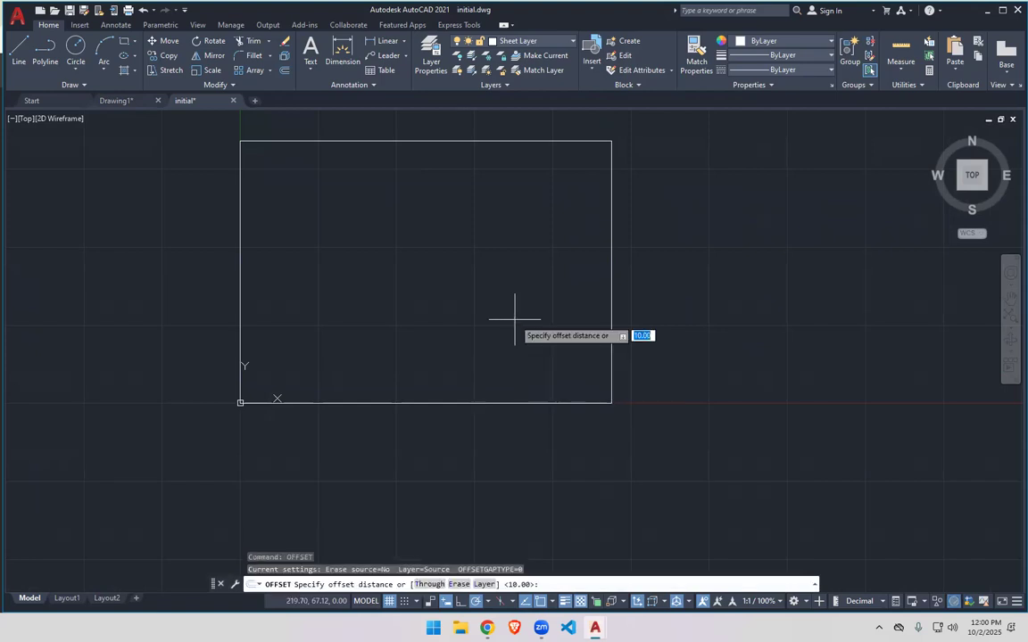
key(Return)
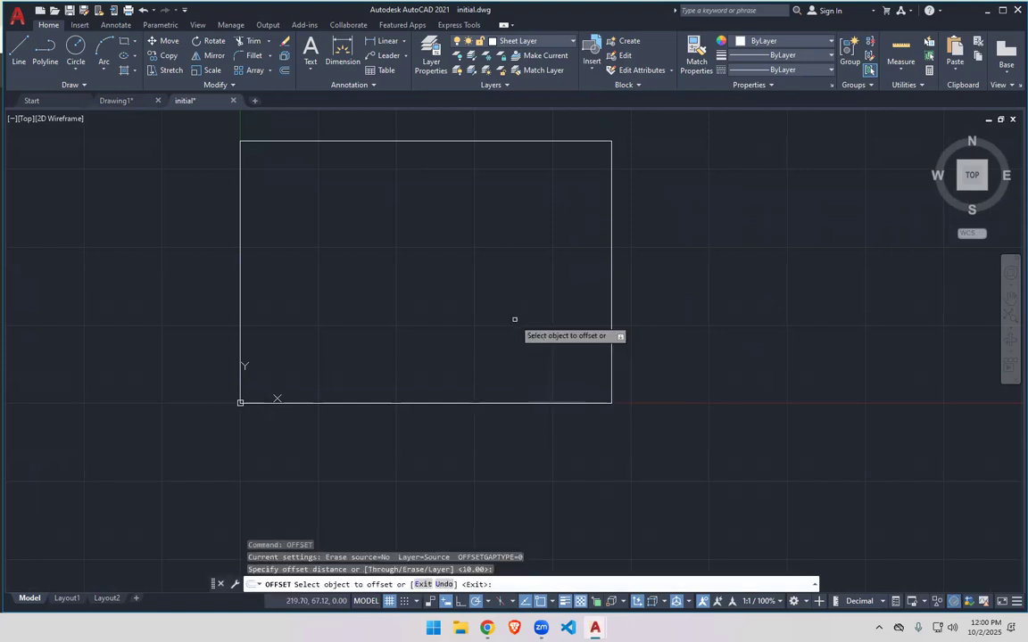
click(477, 141)
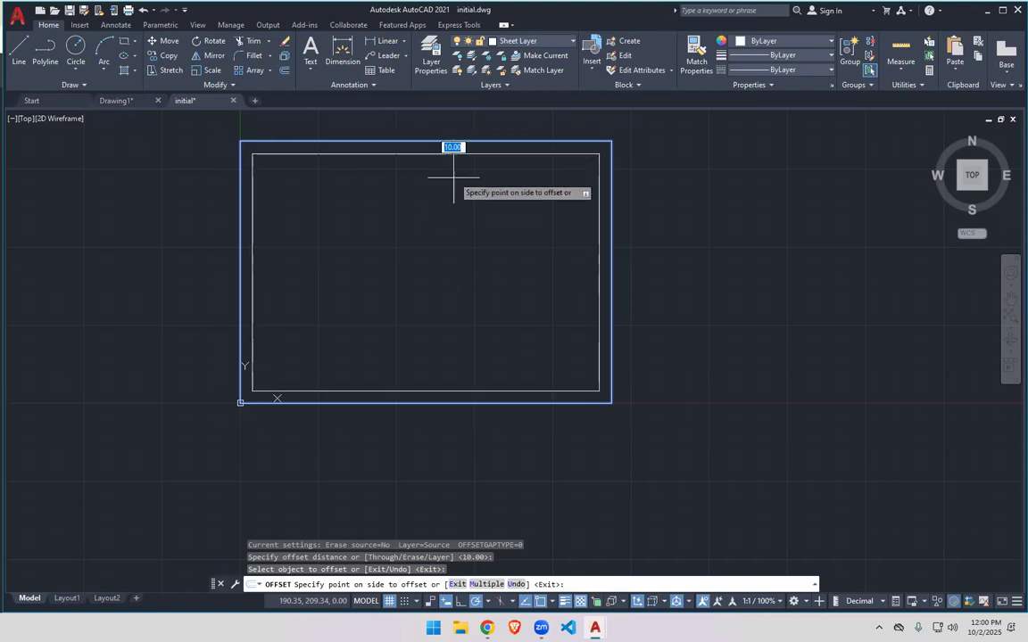
click(454, 182)
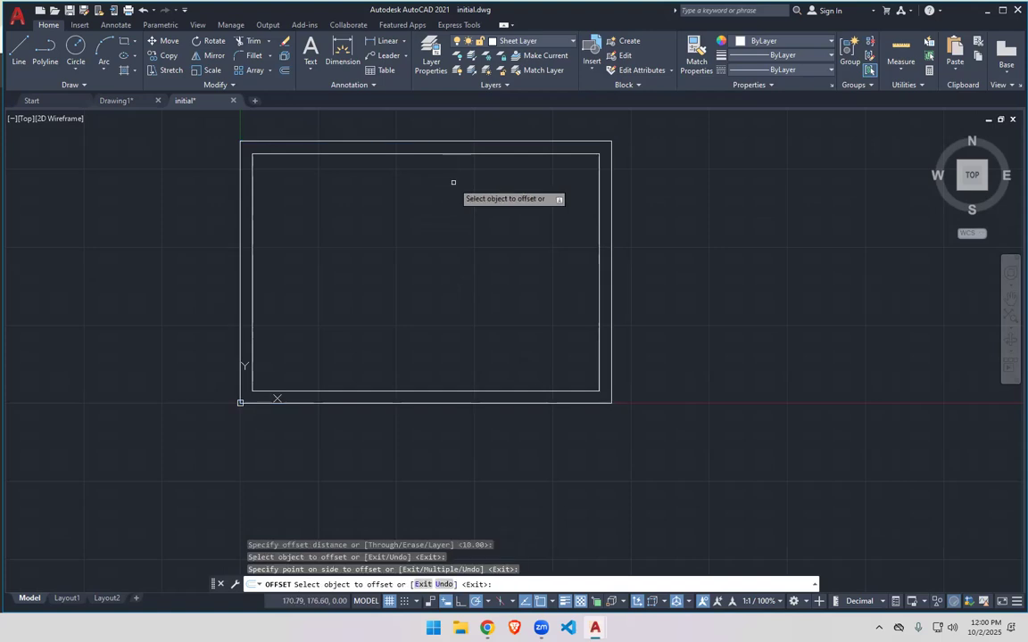
Switch to the lab slides in Chrome and review the sheet sizes, the border rules and the enlarged Sample Sheet figure.
key(alt+Tab)
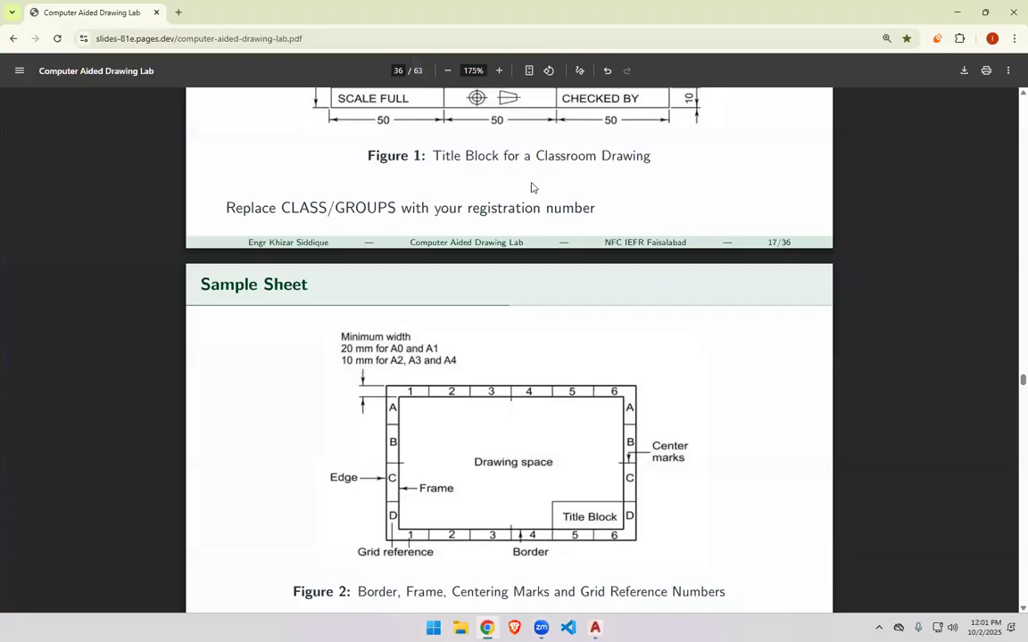
key(super)
key(super)
scroll(563, 441, up, 12)
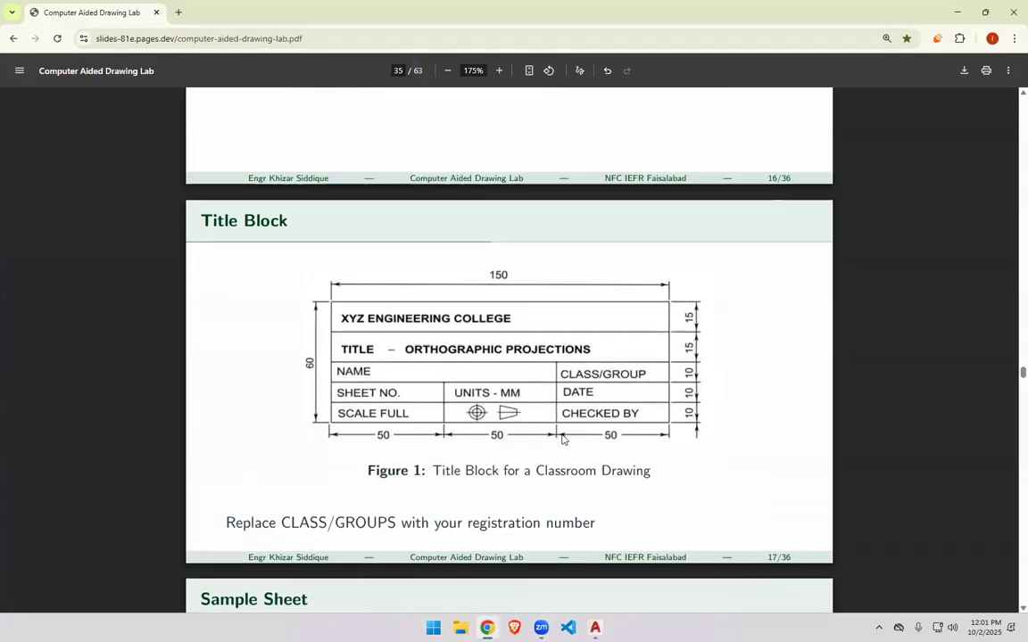
scroll(381, 401, up, 8)
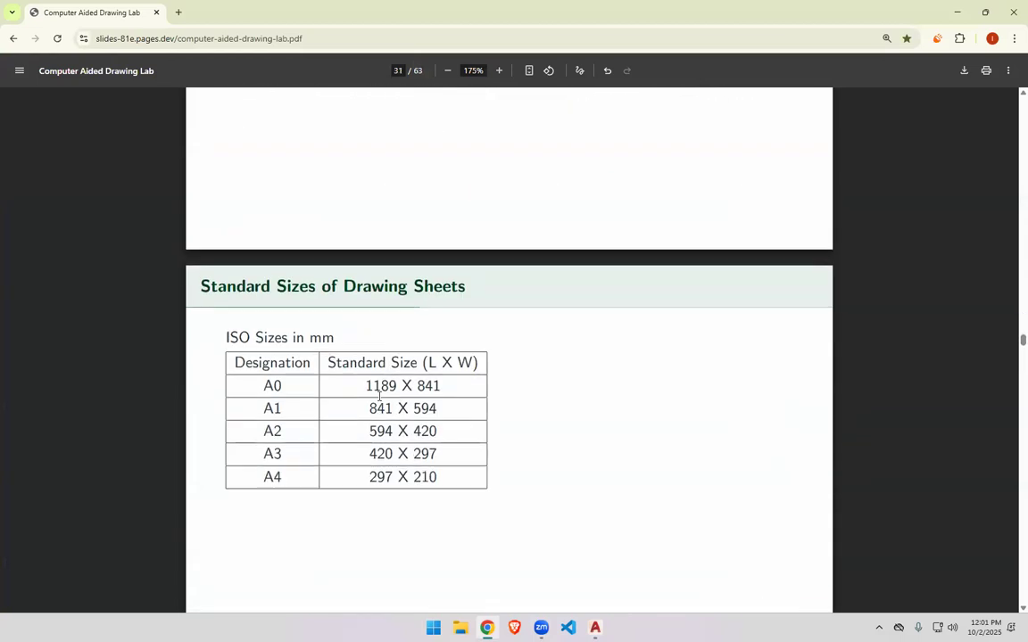
scroll(379, 403, down, 5)
scroll(379, 403, up, 2)
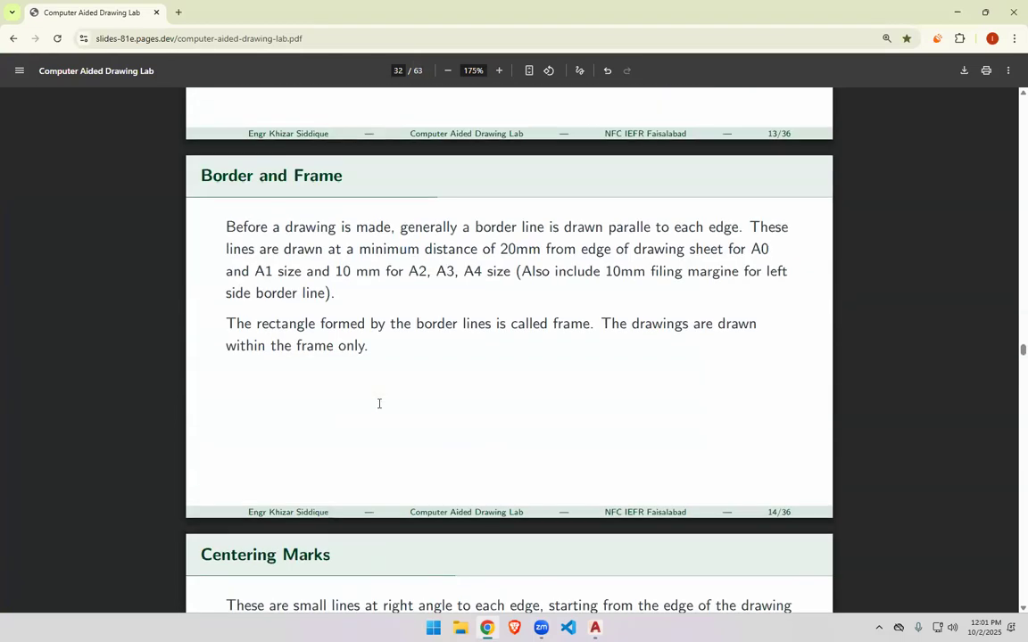
scroll(379, 403, down, 15)
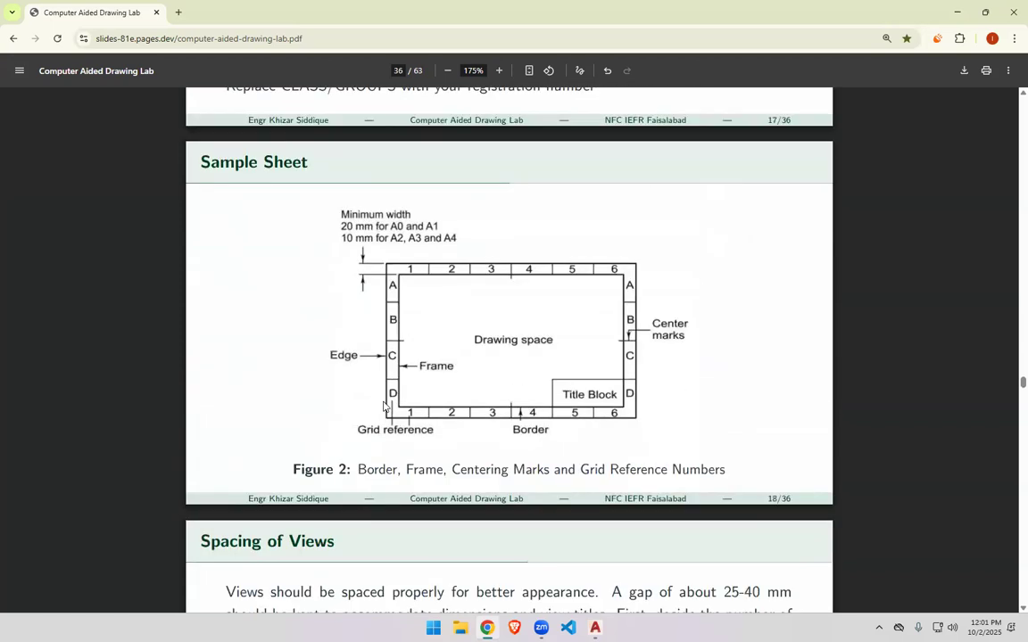
ctrl+scroll(402, 312, up, 3)
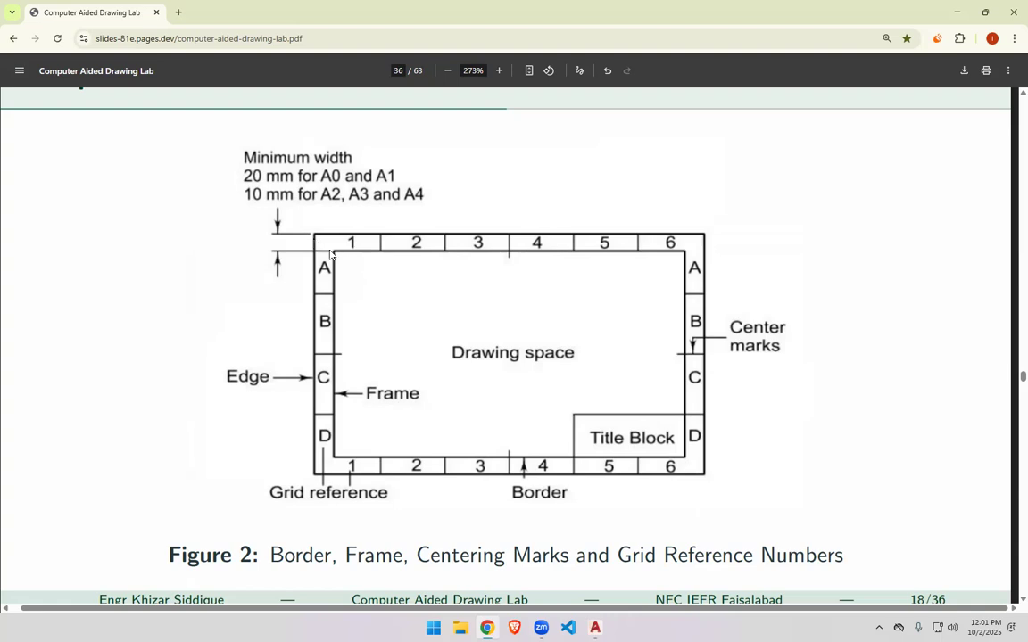
Return to the Border and Frame slide, enlarge it and read its definitions of border and frame.
ctrl+scroll(339, 428, down, 5)
scroll(353, 386, up, 8)
scroll(358, 382, down, 1)
scroll(362, 381, up, 5)
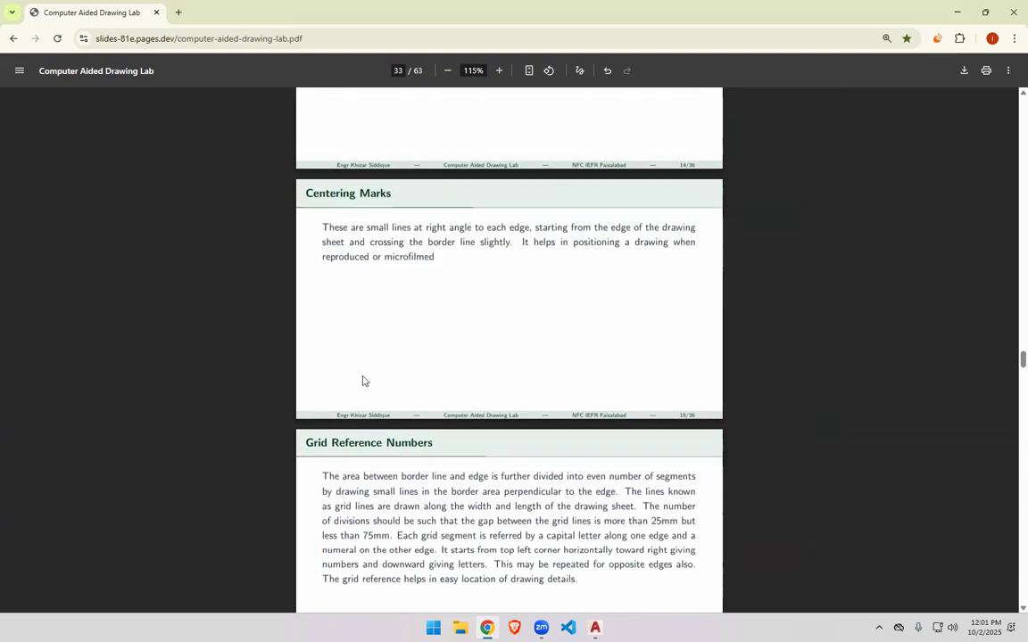
ctrl+scroll(365, 381, up, 4)
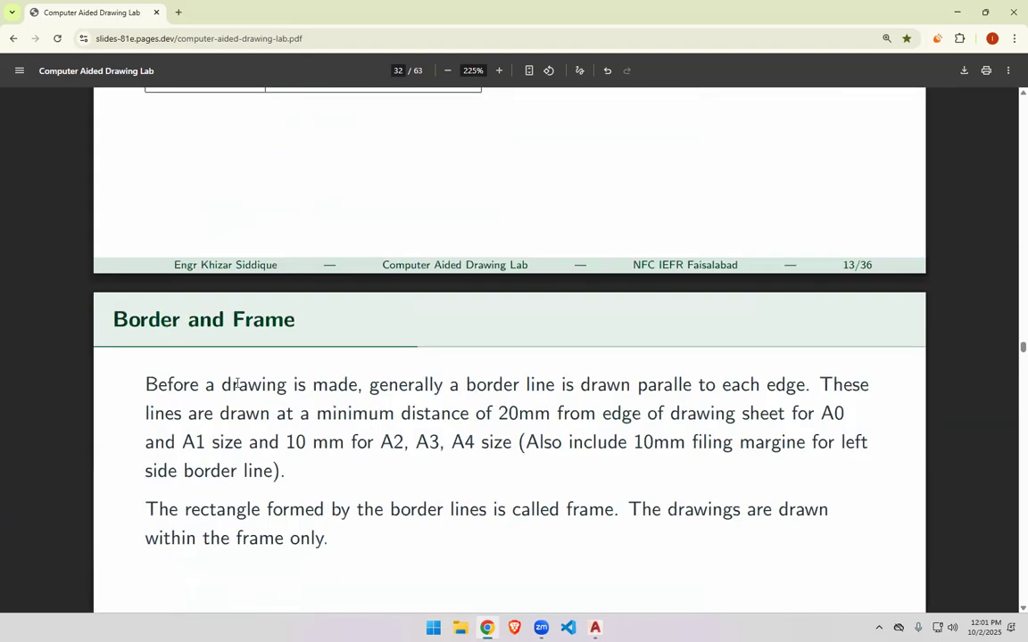
double_click(257, 538)
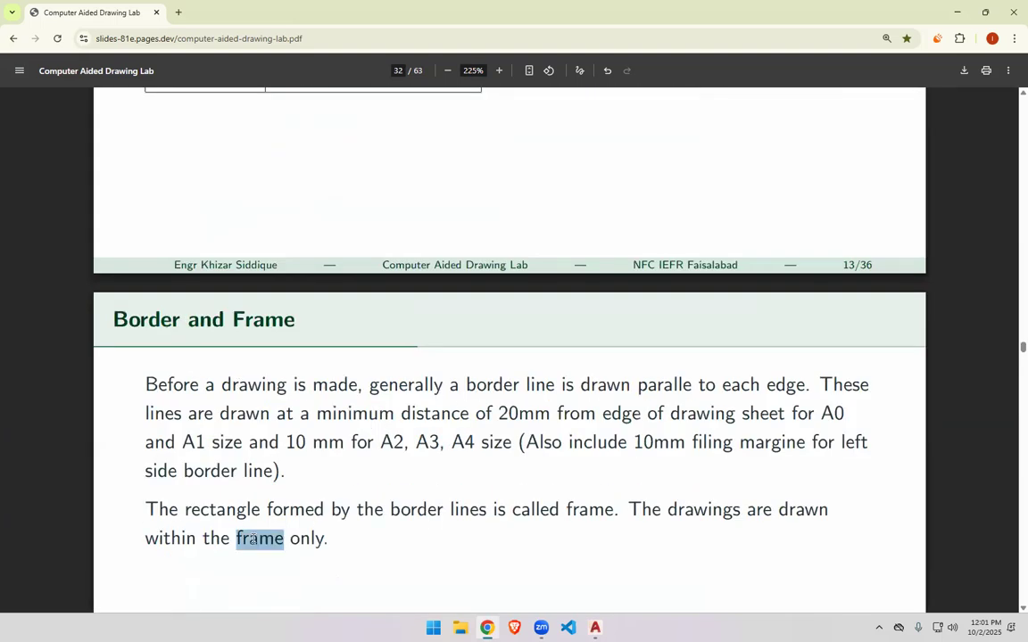
scroll(350, 538, down, 1)
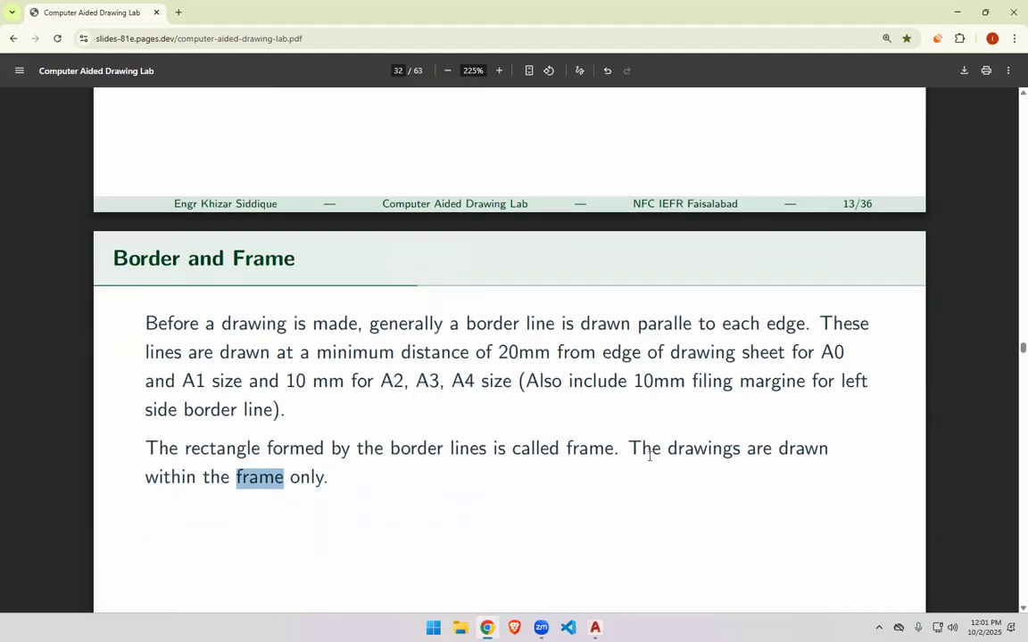
click(203, 313)
double_click(165, 255)
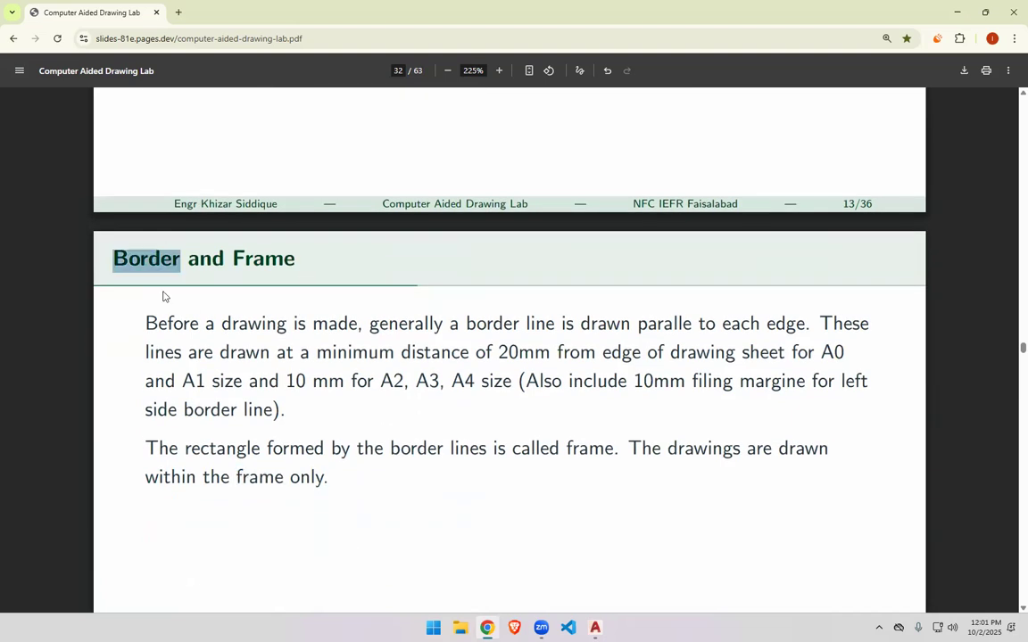
mouse_move(147, 323)
mouse_down()
mouse_move(305, 350)
mouse_move(325, 326)
mouse_up()
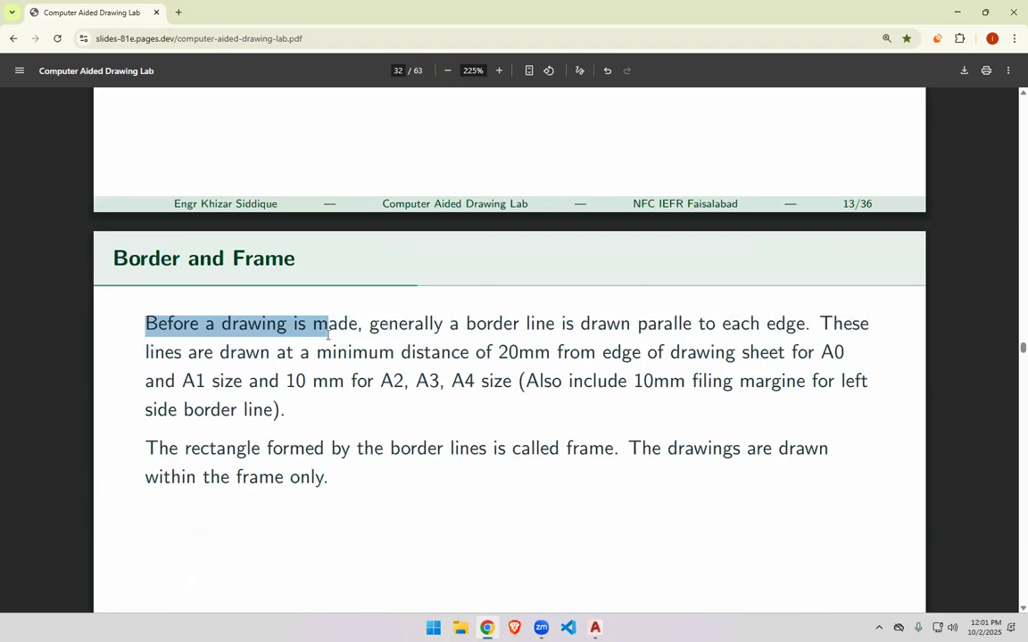
mouse_move(595, 628)
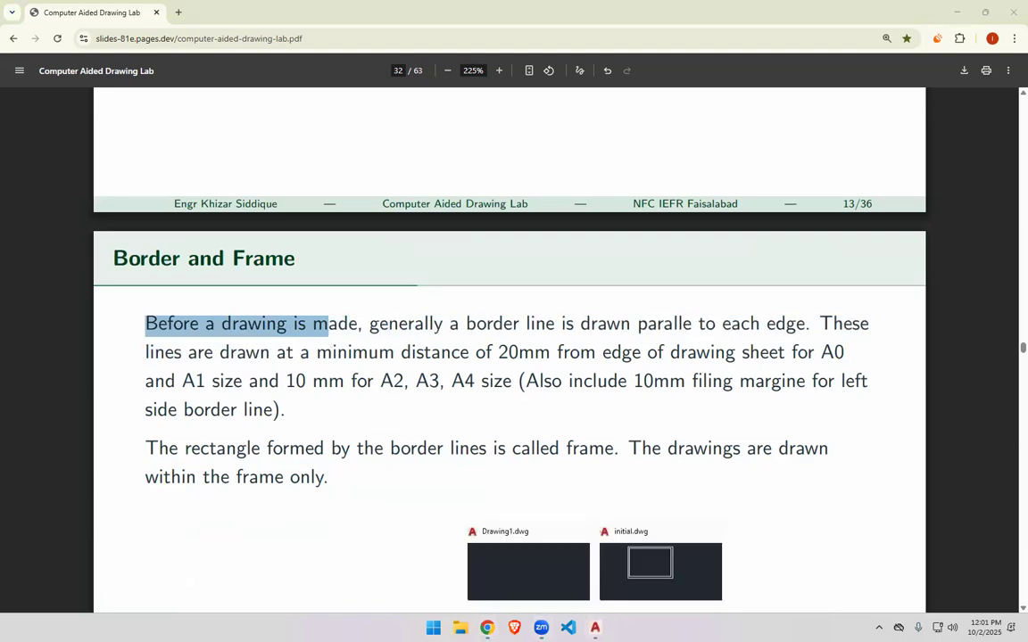
click(662, 566)
click(253, 335)
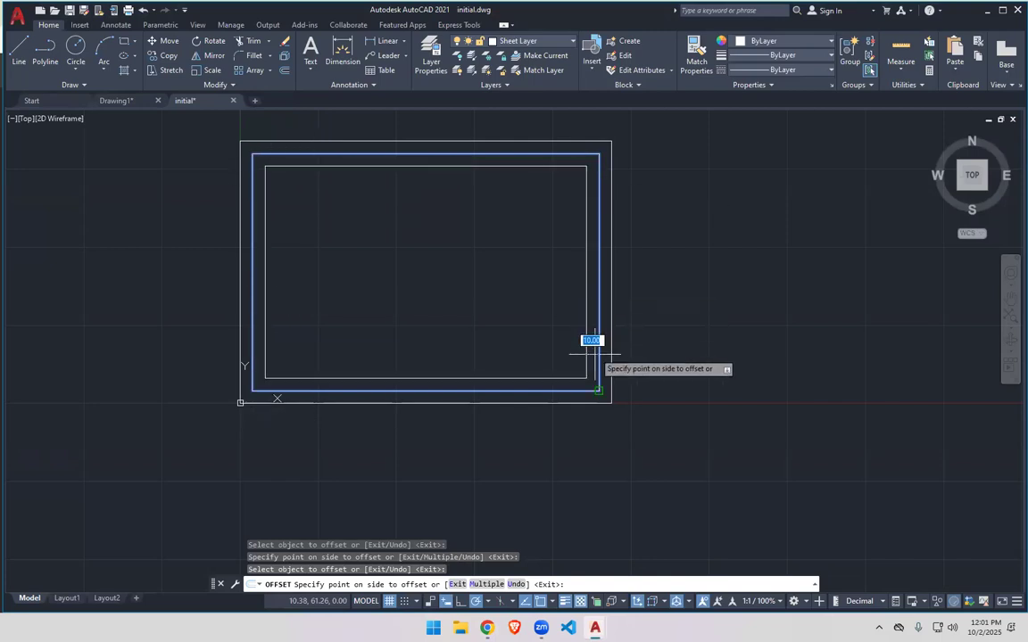
key(Escape)
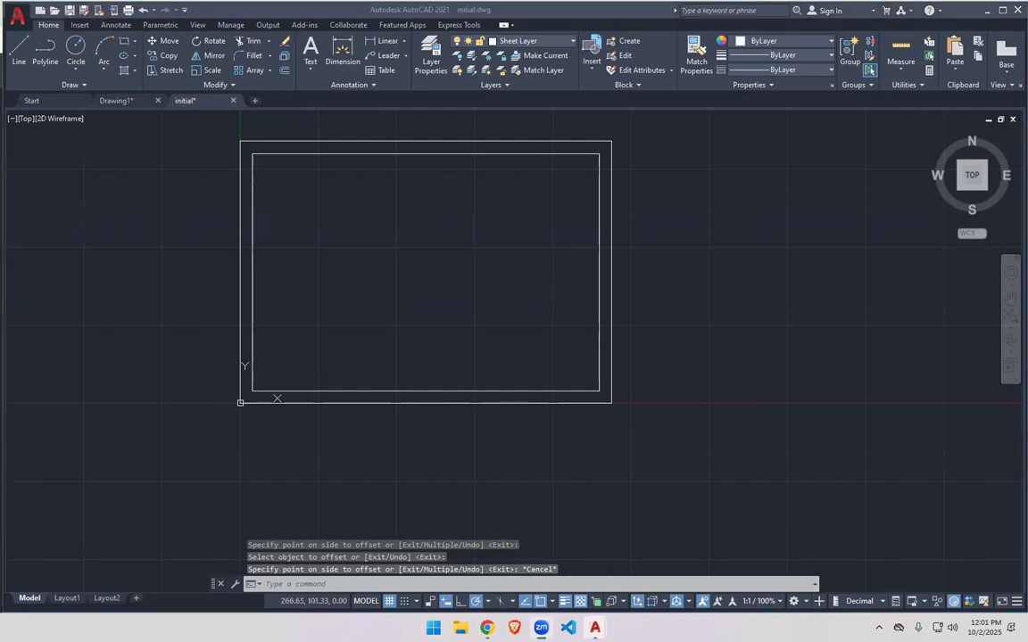
Switch back to the Border and Frame slide in Chrome and read the minimum border distance for A0 and A1 sheets.
key(alt+Tab)
key(alt+Tab)
key(alt+Tab)
key(alt+Tab)
key(alt+Tab)
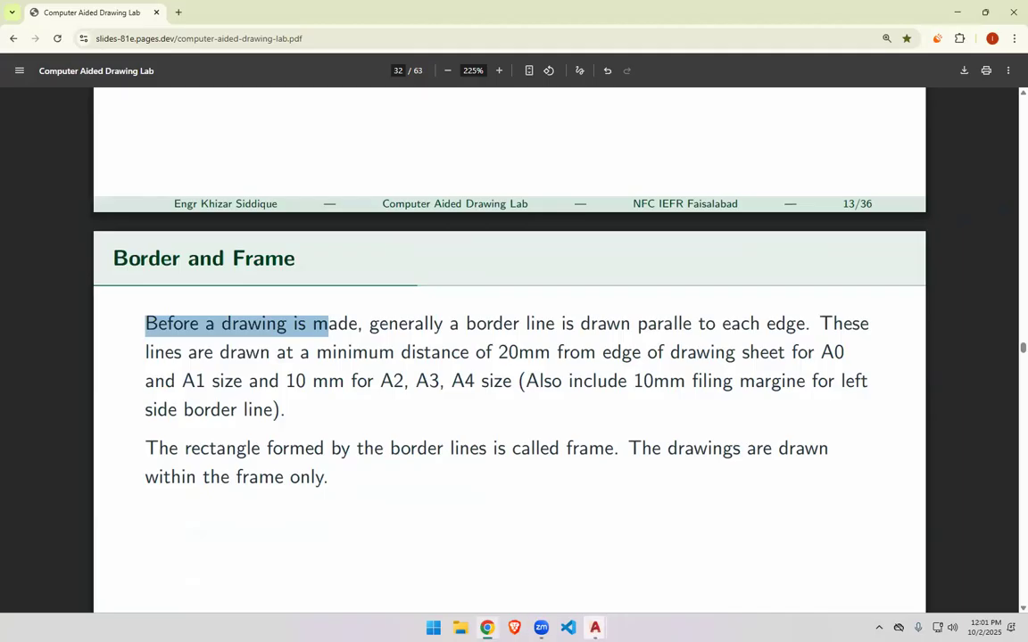
mouse_move(595, 628)
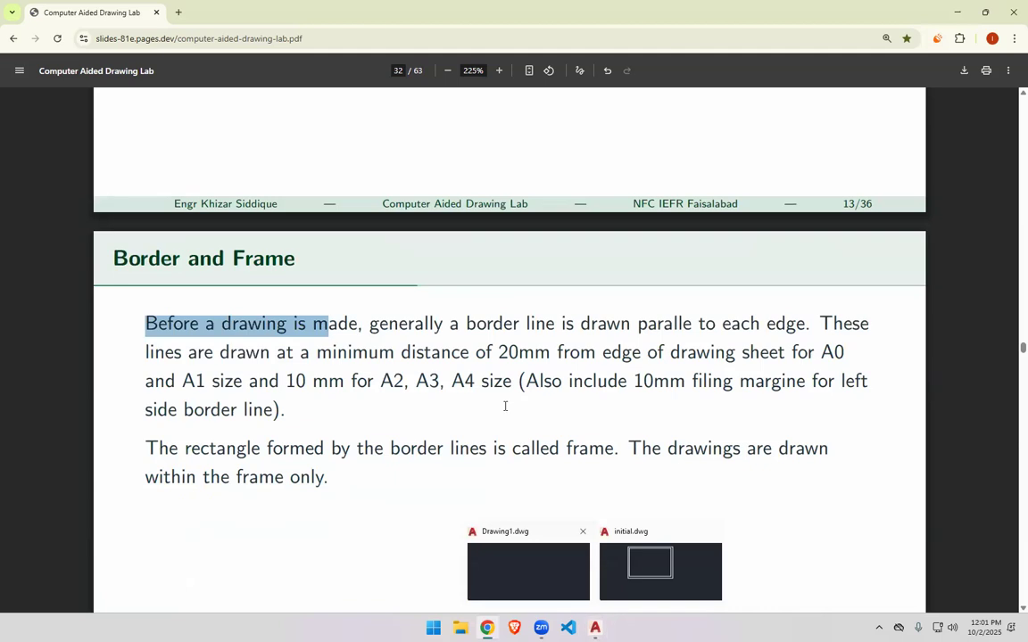
drag(497, 353, 504, 352)
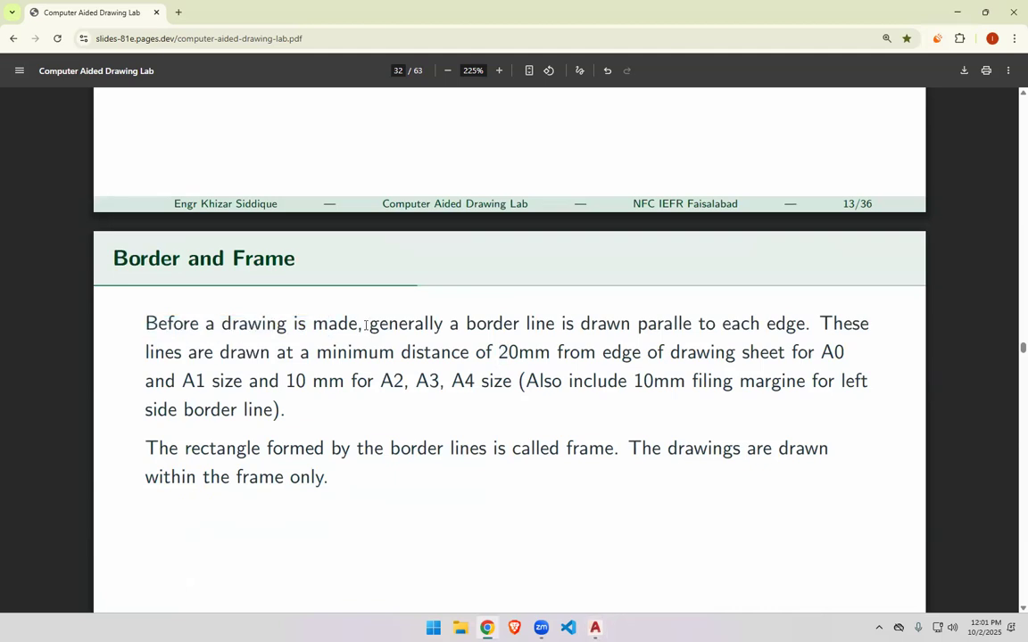
drag(367, 324, 444, 325)
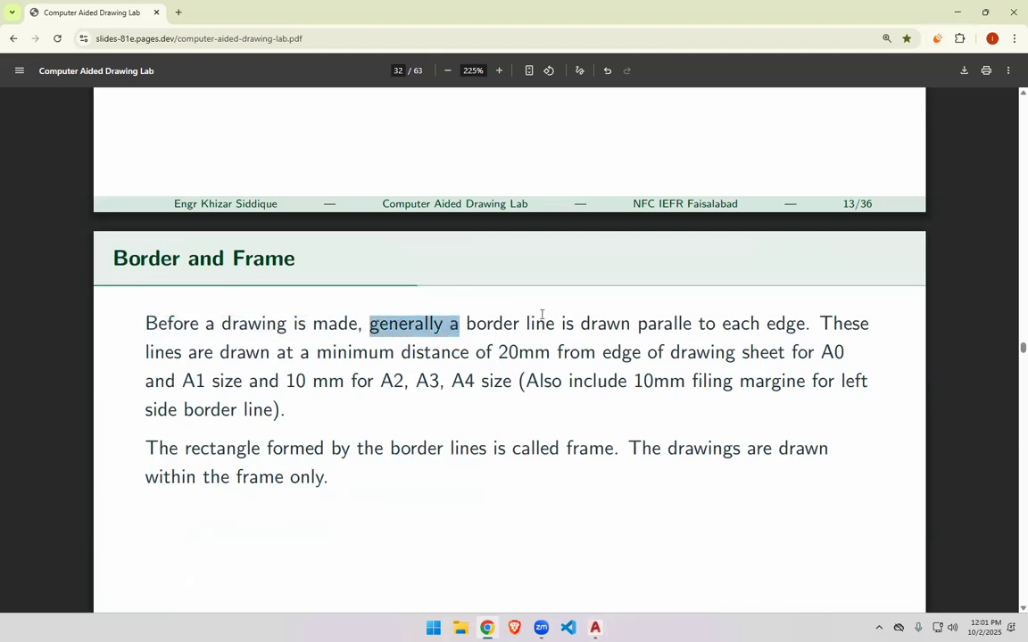
scroll(451, 357, down, 1)
drag(295, 321, 355, 328)
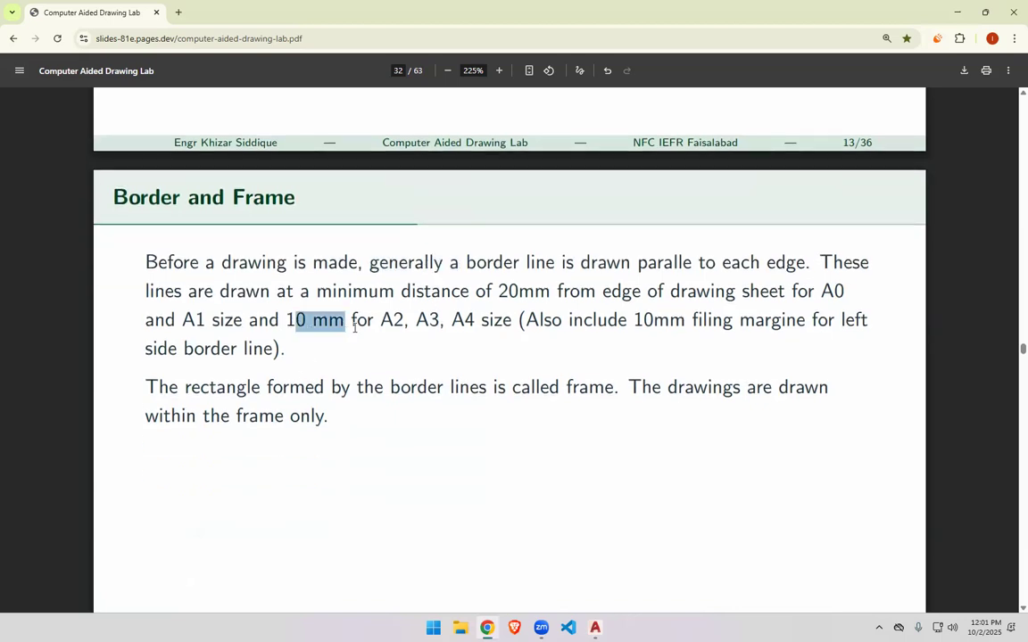
click(595, 325)
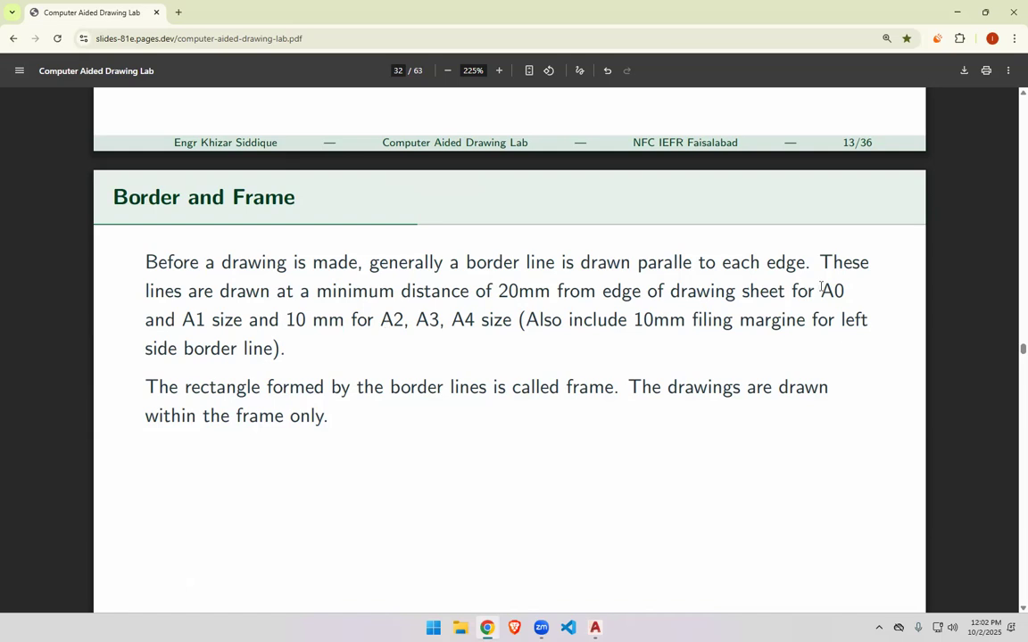
drag(821, 287, 850, 290)
drag(183, 323, 207, 321)
drag(497, 292, 530, 293)
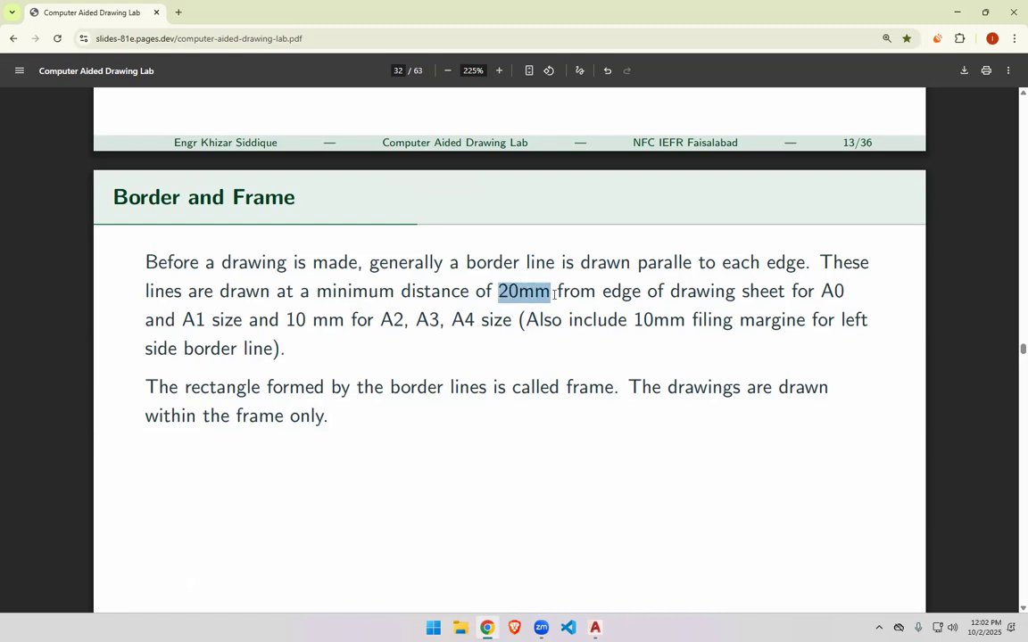
Read the minimum border distance for A2, A3 and A4 sheets on the Border and Frame slide.
click(346, 325)
drag(380, 319, 491, 320)
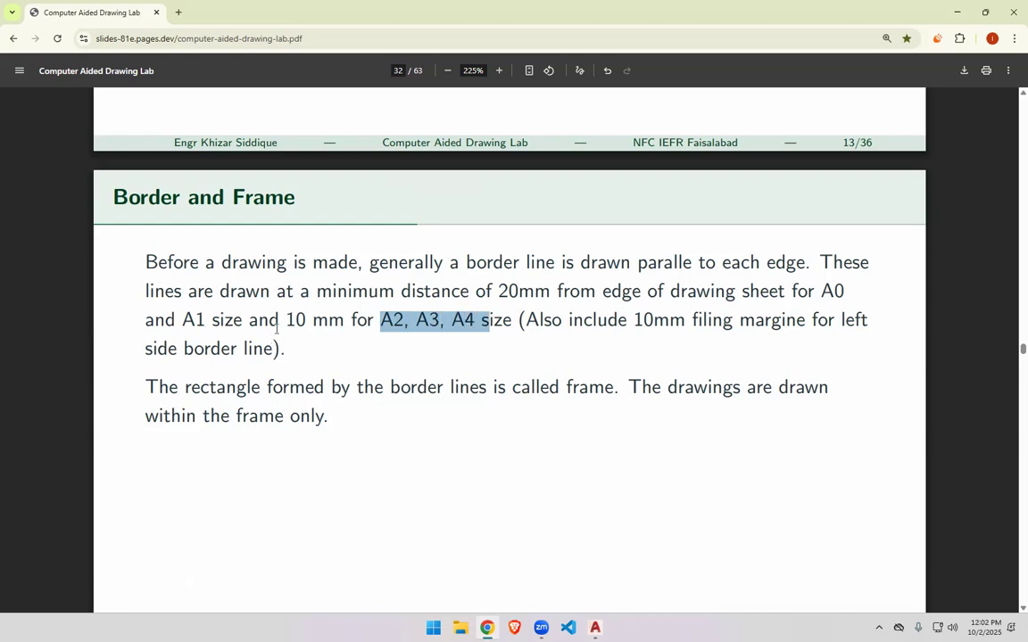
click(425, 320)
drag(446, 320, 473, 320)
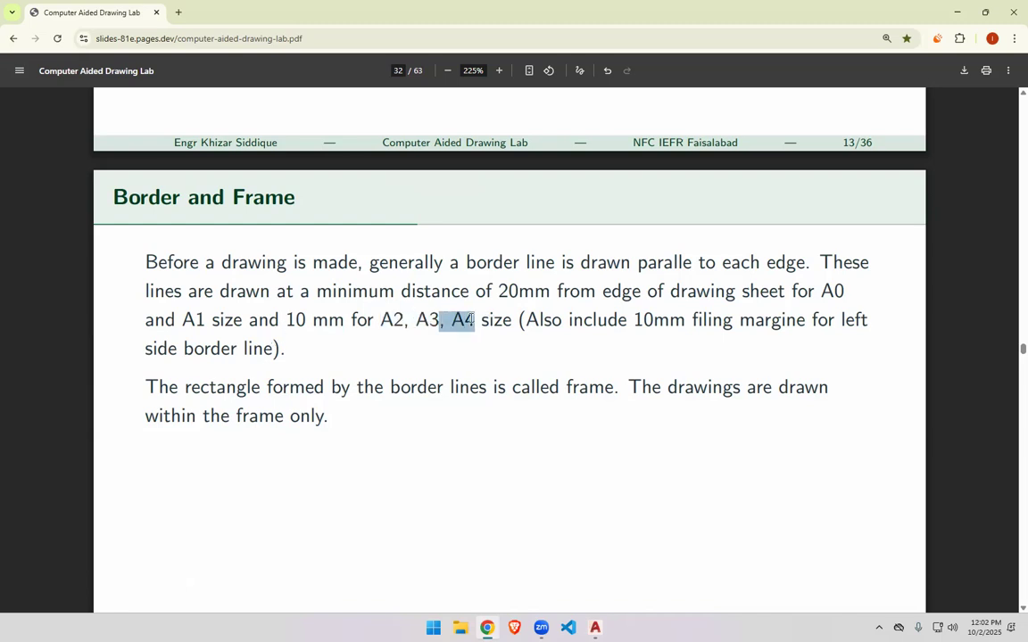
drag(406, 320, 452, 322)
drag(285, 322, 306, 322)
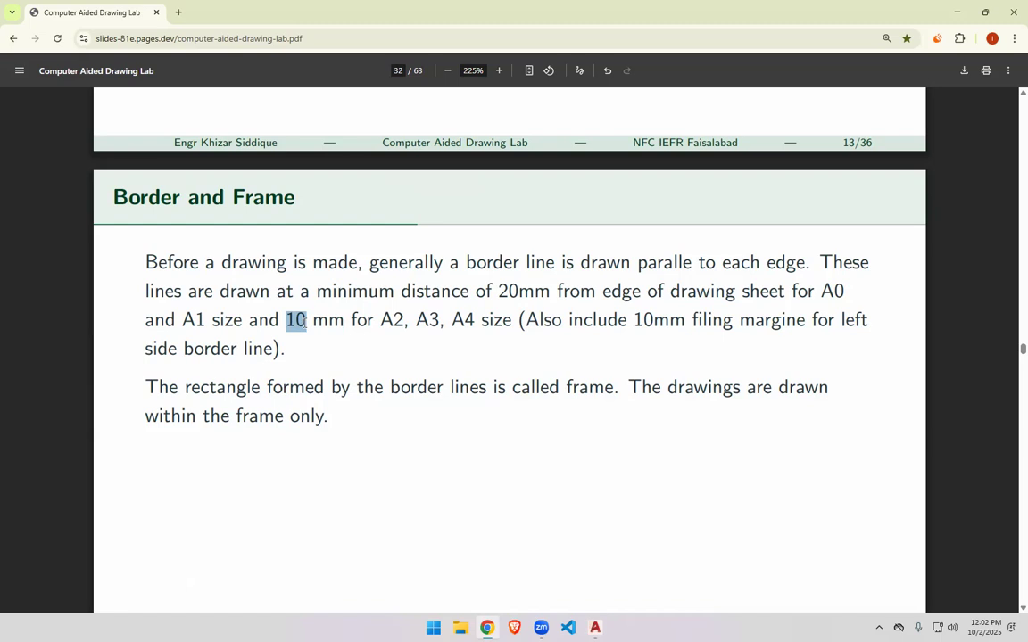
click(399, 323)
Read the filing margin rule for the left border line on the slide, checking it against the sheet drawn in AutoCAD.
drag(827, 321, 855, 321)
drag(148, 349, 272, 349)
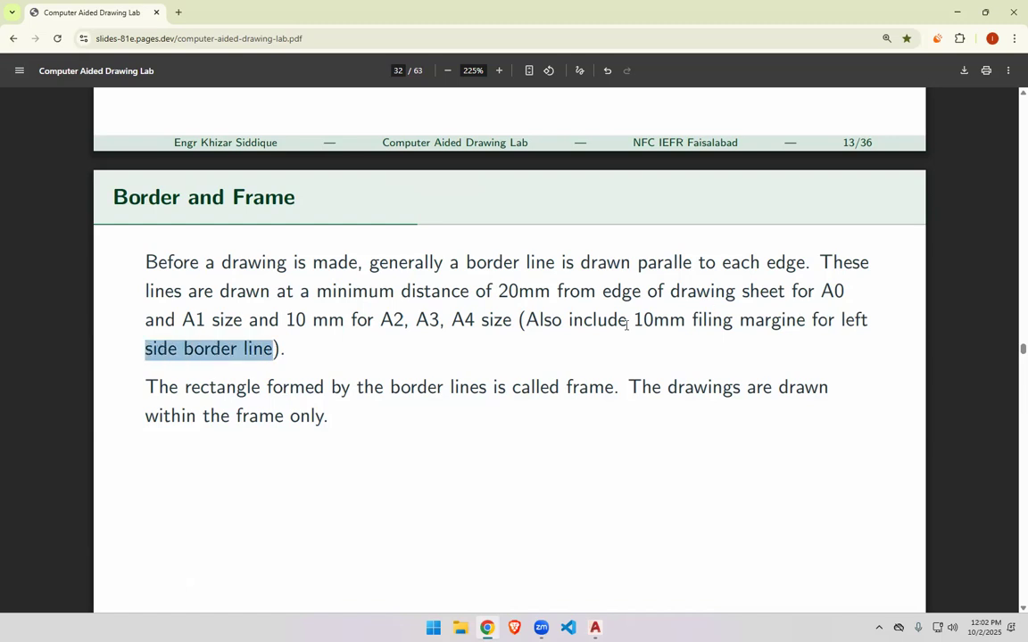
drag(634, 320, 682, 319)
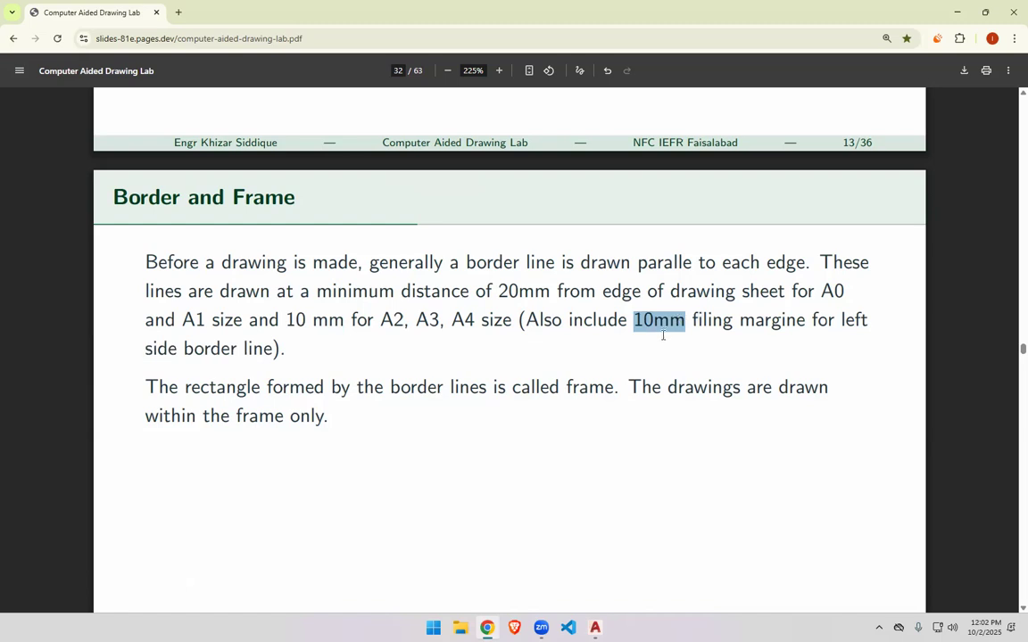
click(693, 340)
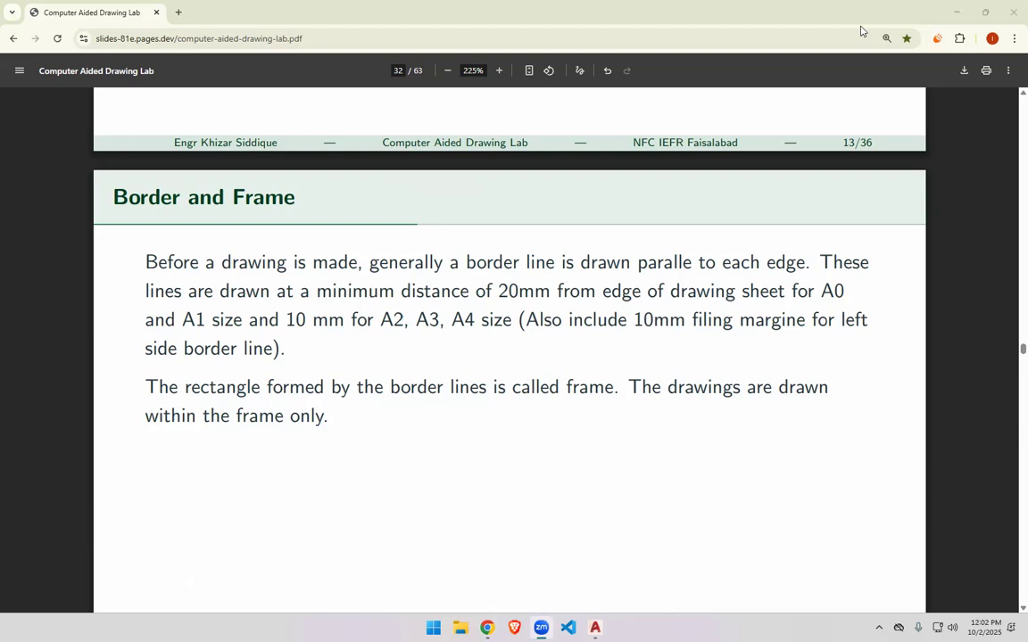
click(956, 12)
mouse_move(595, 628)
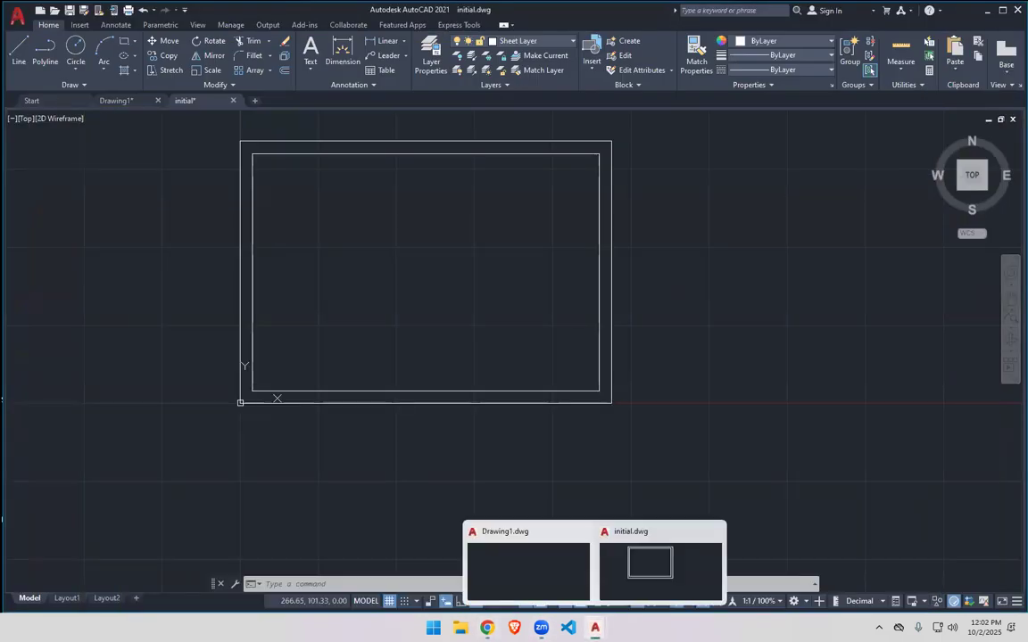
click(487, 627)
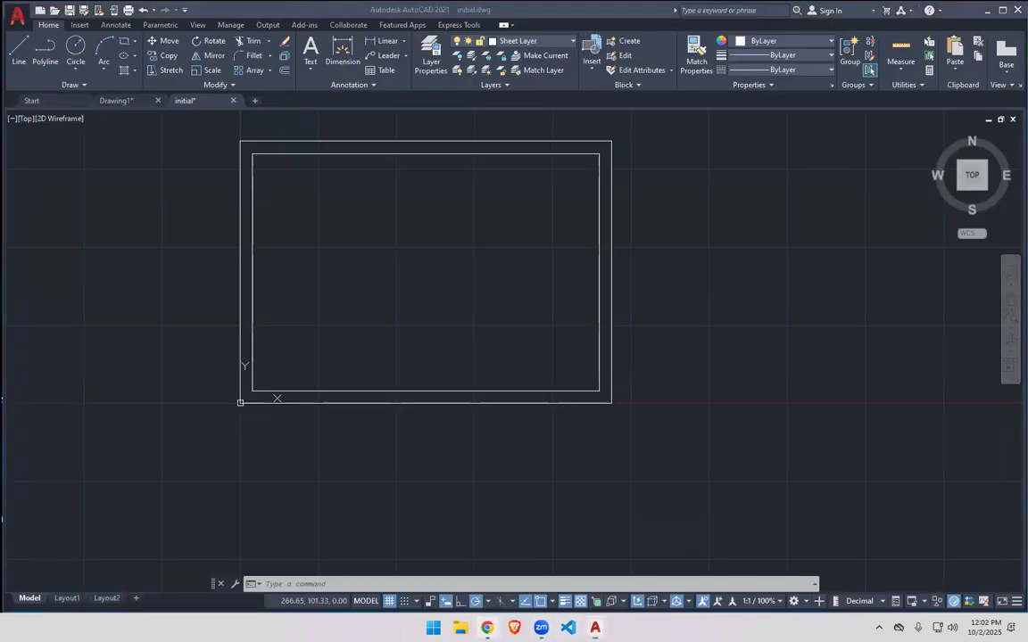
drag(693, 321, 791, 315)
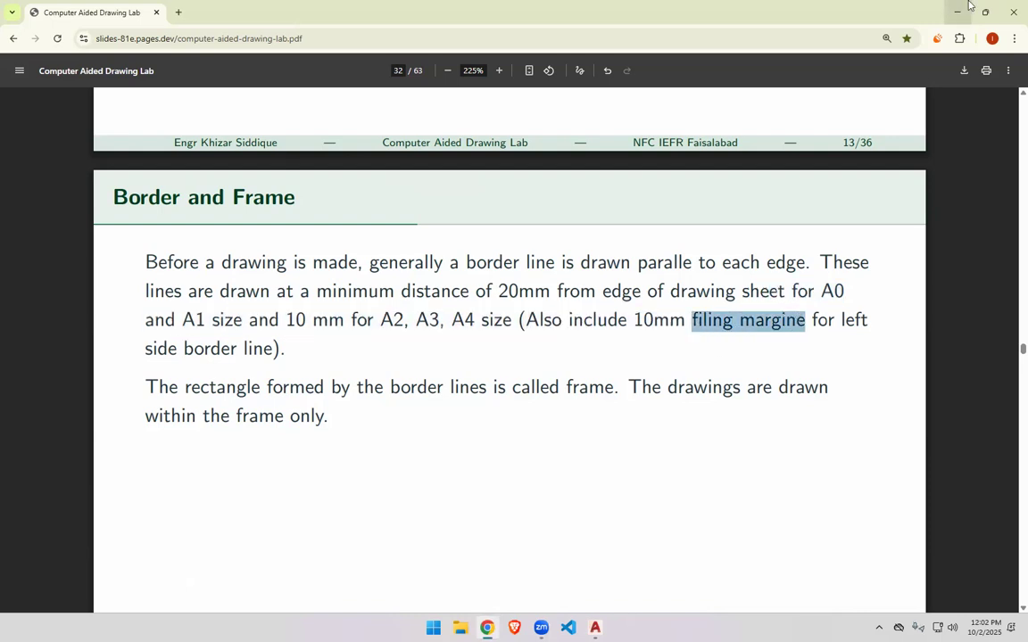
Switch to initial.dwg in AutoCAD and select the inner frame by its left edge to examine it, then clear the selection.
key(alt+Tab)
click(270, 202)
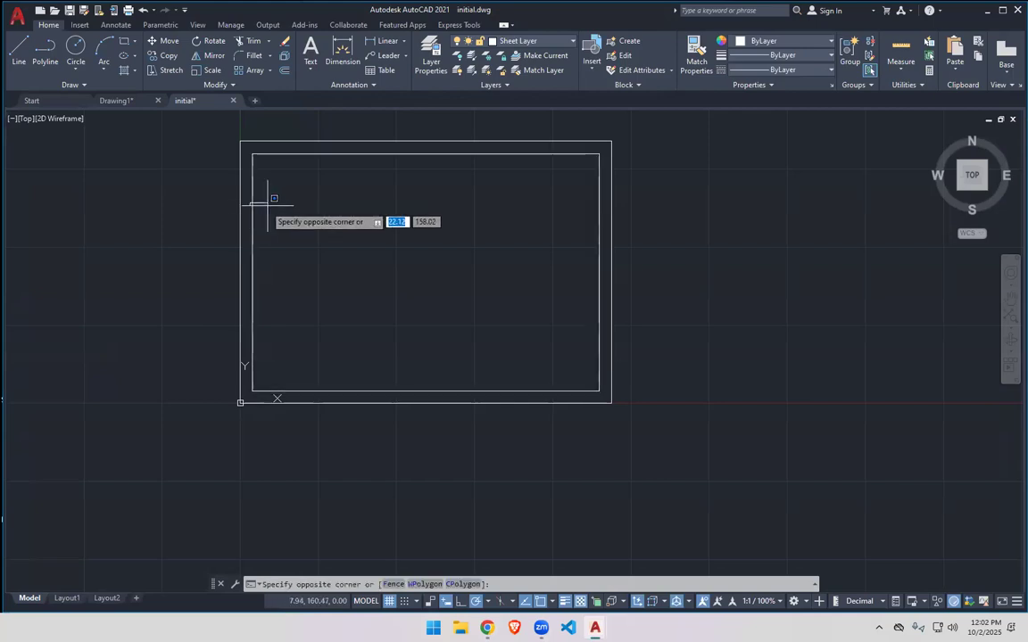
click(344, 142)
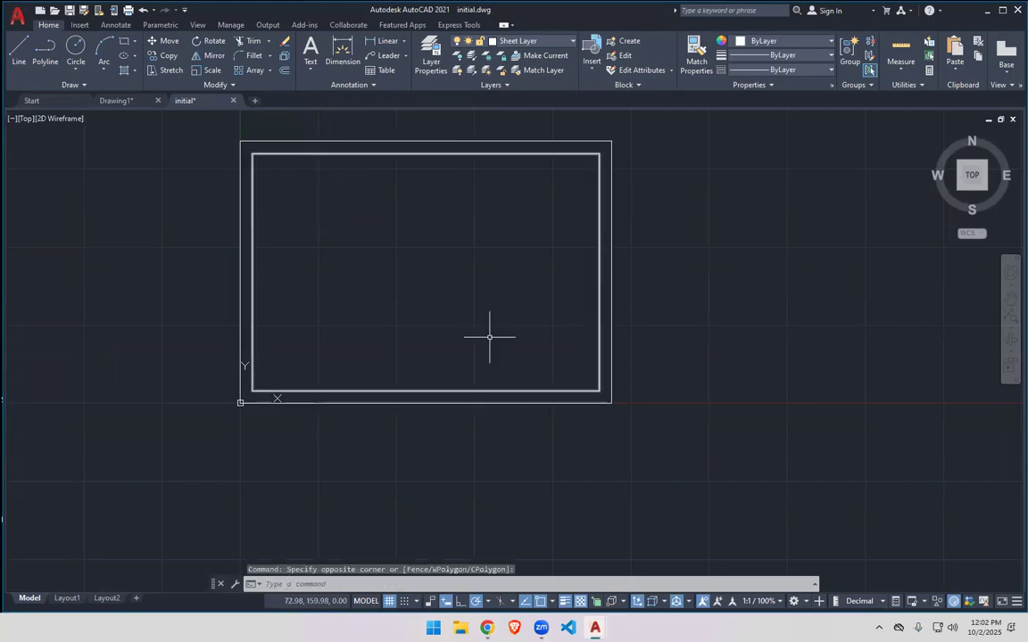
click(252, 285)
key(Escape)
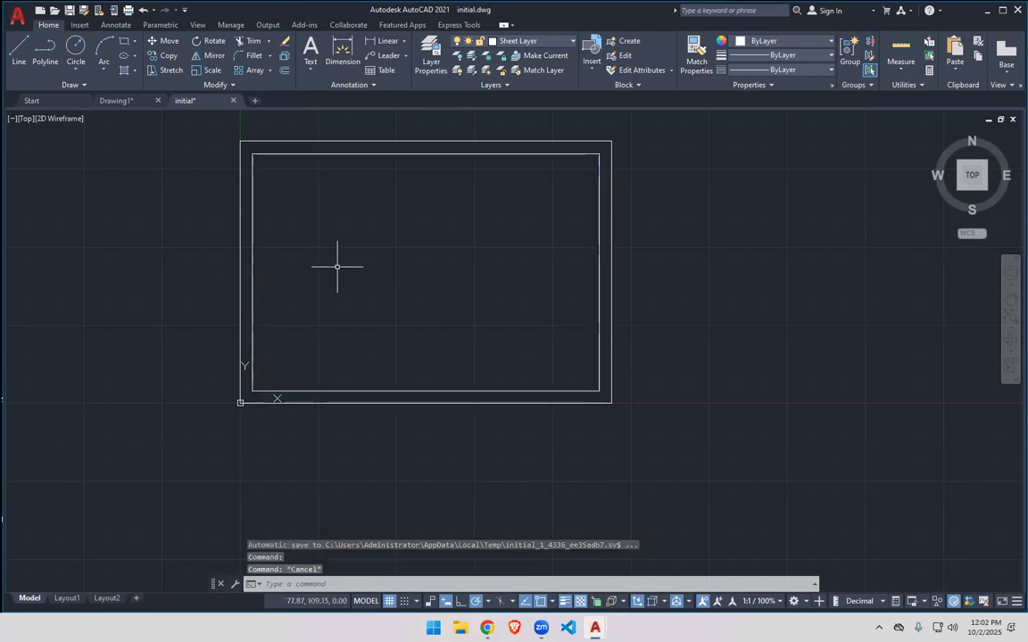
Try drawing a filing-margin line 10 mm along the inner frame's top edge from its top-left corner and down to the bottom edge, and undo it.
click(18, 49)
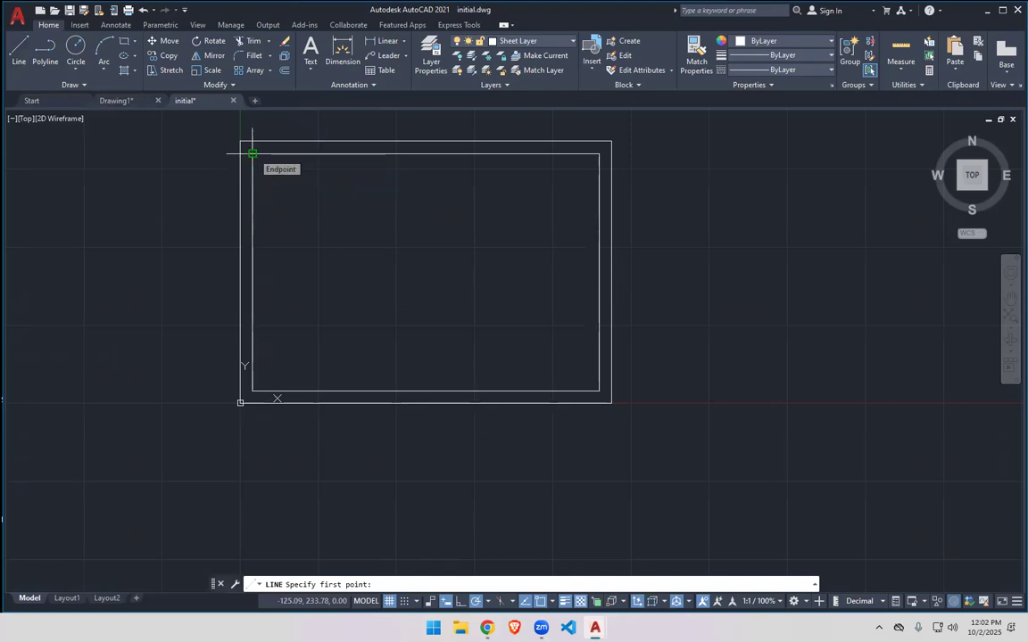
click(251, 154)
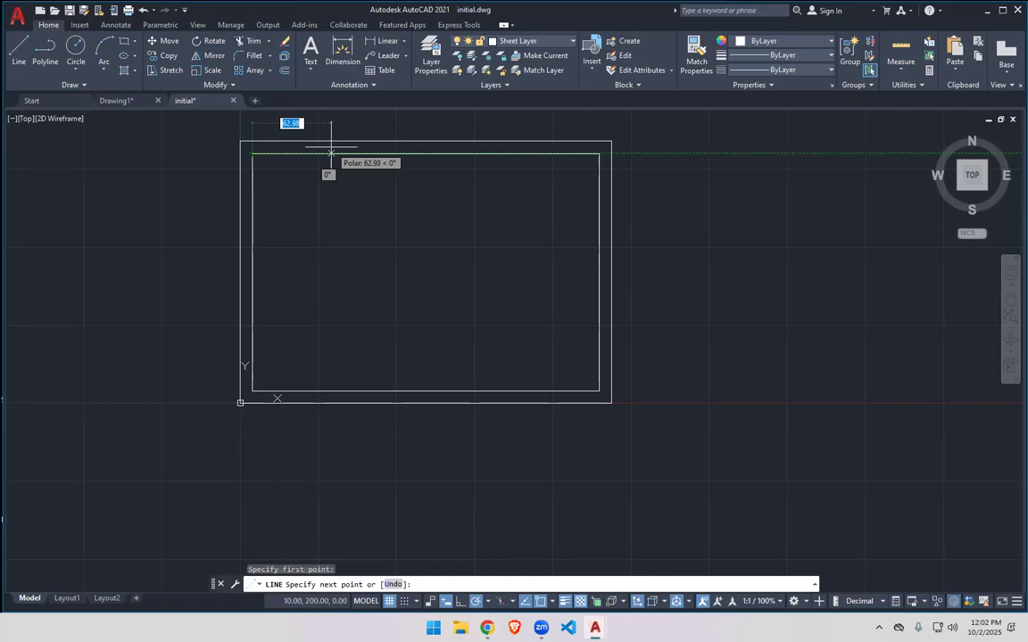
text(10)
key(Return)
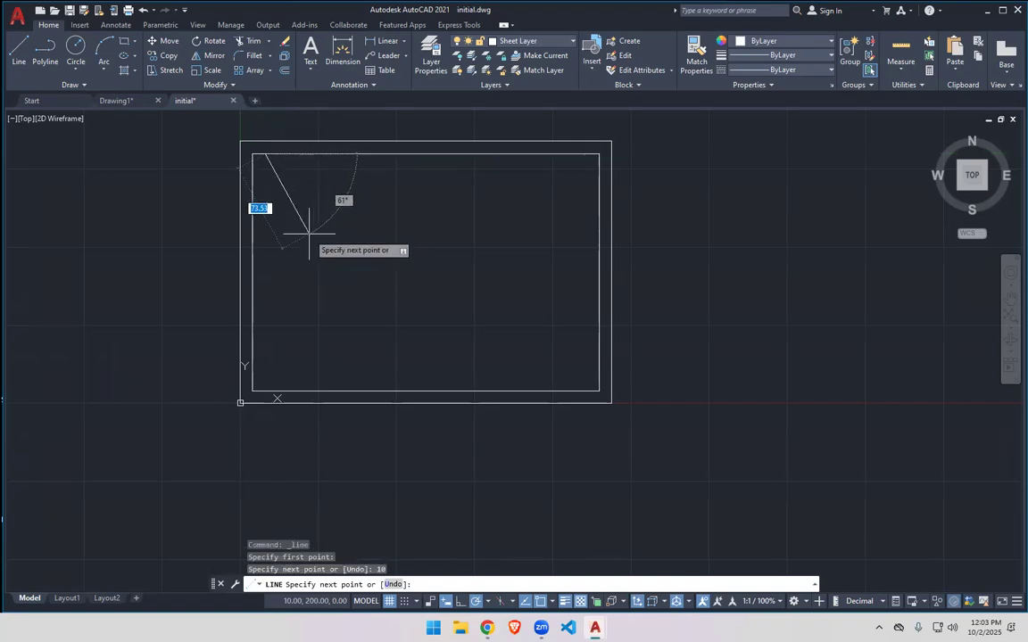
scroll(276, 183, up, 5)
scroll(286, 185, down, 2)
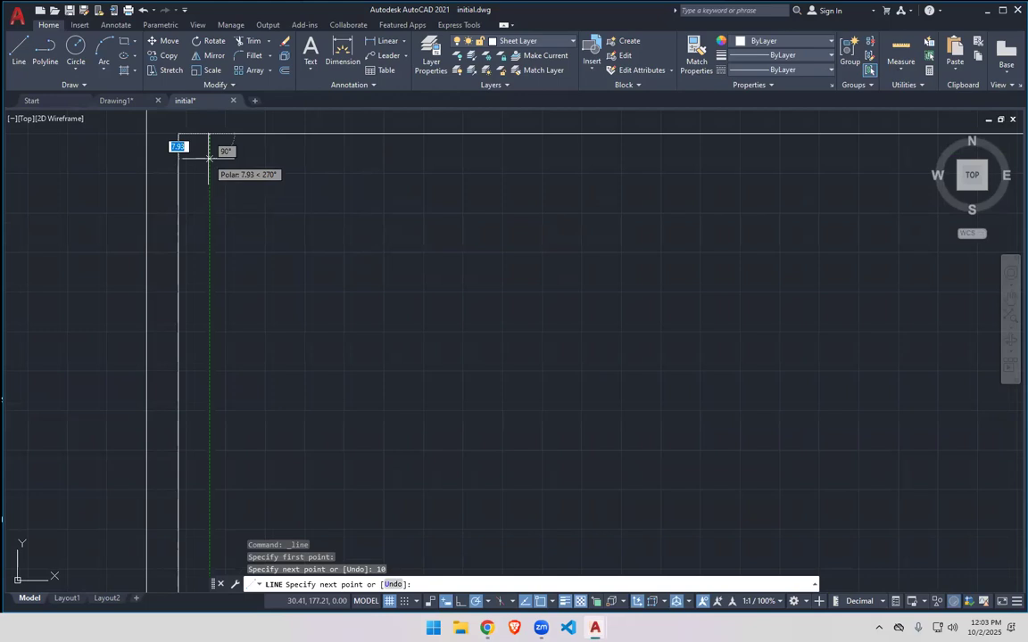
scroll(211, 168, down, 4)
scroll(211, 241, up, 3)
scroll(200, 295, down, 3)
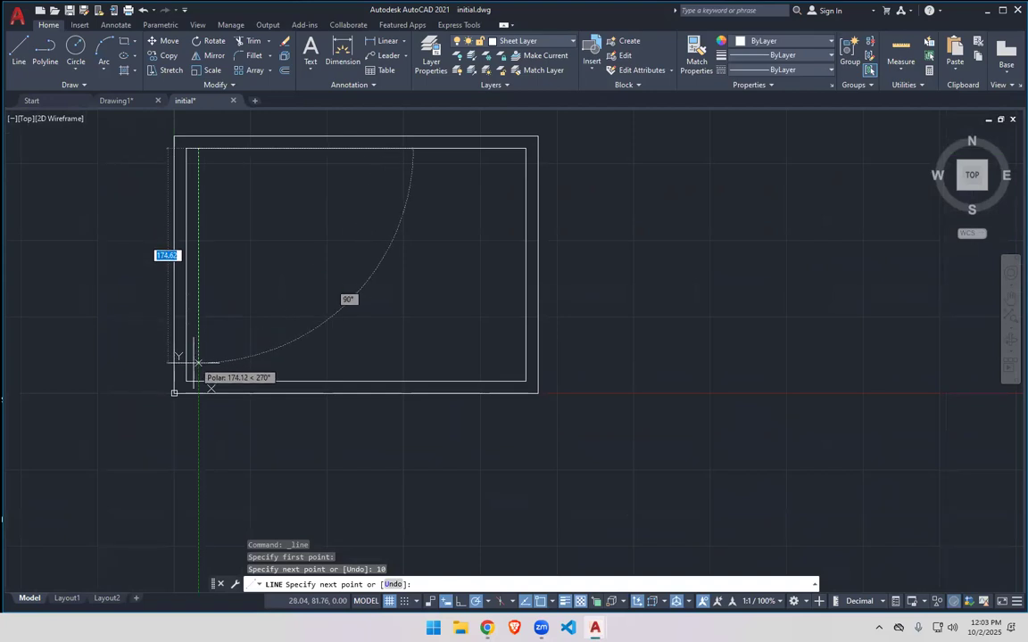
scroll(192, 381, up, 5)
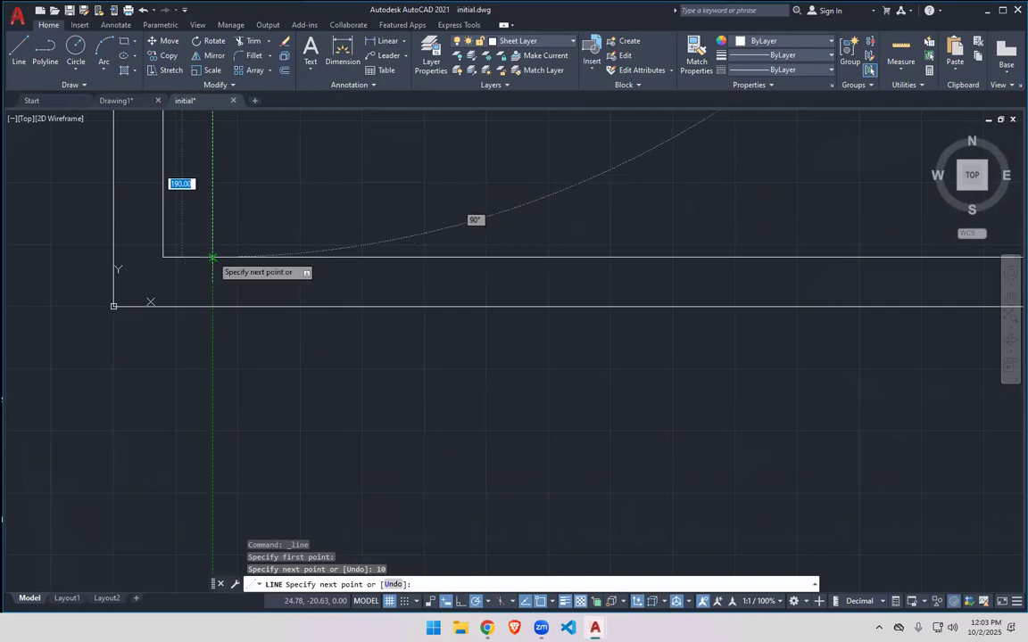
click(212, 258)
key(Escape)
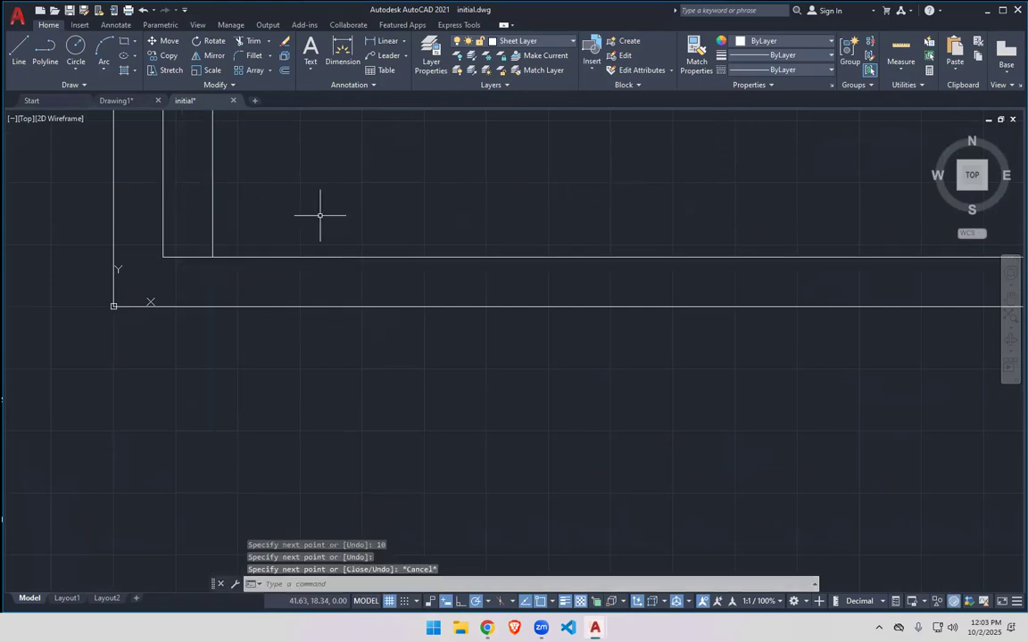
key(ctrl+z)
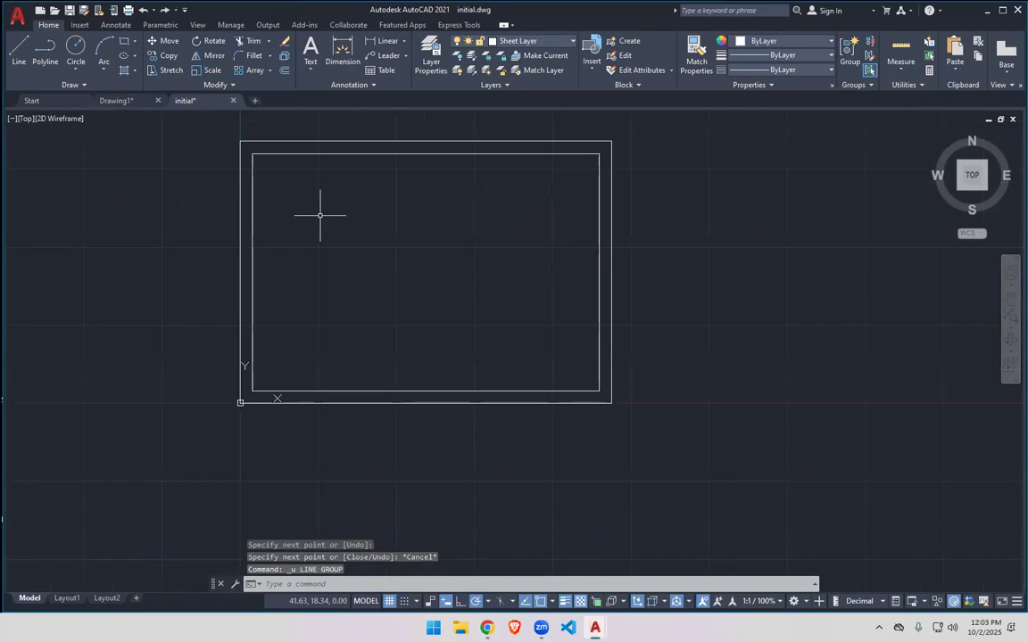
Redraw the filing-margin line 10 mm right from the inner frame's top-left corner, turning straight down to the frame's bottom edge.
click(18, 51)
click(252, 153)
text(10)
key(Return)
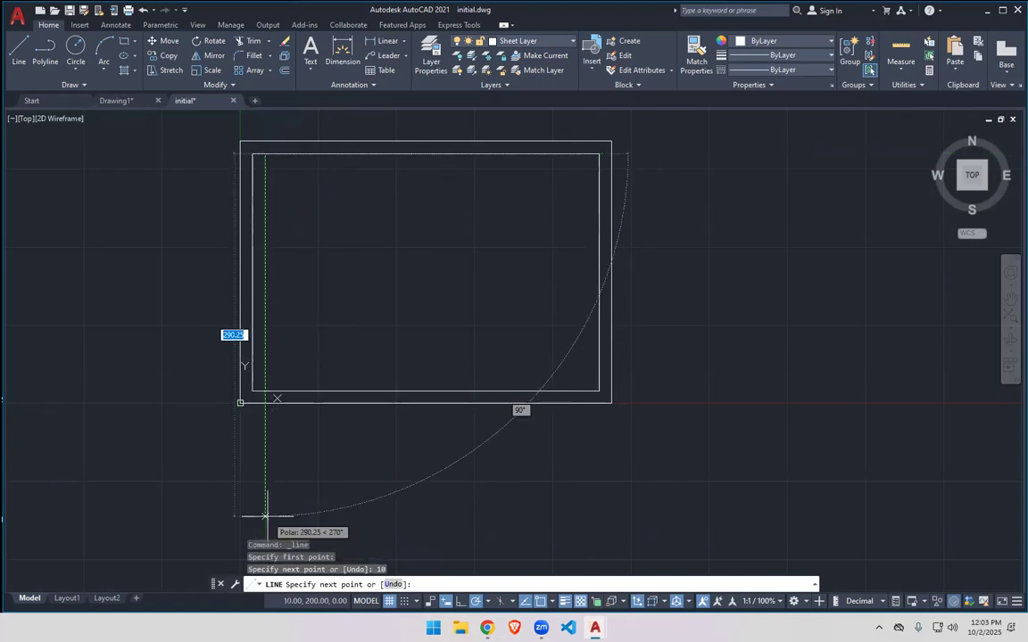
scroll(265, 516, up, 4)
scroll(270, 295, down, 5)
scroll(256, 390, up, 5)
scroll(255, 390, up, 6)
scroll(298, 487, down, 4)
scroll(350, 483, down, 2)
middle_drag(352, 483, 377, 318)
scroll(377, 326, up, 2)
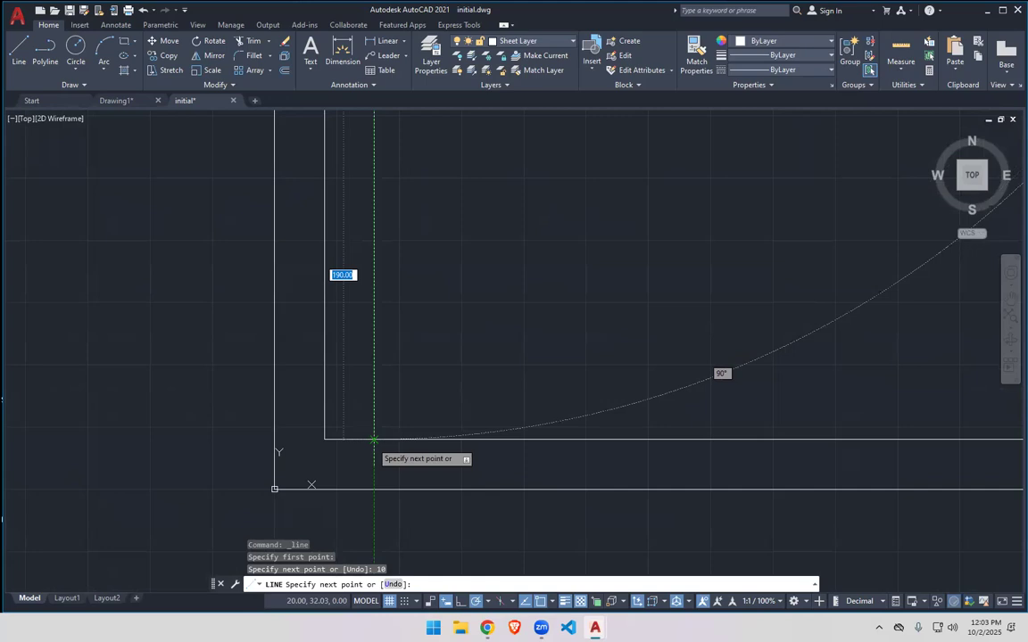
click(374, 439)
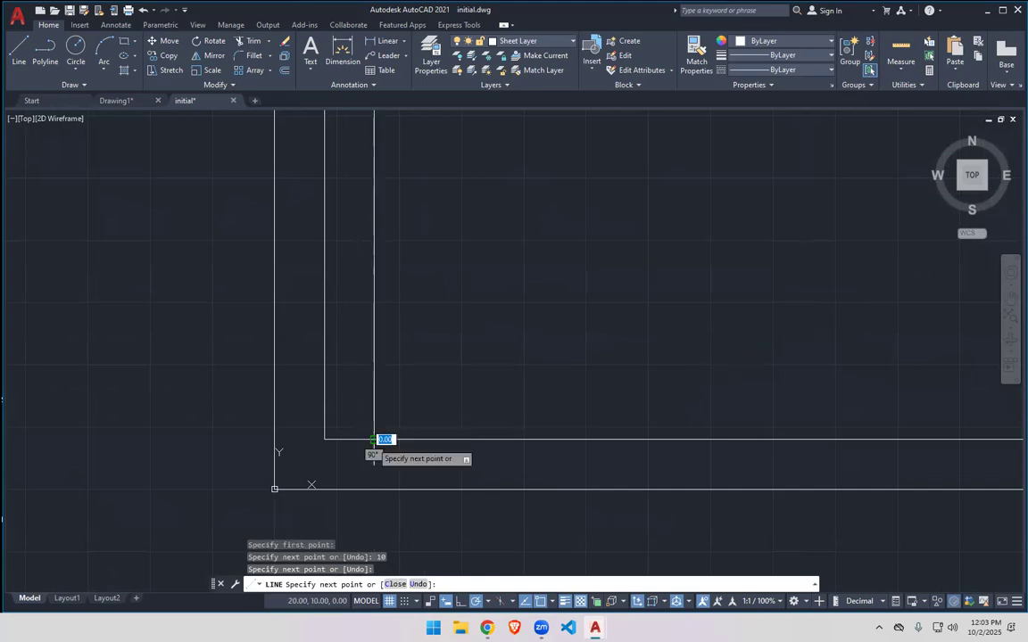
right_click(440, 343)
click(466, 351)
Erase the 10 mm segment on the inner frame's top edge and the vertical filing-margin line.
scroll(419, 419, down, 4)
scroll(396, 177, up, 5)
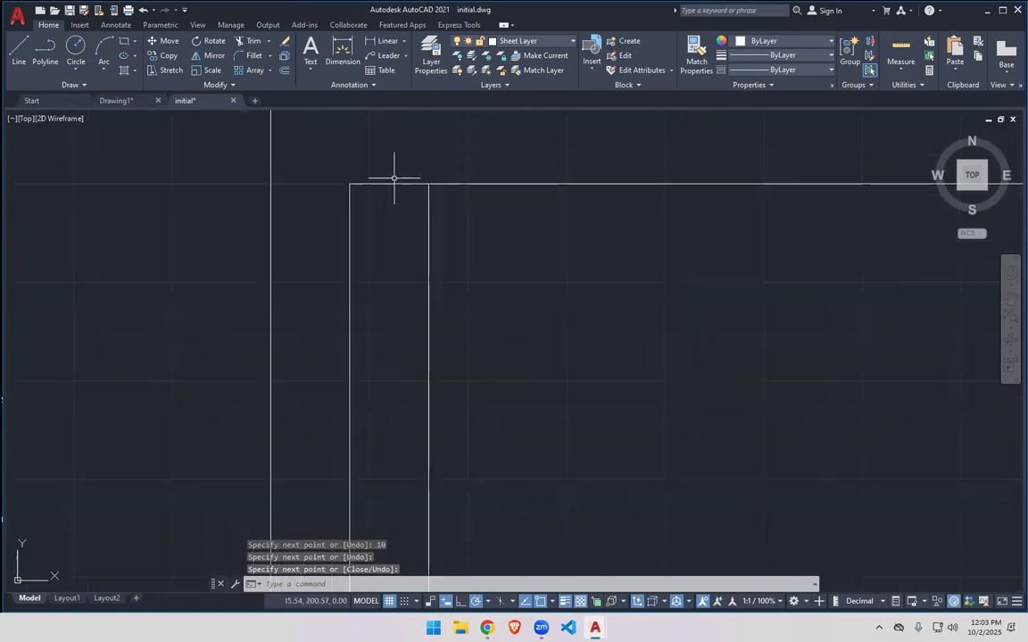
click(397, 184)
key(Delete)
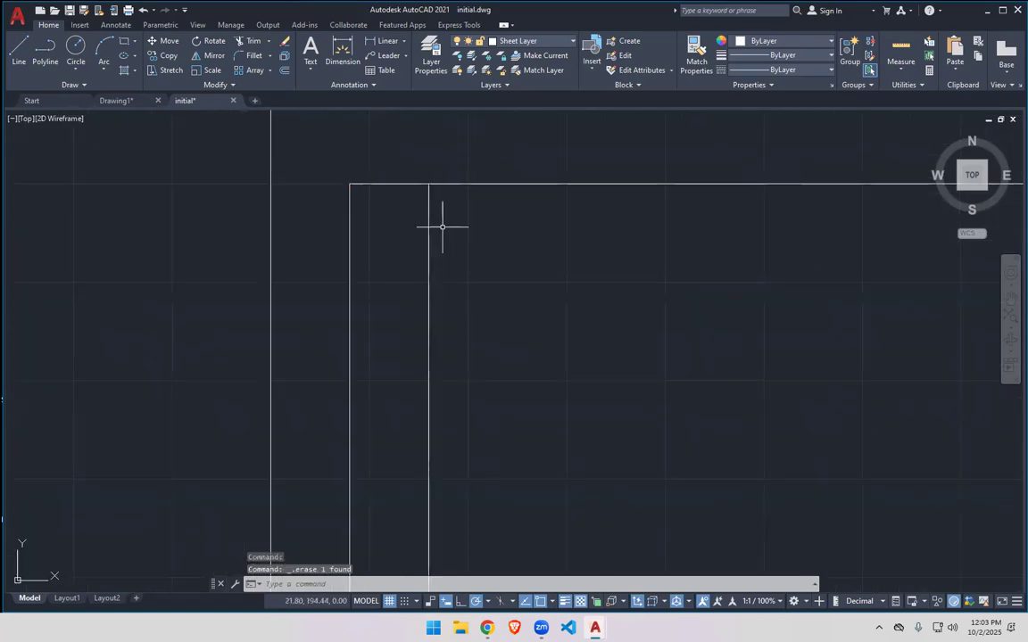
click(428, 261)
key(Delete)
Explode the inner frame rectangle into separate lines.
scroll(434, 265, down, 5)
middle_drag(551, 294, 442, 270)
click(411, 231)
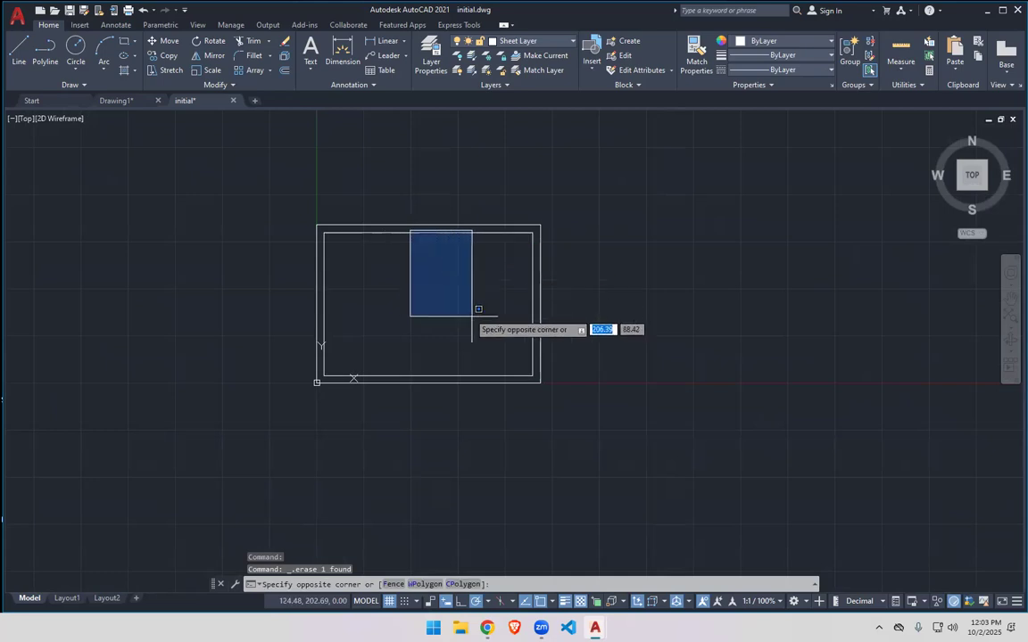
click(471, 313)
click(488, 232)
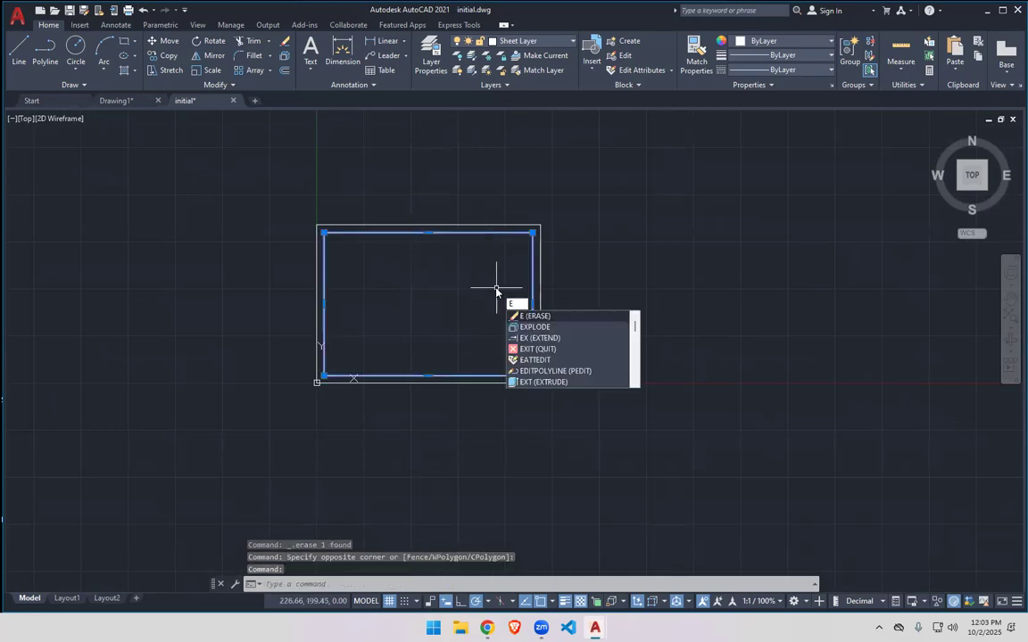
key(Down)
key(Return)
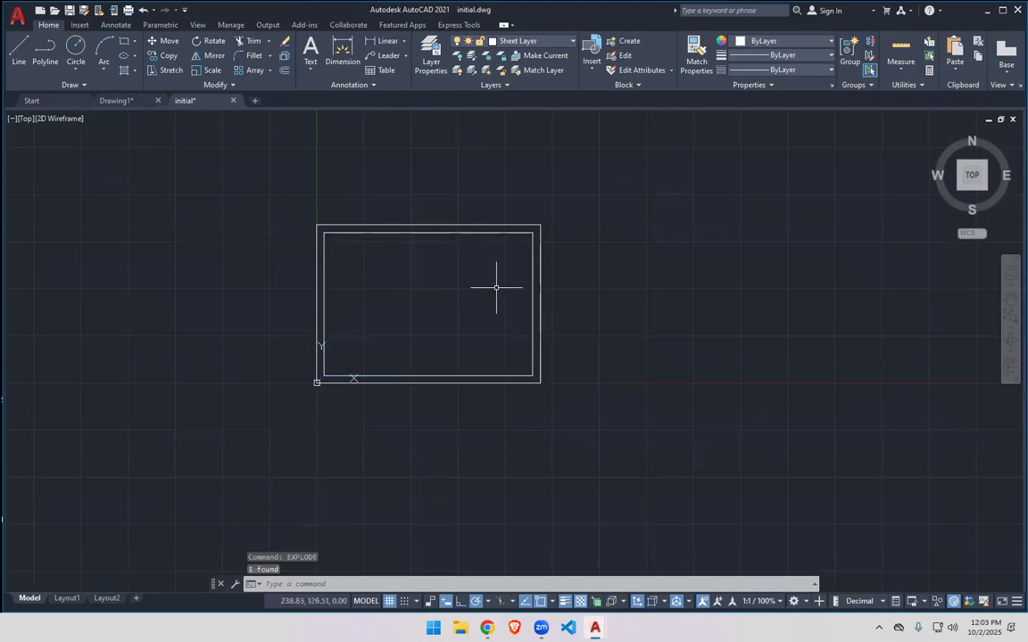
Offset the inner frame's left edge 10 mm inward to create the filing-margin border line.
click(325, 278)
key(Escape)
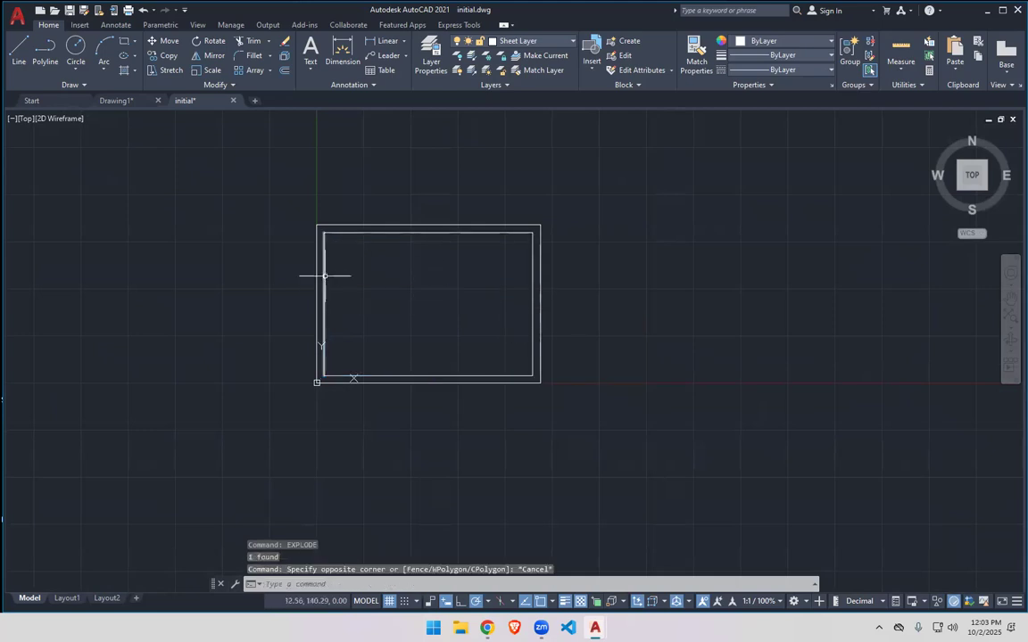
click(325, 276)
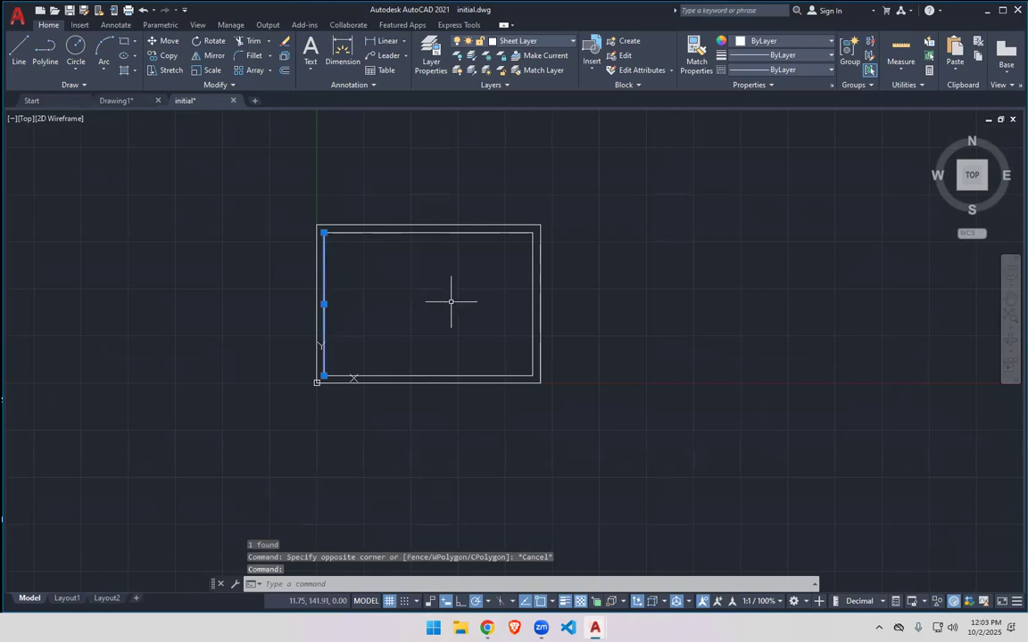
text(FFSET)
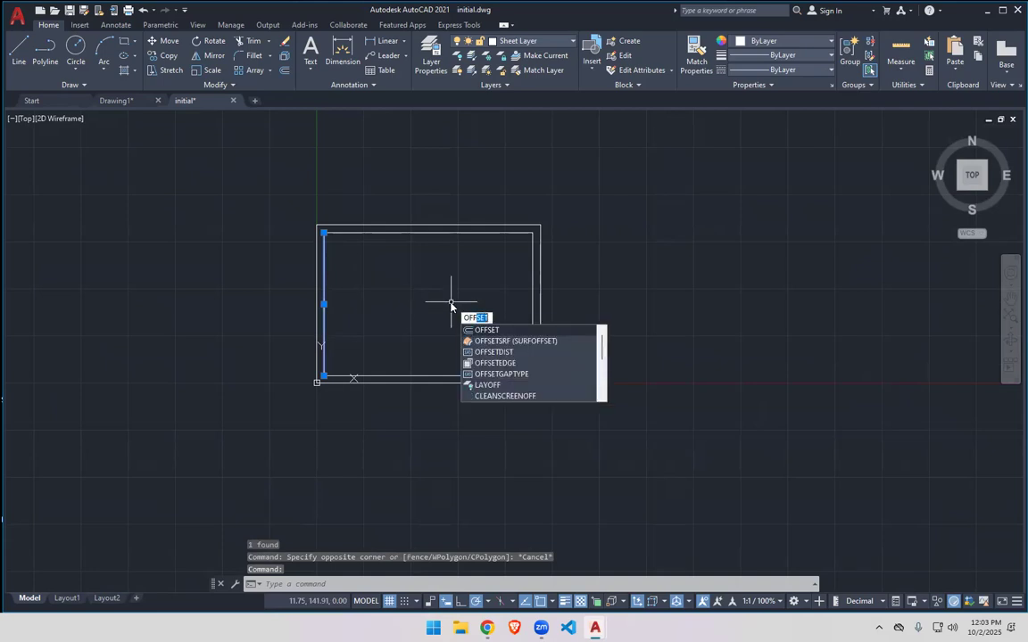
key(Return)
key(Return)
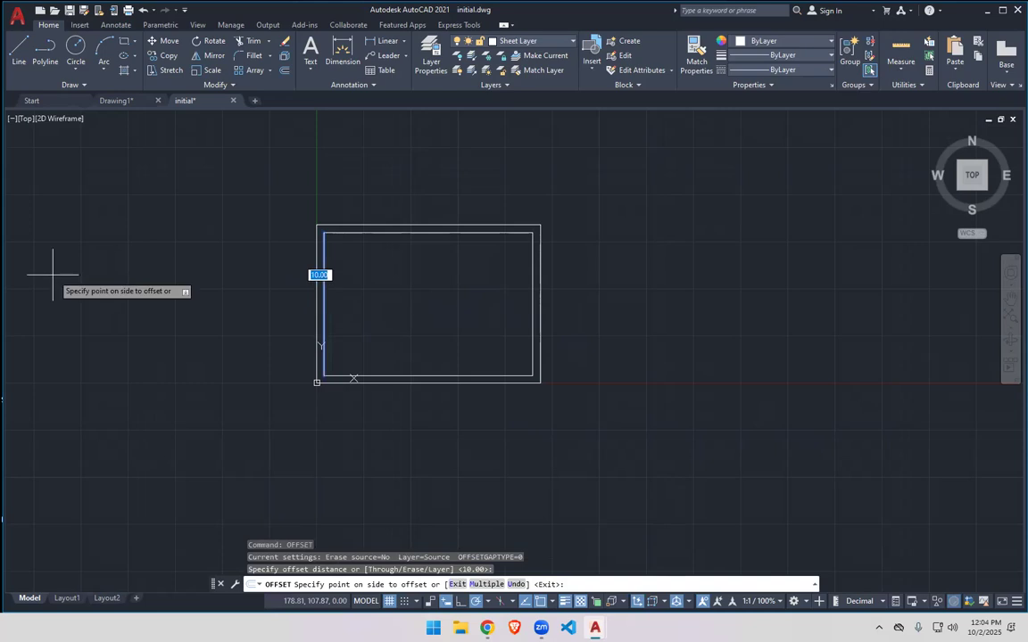
scroll(303, 293, up, 4)
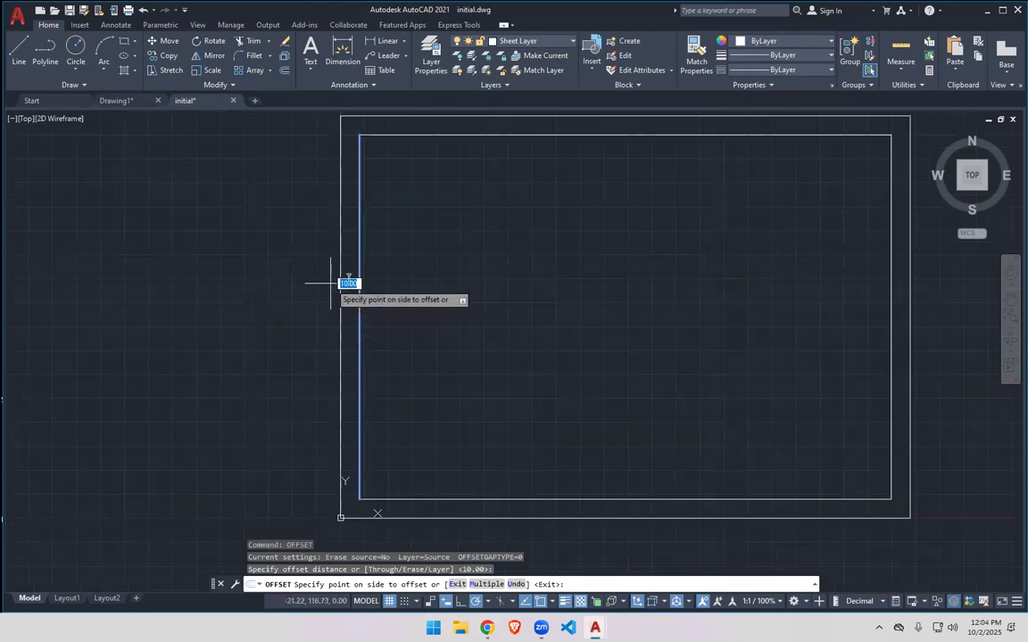
click(388, 274)
key(Escape)
scroll(425, 248, up, 2)
scroll(413, 257, down, 2)
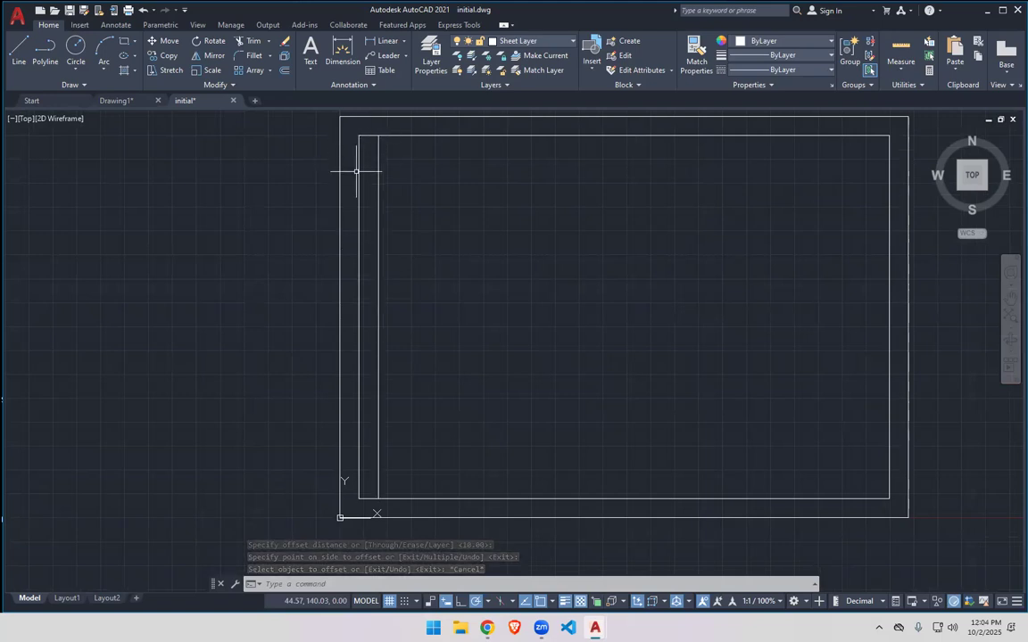
Try erasing the inner frame's original left edge outright, and undo the erasure.
text(TR)
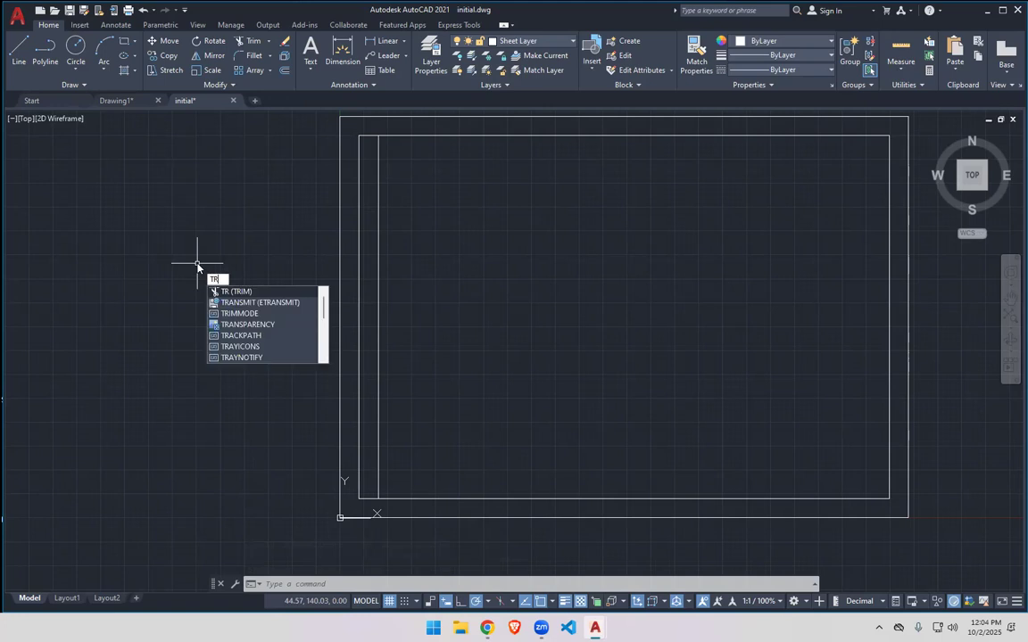
key(Return)
key(Escape)
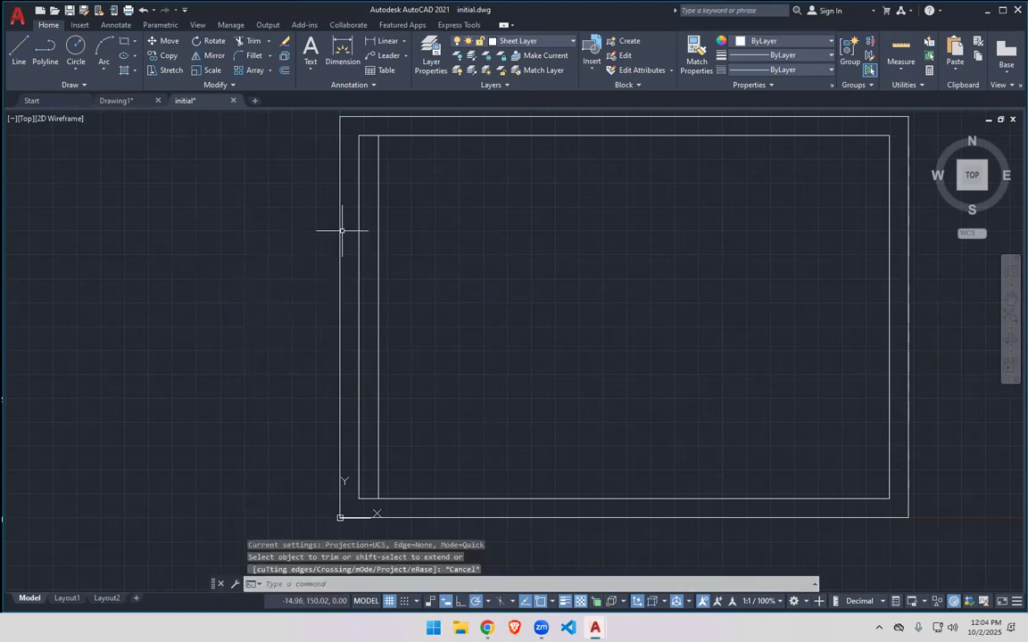
click(358, 232)
key(Delete)
key(ctrl+z)
Trim away the inner frame's original left edge and the top and bottom stubs outside the offset line.
text(TR)
key(Return)
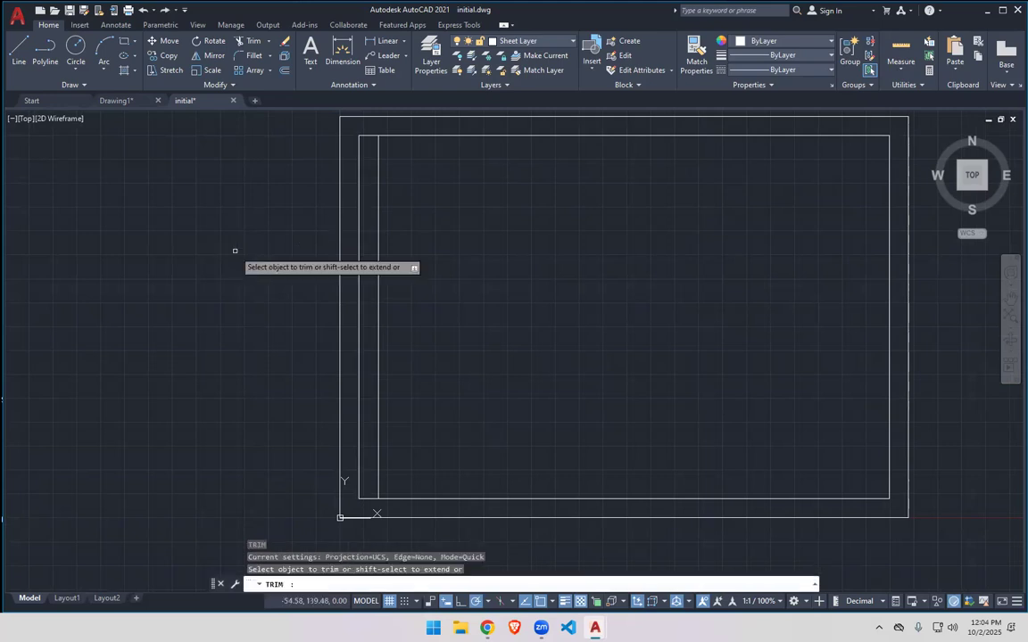
click(366, 137)
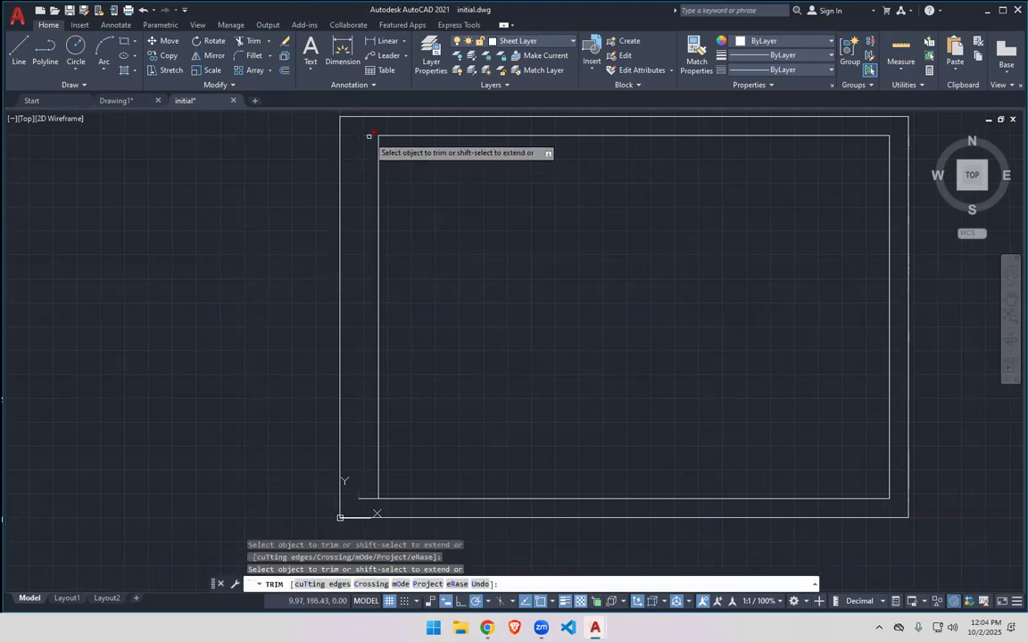
click(373, 498)
key(Escape)
Select the four inner frame lines and the outer sheet rectangle to check both outlines.
scroll(615, 305, down, 2)
click(549, 195)
click(548, 200)
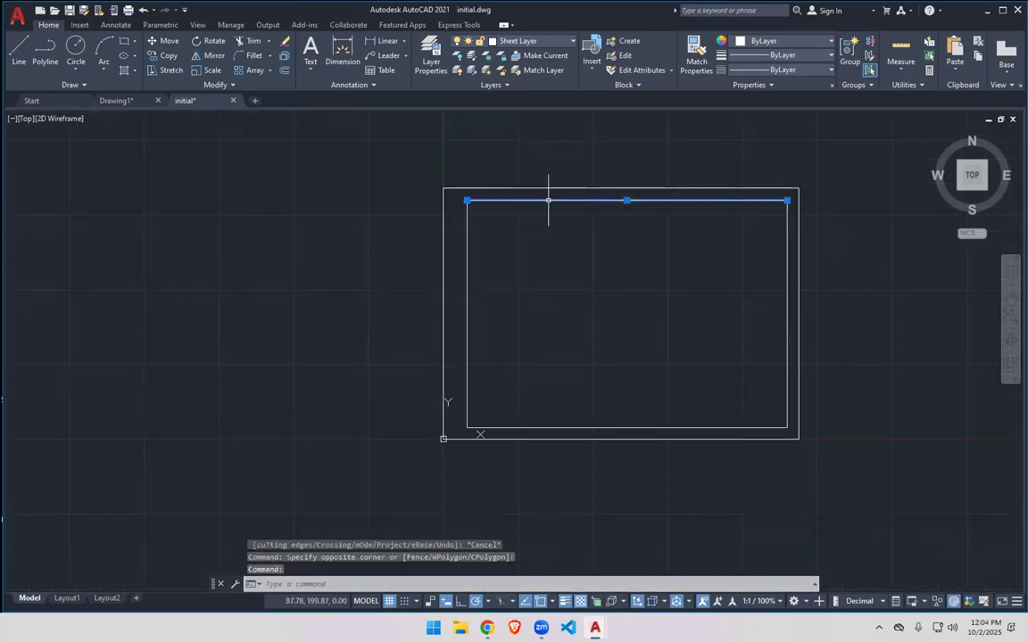
click(455, 198)
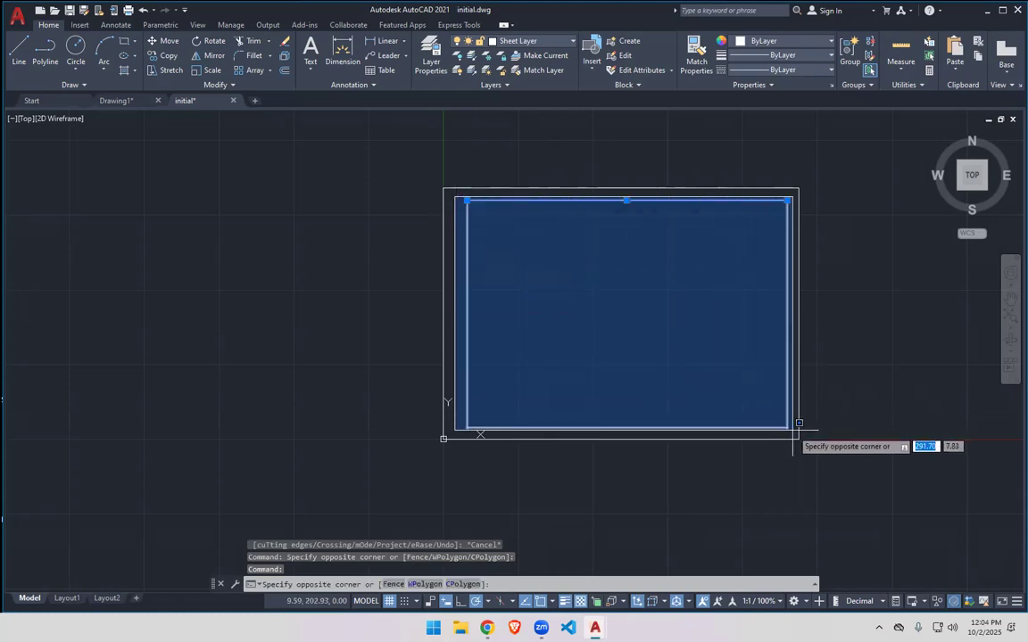
click(795, 428)
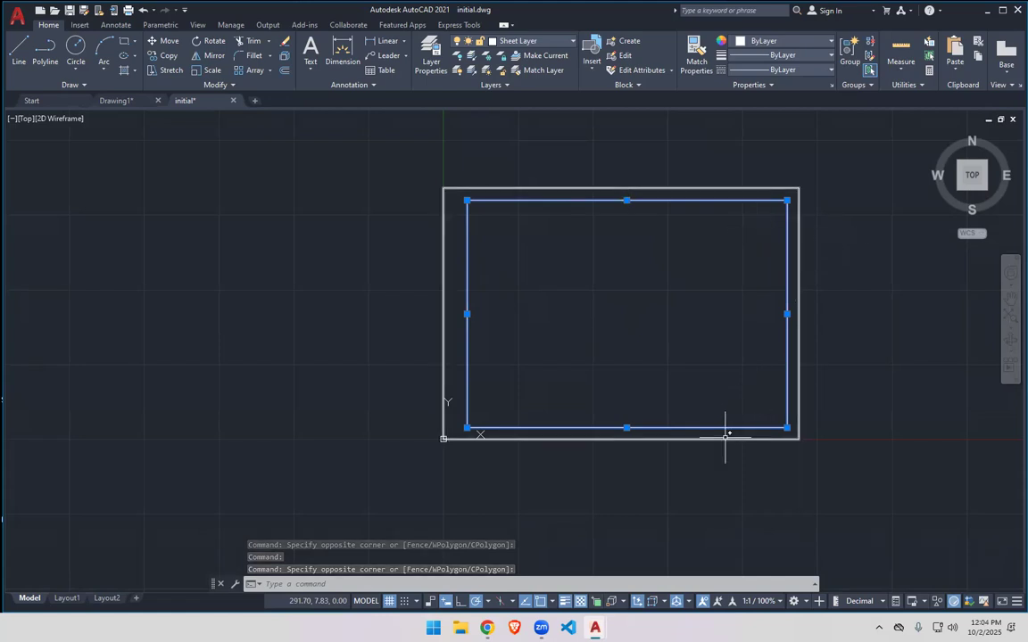
click(799, 440)
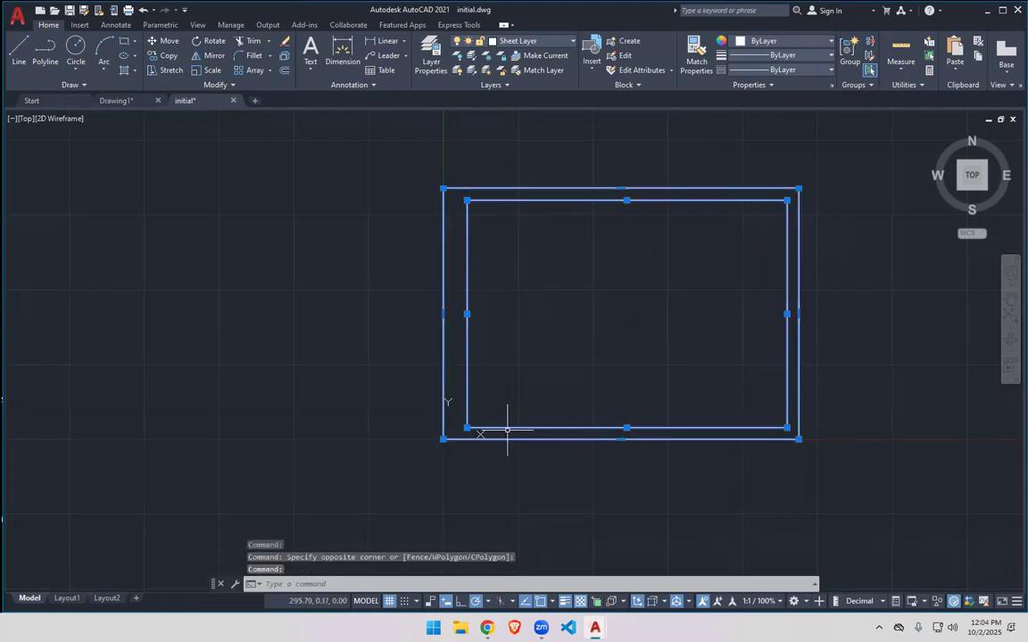
Examine the left filing-margin strip and the area inside the frame with selection windows, and clear the selection.
click(490, 309)
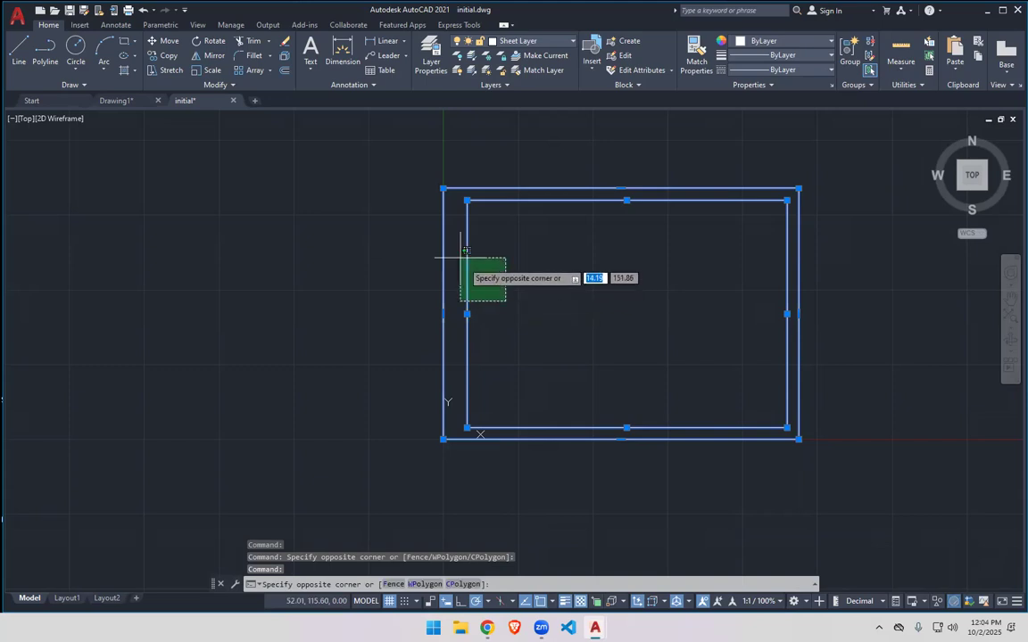
click(461, 234)
click(459, 230)
click(457, 372)
click(546, 232)
click(617, 373)
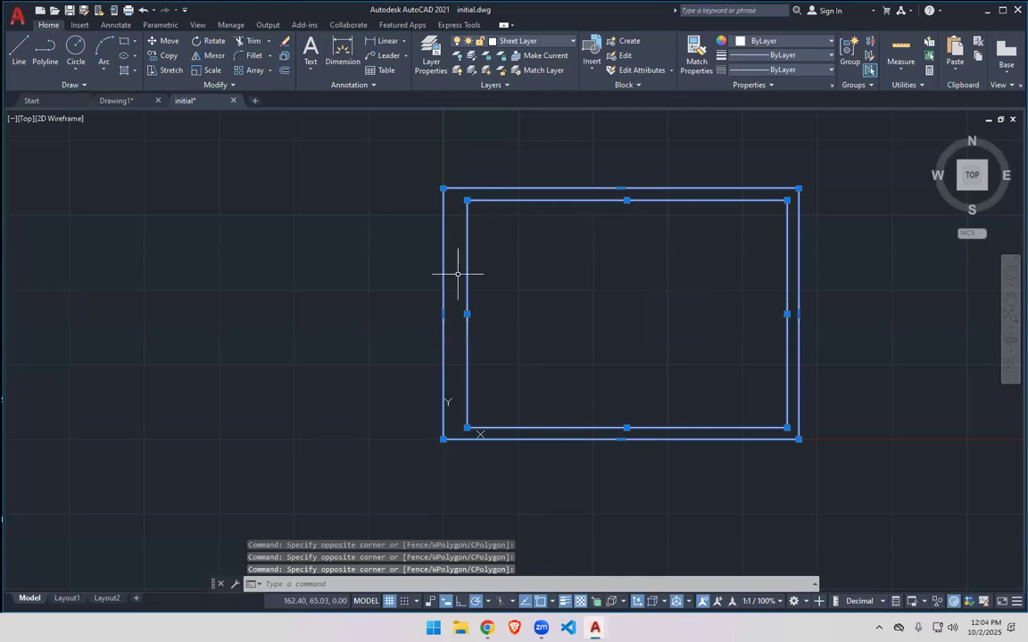
click(679, 310)
key(Escape)
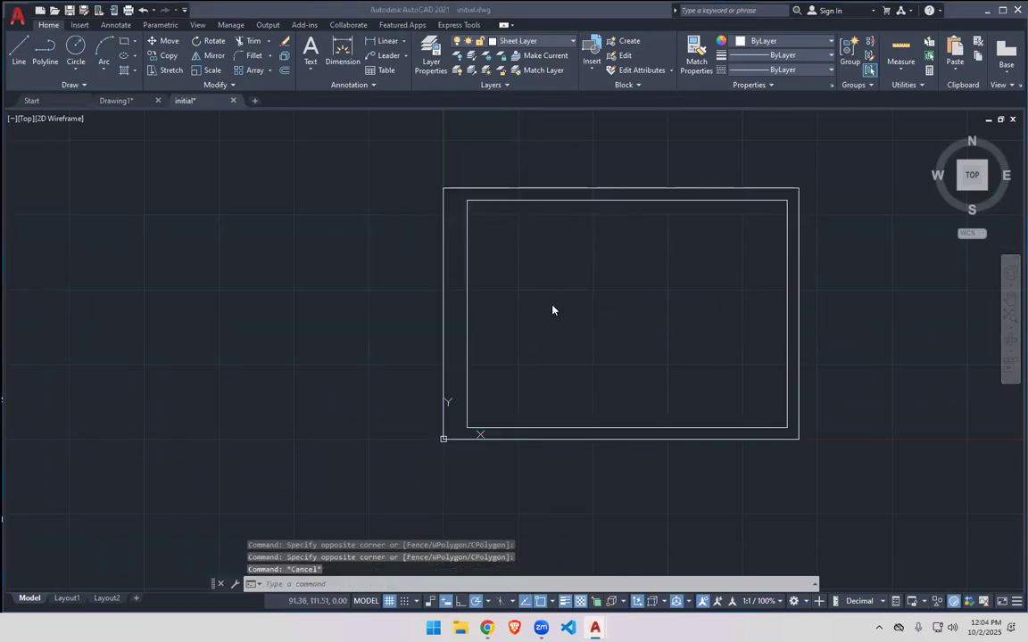
Switch to the lab slides in Chrome and move on from Border and Frame to the Title Block slide.
key(alt+Tab)
mouse_move(596, 625)
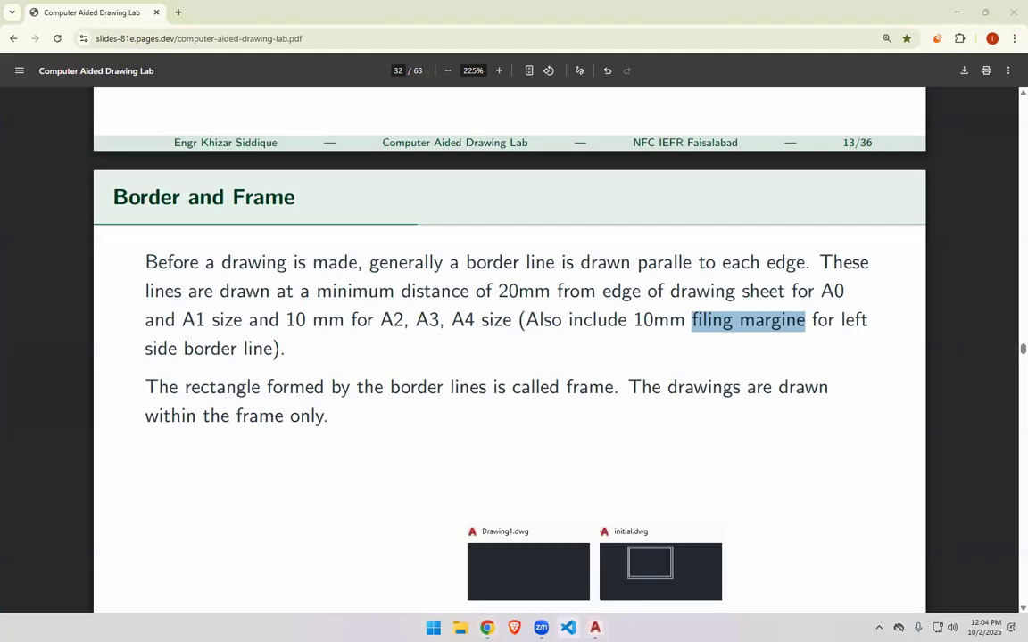
scroll(537, 374, down, 20)
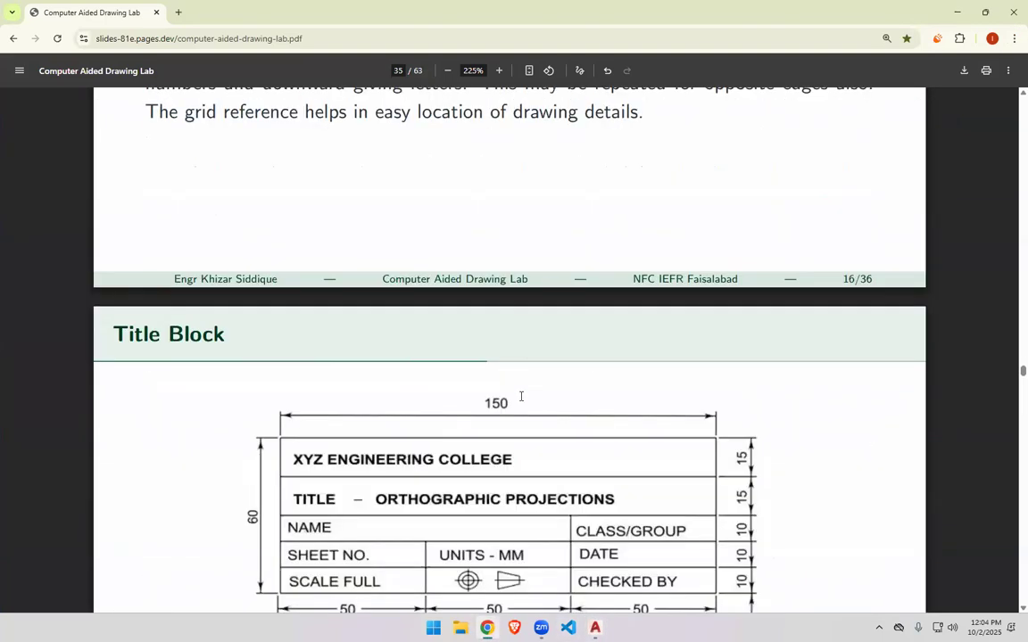
Look through the Title Block, Sample Sheet and Centering Marks slides and go to the Grid Reference Numbers slide.
scroll(521, 396, down, 3)
scroll(521, 396, down, 4)
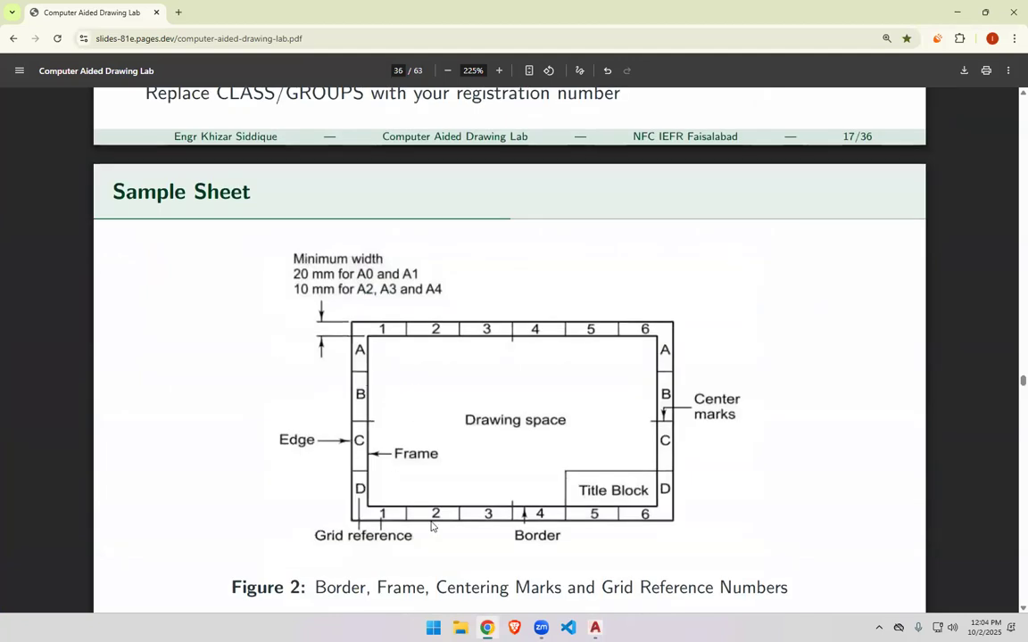
scroll(360, 454, up, 6)
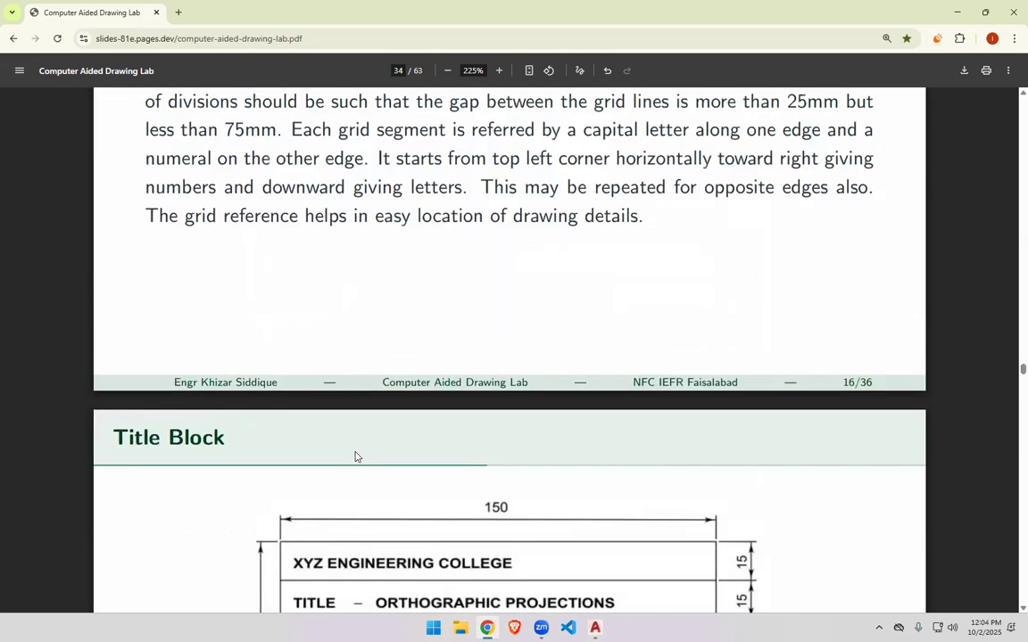
scroll(359, 454, down, 6)
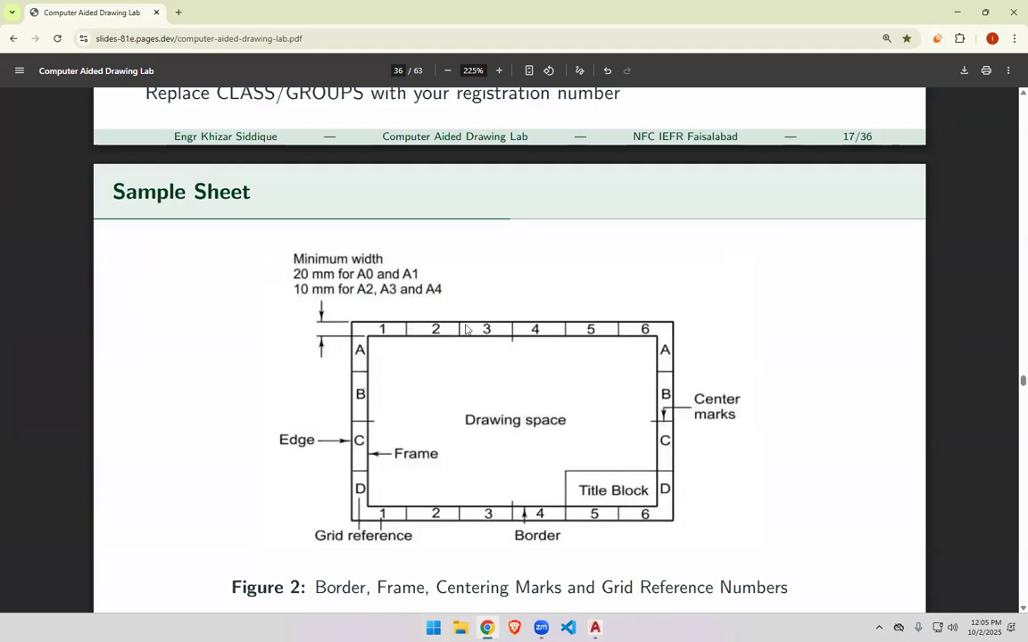
scroll(516, 282, up, 20)
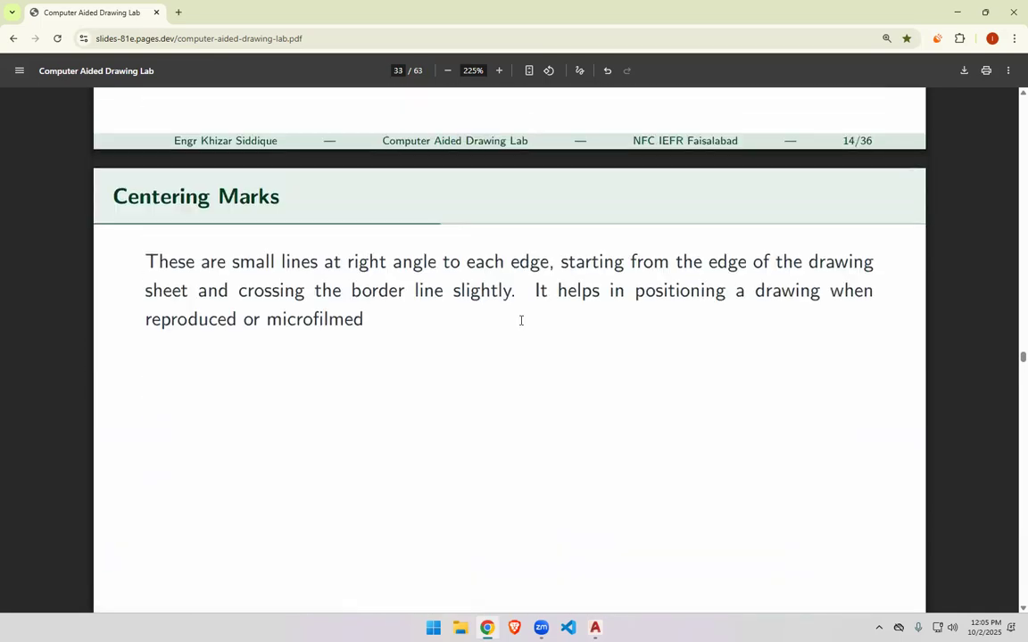
scroll(522, 325, up, 3)
scroll(401, 303, down, 9)
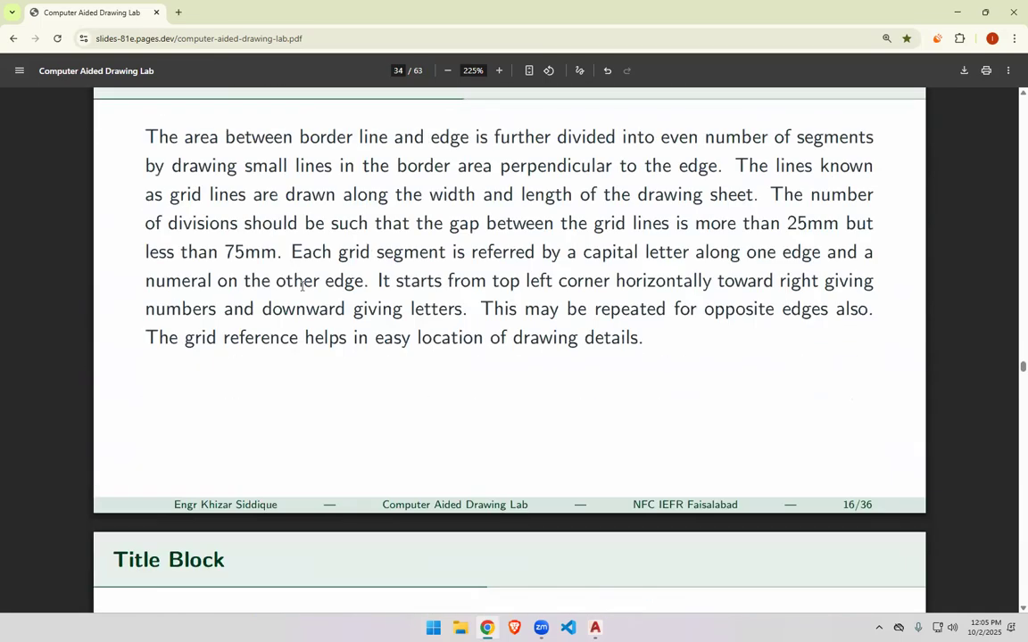
Read the Grid Reference Numbers paragraph, highlighting the opening phrase about the area between border line and edge.
scroll(303, 286, up, 1)
scroll(303, 287, up, 1)
drag(148, 320, 603, 349)
click(801, 376)
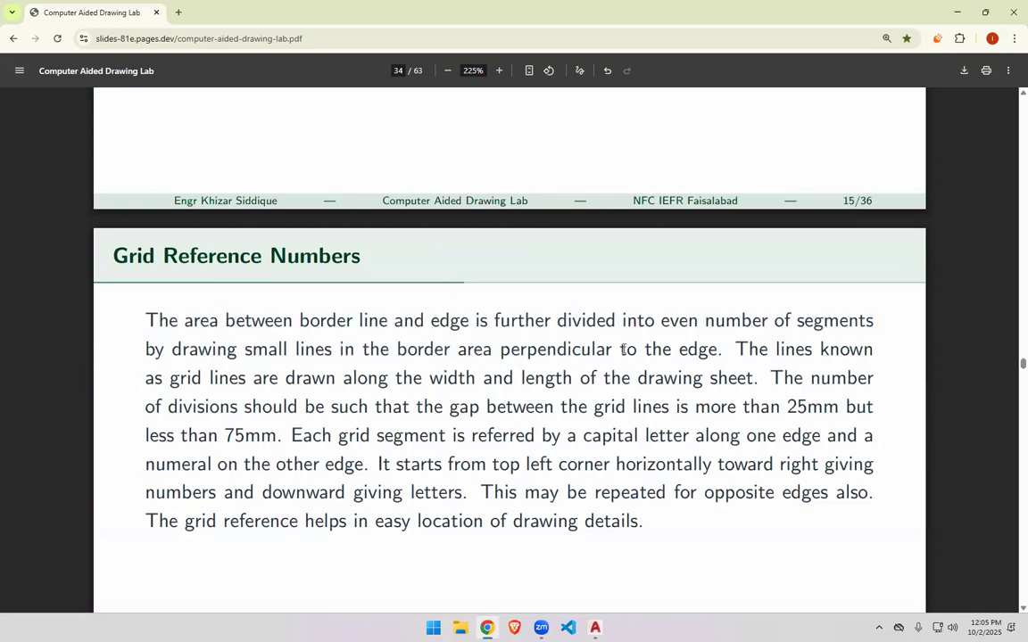
drag(191, 316, 489, 304)
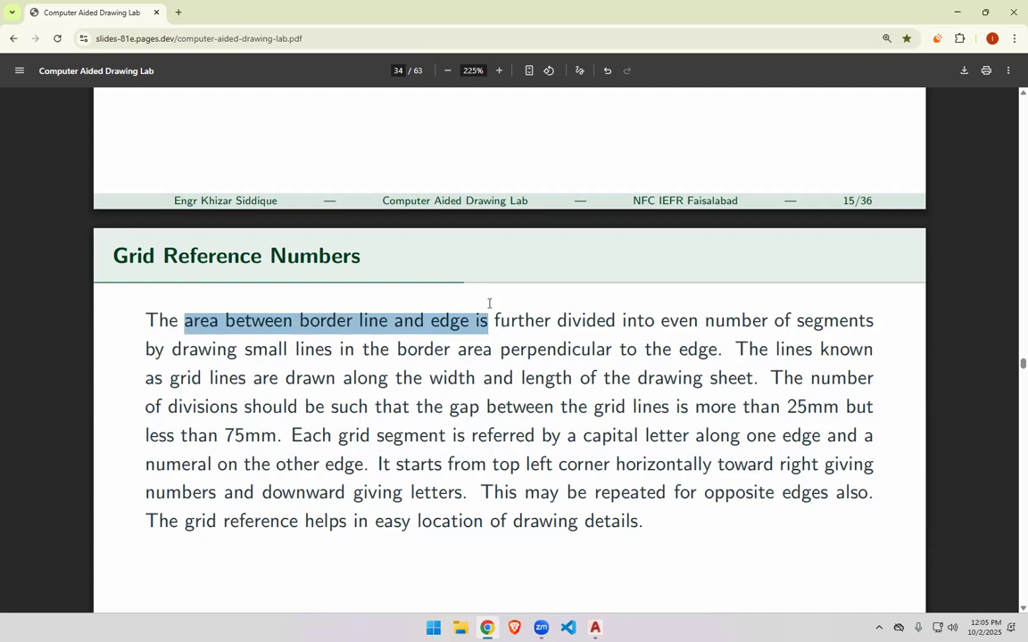
click(486, 305)
Switch to initial.dwg in AutoCAD, examine the left border strip and the outer sheet rectangle by selecting, and clear the selection.
key(alt+Tab)
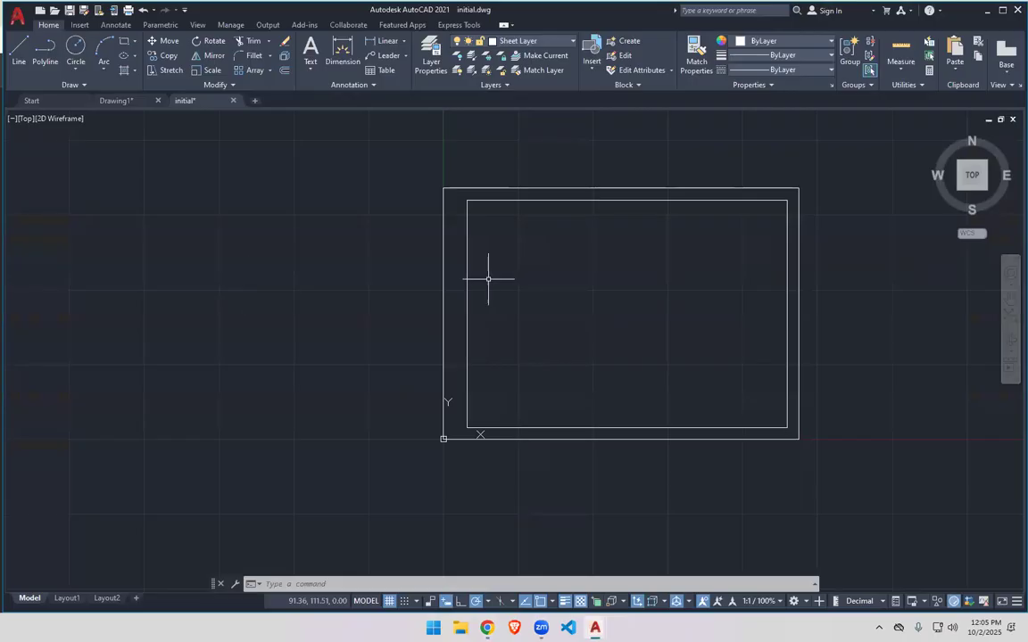
click(438, 271)
click(455, 259)
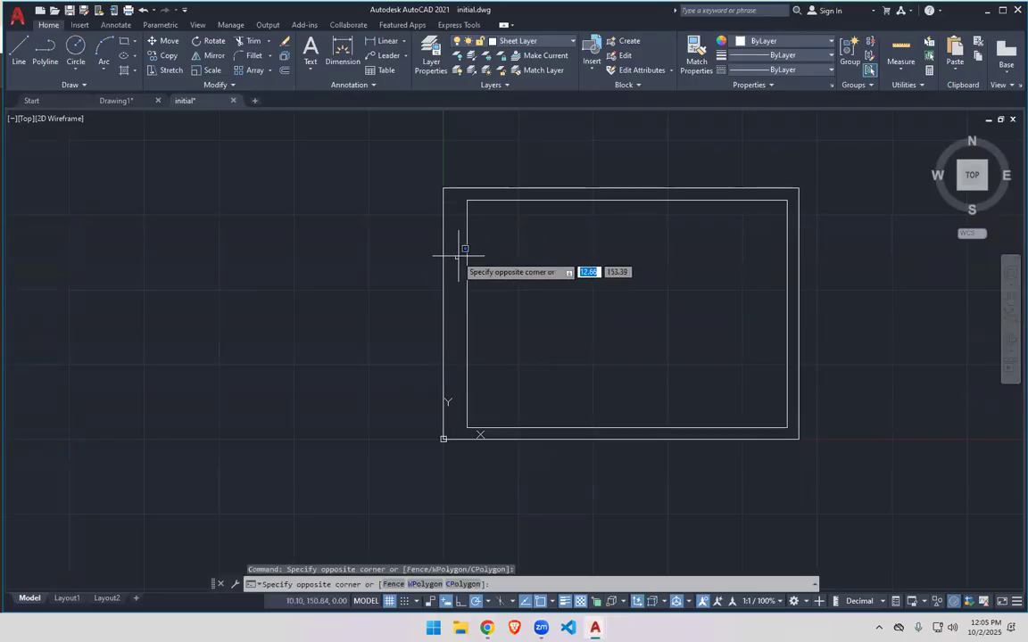
click(455, 324)
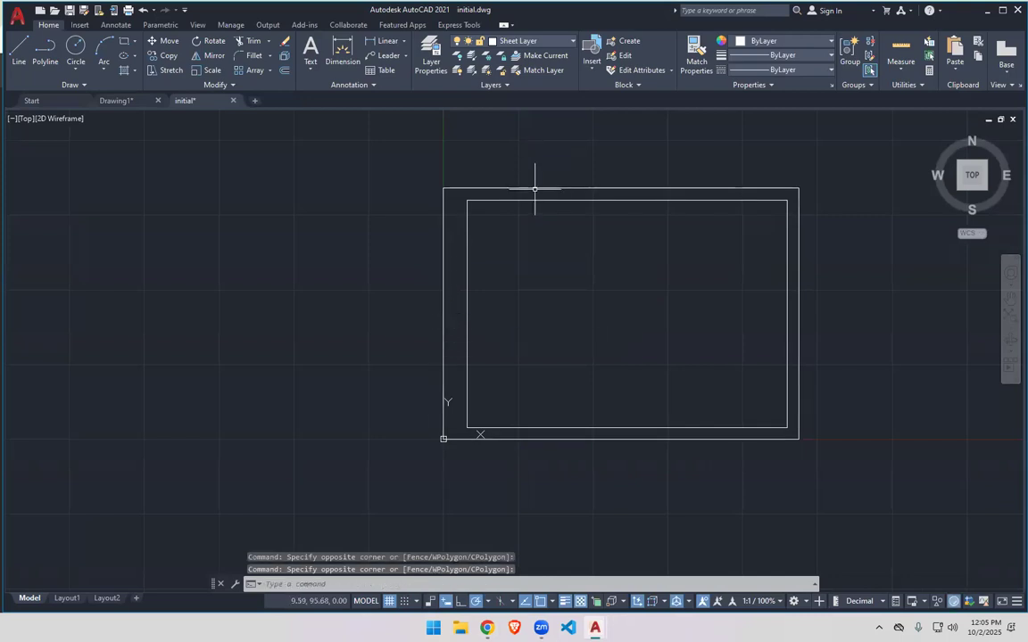
click(553, 188)
click(559, 193)
click(532, 193)
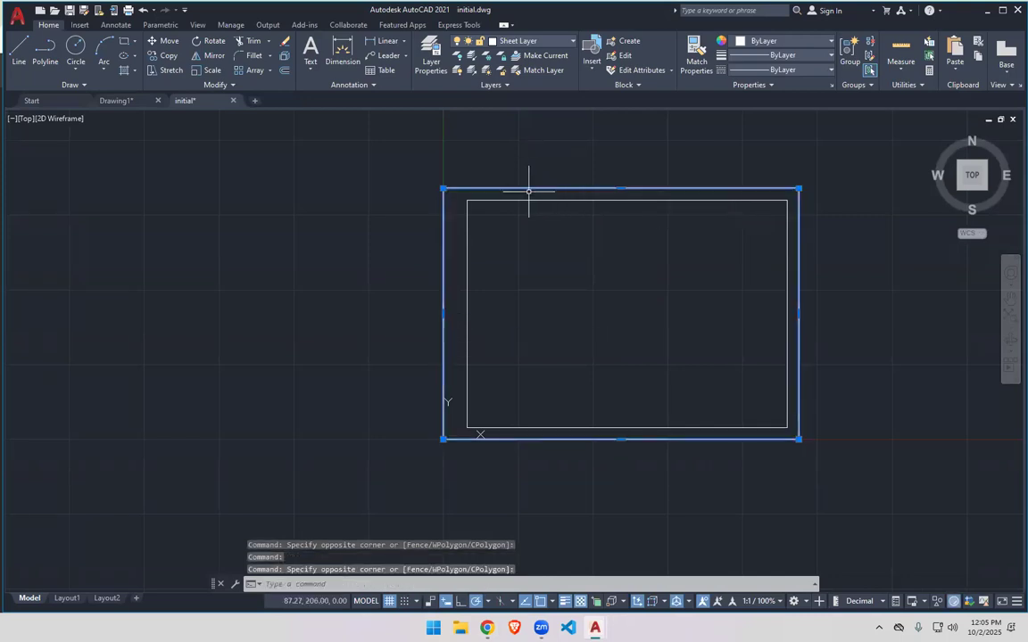
key(Escape)
Examine the top and left border strips near the sheet's upper-left corner with selection windows, and switch back to the lab slides in Chrome.
scroll(515, 191, up, 6)
click(515, 191)
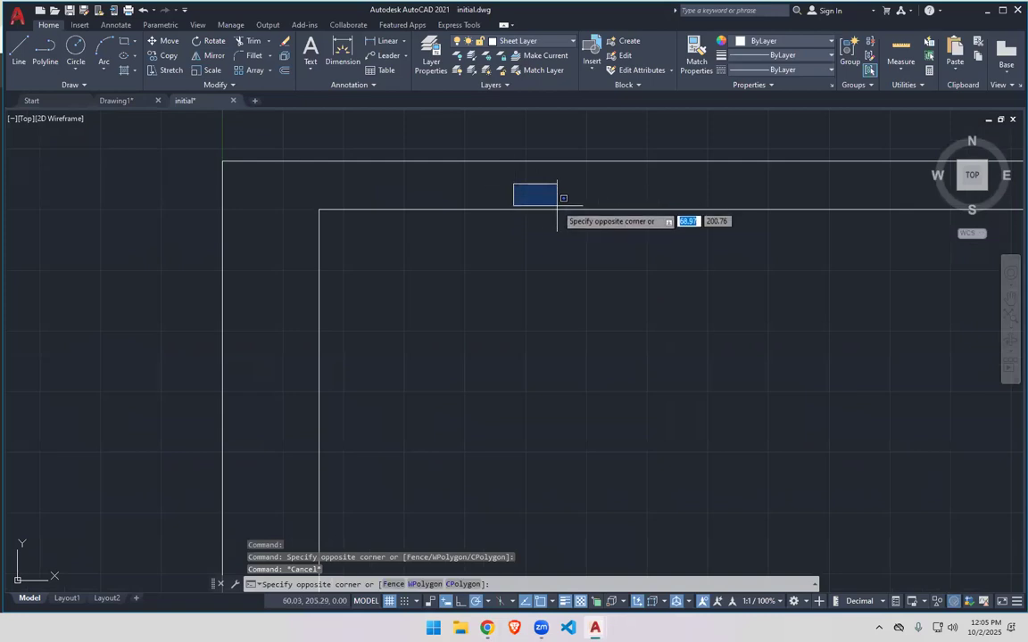
click(774, 201)
click(249, 261)
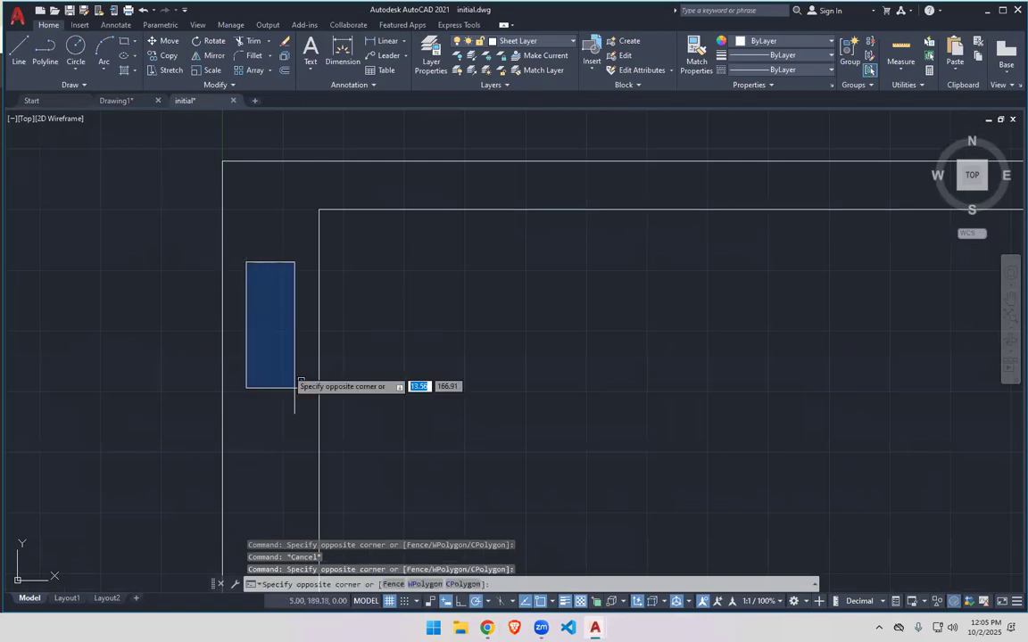
click(249, 258)
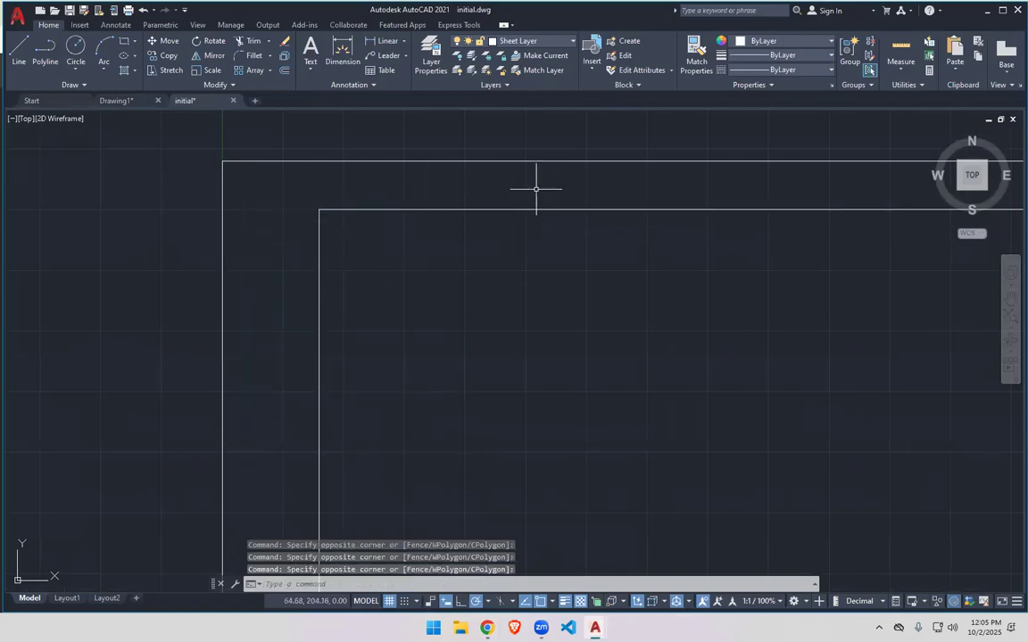
key(alt+Tab)
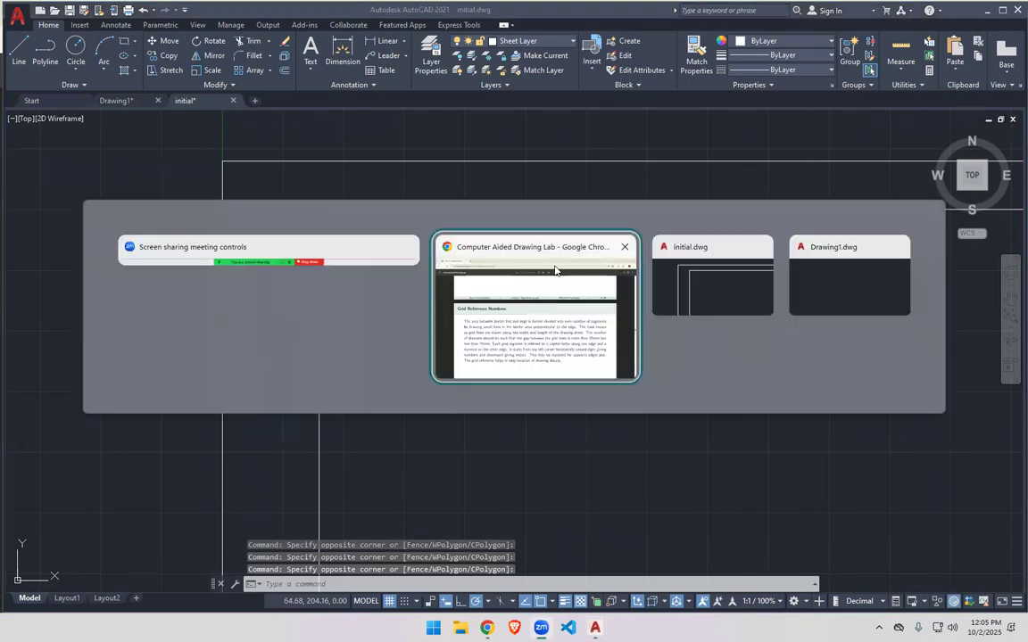
Switch to the Computer Aided Drawing Lab PDF in Chrome and examine the grid segment count rule, title block and sample sheet.
click(555, 270)
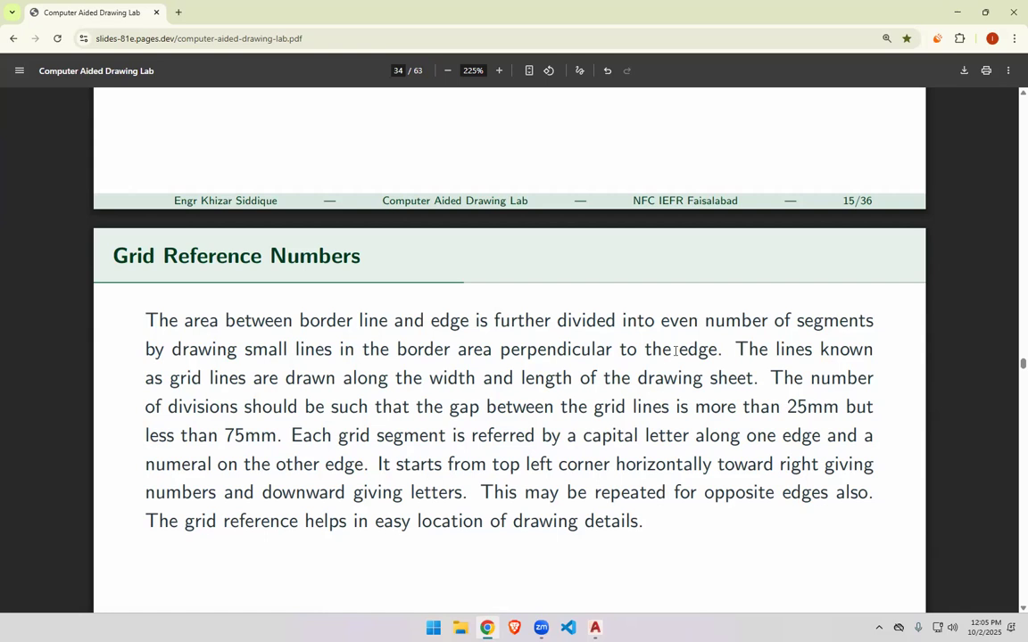
drag(661, 321, 766, 329)
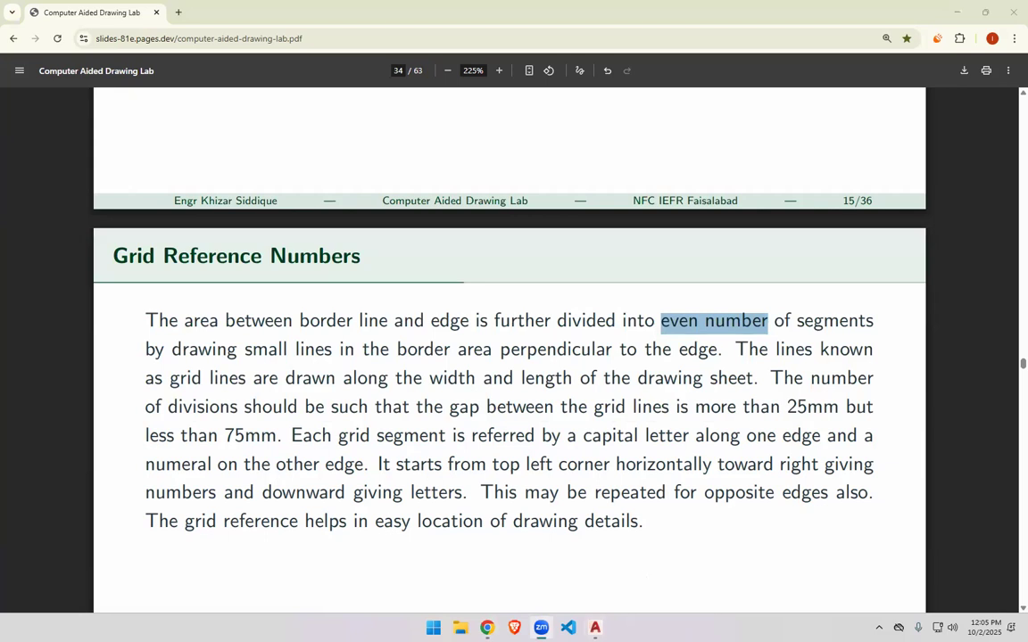
scroll(542, 422, down, 10)
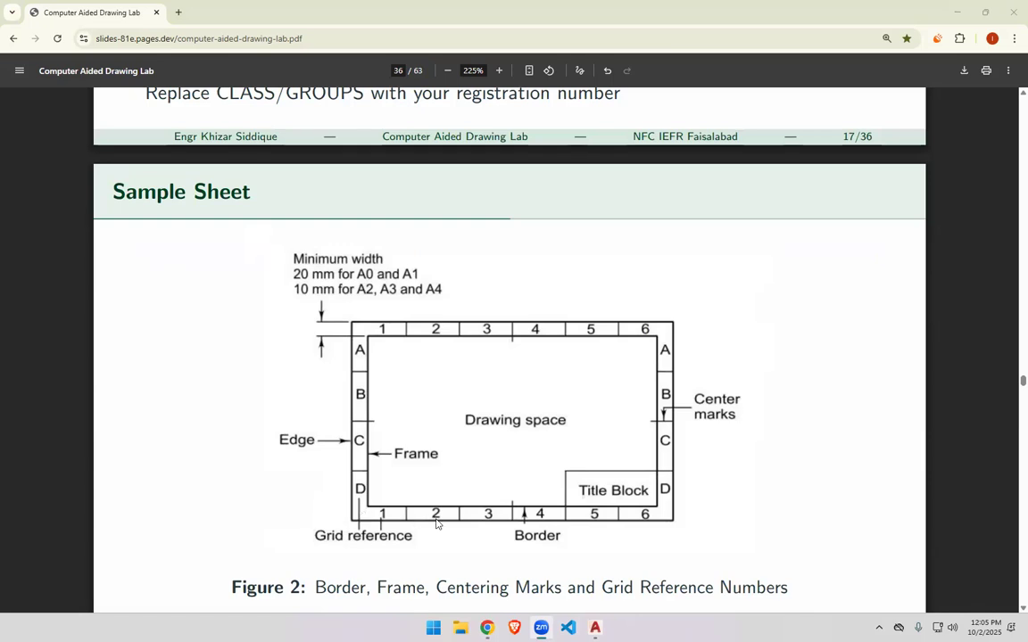
scroll(609, 395, up, 10)
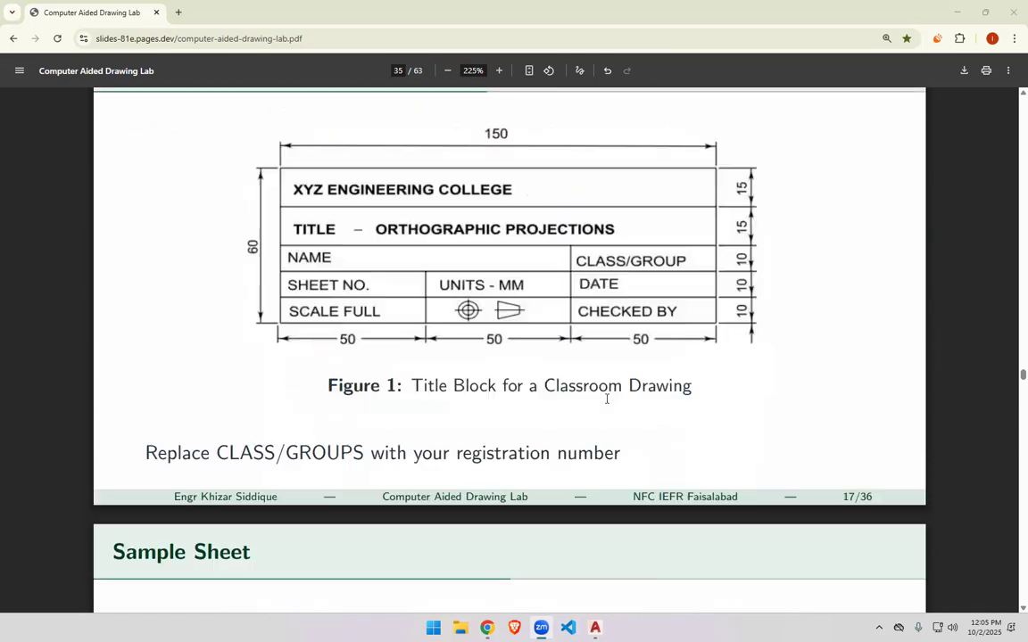
scroll(610, 395, down, 9)
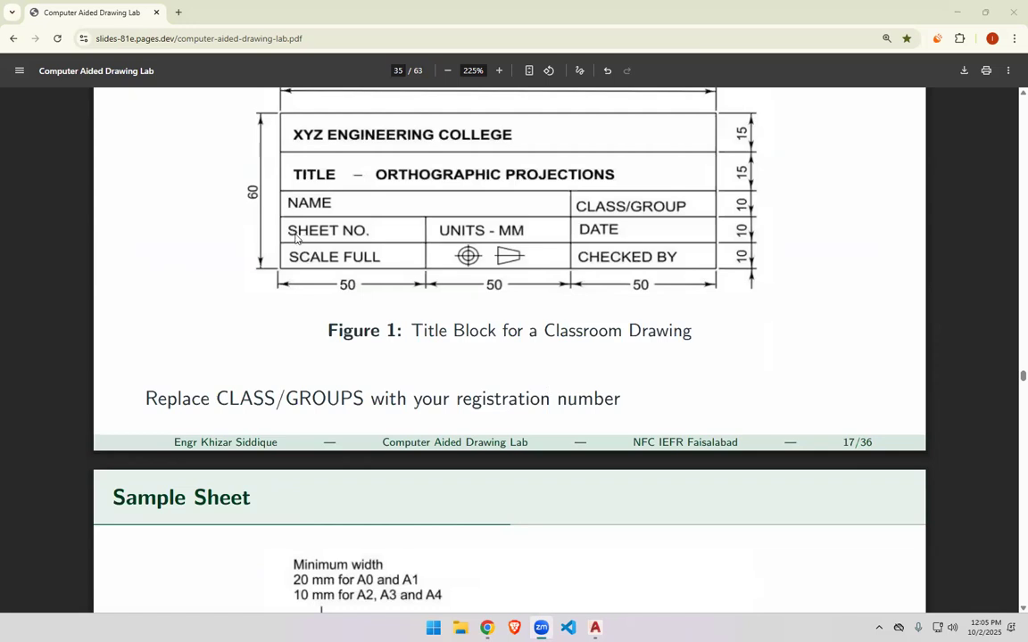
scroll(296, 238, down, 4)
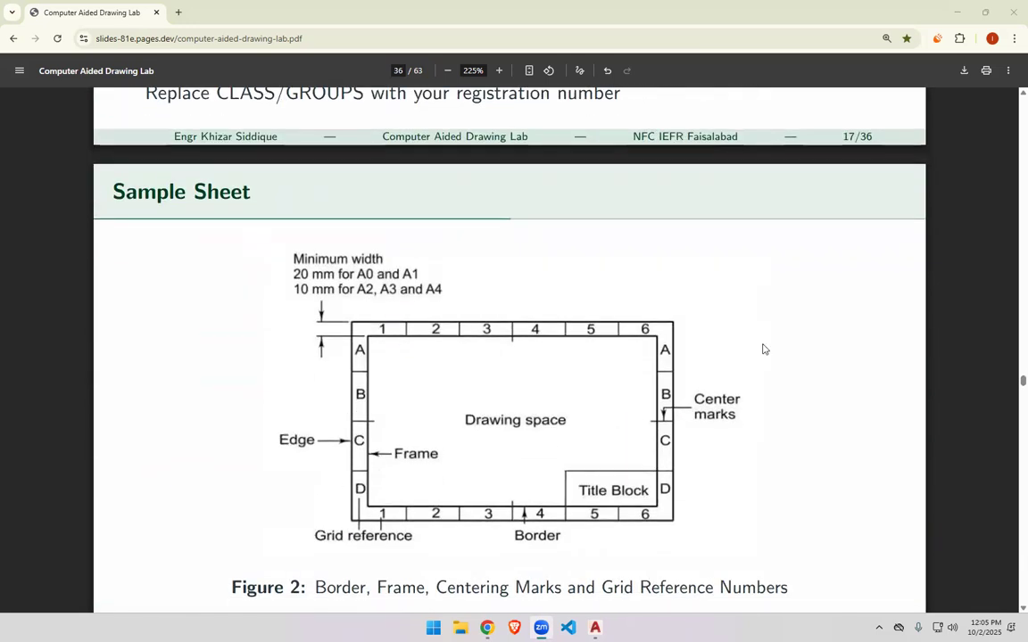
scroll(532, 327, up, 7)
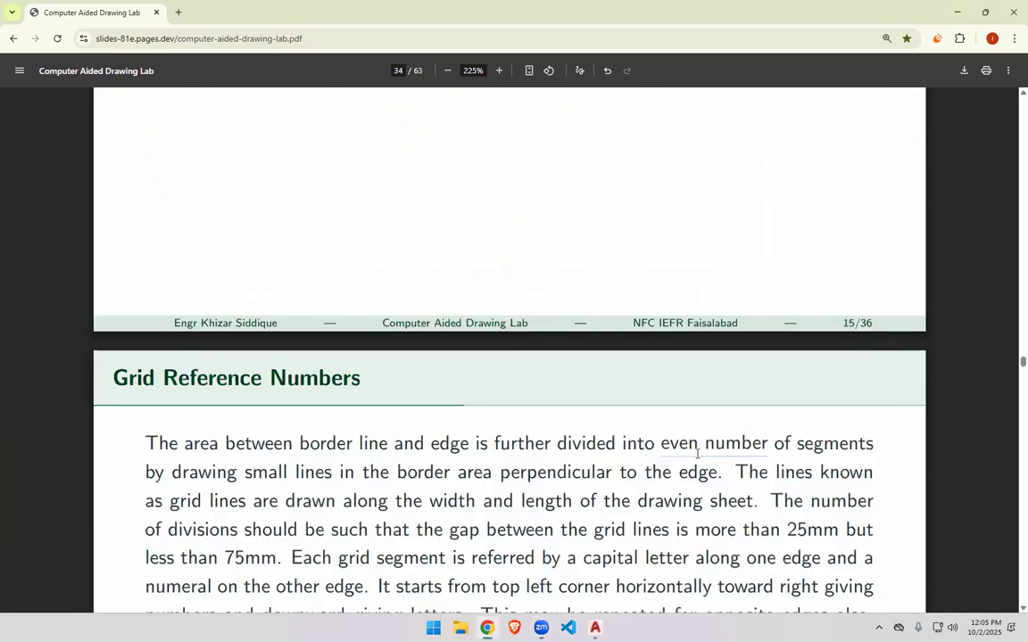
Highlight the rule for the gap between grid lines, review the sample sheet figure, and return to the initial.dwg drawing in AutoCAD.
scroll(699, 390, up, 3)
scroll(763, 390, up, 1)
drag(789, 407, 263, 446)
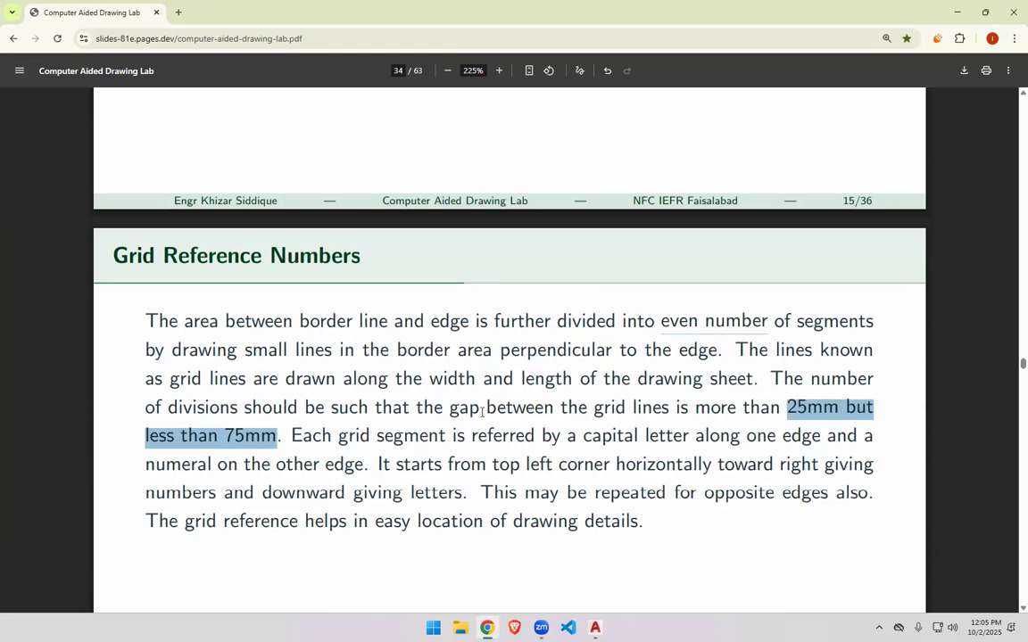
drag(774, 380, 264, 442)
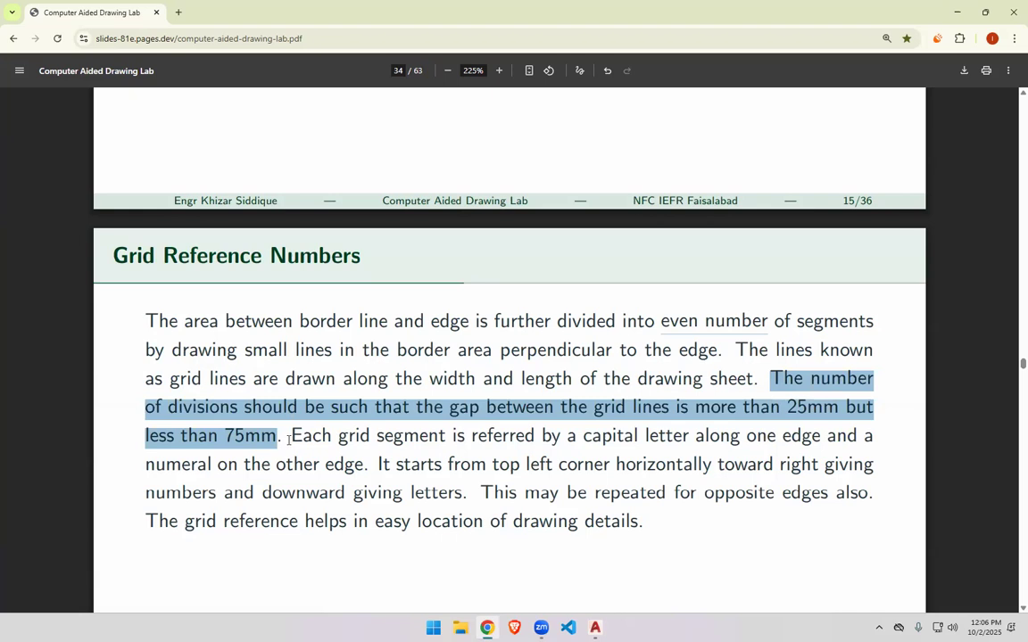
scroll(464, 418, down, 12)
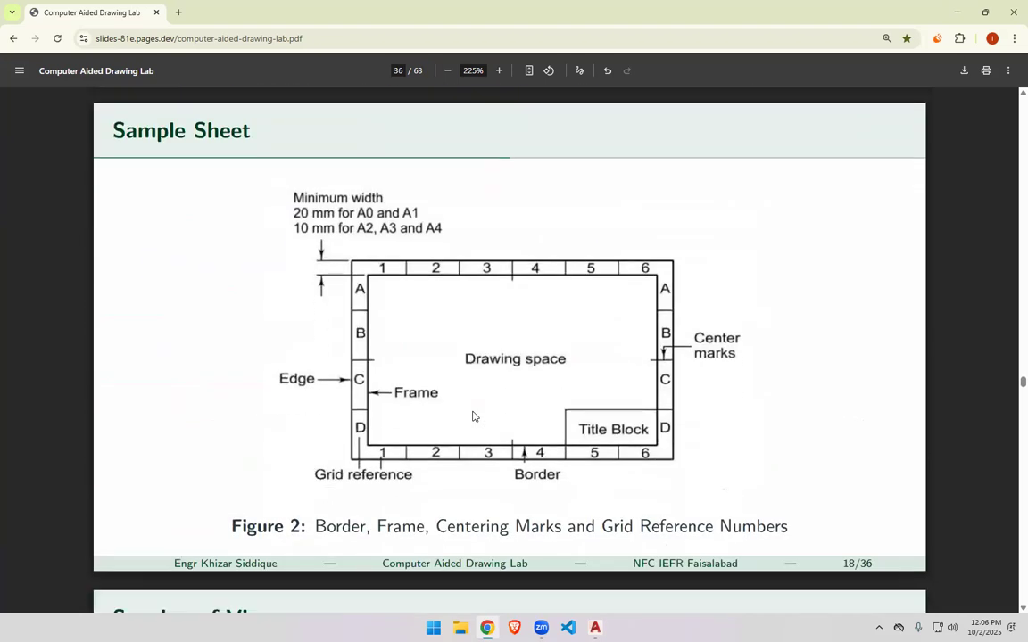
key(alt+Tab)
key(Tab)
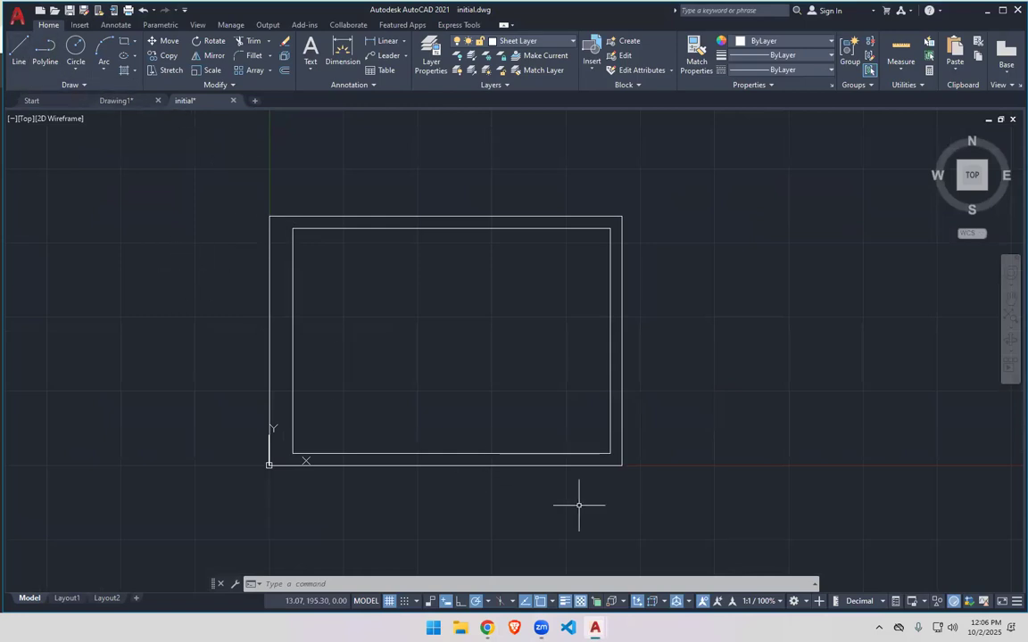
Go back to the lab PDF in Chrome and look up the Measure Distance shorthand in the Annotation commands table.
key(alt+Tab)
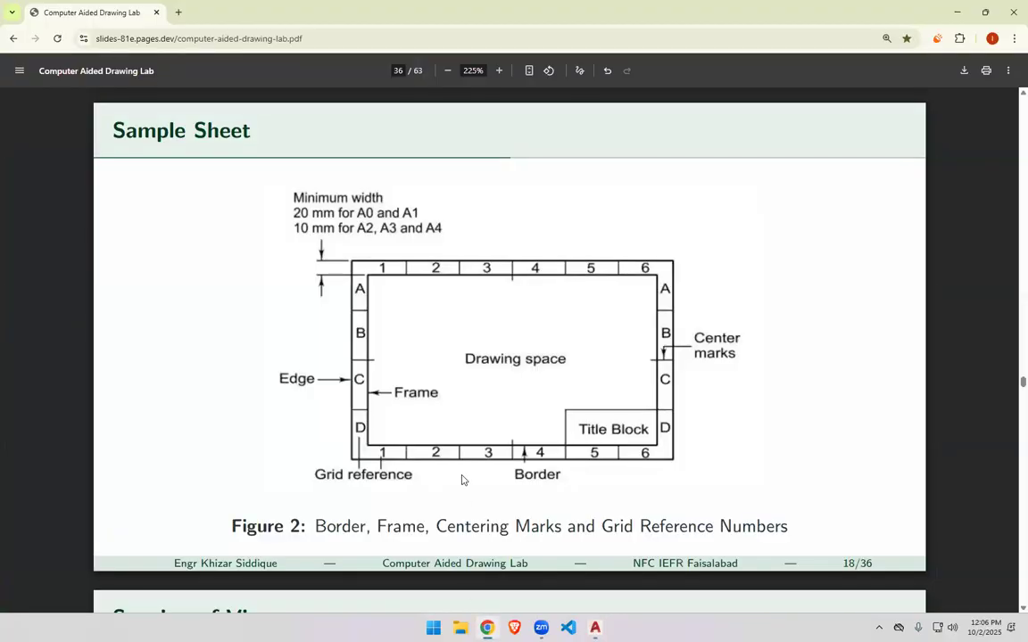
scroll(462, 480, up, 4)
scroll(462, 480, up, 20)
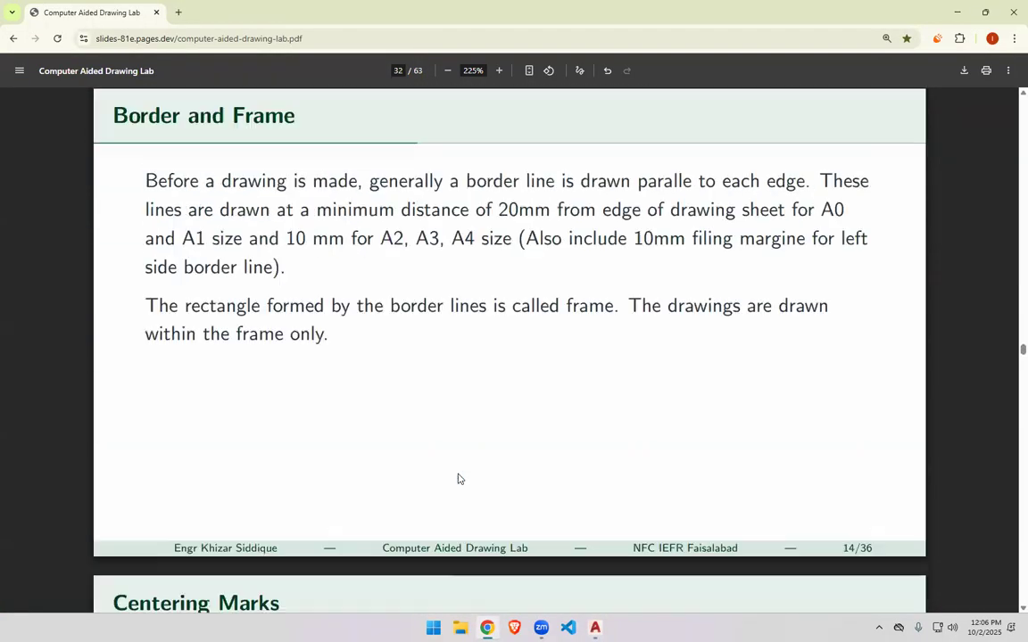
scroll(458, 479, up, 10)
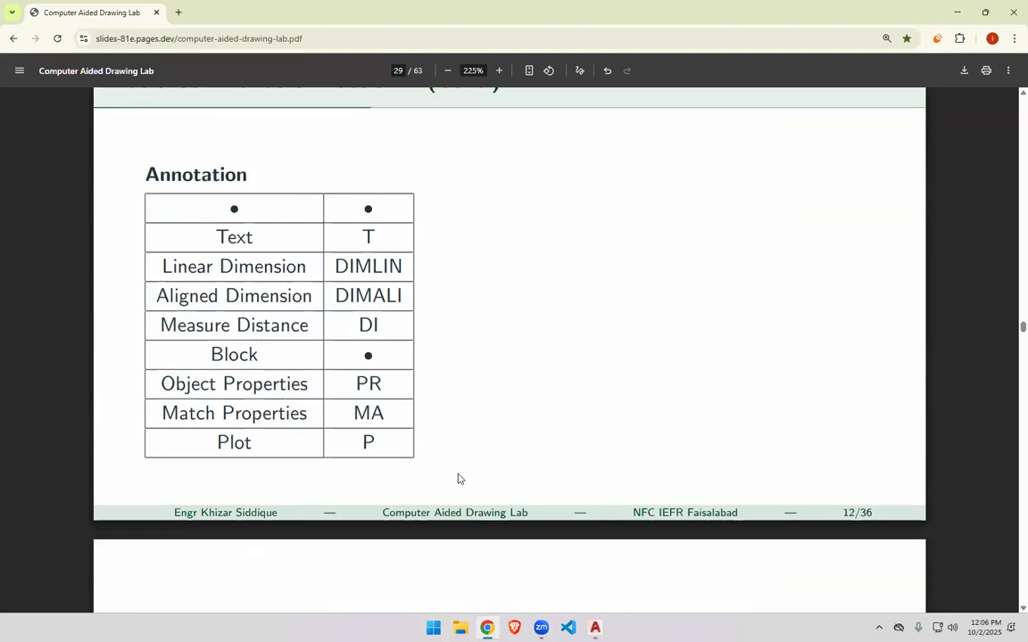
double_click(272, 330)
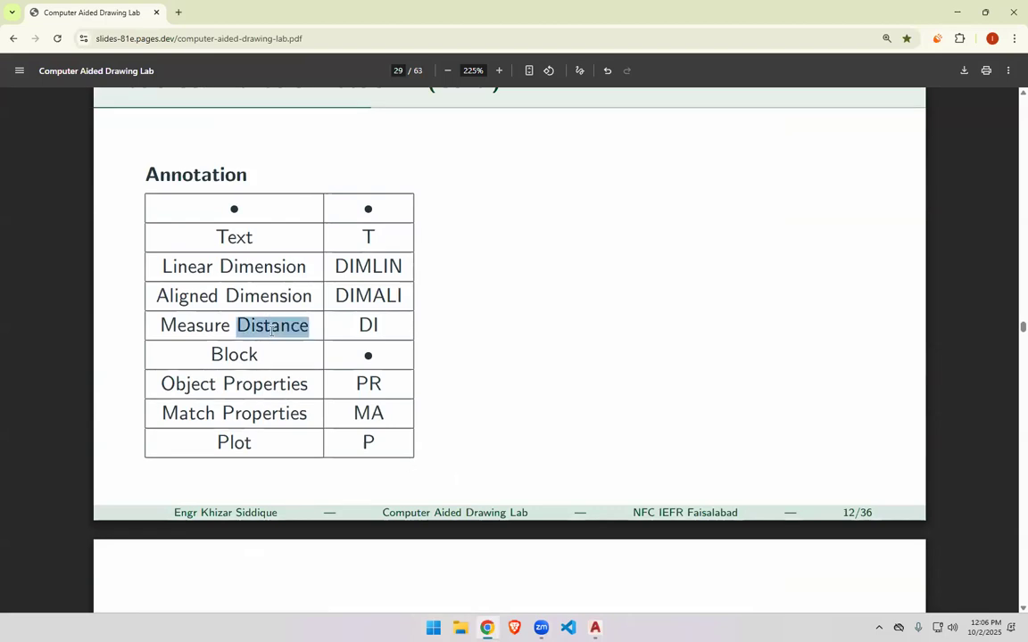
drag(161, 327, 386, 328)
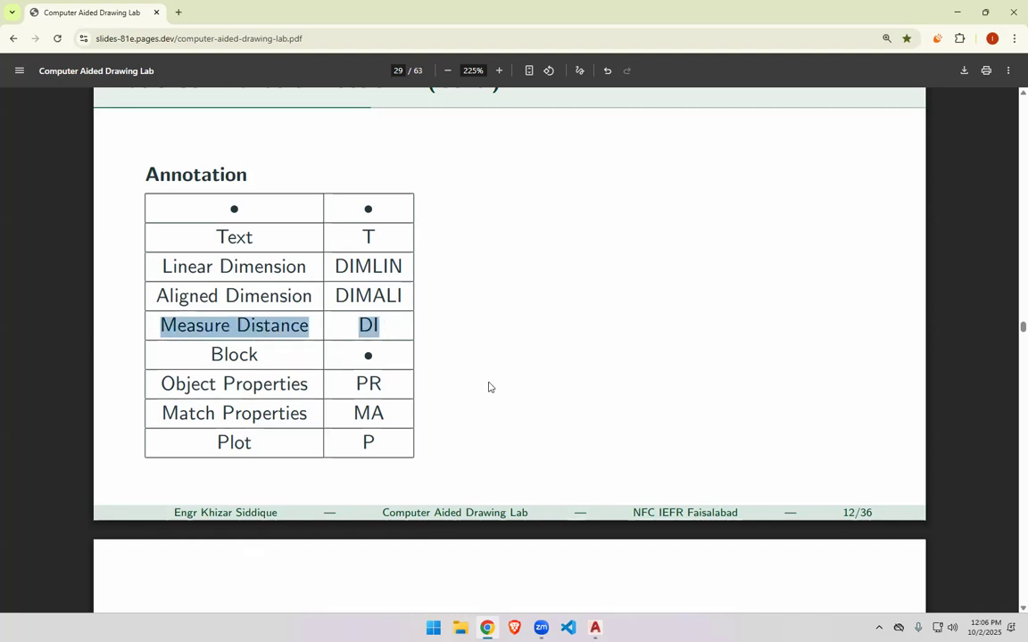
Return to AutoCAD and measure the outer sheet rectangle's left edge from upper to lower corner with DIST, repeating the measurement once.
click(957, 11)
text(DI)
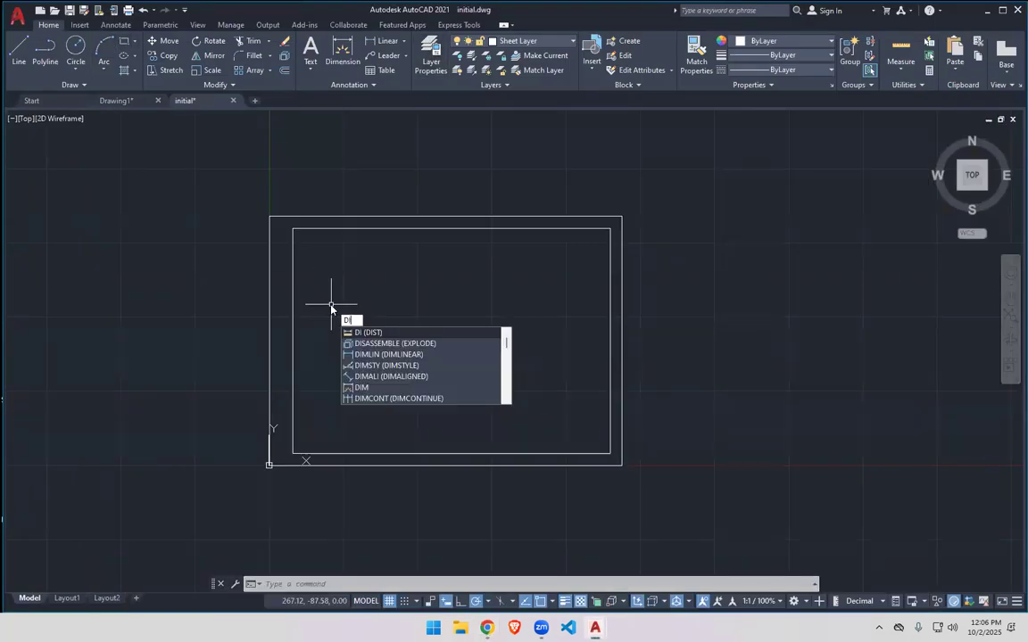
key(Return)
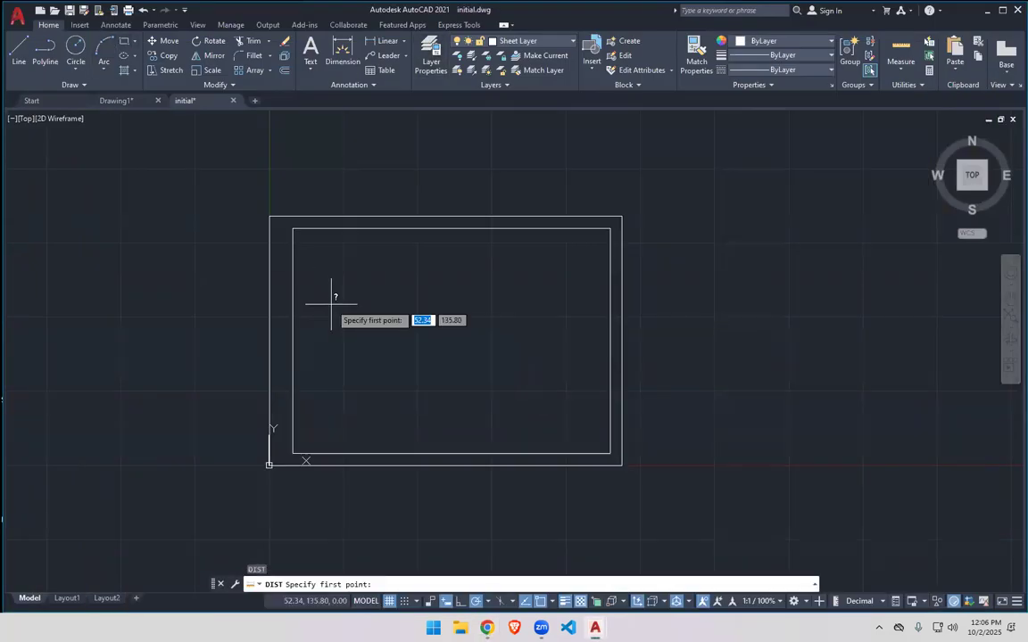
click(269, 216)
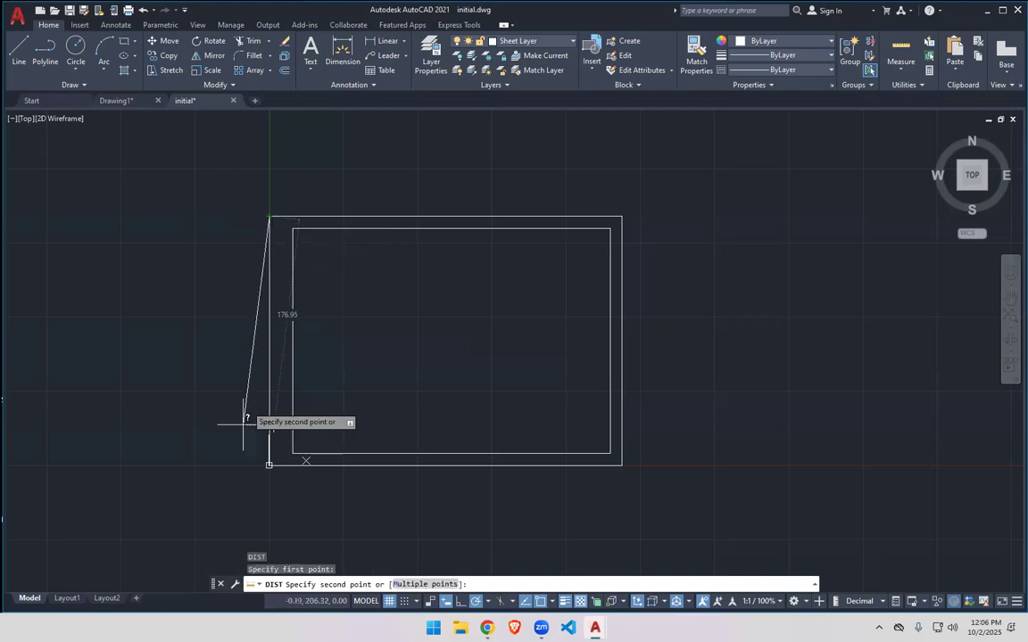
click(269, 464)
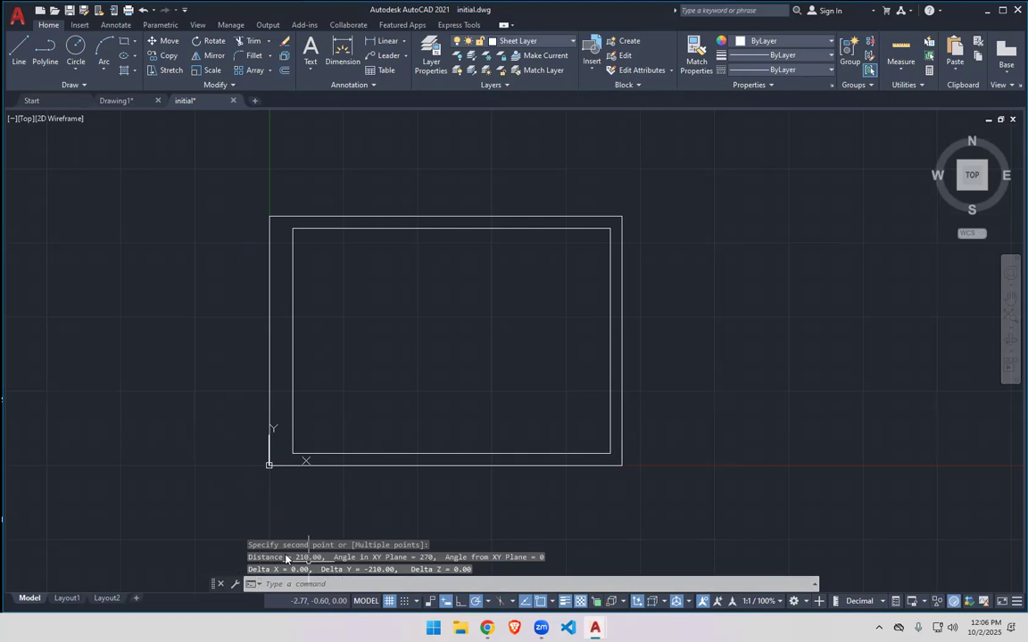
key(Return)
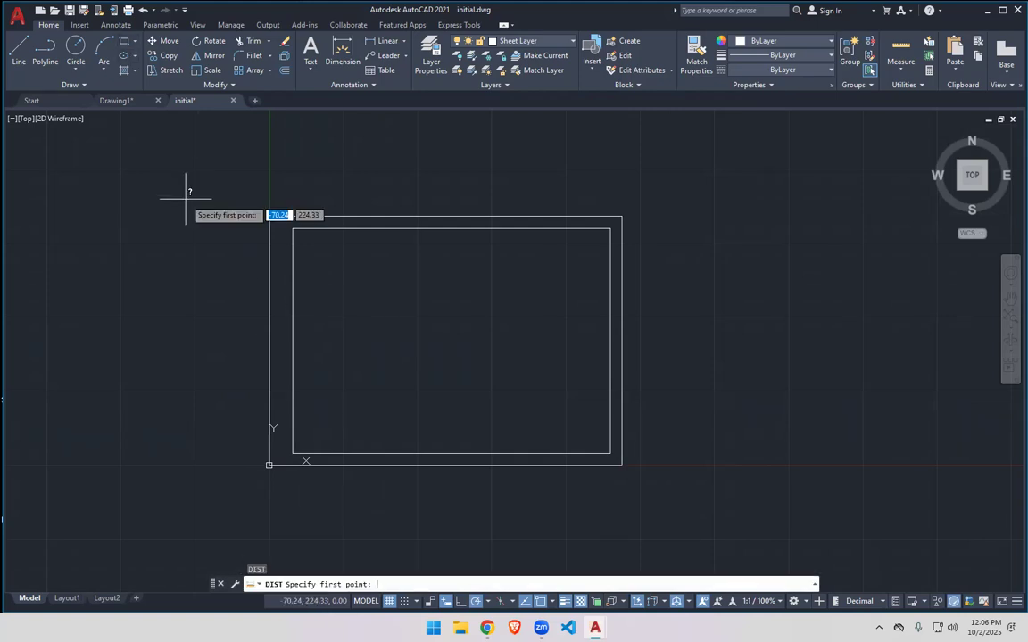
click(268, 217)
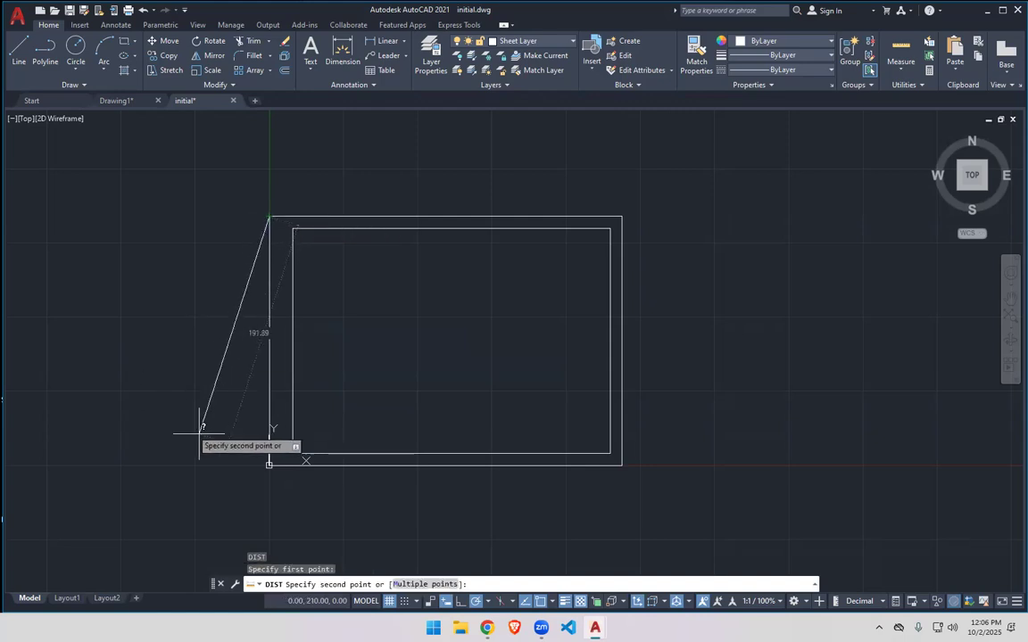
click(269, 464)
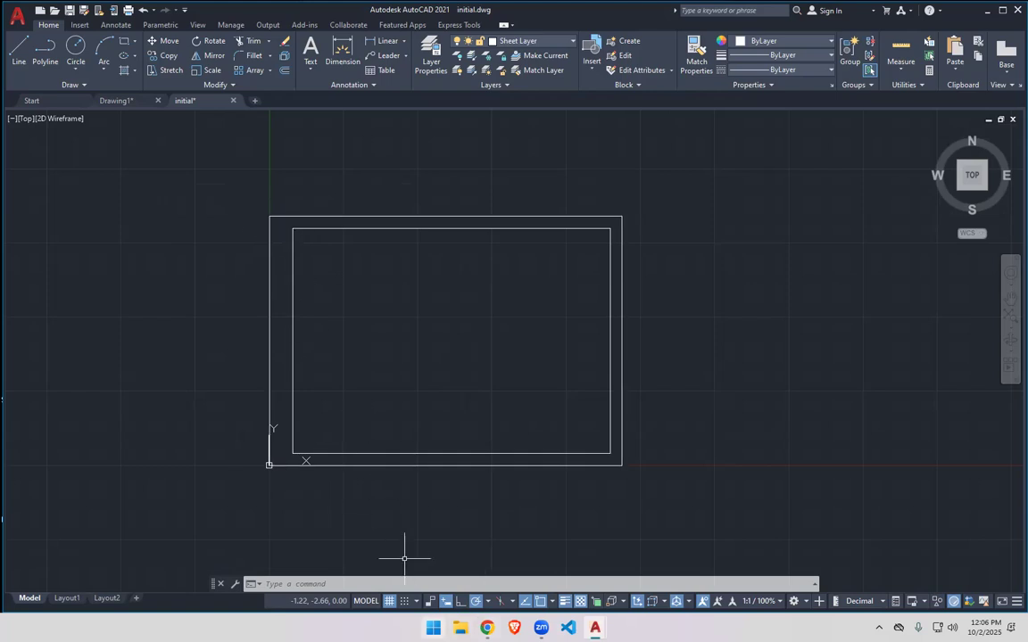
Open the Windows Calculator, compute 210 ÷ 20, and move its window to the side of the sheet drawing.
key(super)
text(CAL)
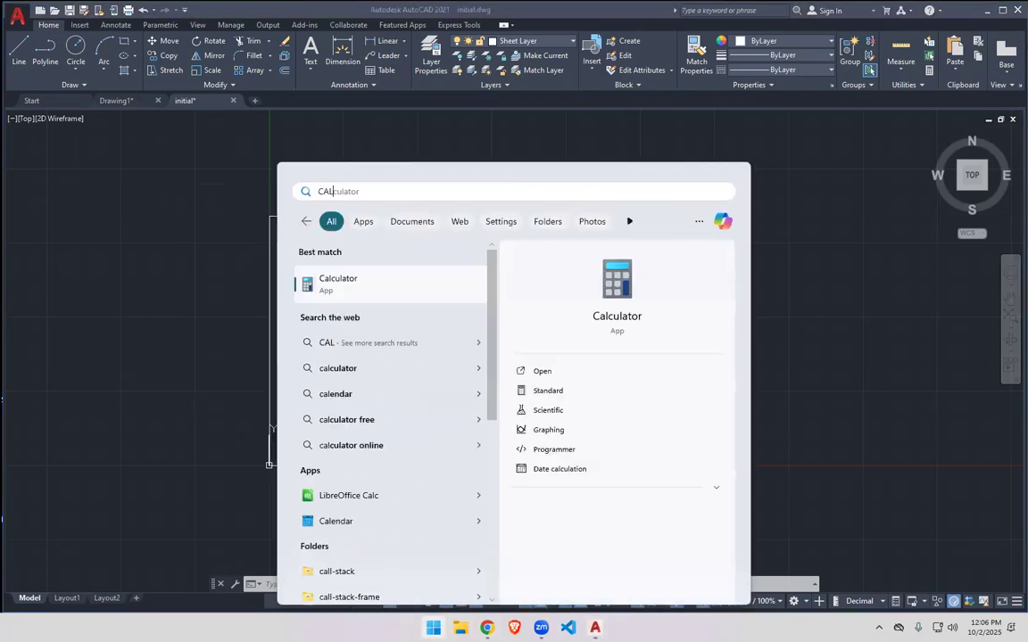
key(Return)
text(210)
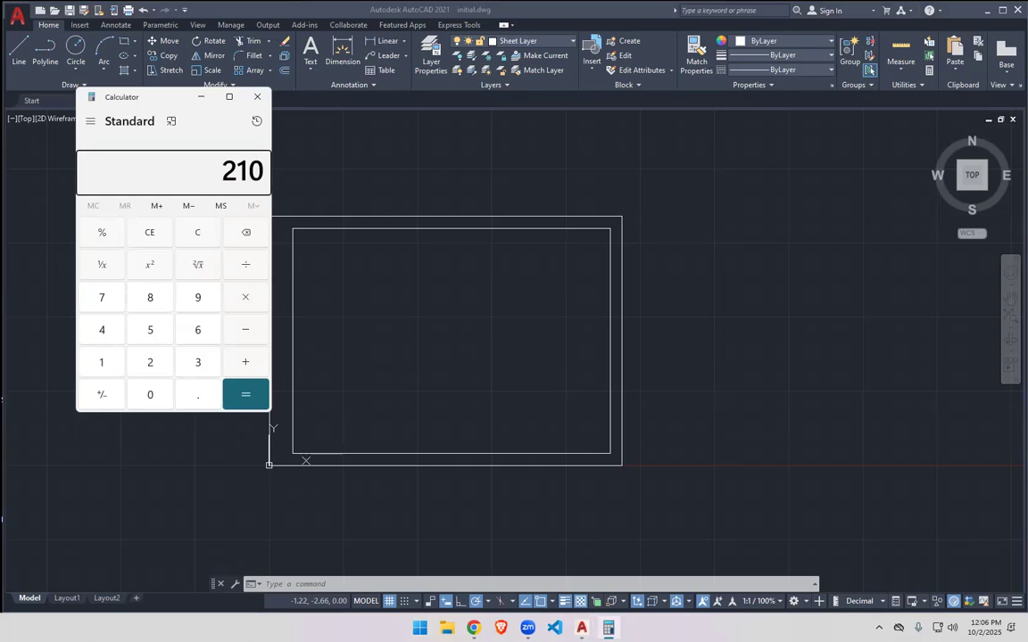
text( ÷ 20)
key(Return)
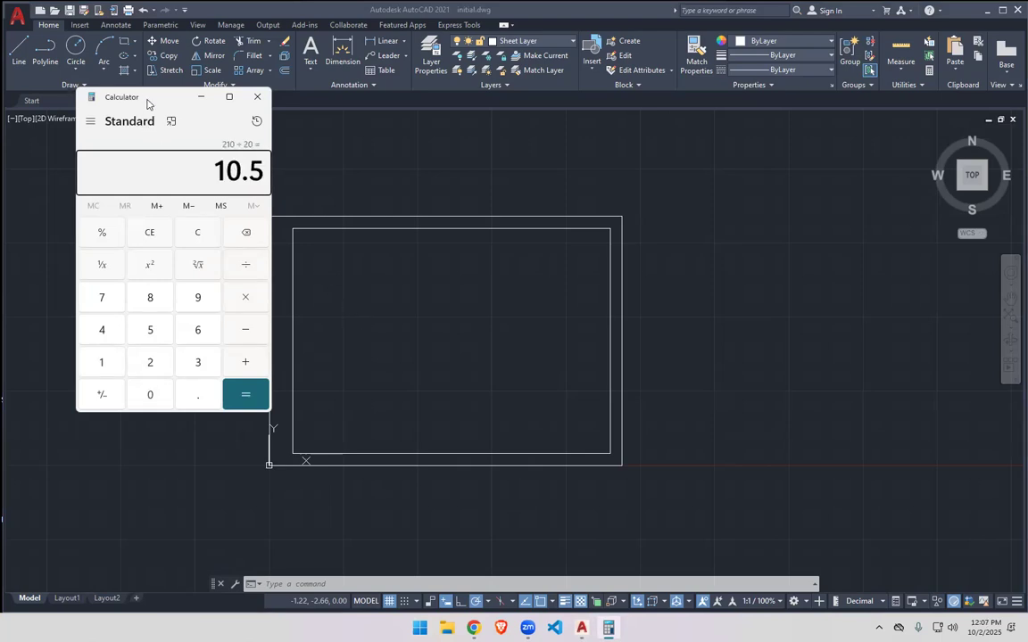
drag(147, 105, 697, 221)
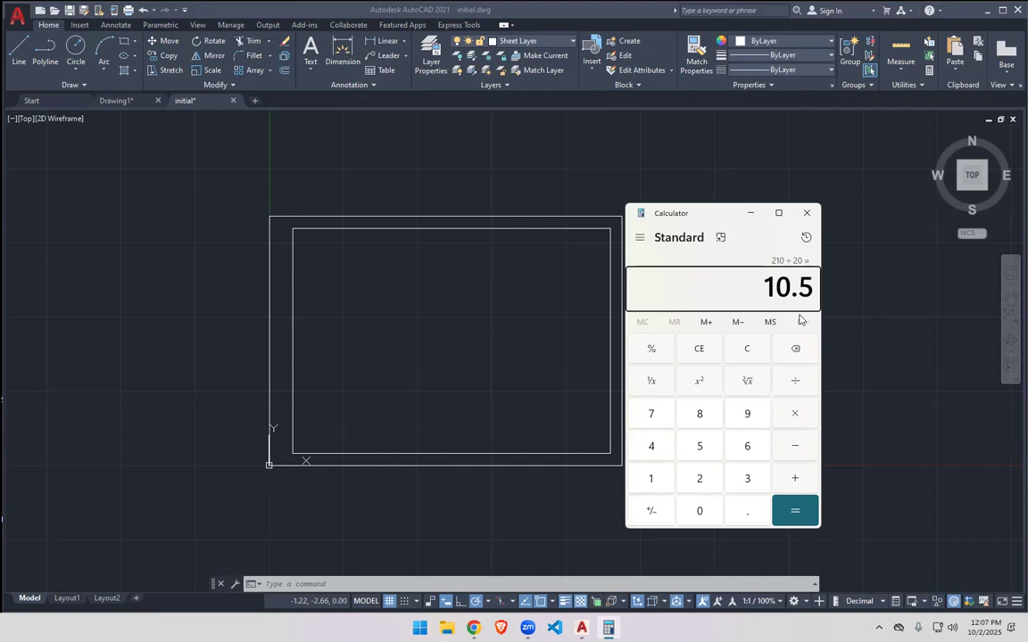
Clear the calculator and compute 210 ÷ 6 for the grid spacing along the sheet's height.
key(Escape)
text(210 ÷ )
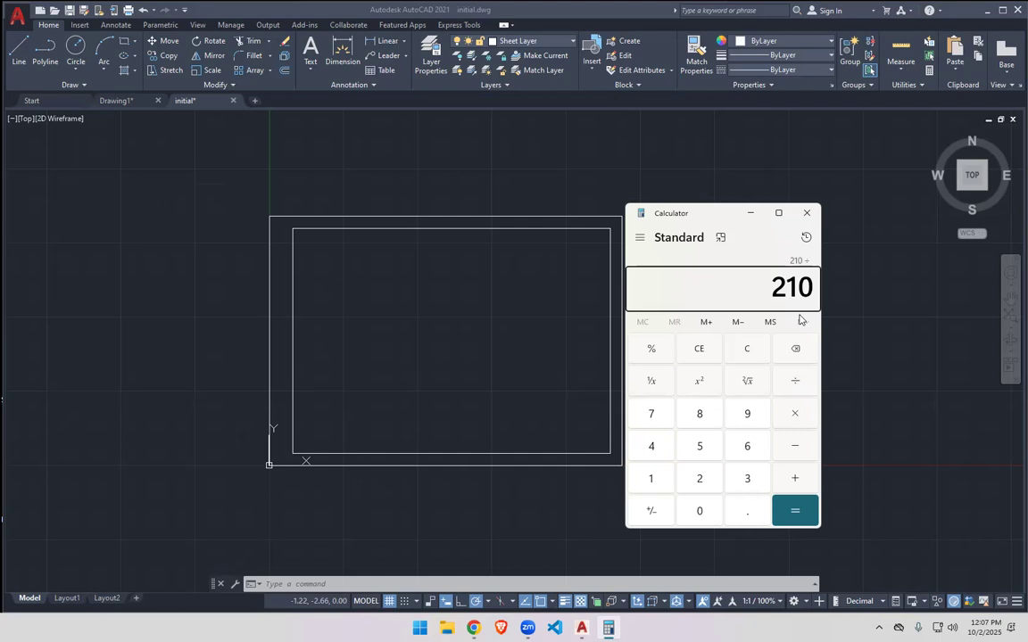
text(6)
key(Return)
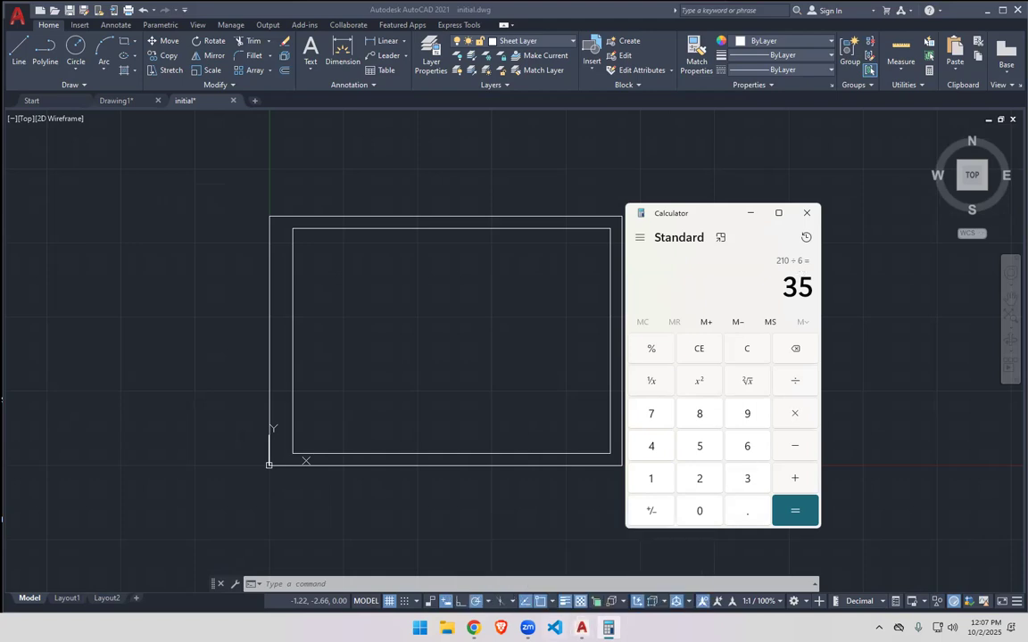
Switch to the lab PDF in Chrome and highlight the allowed grid line gap on the Grid Reference Numbers slide.
click(473, 629)
scroll(555, 318, up, 18)
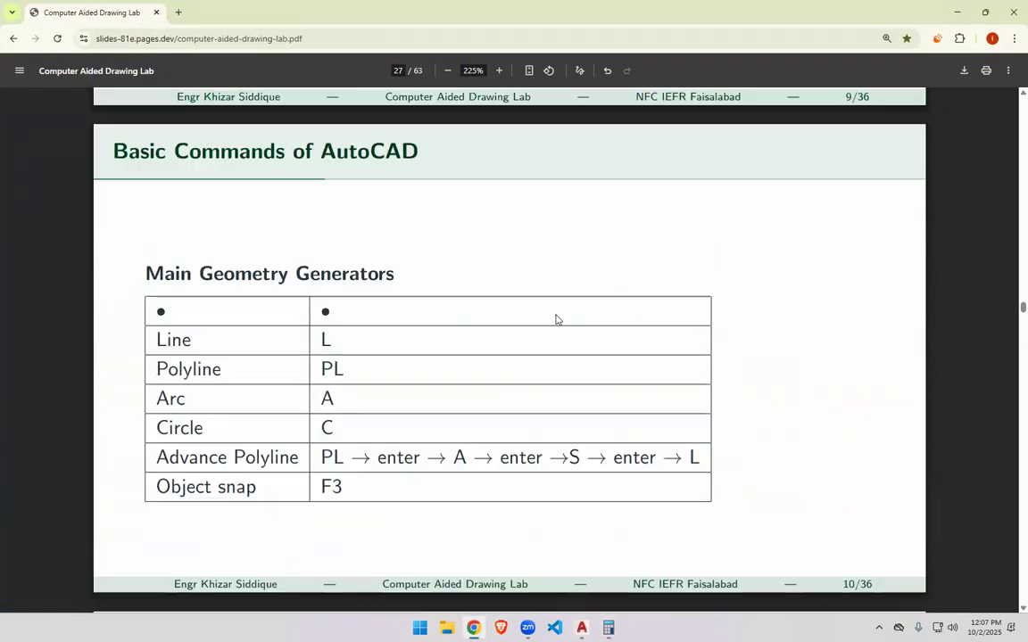
scroll(556, 321, up, 7)
scroll(556, 303, down, 15)
scroll(613, 348, down, 20)
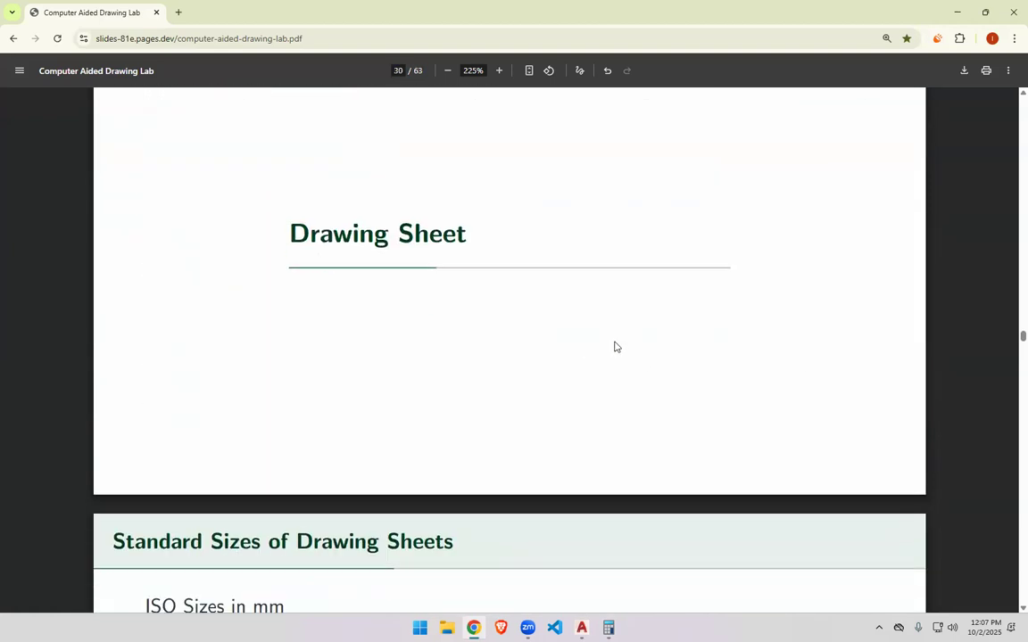
scroll(571, 281, down, 12)
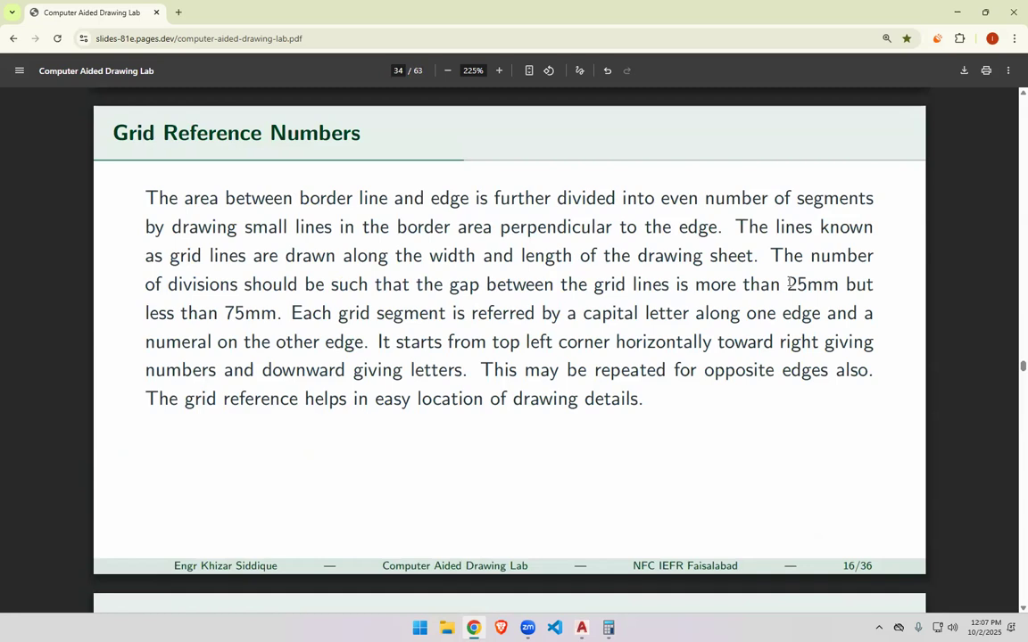
drag(790, 284, 275, 314)
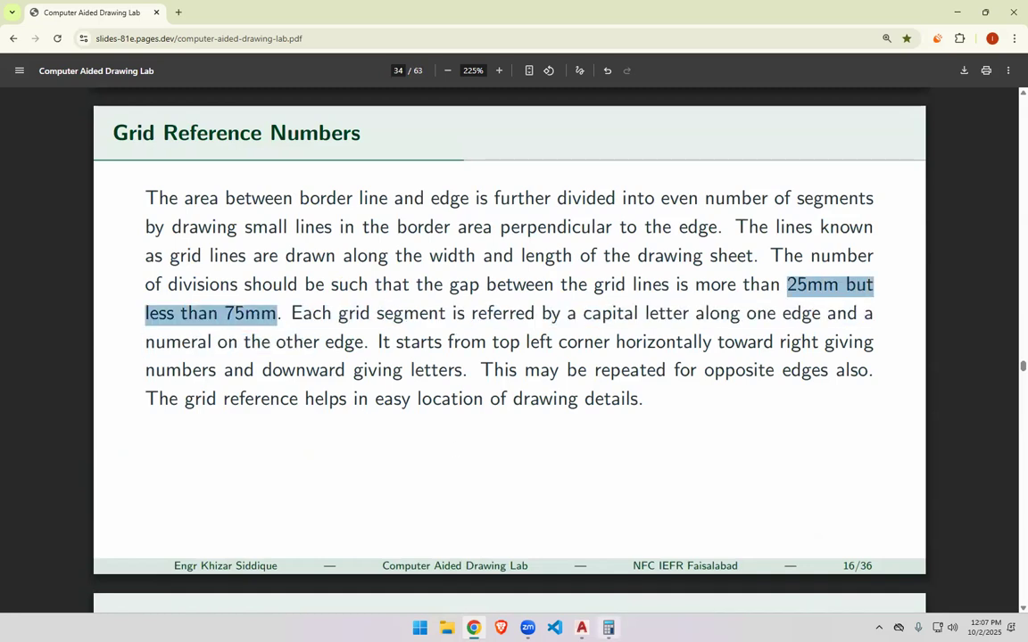
Compare the Calculator result with the highlighted grid gap limits and return to the AutoCAD drawing.
click(608, 629)
double_click(791, 284)
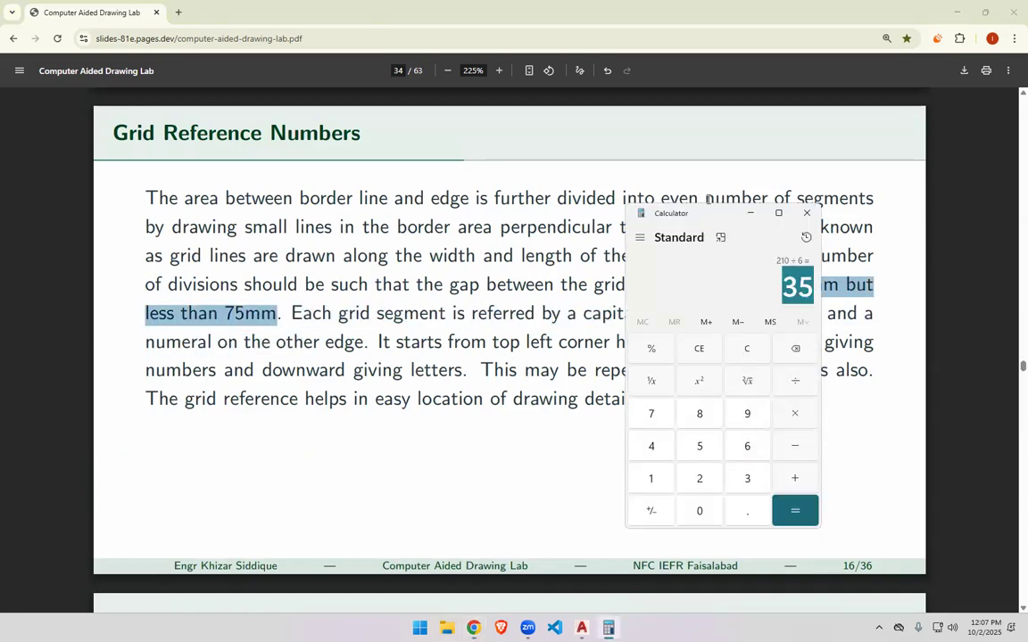
click(956, 13)
click(359, 339)
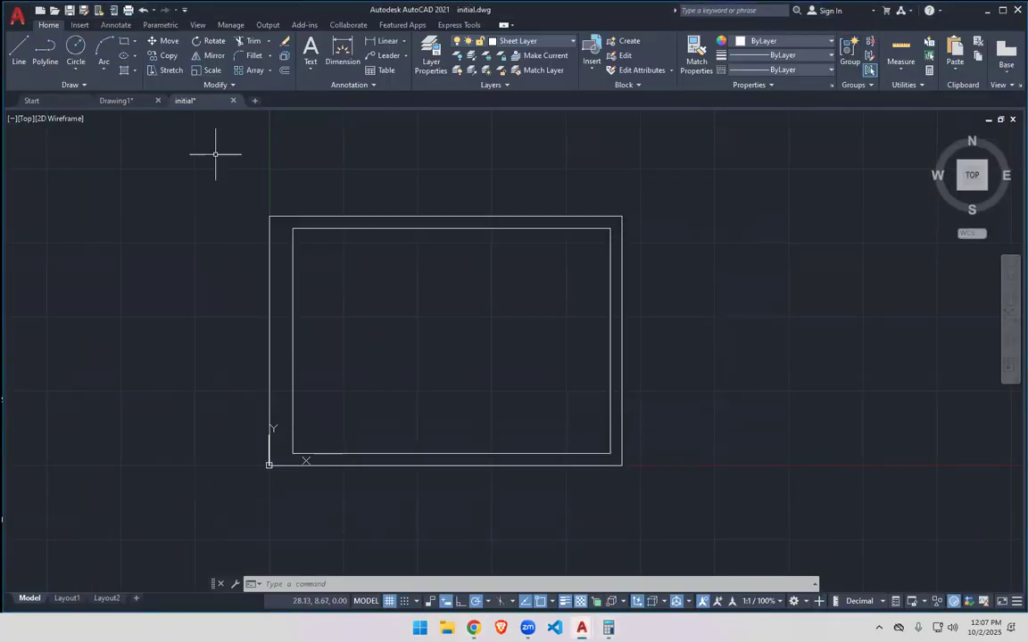
Try a vertical line from the inner border's upper-left corner to the sheet's top edge, and erase it.
click(19, 52)
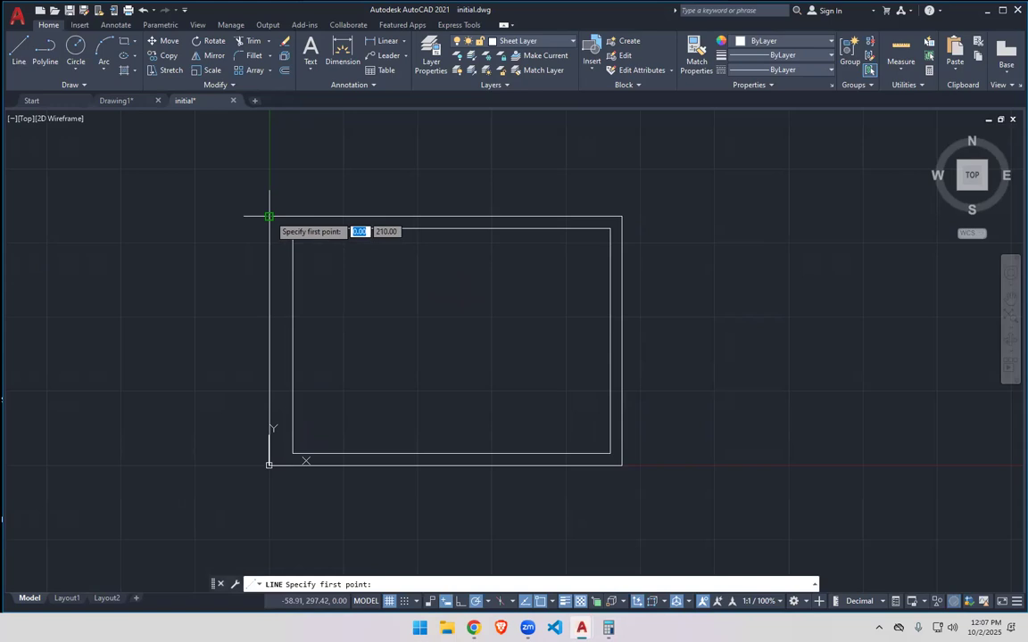
scroll(270, 213, up, 8)
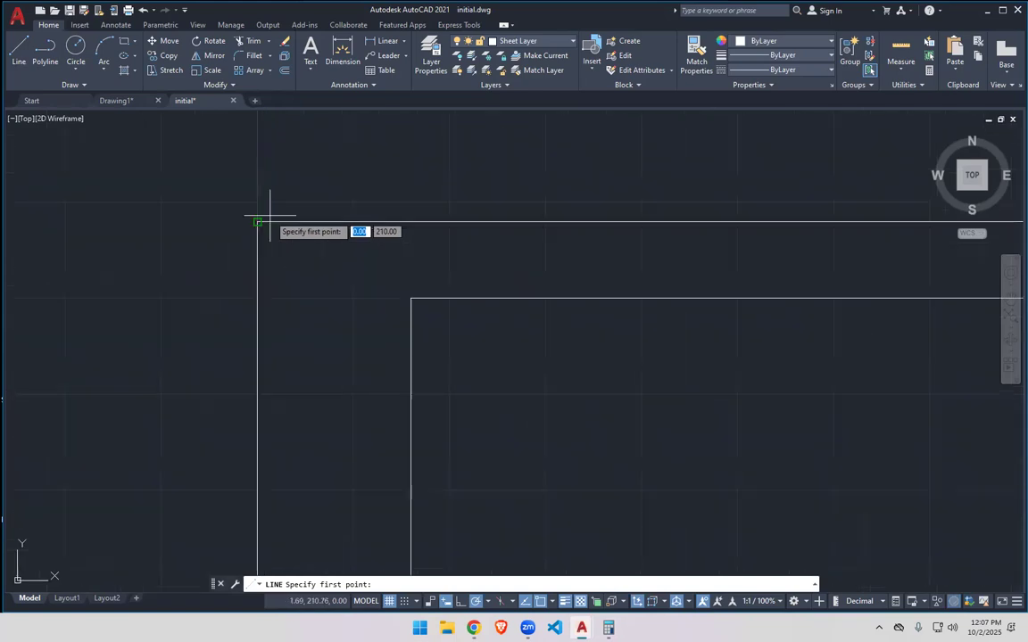
click(410, 298)
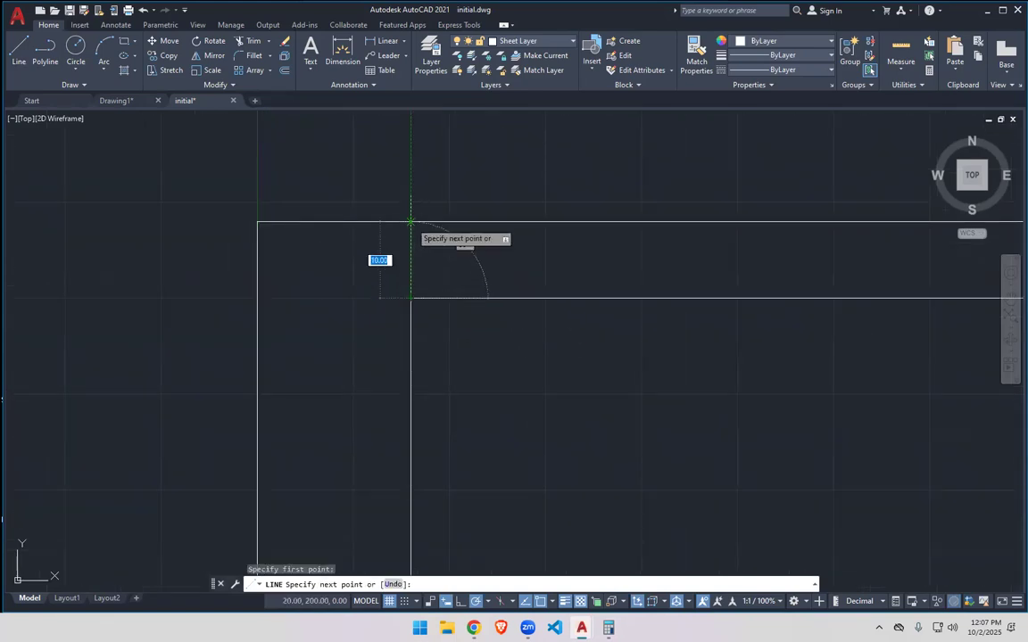
click(411, 221)
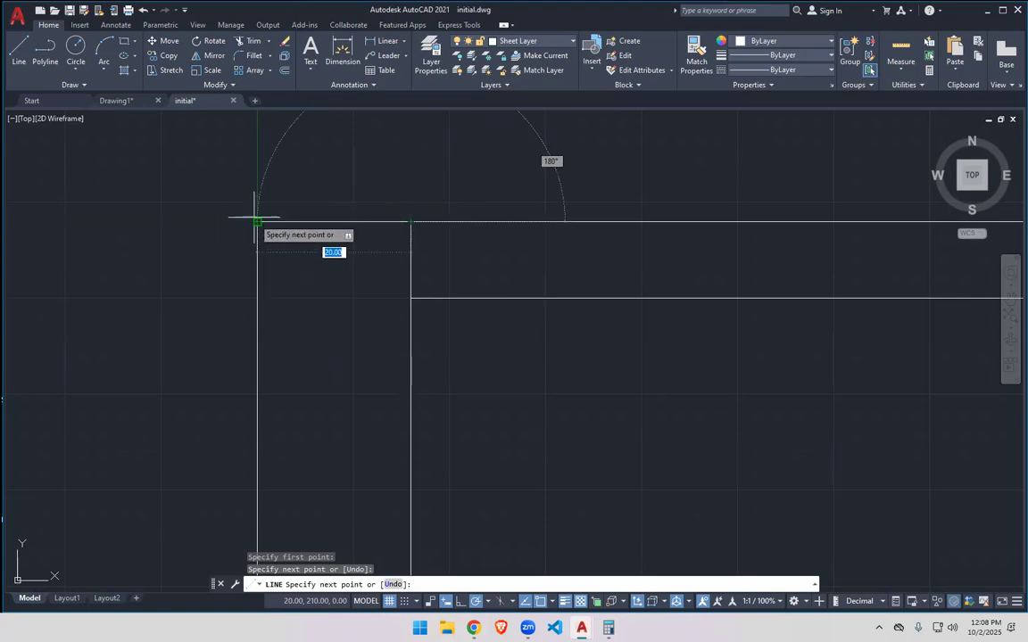
key(Escape)
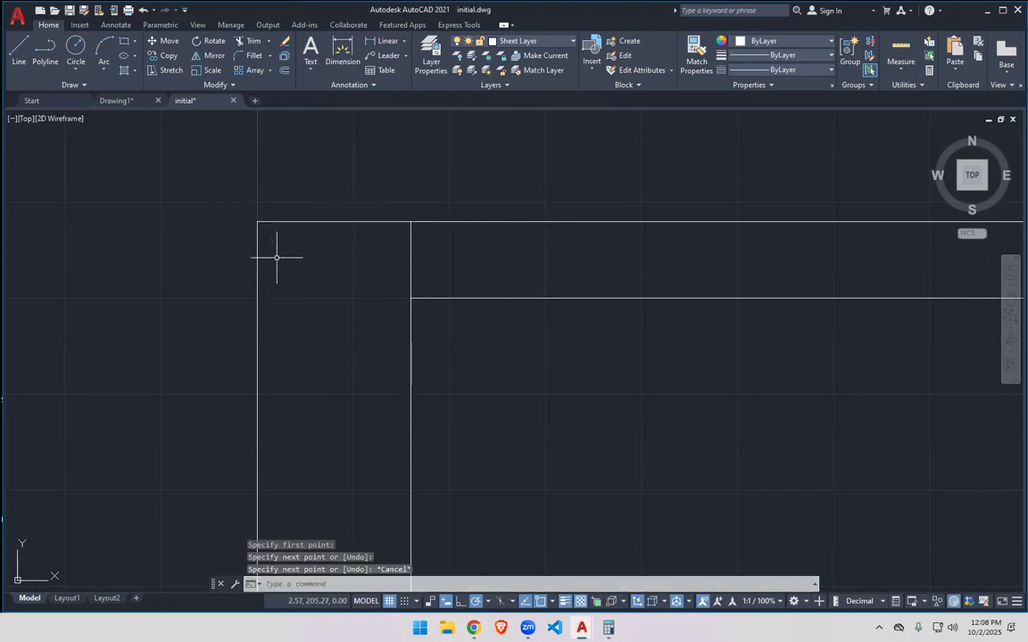
click(411, 241)
key(Delete)
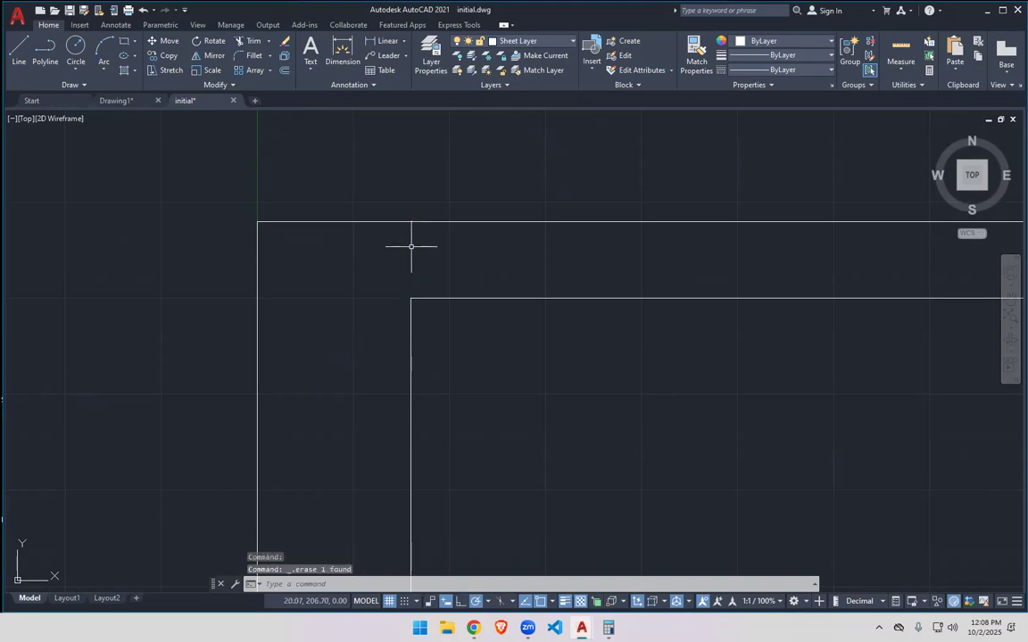
text(TR)
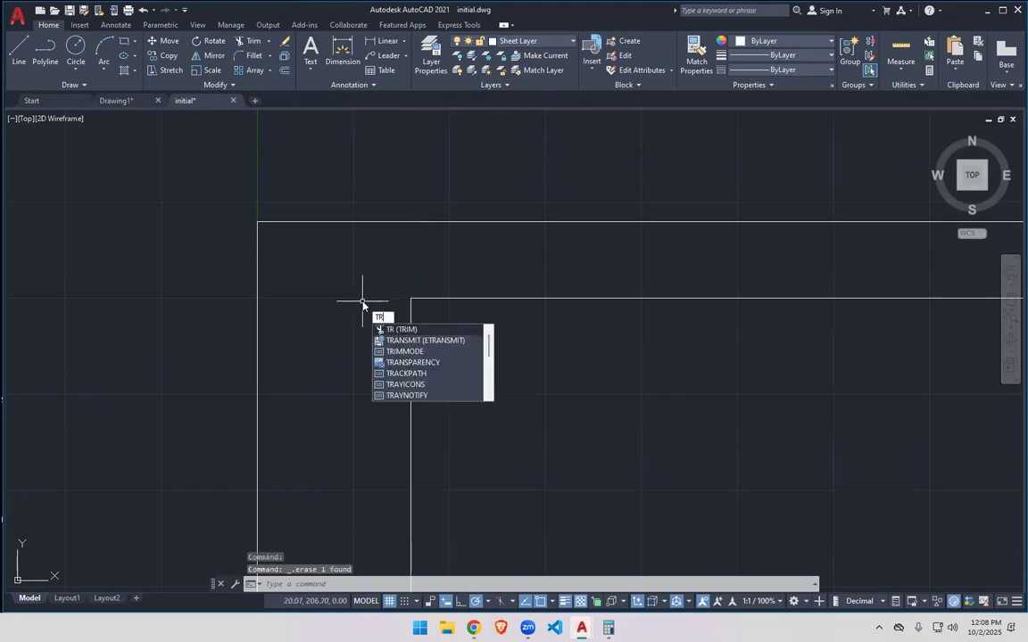
key(Escape)
Draw a vertical line about 18 mm up from the inner border's upper-left corner and trim the sheet's top edge left of it.
click(19, 51)
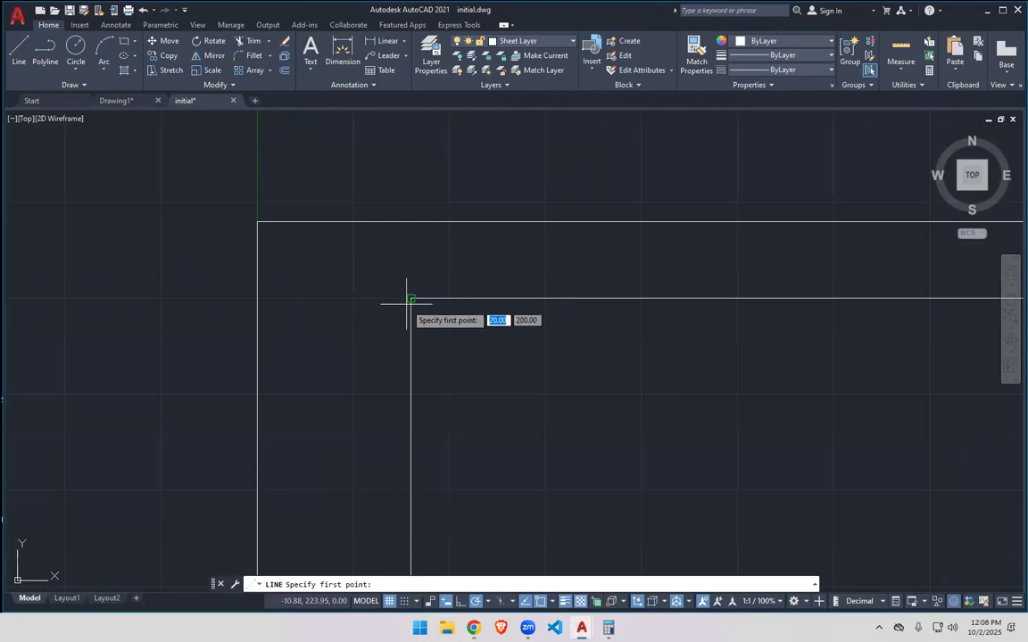
click(410, 298)
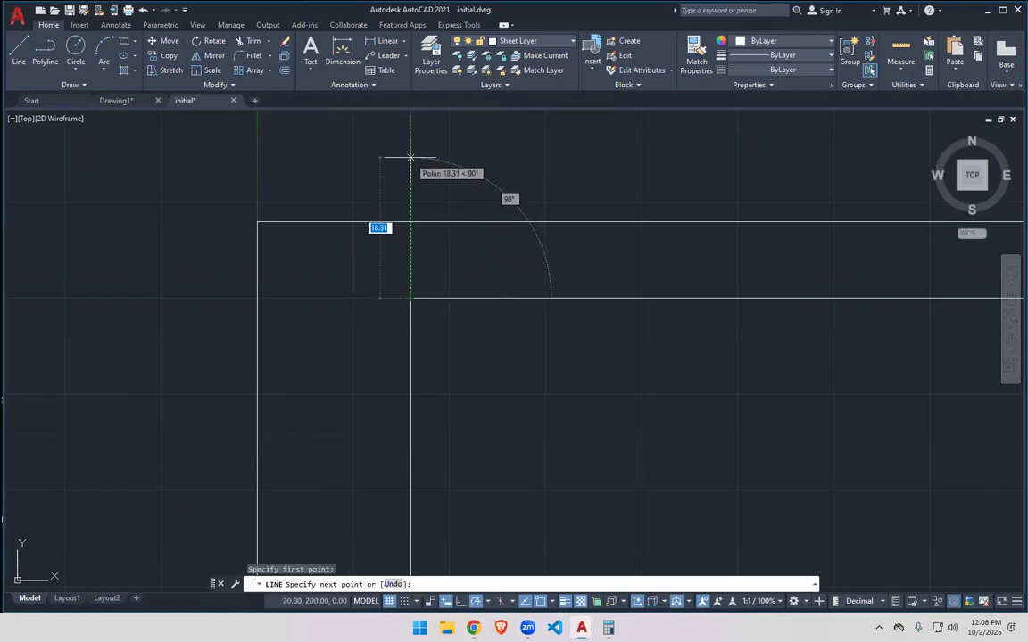
click(411, 157)
key(Escape)
text(T)
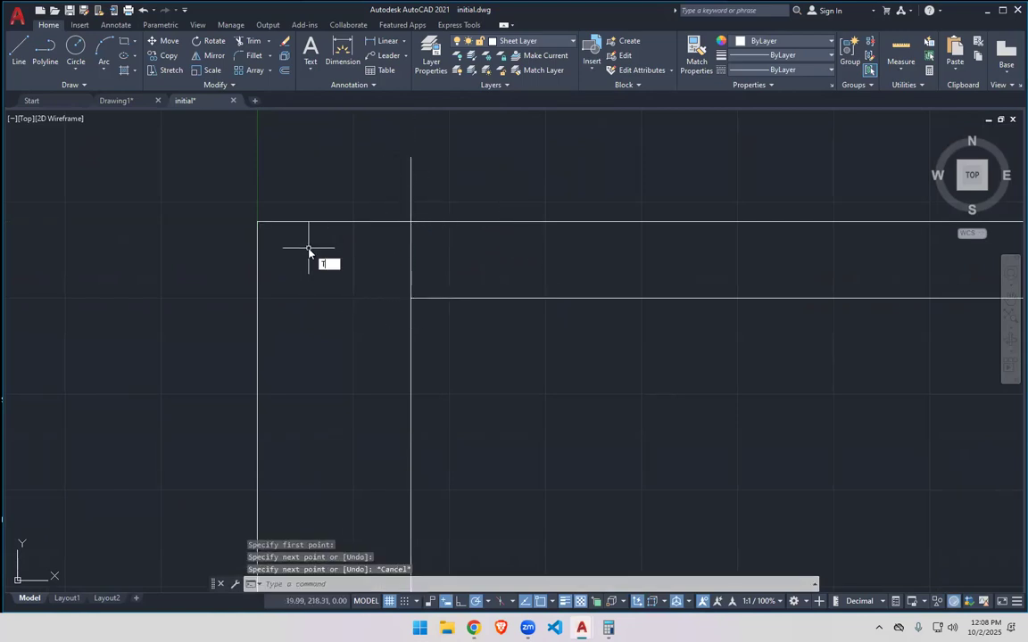
text(R)
key(Return)
drag(309, 254, 340, 204)
key(Escape)
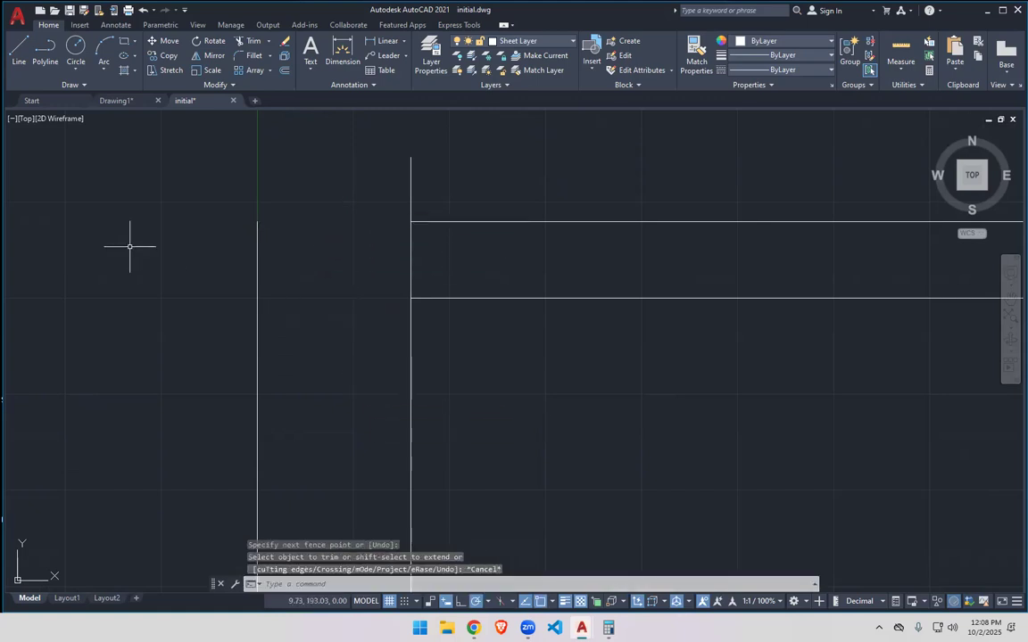
Redraw the trimmed top edge portion as a separate 20 mm line and delete the vertical helper line.
click(19, 49)
click(257, 221)
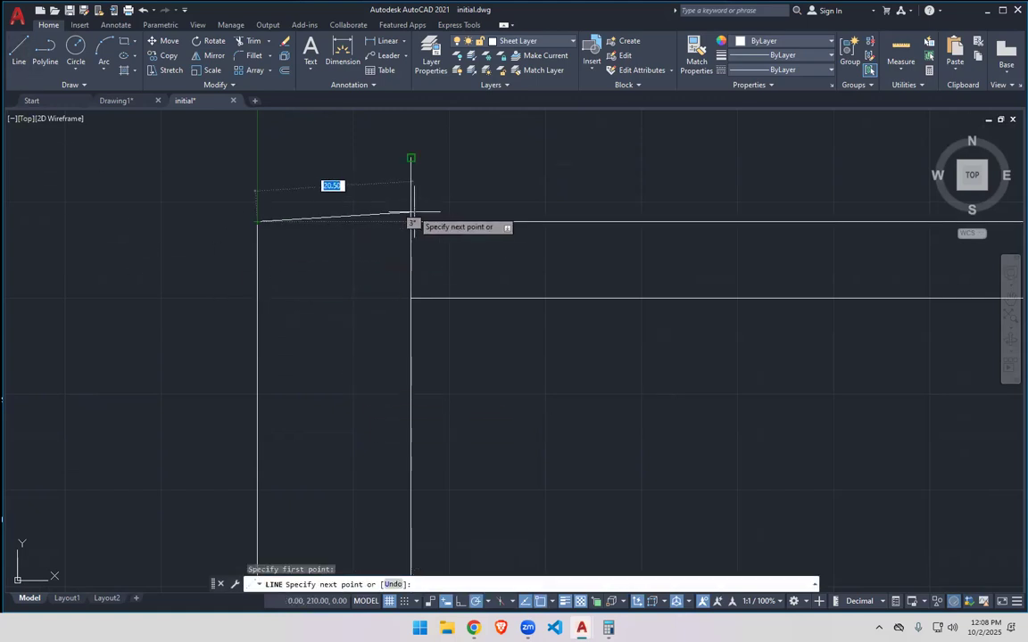
click(410, 221)
key(Escape)
click(374, 220)
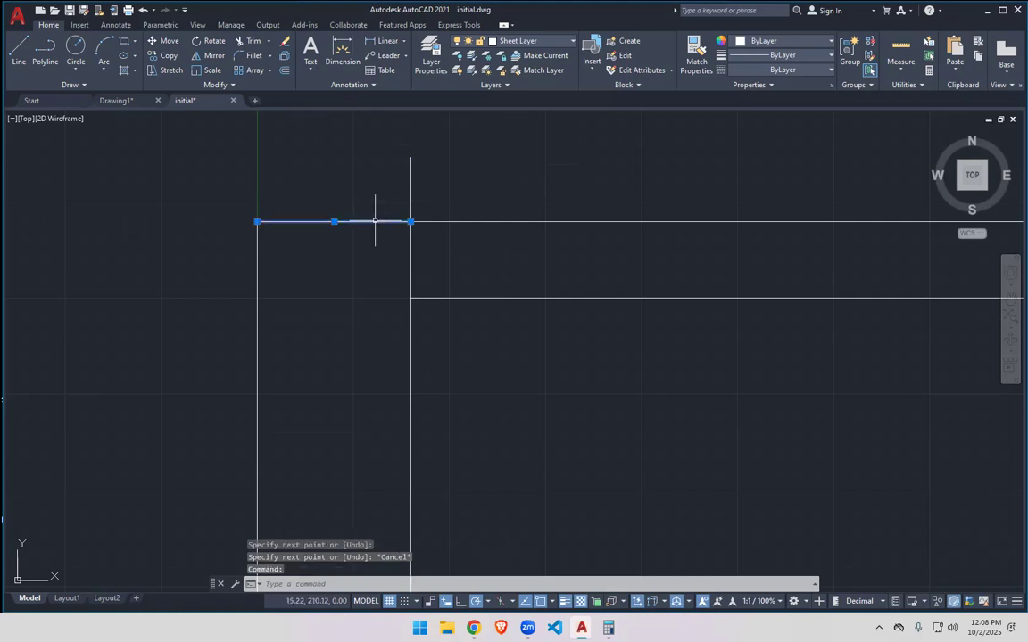
key(Escape)
click(411, 189)
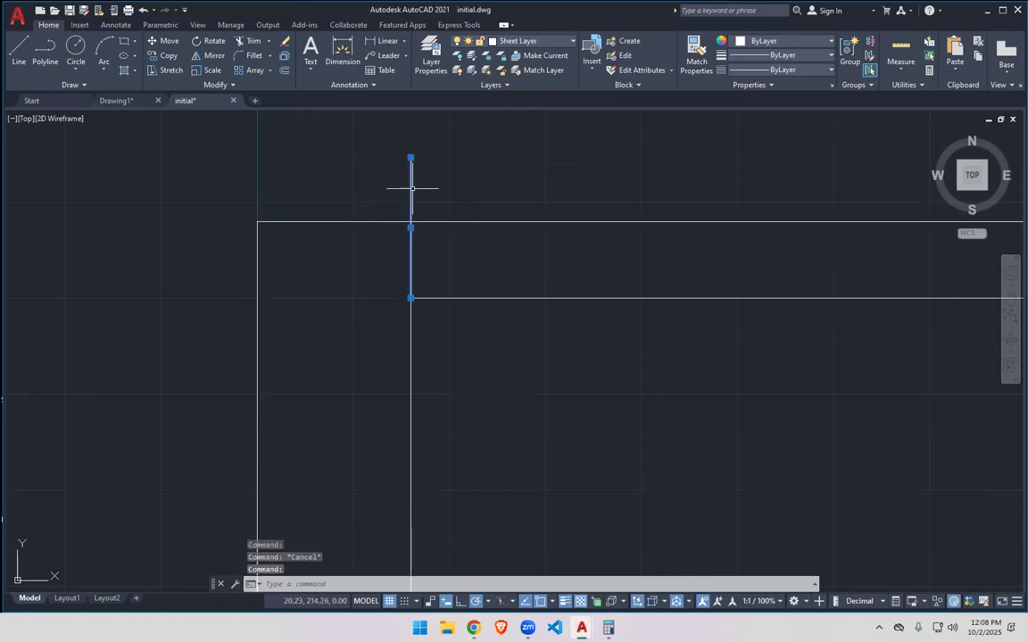
key(Delete)
Offset the short top edge line 35 mm downward within the sheet's left margin.
click(374, 222)
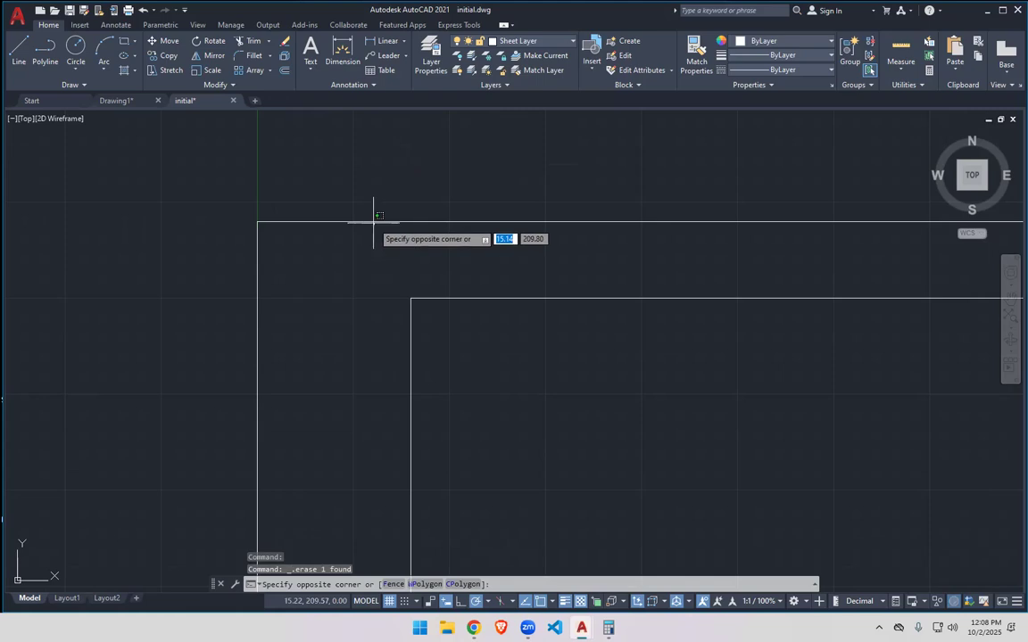
click(361, 222)
scroll(357, 259, down, 4)
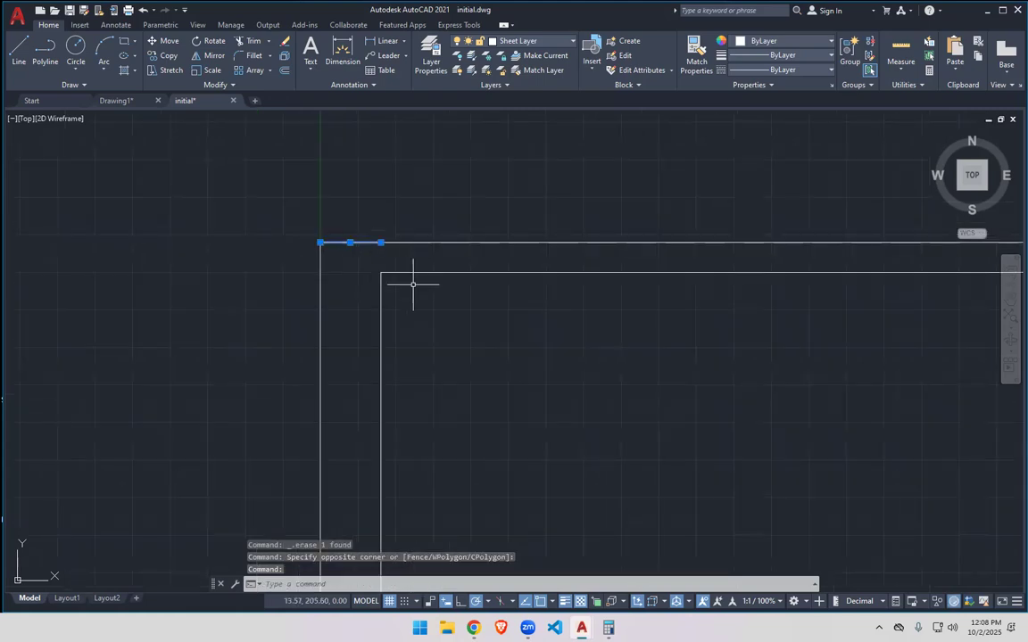
middle_drag(413, 286, 467, 195)
text(off)
key(Return)
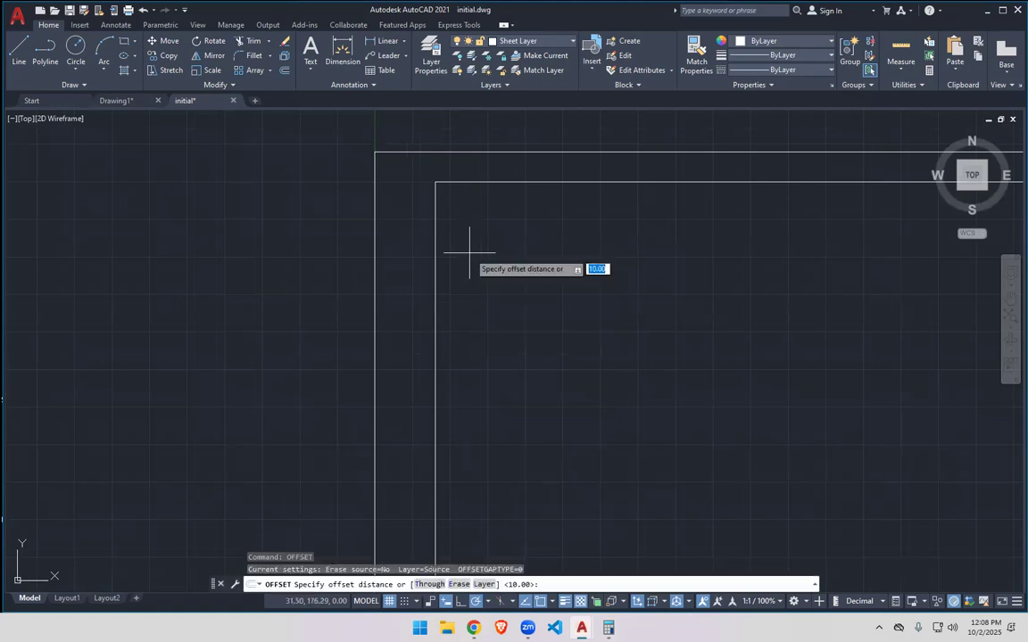
click(609, 628)
click(532, 332)
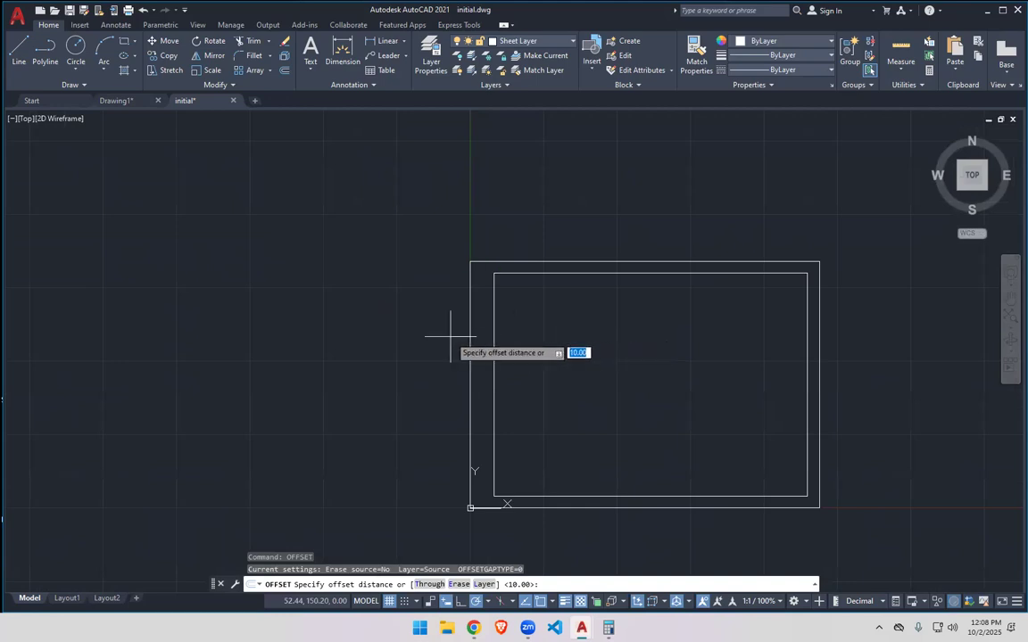
key(Return)
click(470, 345)
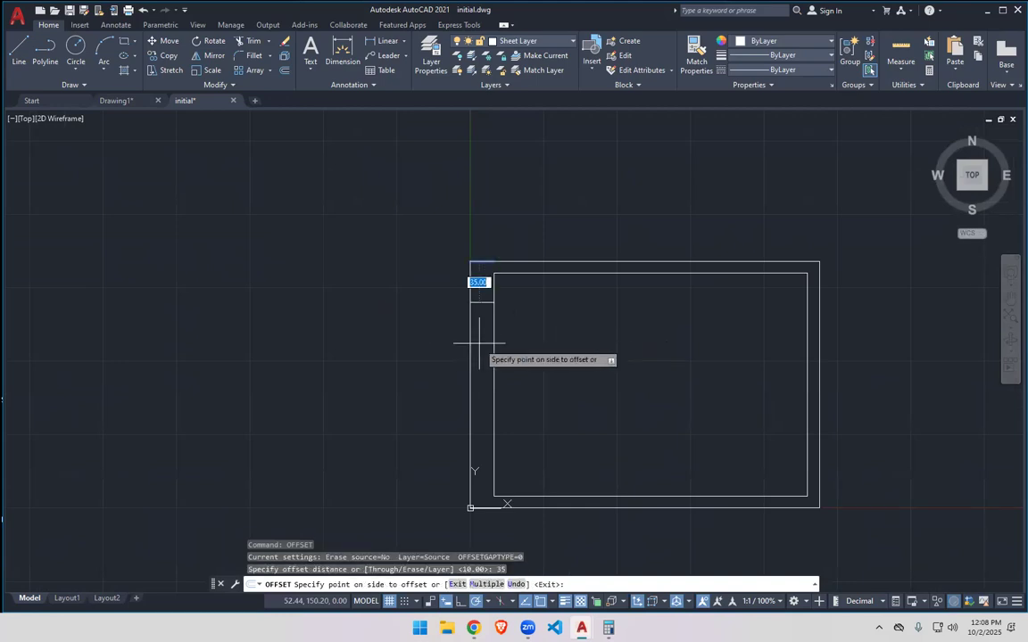
click(481, 348)
Repeat the 35 mm offset downward from each new line to place four more divisions in the left margin.
click(485, 303)
click(479, 343)
click(485, 343)
click(478, 397)
click(479, 385)
click(482, 426)
click(482, 426)
click(480, 451)
click(484, 467)
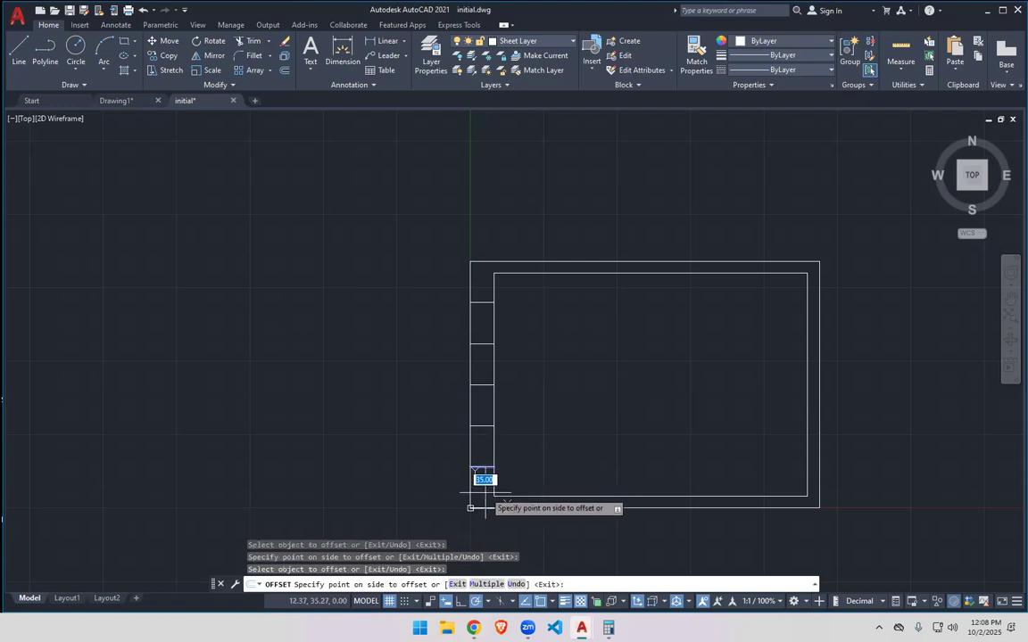
key(Escape)
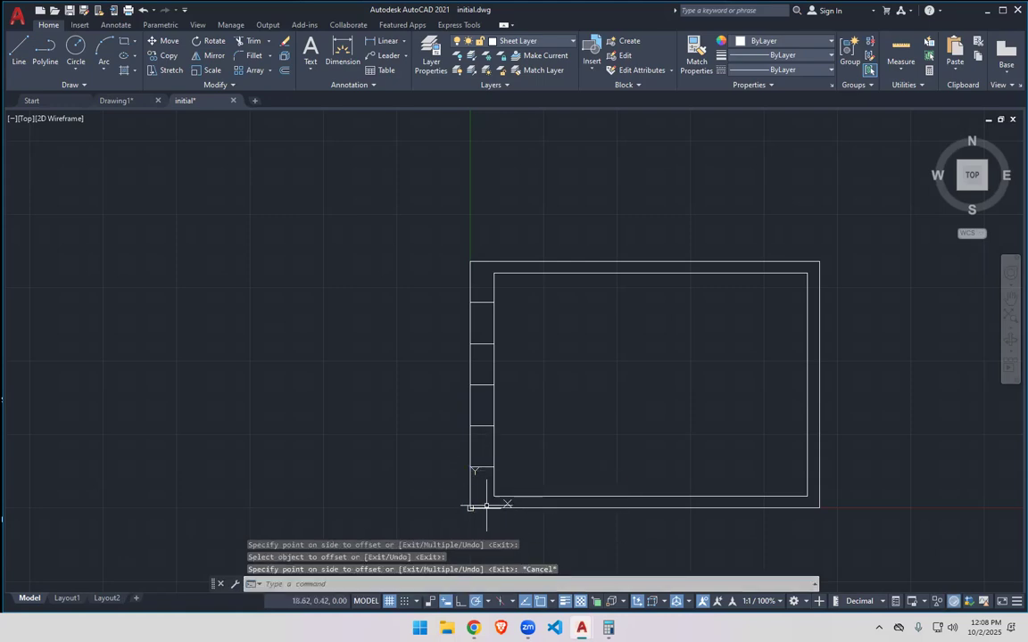
scroll(486, 500, up, 8)
scroll(375, 413, down, 8)
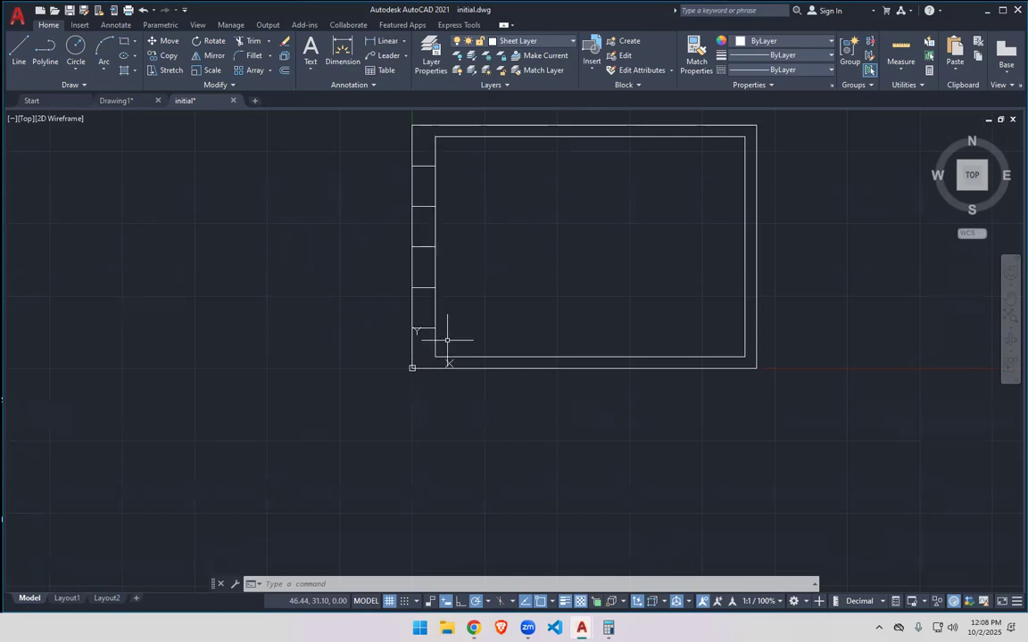
middle_drag(762, 206, 609, 311)
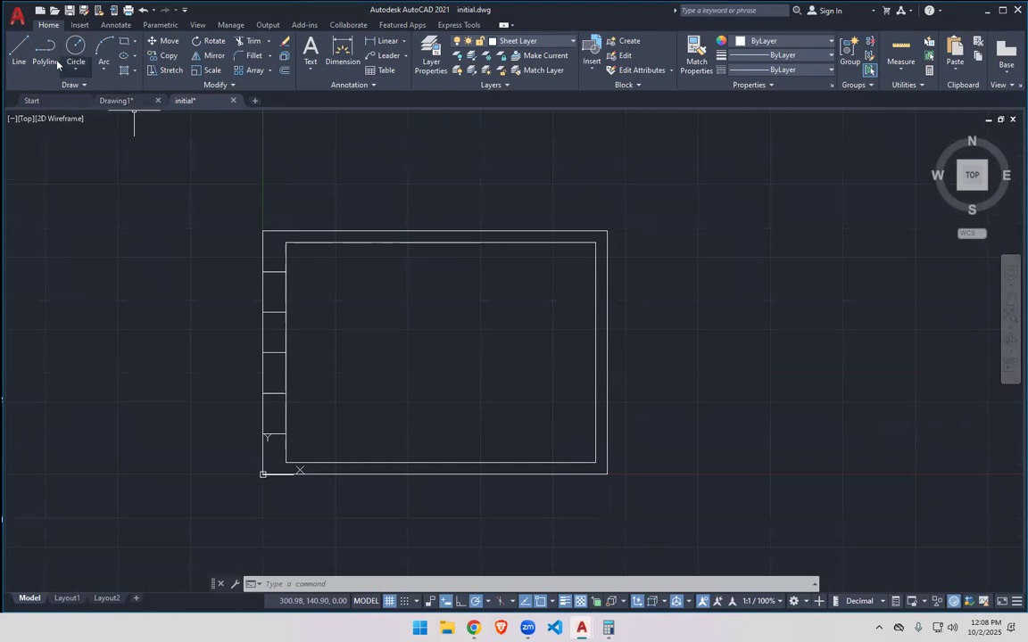
click(18, 49)
scroll(542, 206, up, 4)
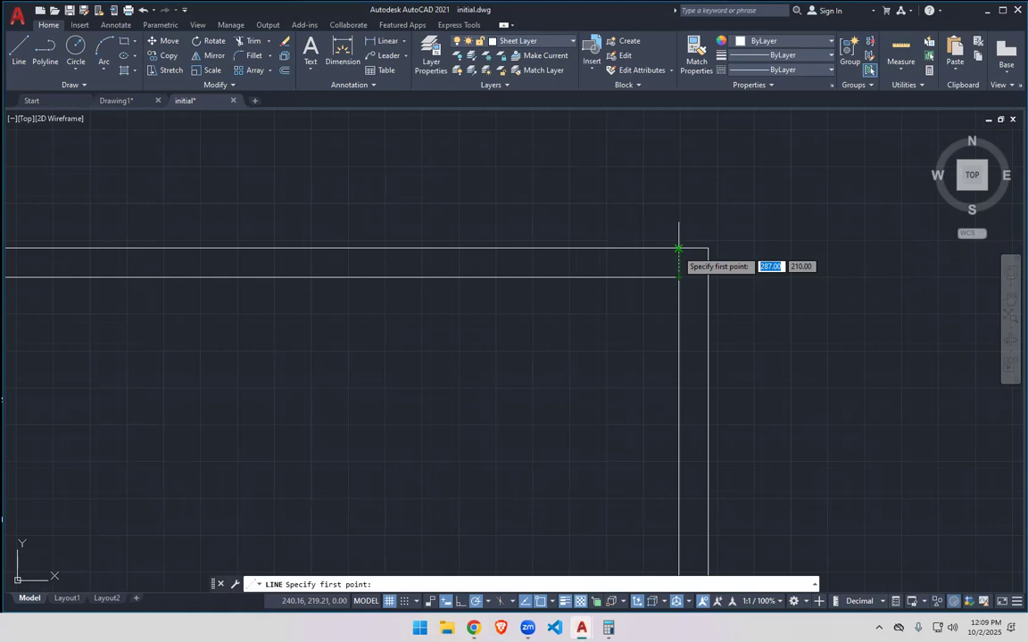
key(Escape)
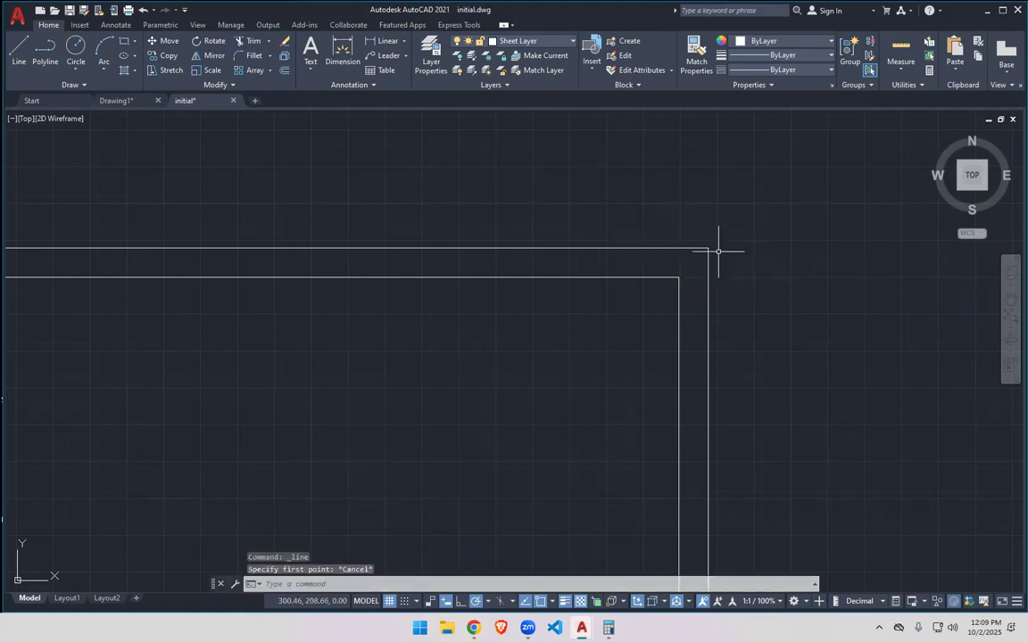
Draw connected lines from the inner border's upper-right corner up 10 mm to the sheet edge and across 10 mm to the sheet corner.
click(19, 49)
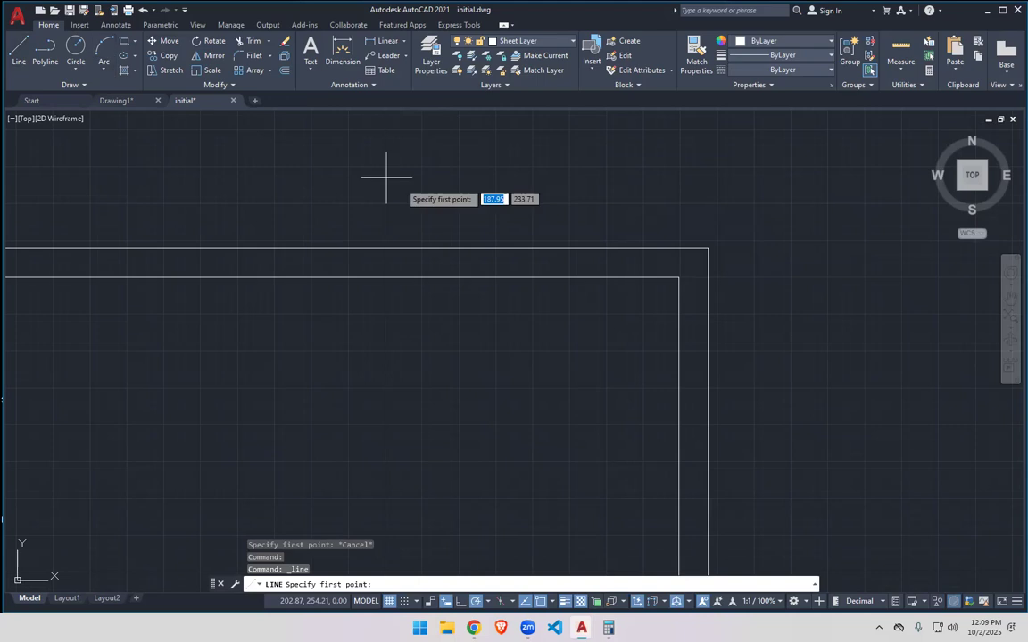
click(678, 278)
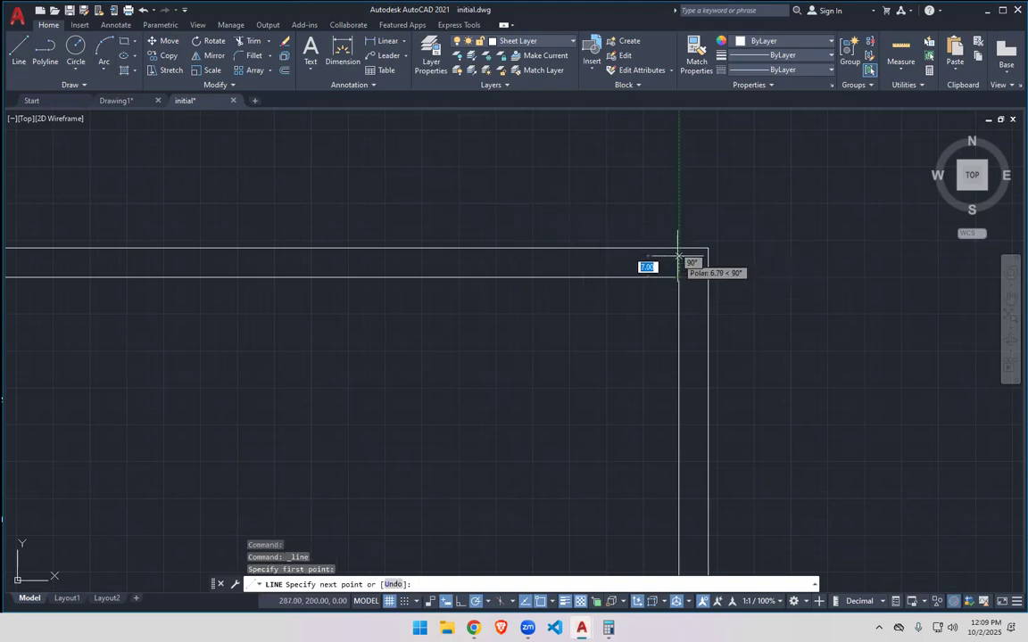
click(678, 248)
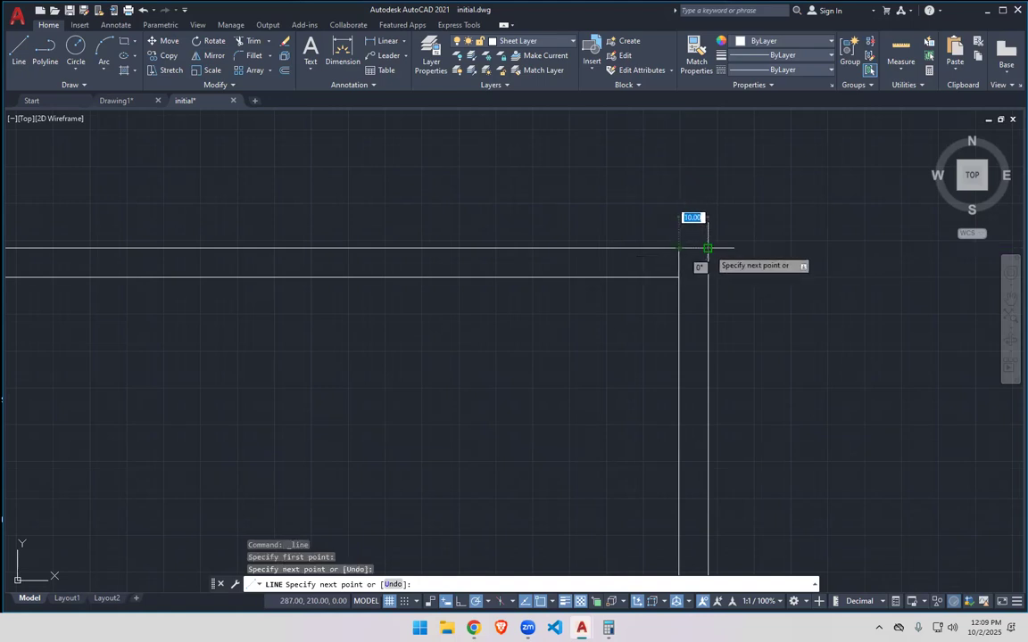
click(707, 248)
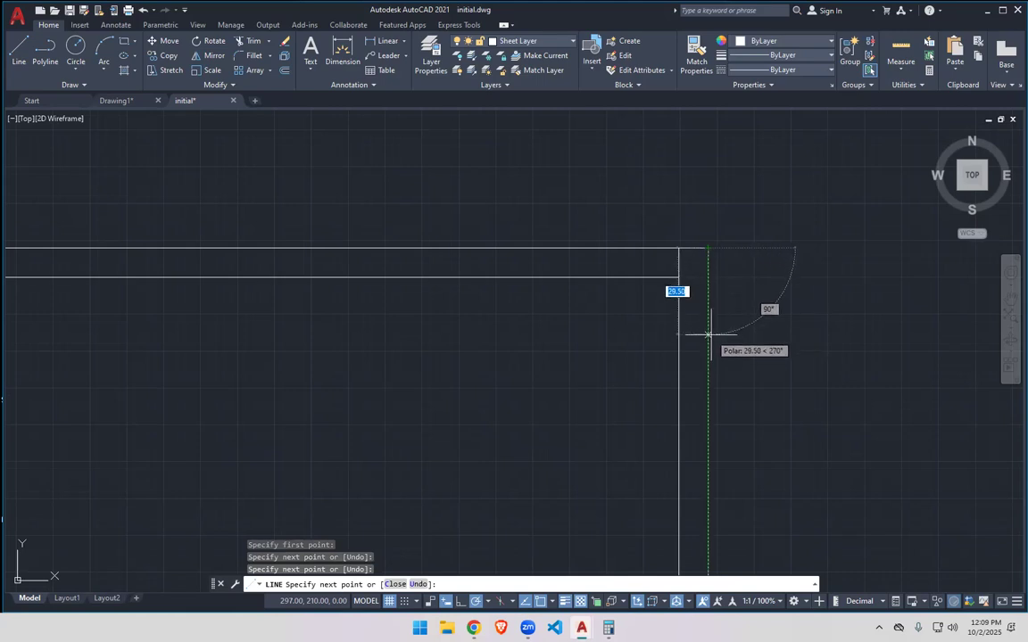
Continue the line 35 mm down the sheet's right edge and about 38 mm horizontally inward across the right margin.
text(35)
key(Return)
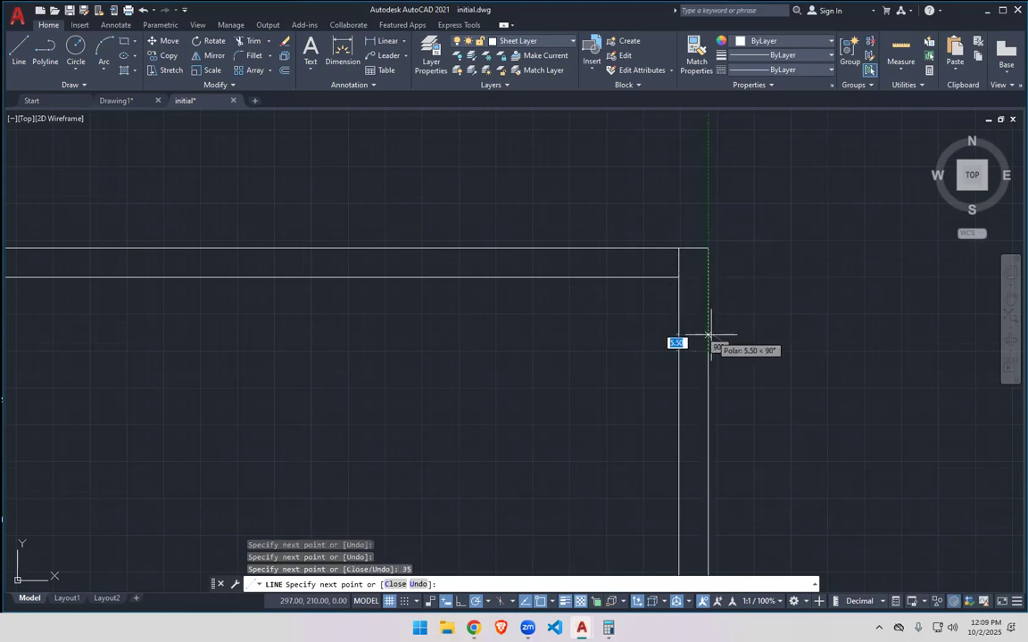
click(597, 352)
key(Escape)
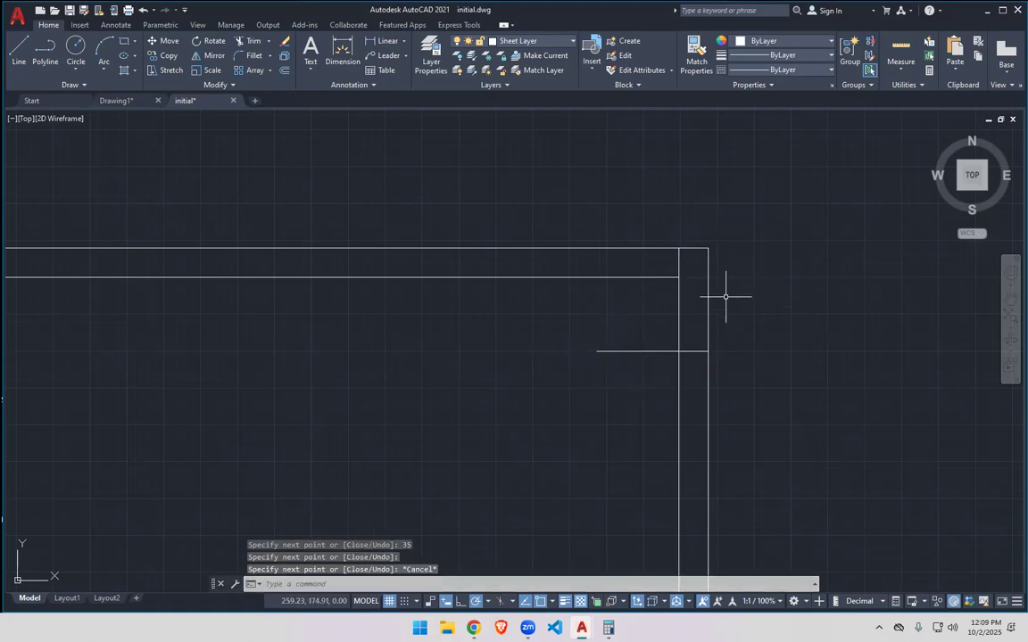
Draw a line 35 mm down the right edge from the first division and about 80 mm horizontally inward across the margin.
scroll(758, 325, down, 4)
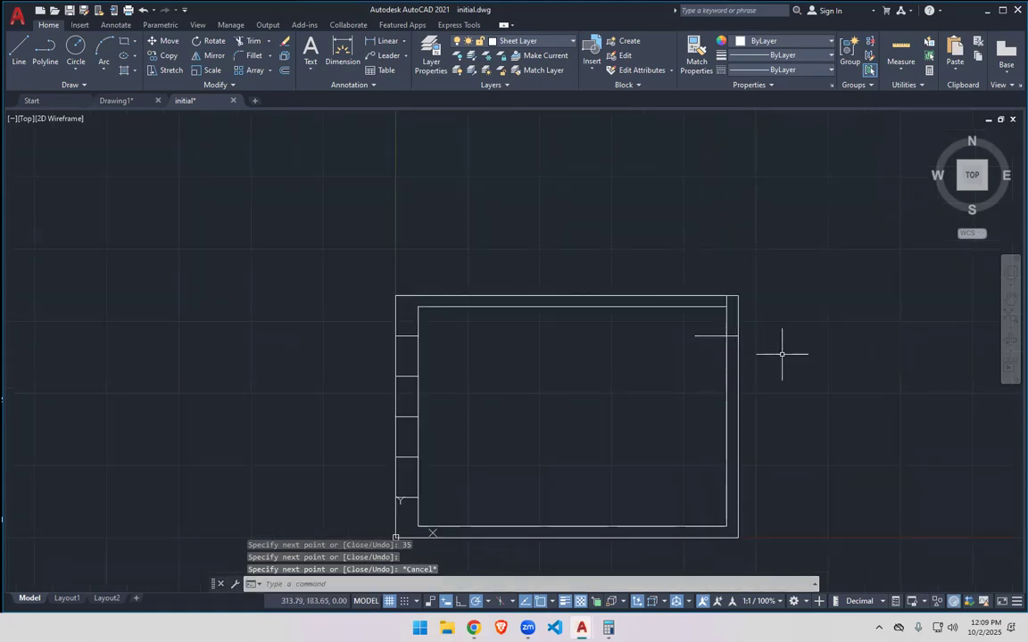
key(space)
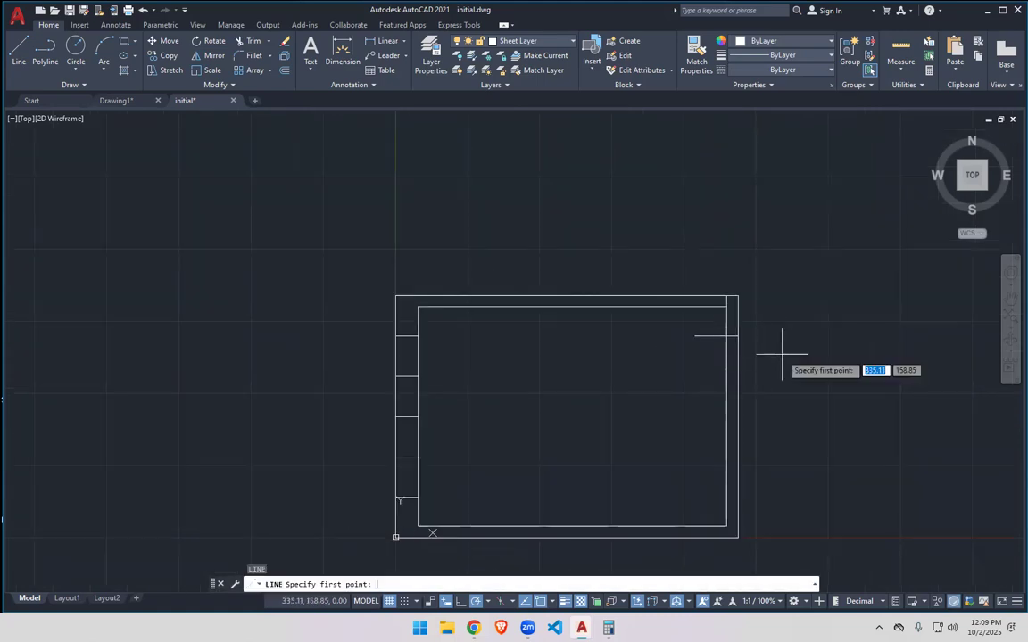
click(737, 336)
text(35)
key(Return)
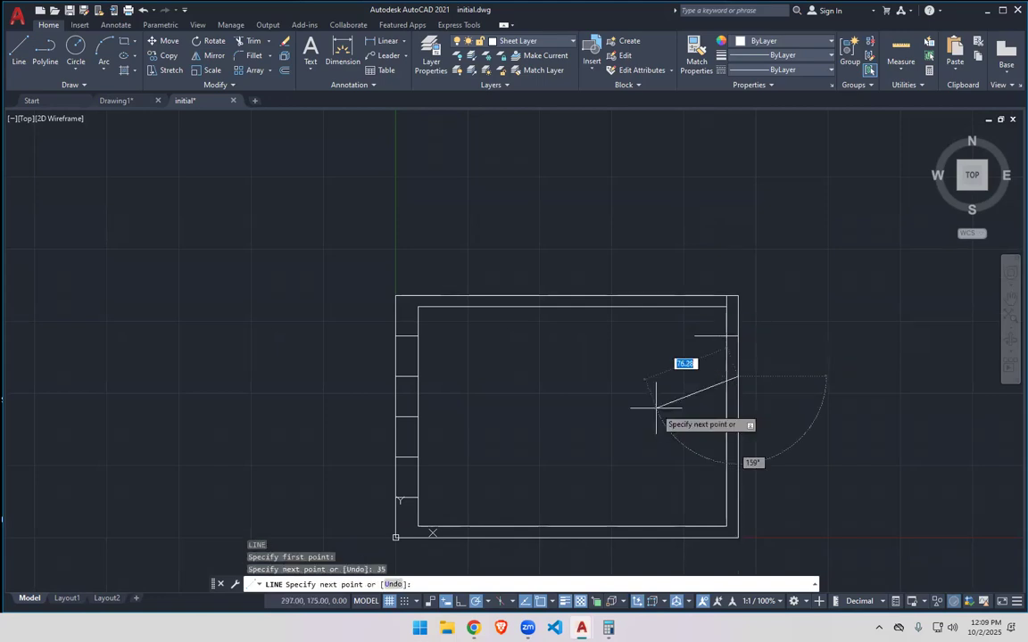
click(648, 375)
key(Escape)
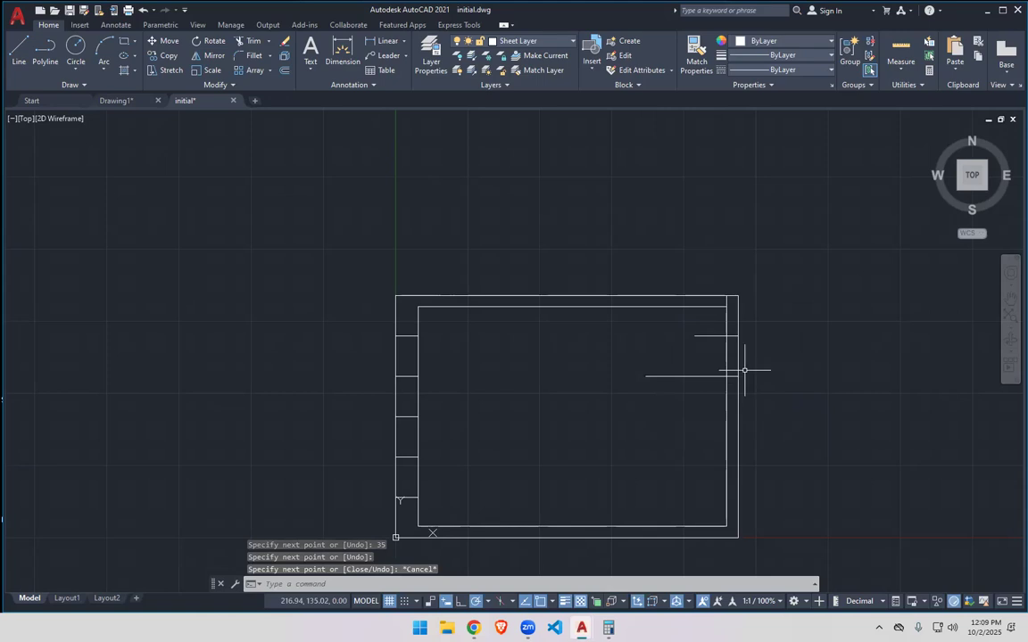
Draw a line 35 mm down the sheet's right edge from the second division and about 100 mm horizontally inward.
key(space)
scroll(753, 390, up, 2)
middle_drag(757, 367, 762, 284)
click(738, 275)
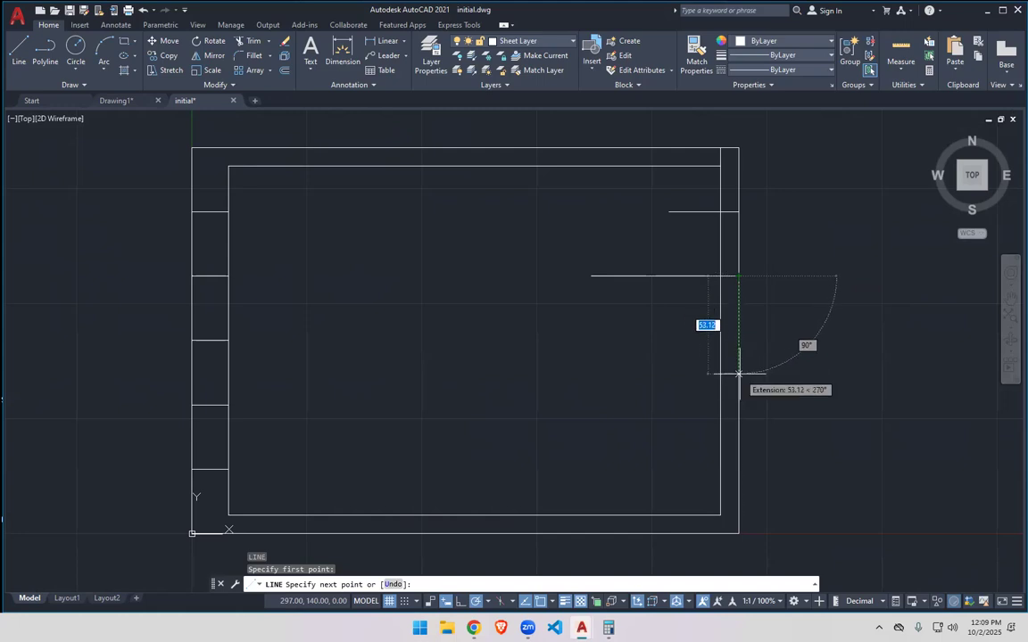
text(35)
key(Return)
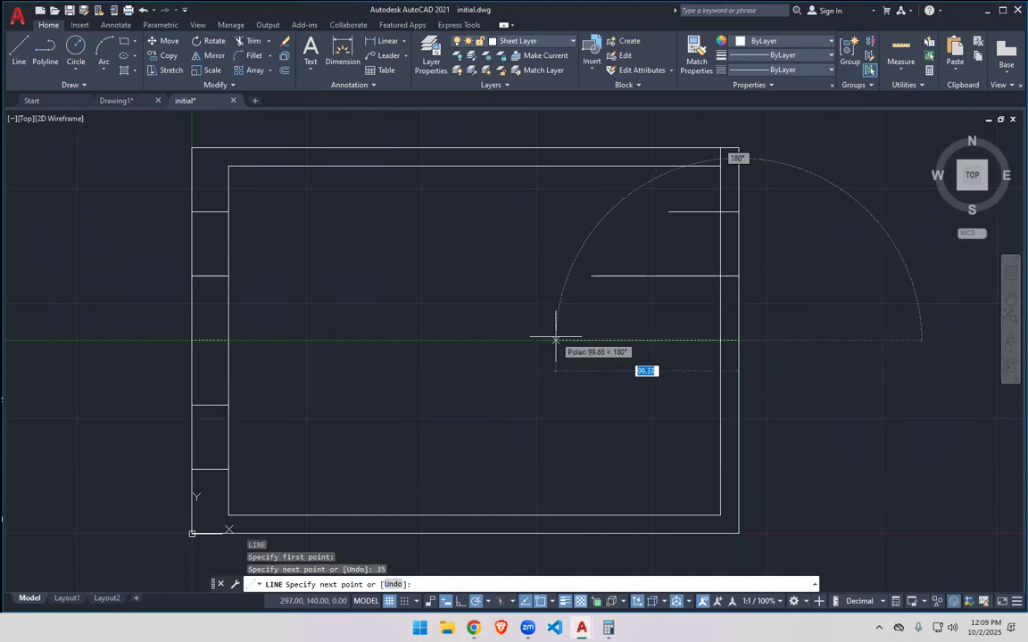
click(555, 339)
key(Escape)
Draw a line 35 mm down the right edge from the third division and about 67 mm horizontally inward.
key(Return)
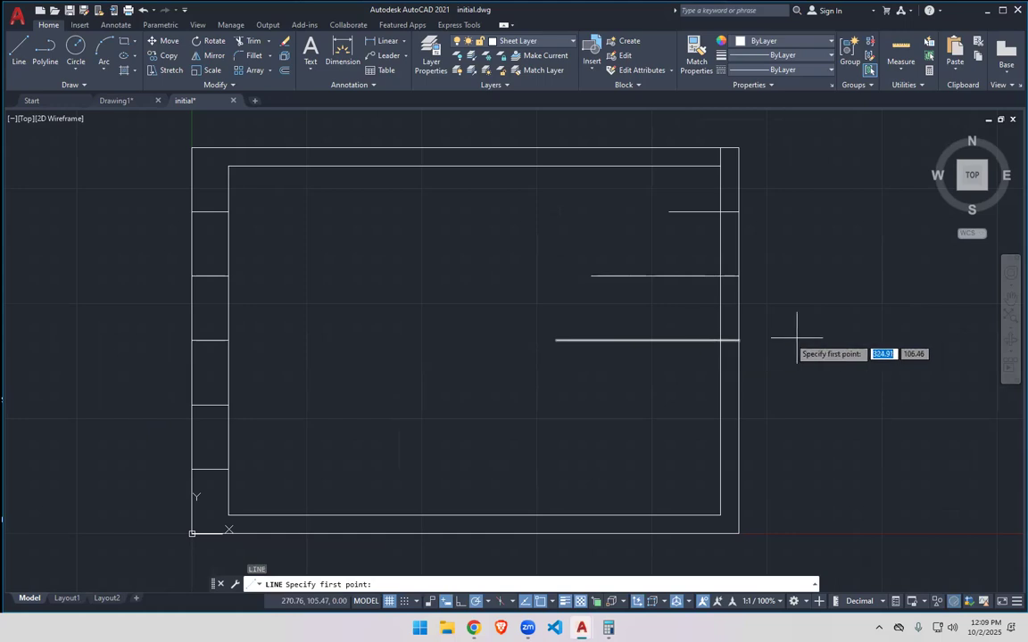
click(739, 339)
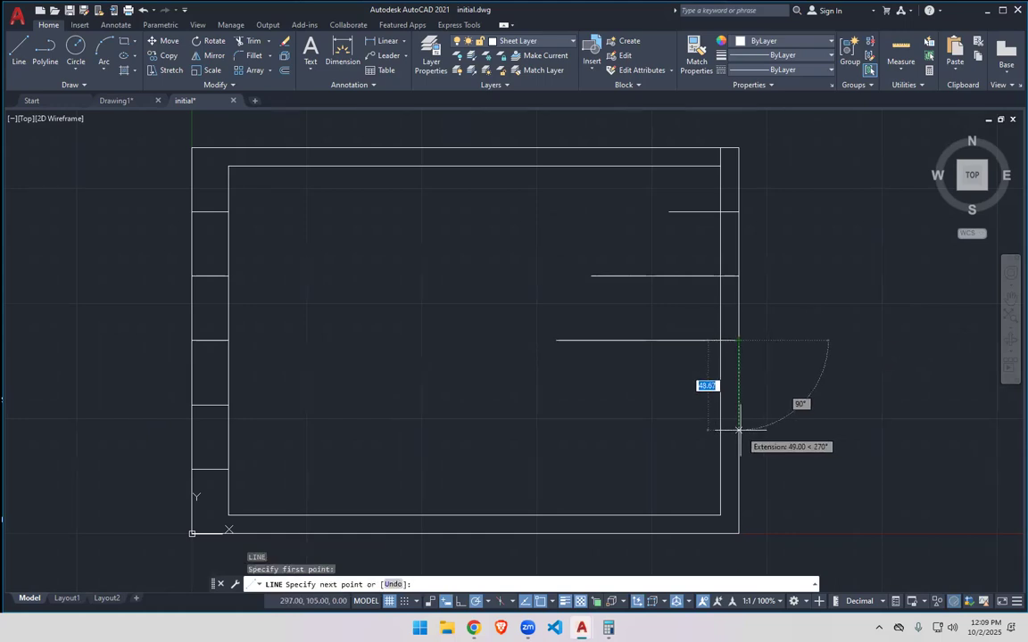
text(35)
key(Return)
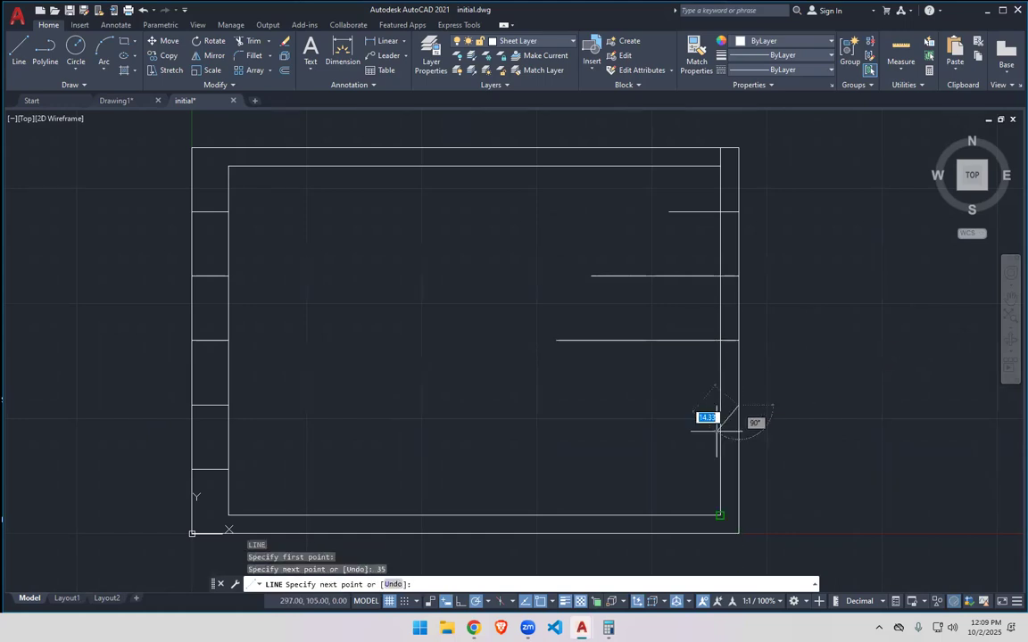
key(Escape)
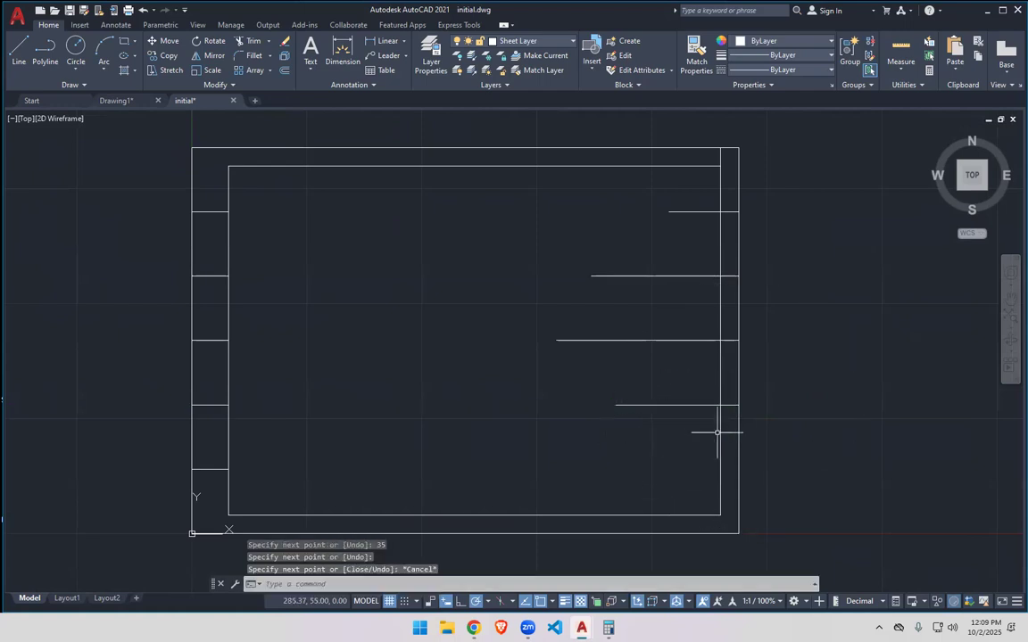
key(Return)
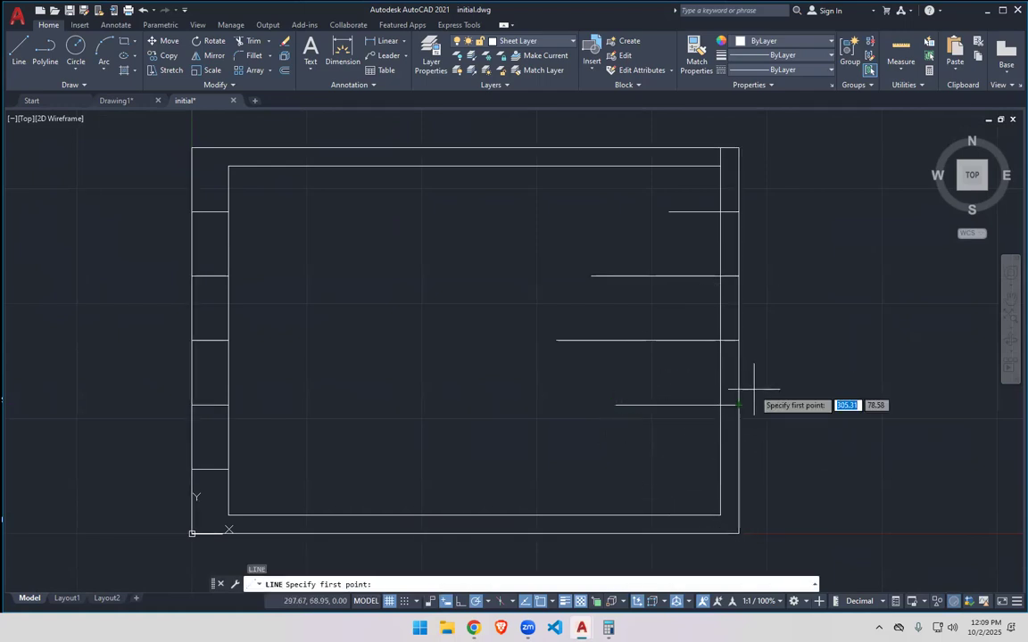
key(Escape)
key(Escape)
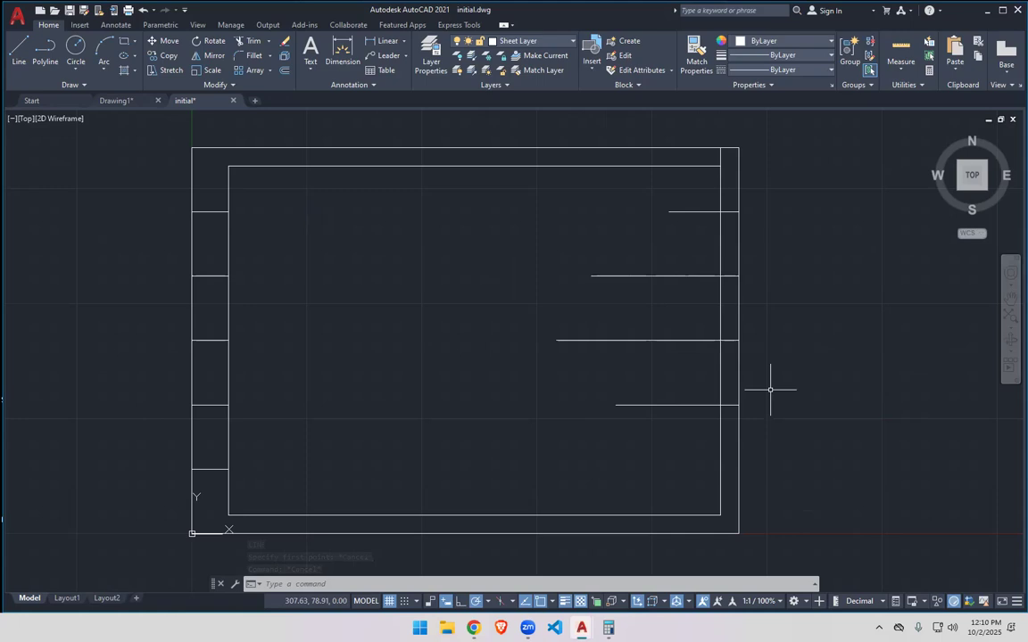
key(Return)
key(Escape)
key(Escape)
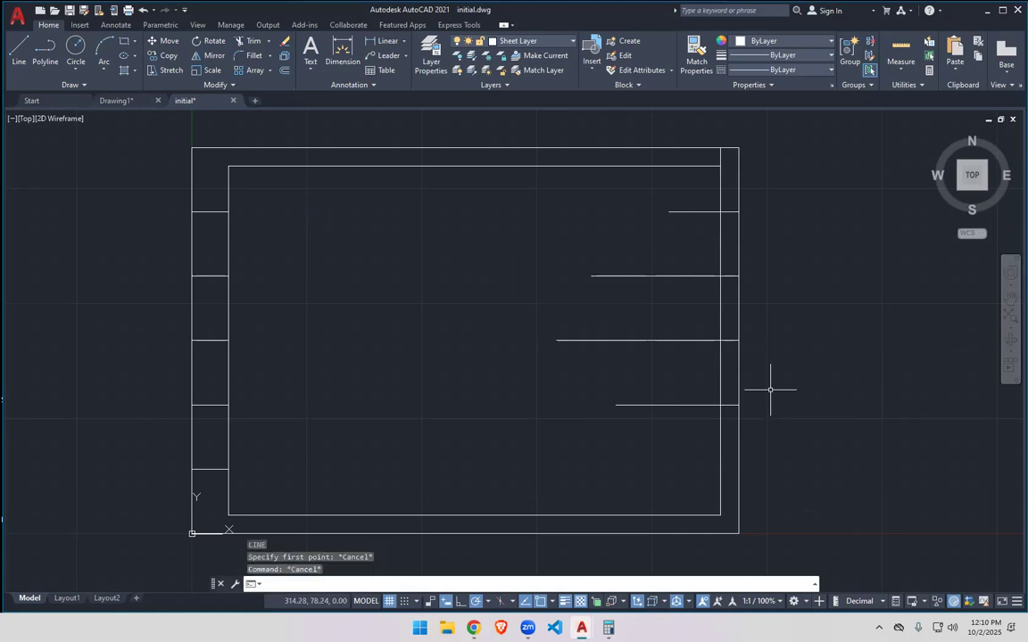
key(Return)
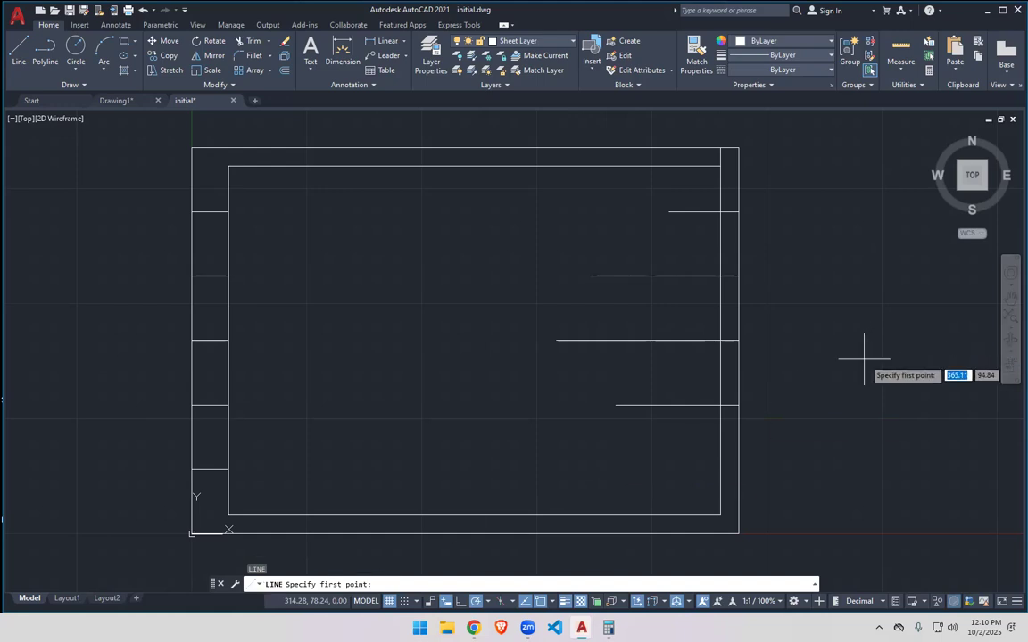
key(Escape)
key(Escape)
click(76, 49)
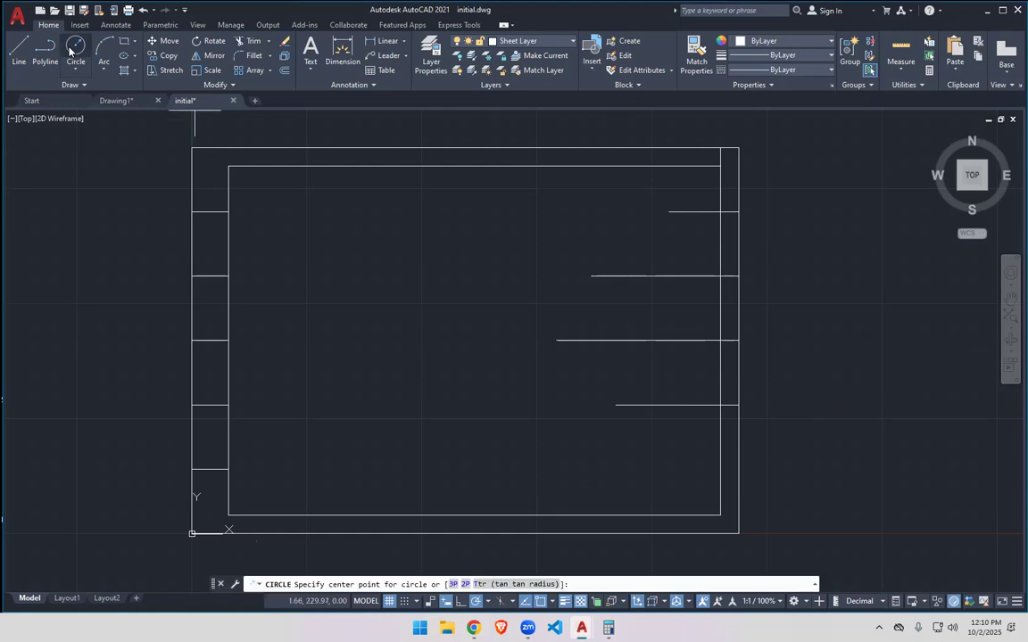
key(Escape)
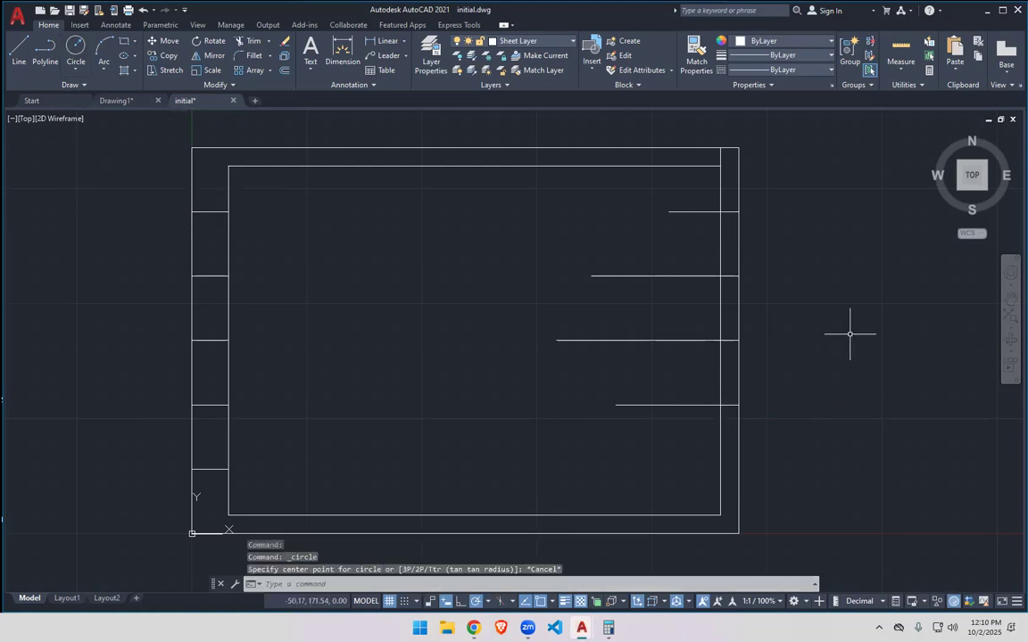
key(Return)
key(Escape)
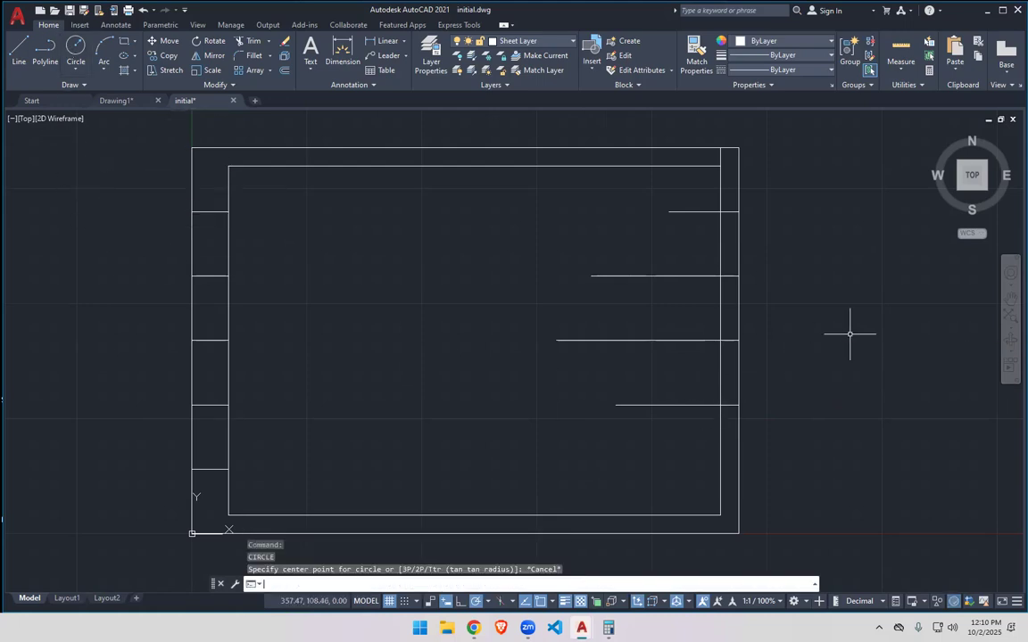
Draw a line 35 mm down the right edge from the fourth division and about 97 mm horizontally inward.
click(19, 49)
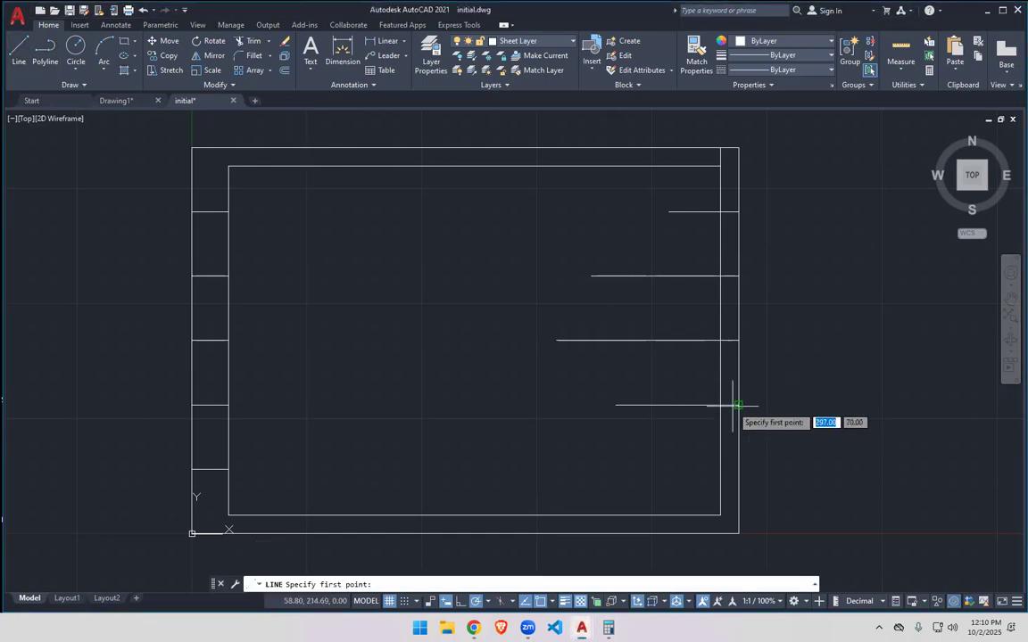
click(738, 404)
text(35)
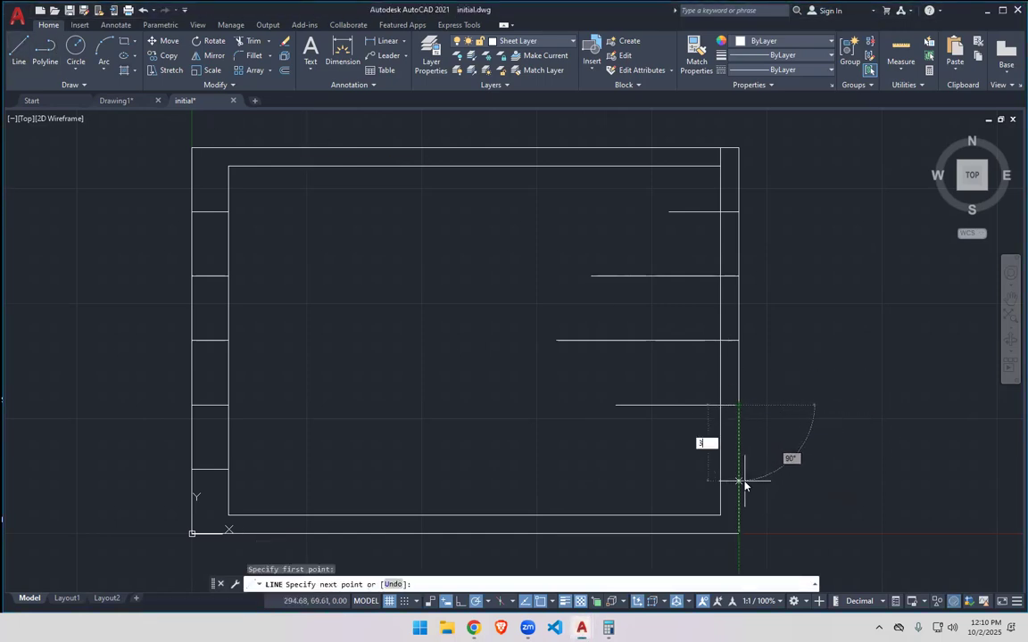
key(Return)
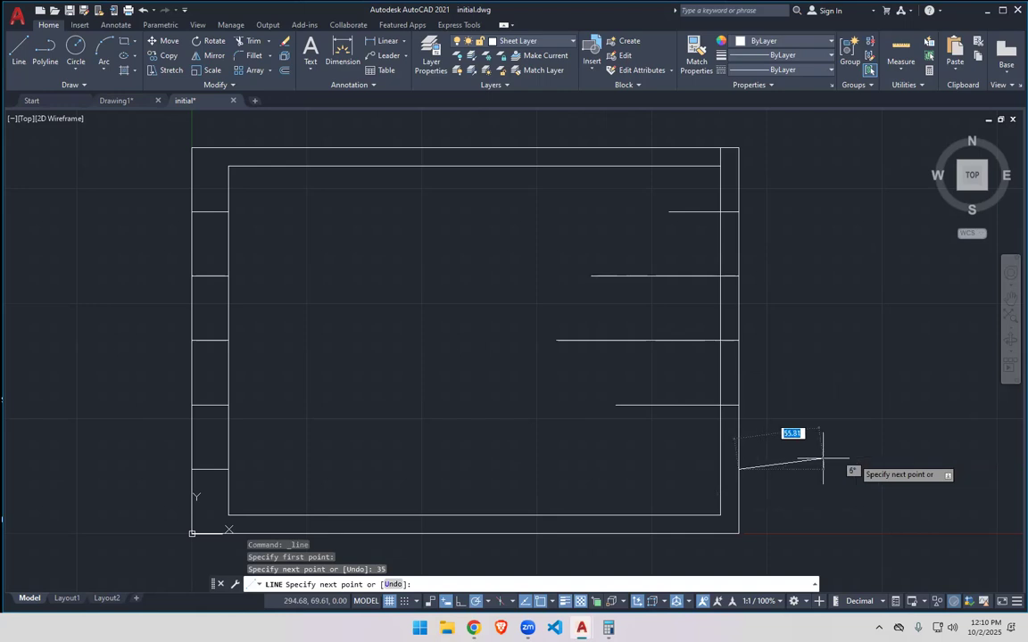
click(559, 470)
key(Escape)
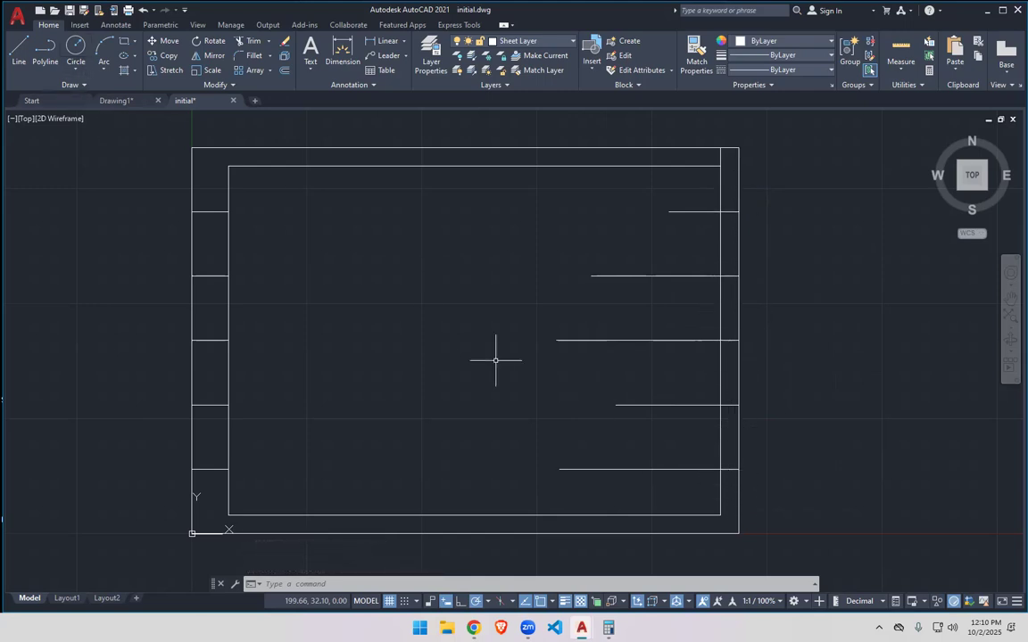
Trim the five right-side division lines back to the inner border so they remain only within the right margin.
key(Return)
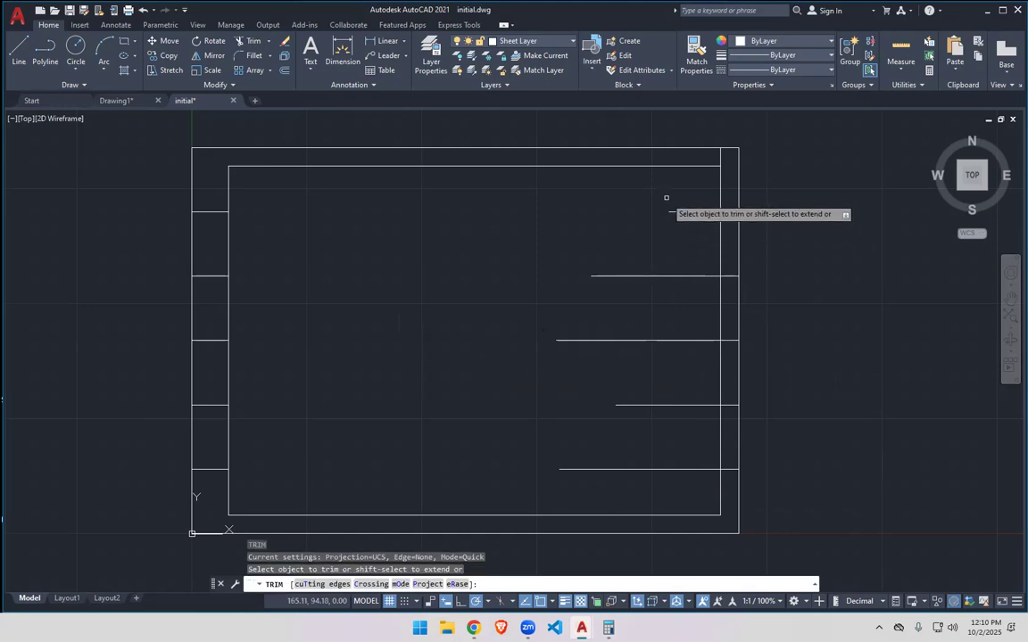
click(667, 198)
key(Return)
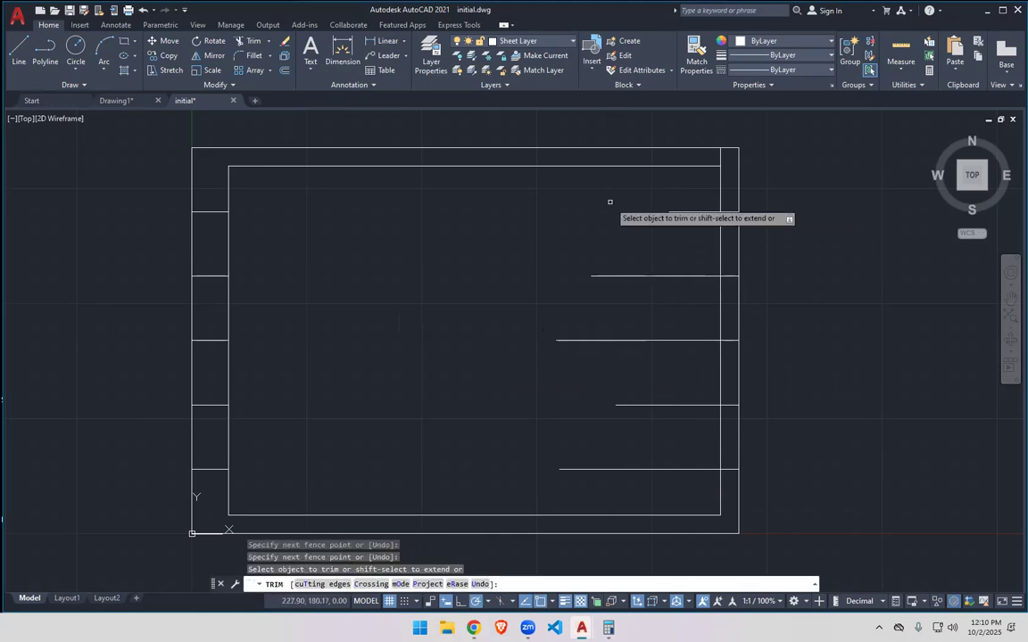
click(454, 232)
mouse_move(405, 237)
mouse_down()
mouse_move(464, 204)
mouse_move(589, 207)
mouse_up()
mouse_move(685, 195)
mouse_down()
mouse_move(692, 216)
mouse_move(674, 364)
mouse_up()
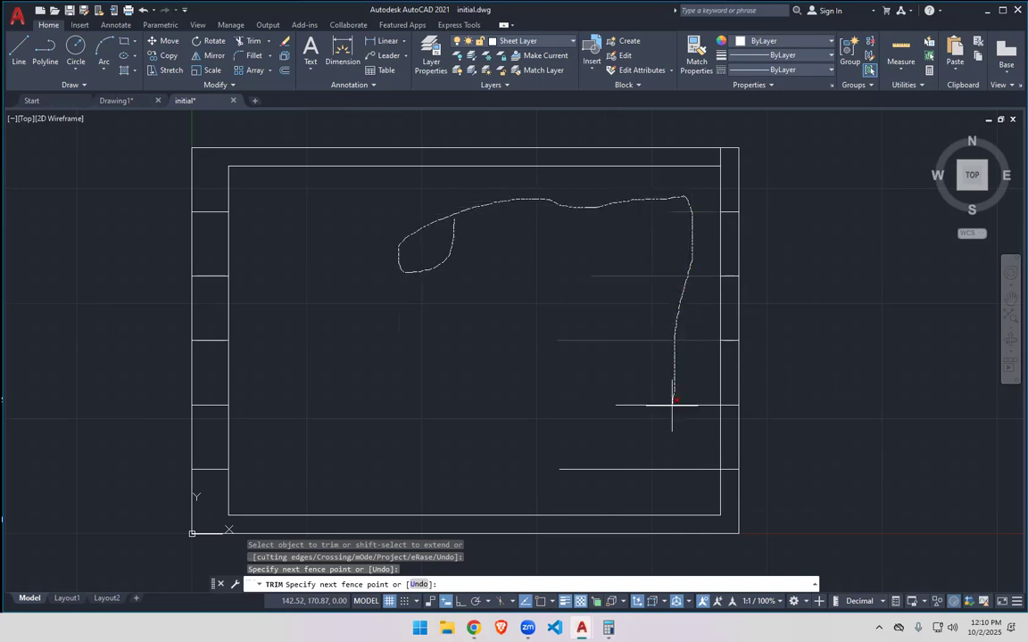
drag(671, 452, 669, 485)
drag(557, 505, 548, 502)
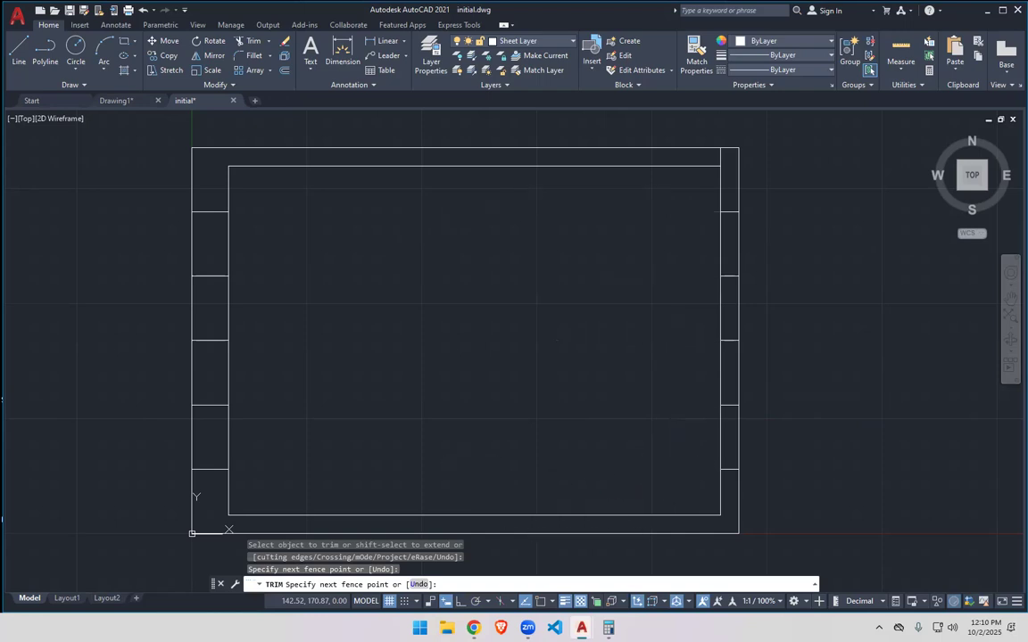
key(Escape)
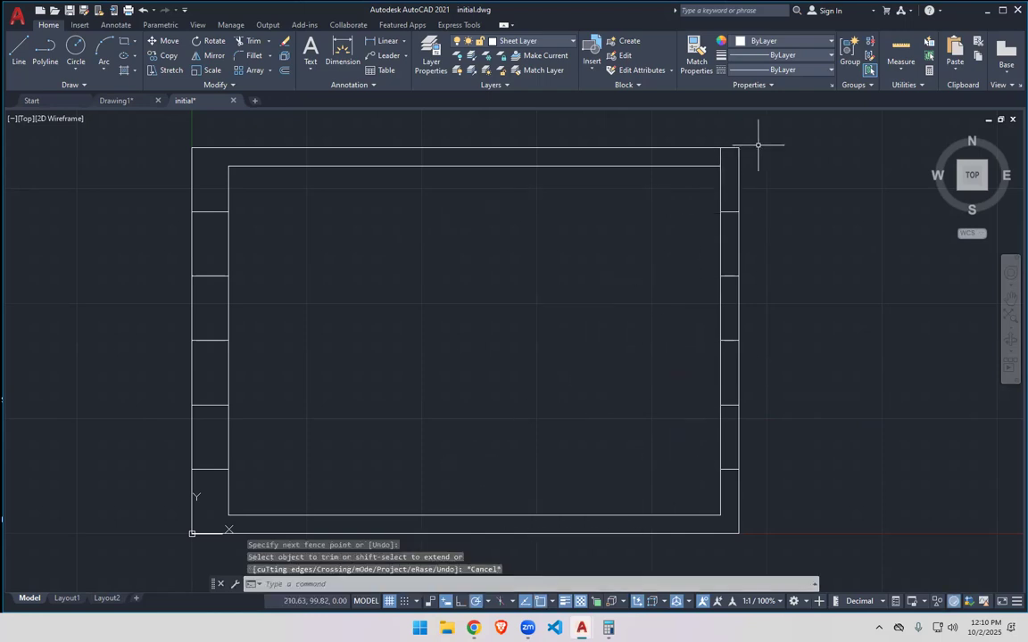
Erase the short vertical and horizontal construction lines at the sheet's upper-right corner.
scroll(730, 149, up, 6)
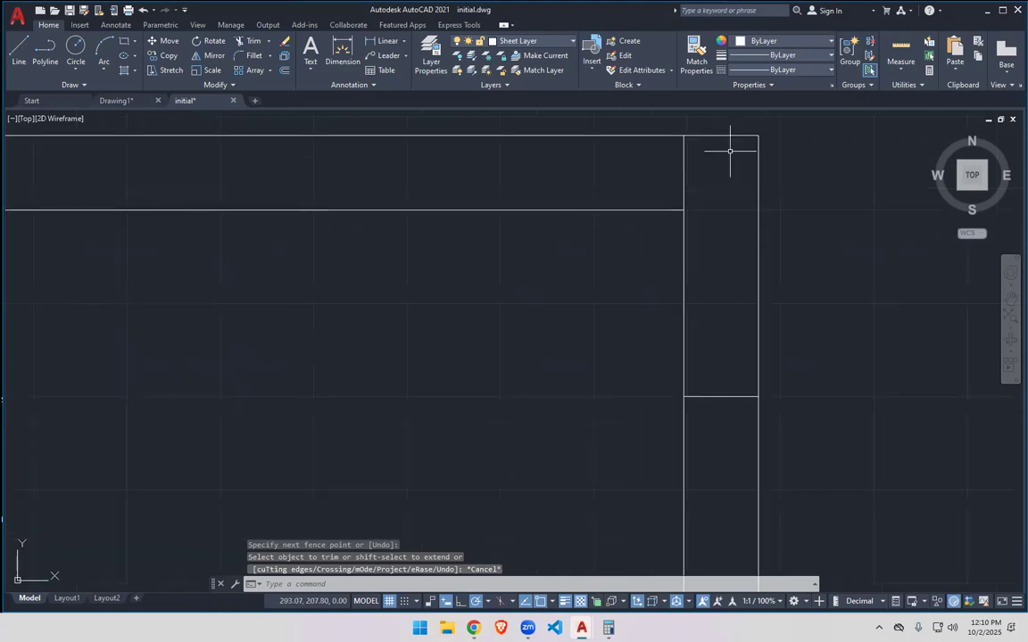
click(684, 157)
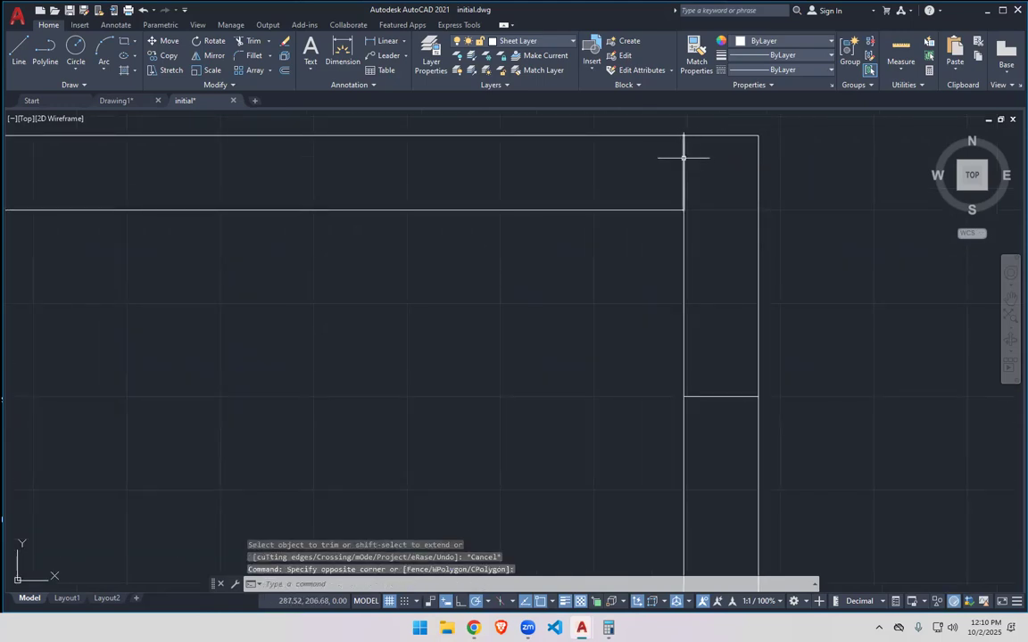
click(682, 155)
key(Delete)
click(712, 134)
key(Delete)
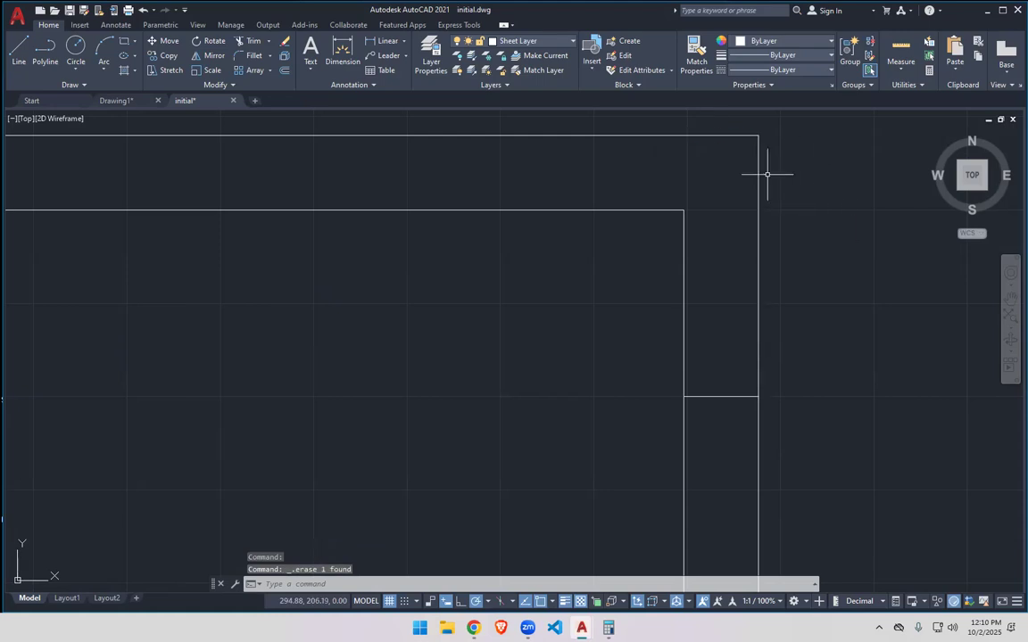
scroll(763, 184, down, 6)
scroll(763, 295, up, 2)
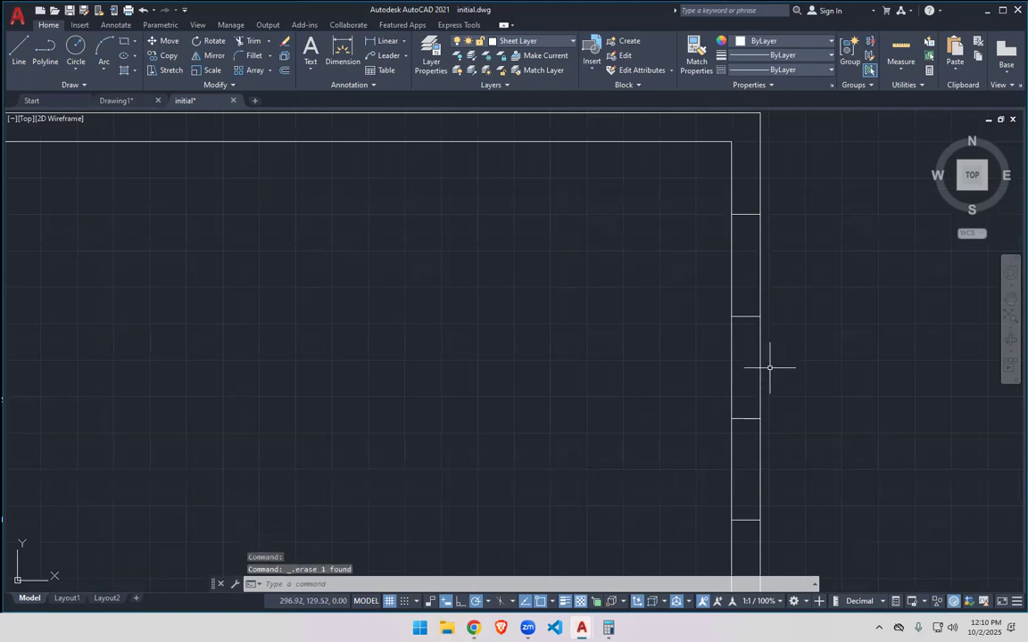
scroll(843, 386, down, 2)
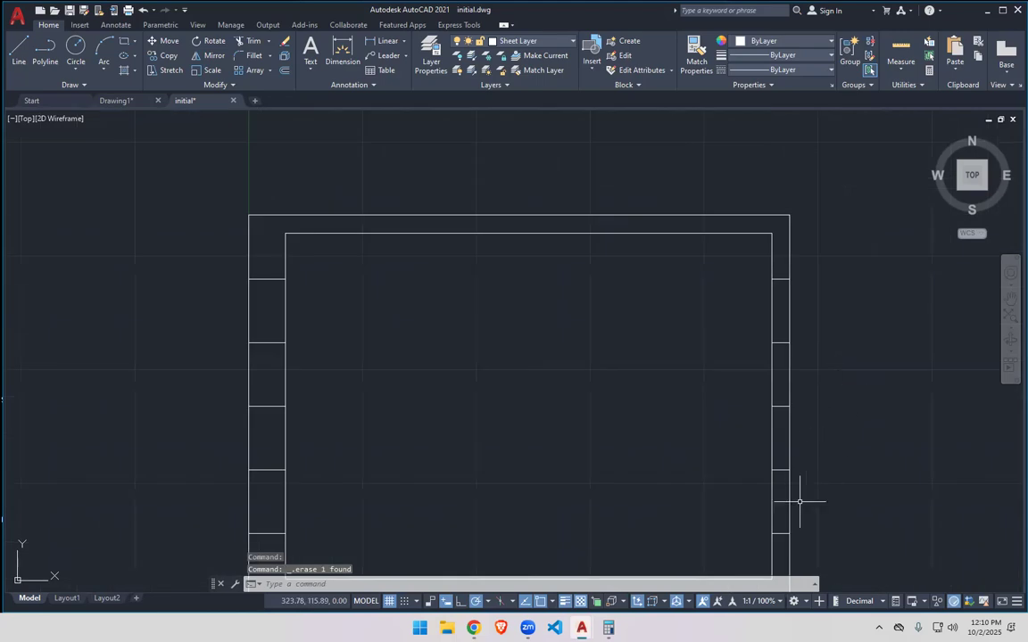
middle_drag(795, 499, 792, 347)
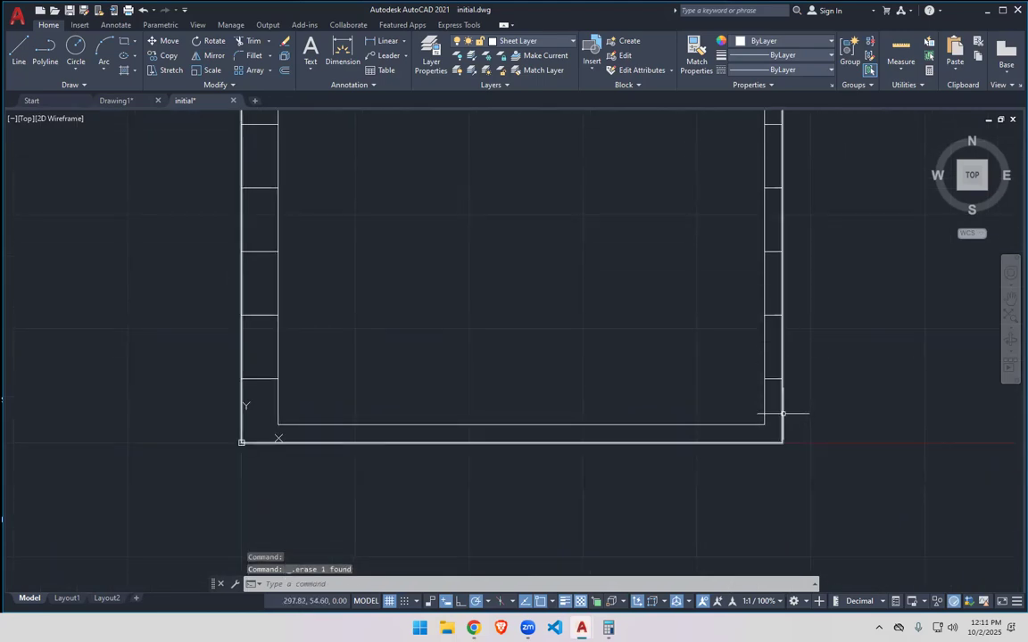
Draw connected lines from the inner border's upper-left corner 20 mm across to the sheet edge and 10 mm up to the sheet corner.
scroll(562, 326, down, 4)
scroll(562, 326, up, 4)
middle_drag(497, 275, 496, 391)
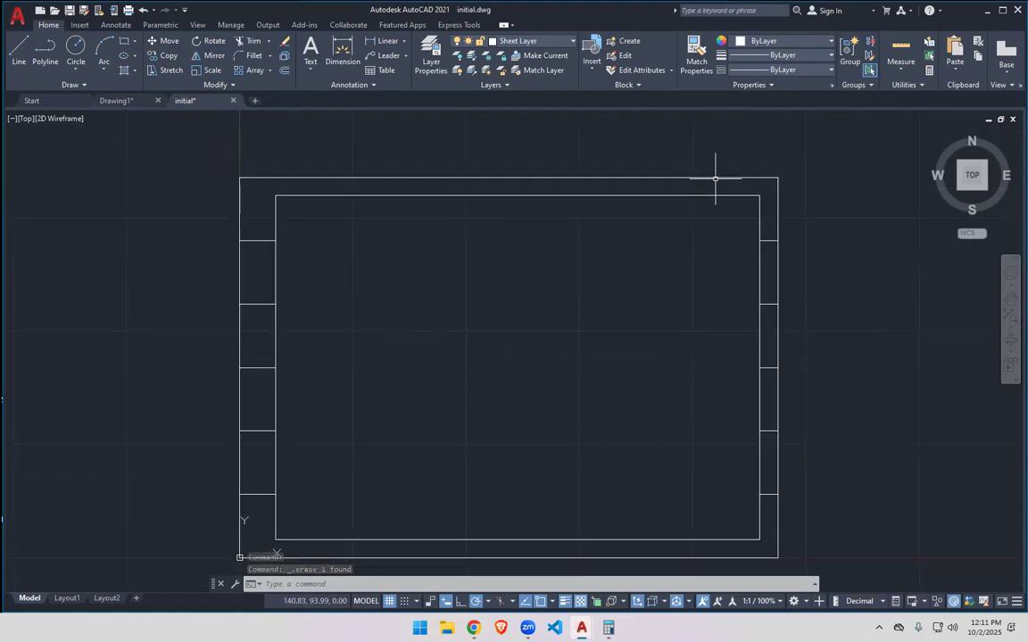
click(17, 52)
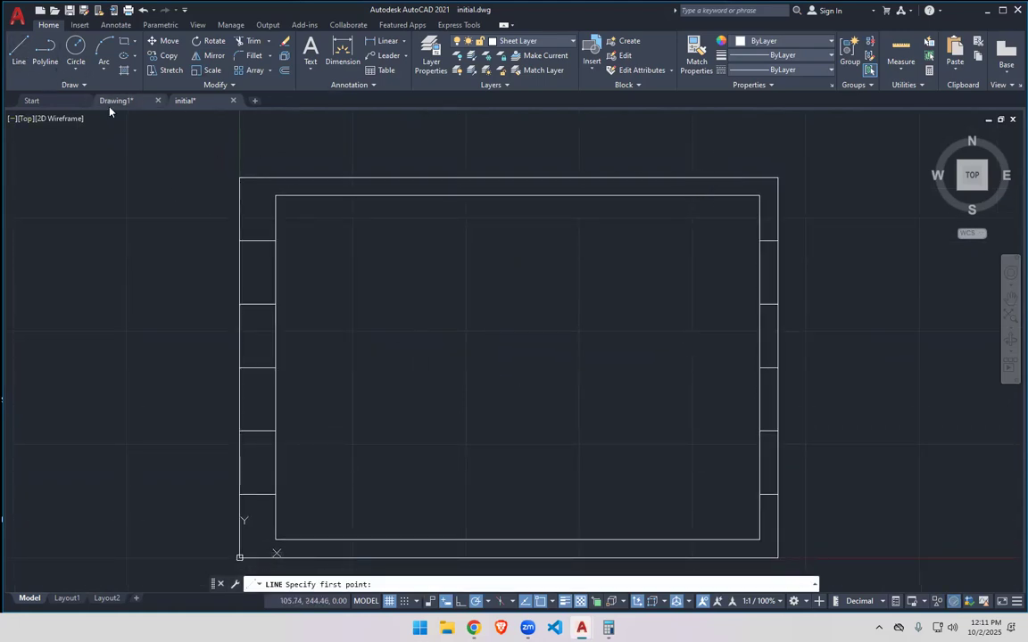
click(19, 53)
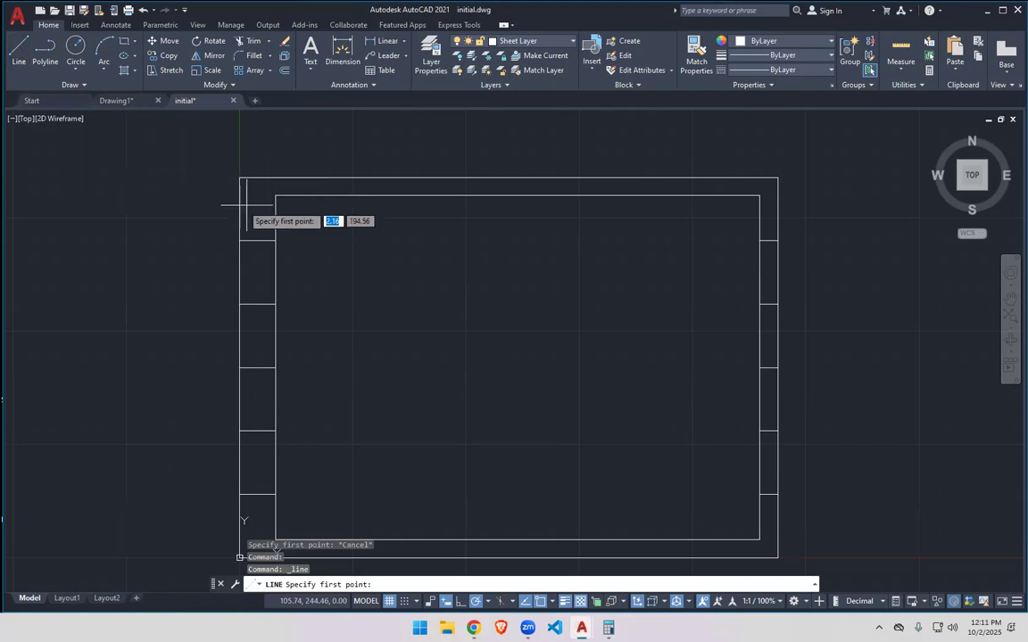
click(272, 195)
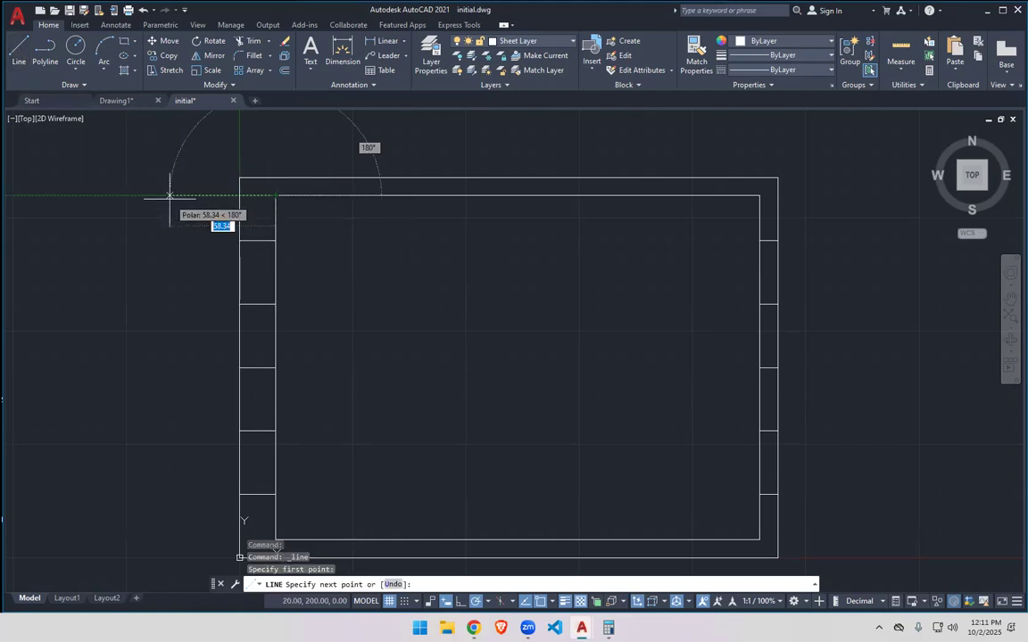
click(239, 195)
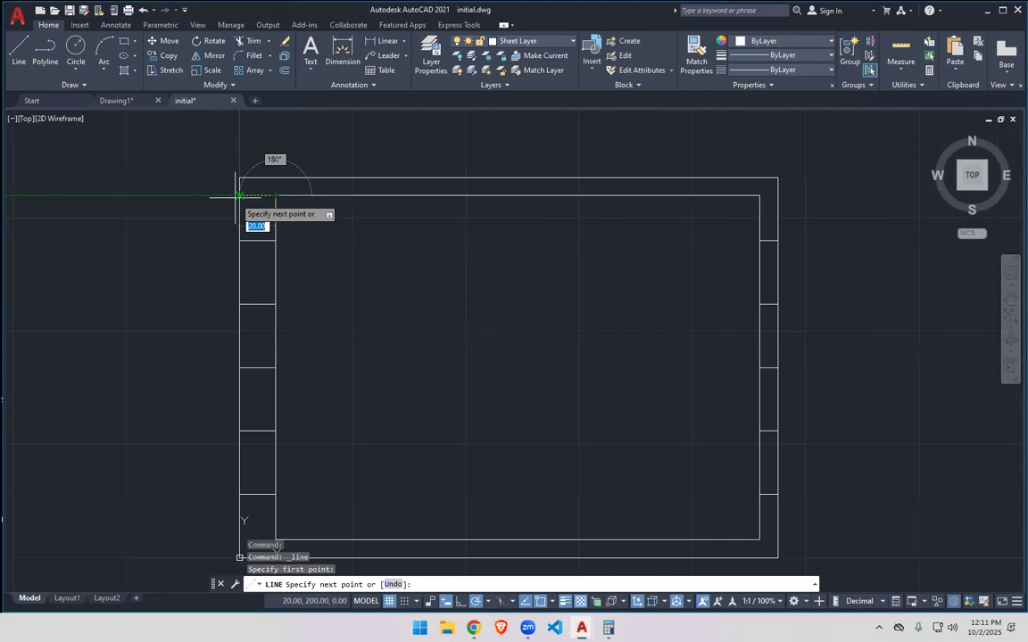
click(239, 178)
right_click(202, 150)
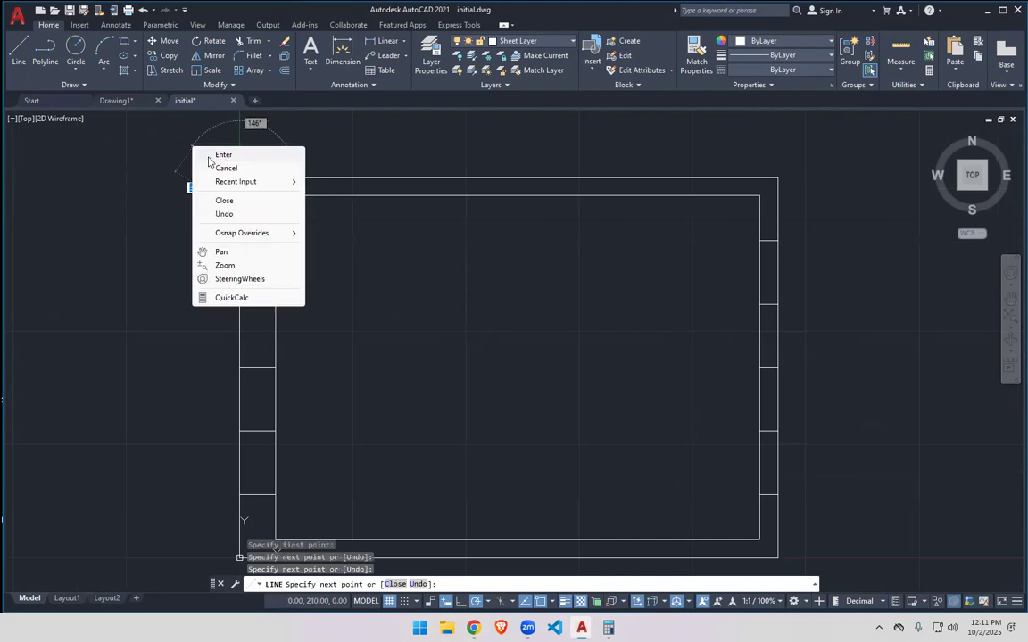
click(208, 155)
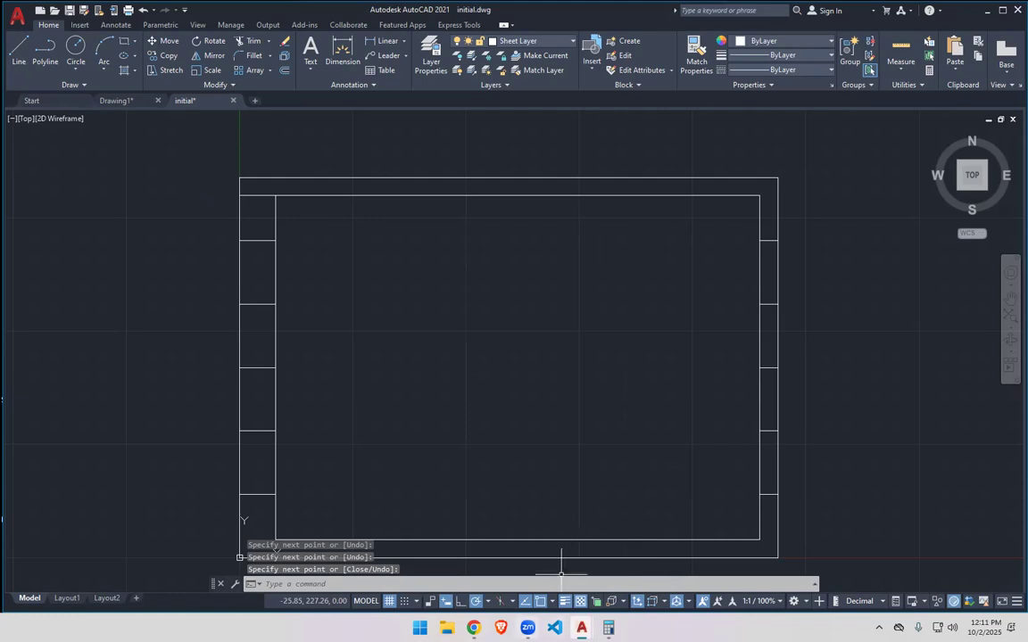
Switch to the drawing lab PDF in the browser and review the slides about the ISO sheet sizes.
key(alt+Tab)
scroll(352, 403, up, 20)
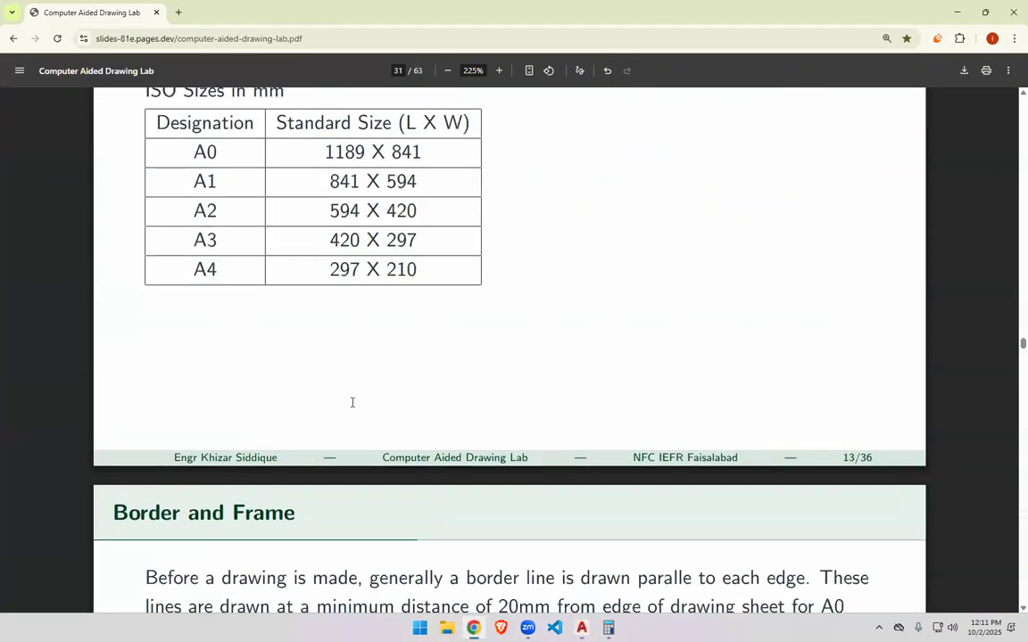
scroll(233, 443, up, 3)
triple_click(334, 505)
click(334, 505)
click(955, 9)
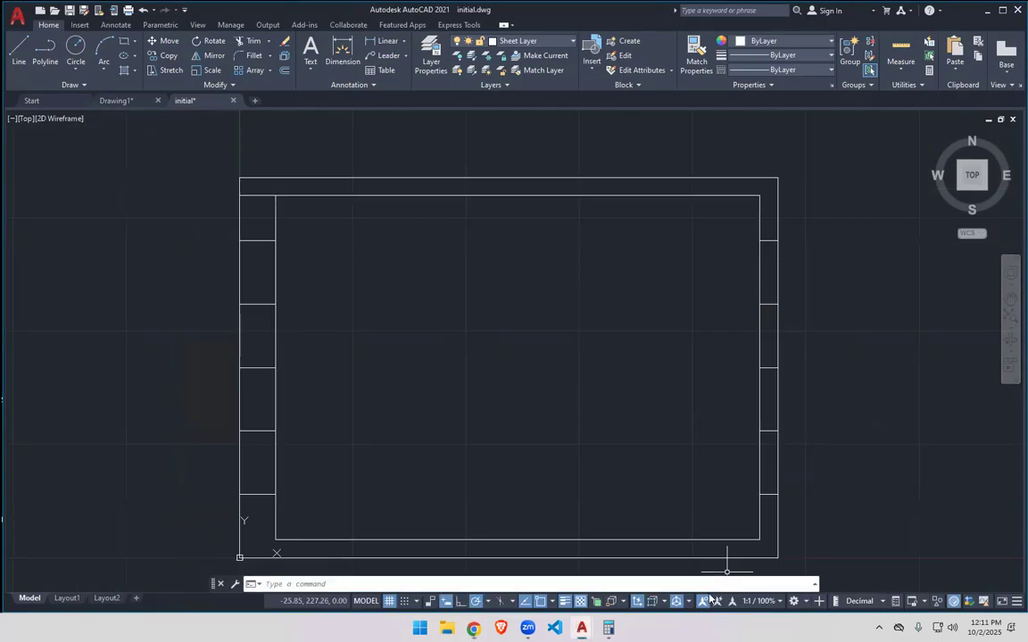
Switch to Calculator and divide the 297 mm sheet width by 4.
click(608, 628)
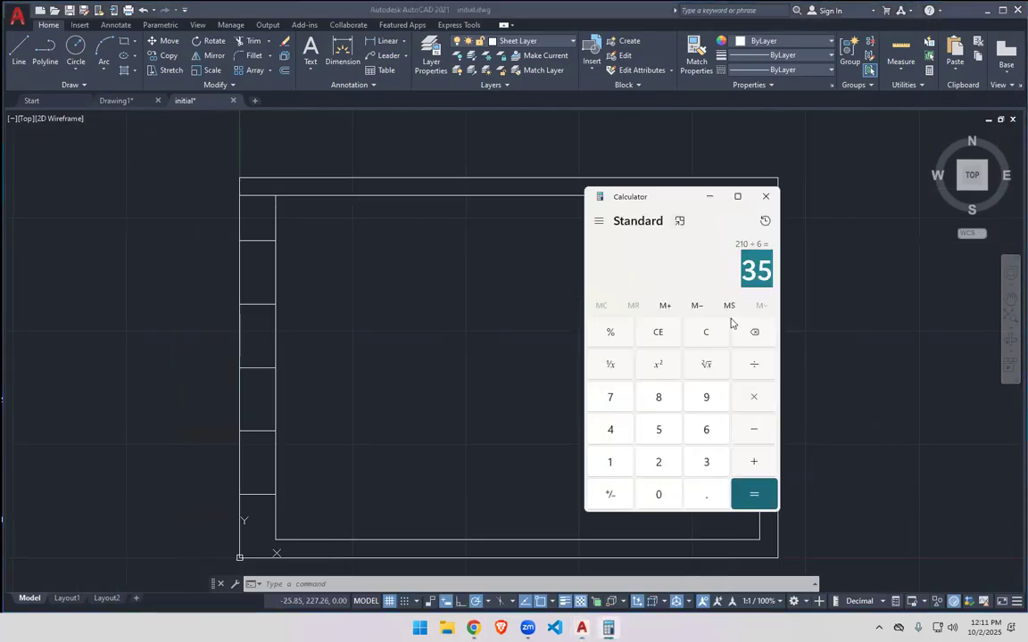
key(Escape)
text(279)
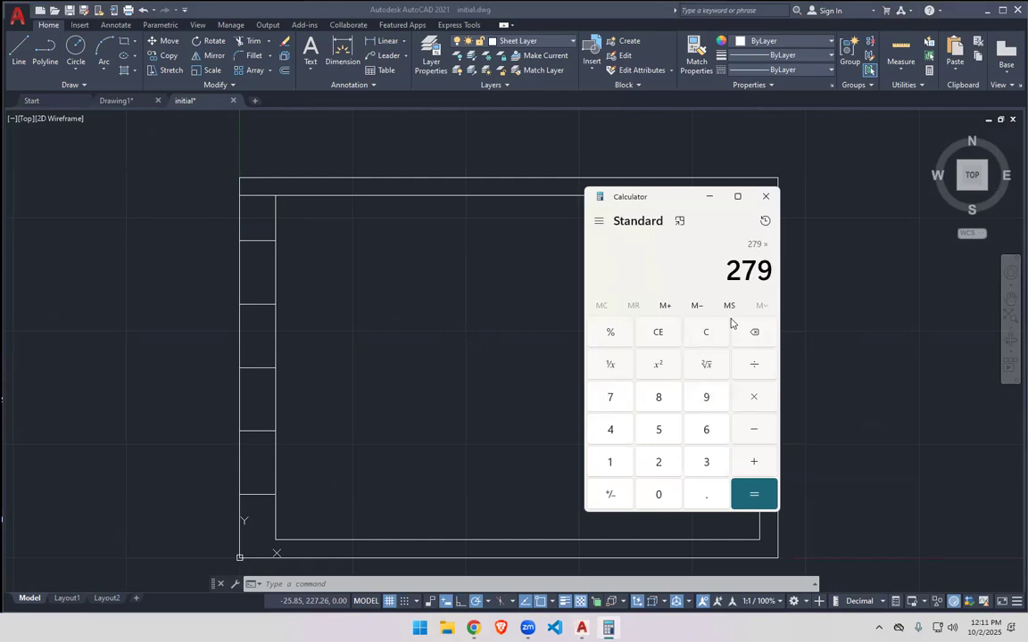
key(Return)
key(Escape)
text(297/4)
key(Return)
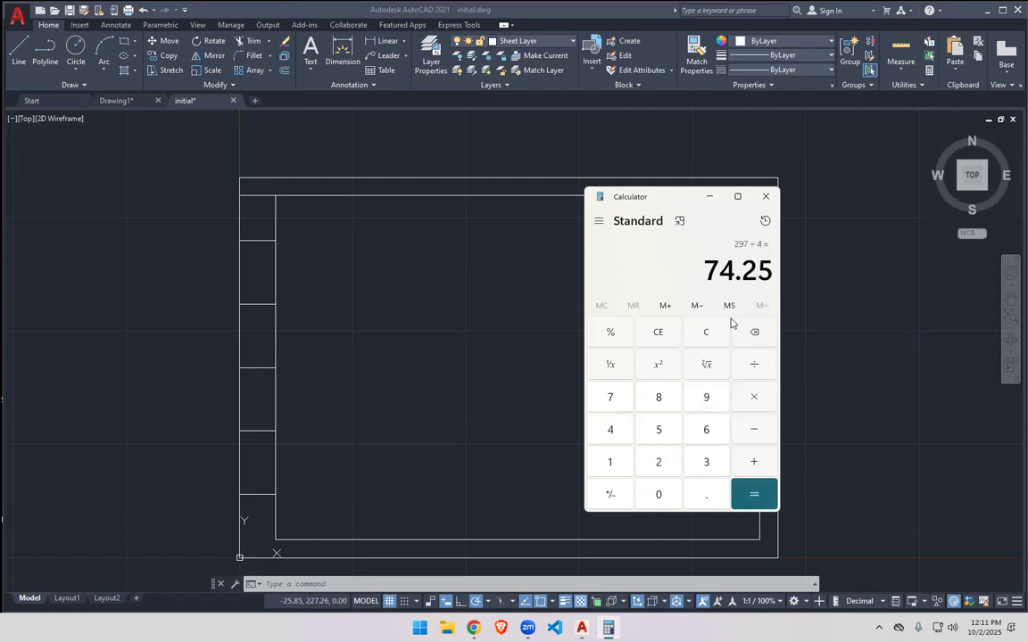
Divide the 297 mm sheet width by 6 and close Calculator.
double_click(734, 269)
click(768, 273)
text(2)
text(97/6)
key(Return)
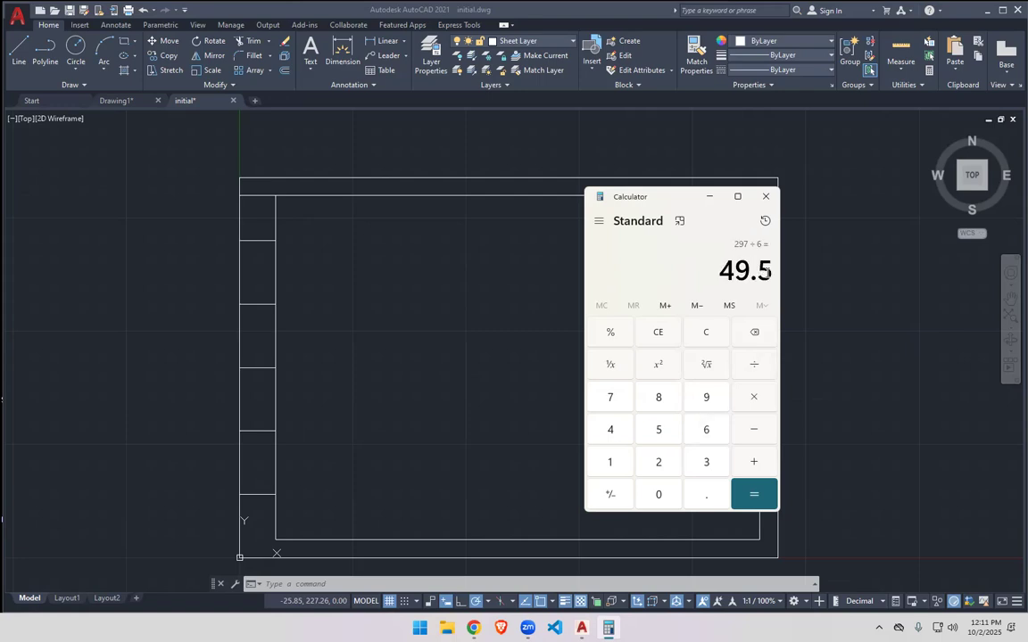
drag(722, 273, 774, 273)
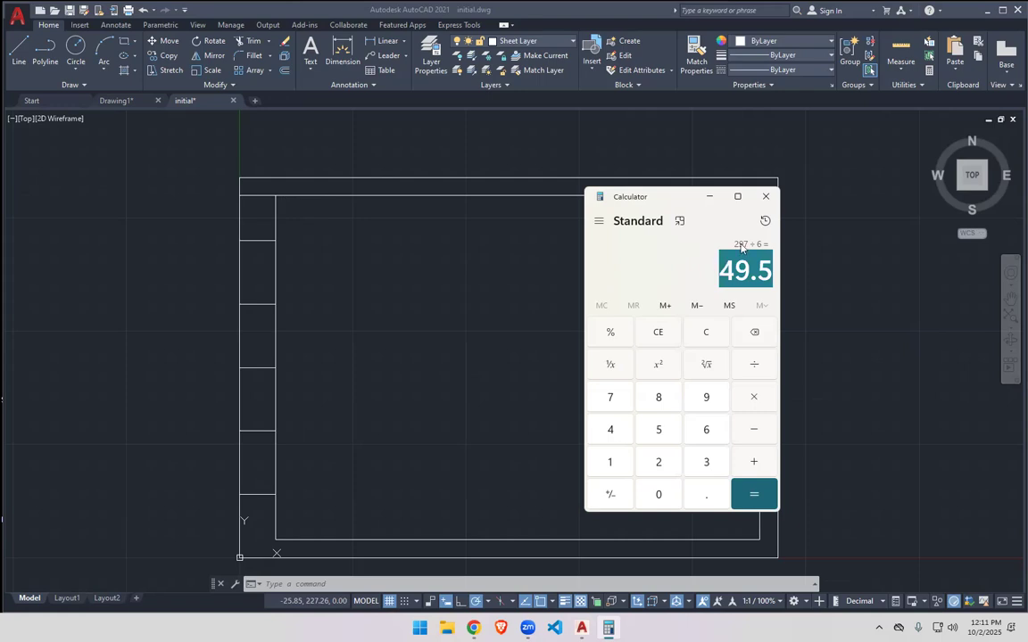
click(766, 195)
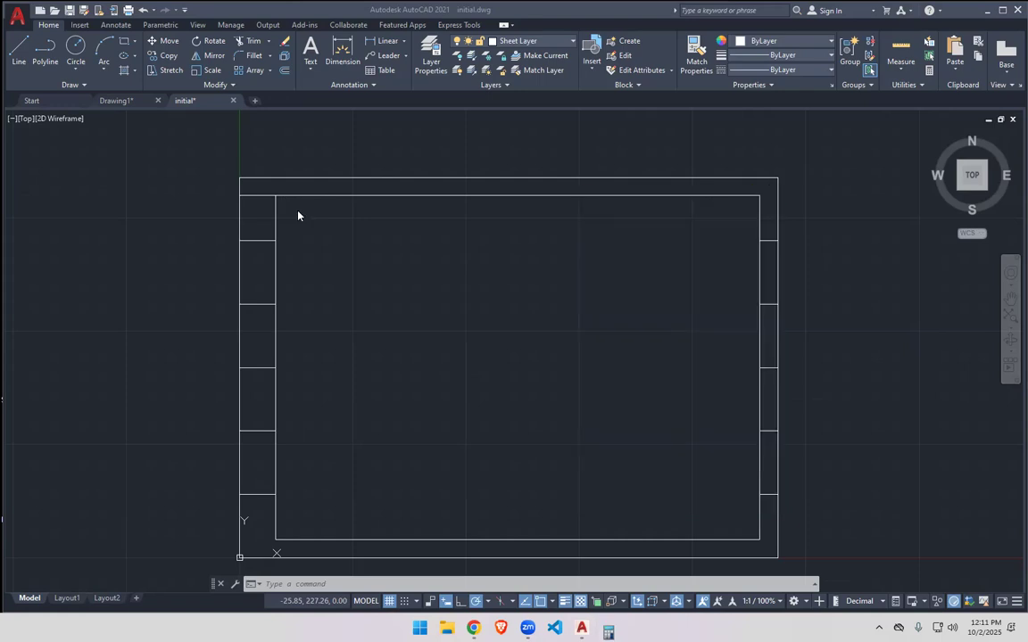
Offset the short vertical line at the sheet's upper-left corner 49.5 mm to the right within the top margin.
click(239, 185)
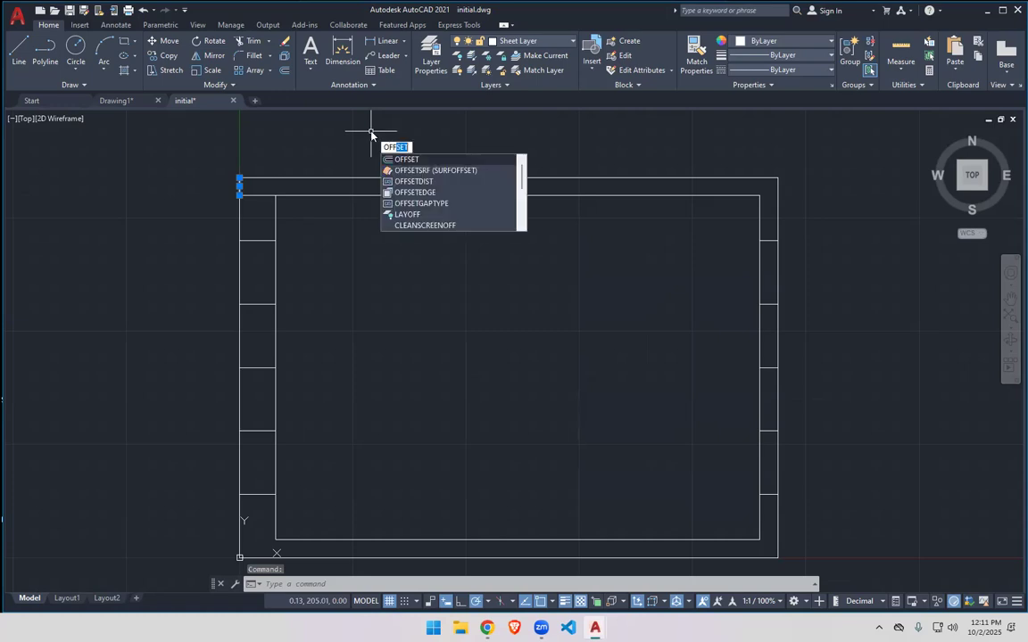
key(Return)
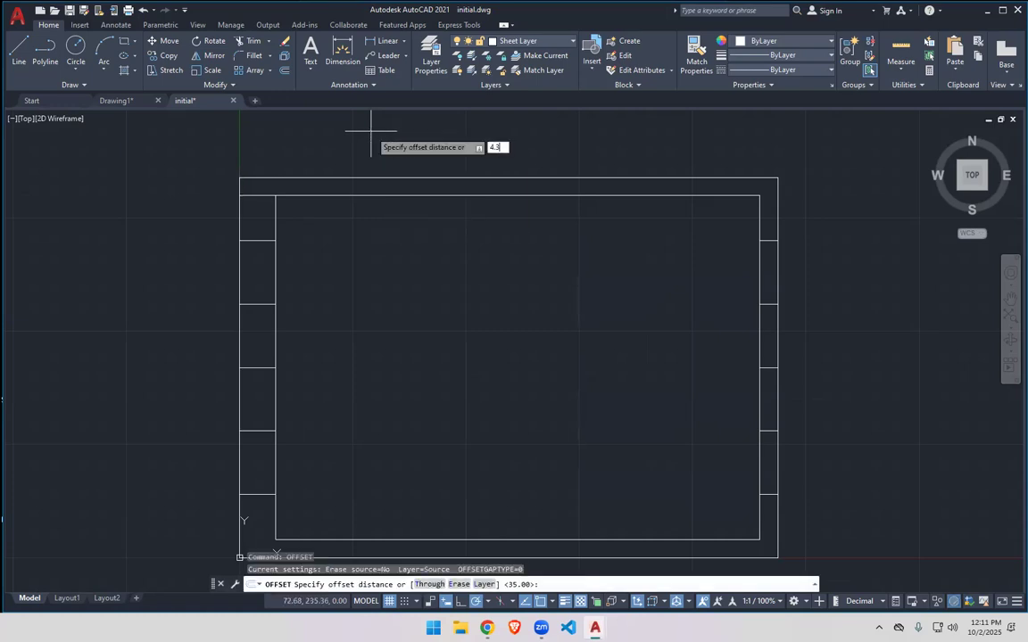
key(BackSpace)
key(BackSpace)
key(BackSpace)
key(BackSpace)
text(9.5)
key(Return)
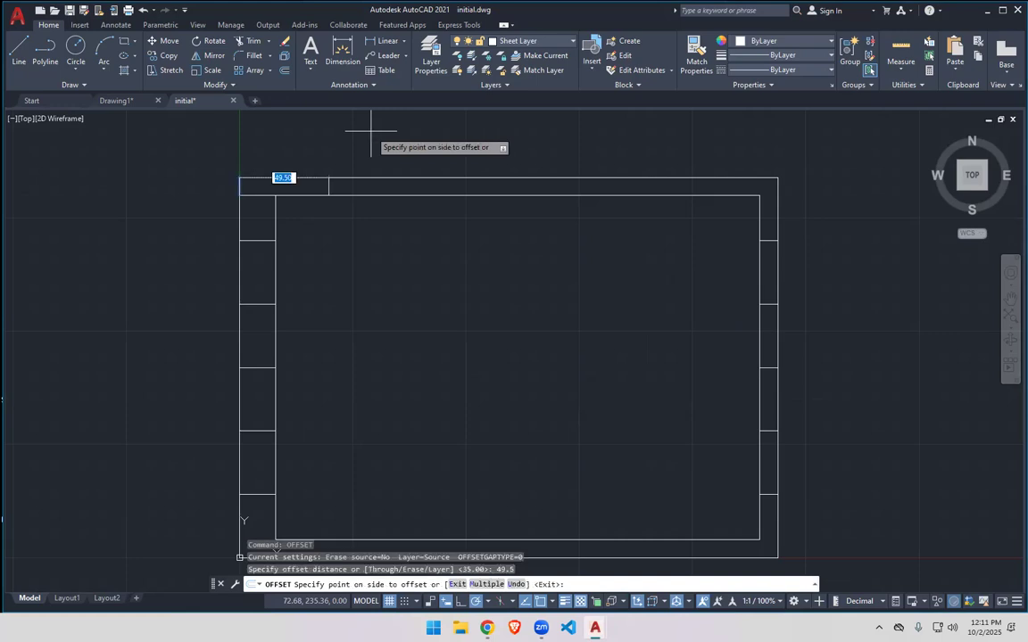
click(398, 191)
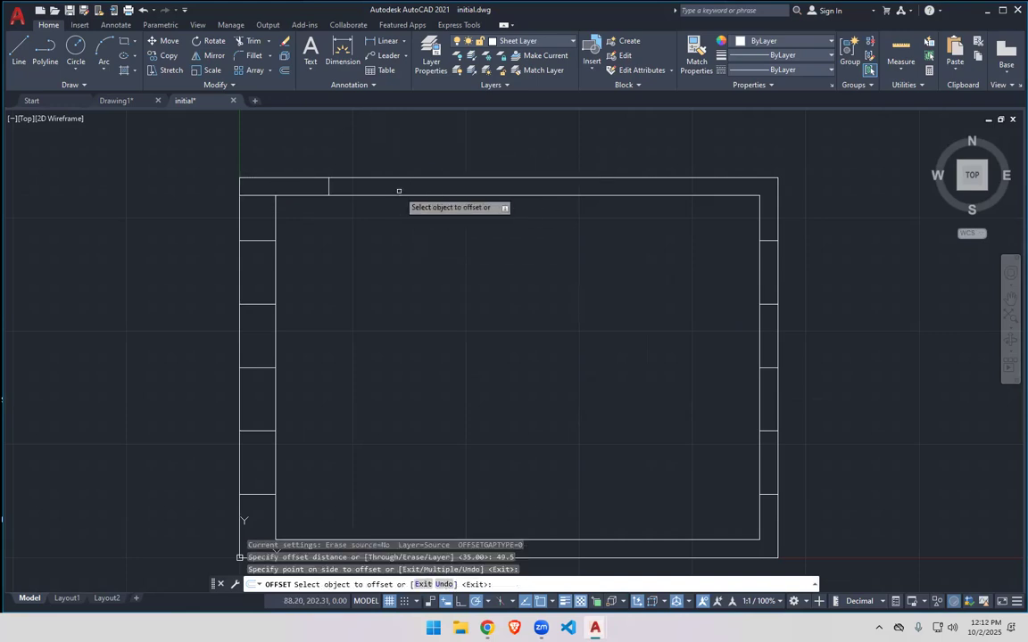
Offset each newest top-margin division line another 49.5 mm to the right until five lines divide the margin.
click(329, 186)
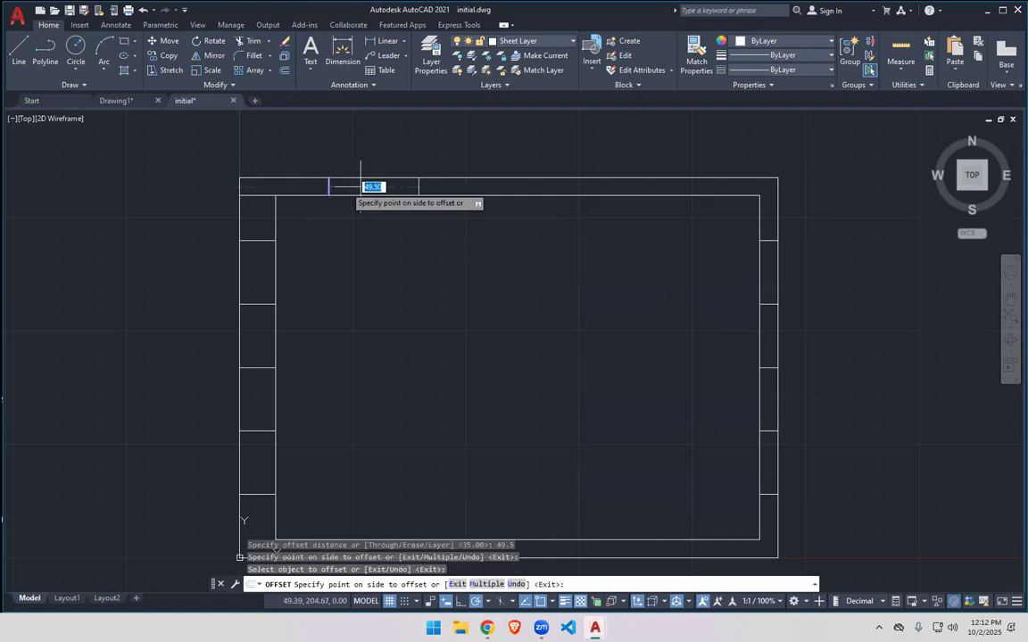
click(416, 184)
click(419, 184)
click(513, 184)
click(509, 186)
click(554, 184)
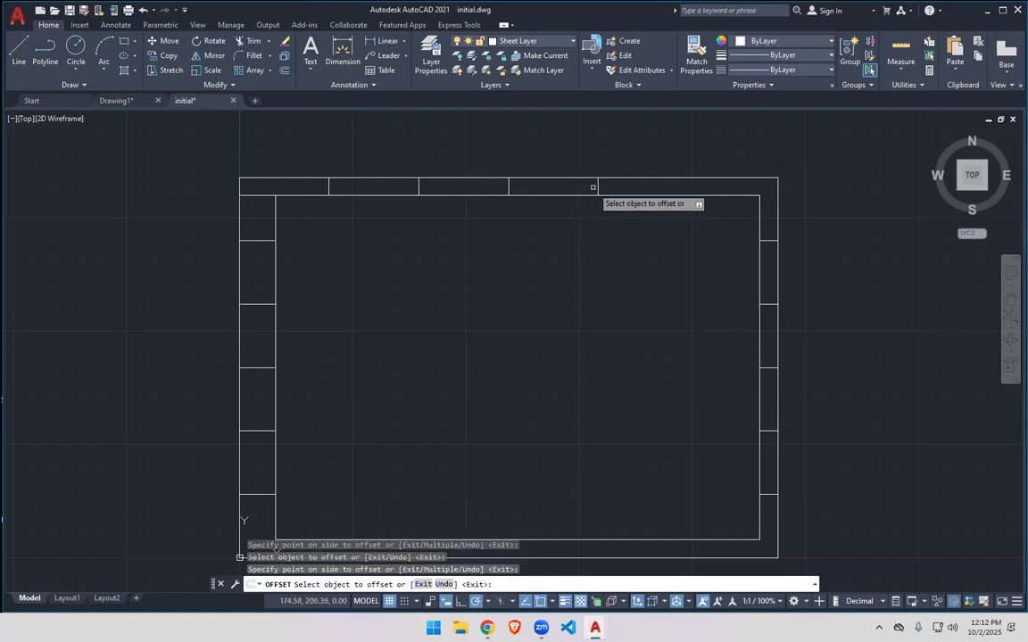
click(598, 186)
click(767, 182)
click(688, 185)
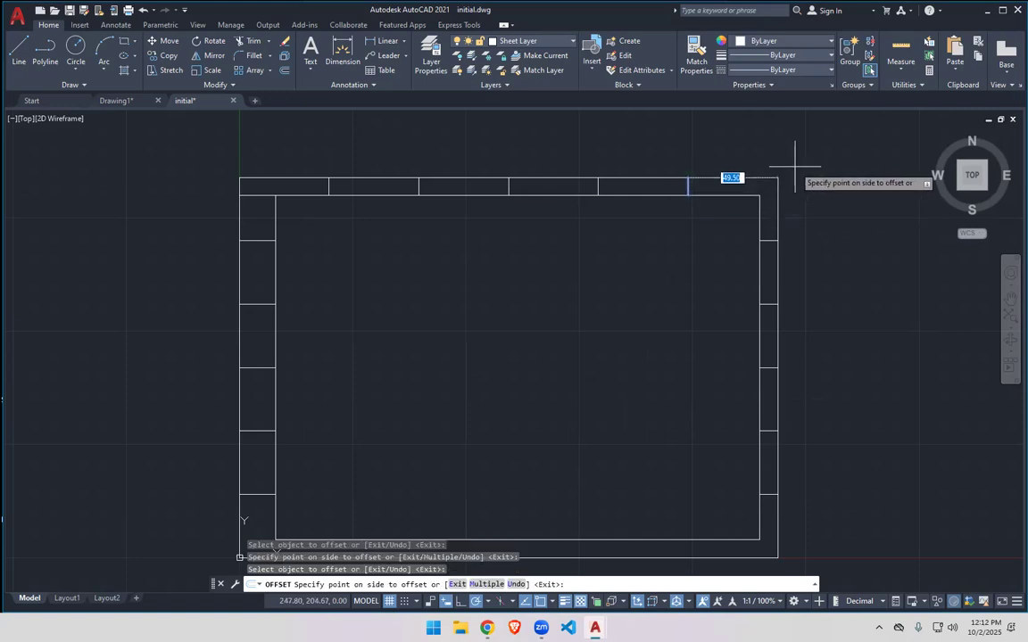
key(Escape)
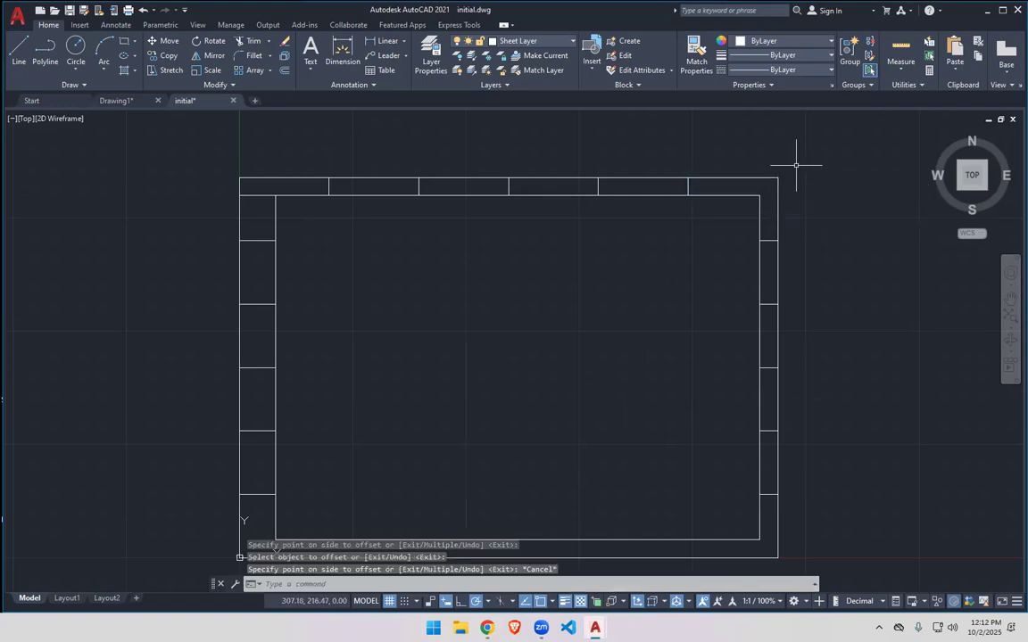
Erase the short horizontal construction line between the sheet edge and the inner border's upper-left corner.
click(248, 195)
key(Delete)
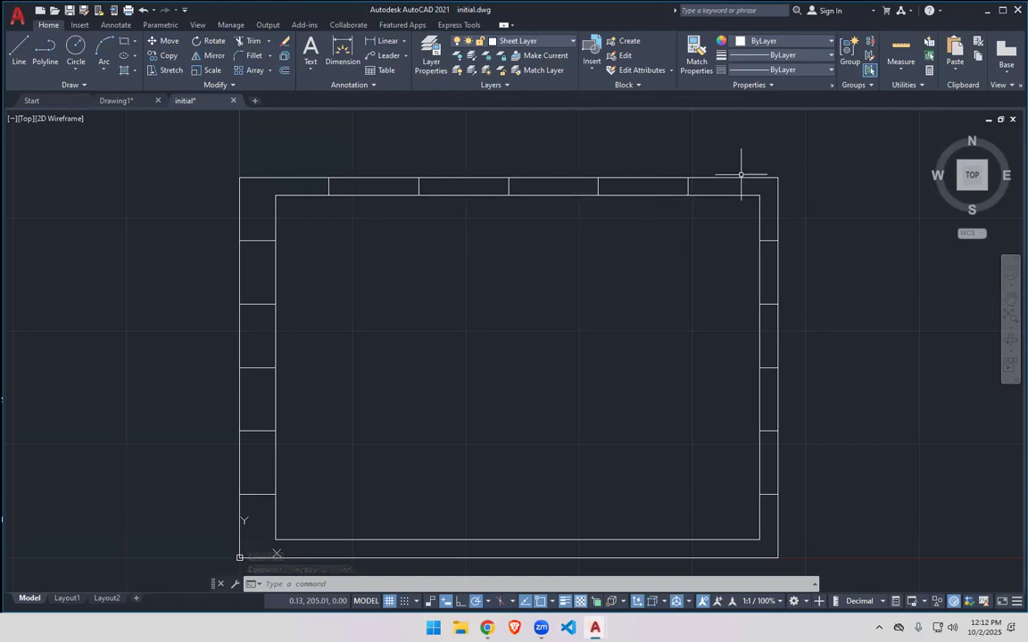
scroll(695, 233, down, 2)
scroll(652, 272, up, 2)
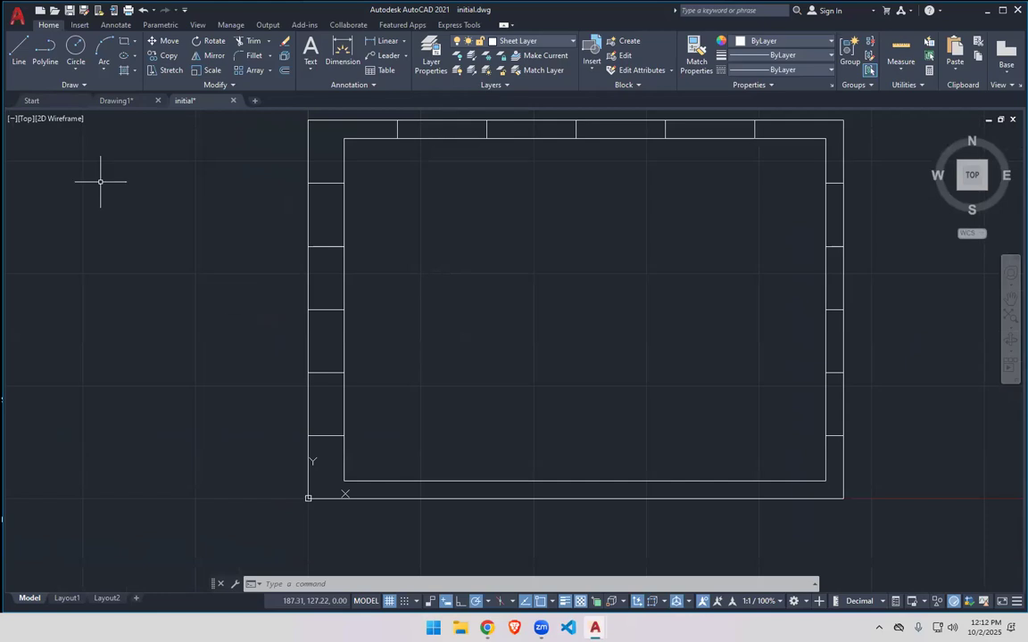
Draw a horizontal line about 395 mm long across the sheet near mid-height, extending beyond both side edges.
click(18, 49)
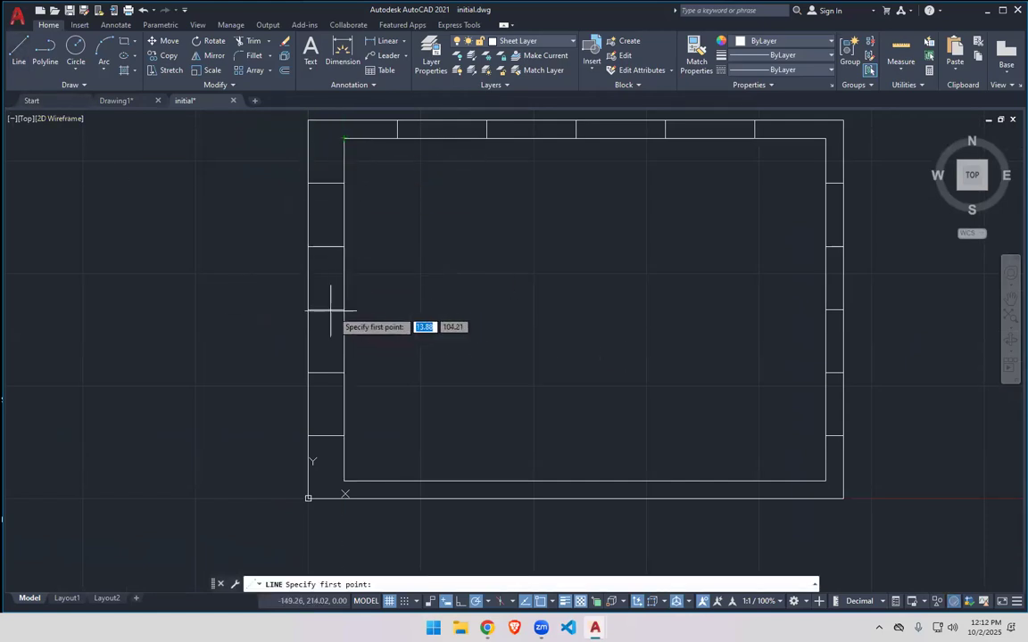
click(236, 310)
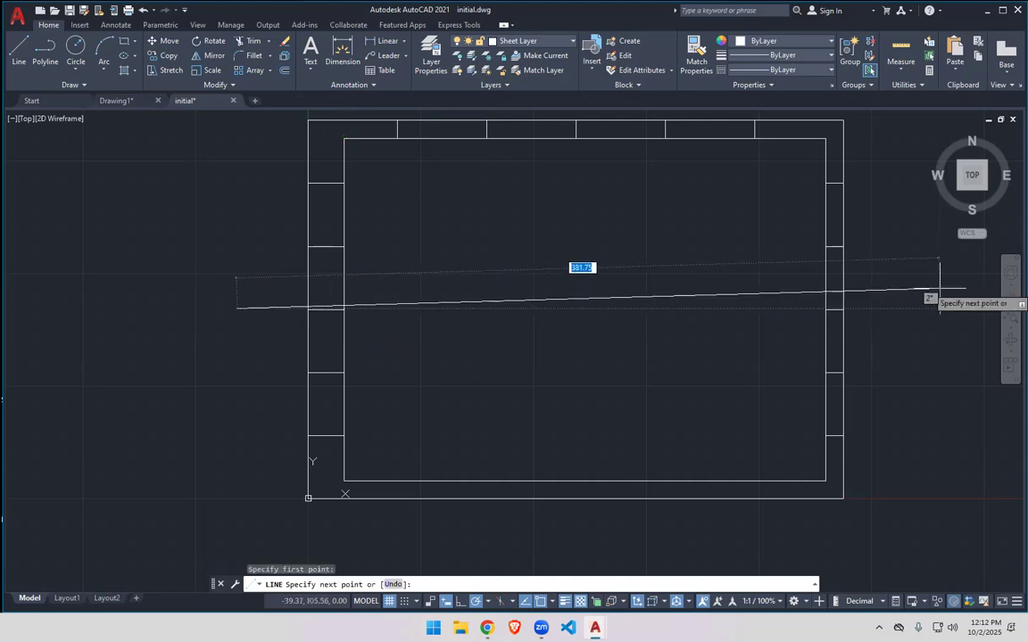
click(948, 309)
key(Escape)
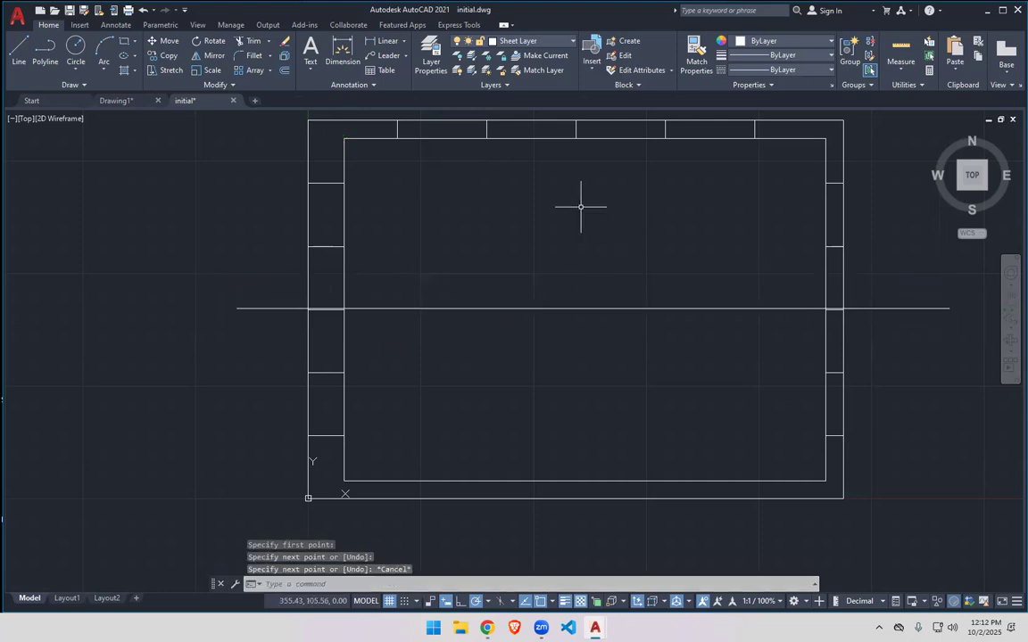
key(Escape)
Try to mirror the five top-margin division lines across the horizontal line at mid-height.
click(488, 126)
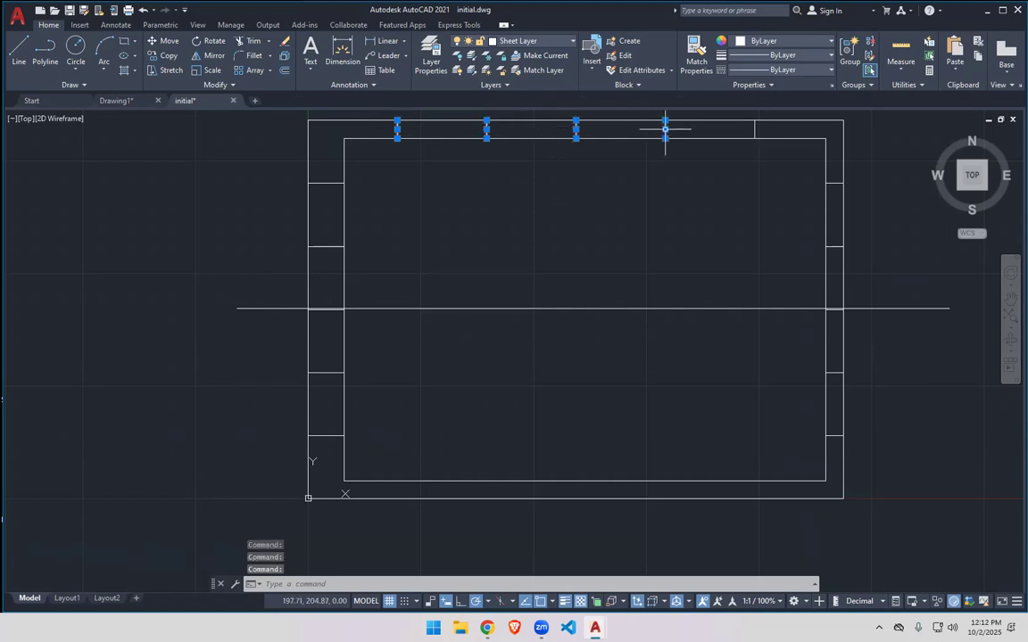
click(755, 127)
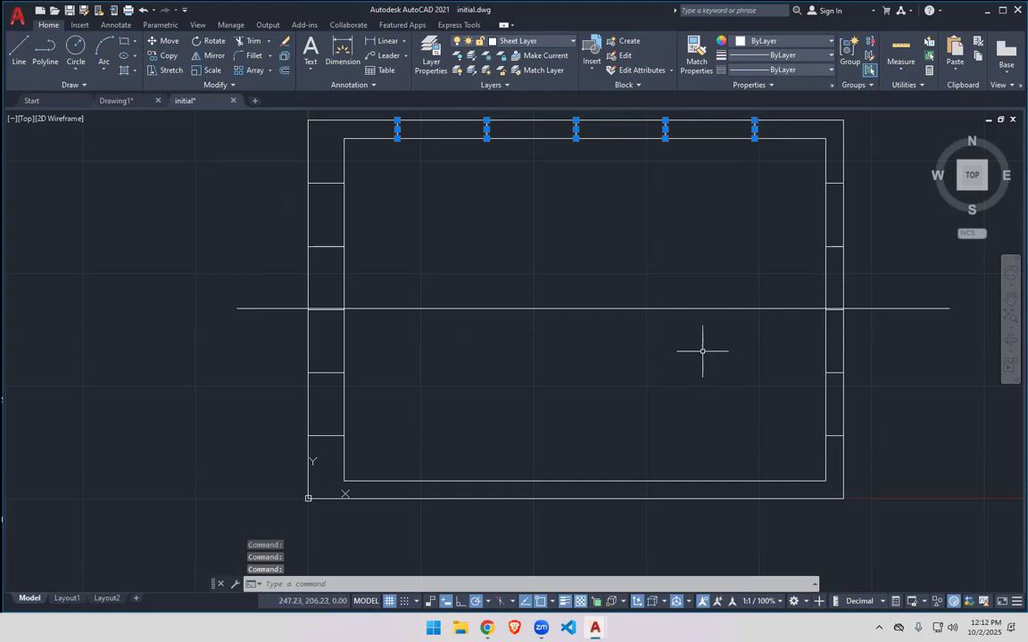
key(Return)
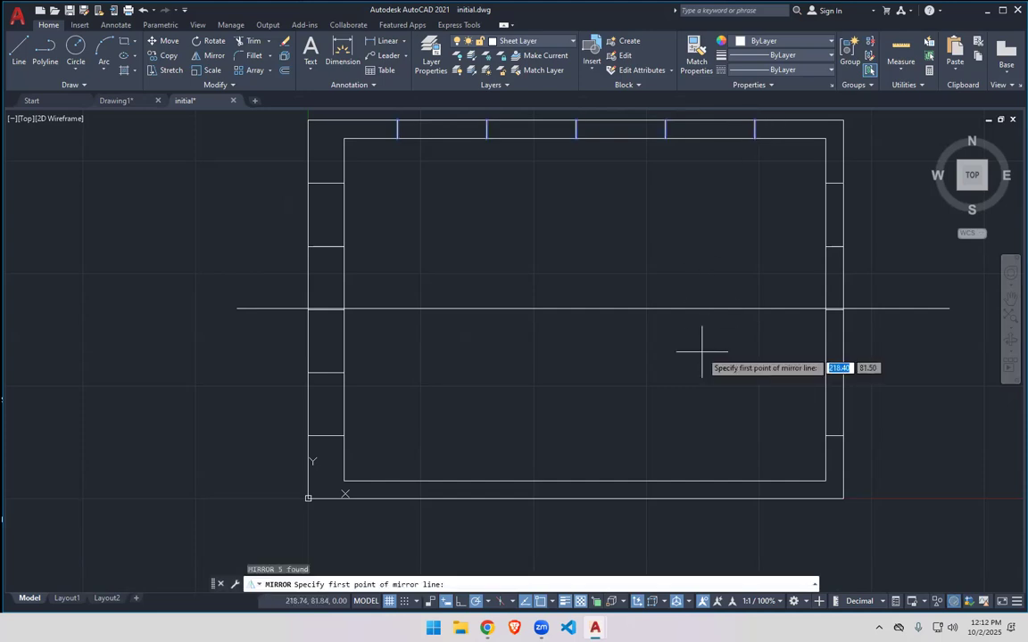
click(236, 309)
click(946, 310)
key(Escape)
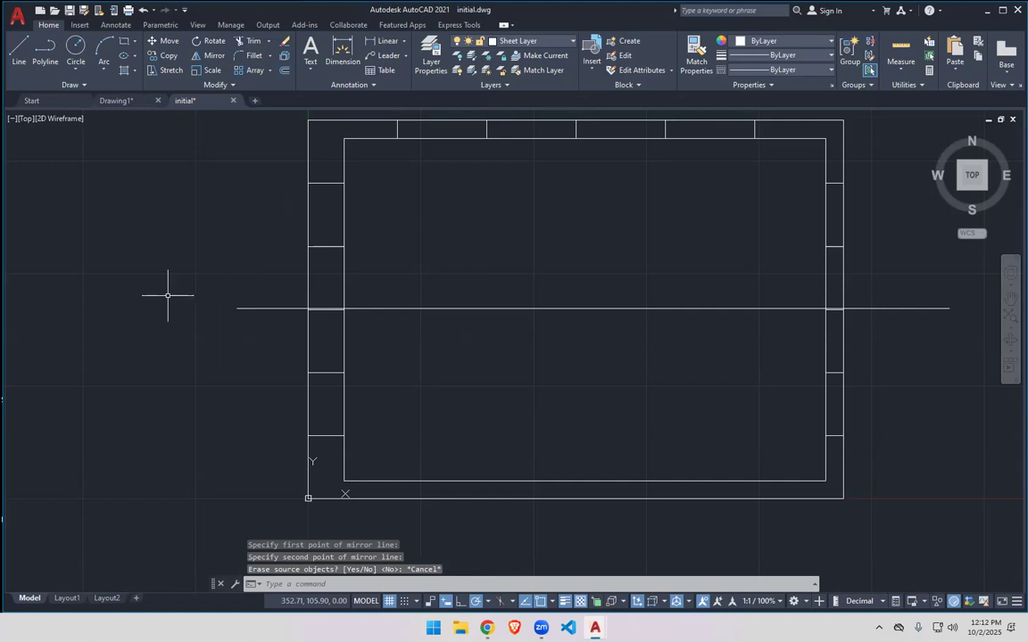
Reselect the five top-margin division lines and retry the mirror, picking the horizontal line's two endpoints as the axis.
key(Return)
click(341, 135)
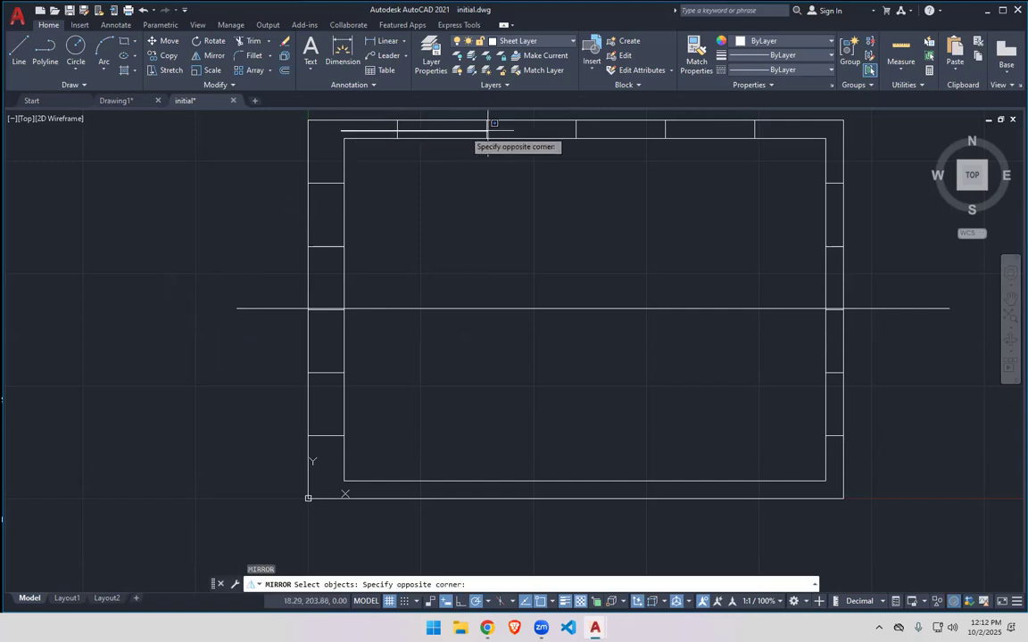
click(760, 128)
click(829, 126)
click(335, 132)
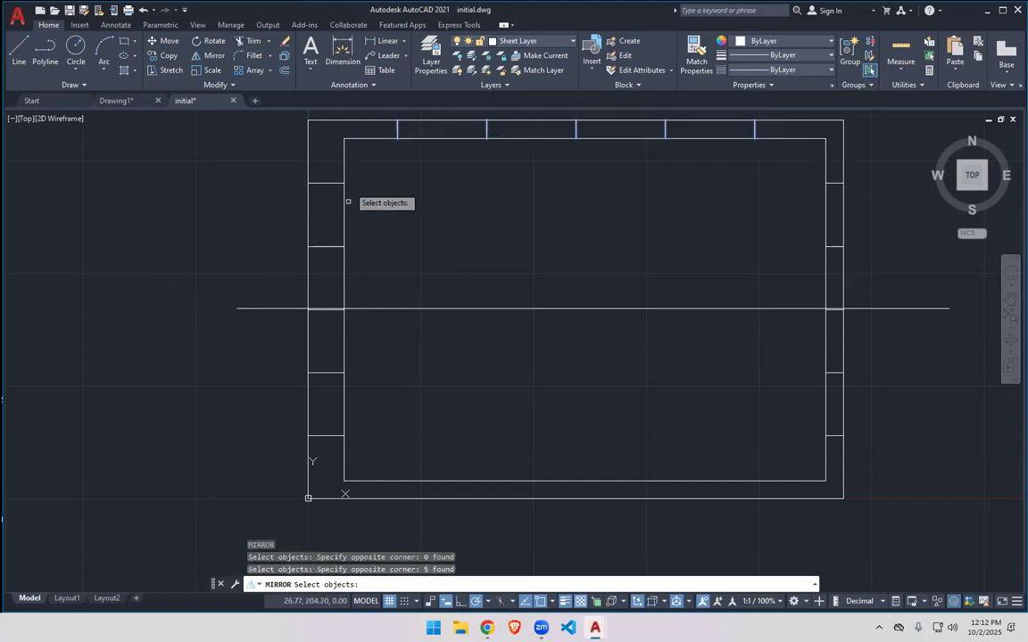
key(Return)
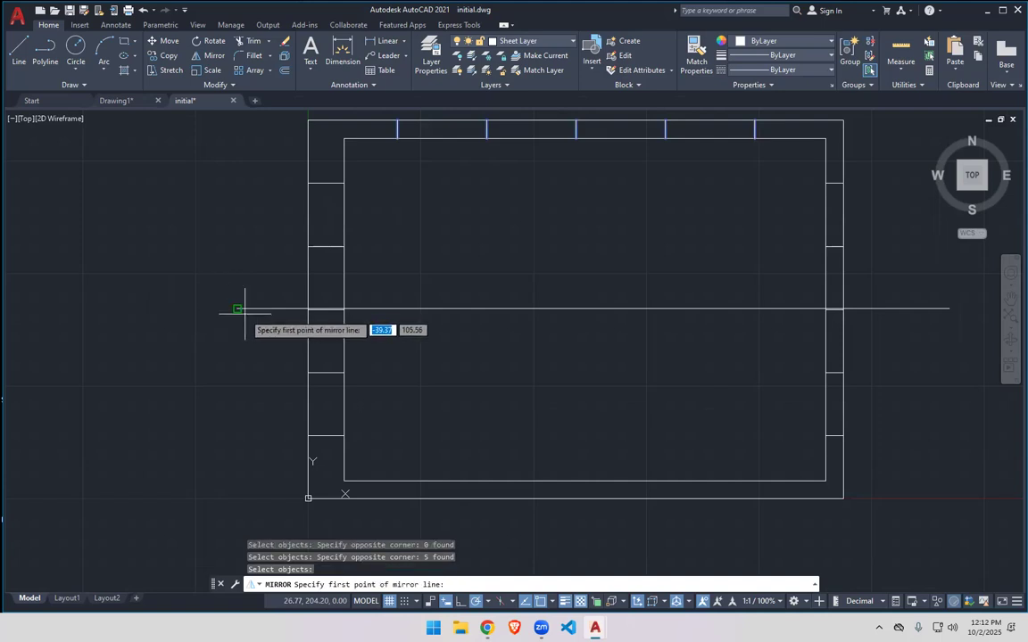
click(237, 309)
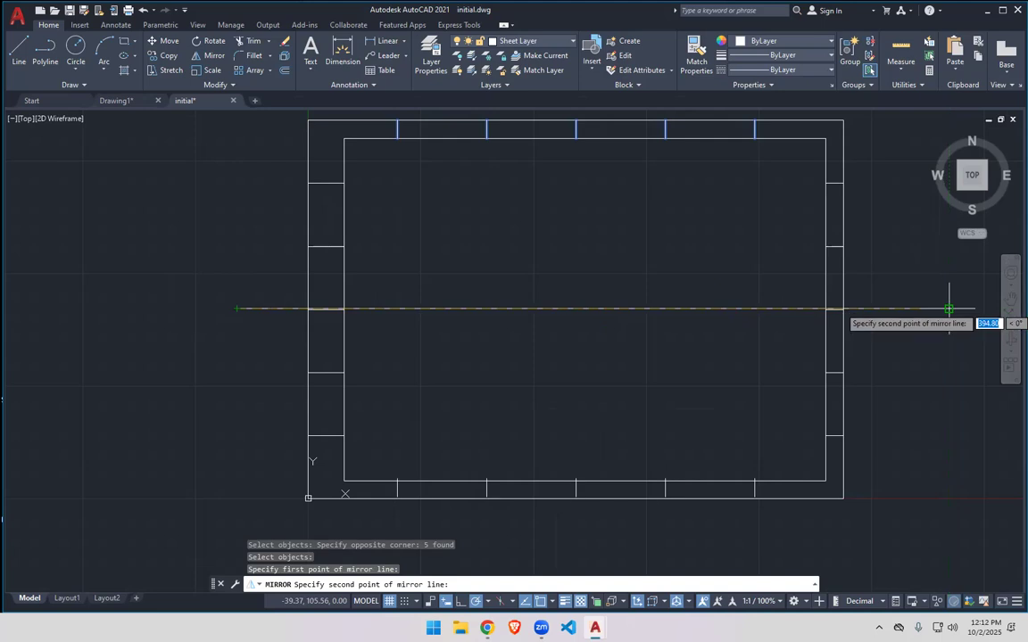
click(949, 309)
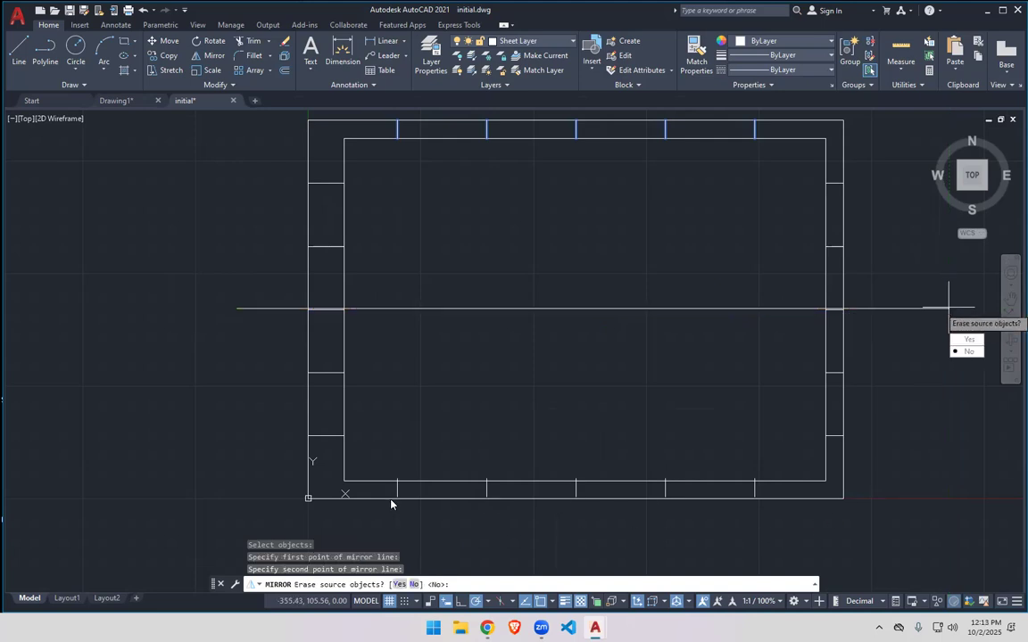
Examine the mirrored lines against the bottom margin and the mirror axis against the middle side divisions, and cancel the mirror.
scroll(439, 499, up, 5)
scroll(475, 492, down, 5)
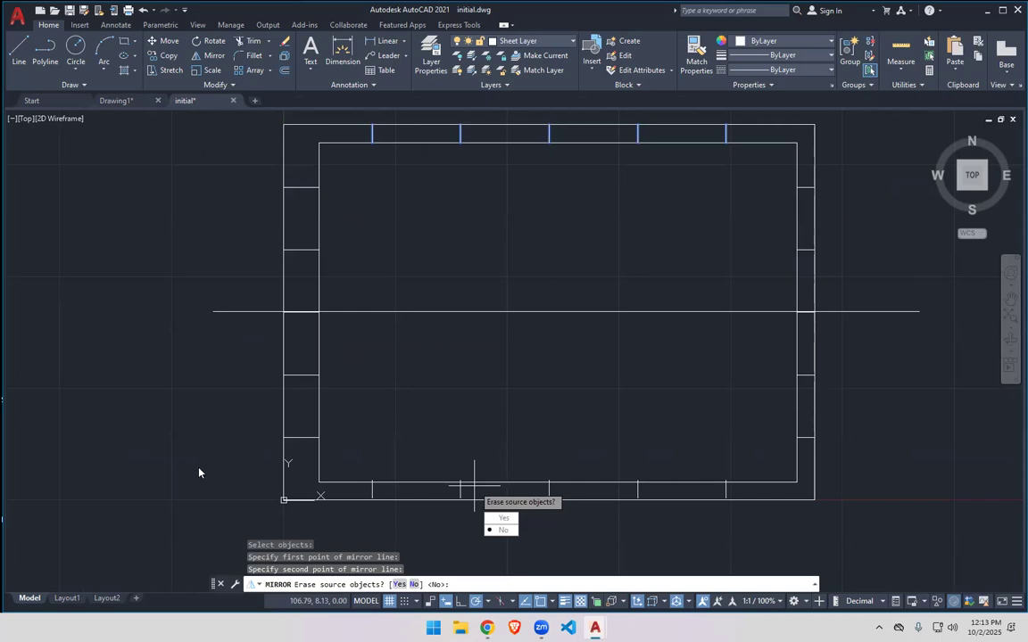
scroll(822, 276, up, 6)
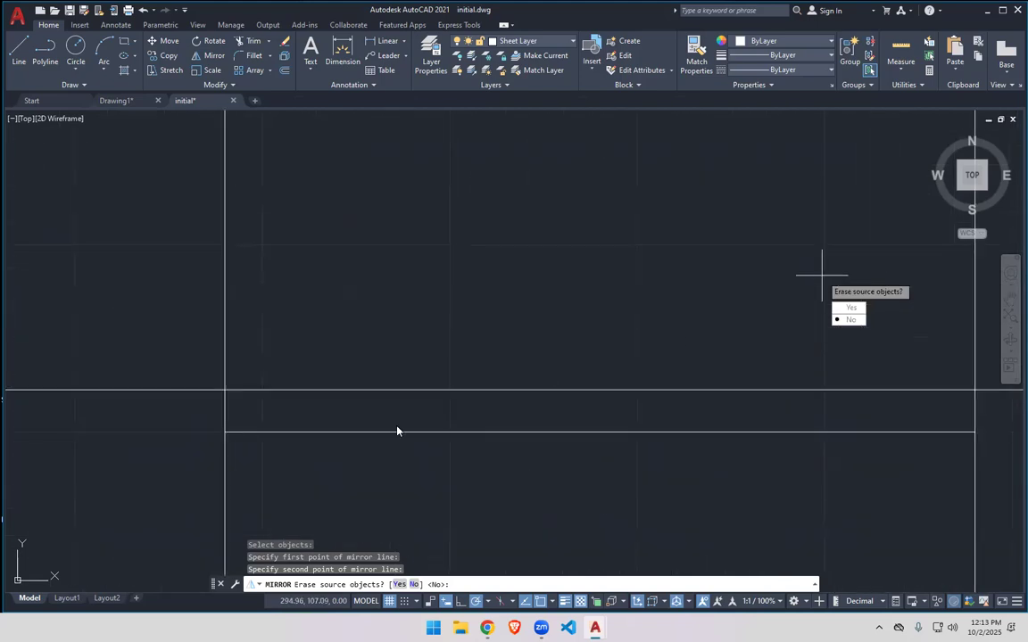
scroll(277, 397, down, 8)
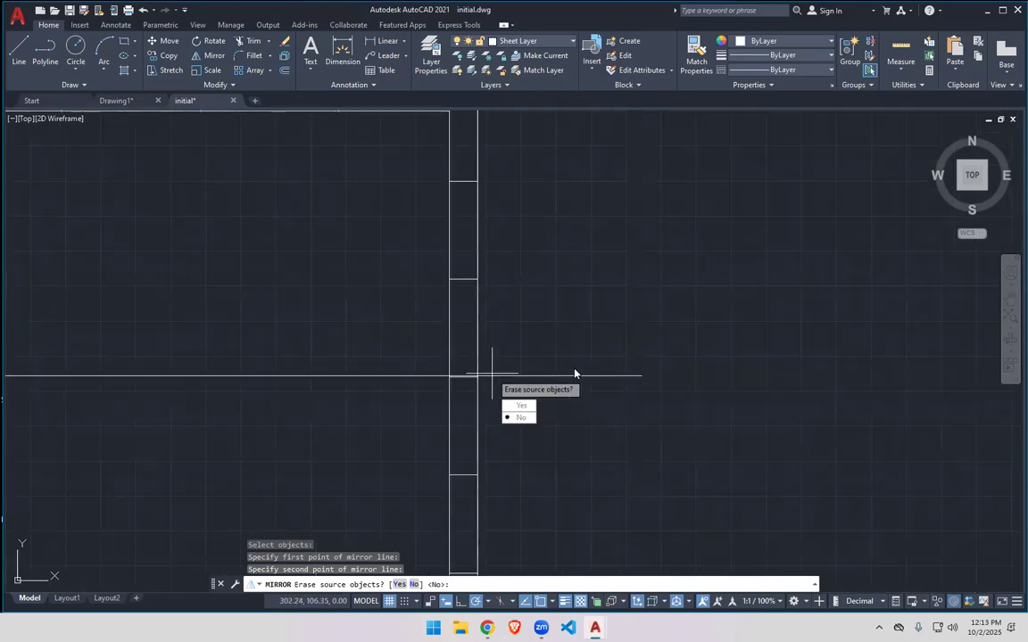
scroll(269, 374, down, 8)
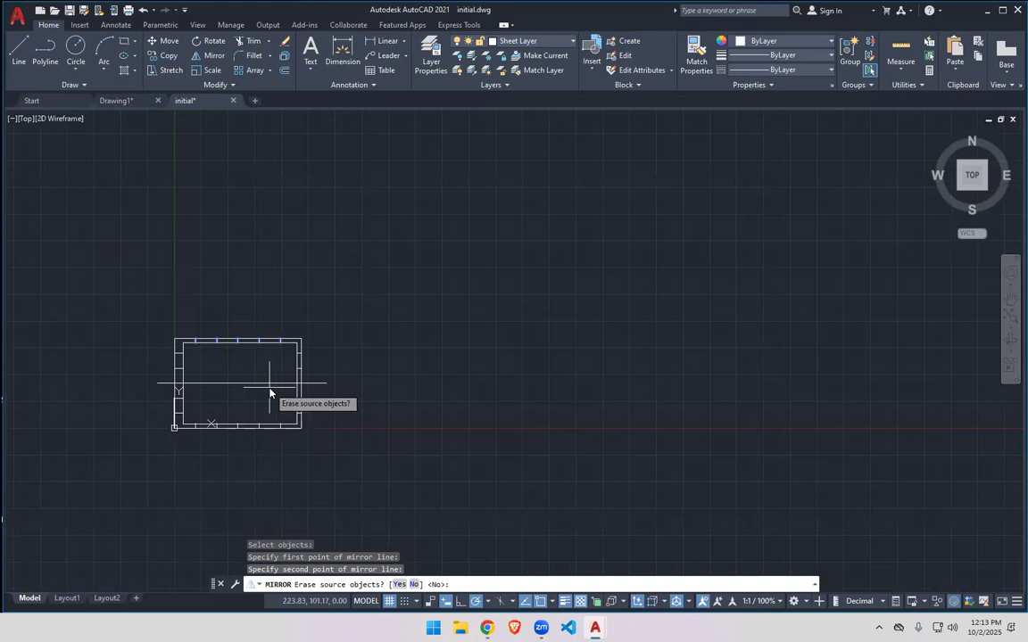
middle_drag(213, 390, 420, 383)
scroll(477, 337, up, 4)
key(Escape)
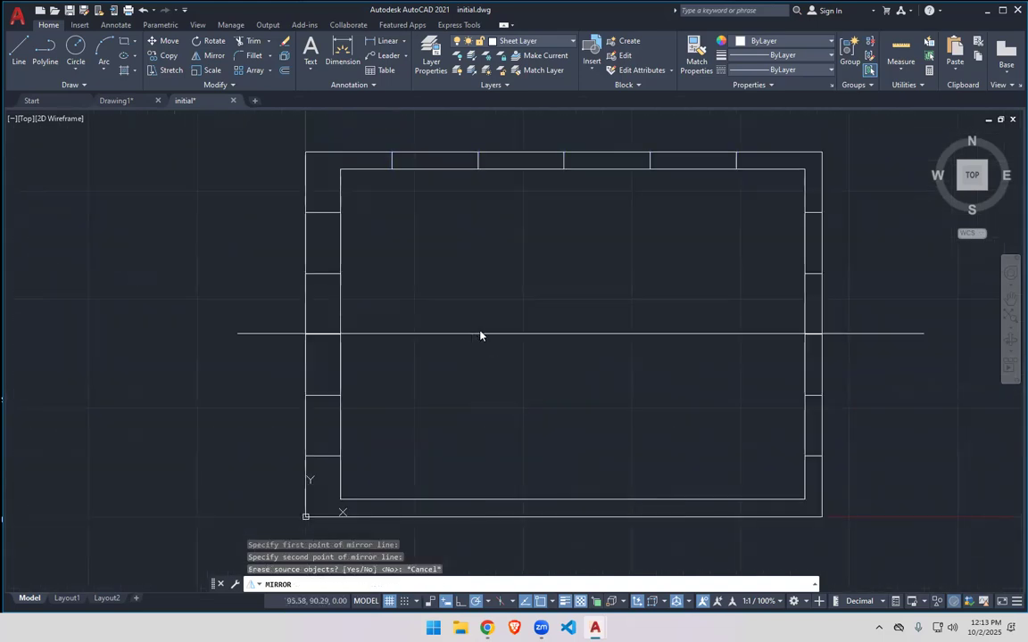
Delete the horizontal mirror-axis line that crosses the sheet near mid-height.
click(479, 330)
click(471, 337)
key(Delete)
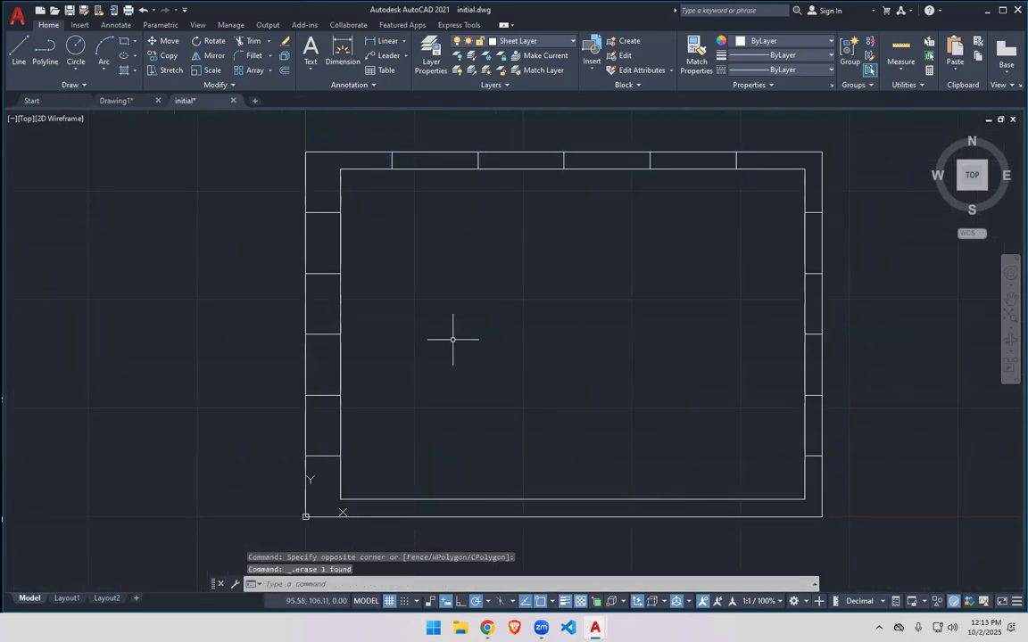
click(21, 53)
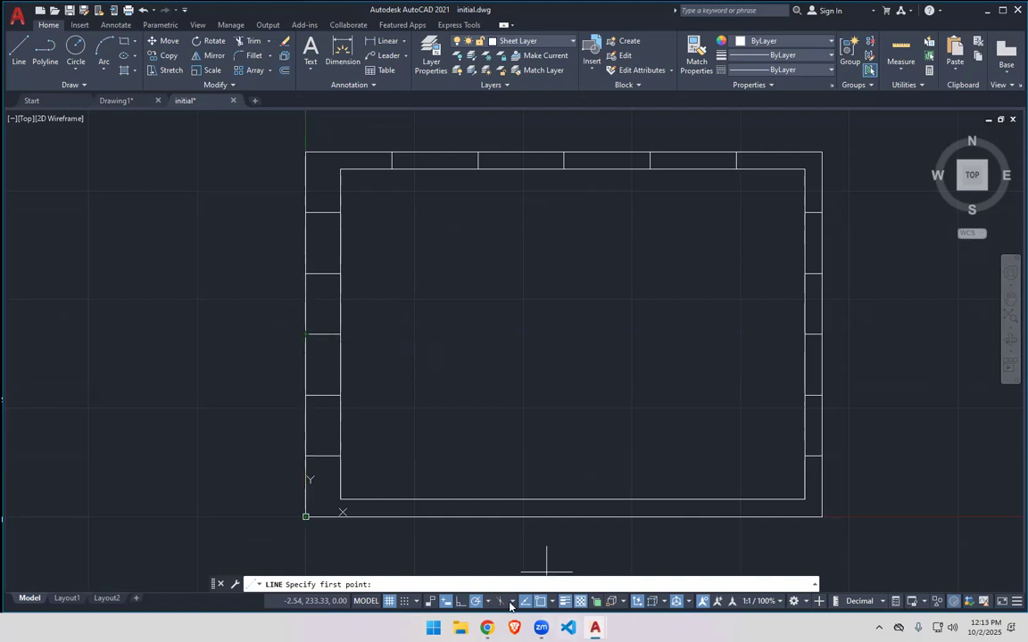
click(553, 601)
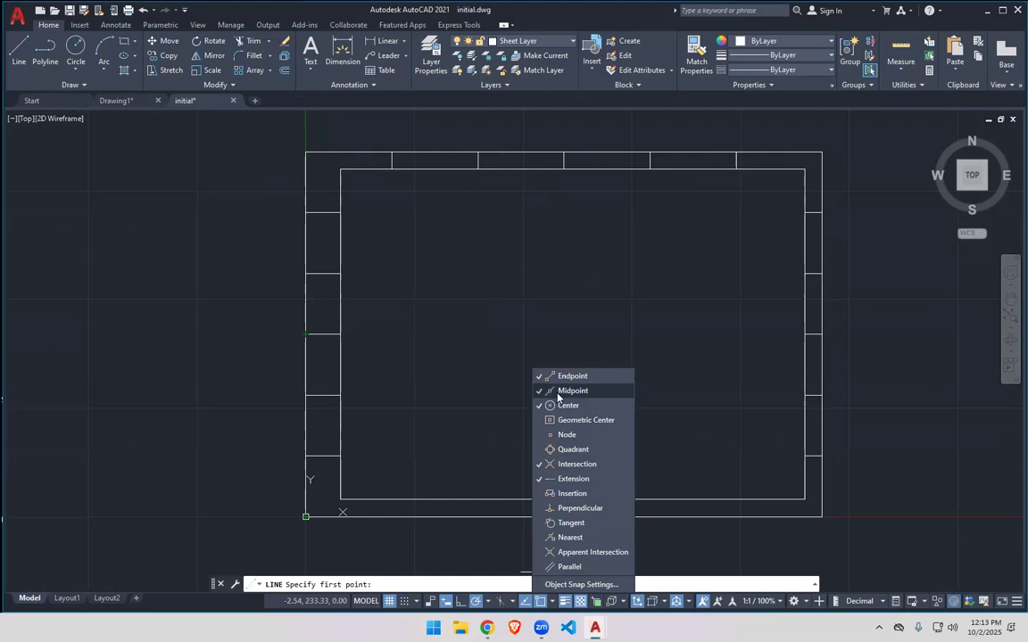
click(21, 47)
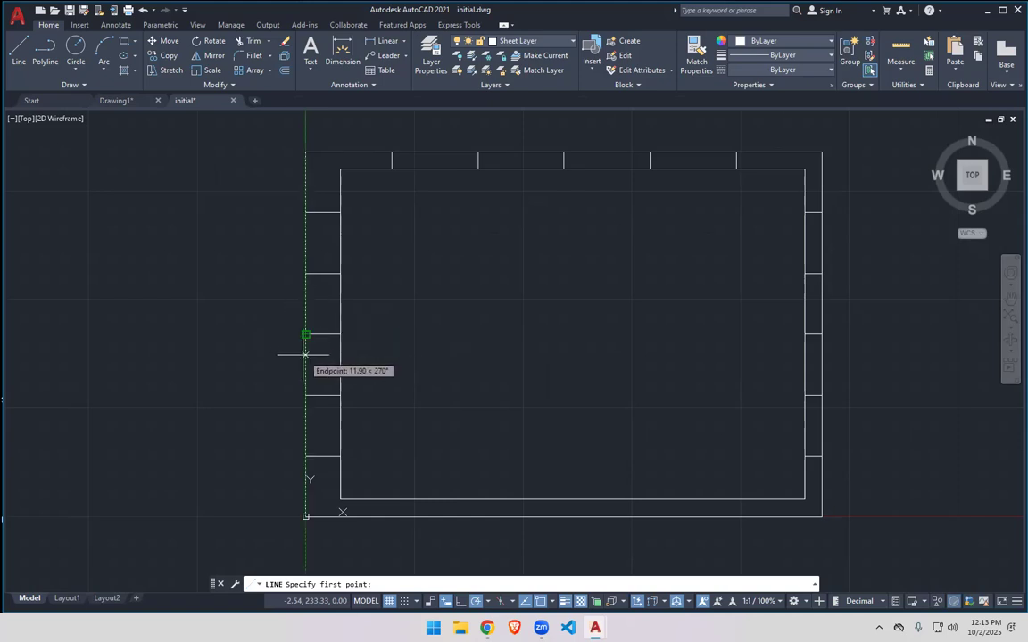
click(623, 602)
click(623, 602)
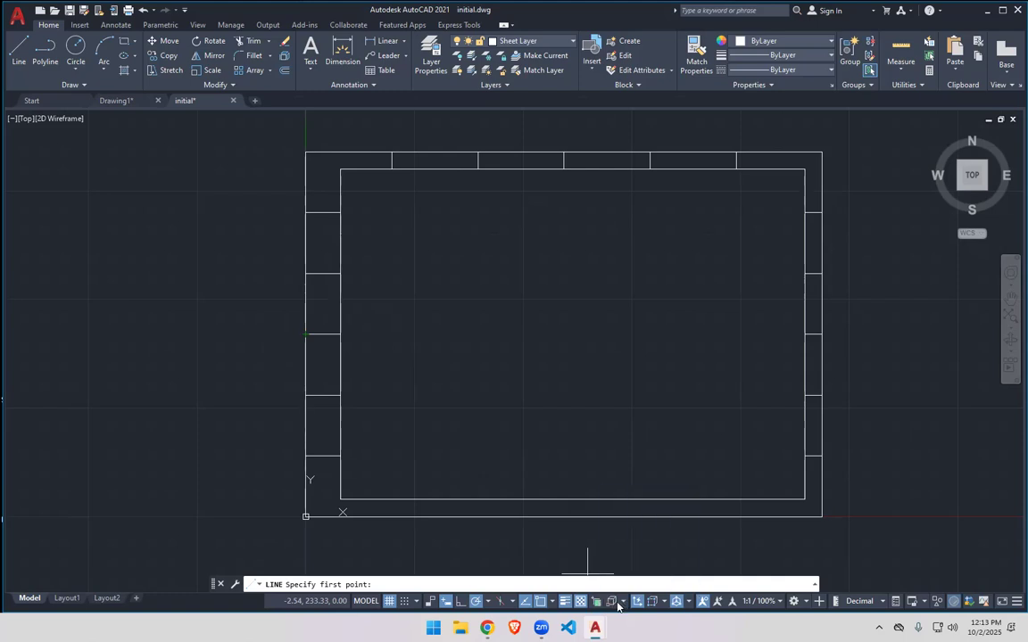
click(623, 603)
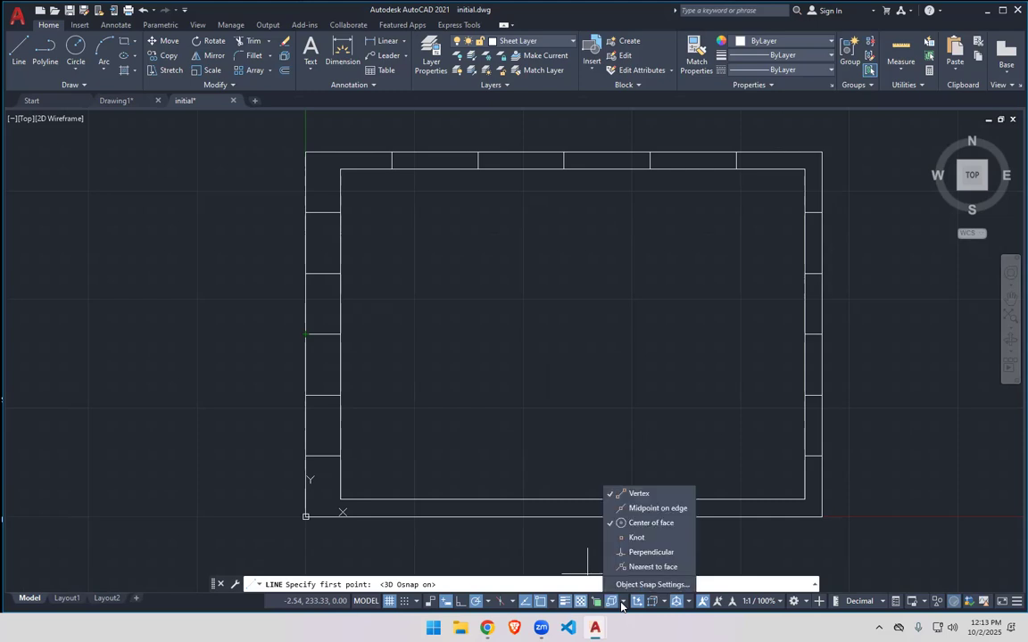
click(621, 604)
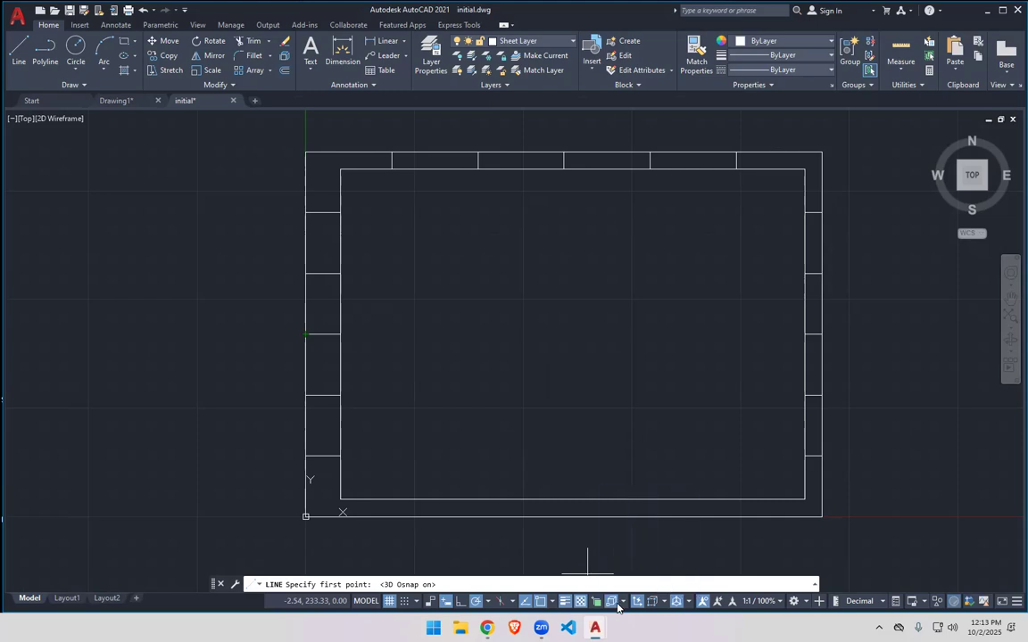
Restrict object snapping to Midpoint only by disabling Endpoint, Center, Intersection and Extension.
click(549, 604)
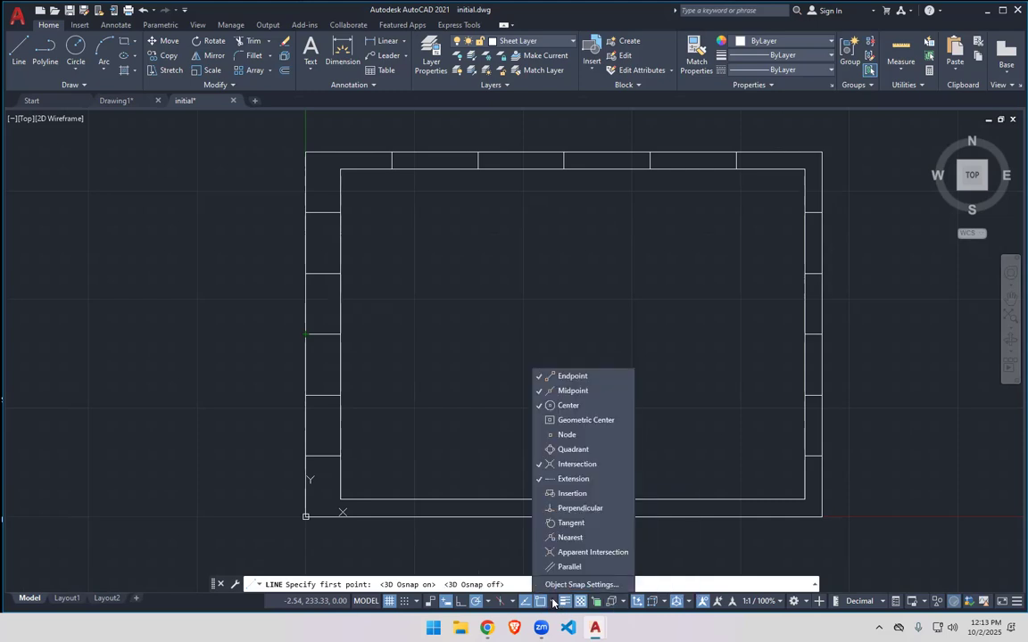
click(575, 378)
click(579, 480)
click(584, 465)
click(594, 406)
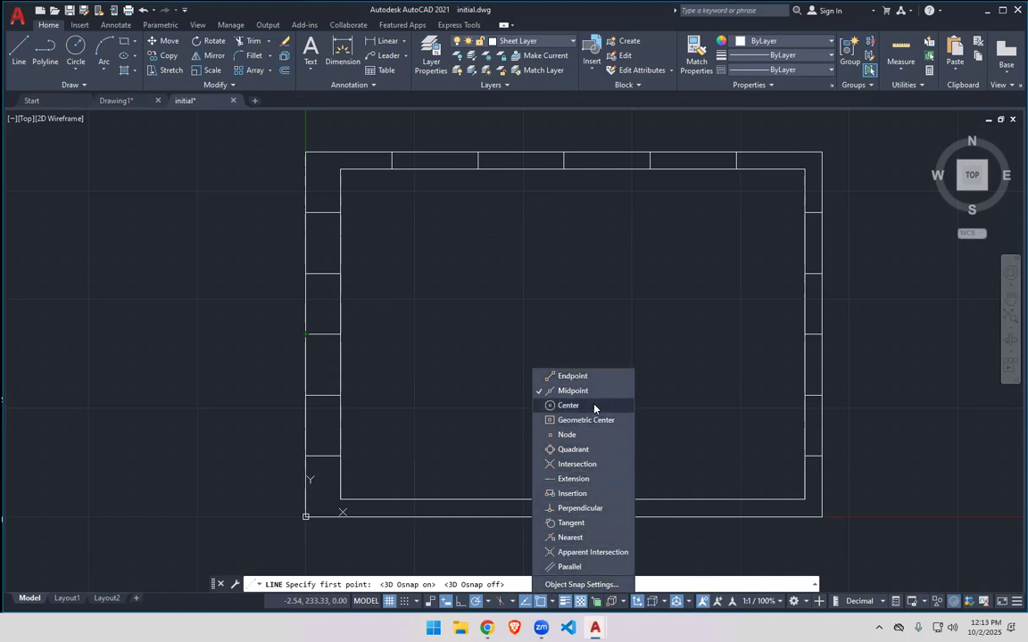
click(549, 602)
Draw a horizontal line about 344 mm long from the midpoint of the inner frame's left edge to beyond the sheet's right edge.
click(25, 58)
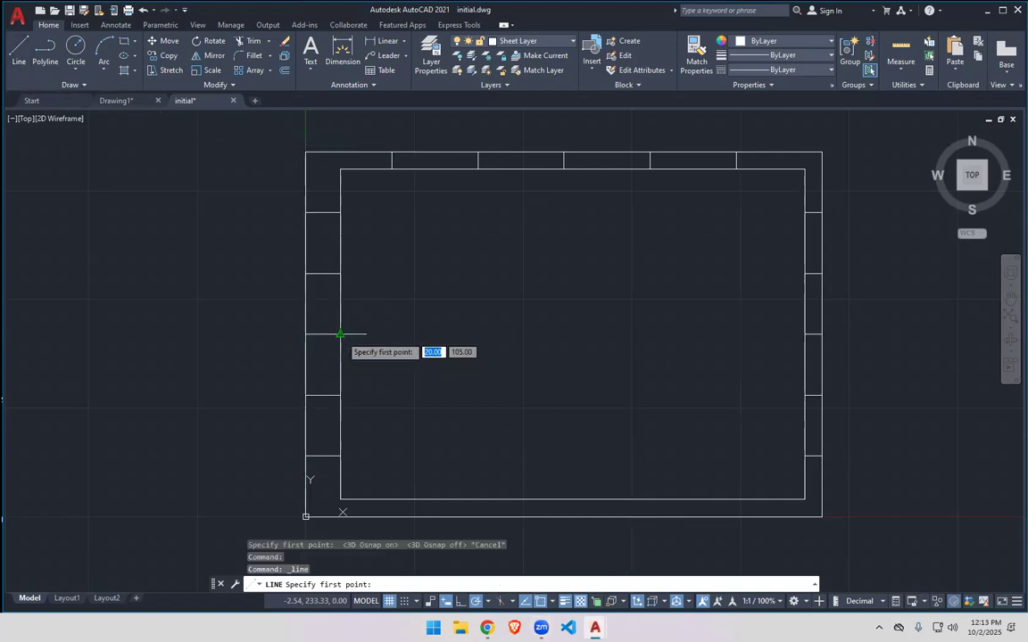
click(340, 334)
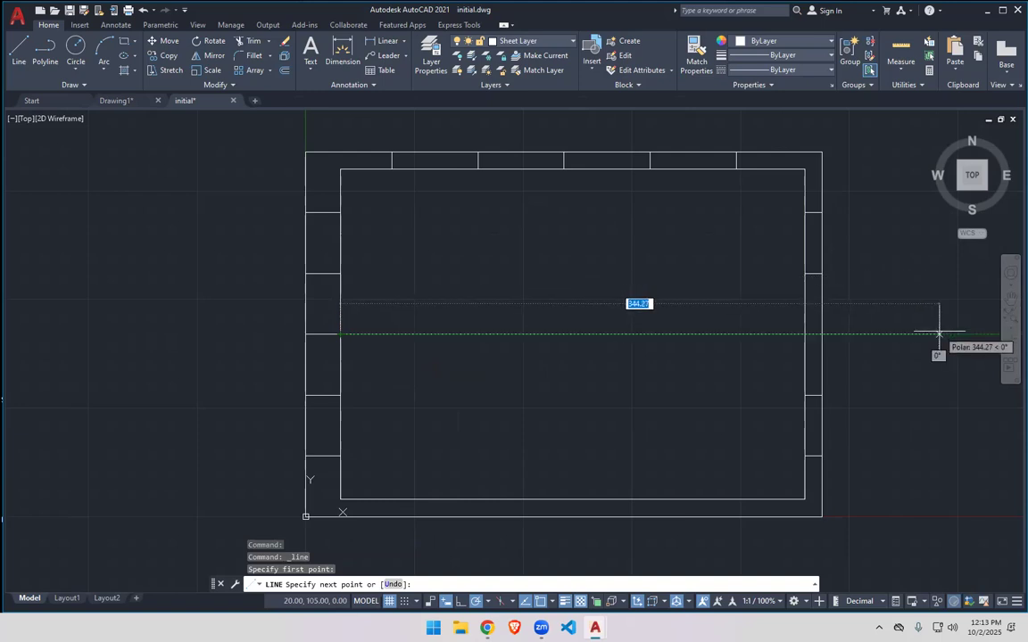
click(937, 333)
right_click(936, 336)
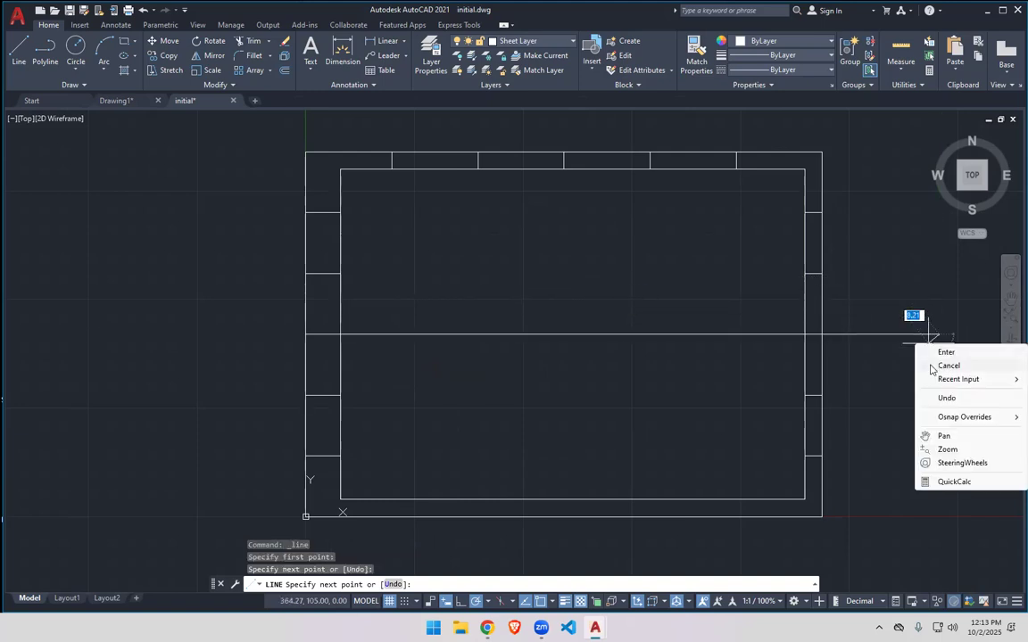
click(936, 351)
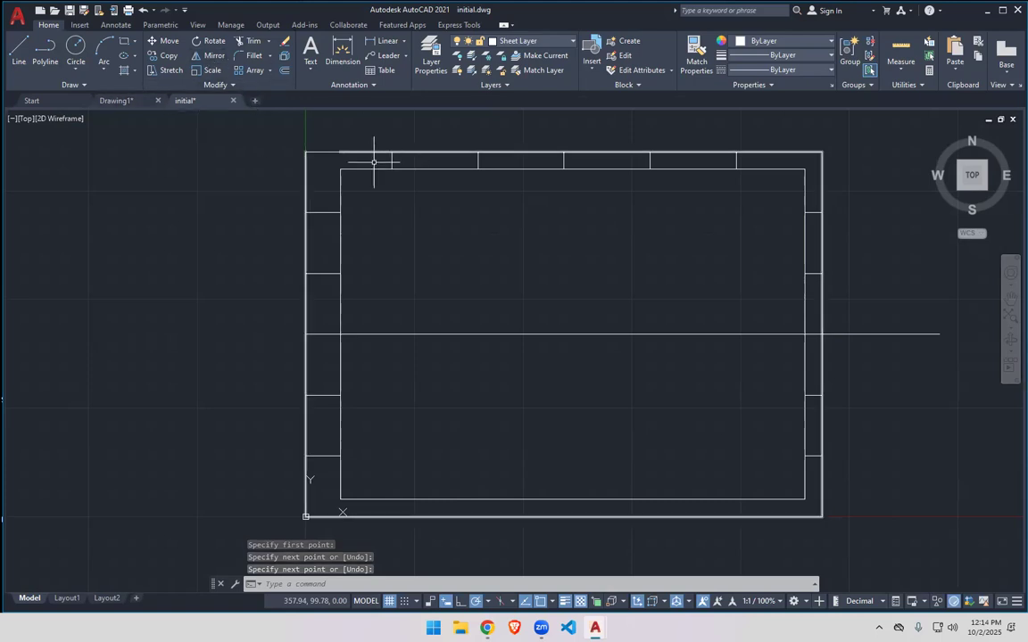
click(768, 162)
click(339, 160)
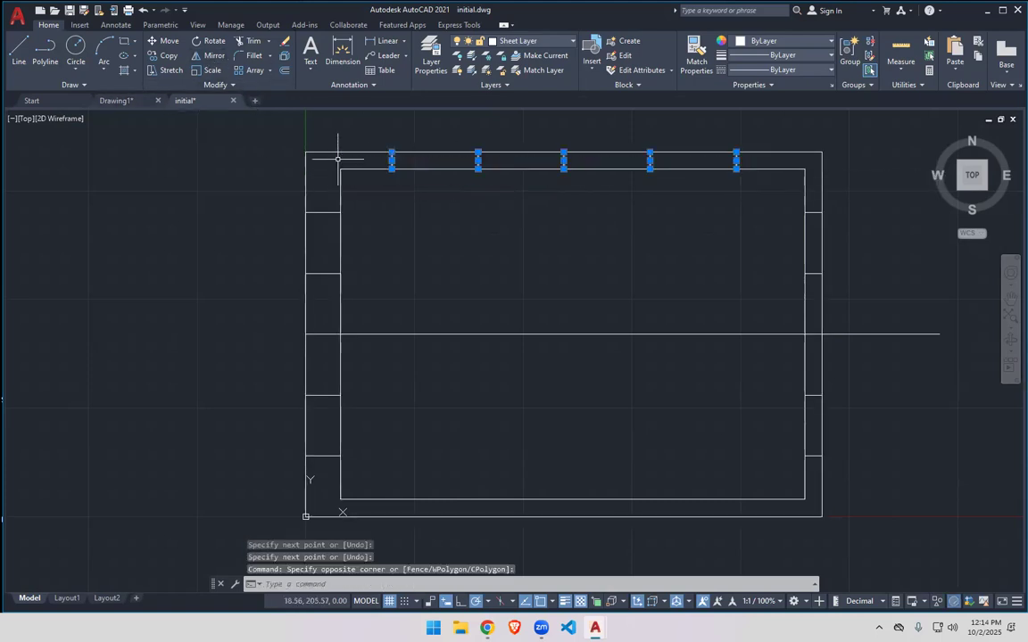
key(l)
key(Return)
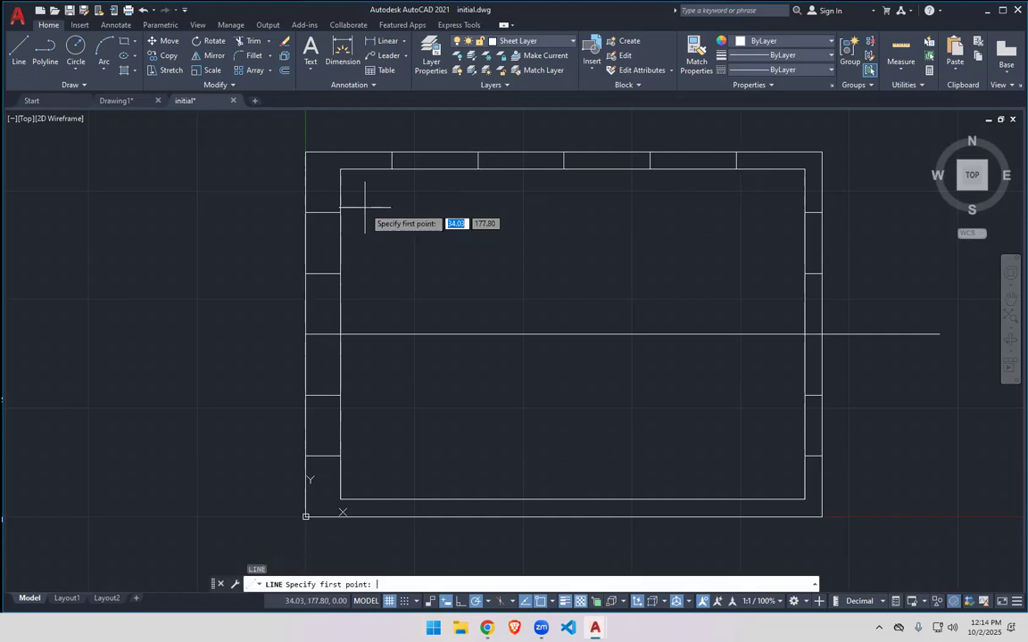
key(Escape)
Mirror the five top-margin division lines about the mid-height line, keeping the source objects, and delete that helper line.
click(208, 56)
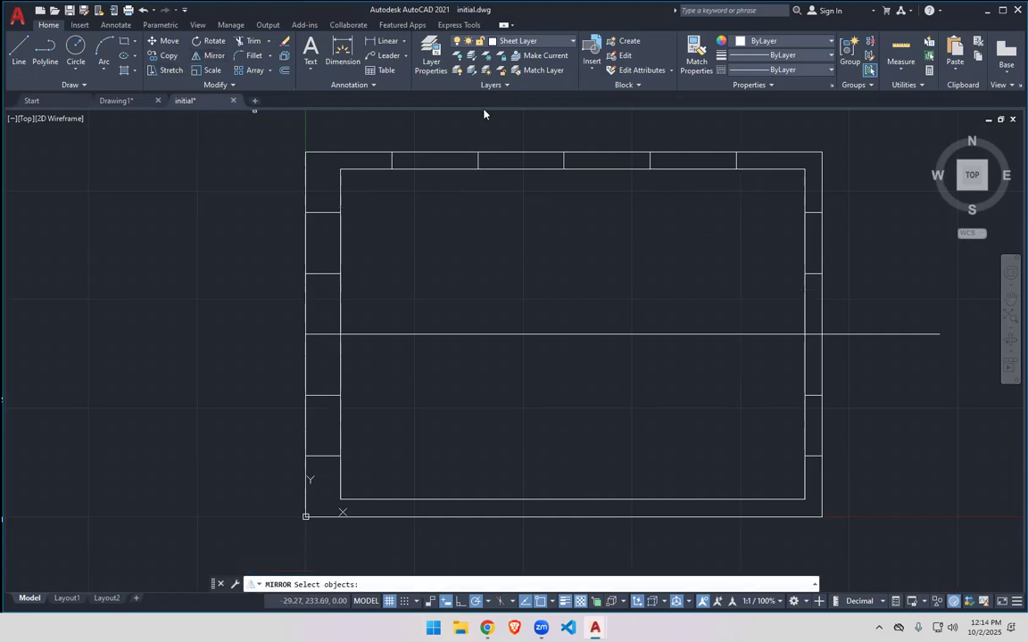
click(672, 144)
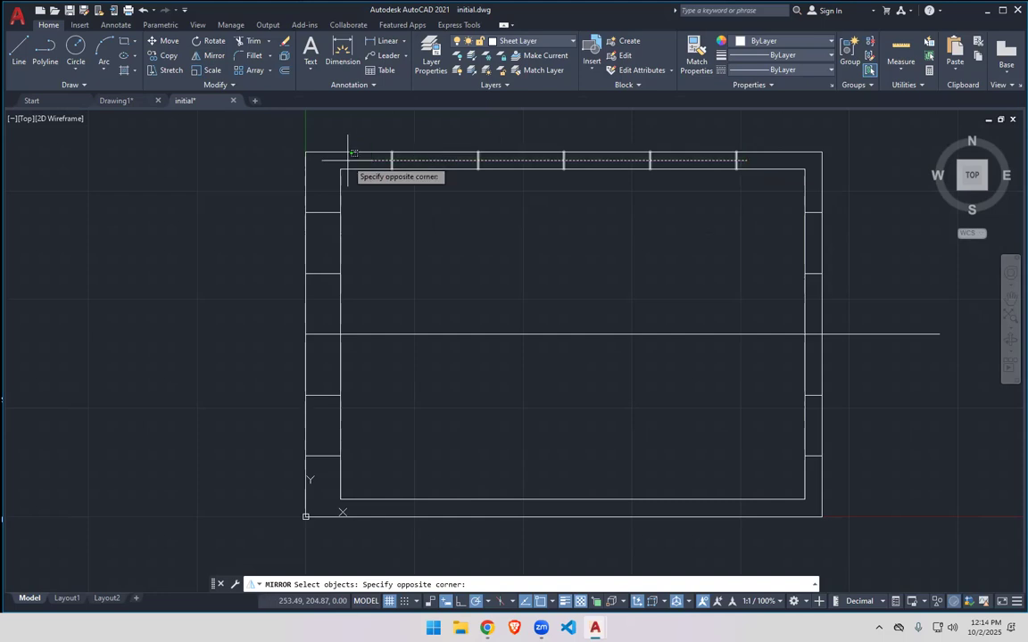
click(349, 155)
key(Return)
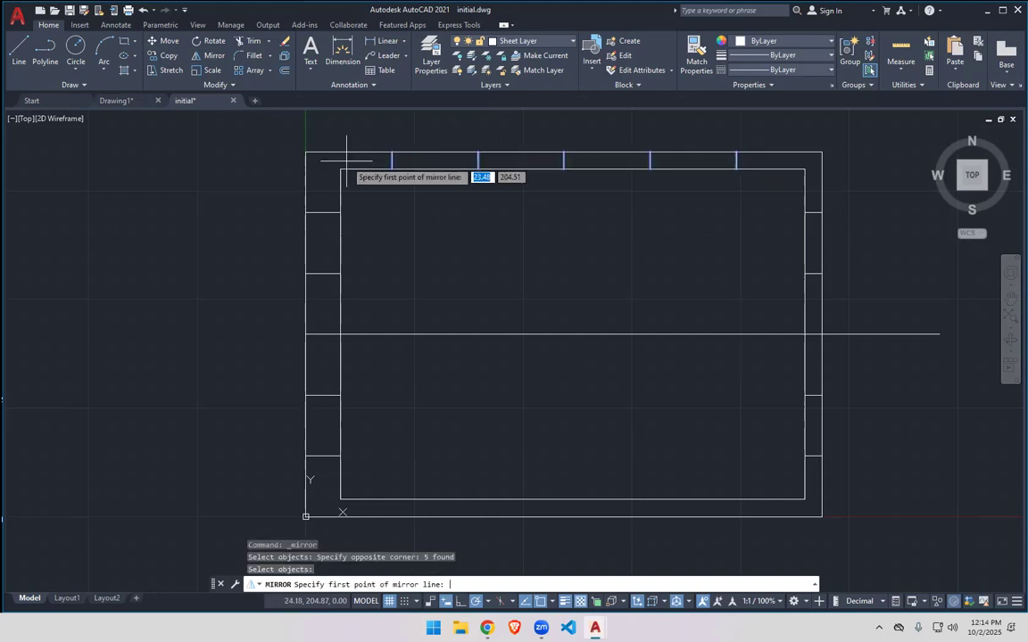
click(305, 334)
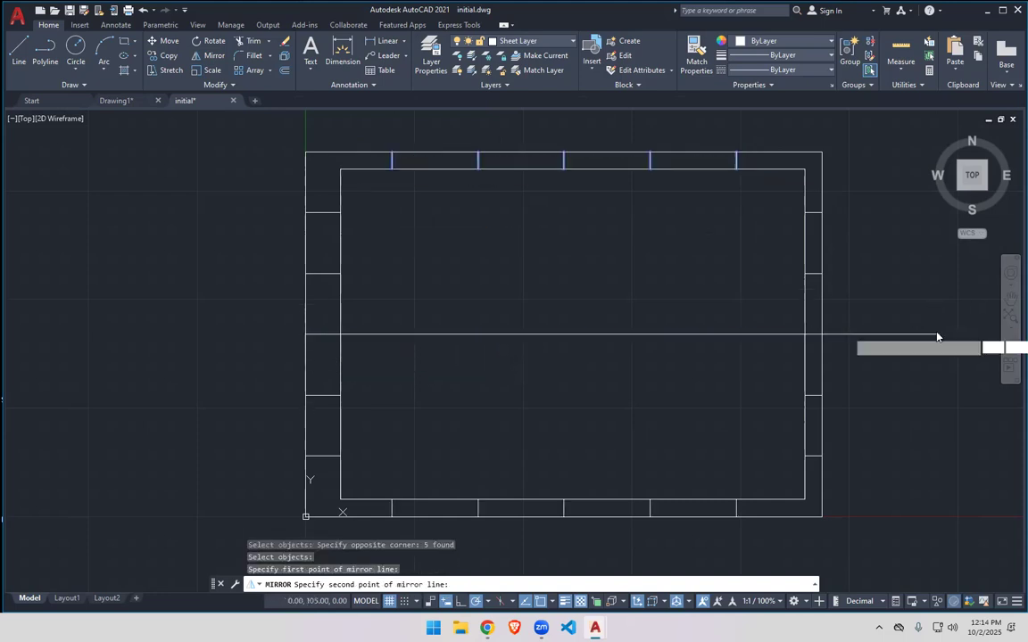
click(937, 335)
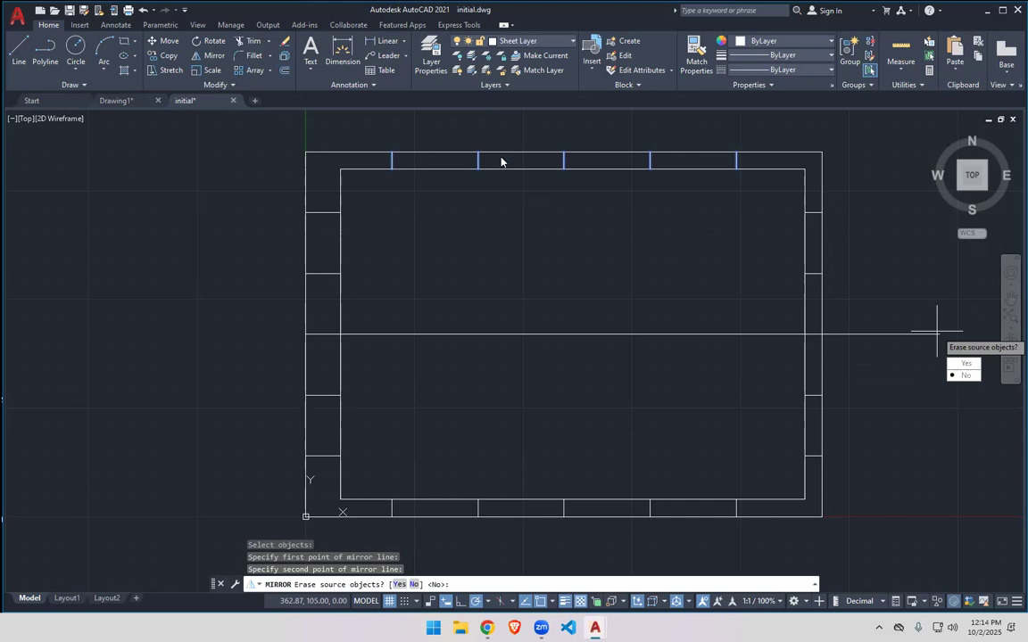
click(965, 375)
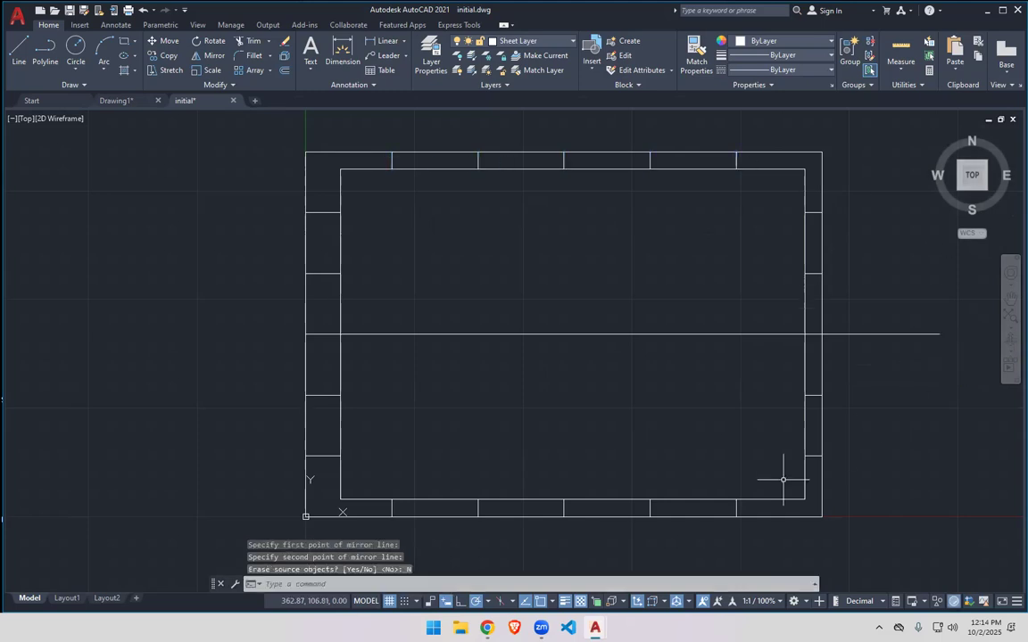
click(447, 333)
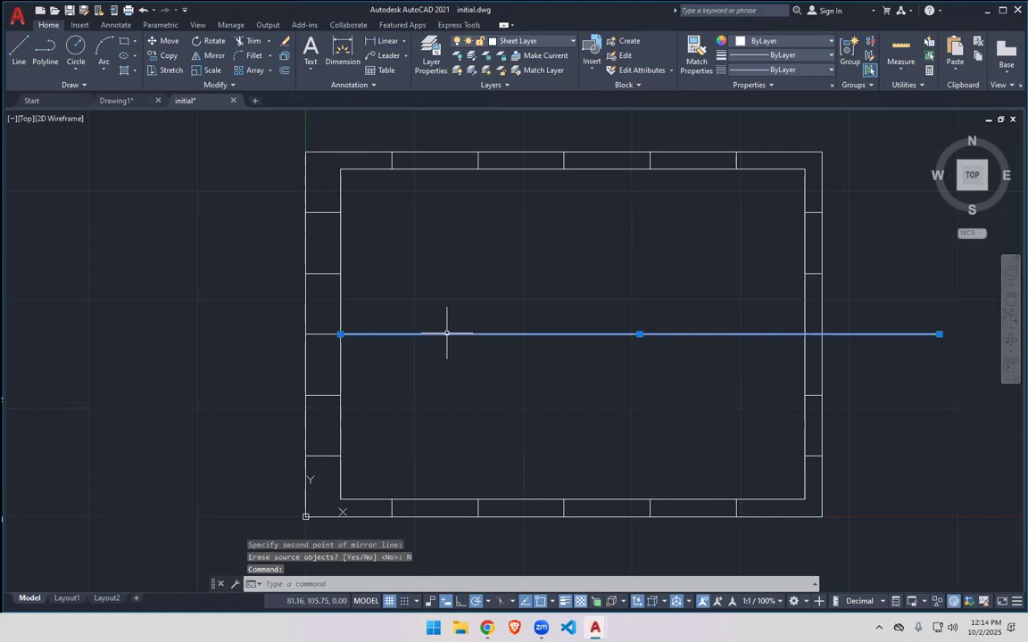
key(Delete)
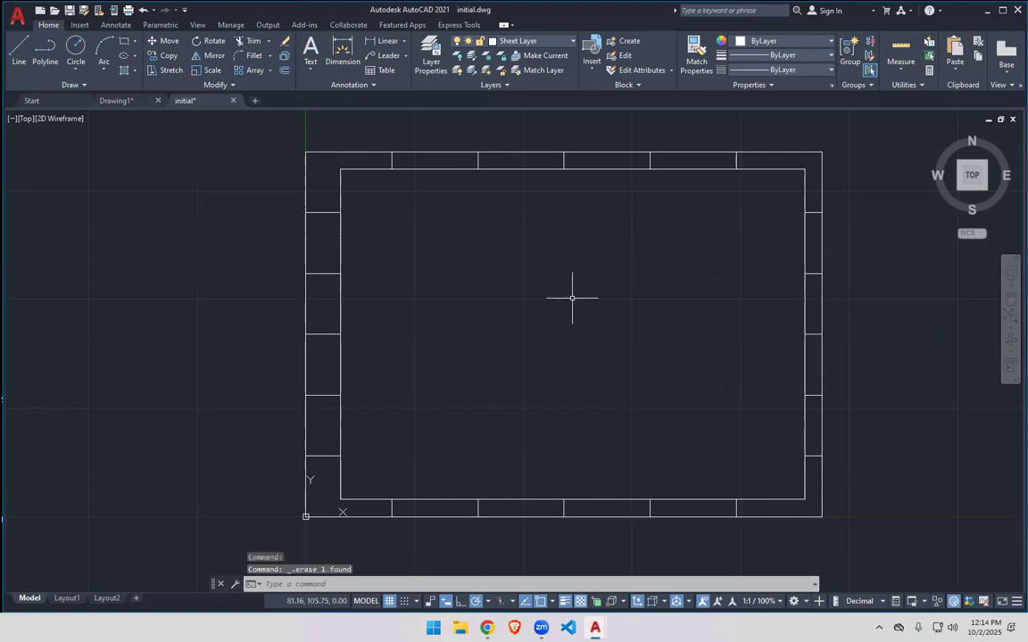
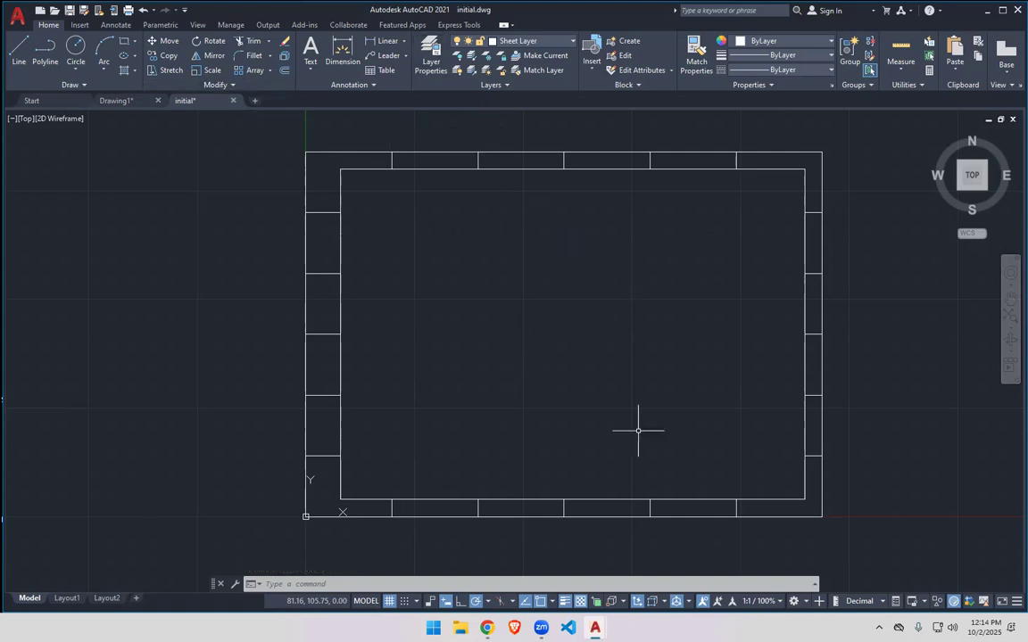
Switch to Chrome to view the slide on standard drawing sheet sizes, and return to the AutoCAD drawing.
key(alt+Tab)
key(alt+Tab)
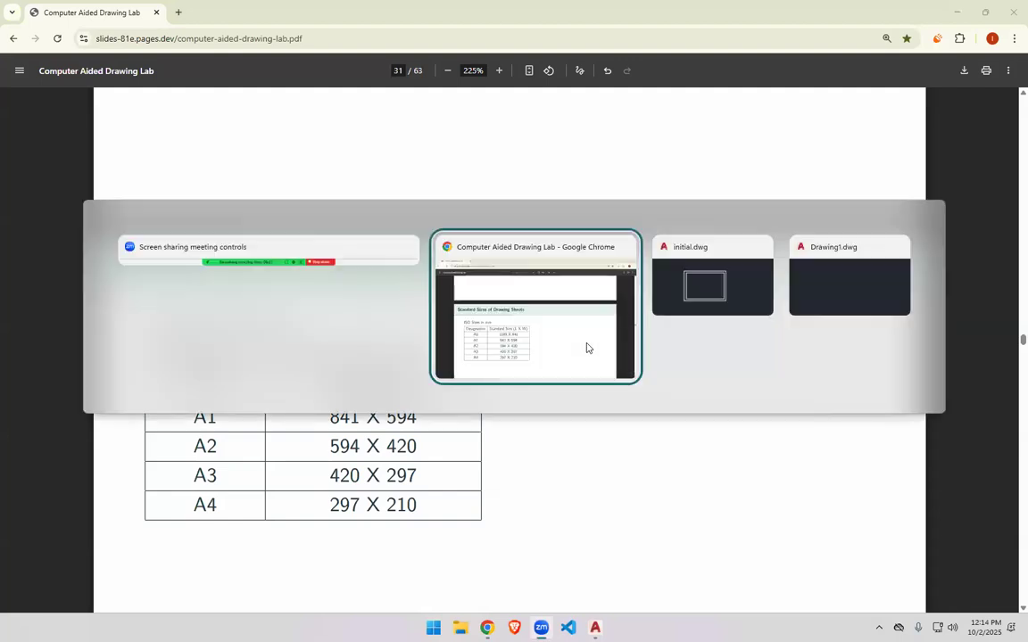
key(alt+Tab)
key(Tab)
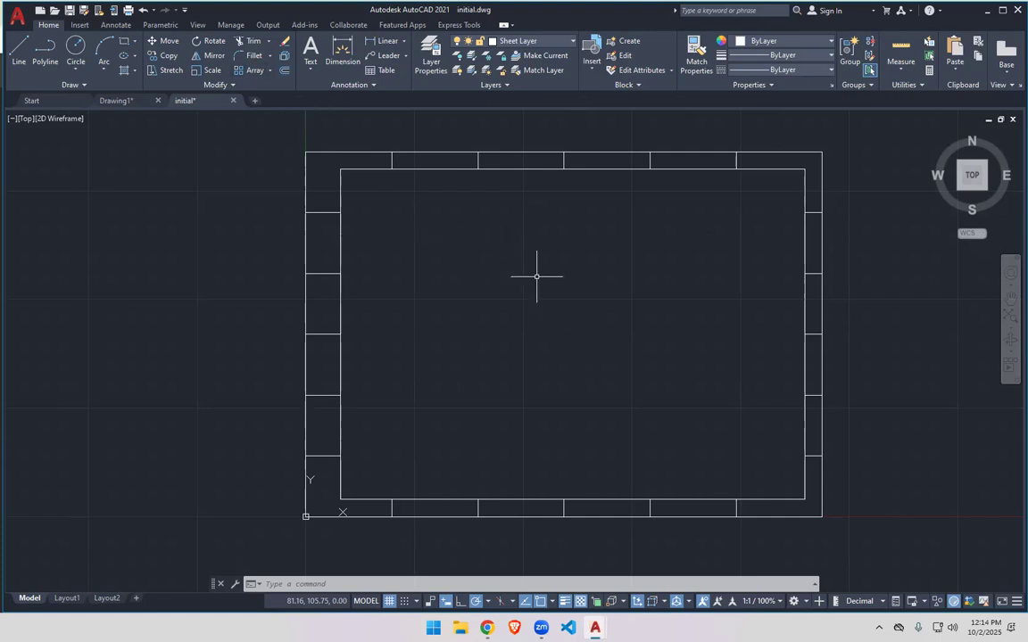
Start single-line text for the top margin and switch object snapping from Midpoint to Endpoint only.
text(TEXT)
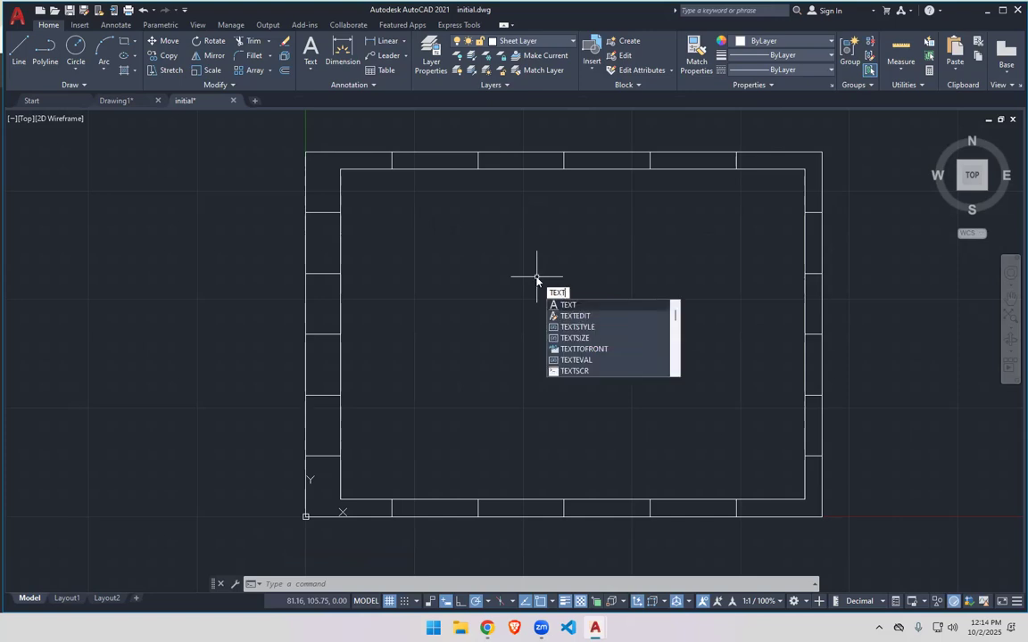
key(Return)
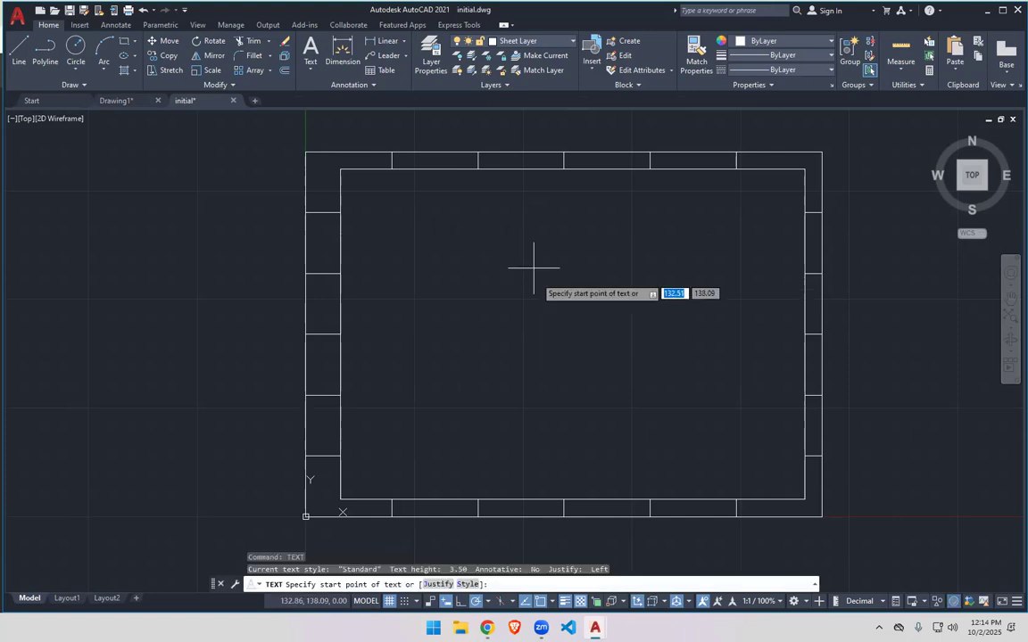
scroll(390, 162, up, 8)
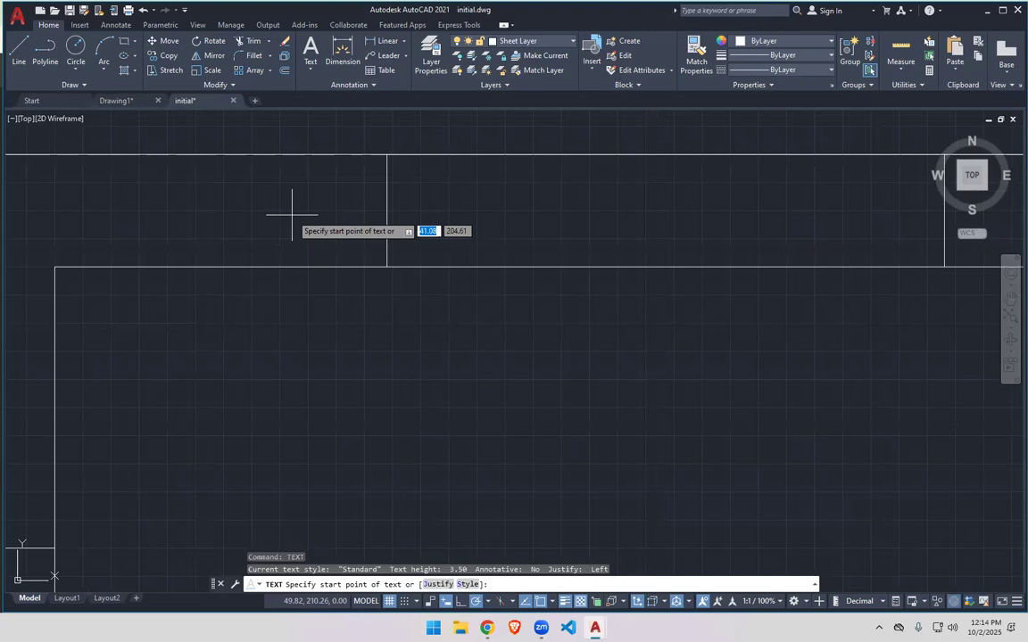
click(551, 603)
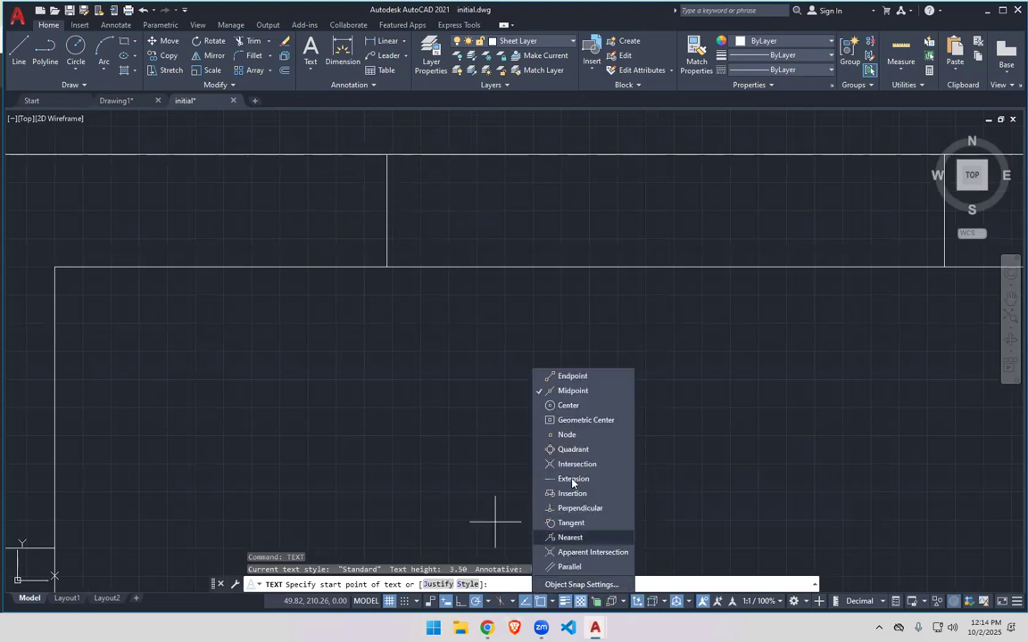
click(572, 375)
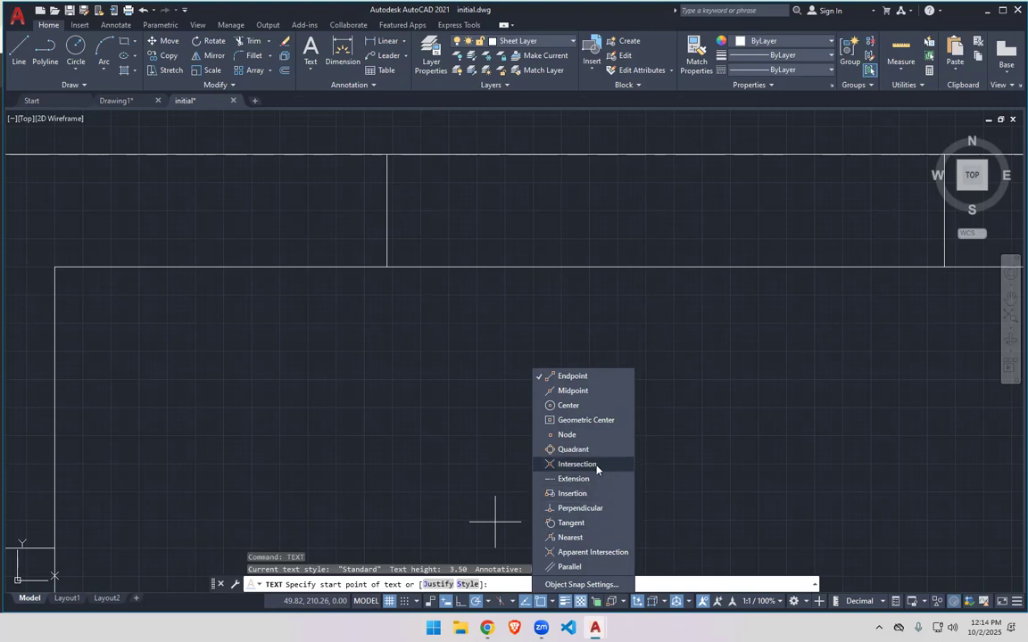
click(387, 156)
click(944, 266)
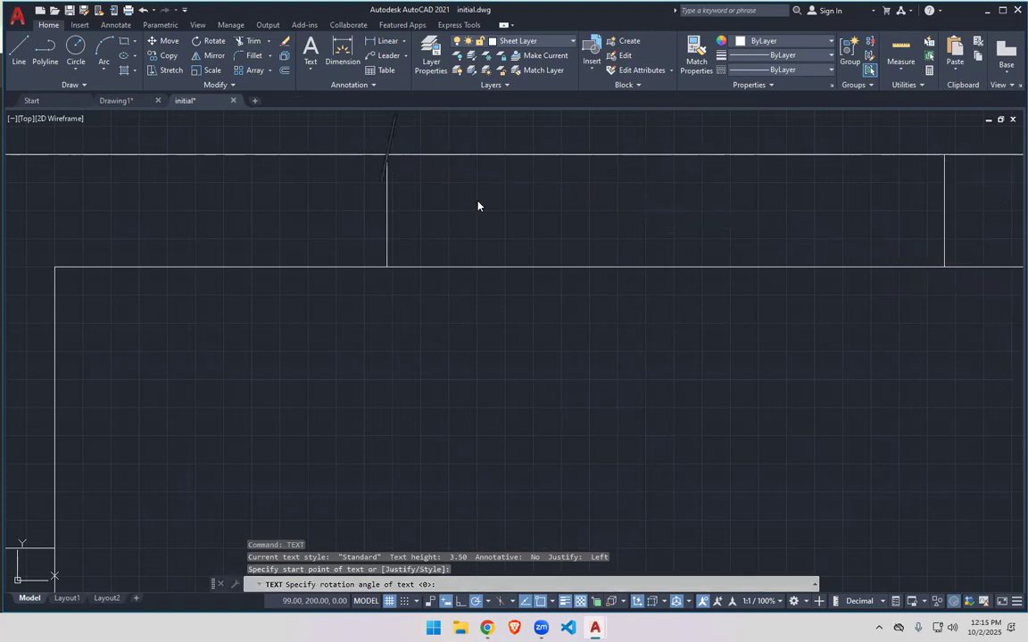
text(www)
key(Escape)
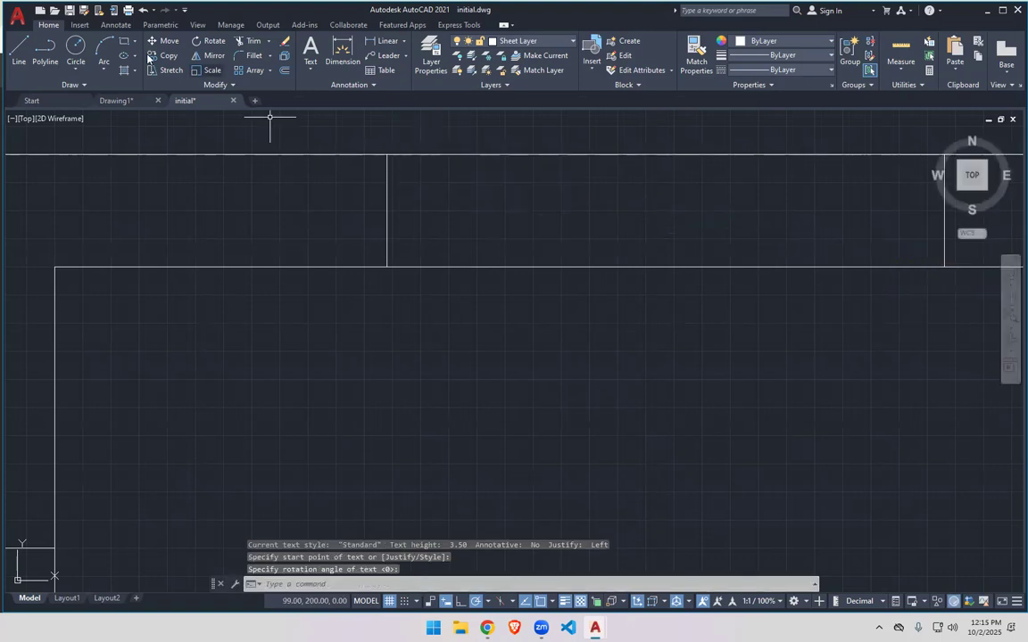
Place two lines of single-line text, "RRRAASAS" and "DDDD", at 0 rotation from the upper end of the first top-margin division line.
key(Return)
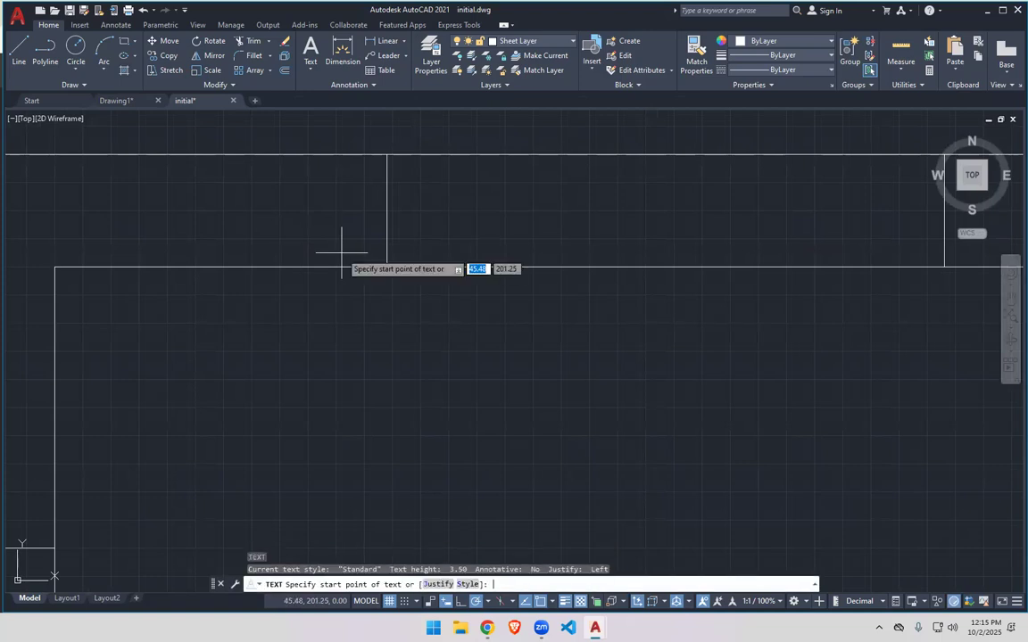
click(388, 155)
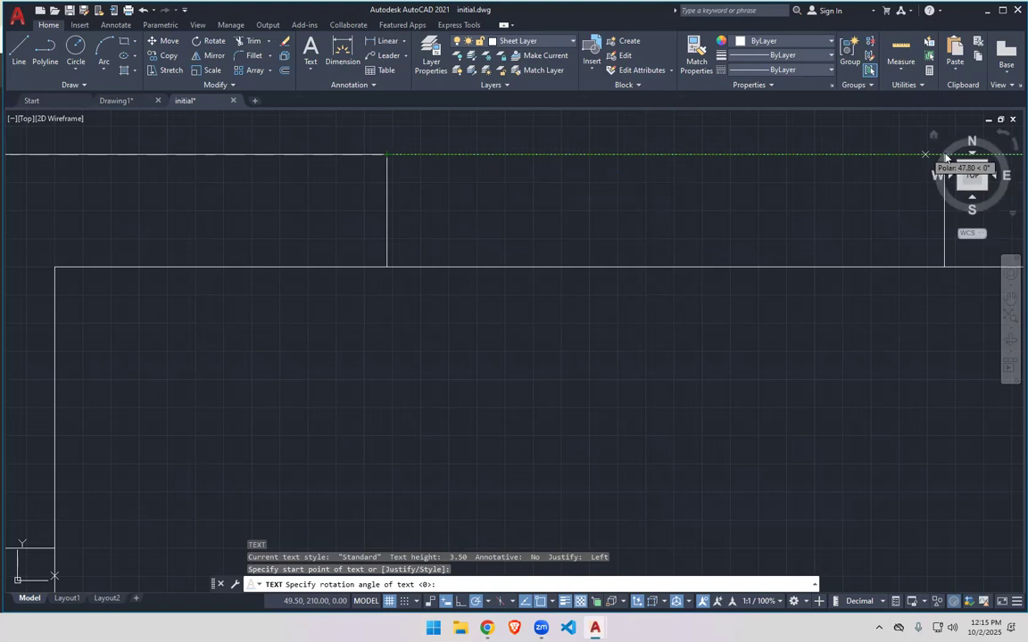
scroll(947, 157, up, 2)
middle_drag(924, 197, 734, 312)
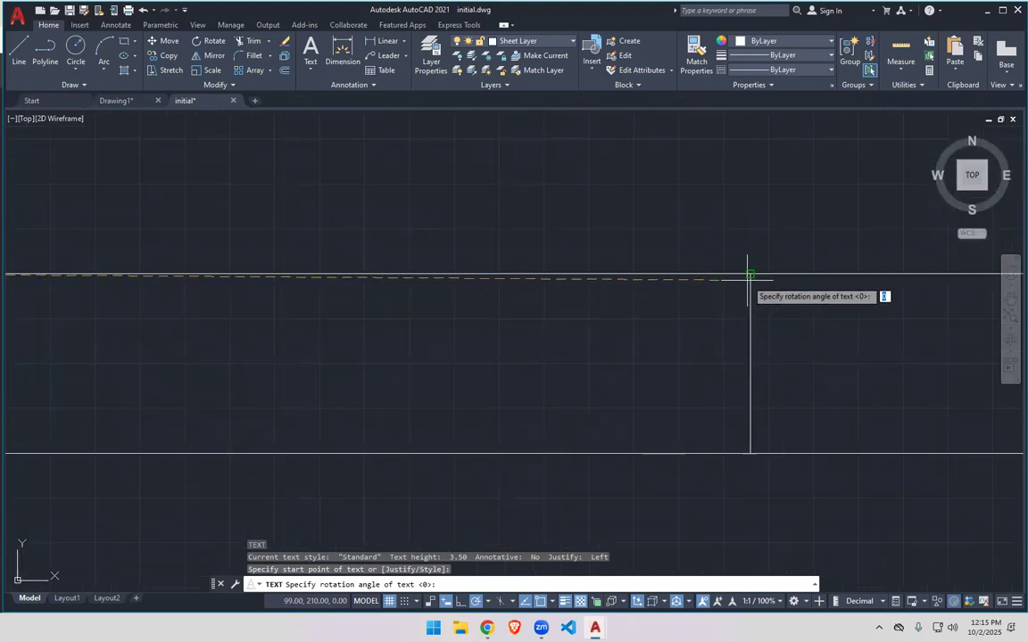
key(Return)
scroll(491, 330, down, 5)
text(RR)
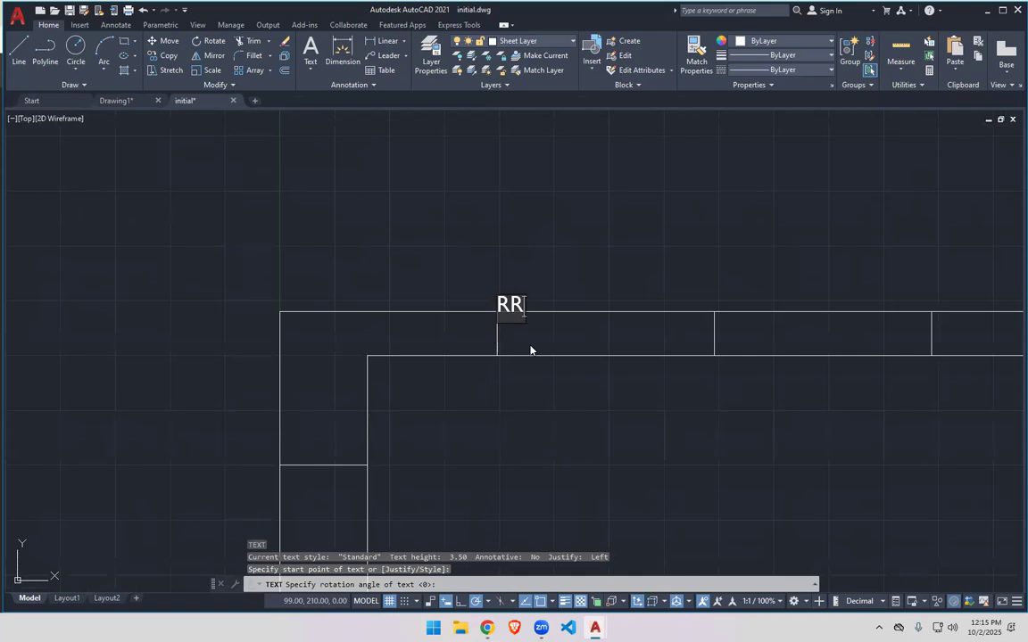
text(RAASAS)
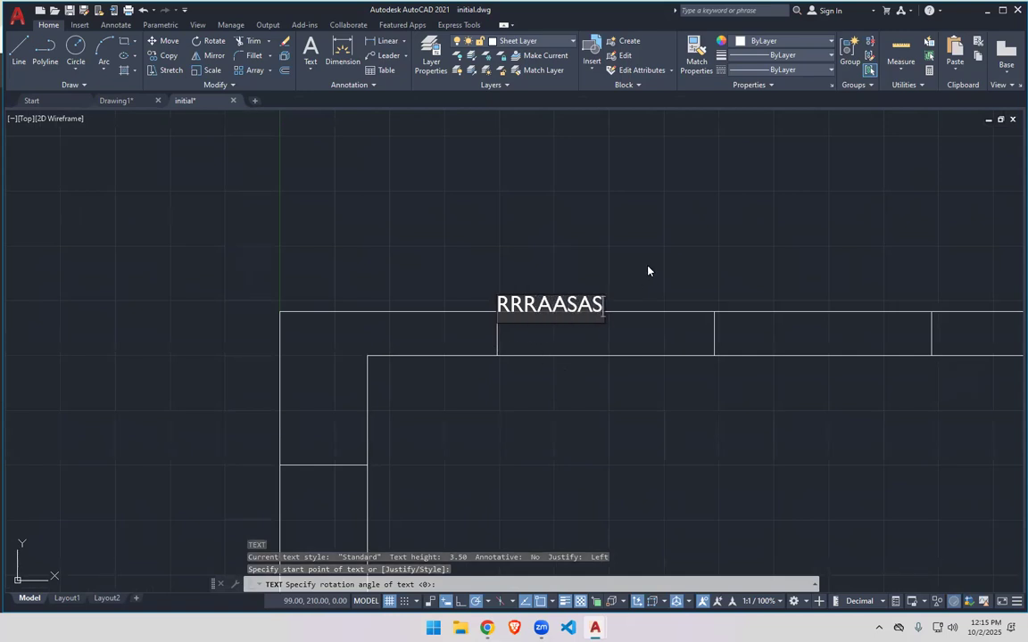
key(Return)
text(DDDD)
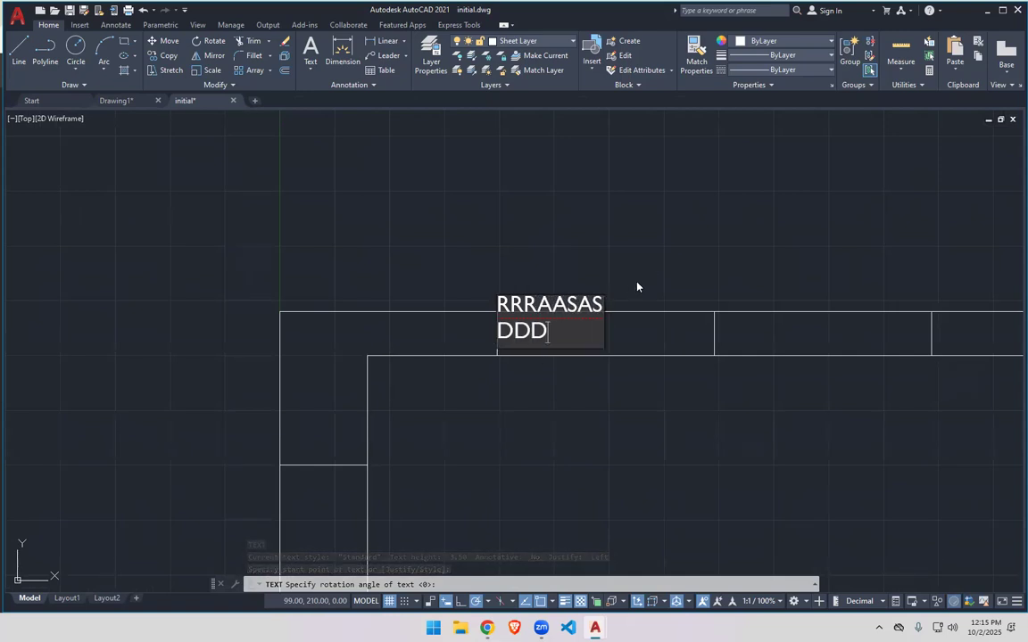
Clear the first text line, shorten the second to a single "D", and finish the text.
double_click(596, 306)
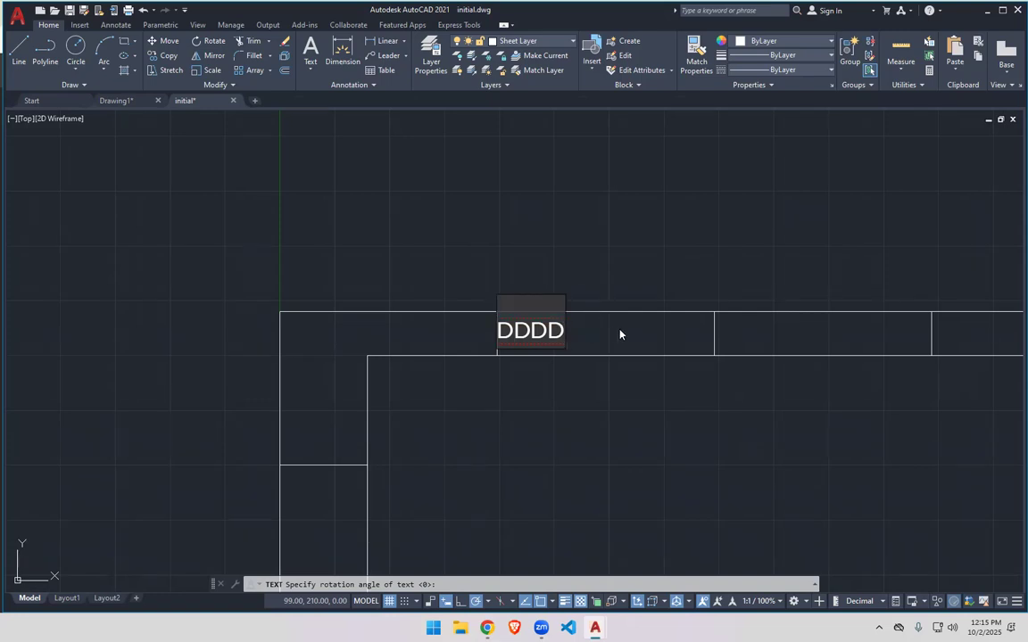
key(BackSpace)
key(BackSpace)
key(BackSpace)
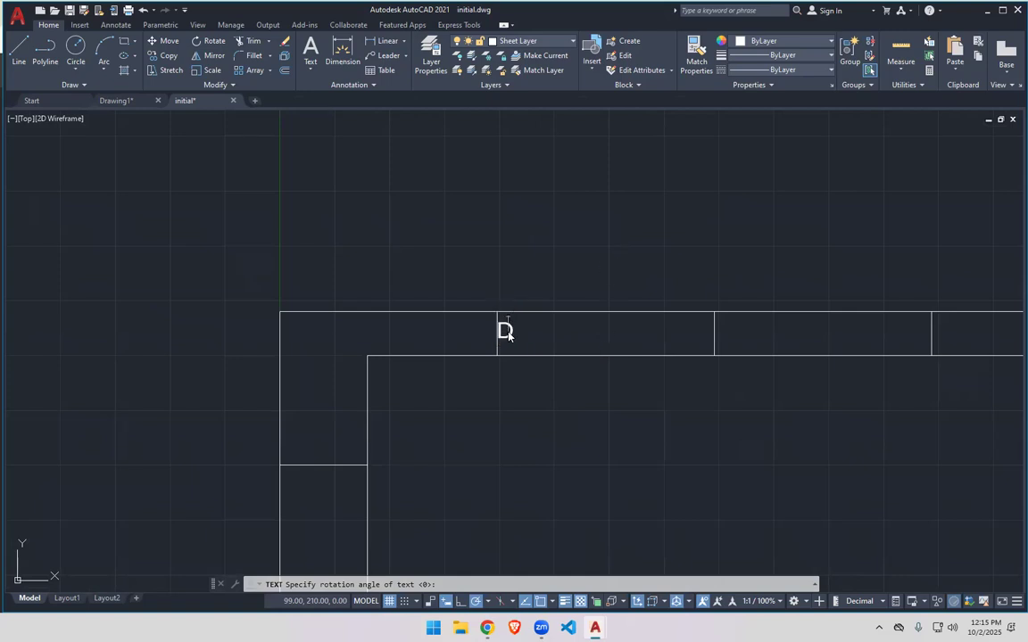
scroll(514, 393, down, 3)
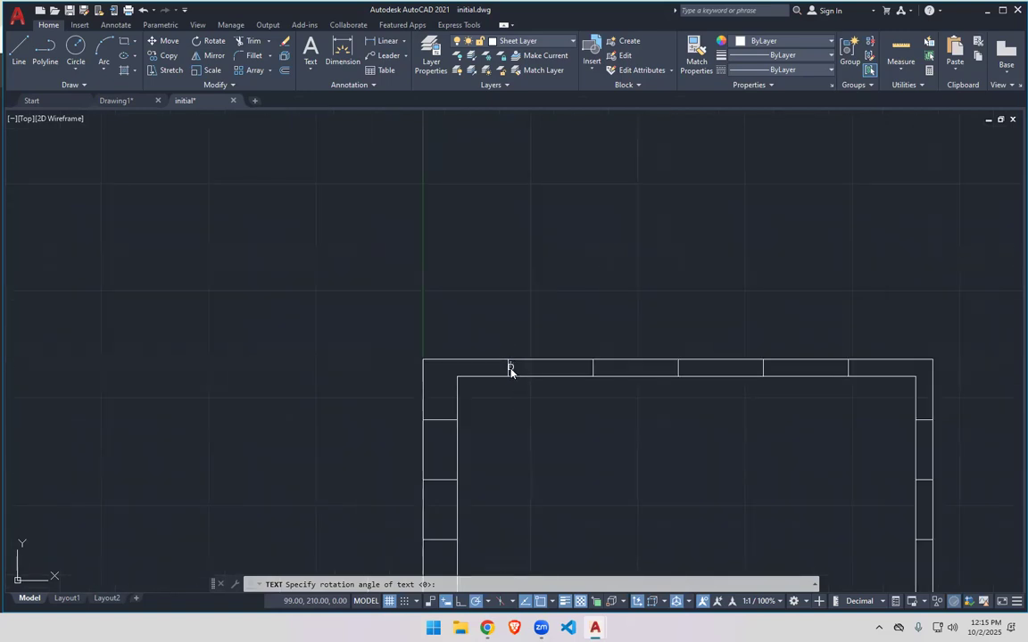
scroll(510, 371, up, 5)
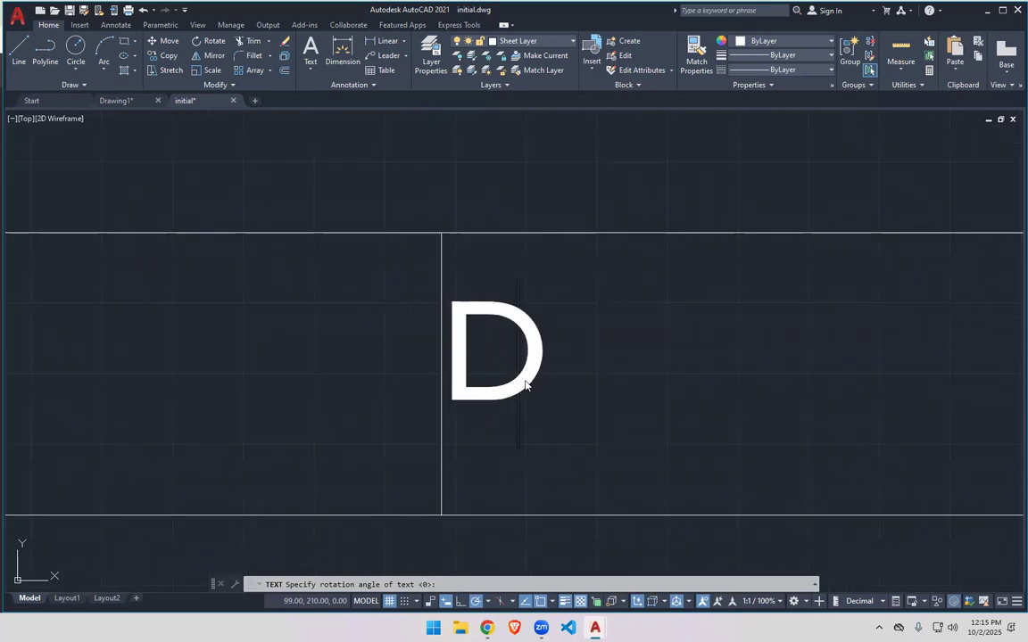
scroll(700, 429, down, 7)
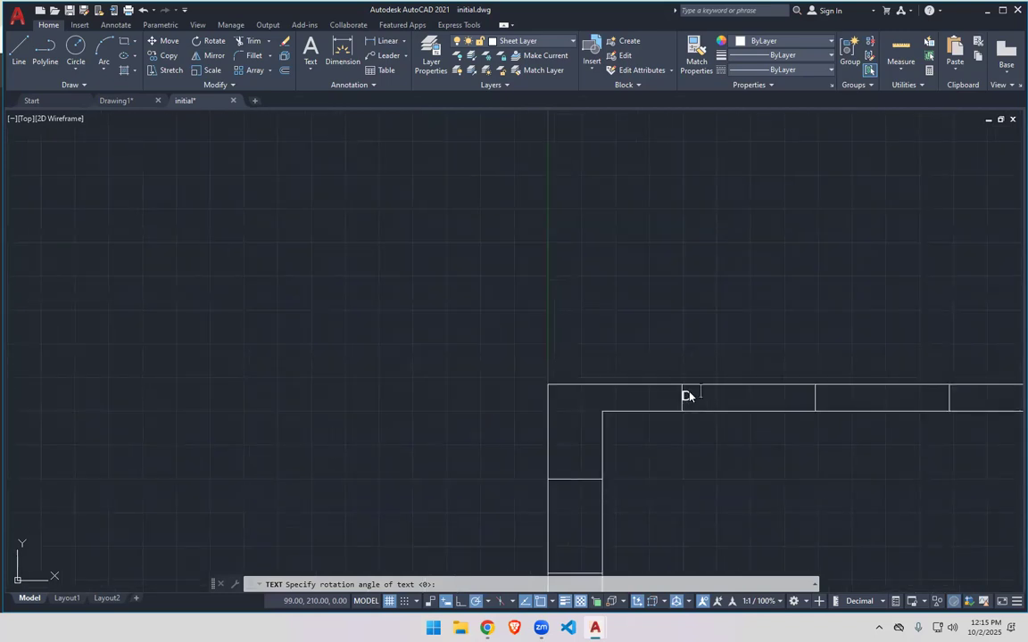
scroll(744, 433, down, 8)
scroll(619, 394, up, 8)
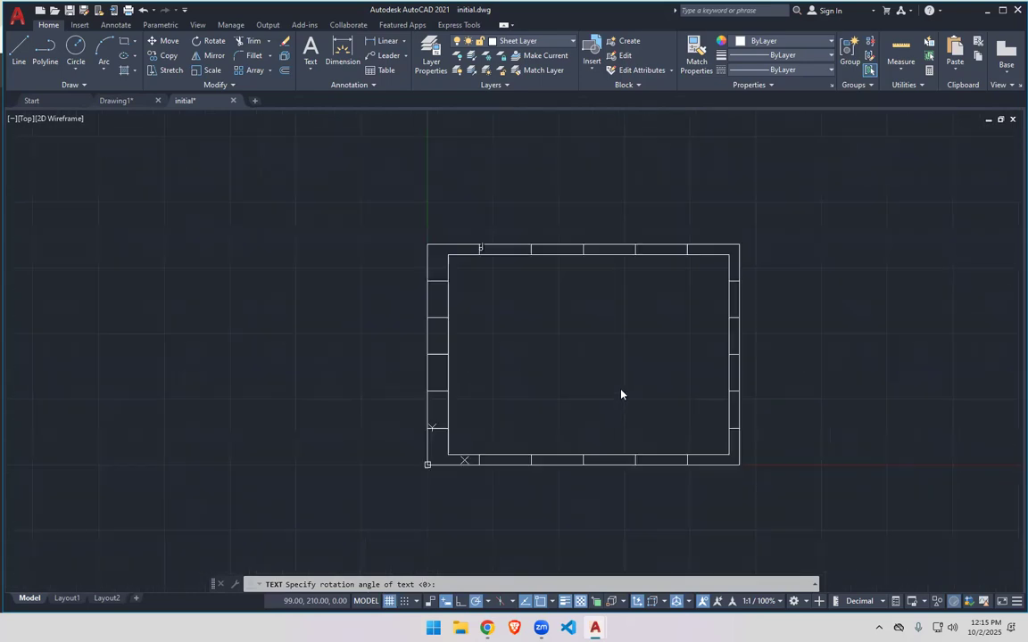
scroll(748, 512, down, 6)
scroll(553, 430, up, 8)
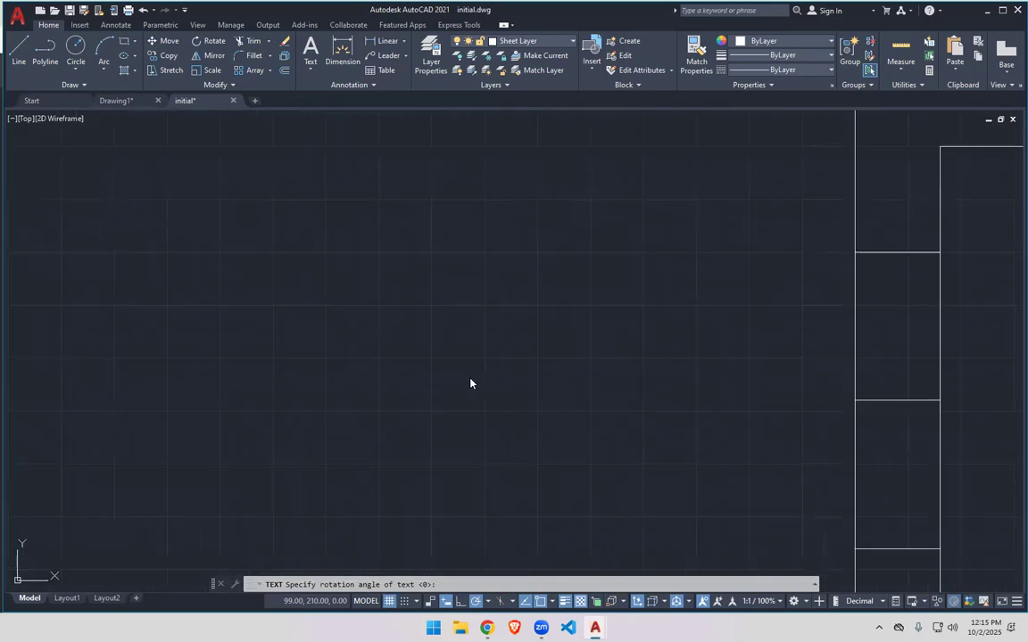
scroll(535, 304, up, 2)
scroll(599, 232, down, 4)
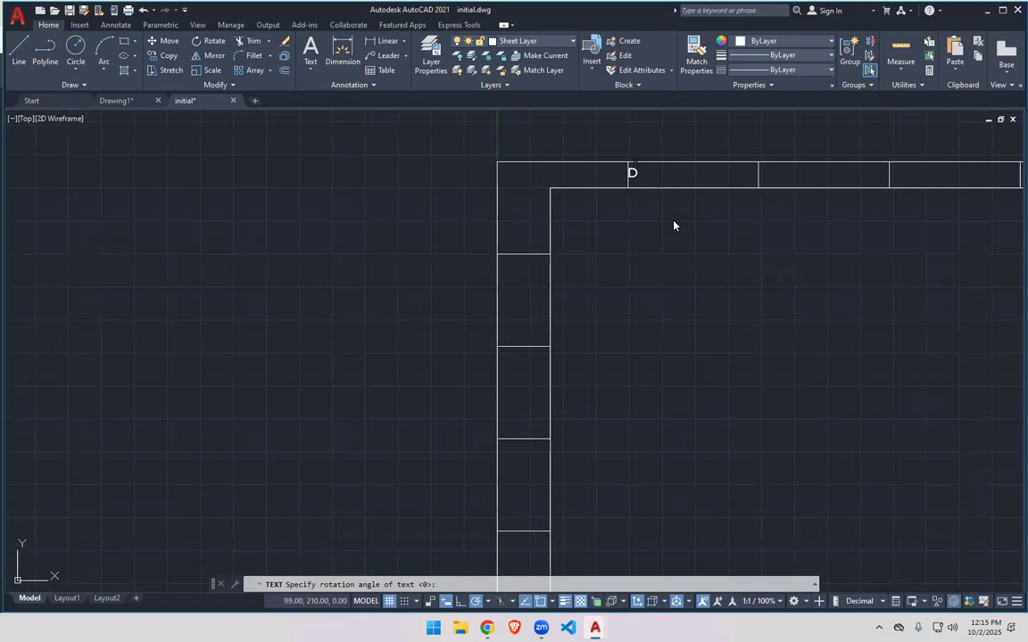
key(Return)
key(Escape)
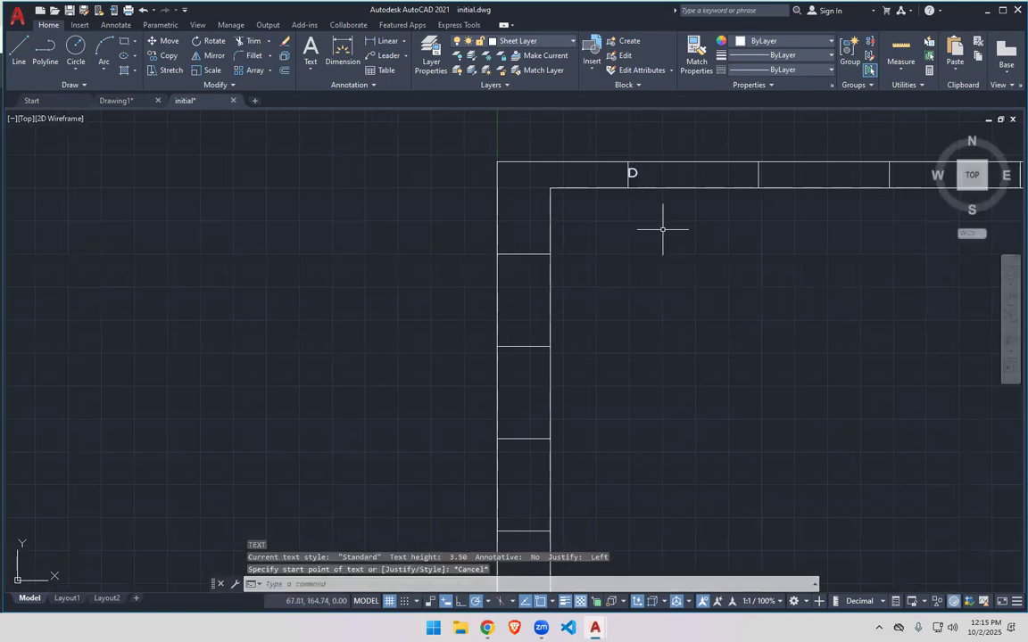
Move the "D" horizontally to the right part of the second top-margin division.
click(631, 175)
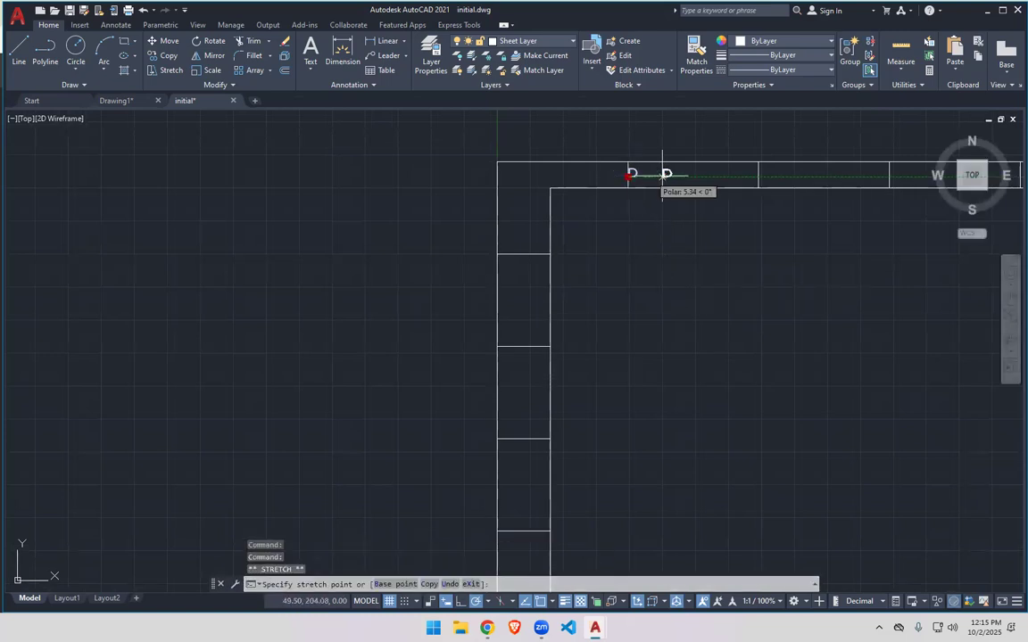
click(717, 175)
key(Escape)
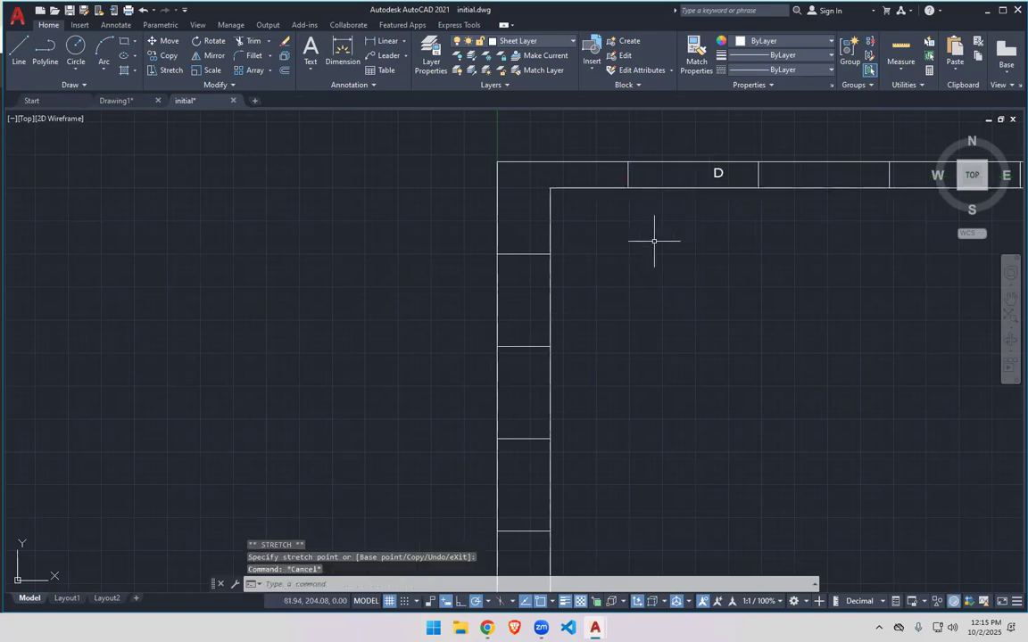
Try to move the "D" onto the inner frame's upper-left corner, and undo that move.
click(718, 173)
click(718, 173)
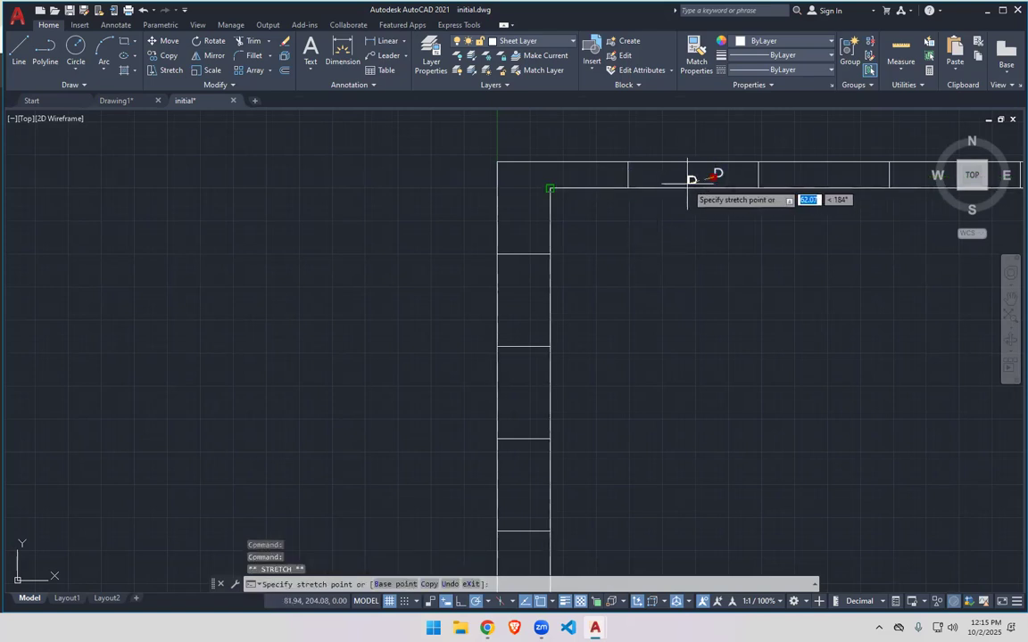
click(550, 187)
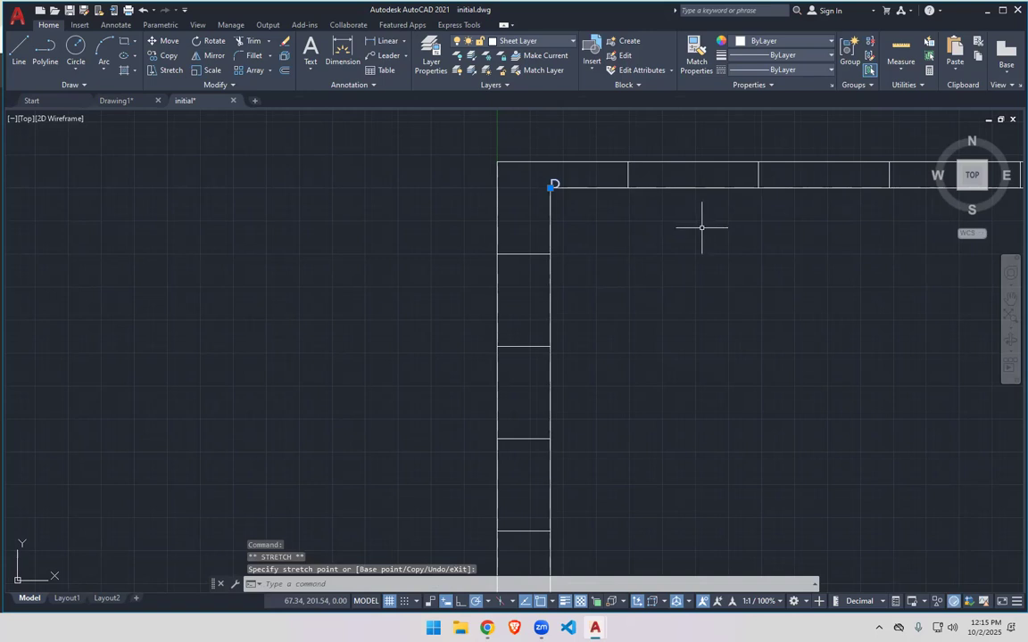
key(ctrl+z)
Shift the "D" slightly left within the second top-margin division and deselect it.
click(714, 174)
click(714, 176)
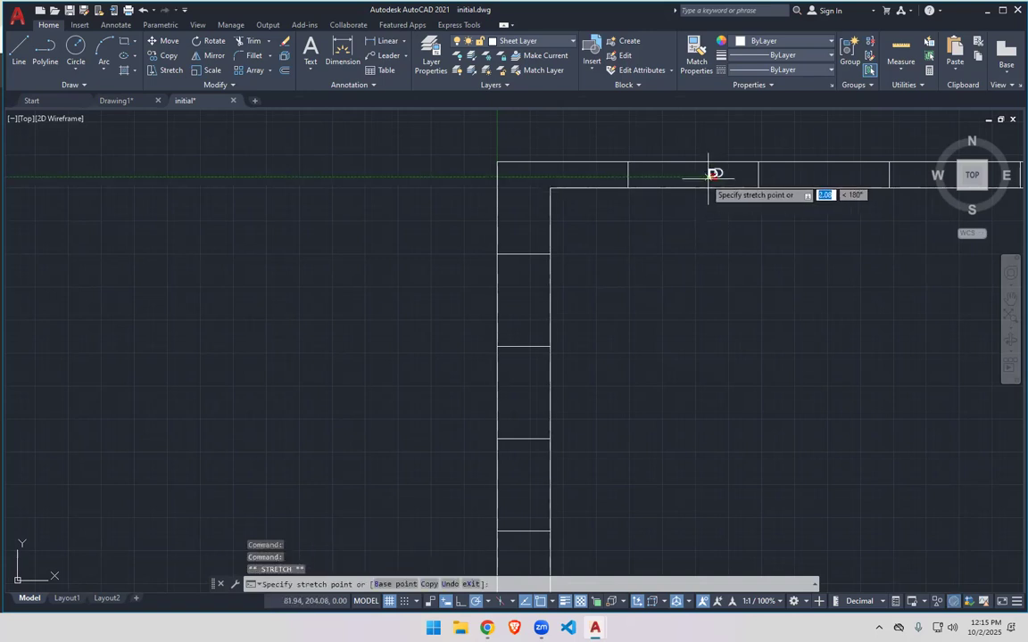
click(702, 177)
scroll(764, 200, up, 2)
scroll(604, 129, up, 2)
scroll(615, 172, down, 4)
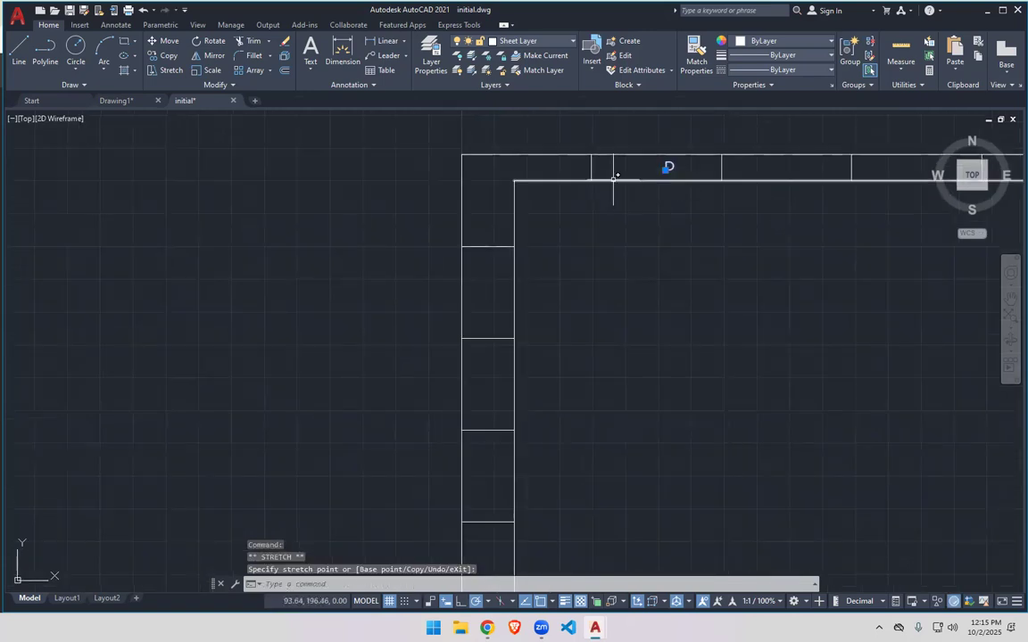
click(726, 268)
key(Escape)
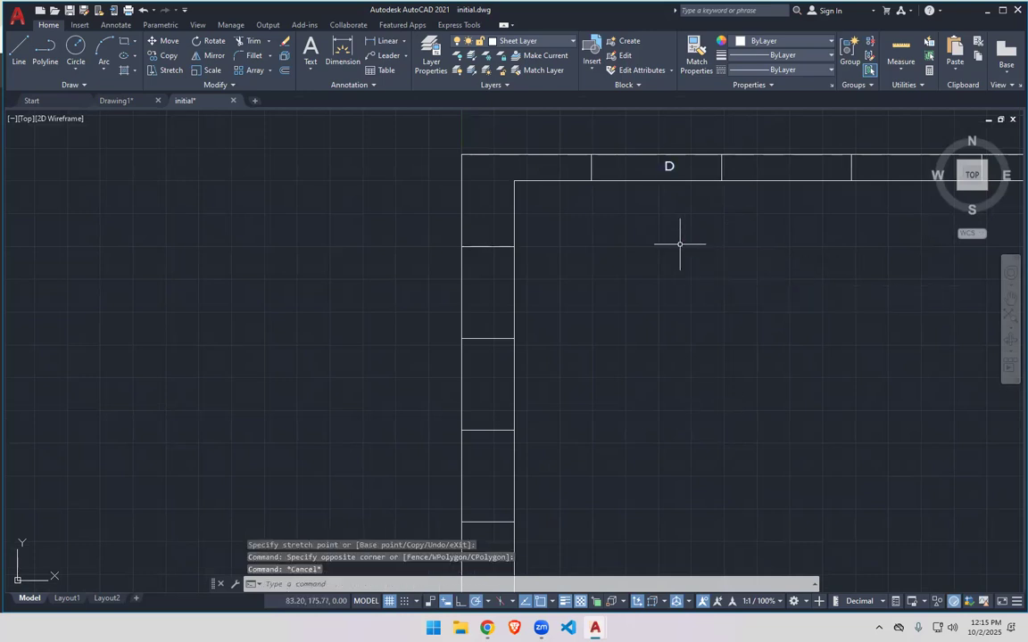
Delete the "D" text from the top margin.
click(667, 165)
key(Delete)
scroll(688, 230, down, 6)
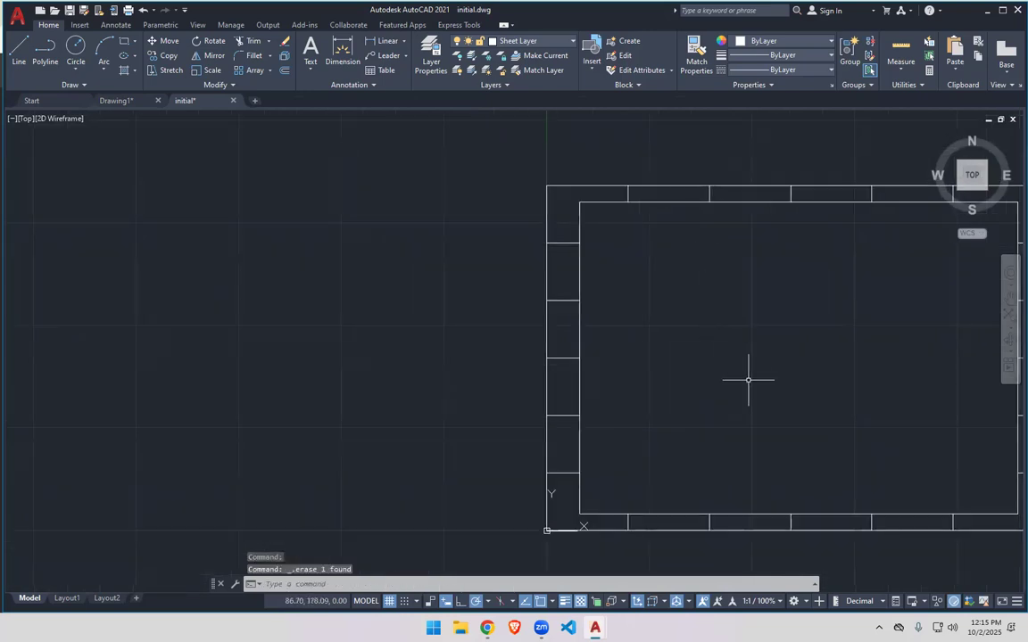
Switch to Chrome to review the slides on grid reference numbers, border and frame, and centering marks, and return to the AutoCAD drawing.
click(487, 628)
scroll(576, 438, down, 4)
scroll(583, 445, up, 10)
scroll(581, 443, up, 15)
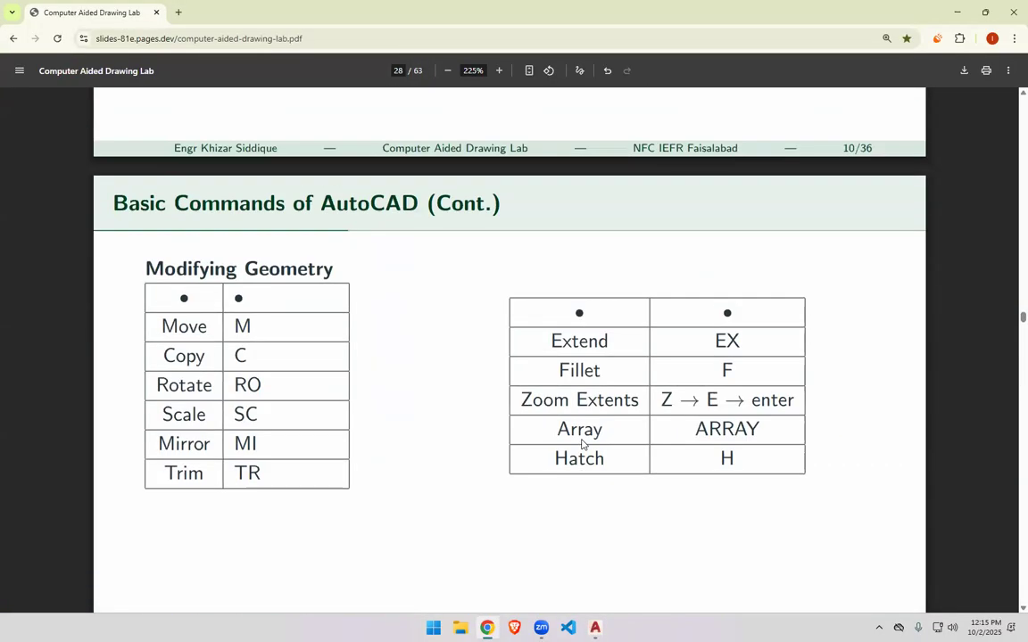
scroll(591, 441, down, 12)
scroll(590, 435, down, 15)
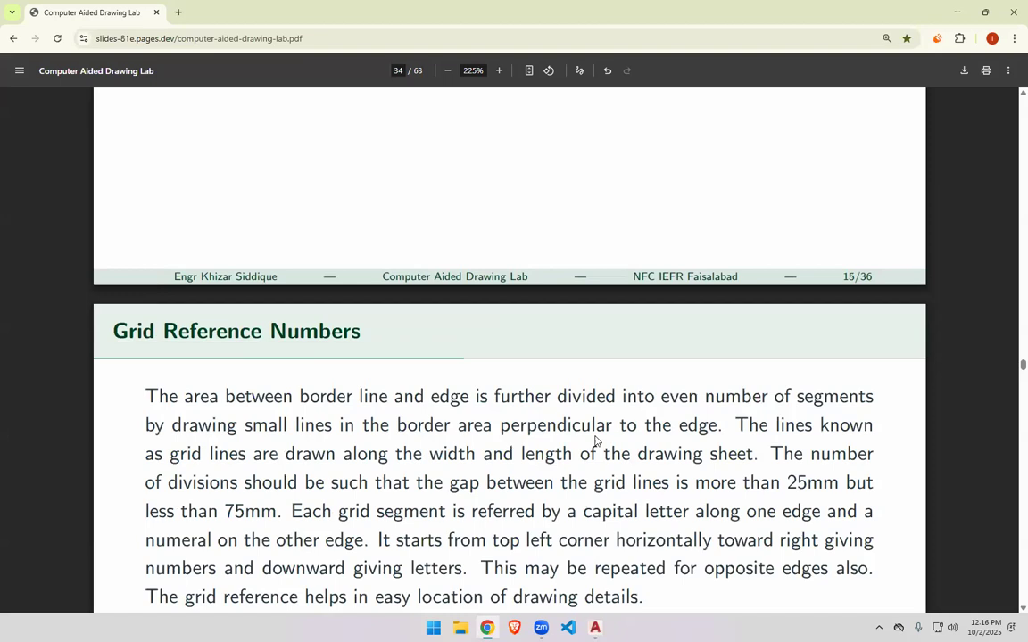
scroll(596, 436, up, 8)
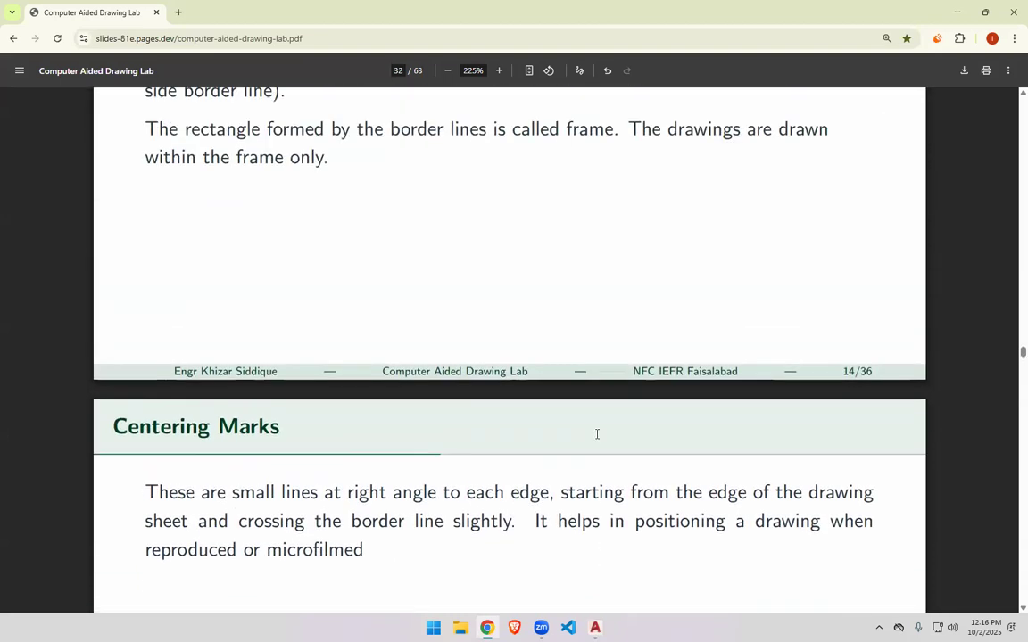
triple_click(152, 384)
triple_click(213, 380)
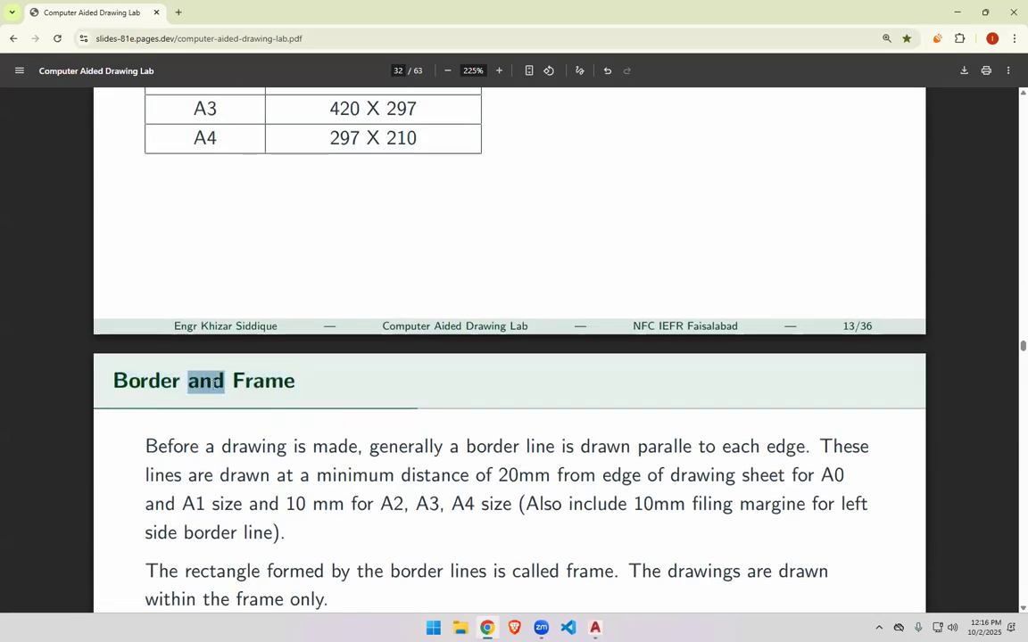
scroll(234, 375, down, 9)
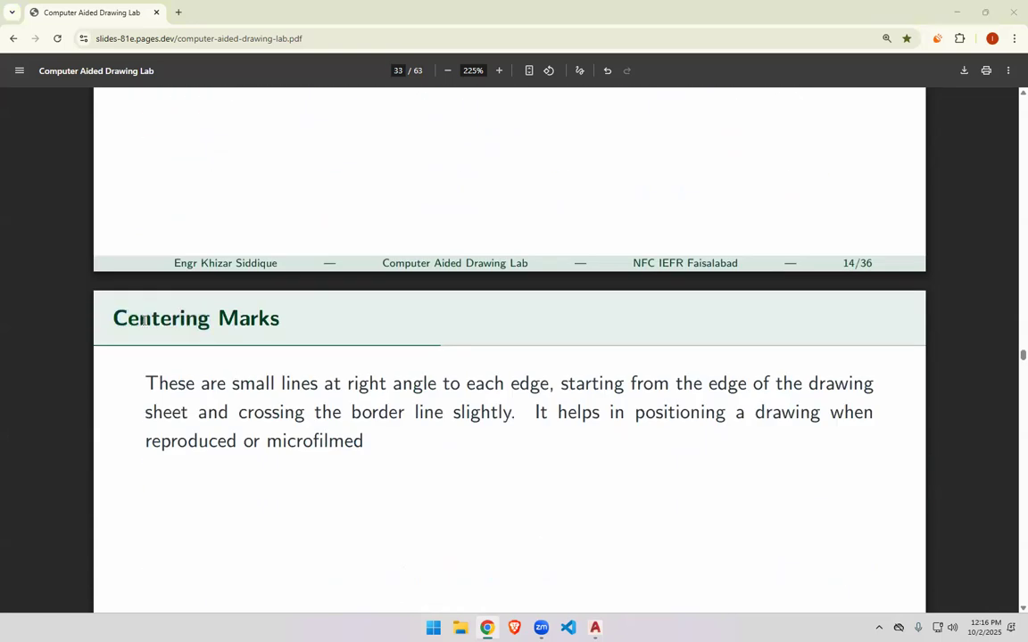
key(alt+Tab)
key(alt+Tab)
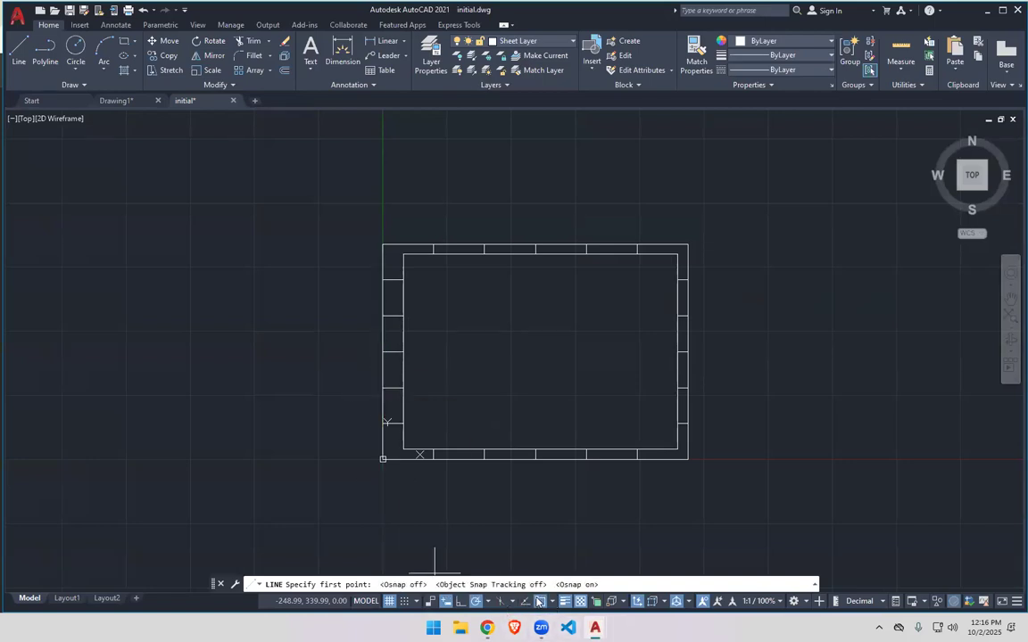
Enable the Midpoint object snap and disable the Endpoint object snap for the line.
click(552, 603)
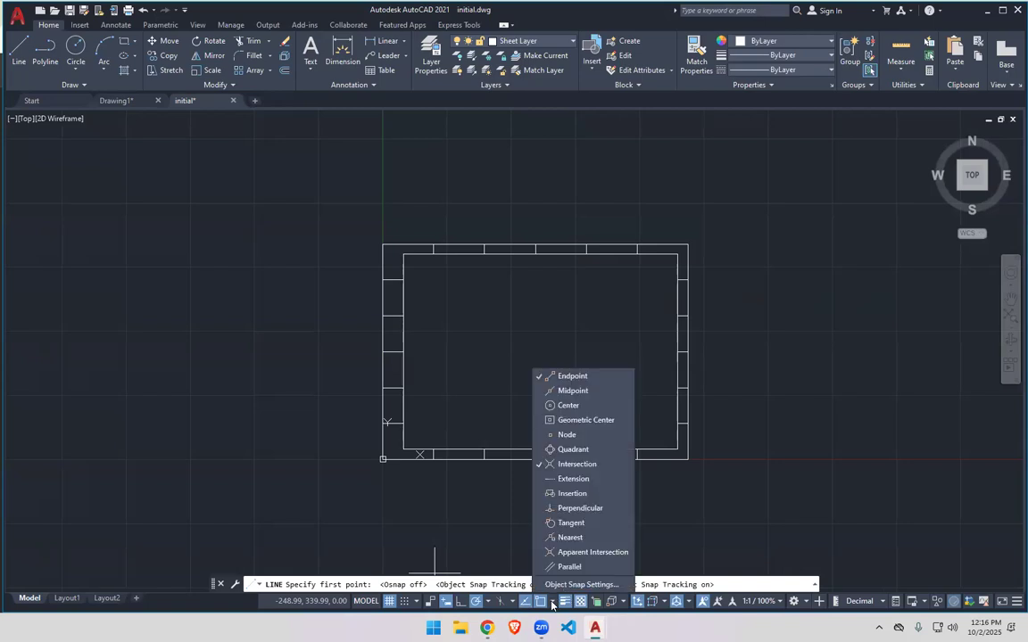
click(572, 391)
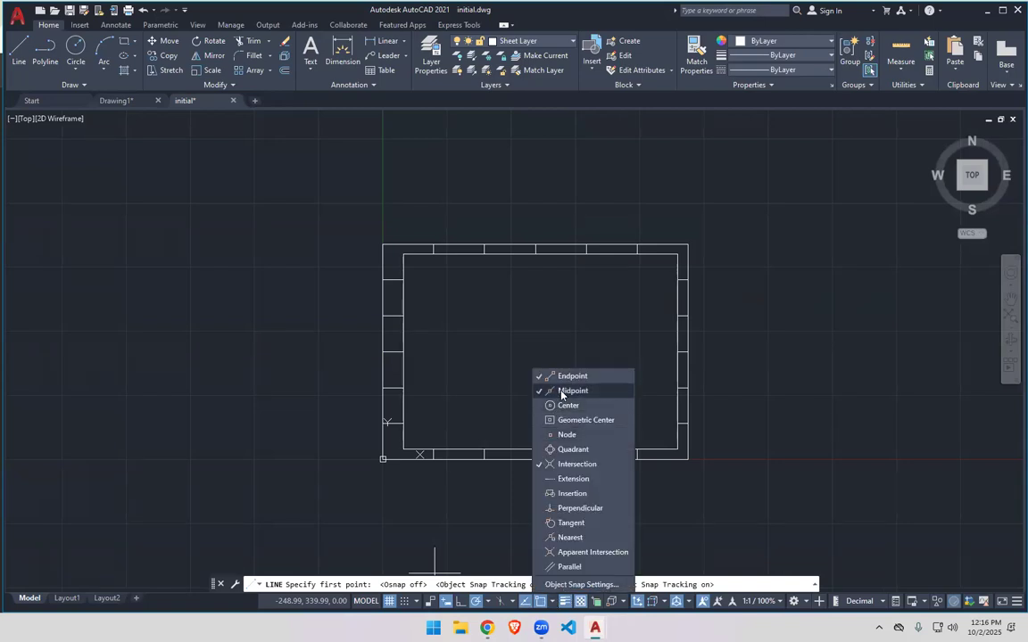
click(572, 376)
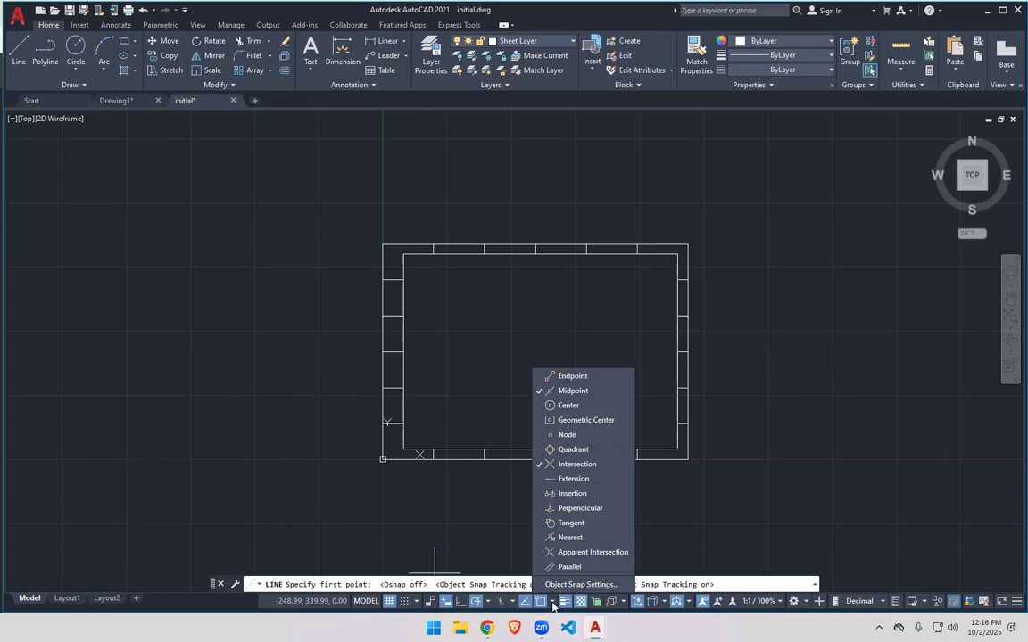
Draw a horizontal centering mark about 24.6 mm long from the left sheet edge at 0, 105, crossing the inner frame.
click(383, 351)
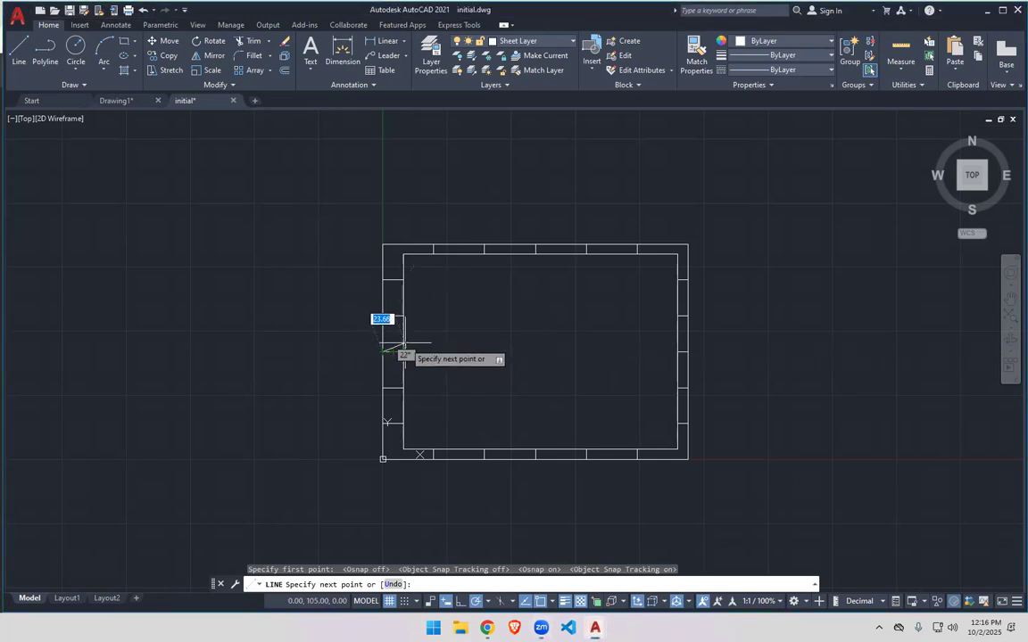
scroll(415, 353, up, 5)
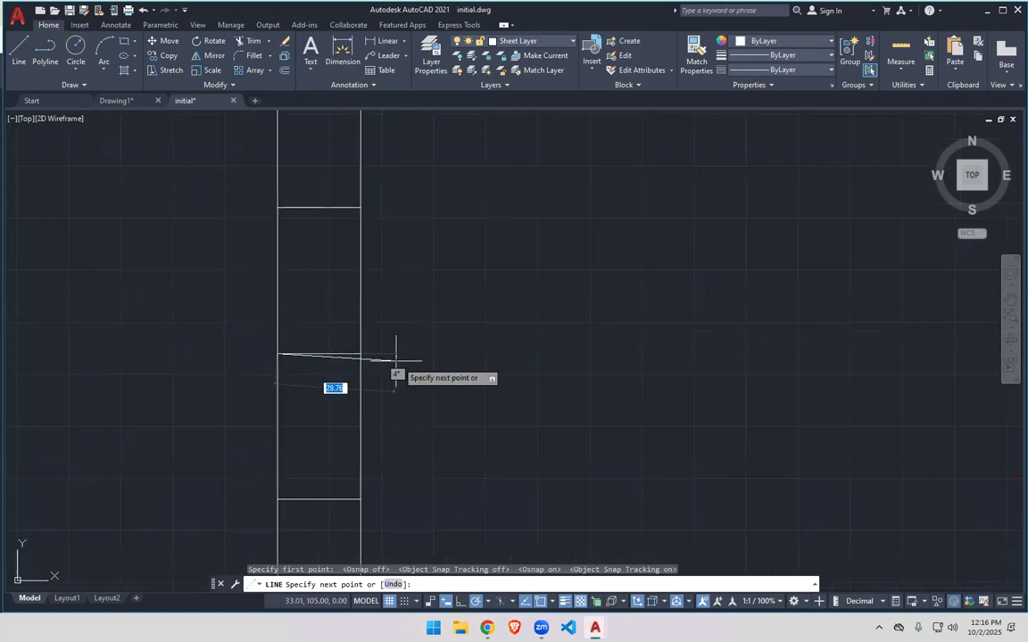
click(379, 355)
right_click(469, 273)
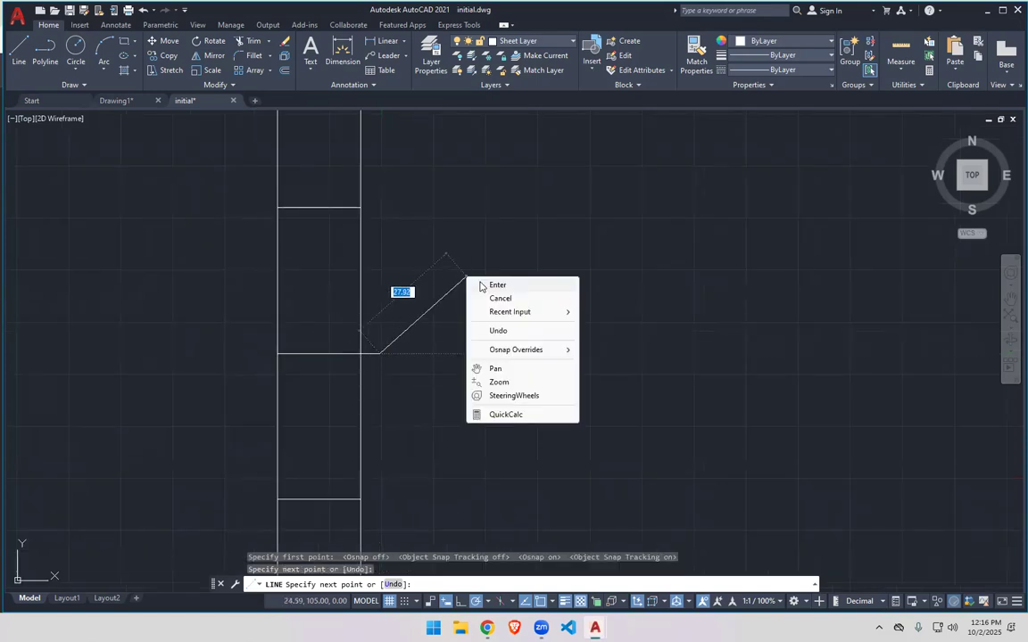
click(496, 285)
Draw a horizontal centering mark about 18 mm long from the right sheet edge at 297, 105, crossing the inner frame.
scroll(514, 343, down, 2)
middle_drag(793, 346, 521, 387)
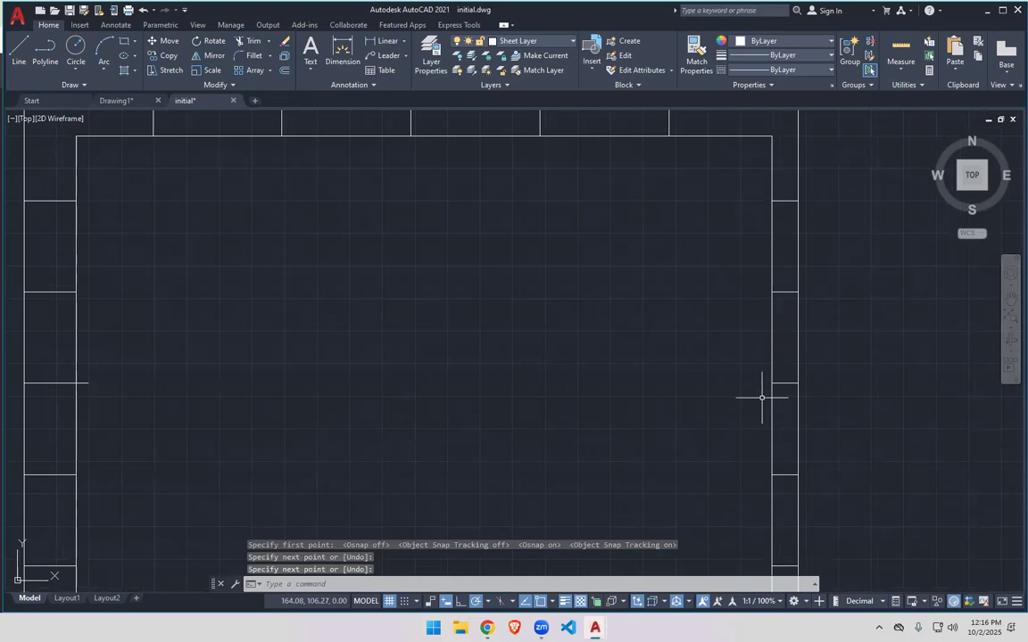
key(Return)
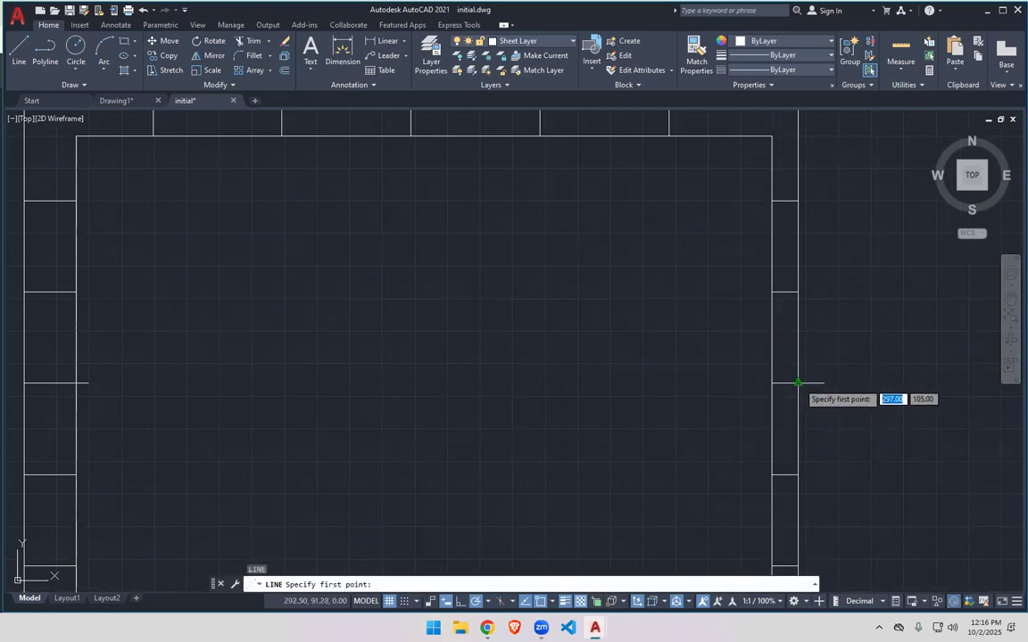
click(797, 384)
click(745, 383)
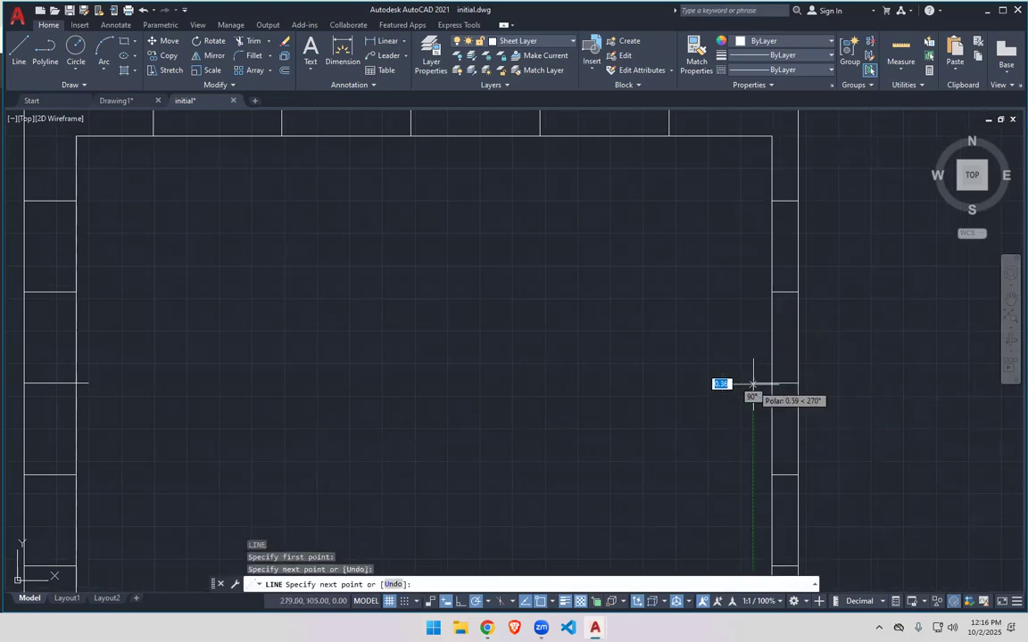
key(Return)
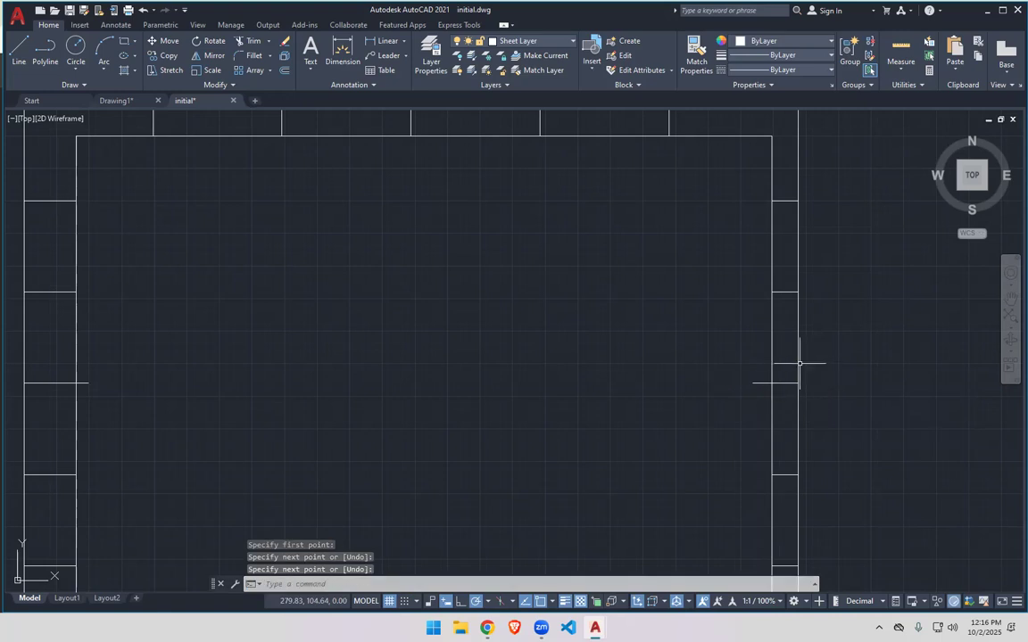
Draw a vertical centering mark about 17 mm long downward from the top sheet edge at 158.5, 210.
scroll(419, 179, up, 2)
scroll(415, 183, down, 4)
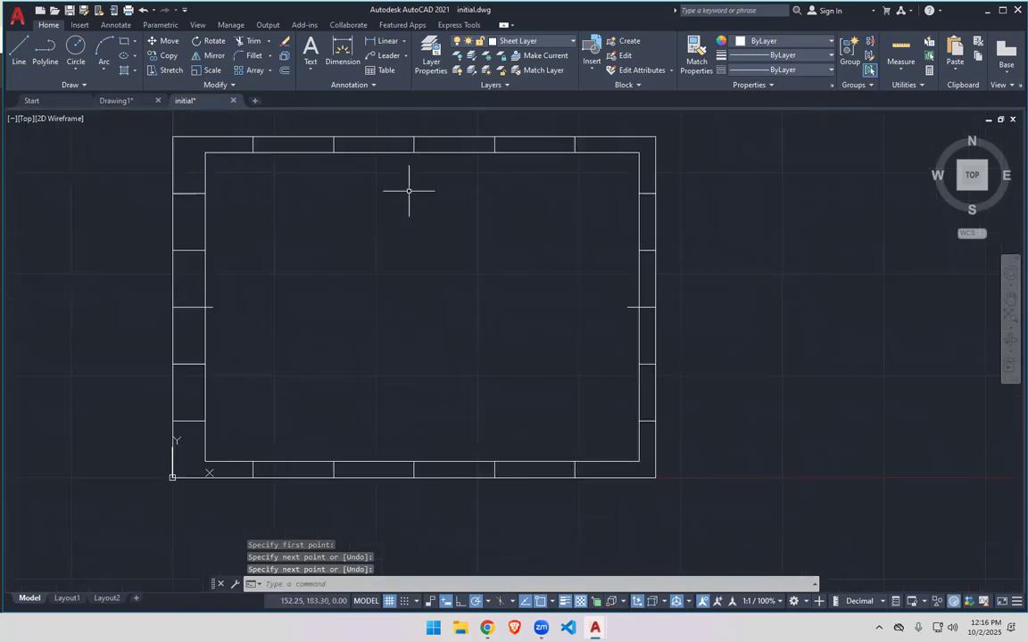
key(Return)
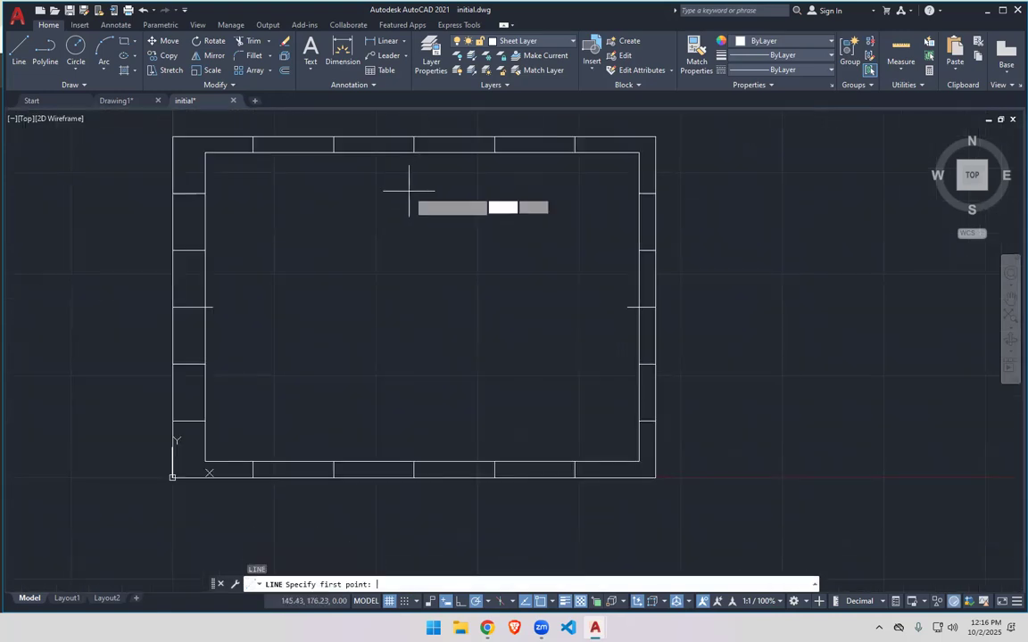
click(430, 137)
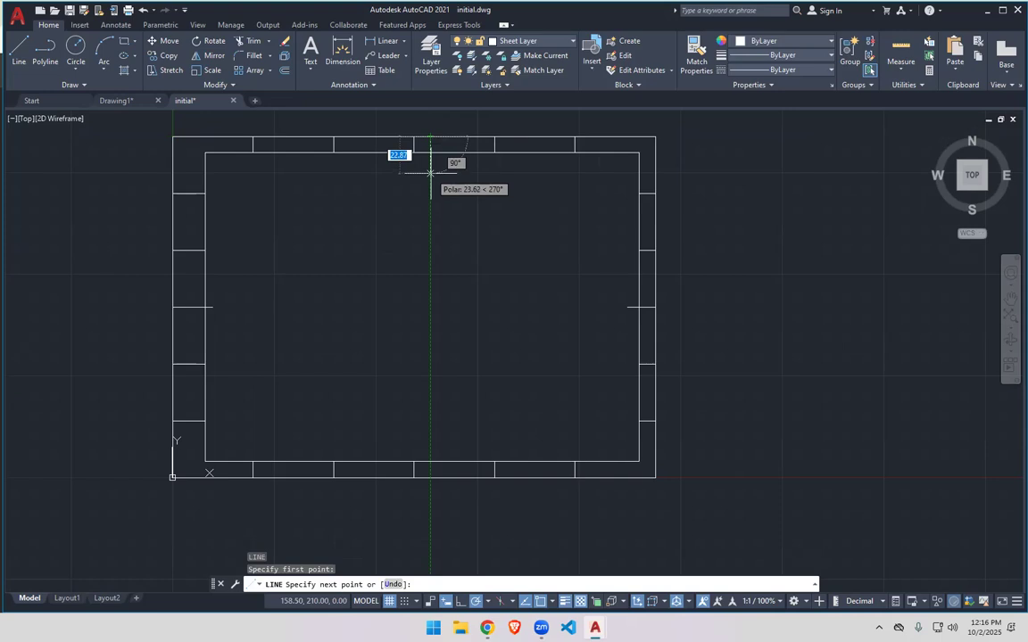
right_click(430, 164)
click(451, 170)
Start another line and disable the Intersection object snap.
key(Return)
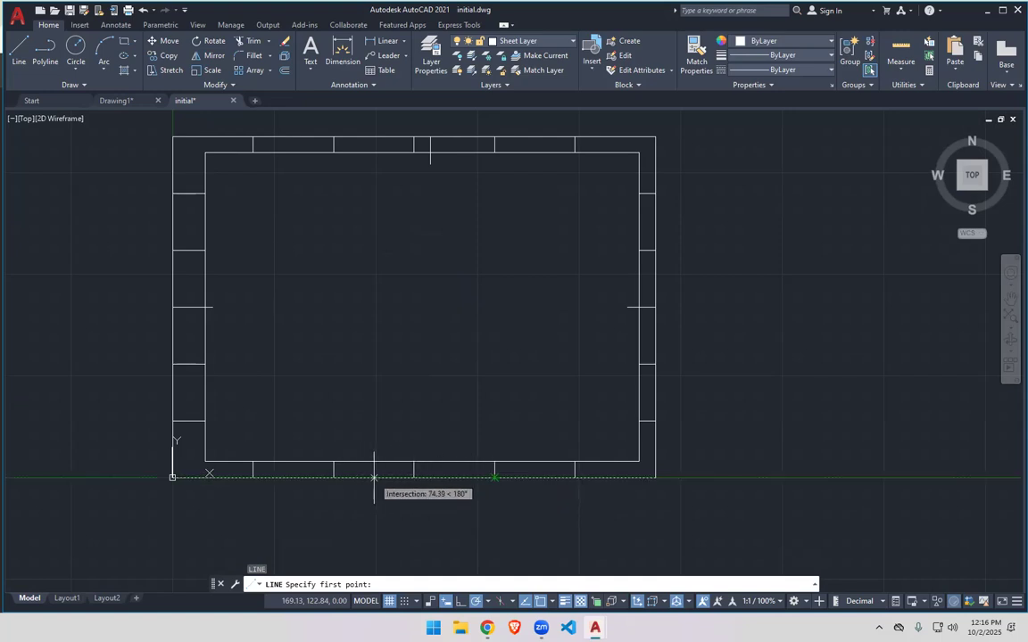
click(551, 602)
click(573, 468)
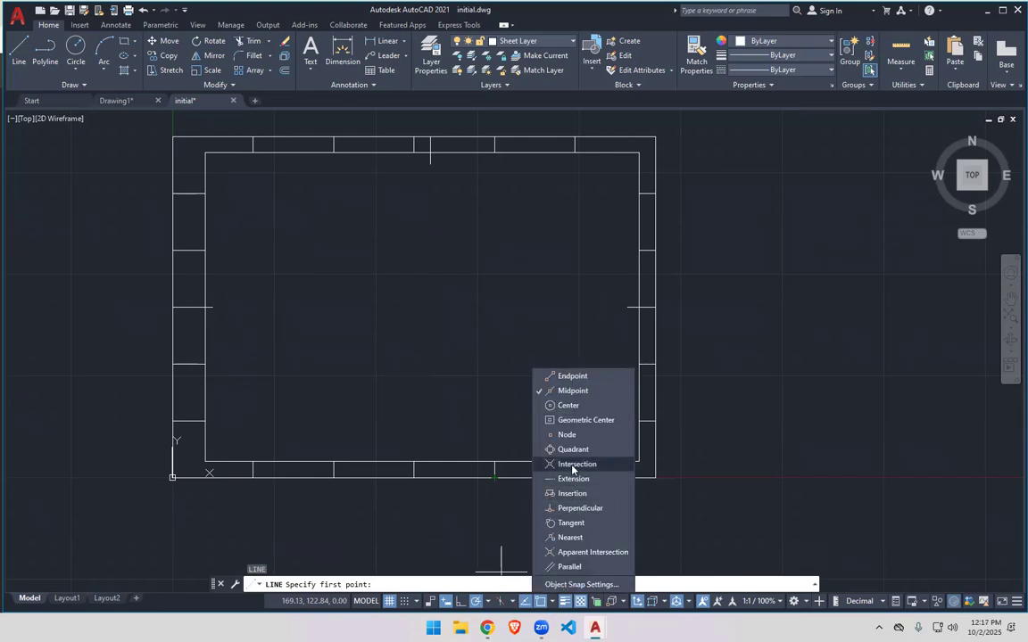
click(554, 603)
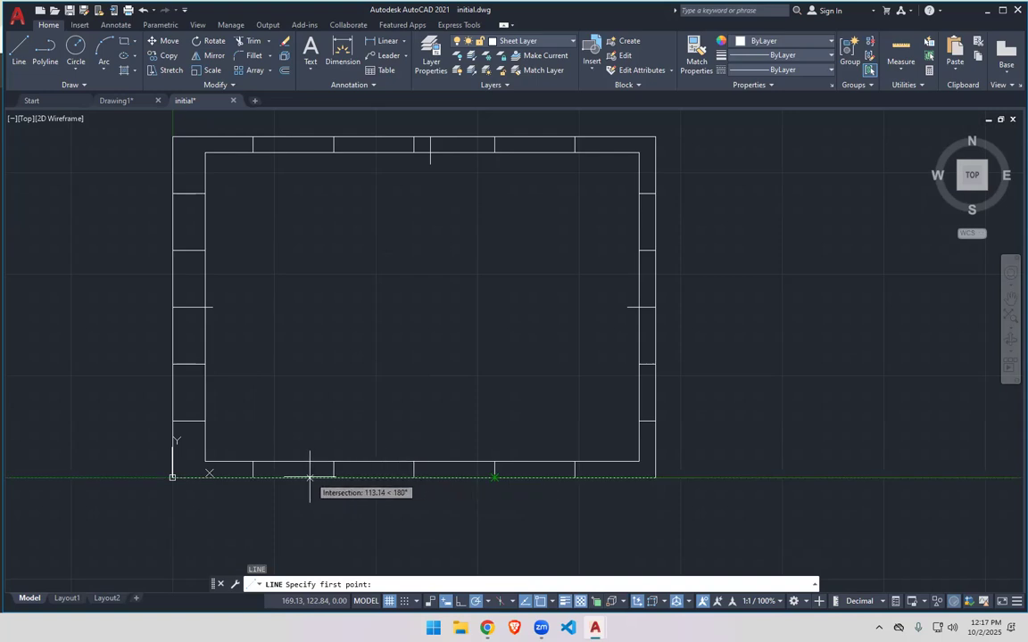
Draw a vertical centering mark from the bottom sheet edge at 148.5, 0 upward to slightly past the inner frame.
scroll(401, 478, up, 5)
click(408, 477)
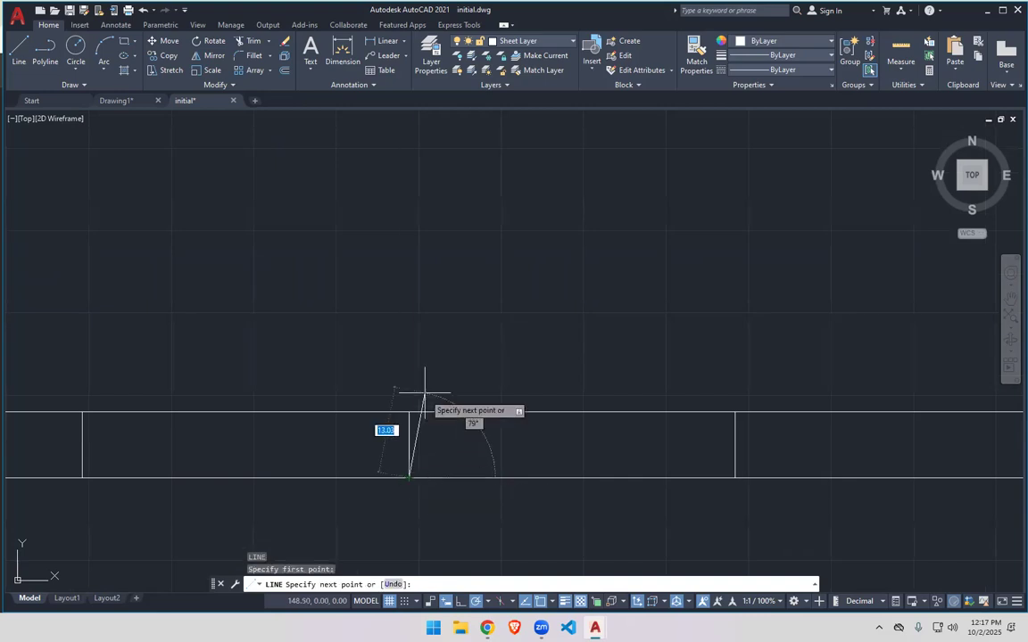
click(408, 375)
right_click(410, 376)
click(435, 382)
Delete the centering mark on the top sheet edge.
scroll(444, 346, down, 4)
middle_drag(589, 211, 547, 452)
scroll(486, 204, down, 2)
middle_drag(479, 194, 478, 301)
click(444, 265)
click(444, 265)
click(446, 267)
mouse_move(445, 269)
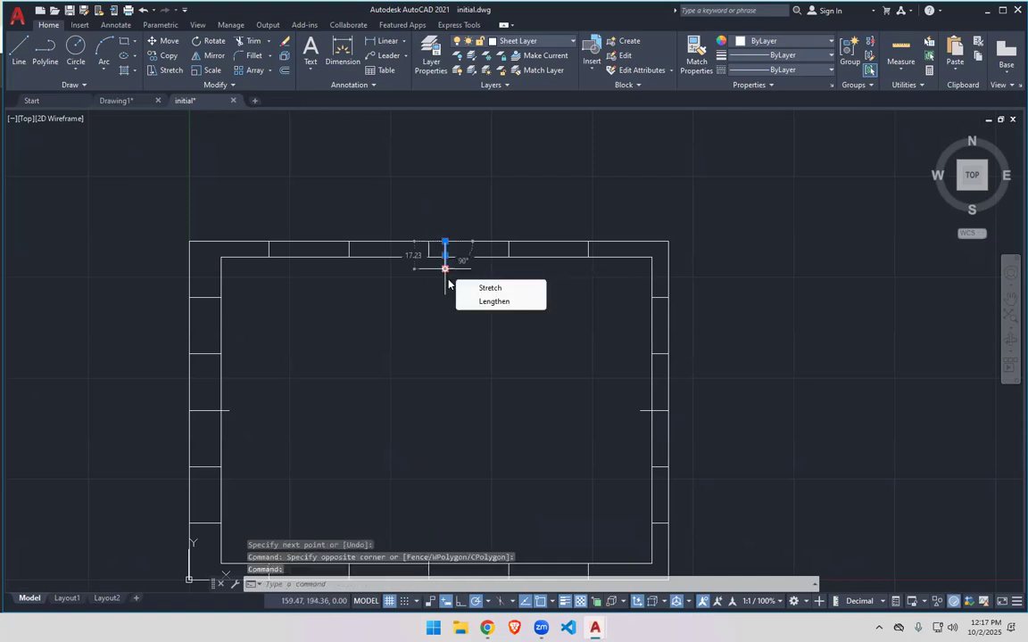
key(Delete)
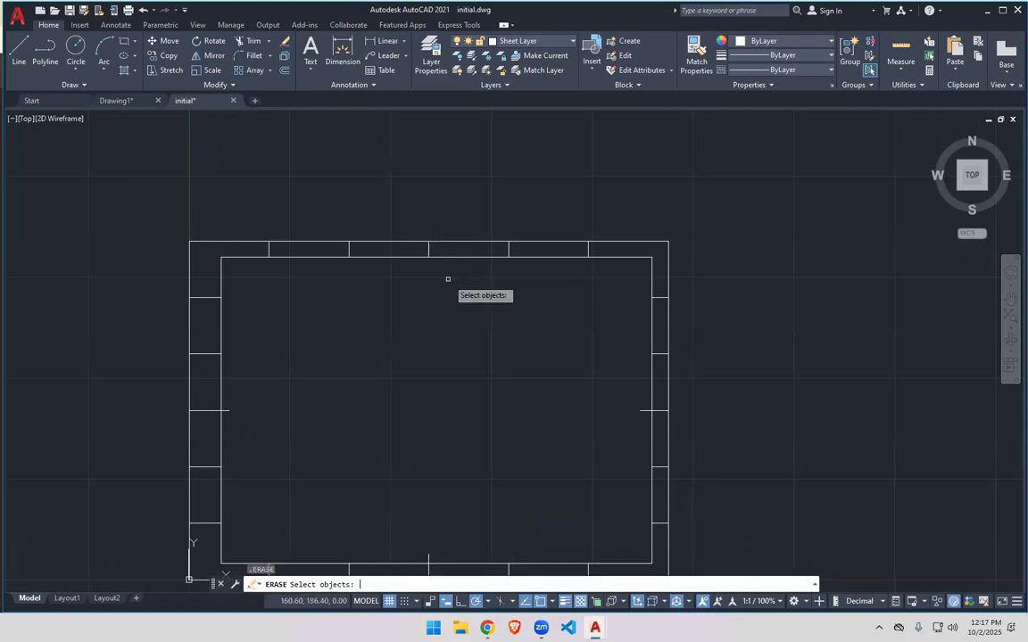
Draw a vertical centering mark about 20 mm long from the top edge at 158.5, 210 downward, crossing the inner frame.
click(19, 49)
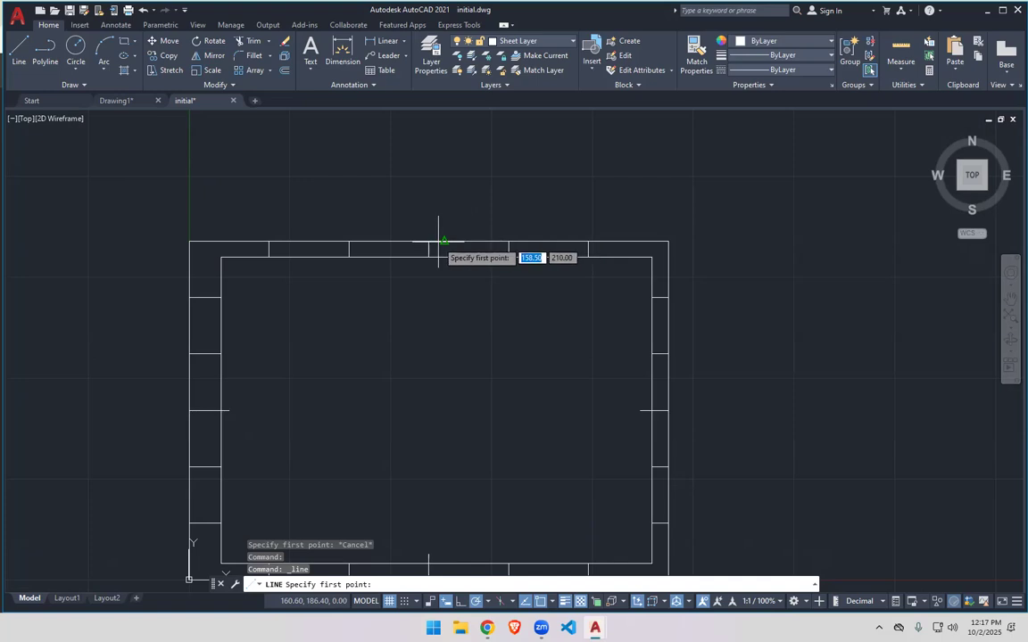
click(443, 241)
click(444, 270)
right_click(443, 277)
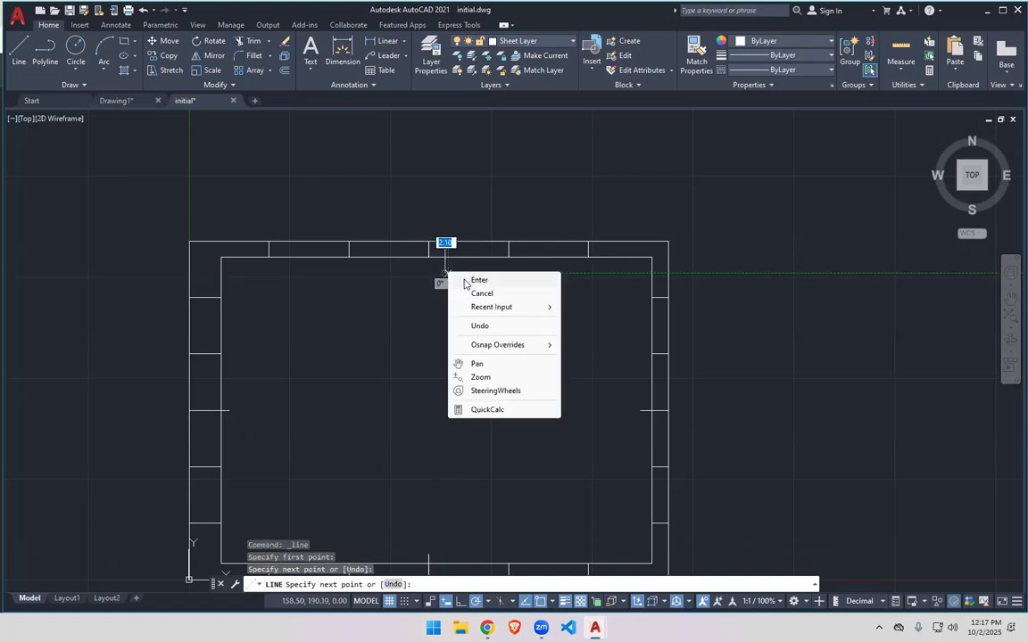
click(471, 278)
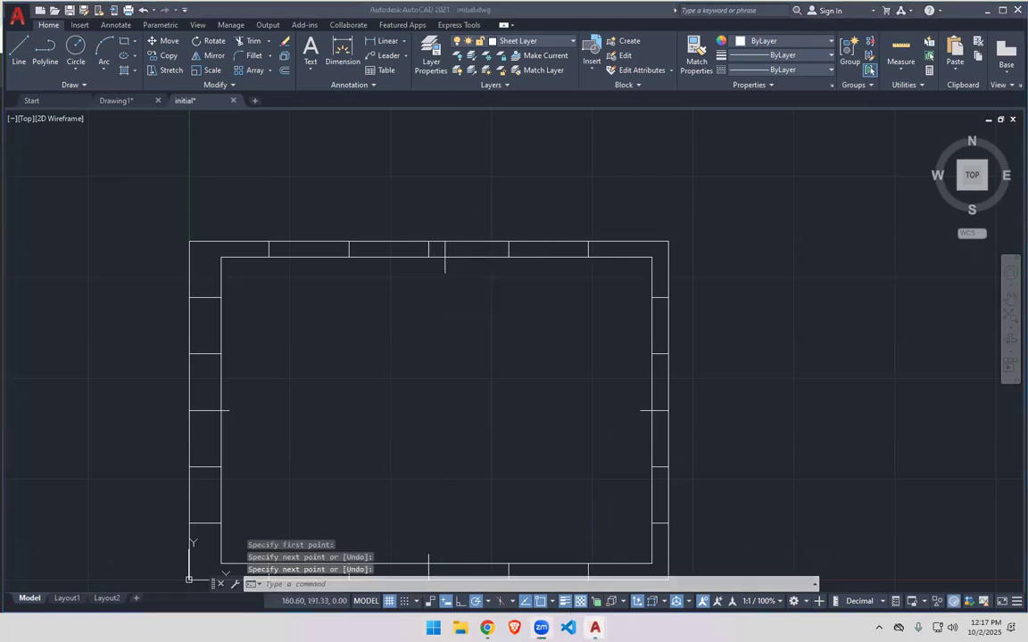
Switch to Chrome and review the slides on centering marks, grid reference numbers, the title block and the sample sheet.
mouse_move(595, 627)
click(487, 628)
scroll(478, 413, down, 2)
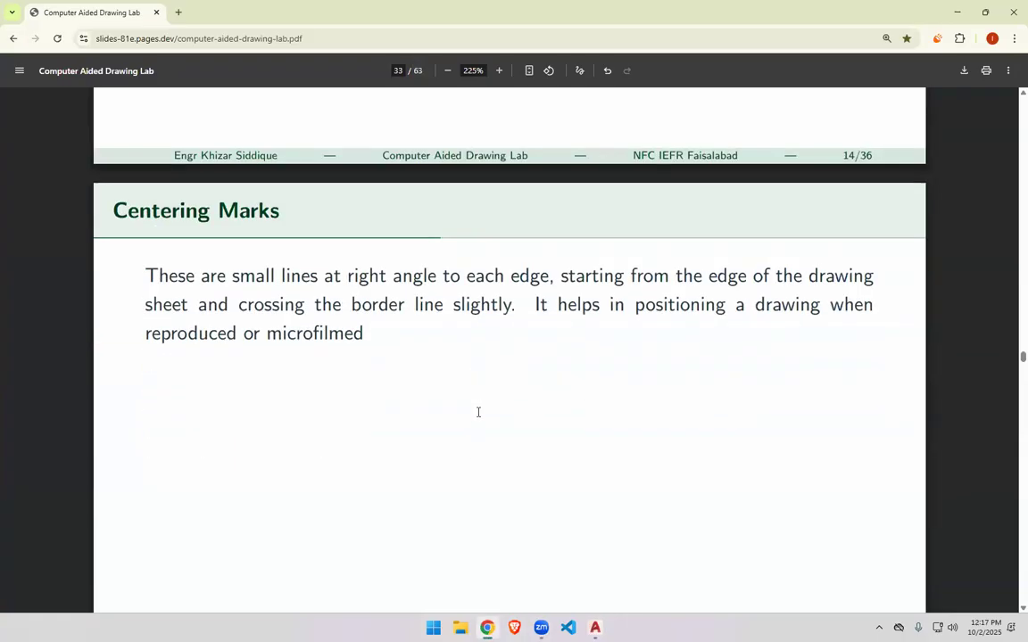
triple_click(166, 191)
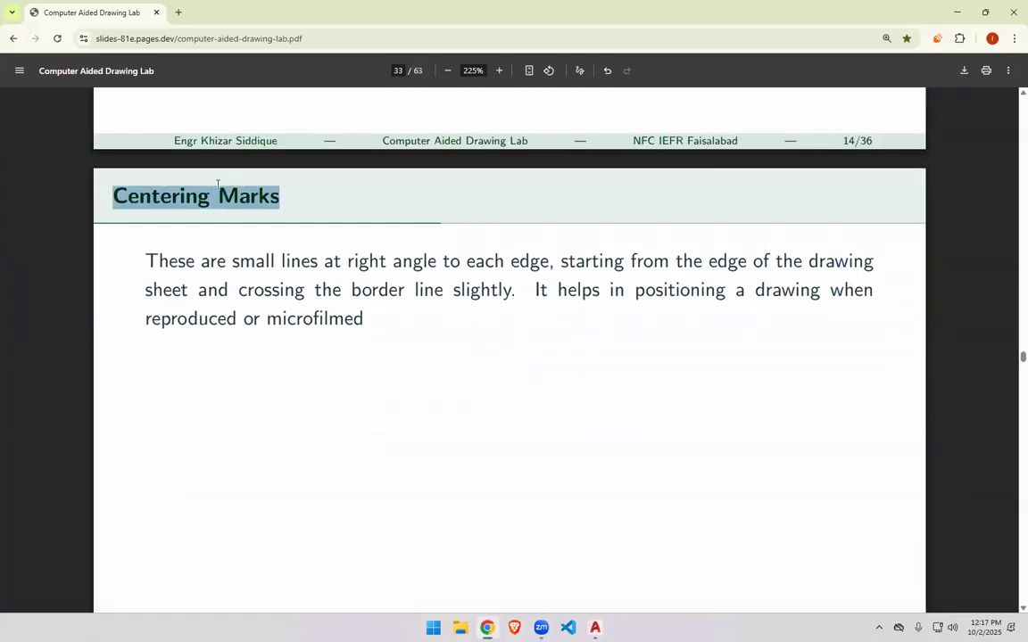
scroll(313, 285, down, 10)
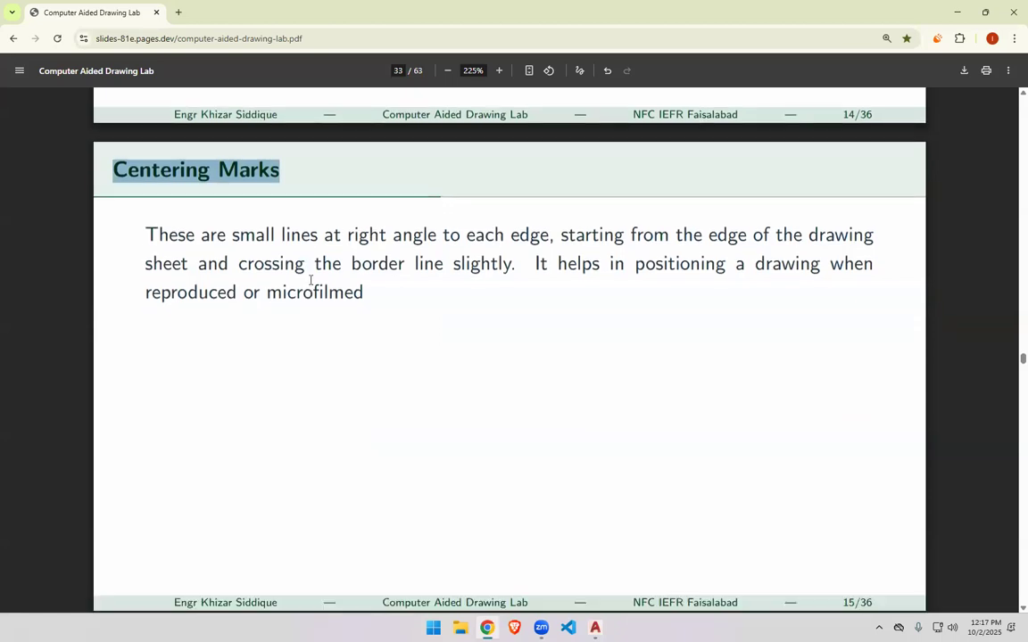
scroll(324, 315, up, 3)
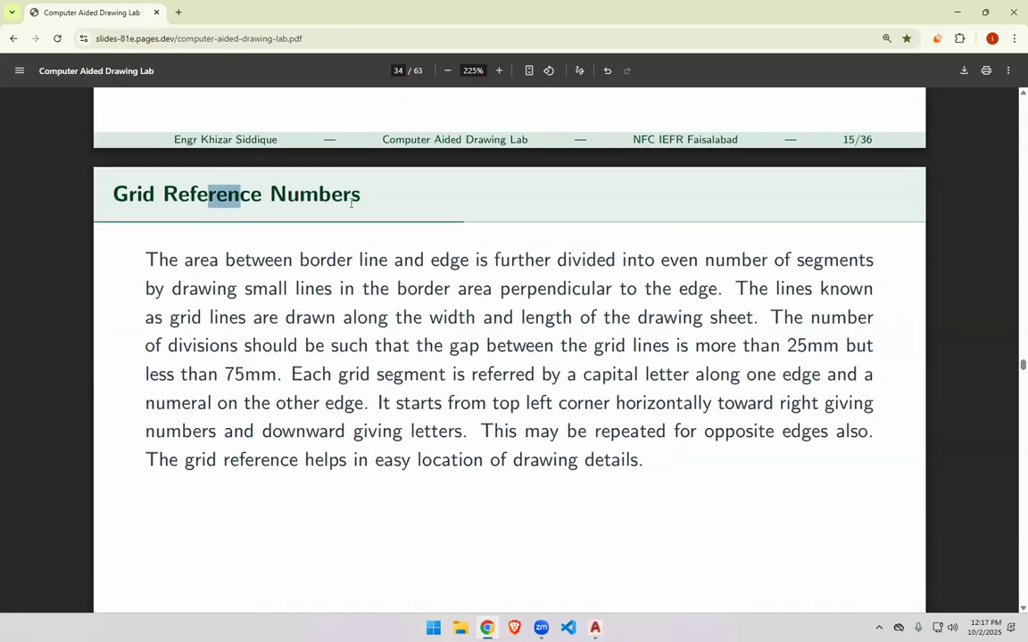
drag(350, 204, 456, 276)
scroll(329, 351, down, 10)
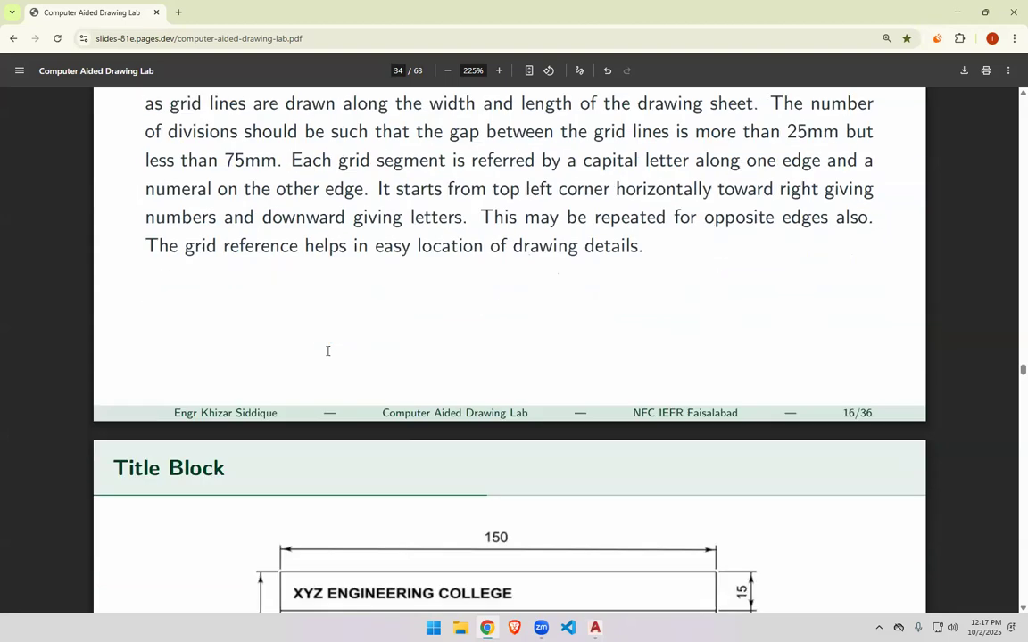
scroll(357, 375, down, 1)
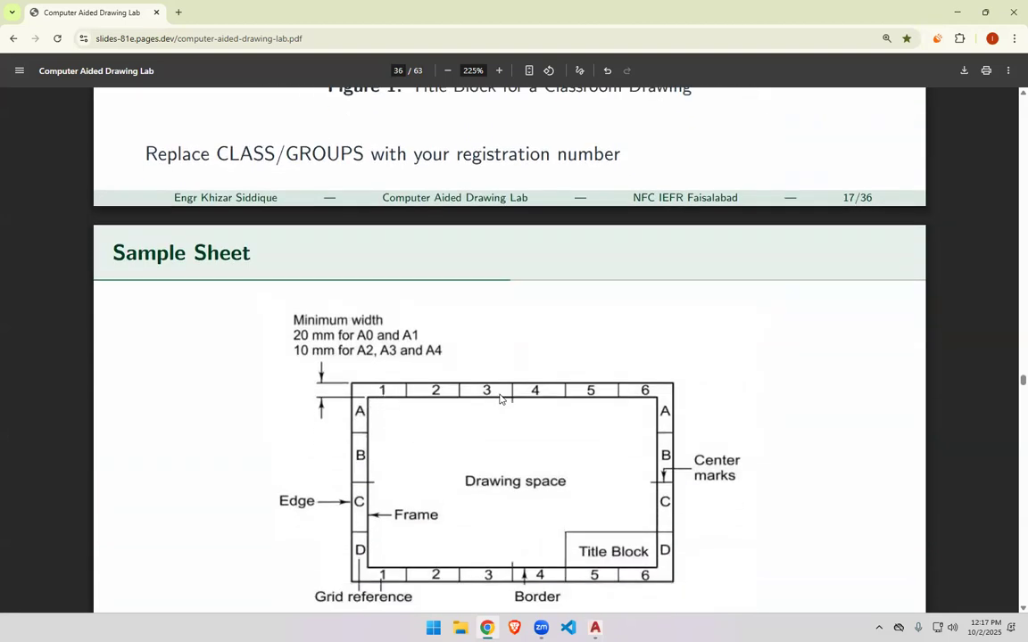
scroll(539, 431, up, 5)
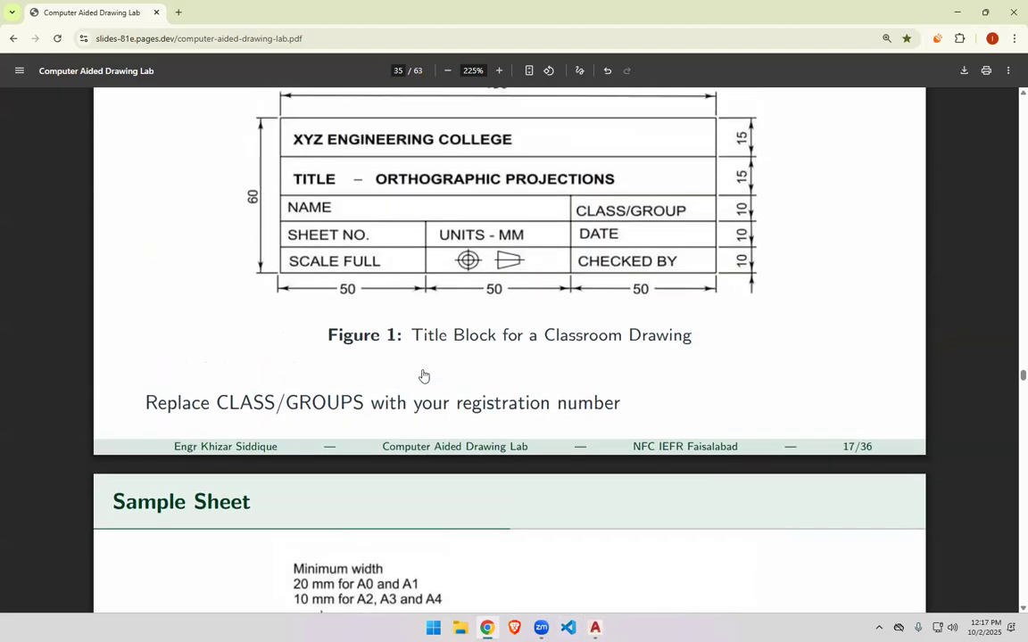
Look through the following slides up to the Drawing Sheet Layout figure and return to the AutoCAD drawing.
scroll(407, 233, down, 20)
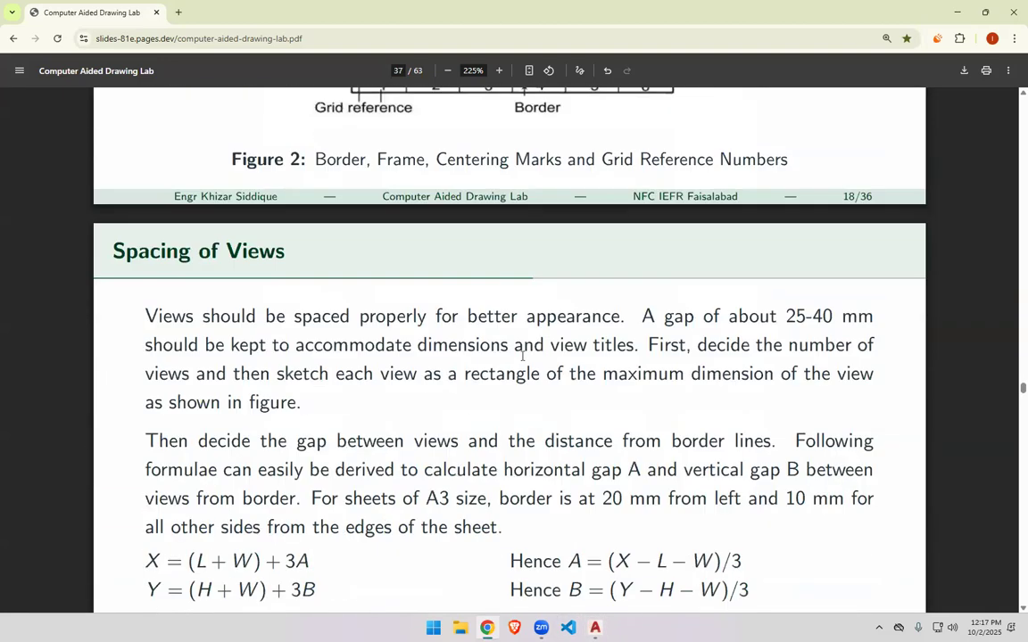
scroll(564, 359, down, 15)
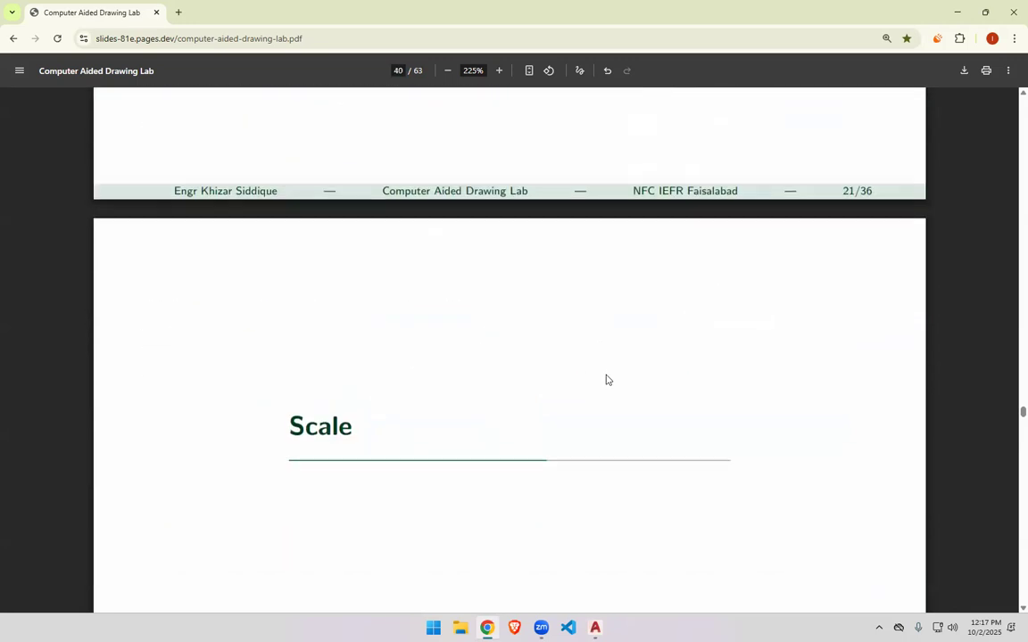
scroll(606, 379, down, 12)
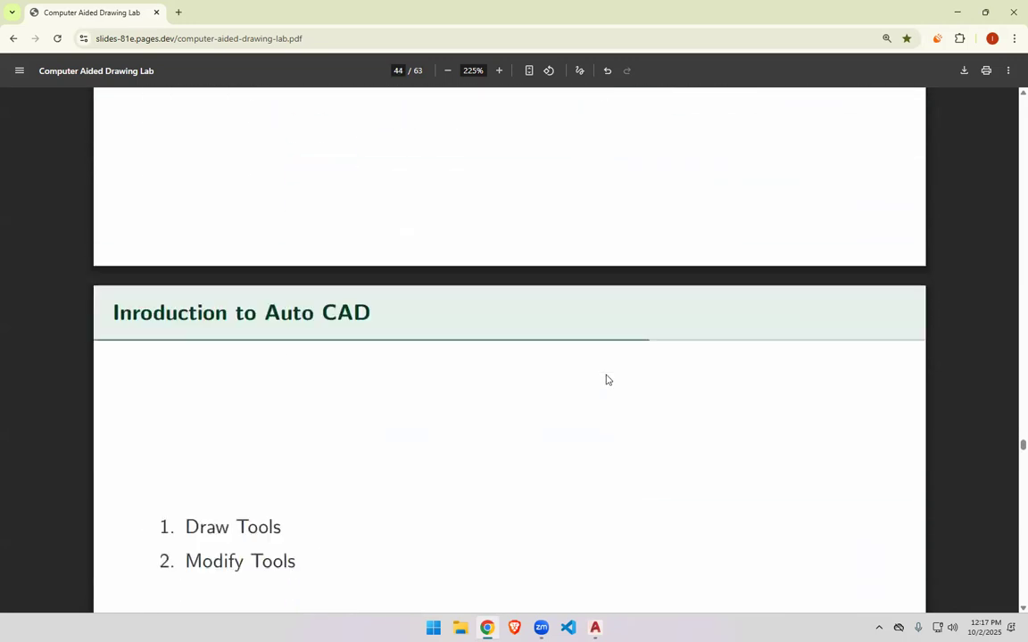
scroll(606, 385, down, 5)
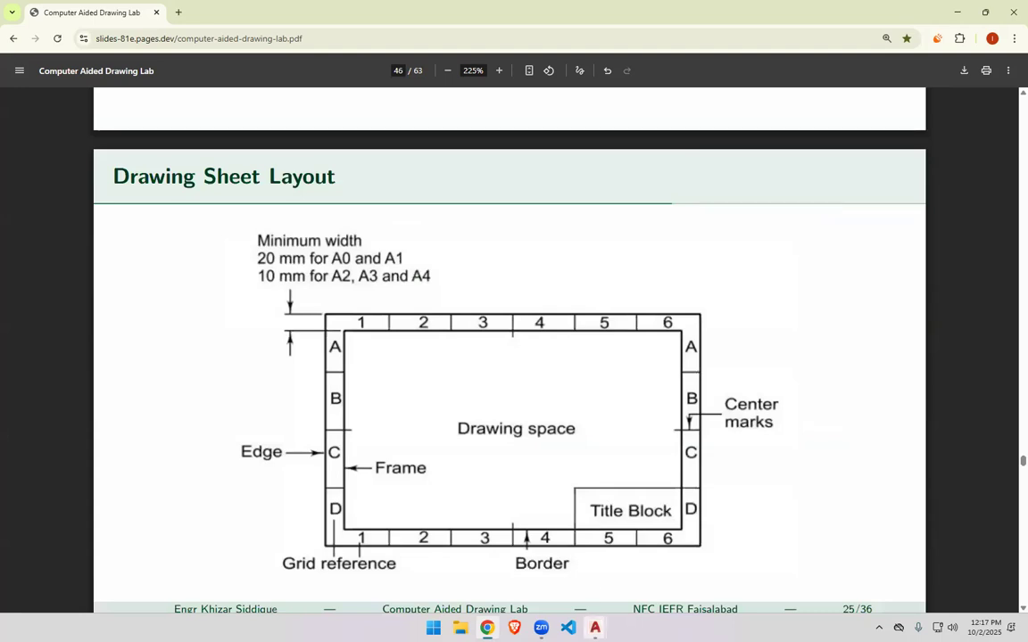
click(595, 628)
click(628, 603)
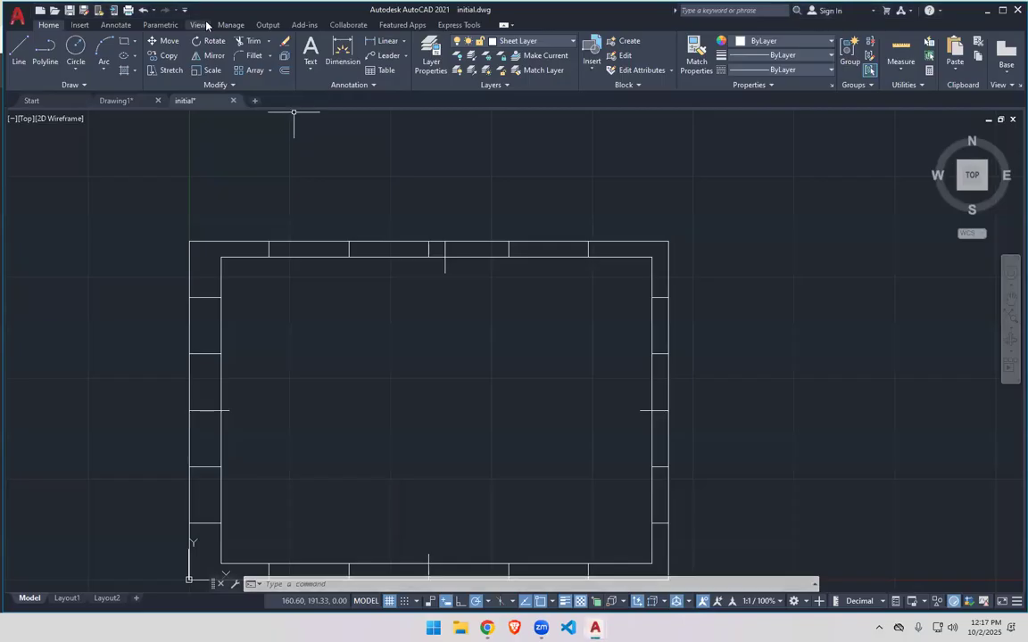
click(124, 41)
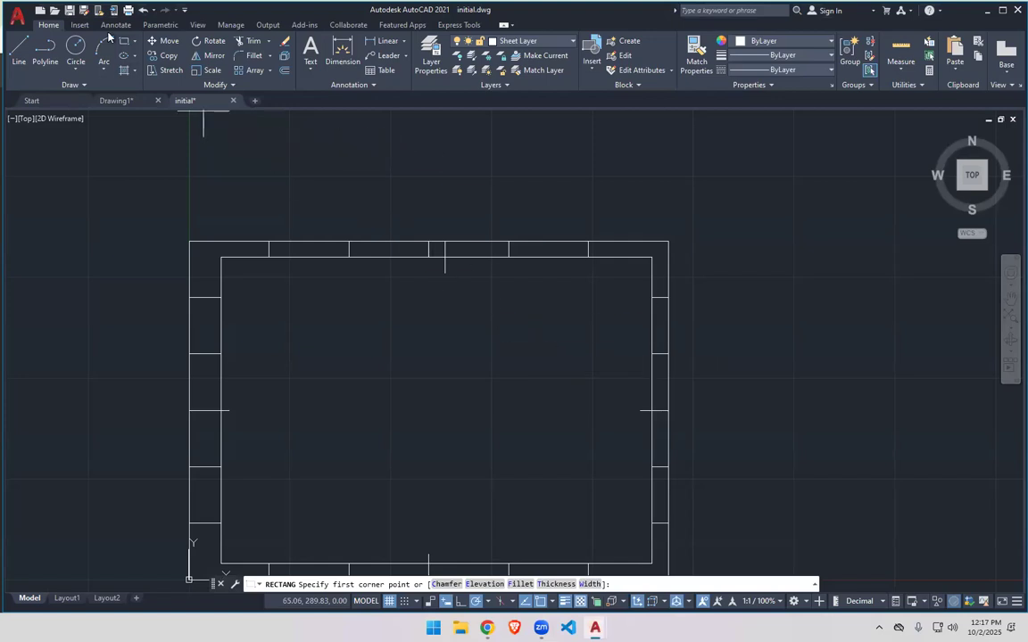
click(125, 41)
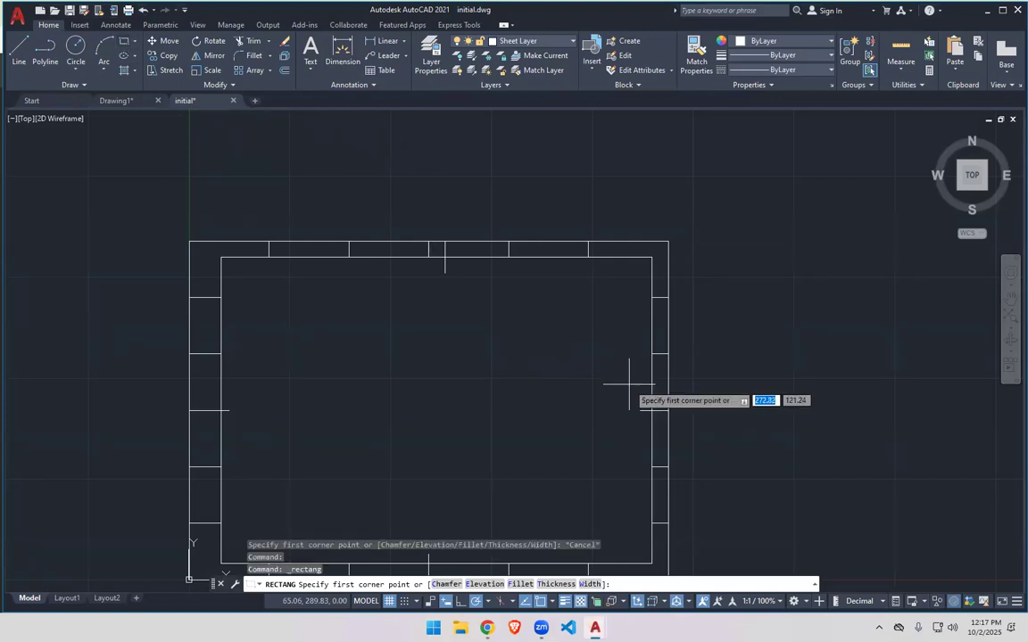
scroll(631, 378, down, 2)
middle_drag(649, 403, 676, 293)
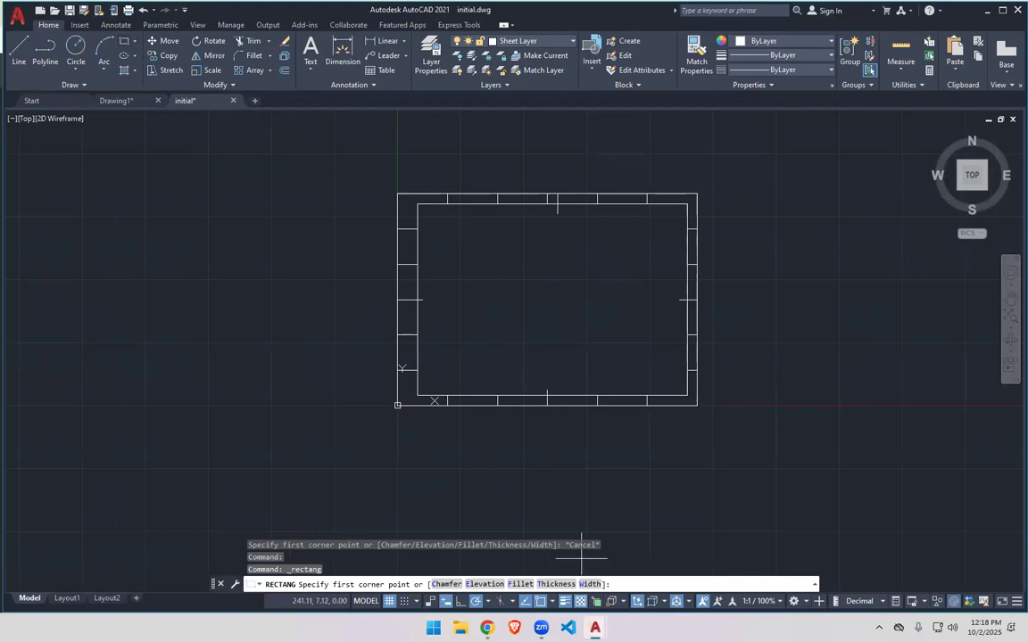
Switch to Chrome, look back through the slides for the dimensioned Title Block figure, and return to the initial.dwg drawing in AutoCAD.
click(487, 628)
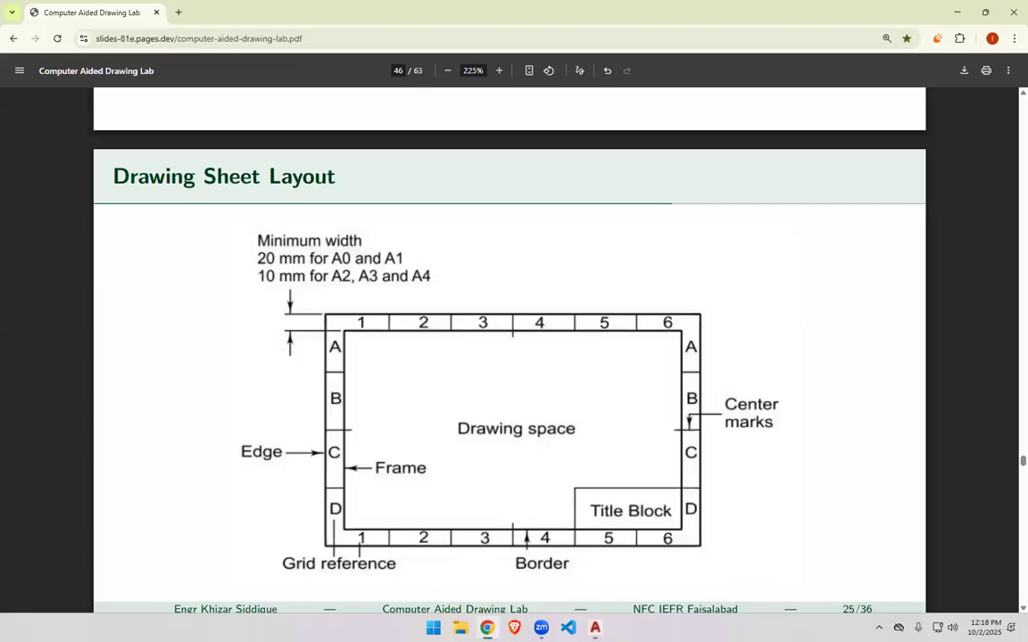
scroll(522, 487, up, 15)
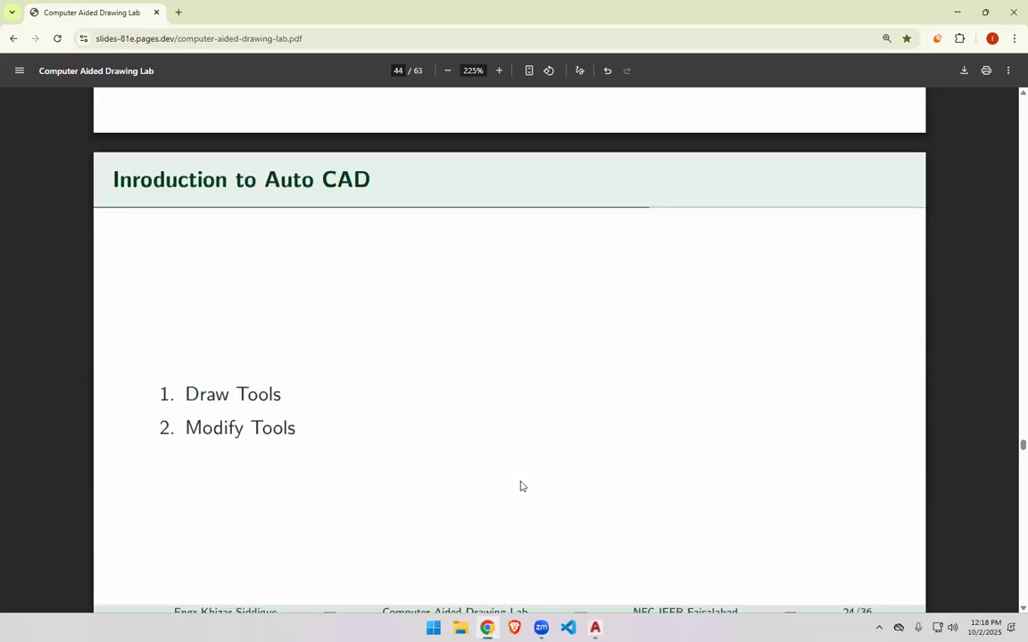
scroll(522, 487, up, 15)
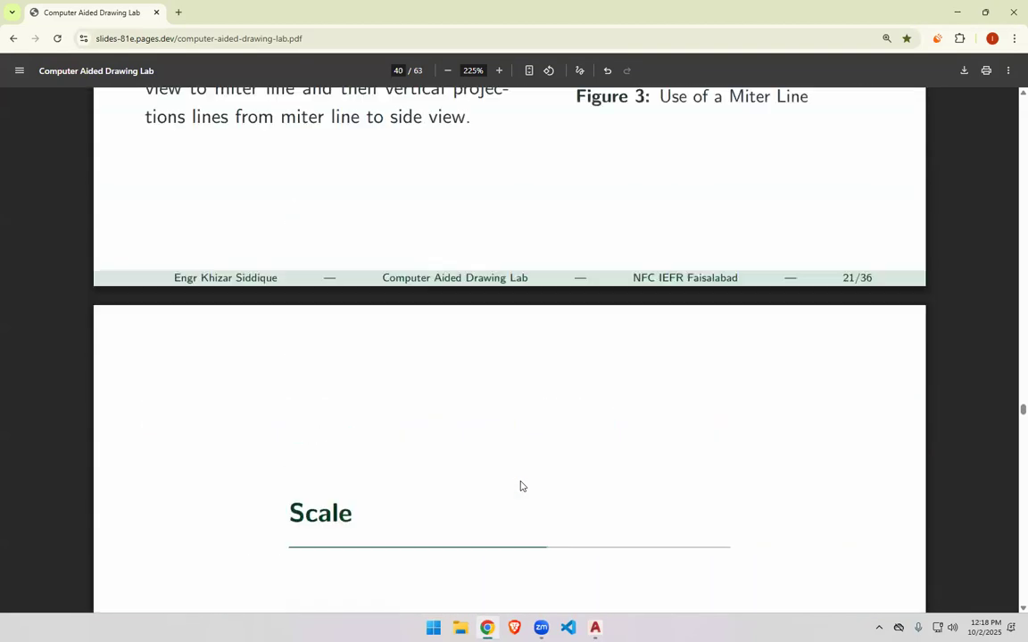
scroll(522, 487, up, 10)
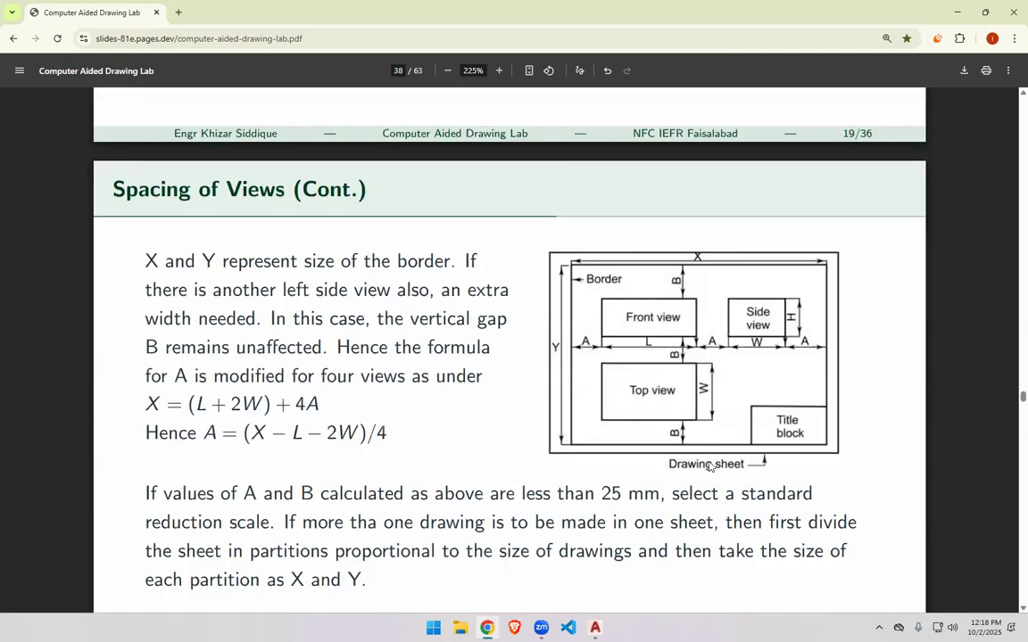
scroll(716, 476, up, 7)
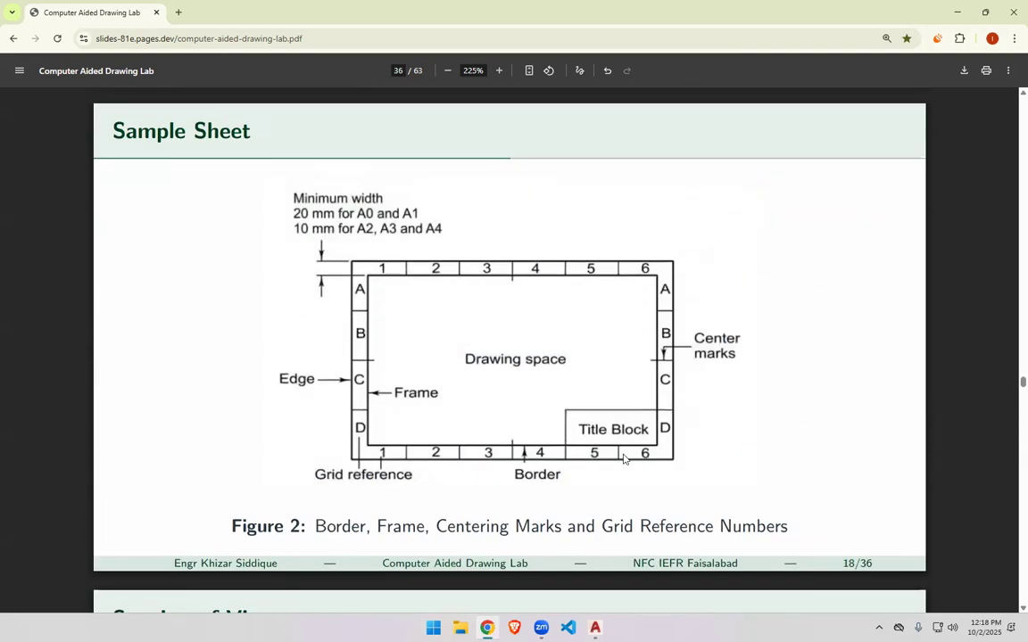
scroll(588, 460, down, 5)
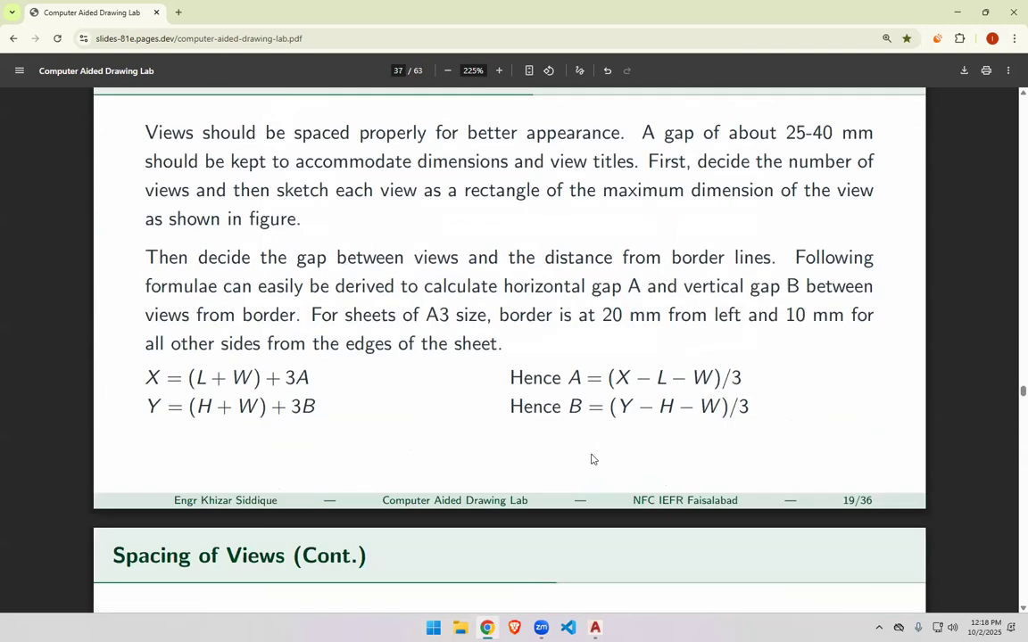
scroll(592, 458, up, 4)
scroll(592, 459, down, 20)
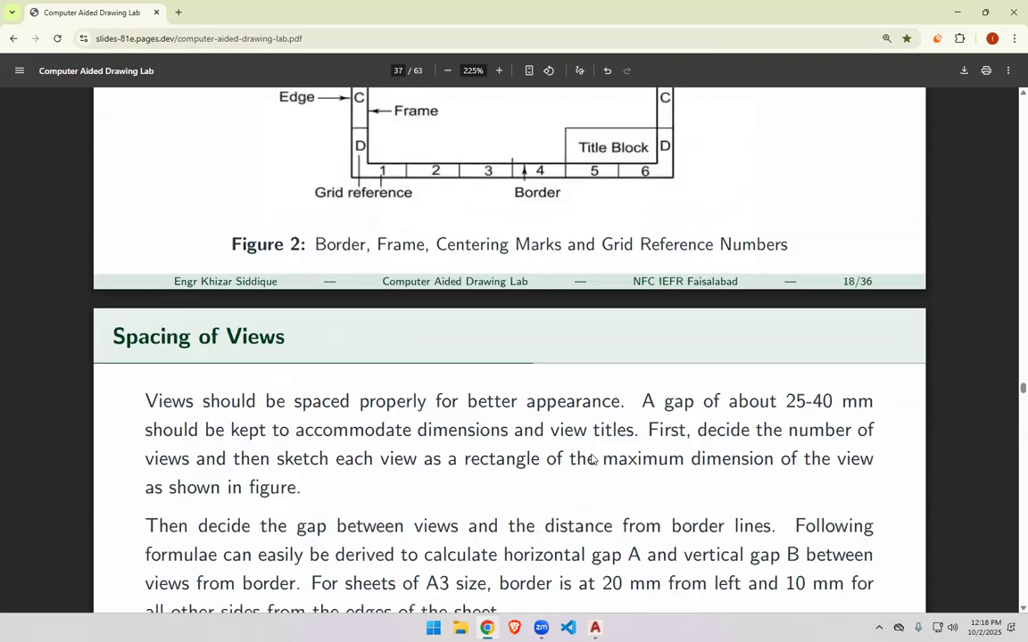
scroll(595, 459, down, 20)
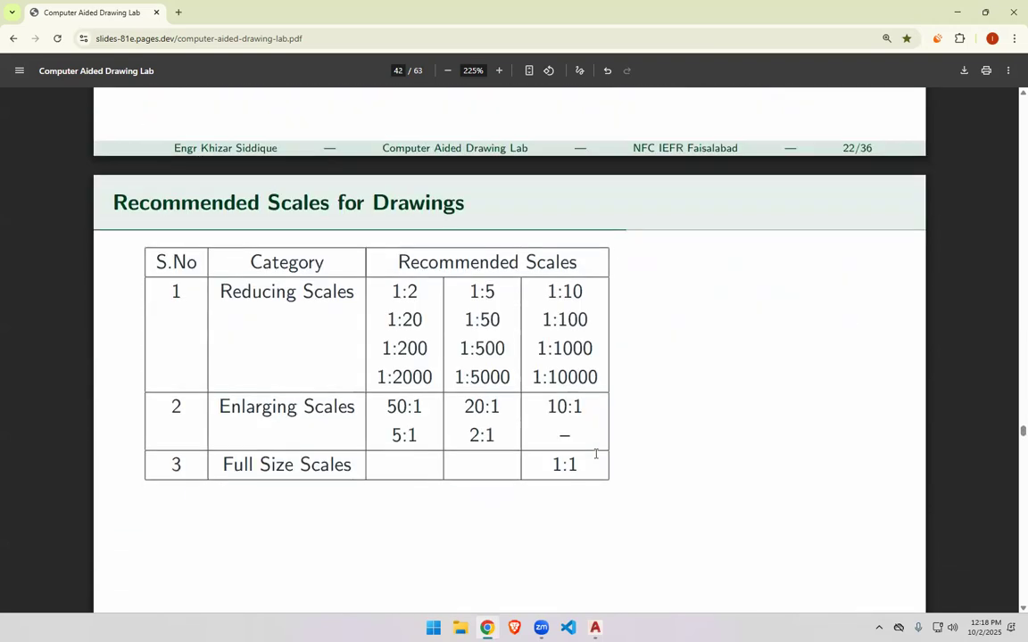
scroll(596, 456, down, 5)
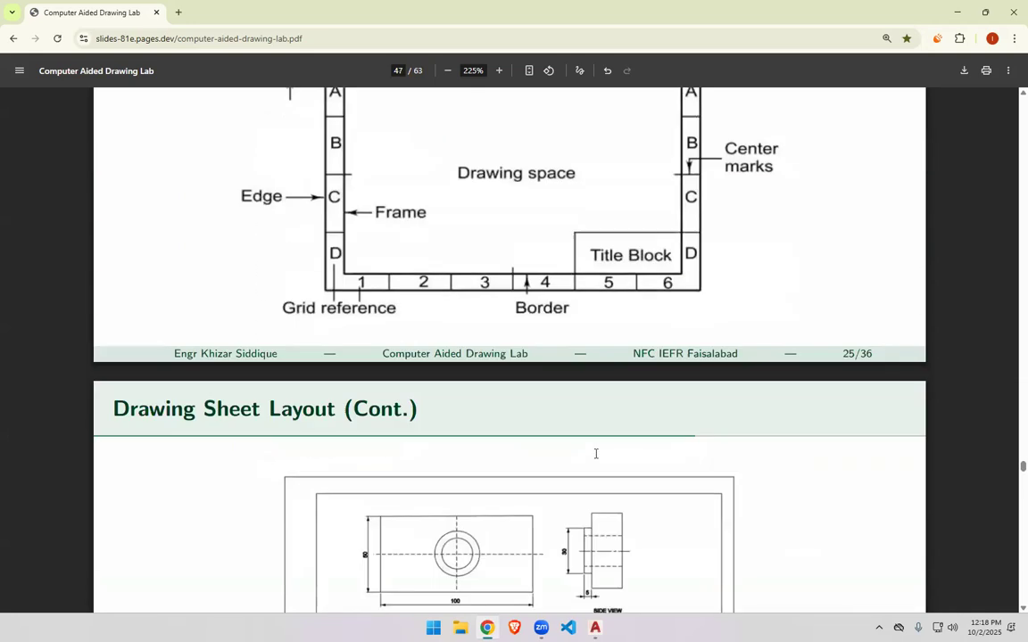
scroll(596, 458, up, 10)
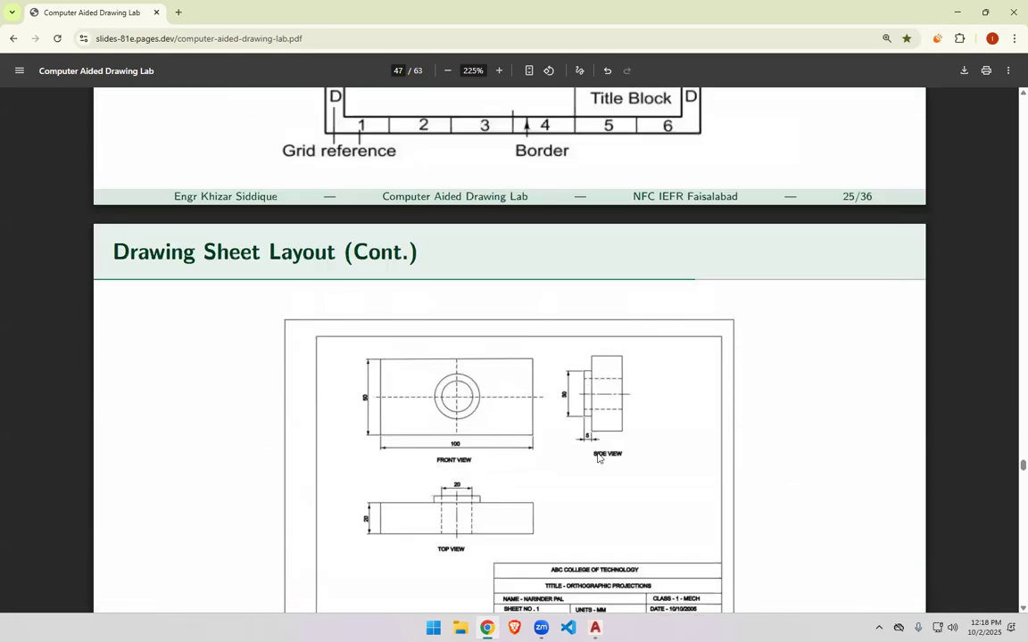
scroll(599, 457, up, 15)
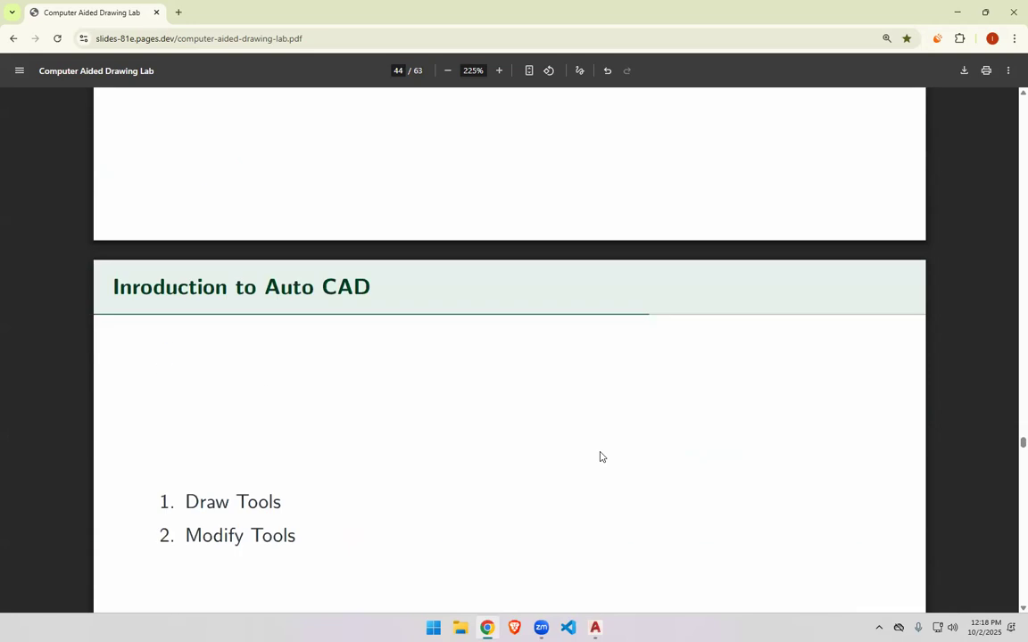
scroll(599, 456, up, 15)
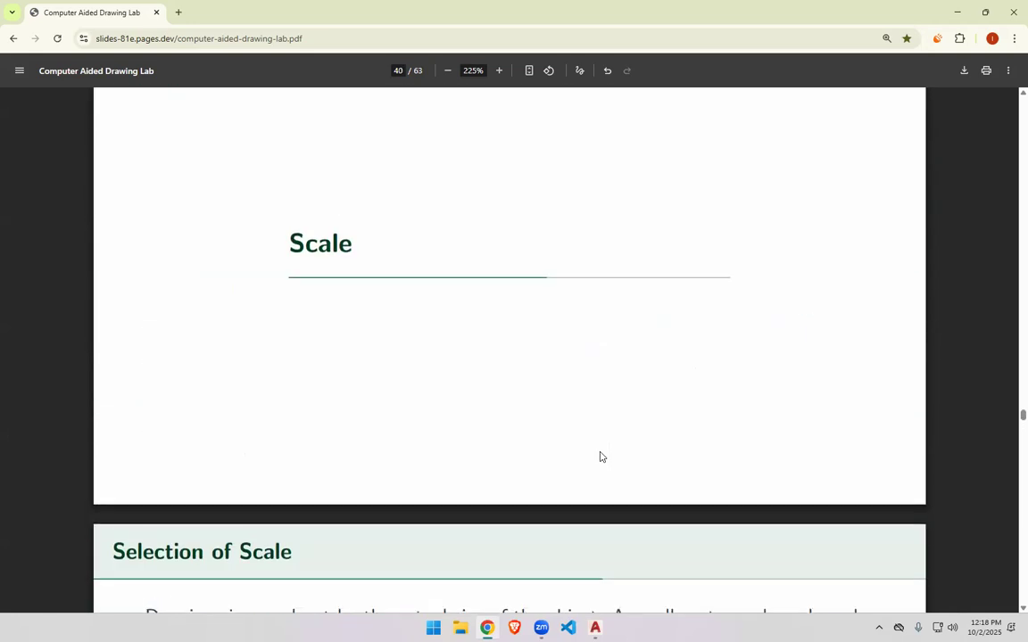
scroll(600, 457, down, 1)
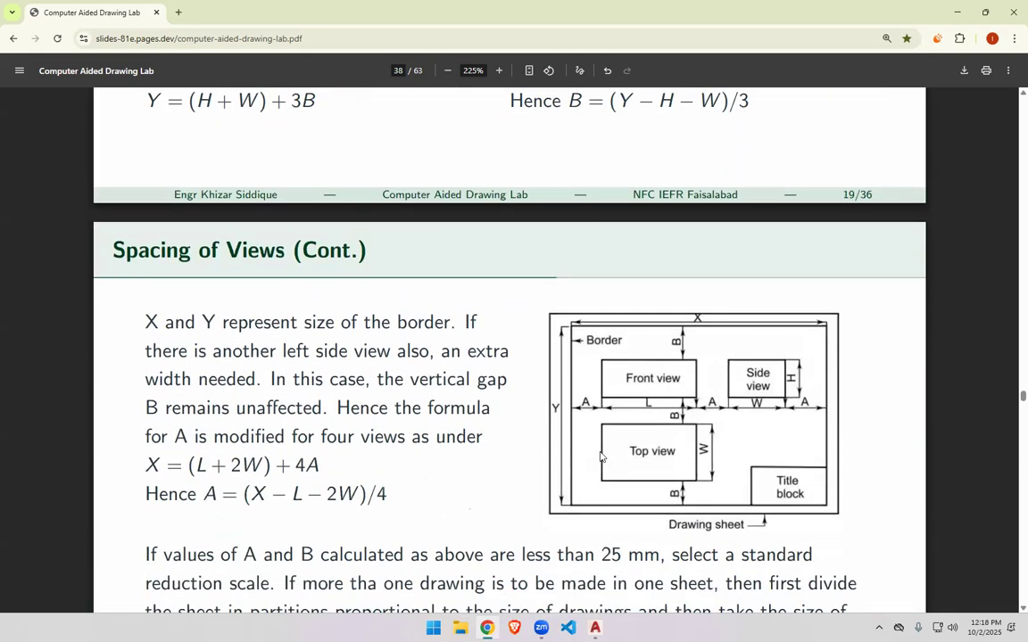
scroll(600, 457, up, 6)
scroll(600, 457, up, 6)
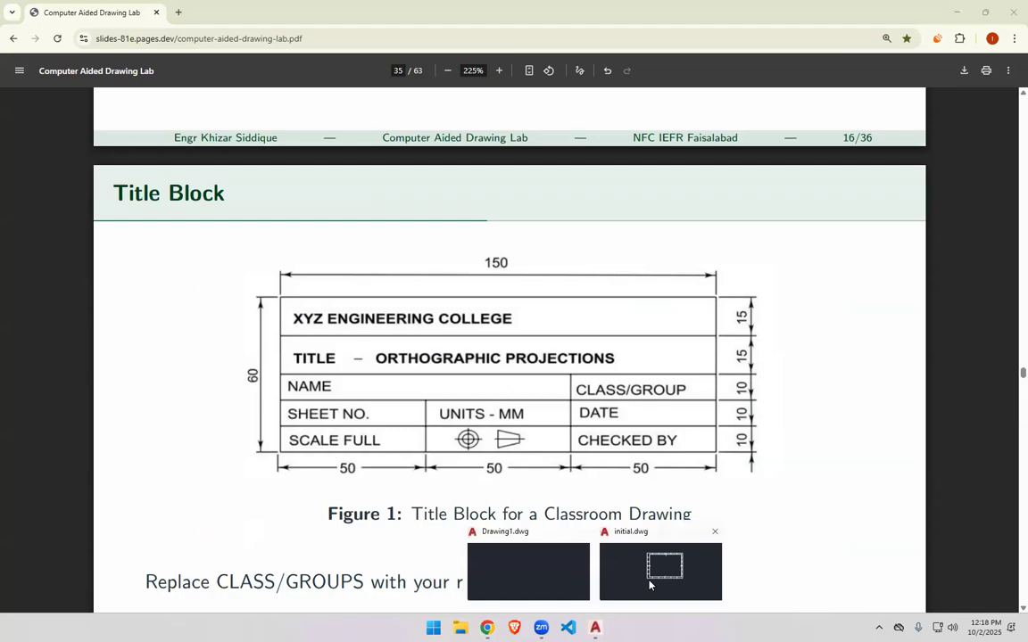
click(650, 586)
Recheck the title block's overall width and height on the Chrome slide and return to the AutoCAD drawing.
click(12, 51)
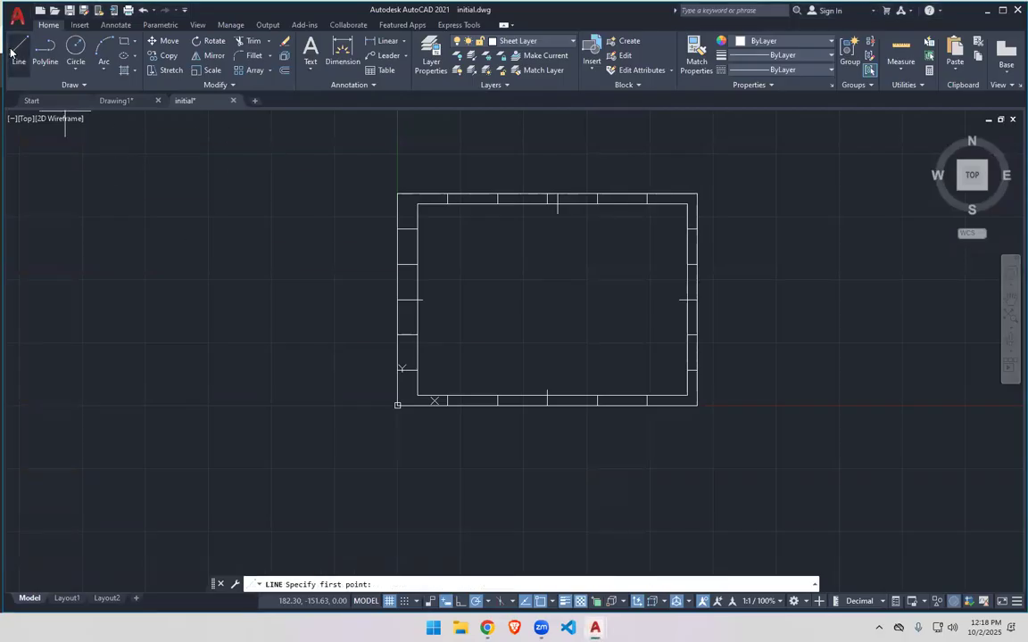
click(124, 41)
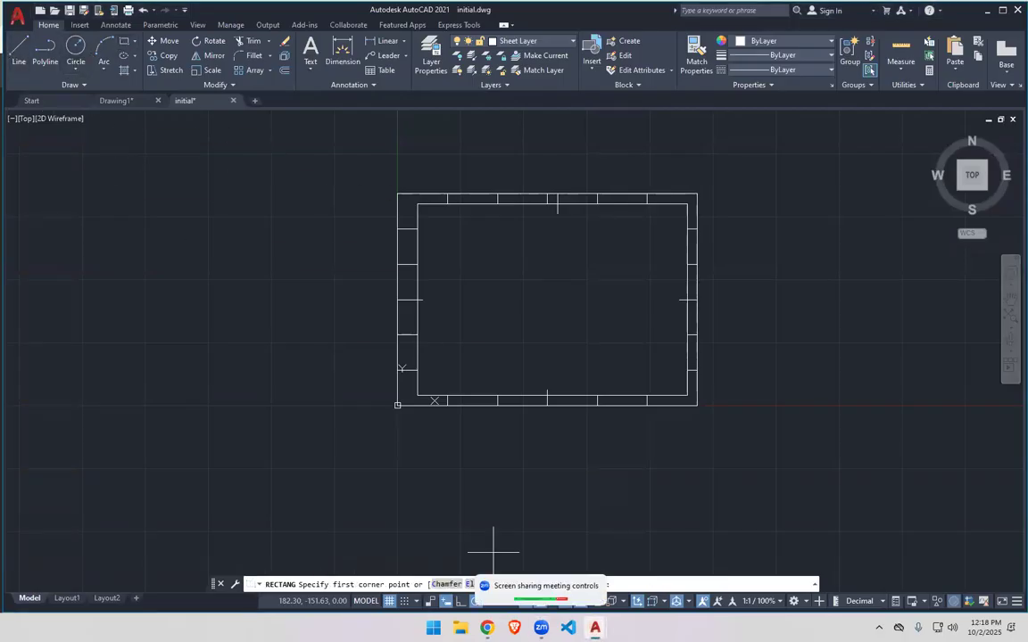
click(487, 627)
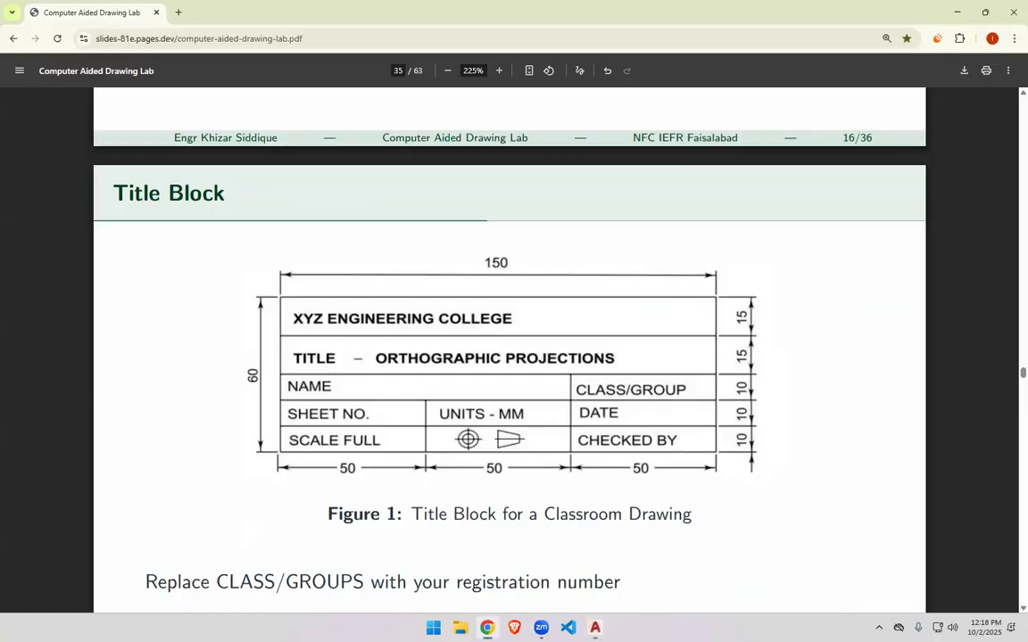
key(alt+Tab)
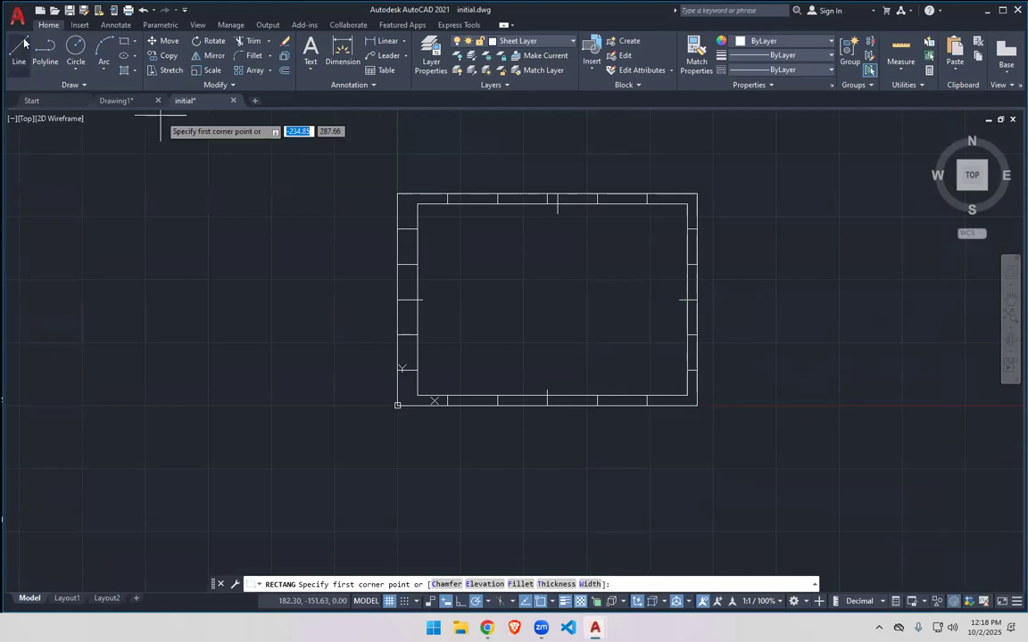
Turn off the Midpoint object snap and turn on Endpoint for drawing the title block rectangle.
click(124, 41)
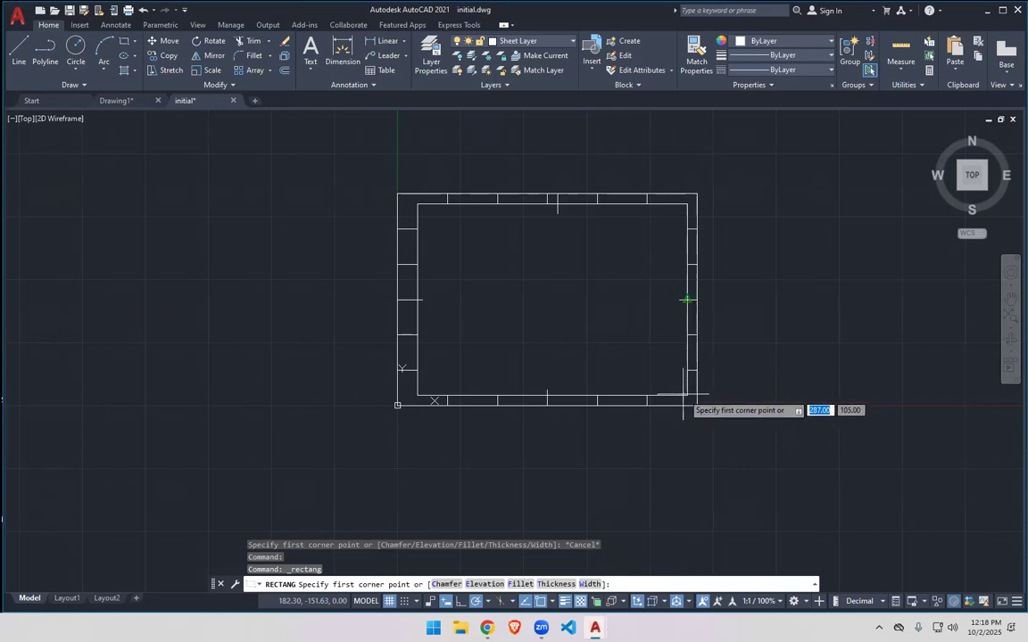
click(550, 603)
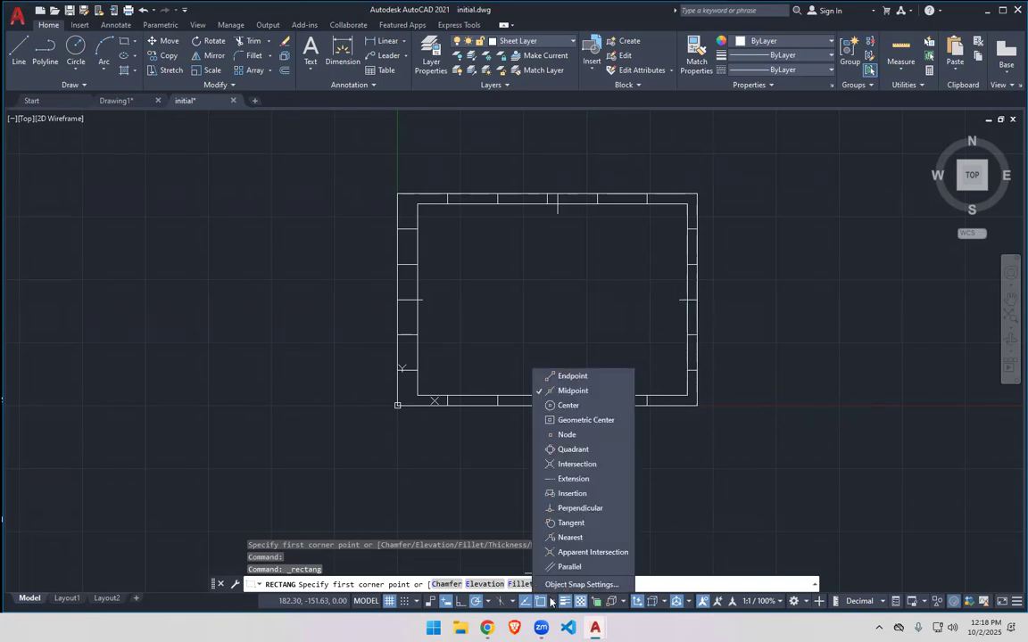
click(573, 391)
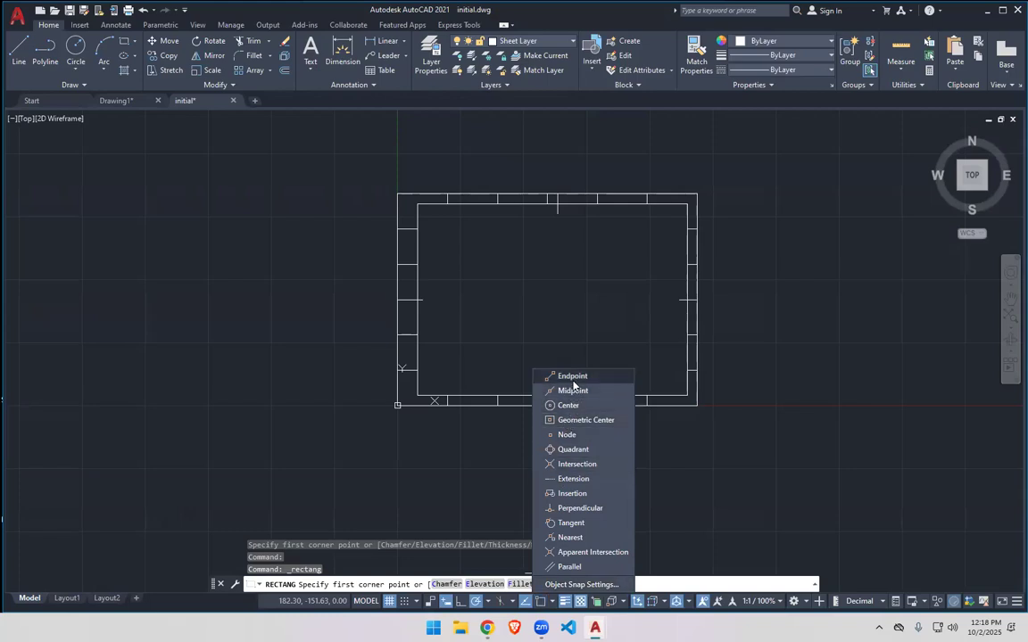
click(553, 604)
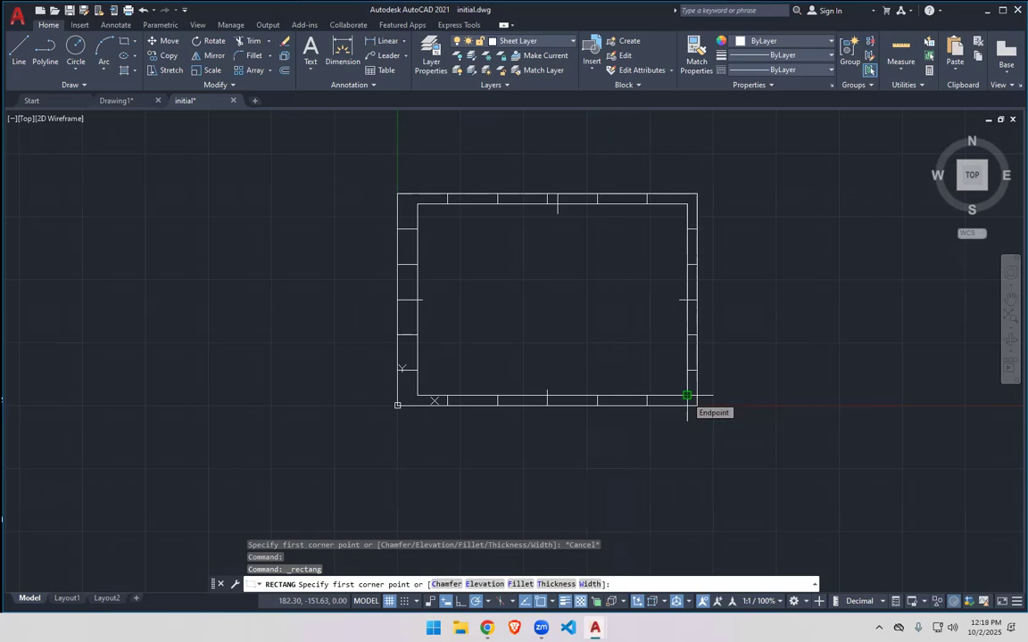
Draw a 150 × 60 title block rectangle from the inner frame's lower-right corner, extending up and to the left.
click(687, 395)
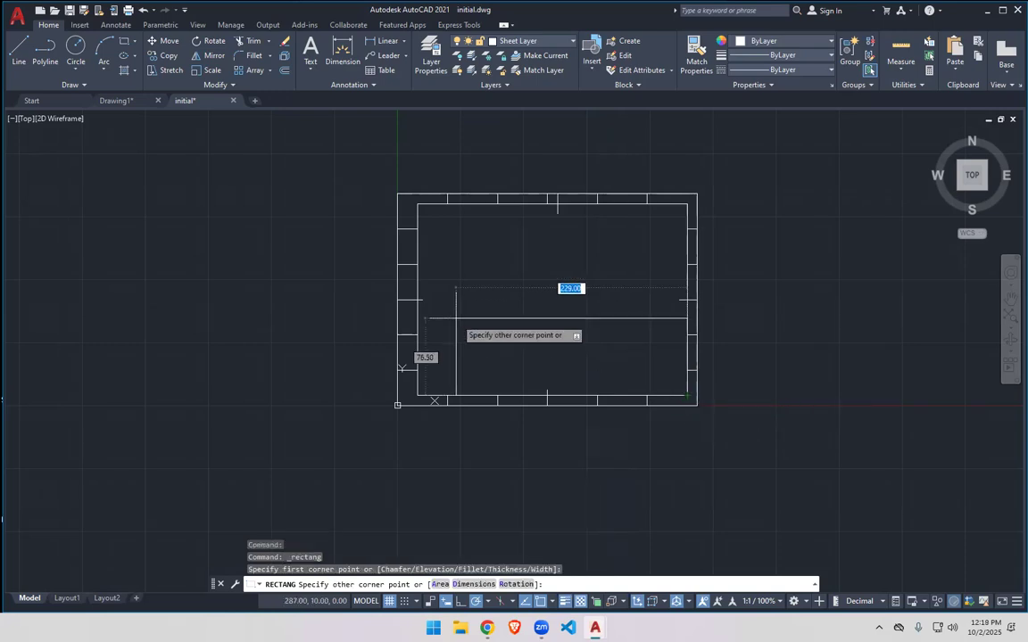
text(150)
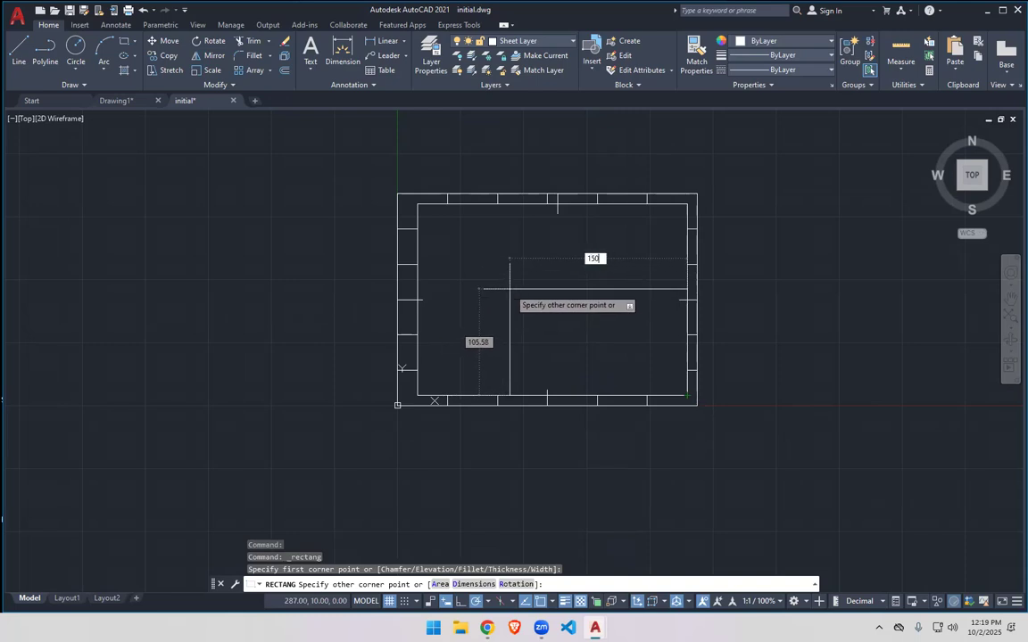
key(Tab)
text(60)
key(Return)
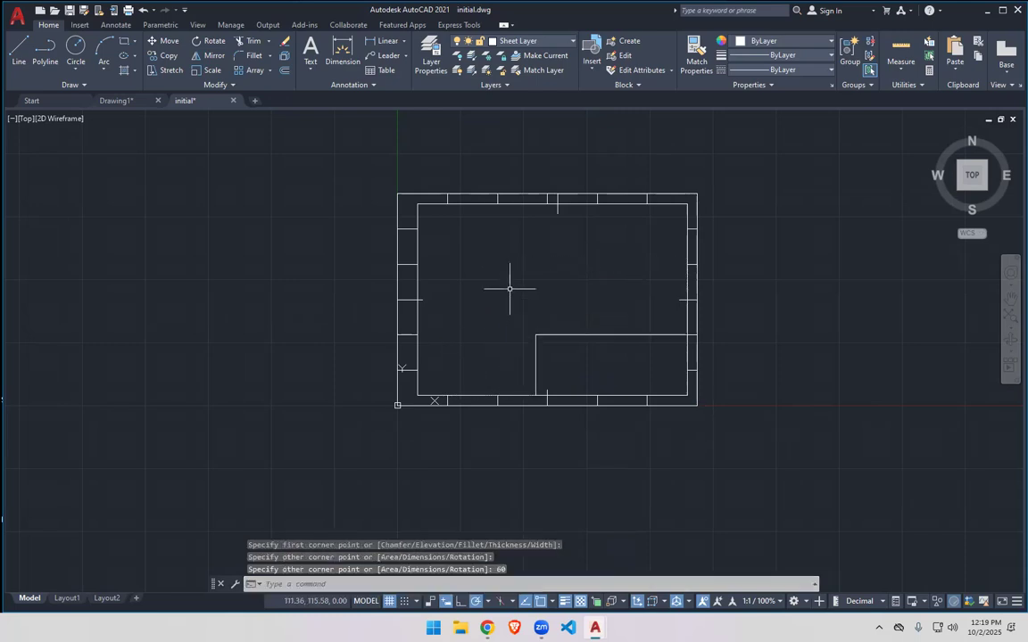
Check the row heights on the Title Block slide in Chrome, then explode the title block rectangle in AutoCAD into separate lines.
key(alt+Tab)
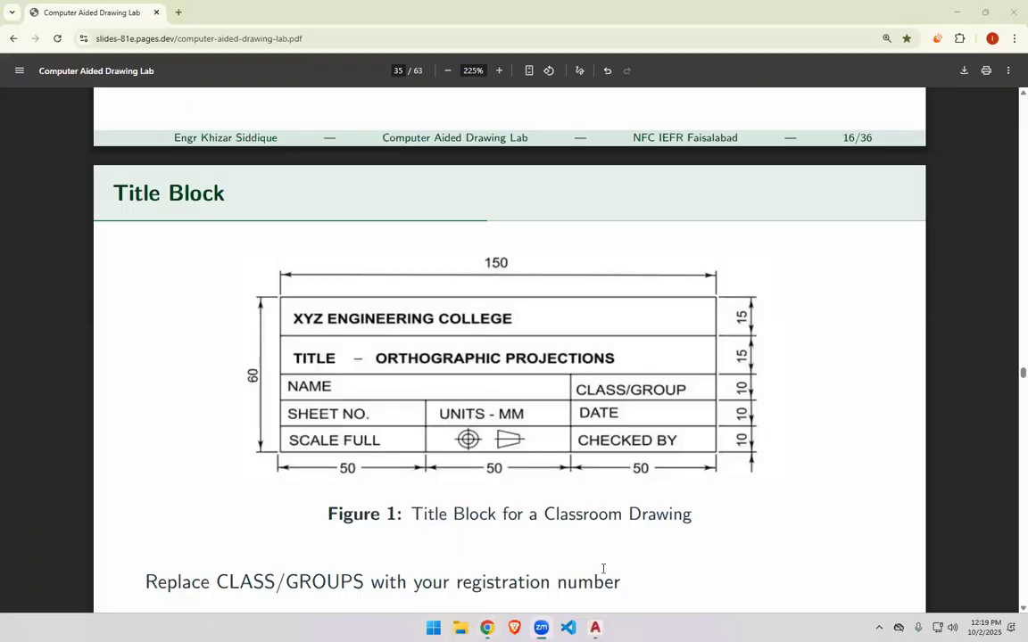
click(959, 17)
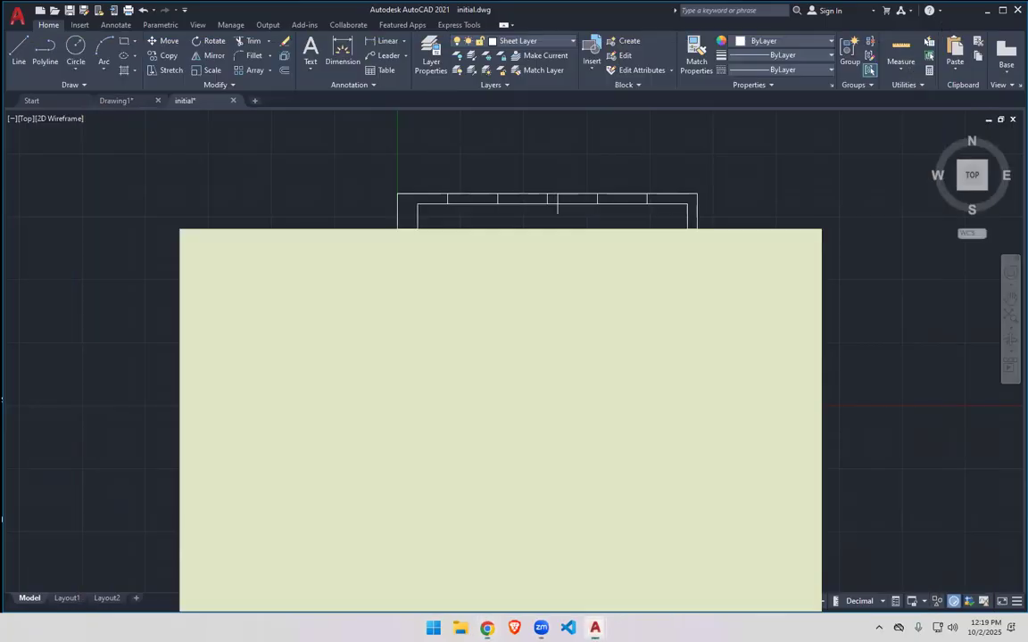
text(EXPL)
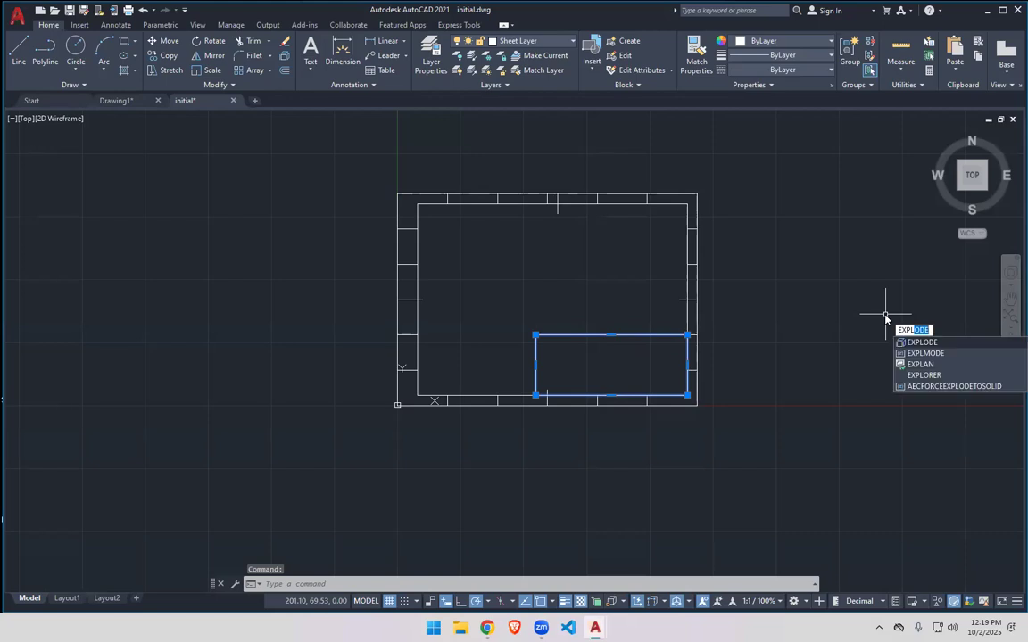
key(Return)
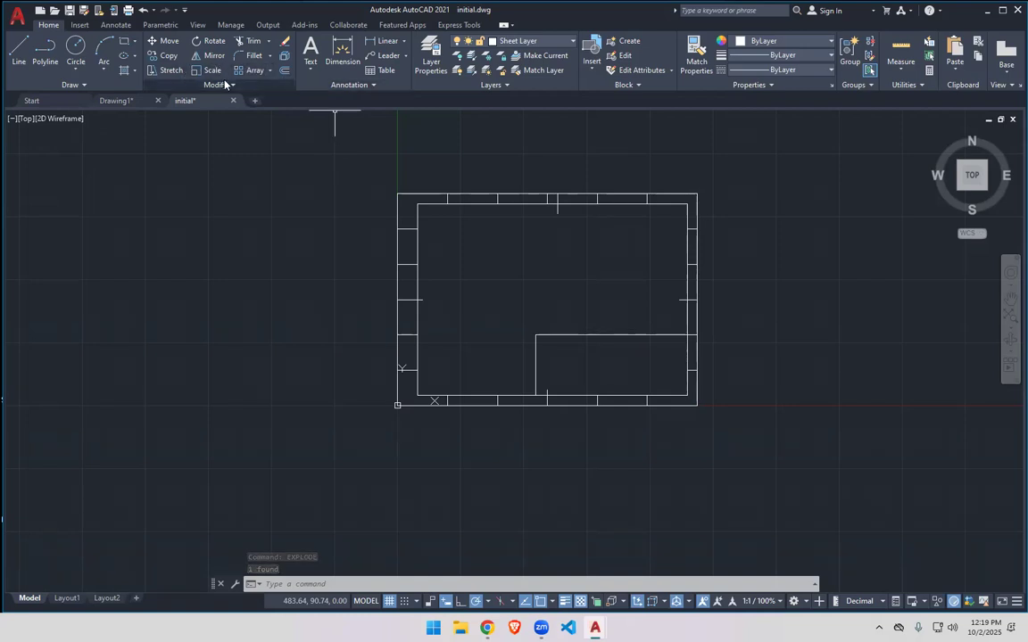
Offset the title block's top edge downward by 15 twice to form the two upper row lines.
click(284, 71)
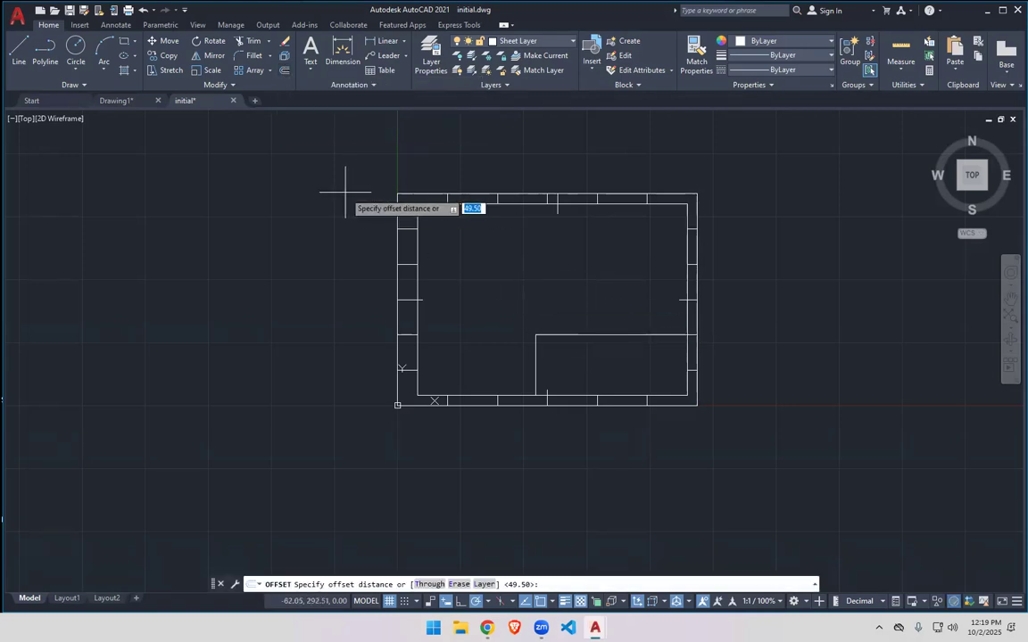
key(Escape)
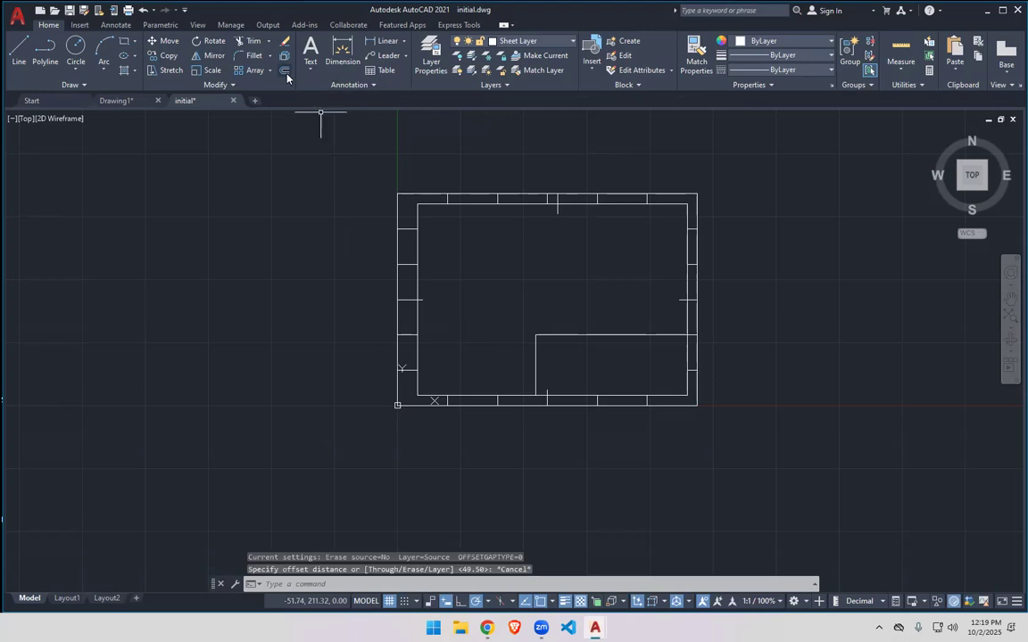
click(285, 71)
text(15)
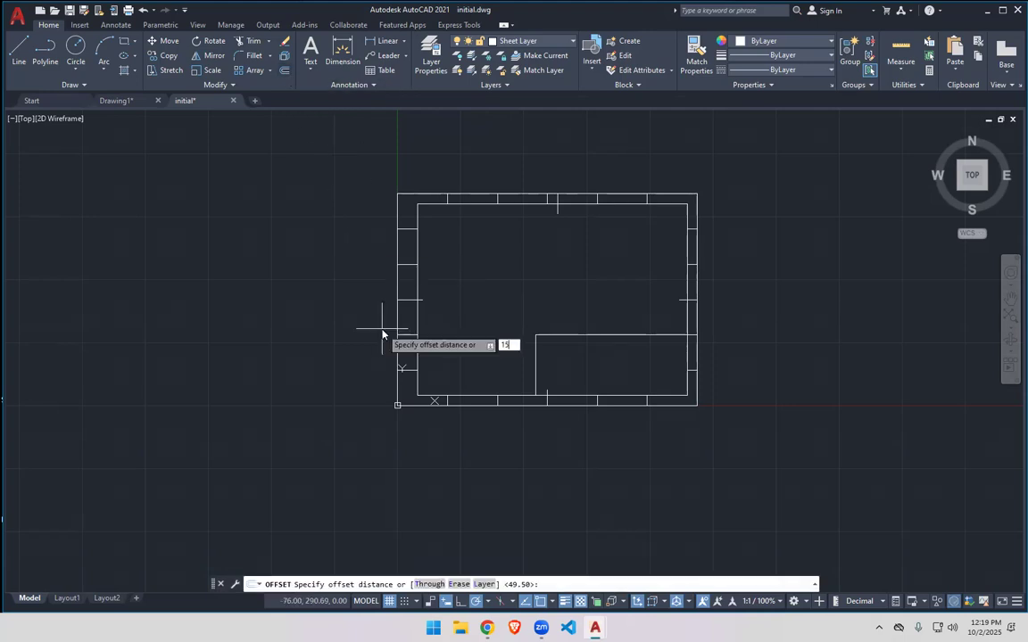
key(Return)
click(635, 335)
click(625, 356)
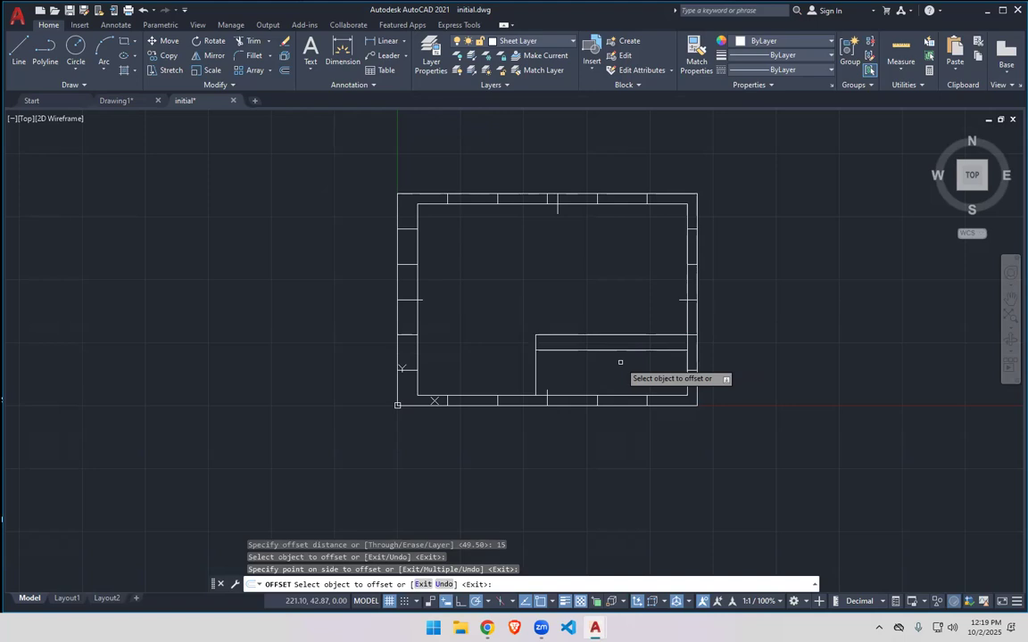
click(622, 349)
click(620, 367)
key(Escape)
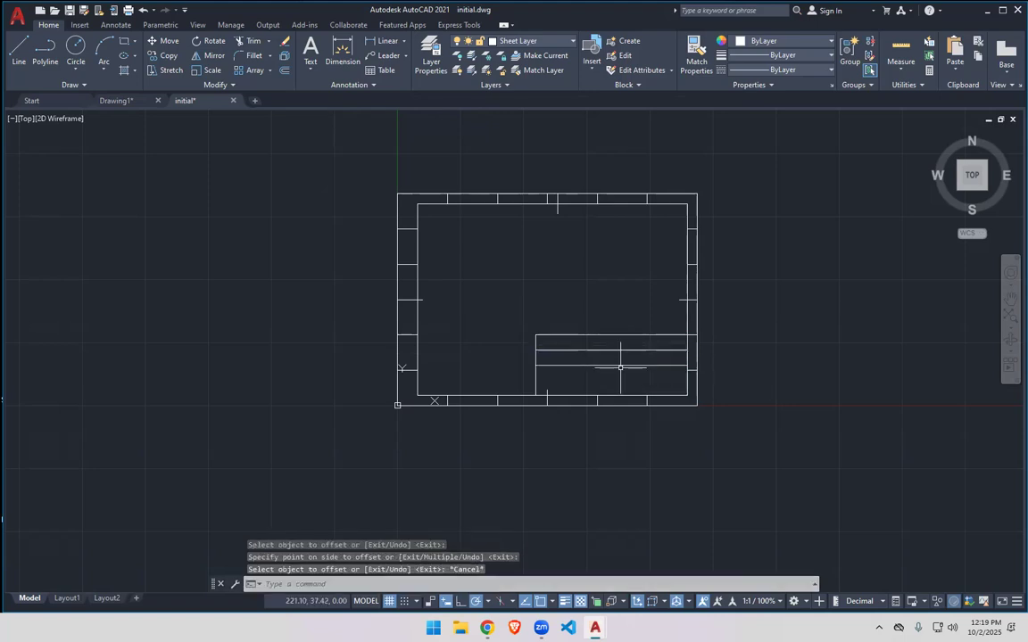
Check the lower row heights on the Chrome slide, then offset the second row line downward twice by 10 in AutoCAD.
key(alt+Tab)
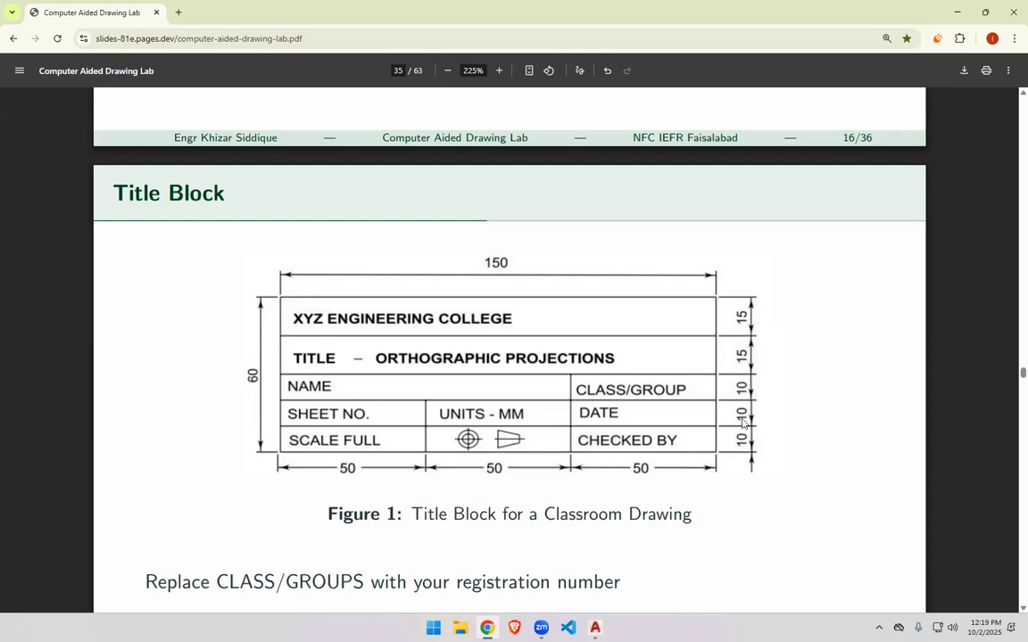
key(alt+Tab)
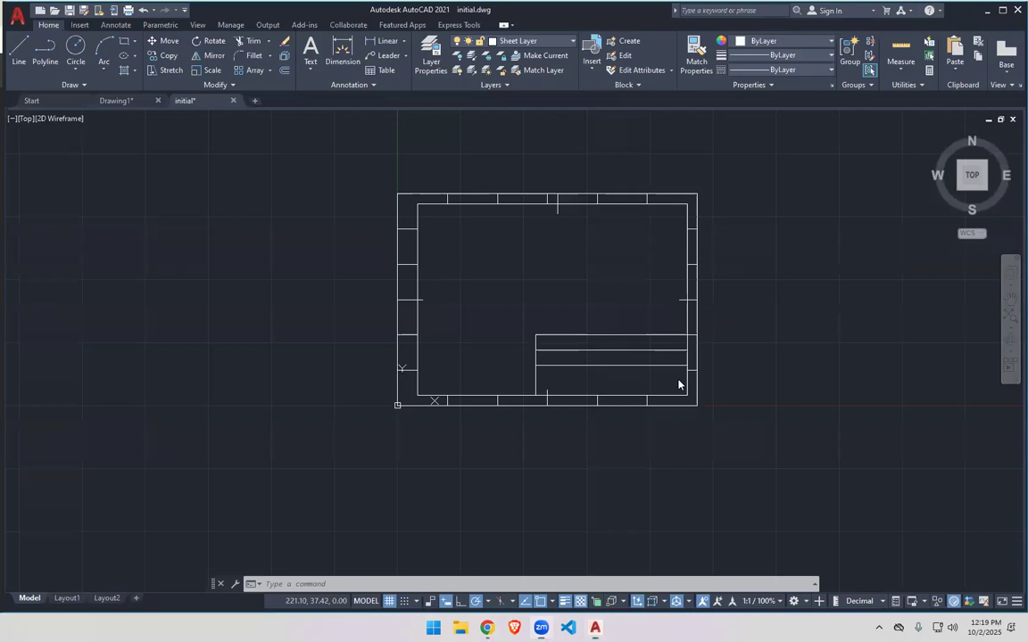
click(286, 72)
text(10)
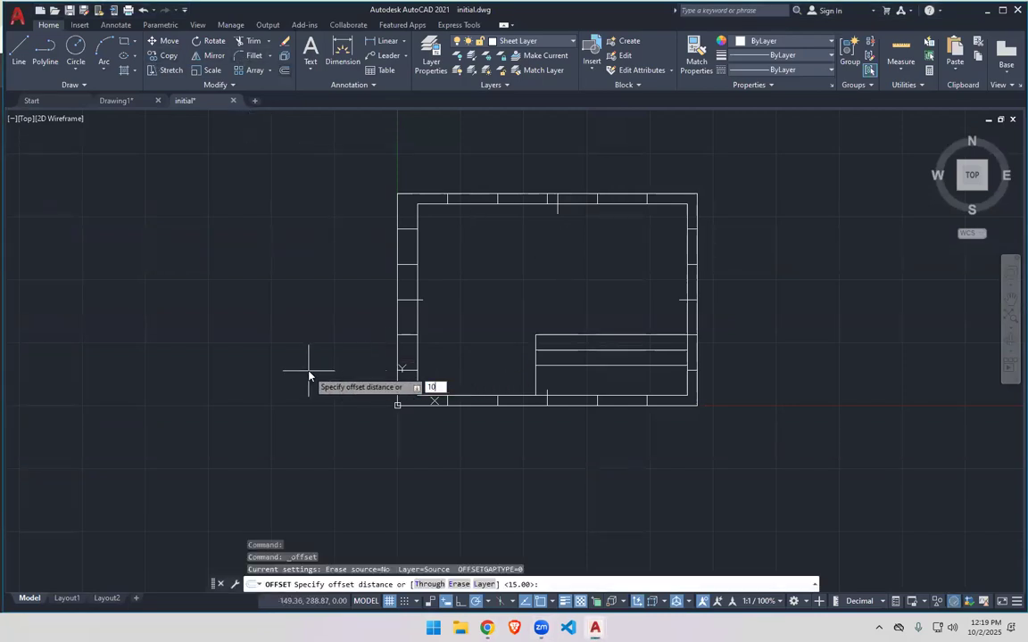
key(Return)
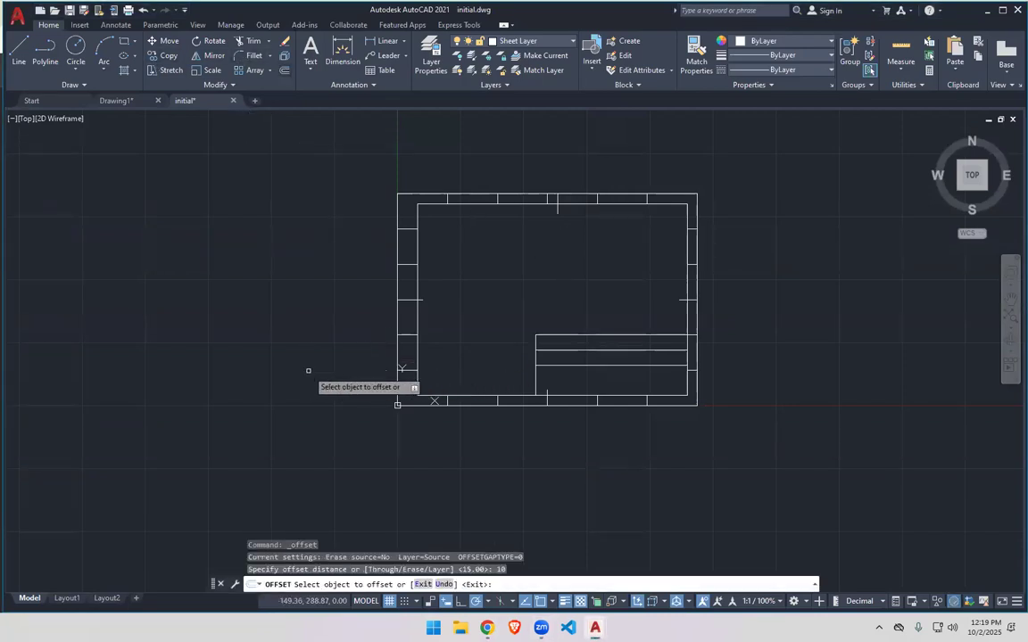
click(555, 365)
click(554, 380)
click(550, 375)
click(551, 386)
key(Escape)
Compare the title block rows with the Chrome slide, check its column widths, and return to the AutoCAD drawing.
key(alt+Tab)
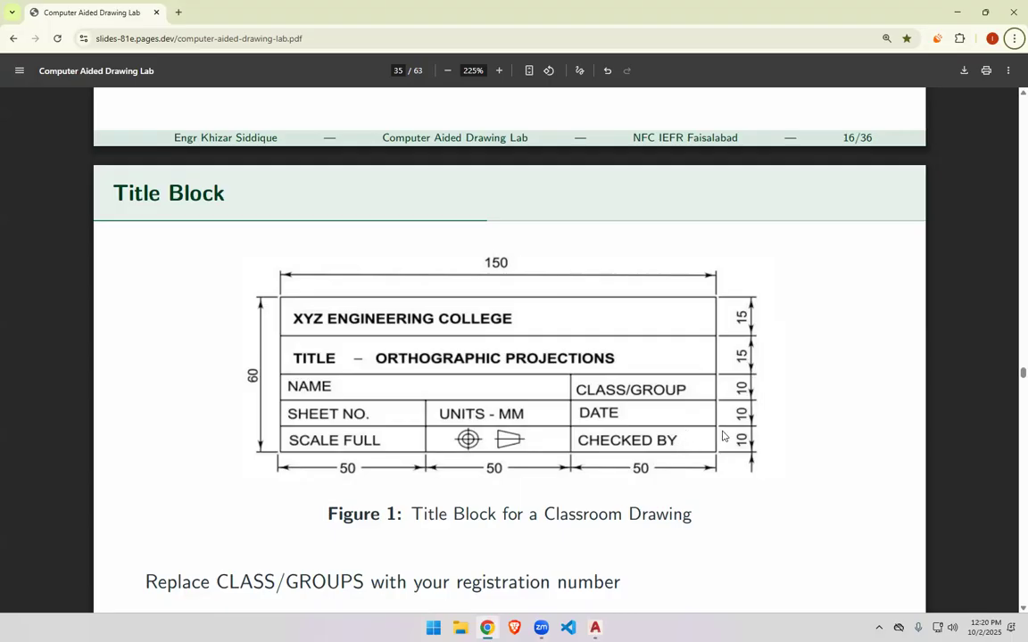
click(956, 12)
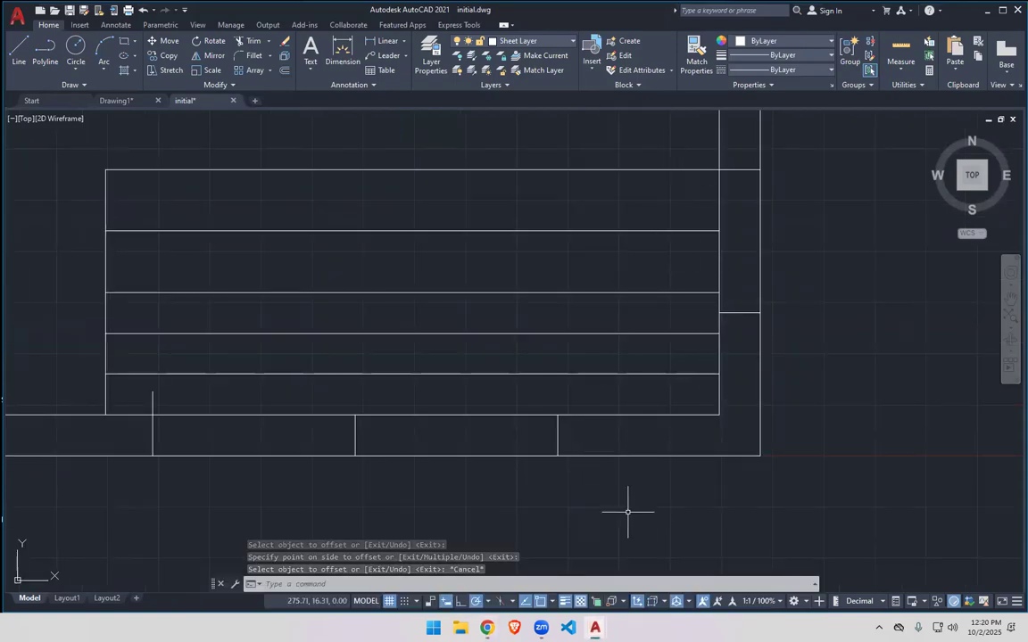
scroll(638, 512, down, 1)
mouse_move(595, 627)
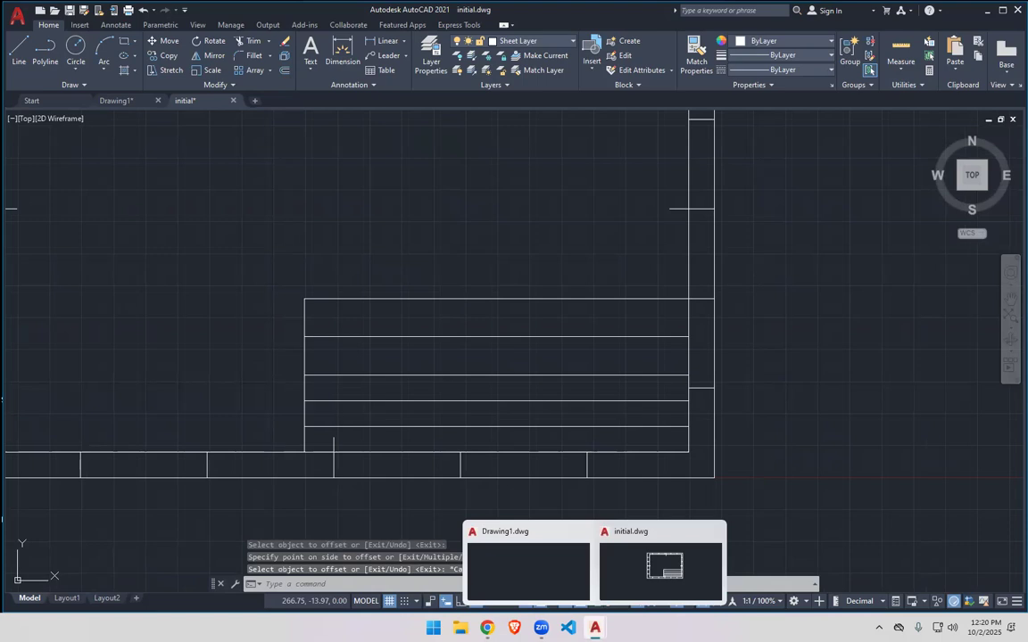
mouse_move(701, 555)
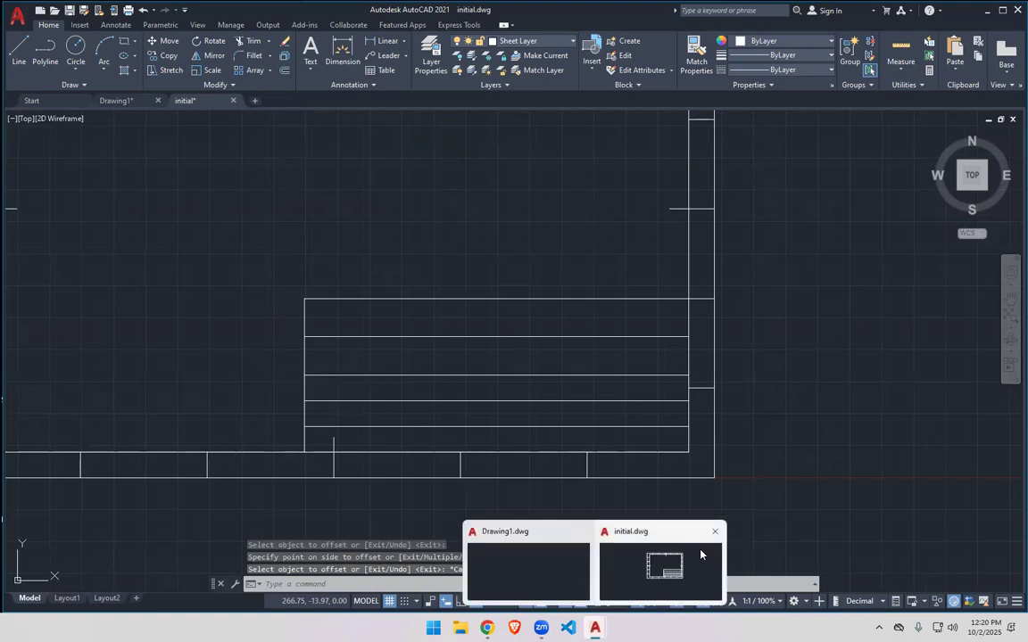
click(487, 627)
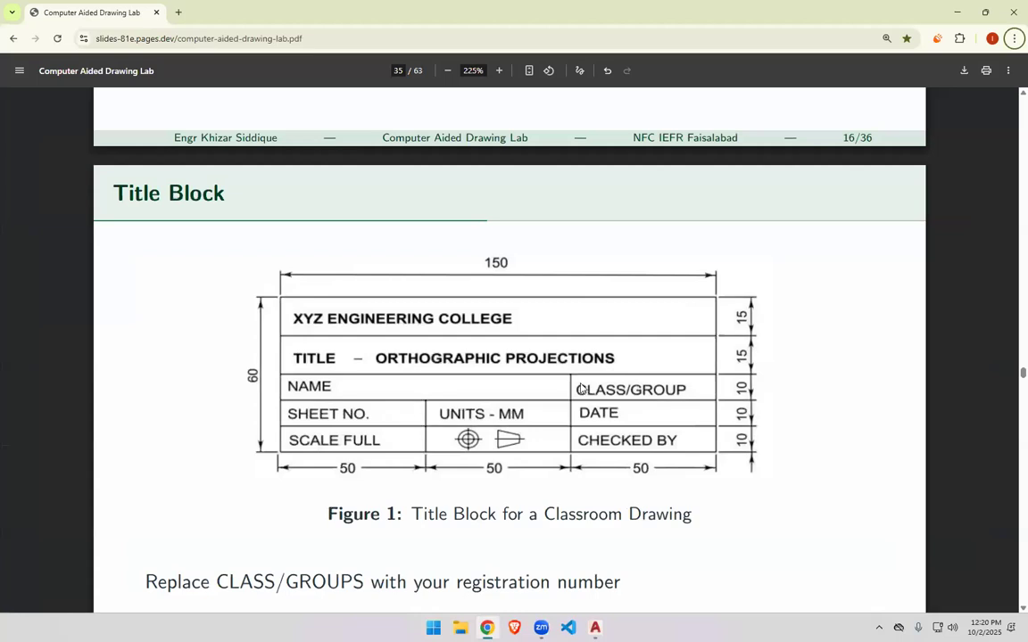
click(955, 13)
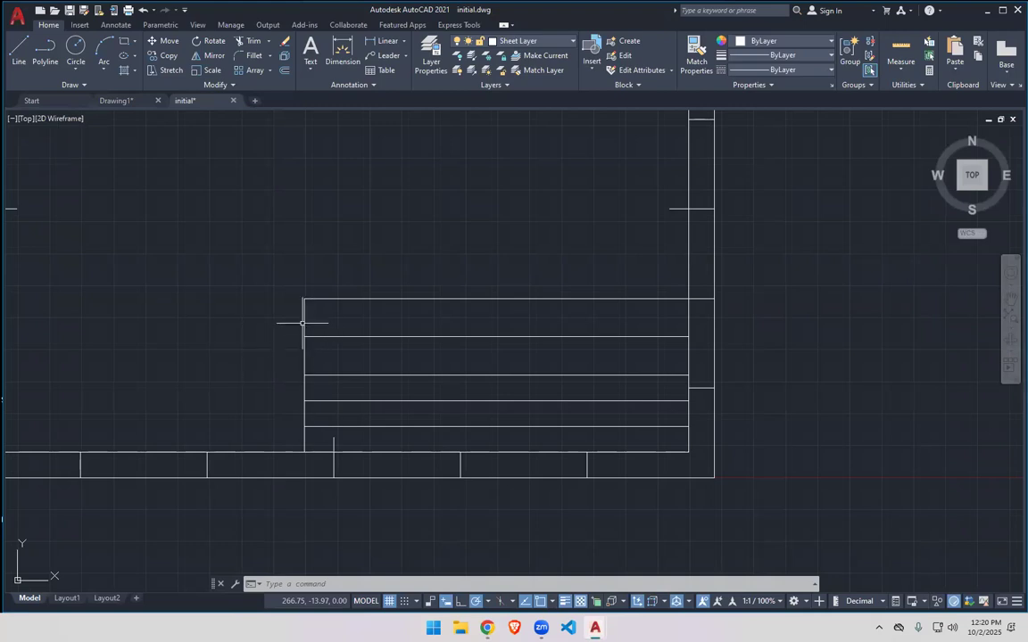
Offset the title block's left edge to the right by 50 twice to create two column dividers.
click(304, 324)
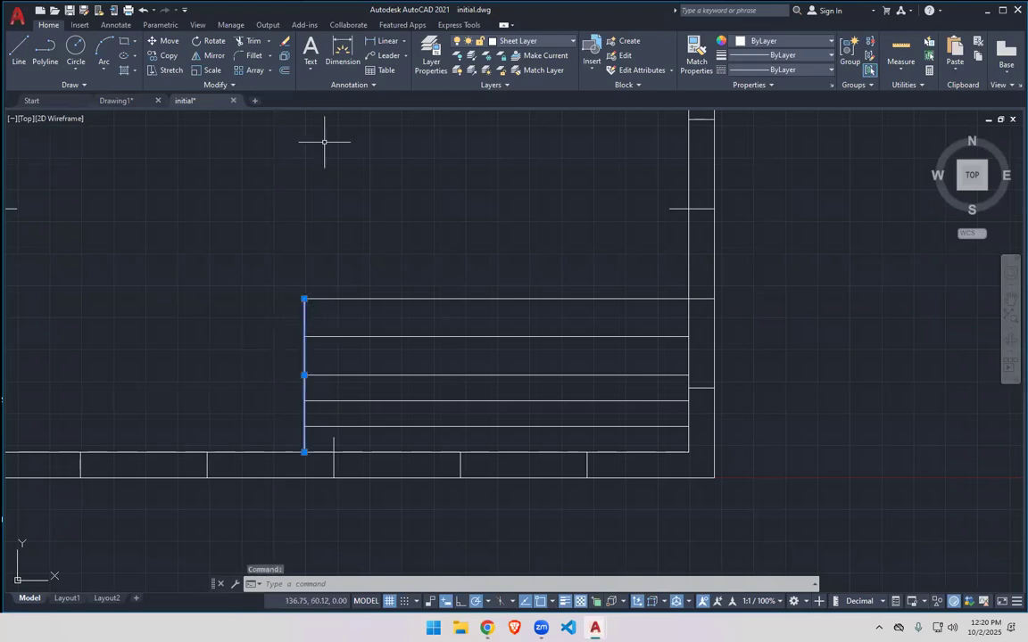
click(283, 73)
text(50)
key(Return)
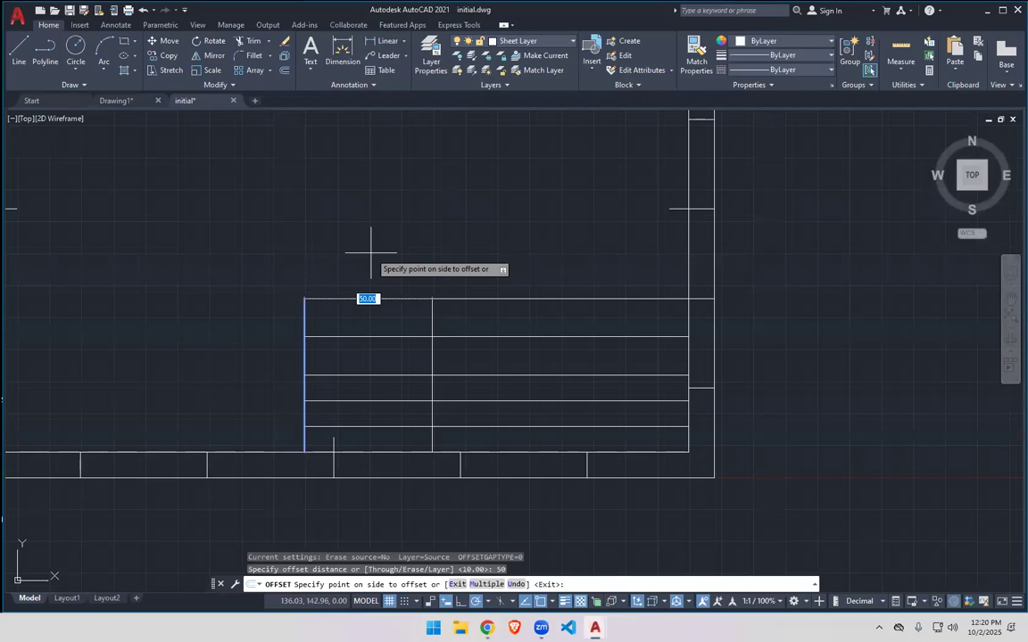
click(442, 321)
click(430, 317)
click(562, 323)
key(Escape)
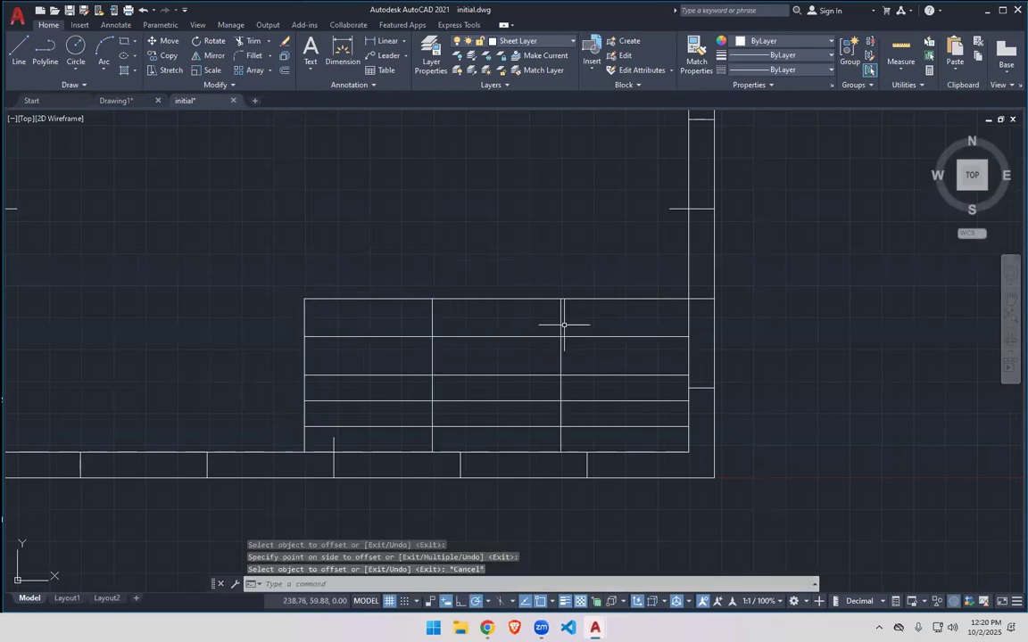
Check the Chrome slide, then in AutoCAD trim both column dividers from the top two rows and the left divider from the third row.
key(alt)
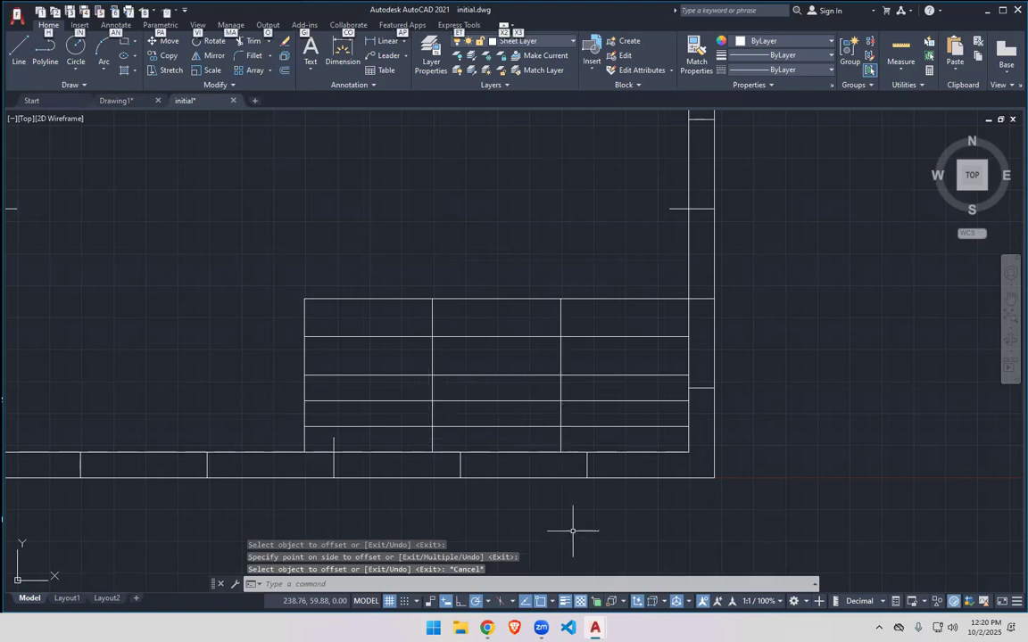
key(alt+Tab)
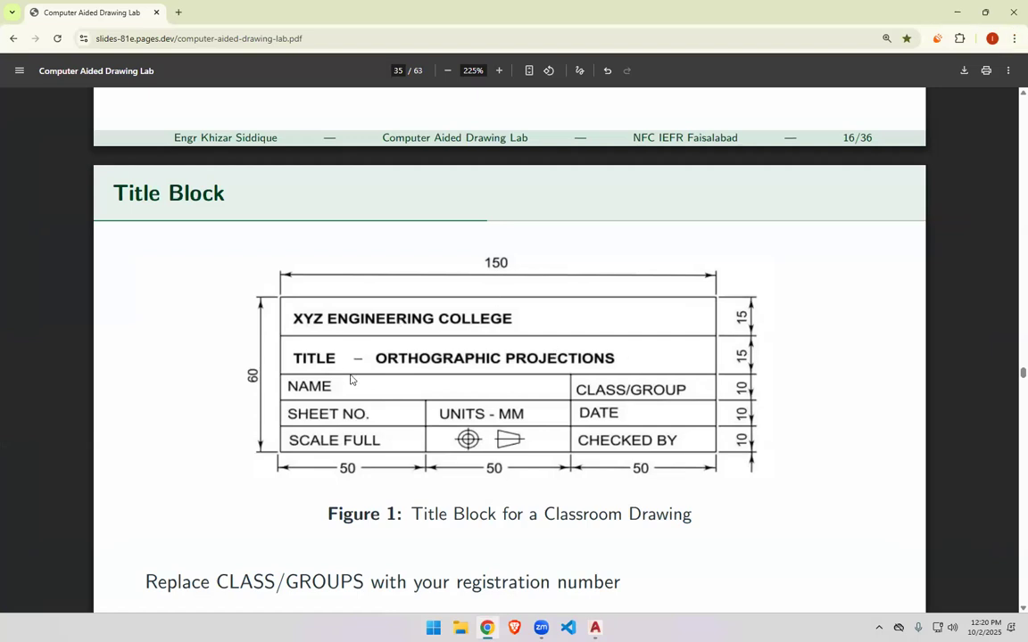
click(948, 12)
text(TR)
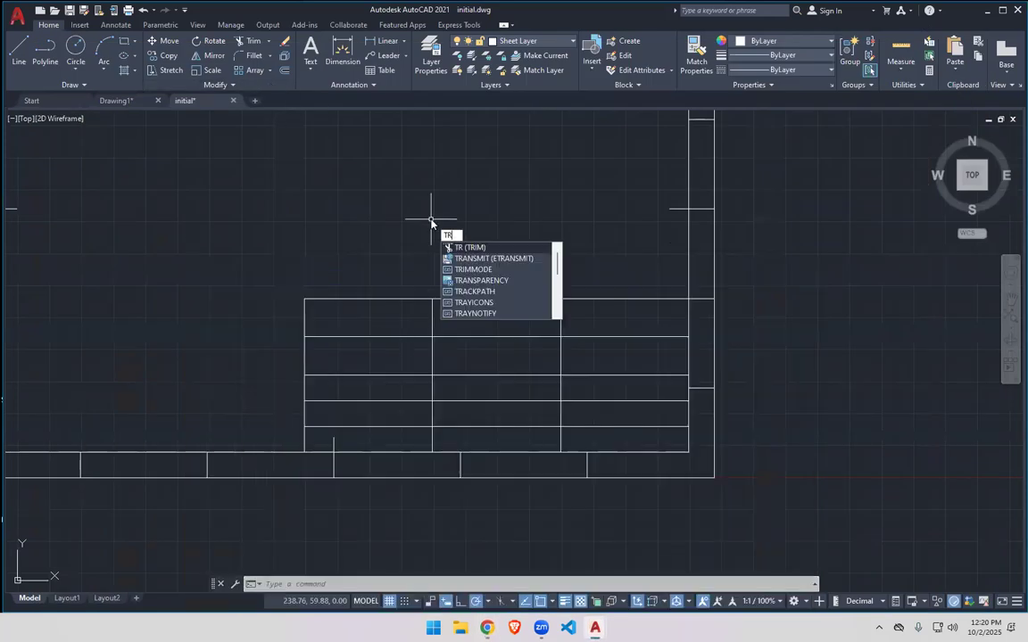
key(Return)
drag(411, 320, 615, 321)
drag(407, 363, 618, 360)
drag(422, 390, 476, 390)
key(Escape)
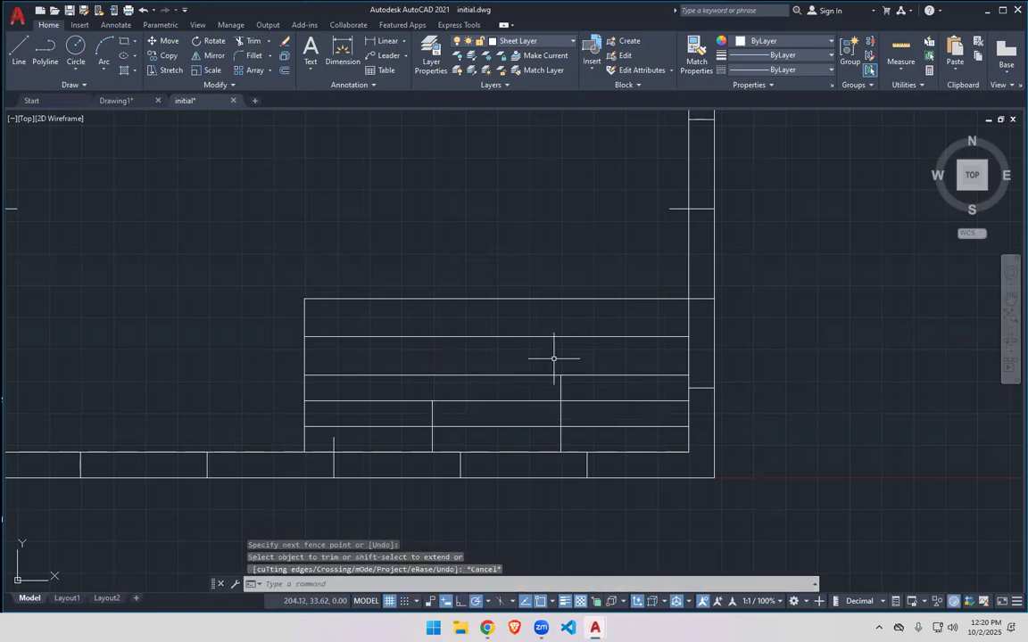
Compare the trimmed title block layout with the Title Block slide in Chrome and return to the AutoCAD drawing.
key(alt)
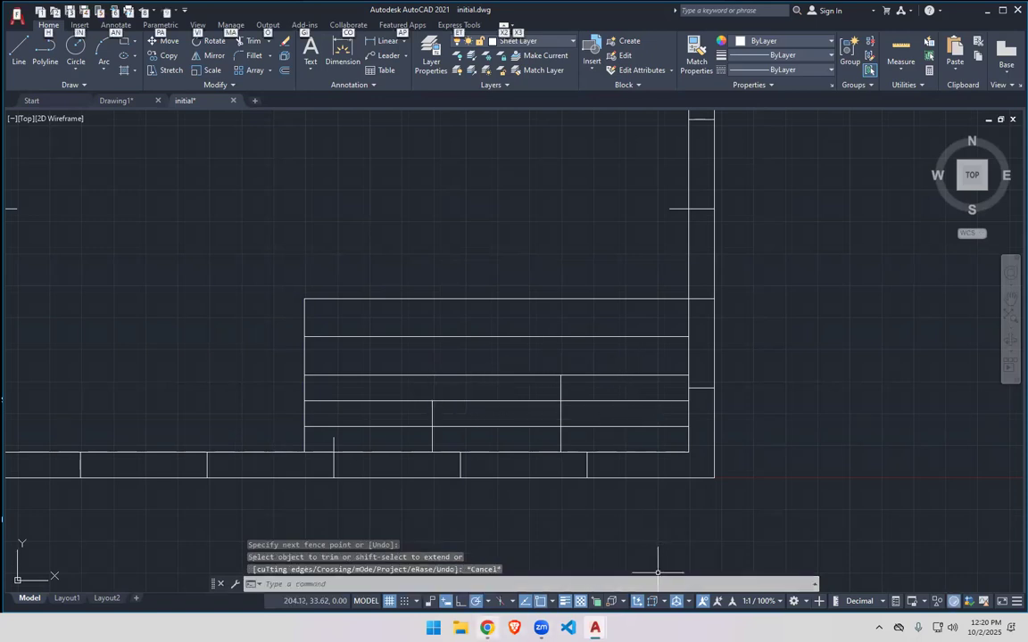
key(alt+Tab)
key(alt+Tab)
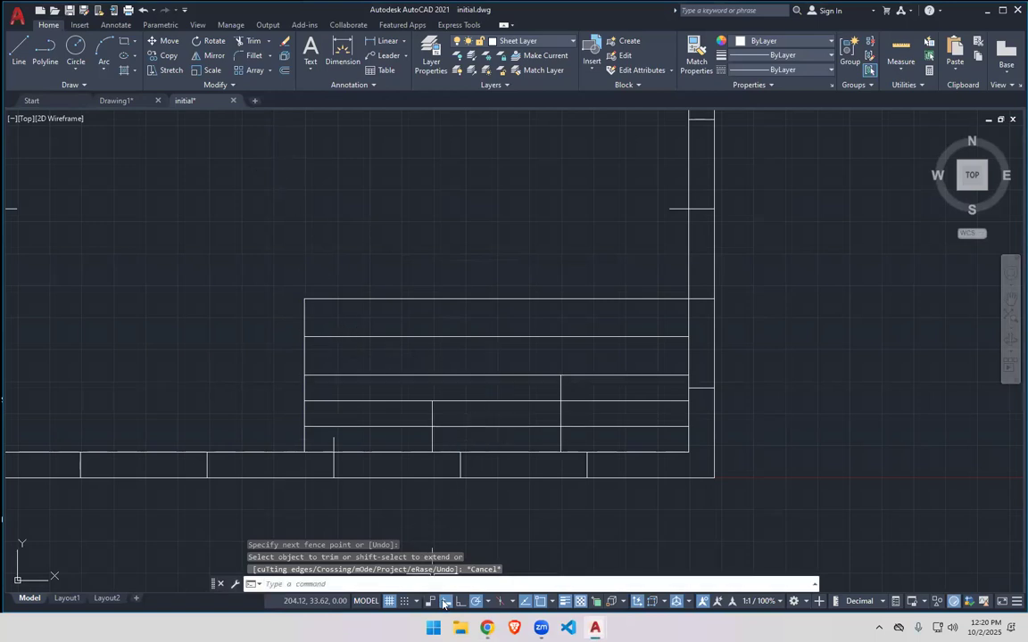
key(alt+Tab)
key(alt+Tab)
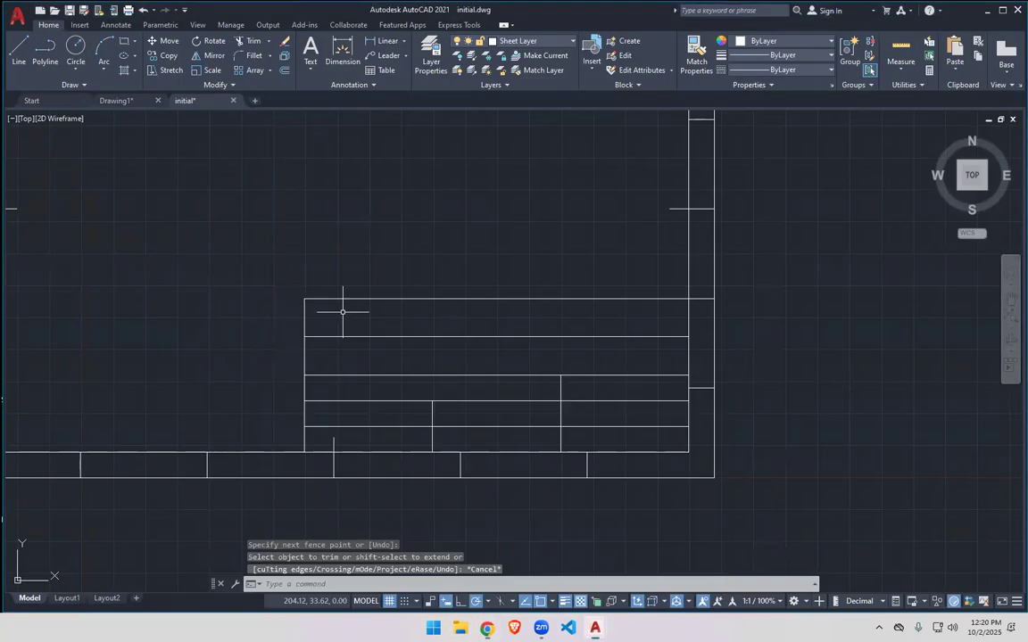